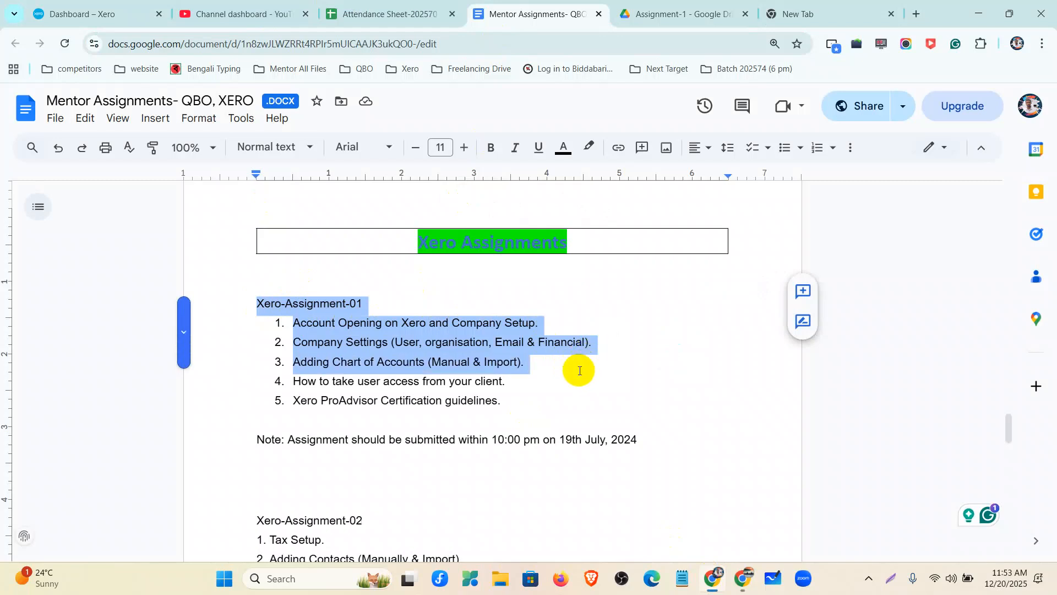
# Highlight the user access item and the Xero ProAdvisor Certification item under Xero-Assignment-01.
pyautogui.moveTo(506, 385); pyautogui.dragTo(245, 375)
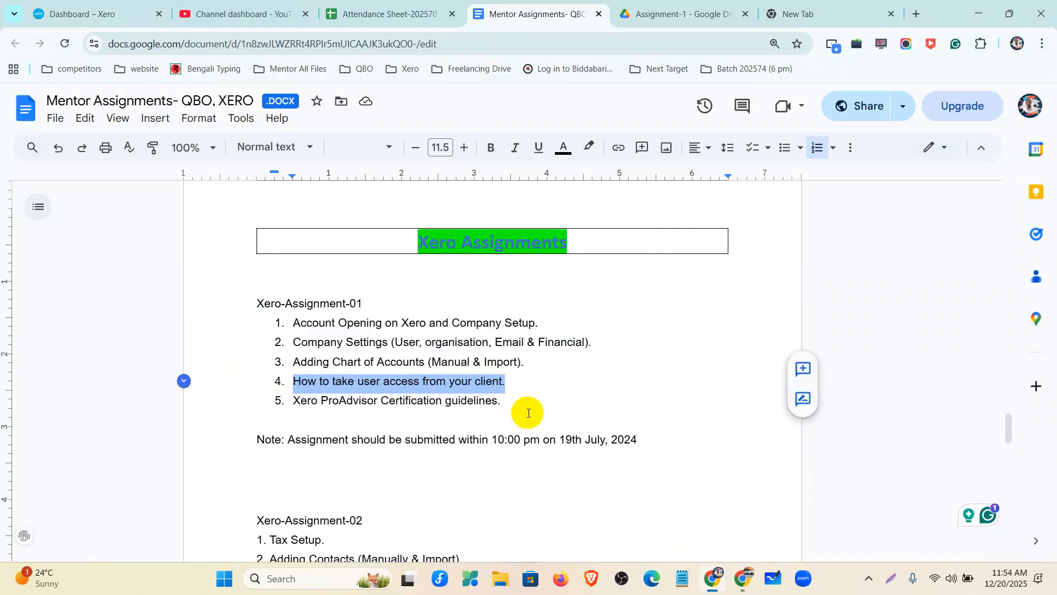
pyautogui.moveTo(288, 400); pyautogui.dragTo(507, 403)
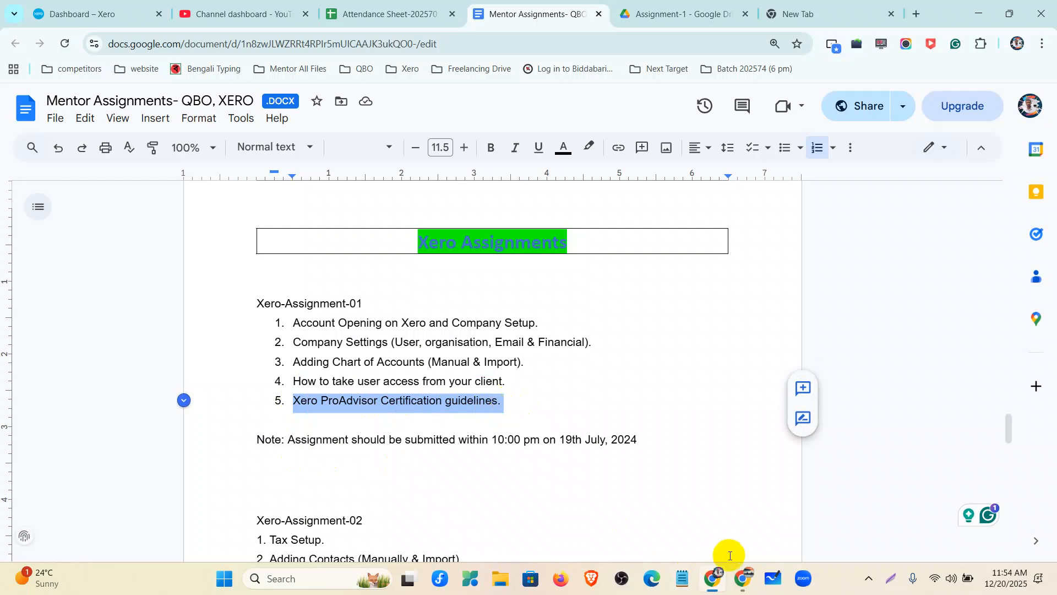
# Switch to the Batch-202570 (STI-Mirpur) Facebook group and open the shared XERO account creation video in a new tab.
pyautogui.click(744, 581)
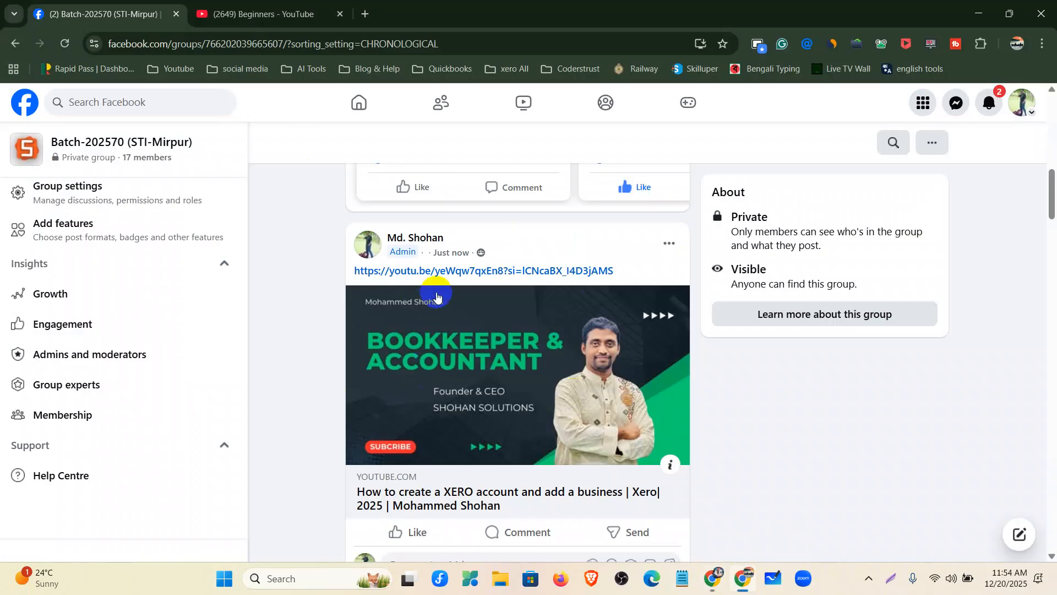
pyautogui.rightClick(459, 397)
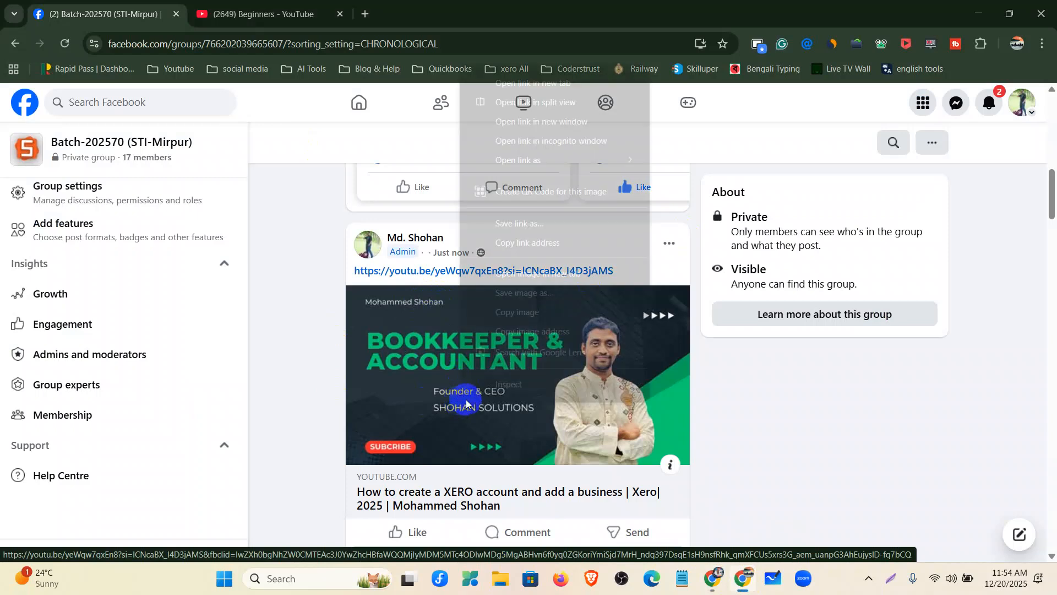
pyautogui.click(519, 84)
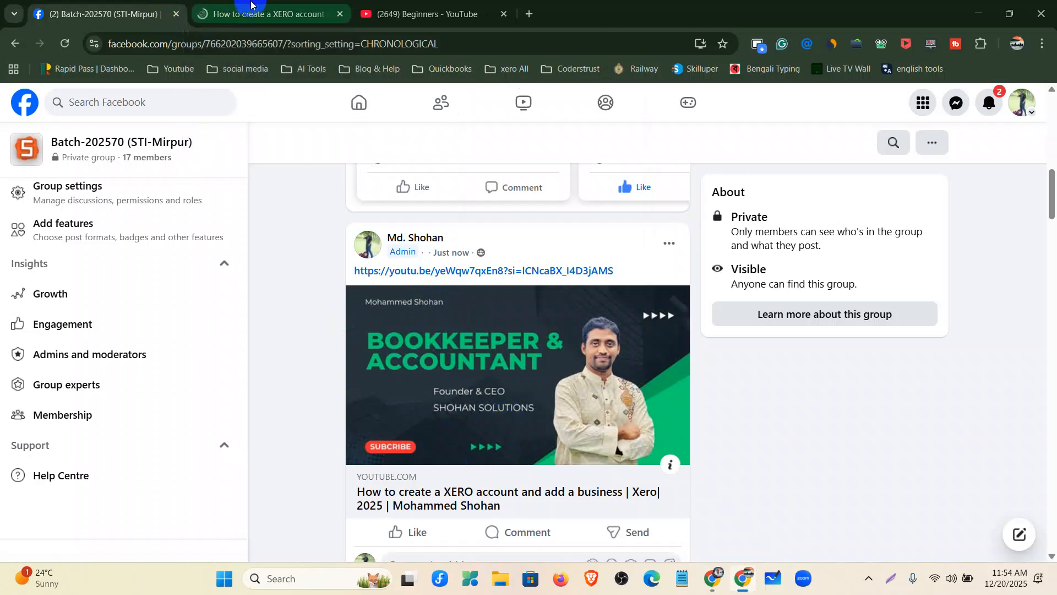
pyautogui.click(251, 12)
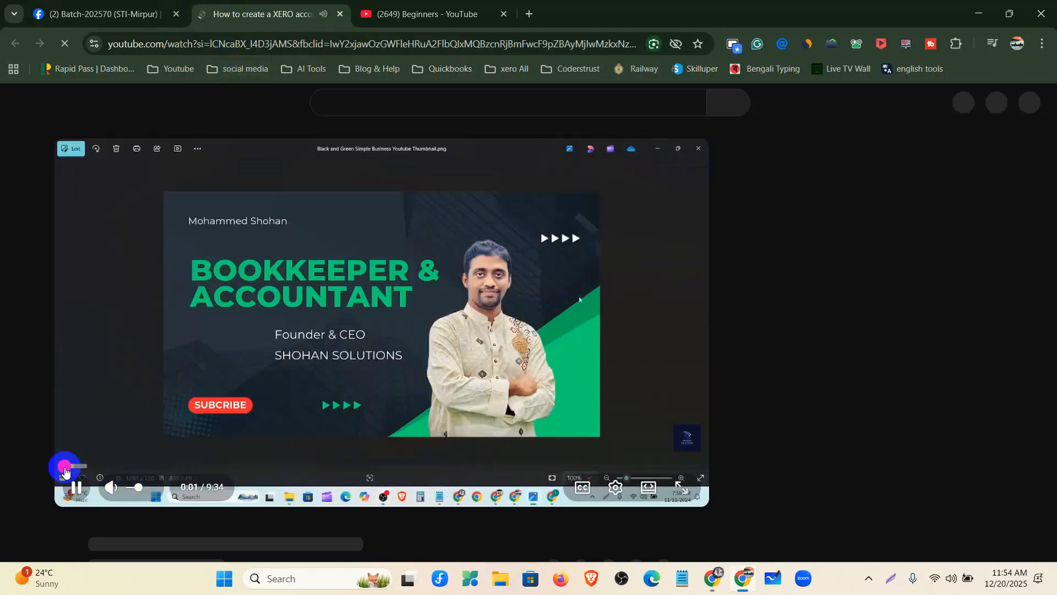
# Skip the video forward to about the one-minute mark and show it in full screen.
pyautogui.moveTo(78, 472); pyautogui.dragTo(132, 472)
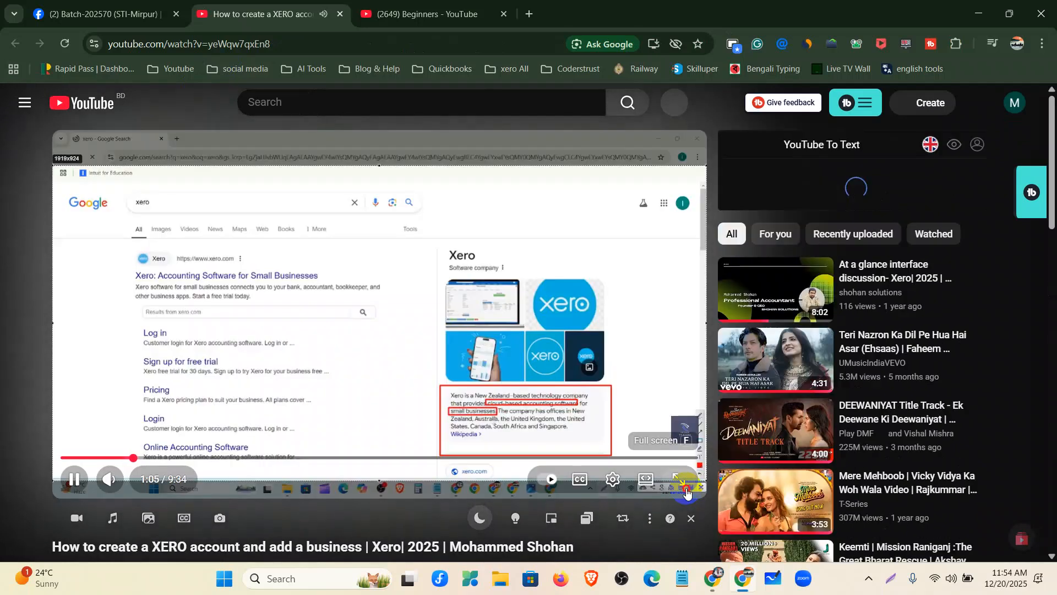
pyautogui.click(685, 487)
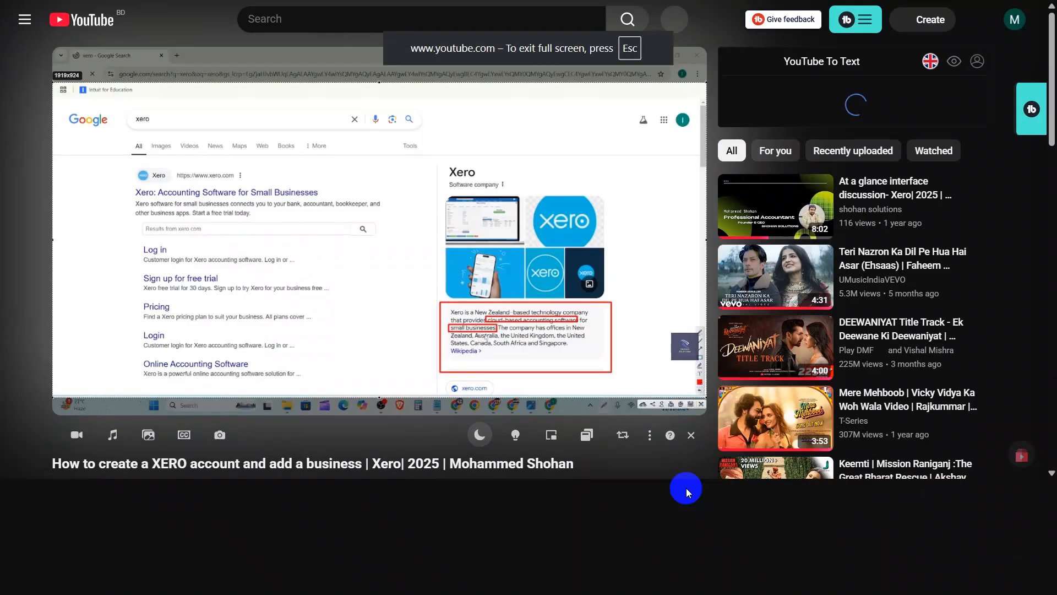
pyautogui.moveTo(332, 348)
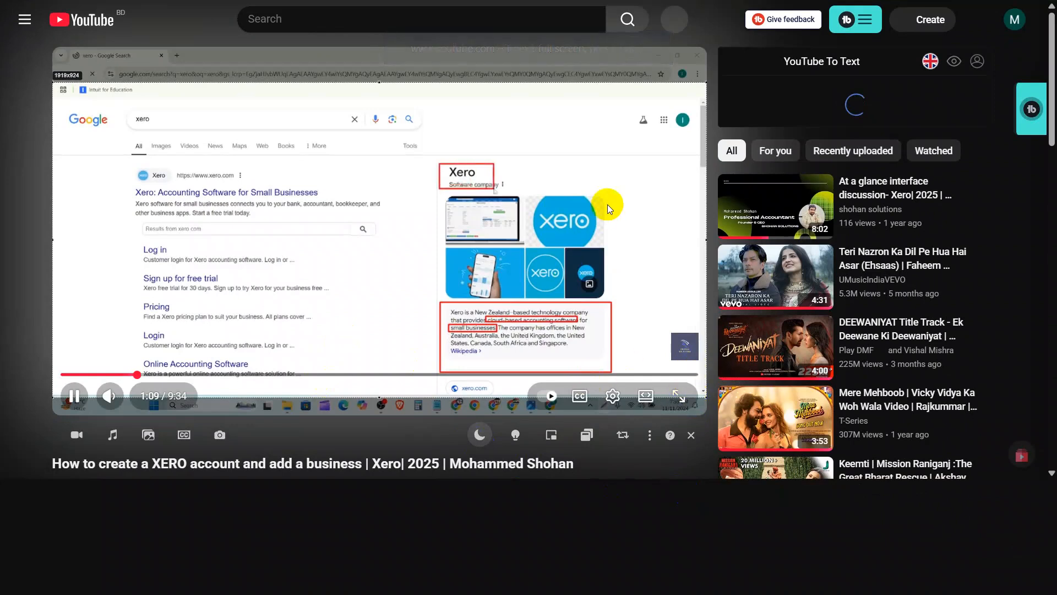
pyautogui.press('Escape')
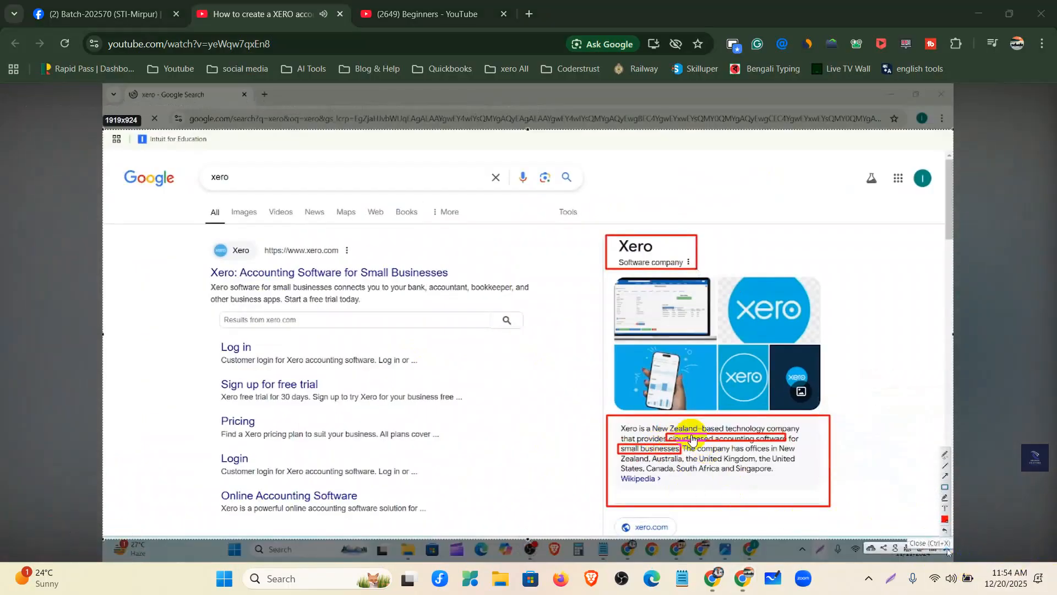
pyautogui.press('Escape')
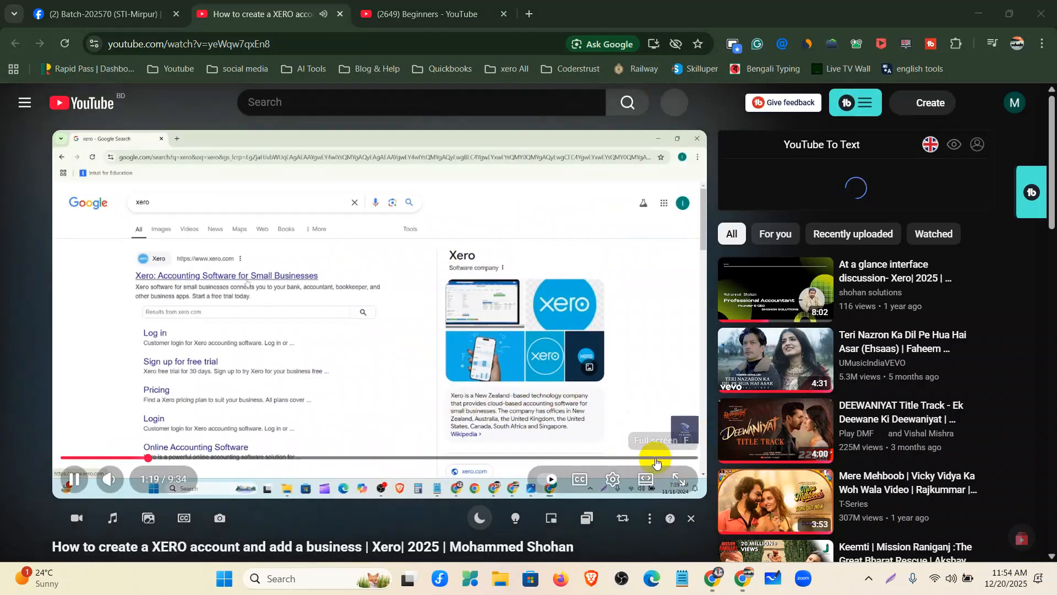
pyautogui.click(679, 474)
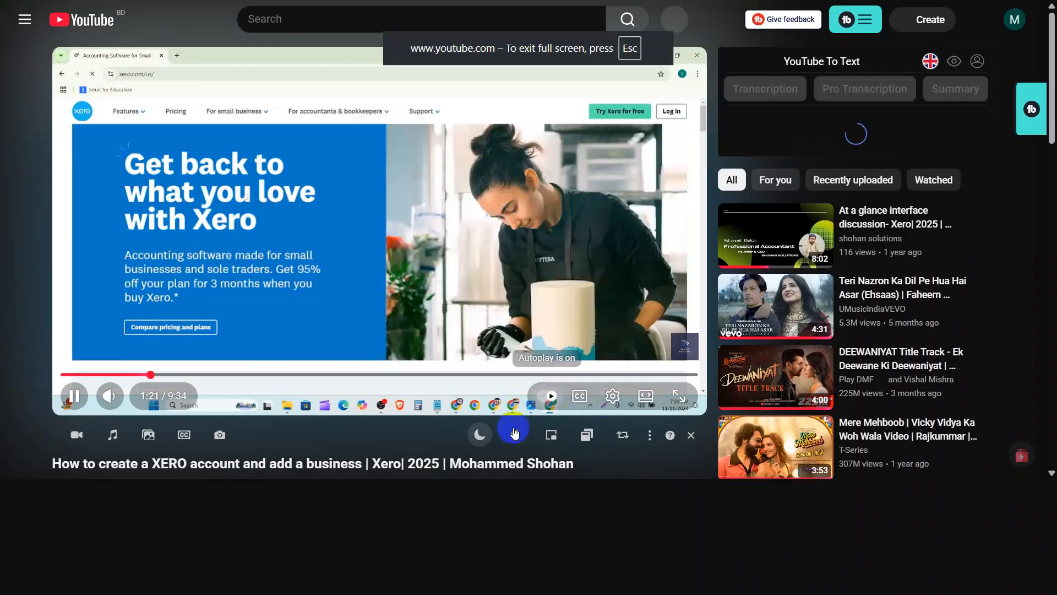
pyautogui.press('f')
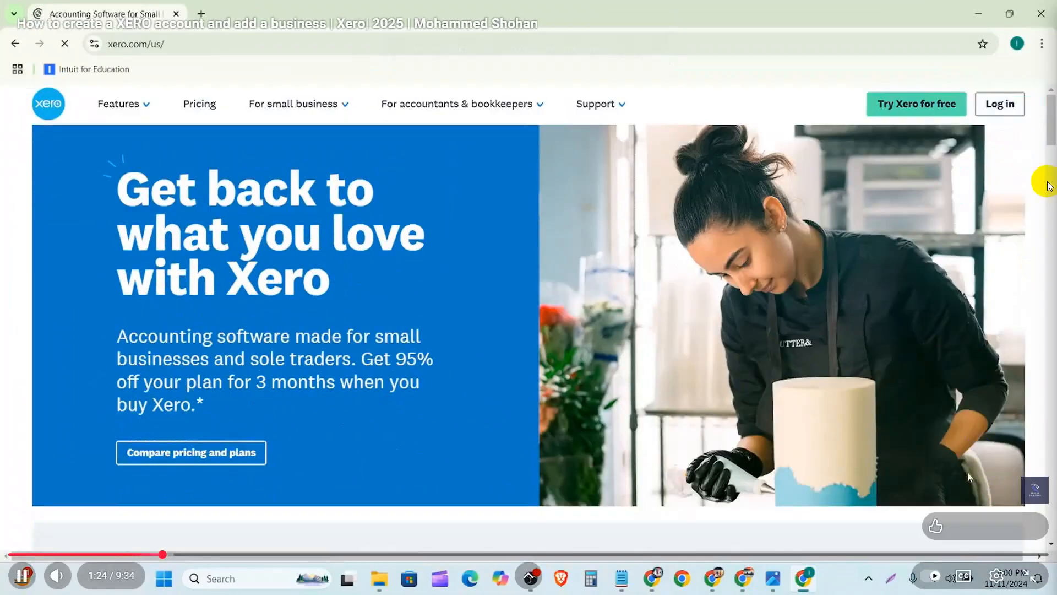
# Replay the last seconds of the video, pause it at the marked Try Xero for free and Log in options, and resume.
pyautogui.press('Left')
pyautogui.press('Left')
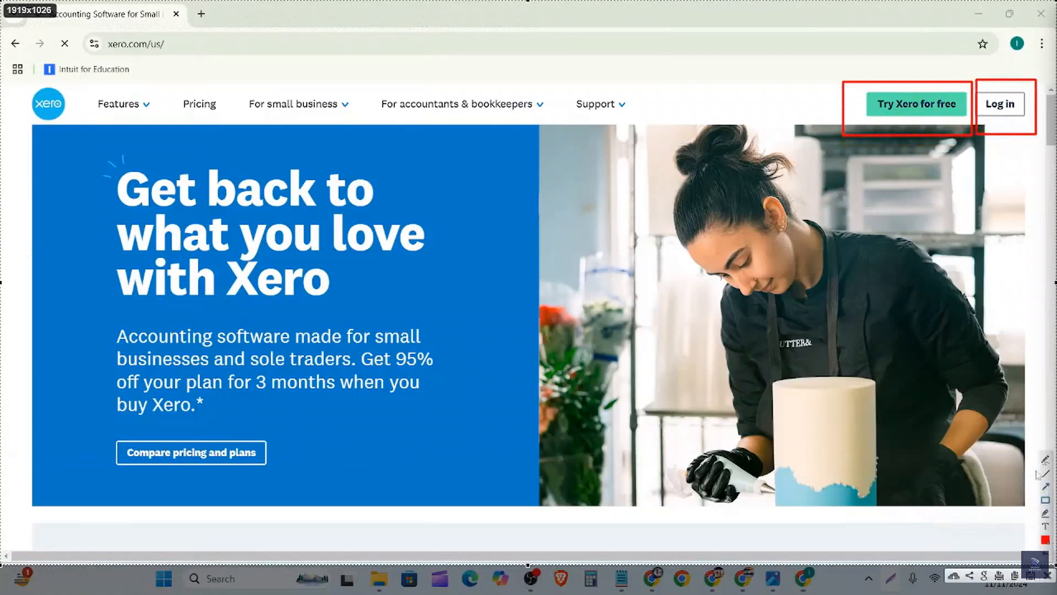
pyautogui.click(917, 363)
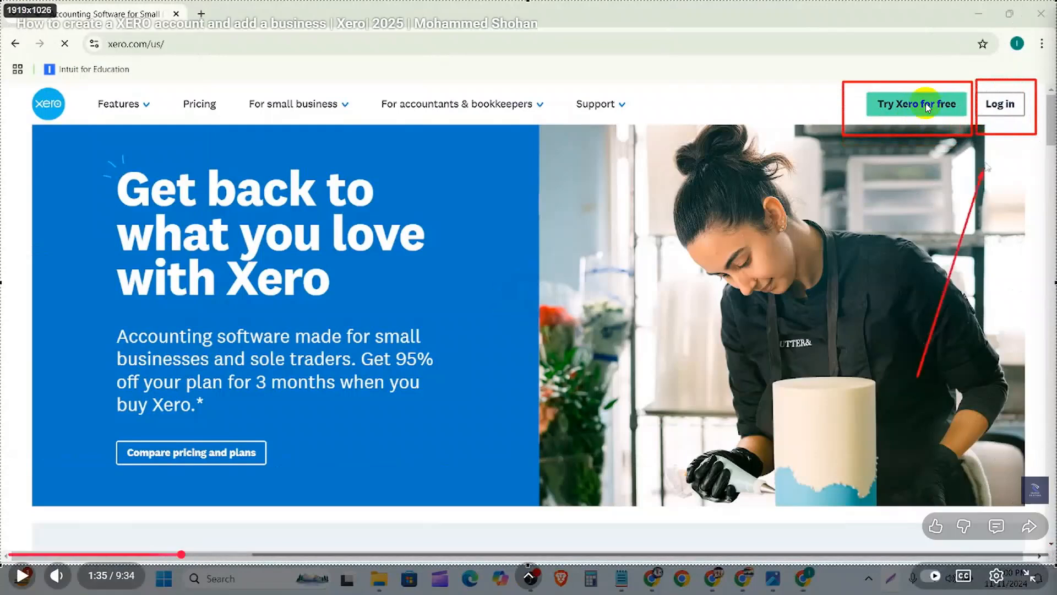
pyautogui.press('space')
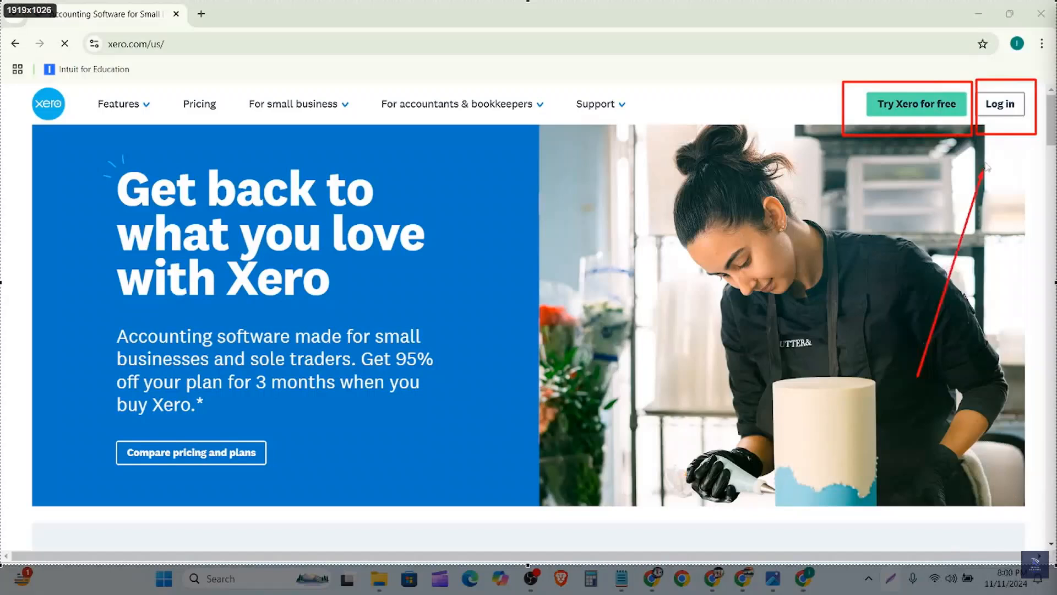
# Open the 30-day free trial form through Try Xero for free and pause the video there.
pyautogui.click(927, 108)
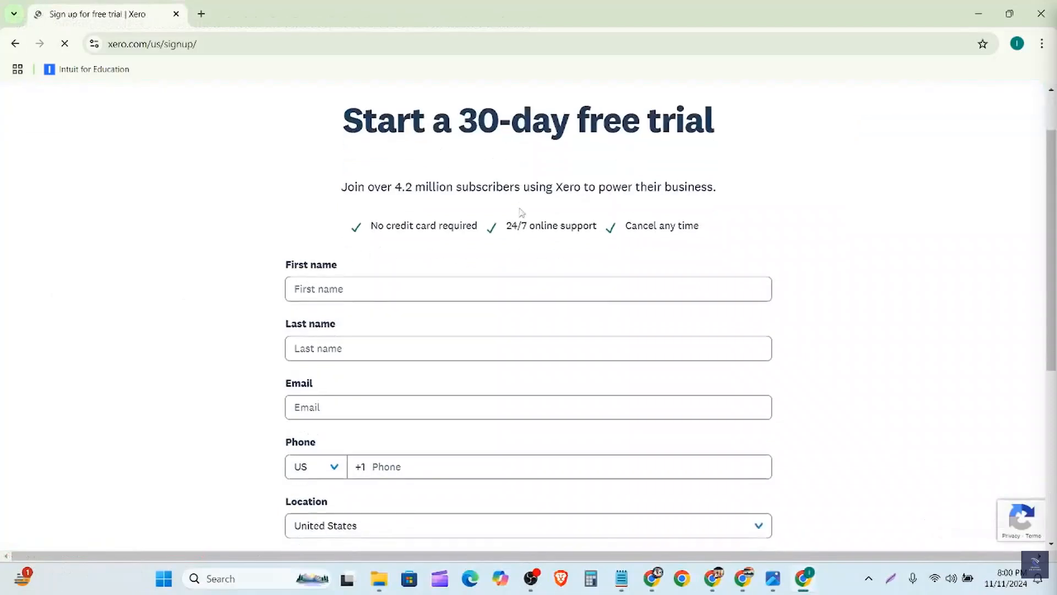
pyautogui.click(926, 103)
pyautogui.click(505, 193)
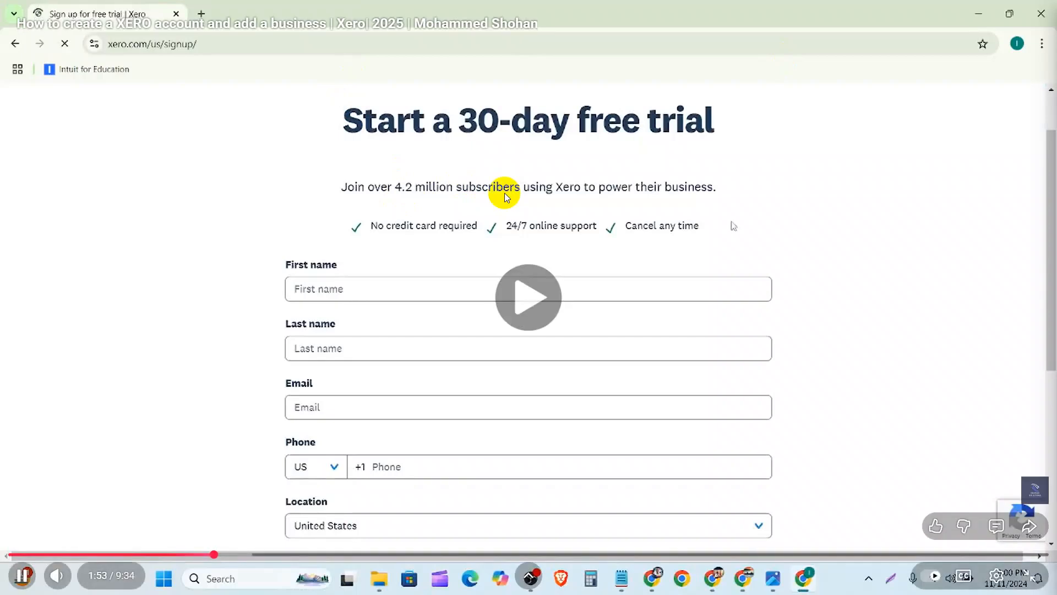
# Skip the video forward through the free trial page explanation to the filling of the first and last name.
pyautogui.press('Right')
pyautogui.press('Right')
pyautogui.press('Right')
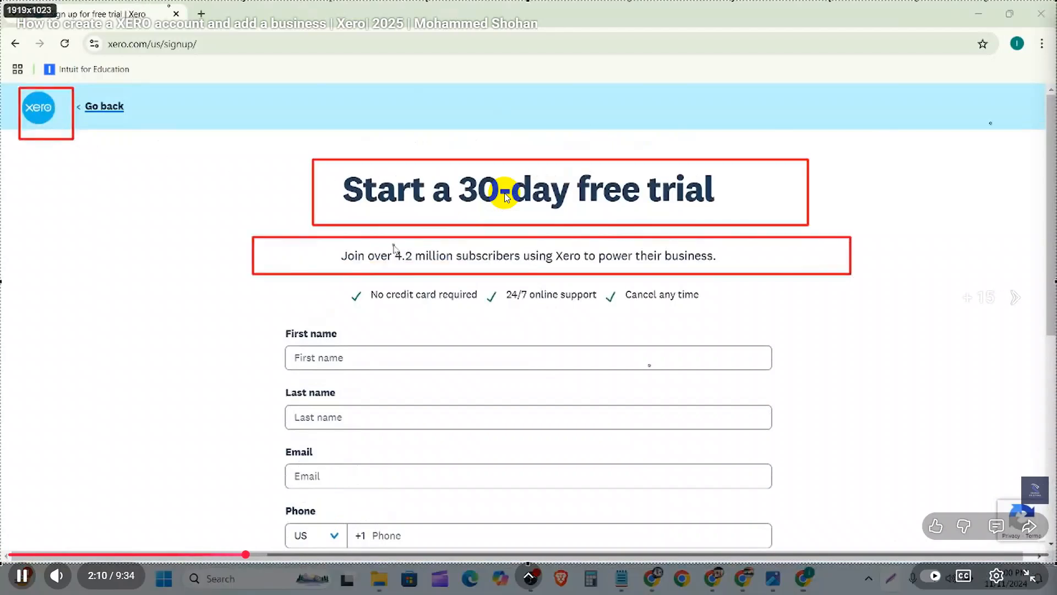
pyautogui.press('Right')
pyautogui.press('Right')
pyautogui.press('Right')
pyautogui.press('Right')
pyautogui.press('Right')
pyautogui.press('Right')
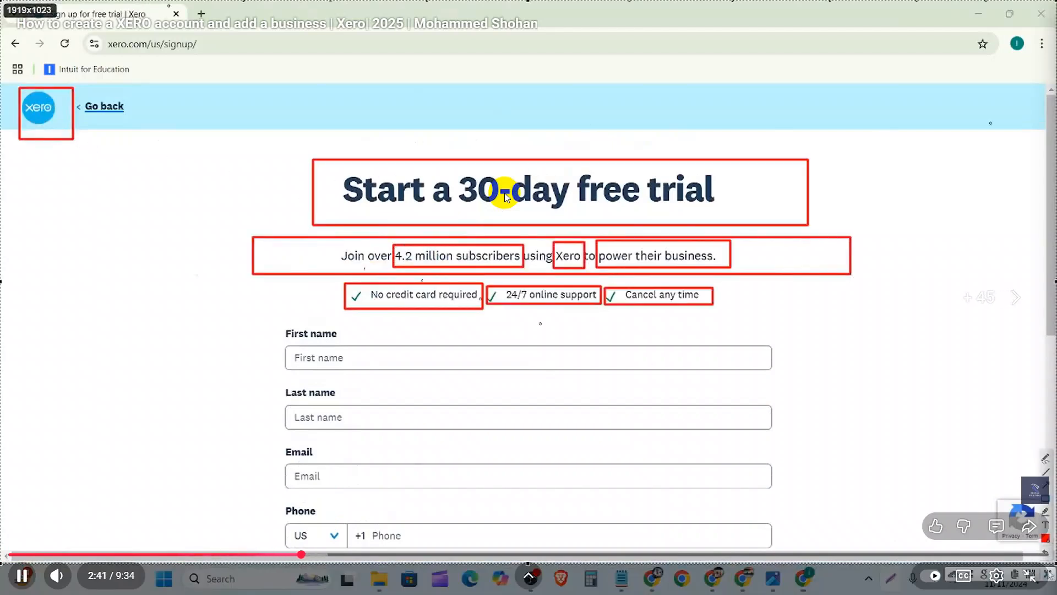
pyautogui.press('Right')
pyautogui.press('Right')
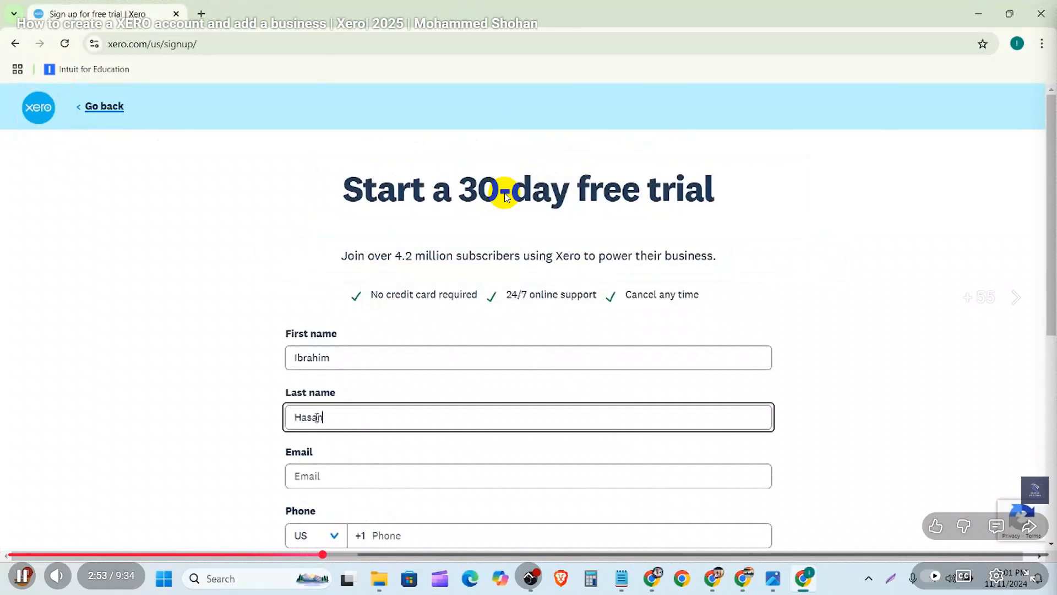
# Skip the video forward past the phone country code selection in the sign-up form.
pyautogui.press('Right')
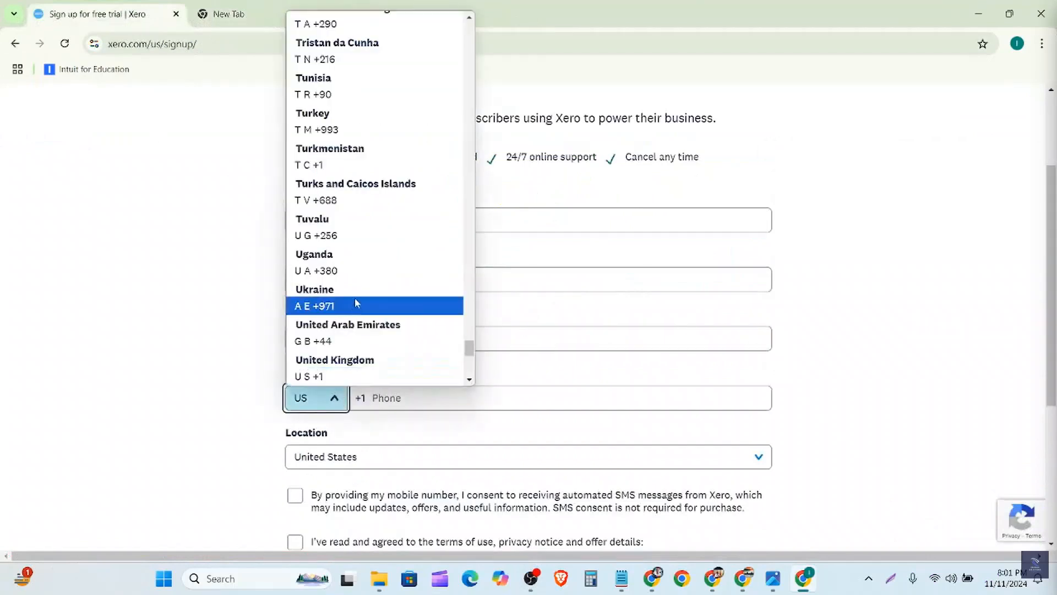
pyautogui.press('Right')
pyautogui.press('Right')
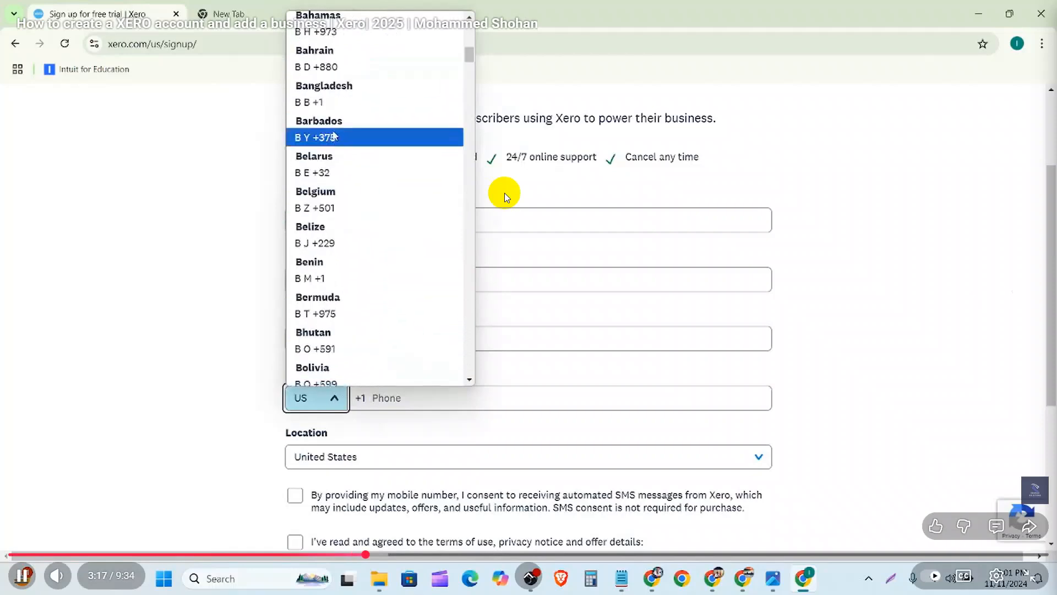
pyautogui.press('Right')
pyautogui.press('Right')
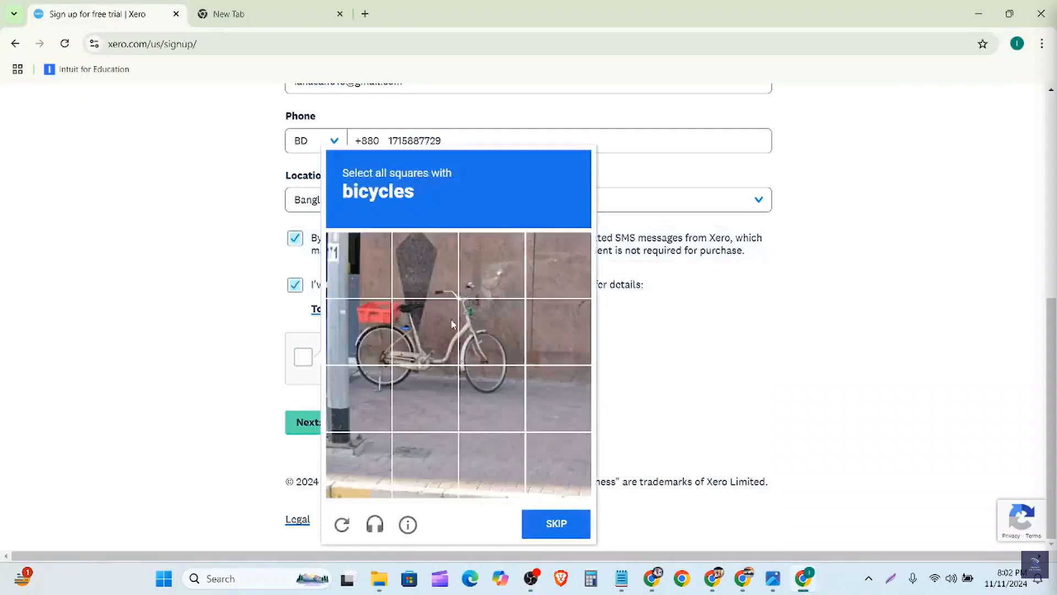
# Select the six squares containing the bicycle, verify the reCAPTCHA and submit the free trial form.
pyautogui.click(378, 336)
pyautogui.click(424, 338)
pyautogui.click(487, 339)
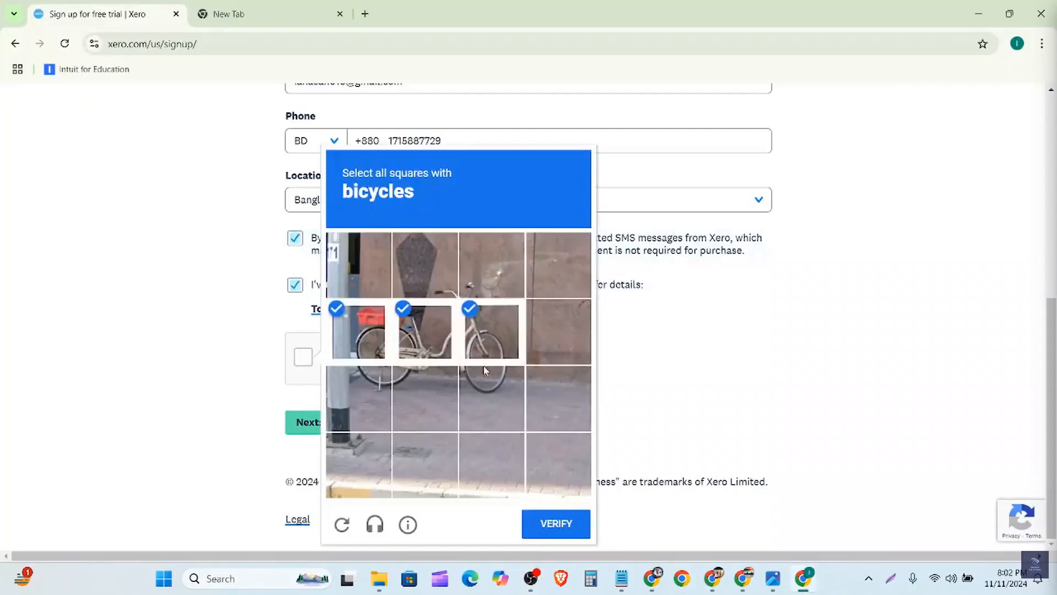
pyautogui.click(485, 393)
pyautogui.click(419, 376)
pyautogui.click(375, 381)
pyautogui.click(565, 528)
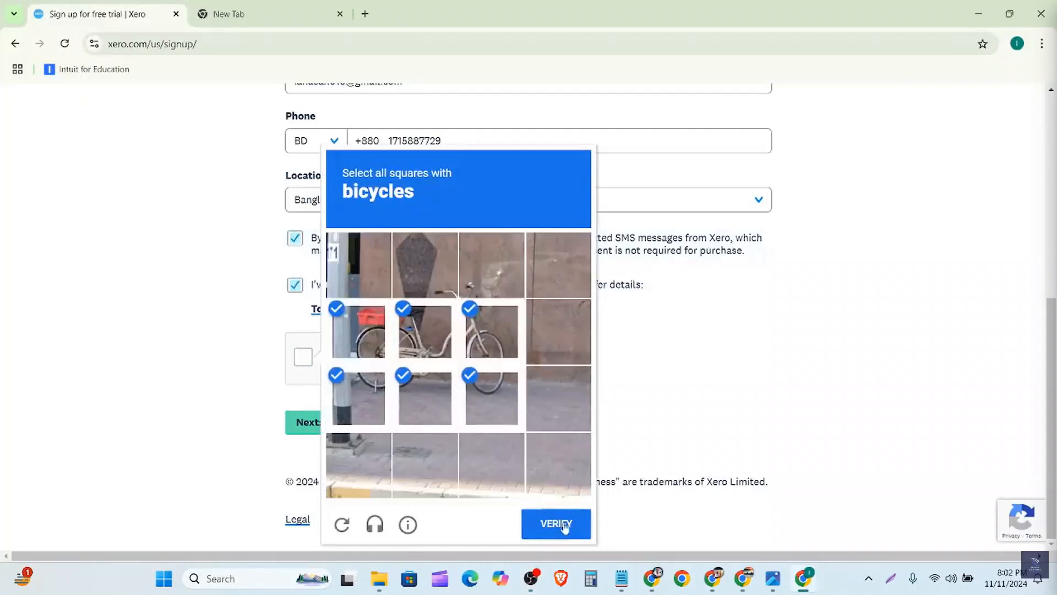
pyautogui.click(353, 422)
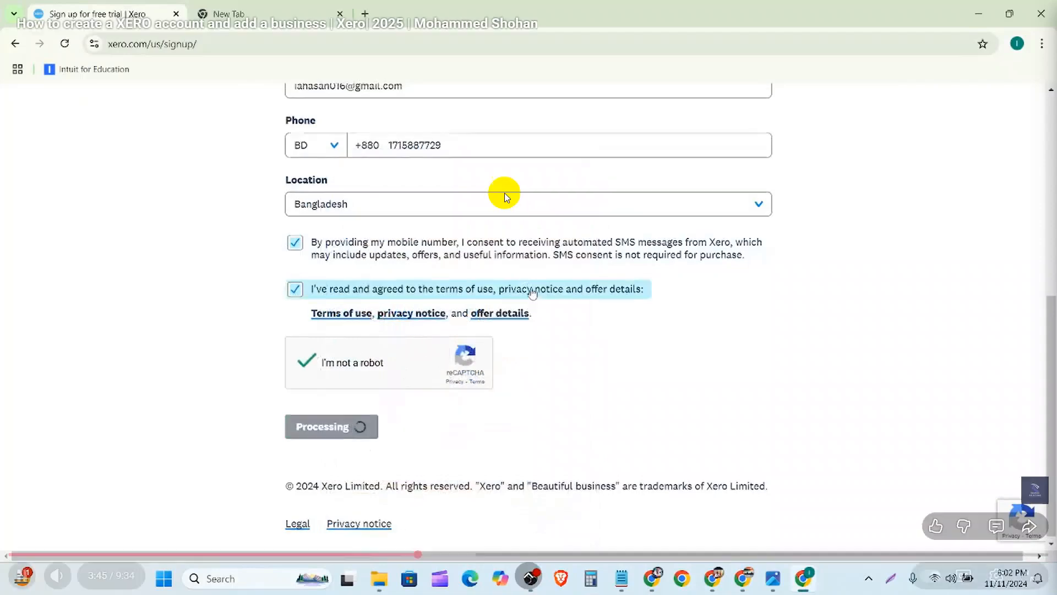
pyautogui.click(533, 293)
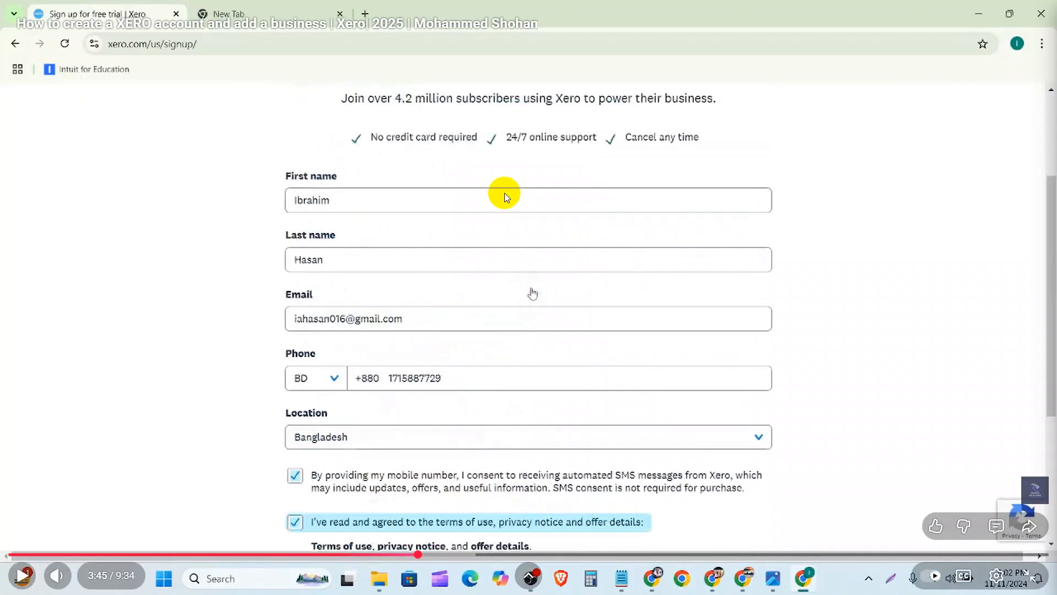
pyautogui.click(532, 293)
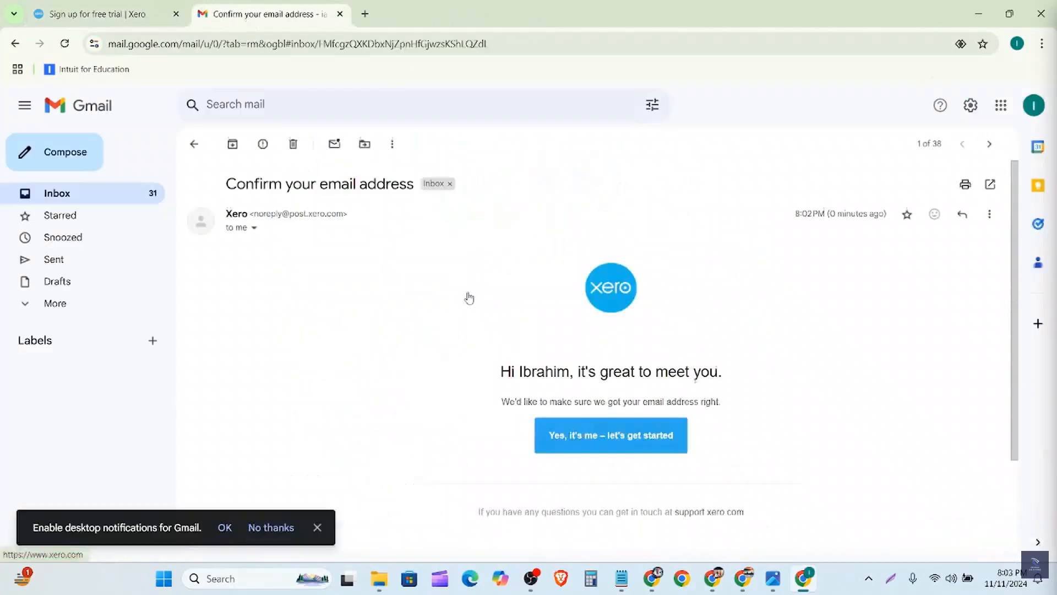
pyautogui.press('Right')
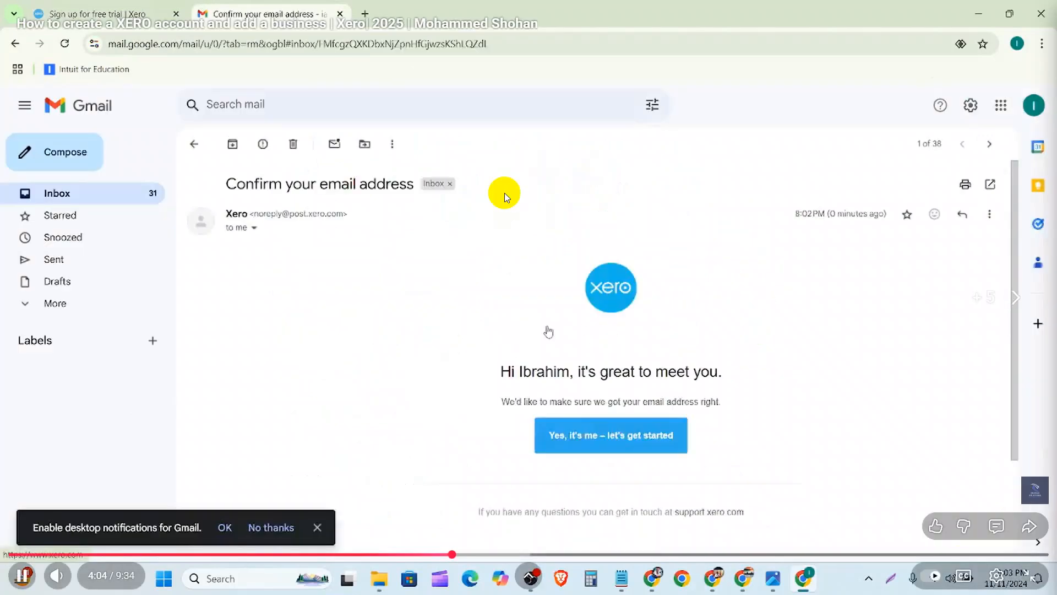
pyautogui.press('Left')
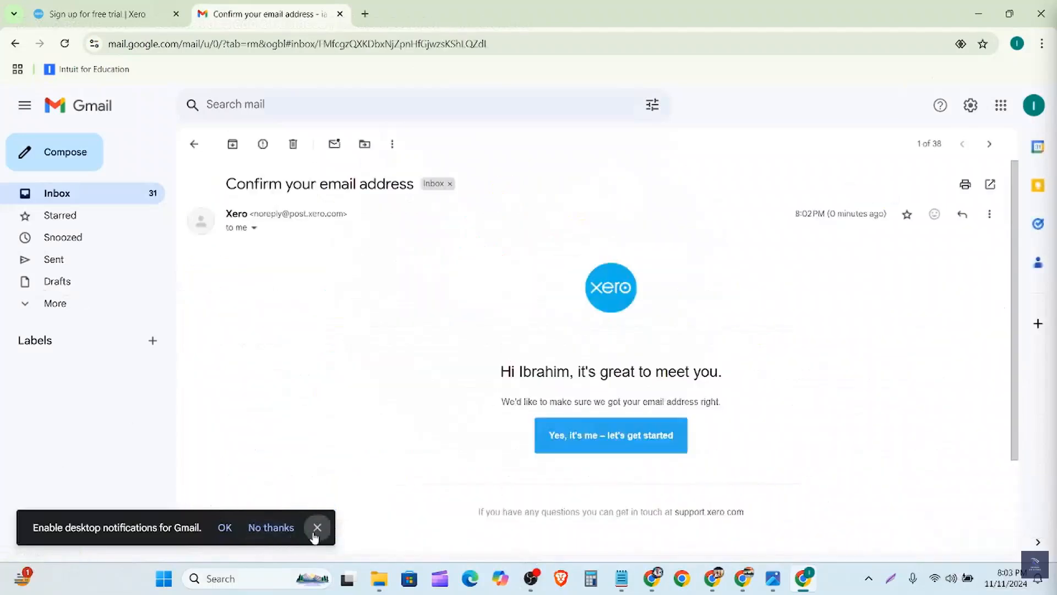
# Open the account activation page from Xero's confirmation email, pause at its password field, and skip the video past the activation.
pyautogui.click(562, 445)
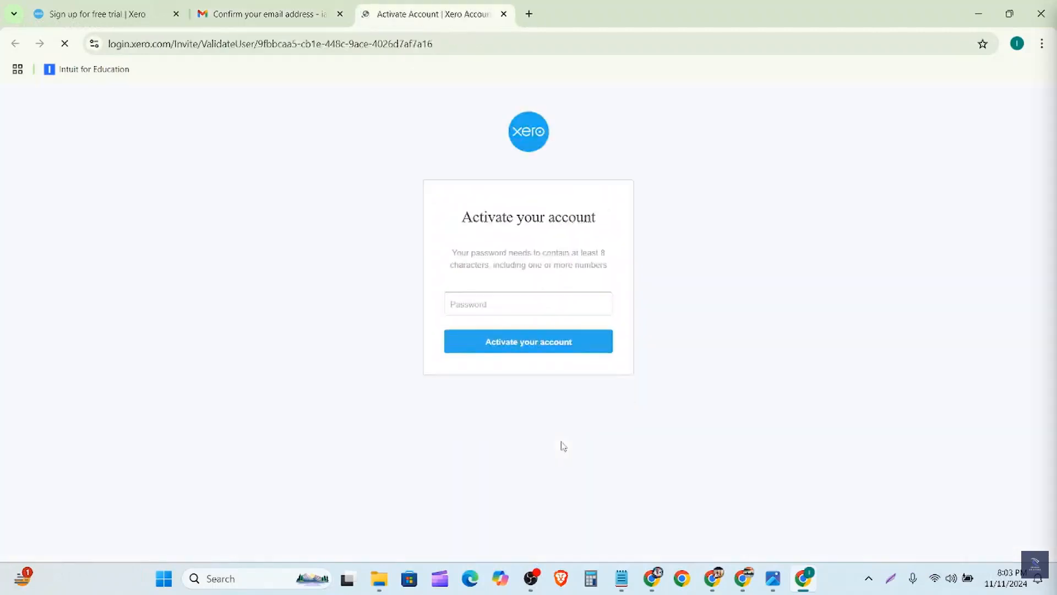
pyautogui.click(505, 193)
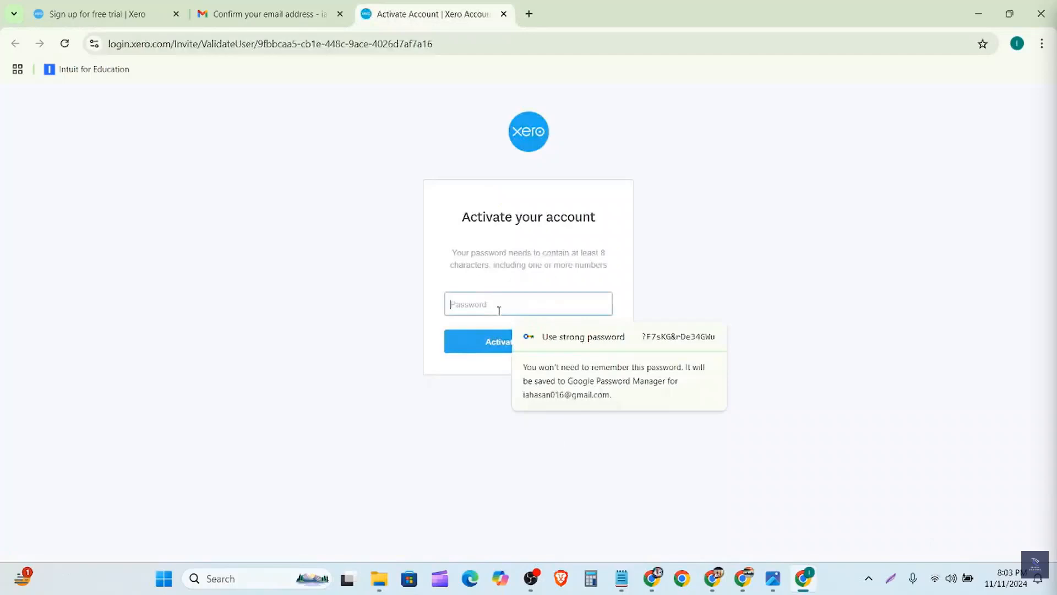
pyautogui.press('space')
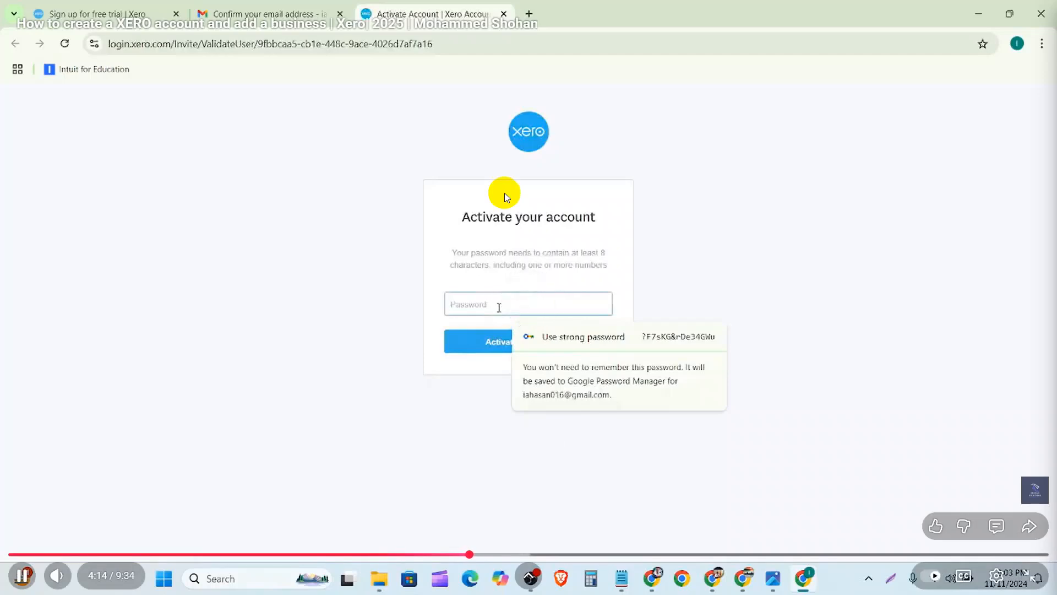
pyautogui.press('Right')
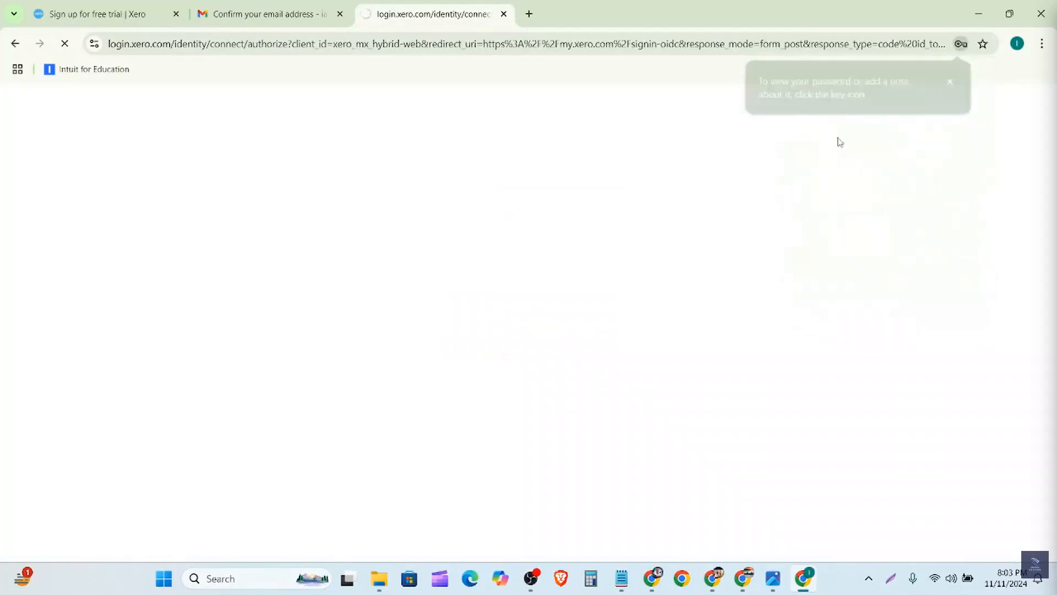
# Skip the video ahead to Xero's Add your business form, jump back to its beginning and pause there.
pyautogui.press('Right')
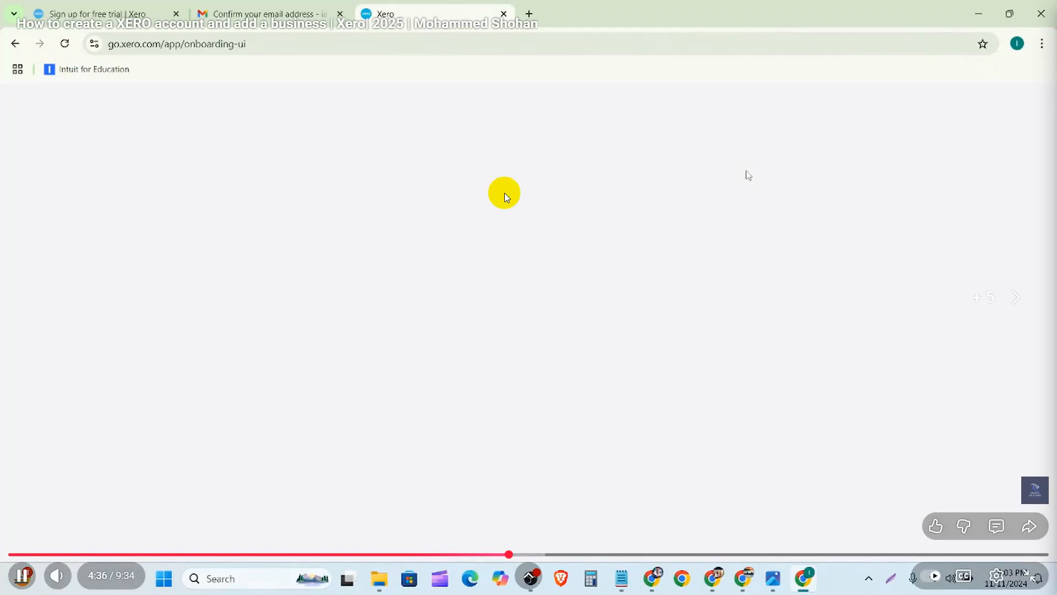
pyautogui.press('Right')
pyautogui.press('Right')
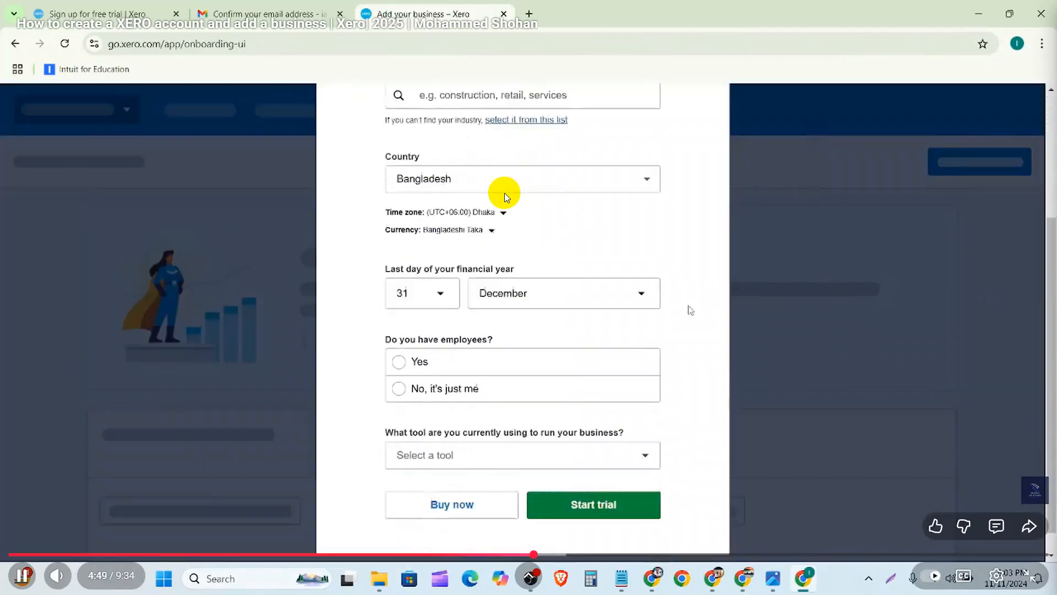
pyautogui.press('Left')
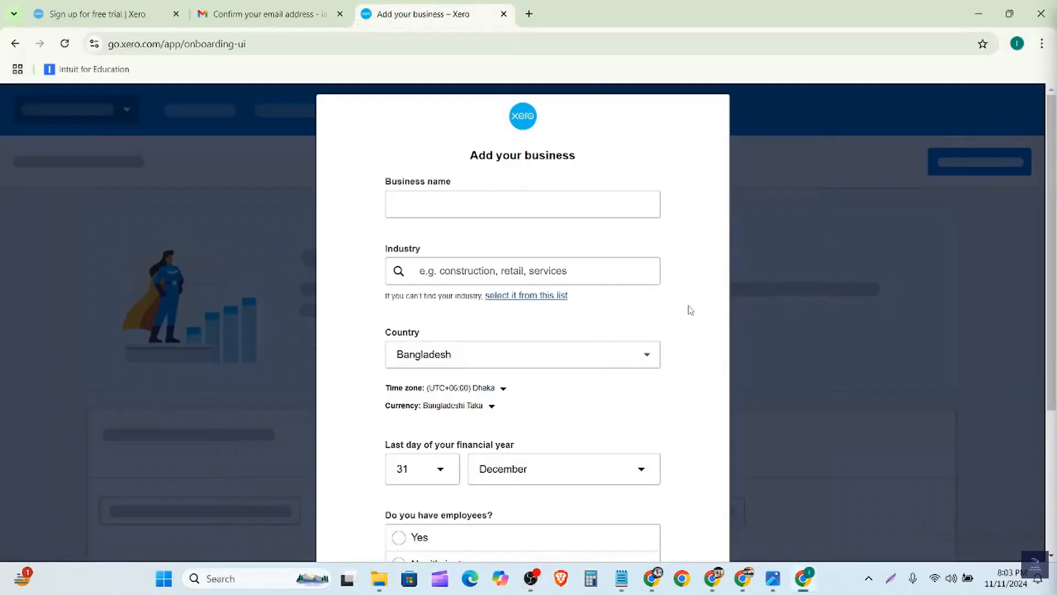
pyautogui.click(504, 193)
pyautogui.click(505, 193)
pyautogui.click(504, 192)
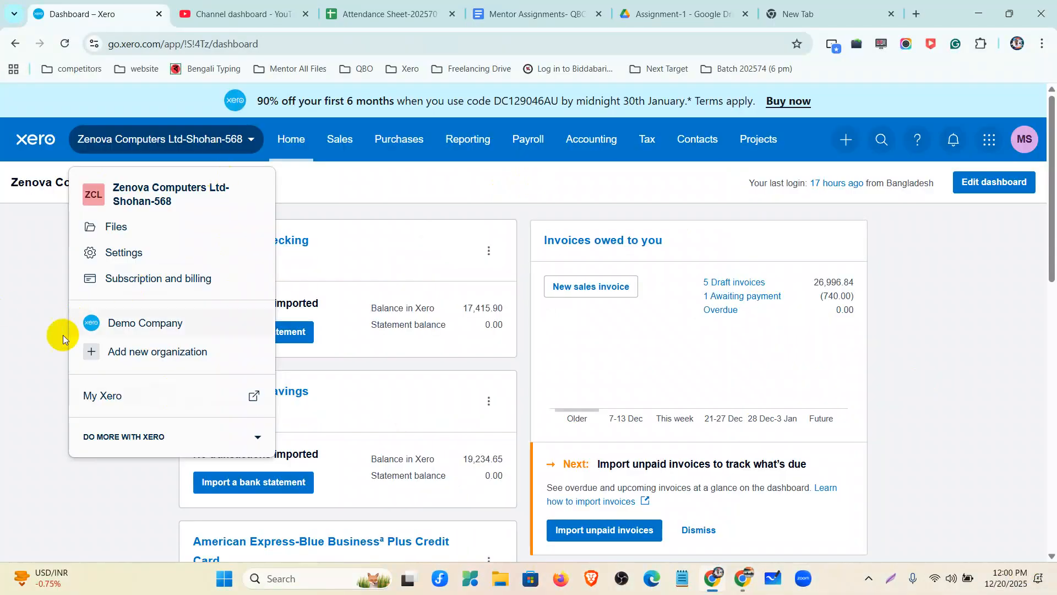
# Start adding a new organization from the Xero dashboard and look over the fields of the Add your business form.
pyautogui.click(19, 325)
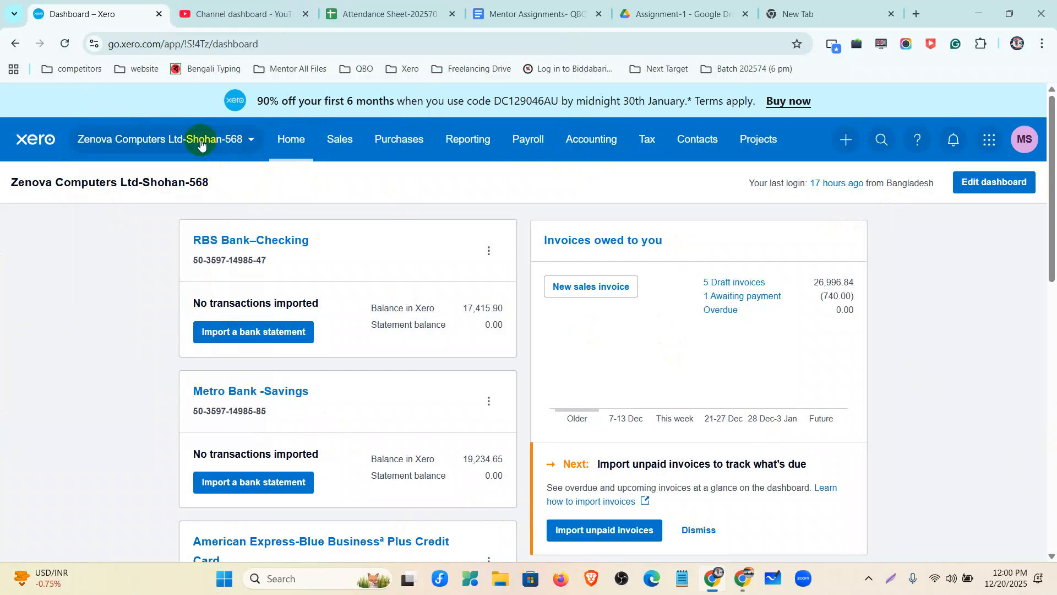
pyautogui.click(223, 146)
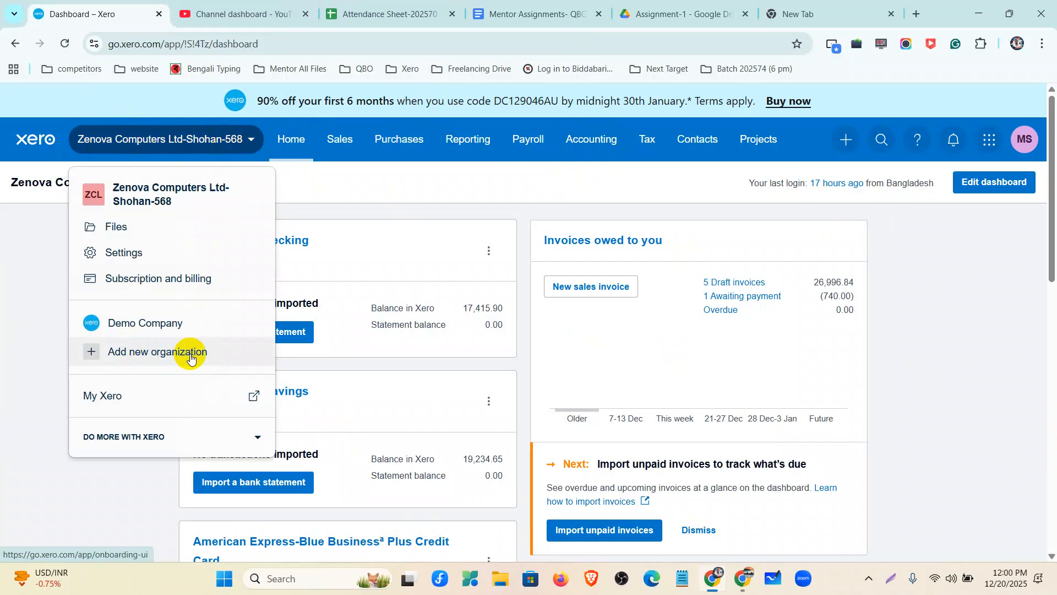
pyautogui.click(161, 355)
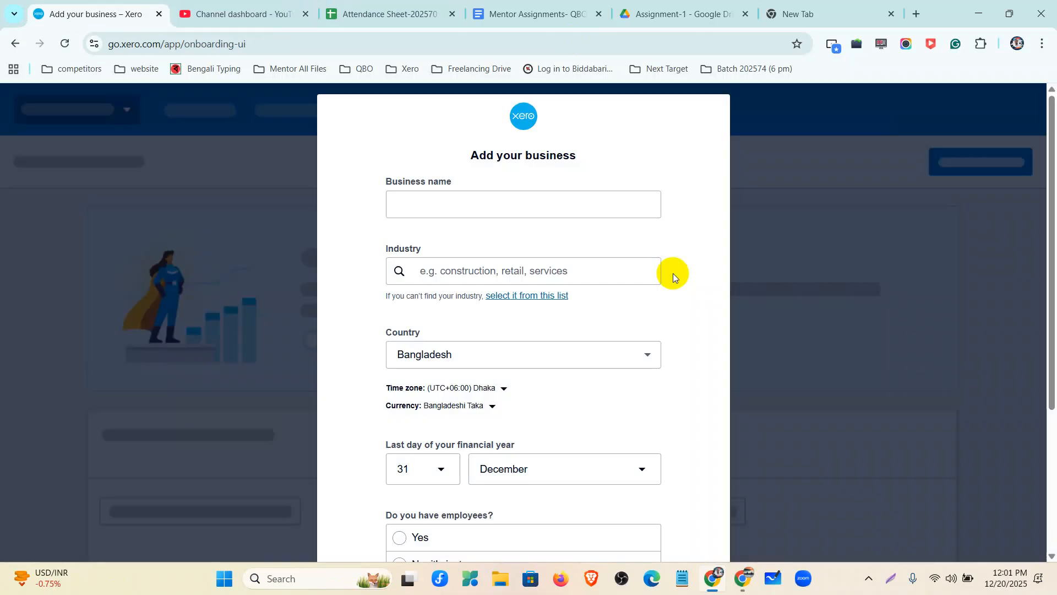
pyautogui.scroll(-1, 576, 220)
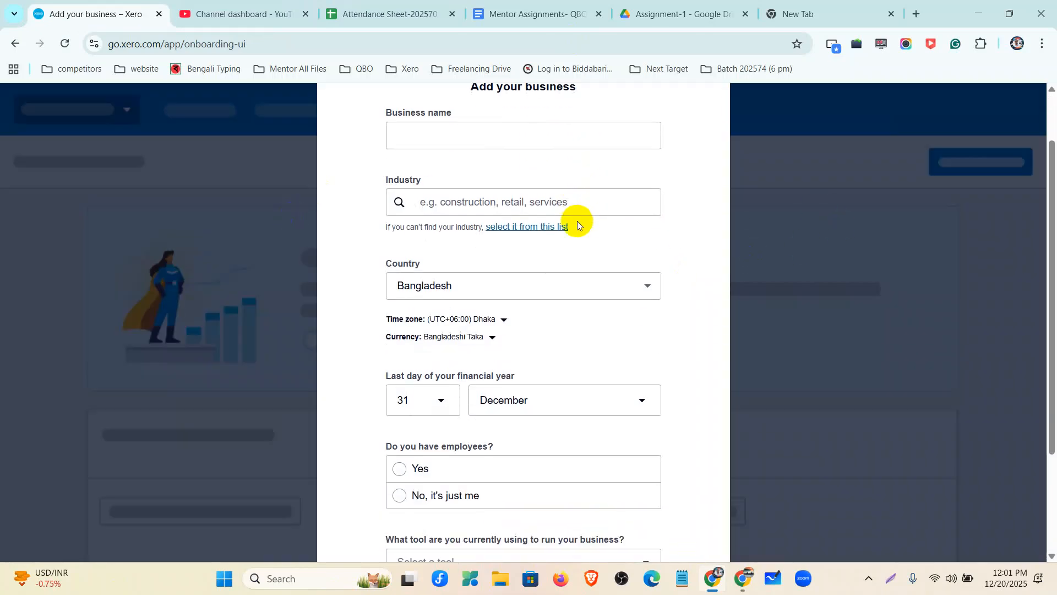
pyautogui.scroll(-2, 472, 303)
pyautogui.scroll(4, 473, 330)
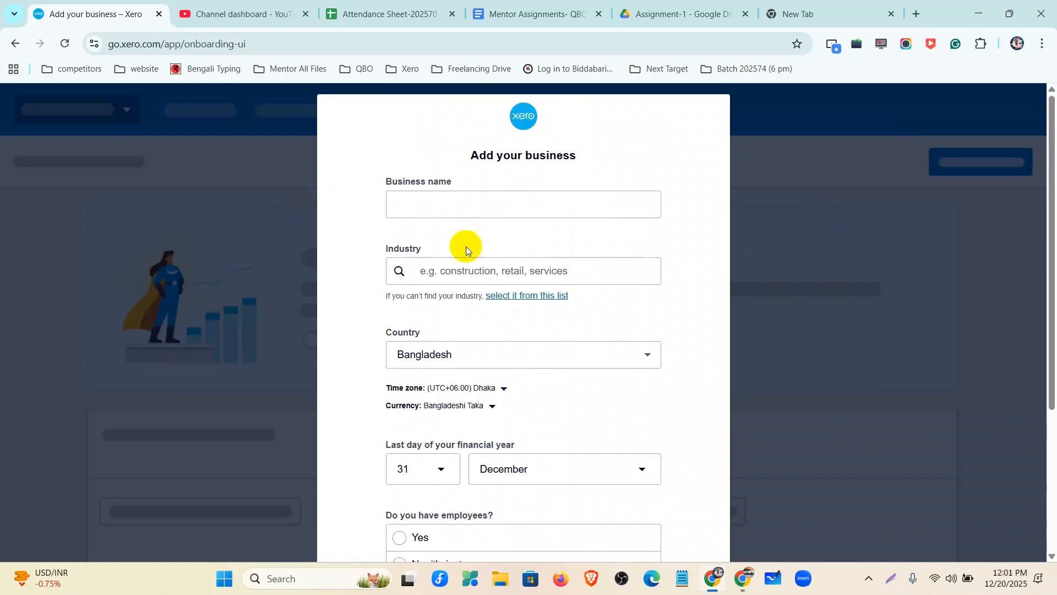
pyautogui.moveTo(463, 155); pyautogui.dragTo(567, 156)
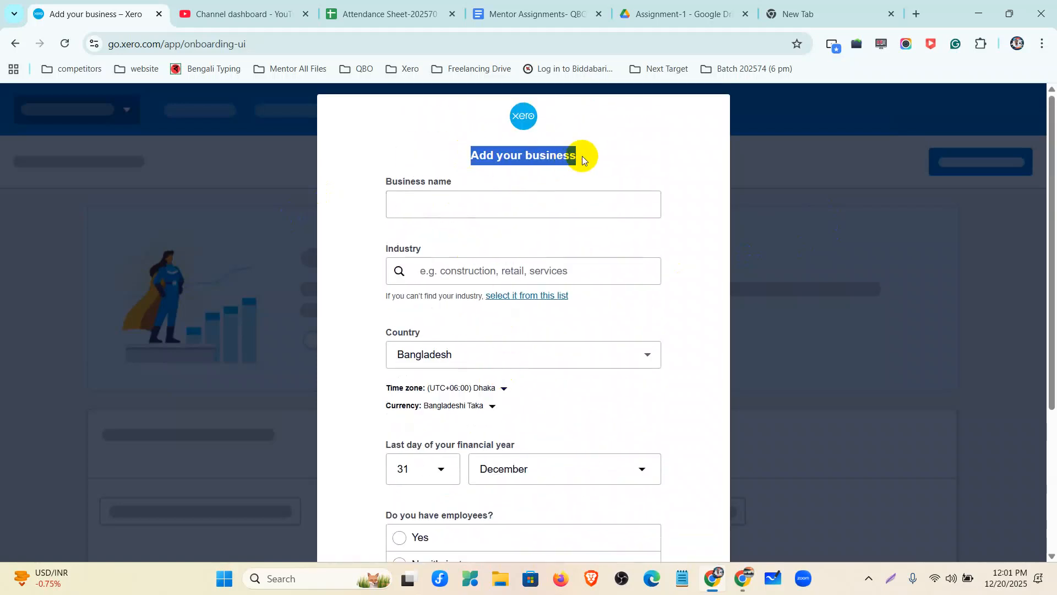
pyautogui.click(587, 165)
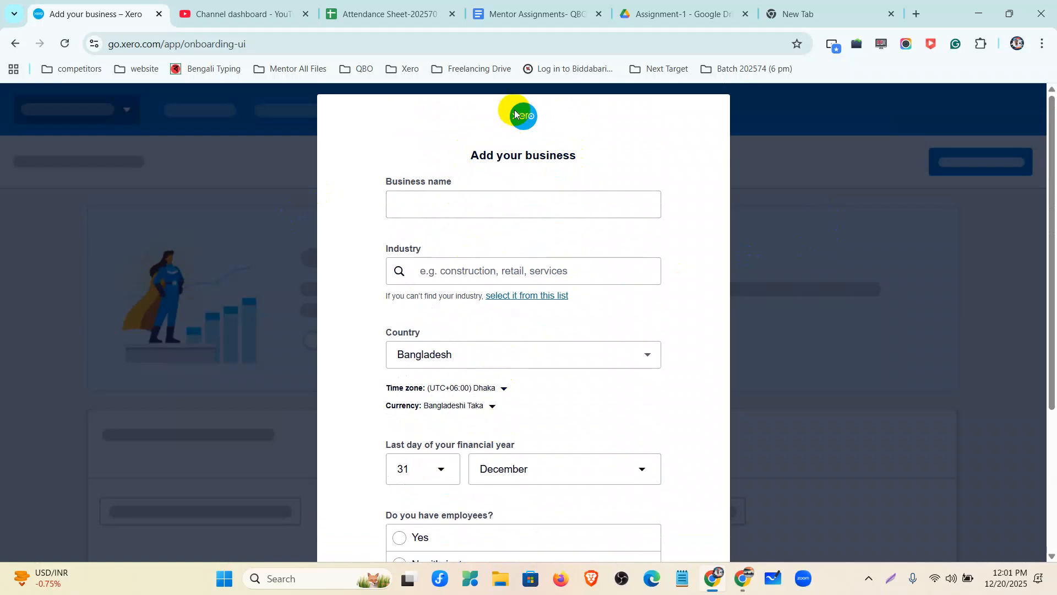
# Copy Zenova Computers Ltd from the zenova-computers Database document in Drive into the business name, adding the personal name and 570 as a suffix.
pyautogui.click(674, 14)
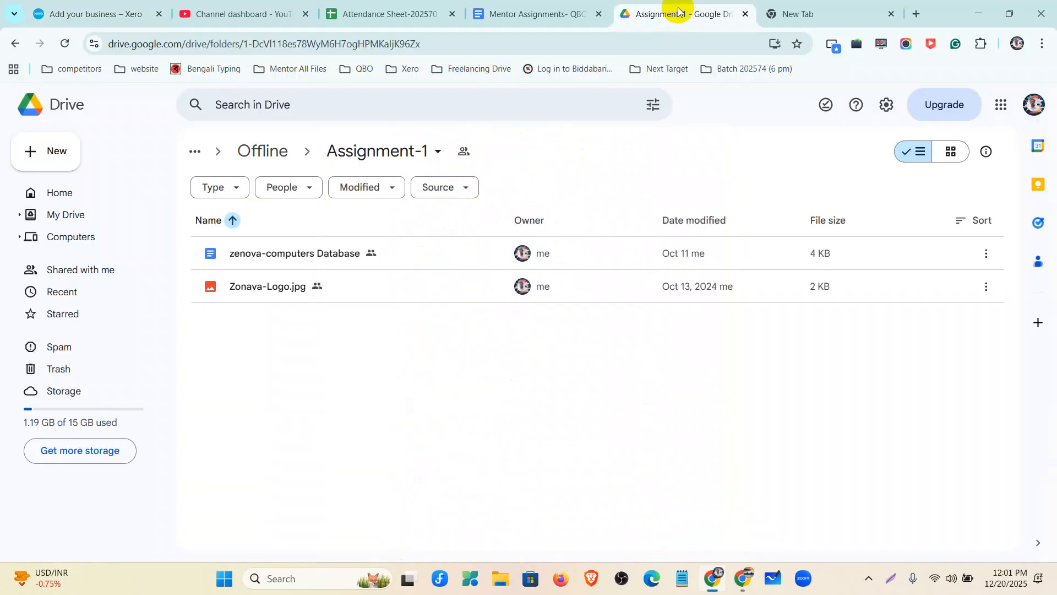
pyautogui.doubleClick(394, 259)
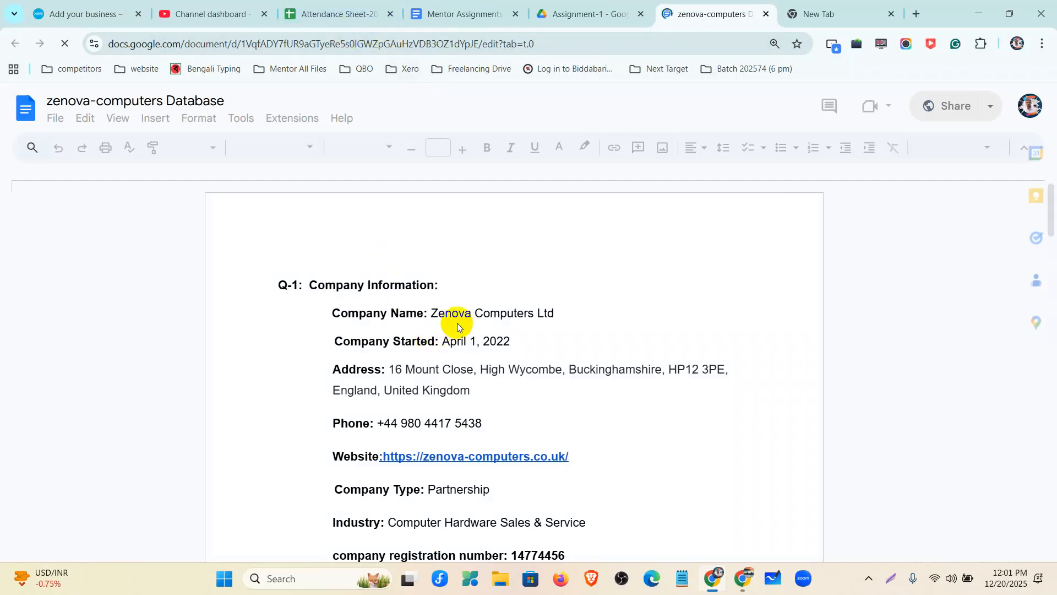
pyautogui.moveTo(432, 313); pyautogui.dragTo(554, 324)
pyautogui.hotkey('ctrl', 'c')
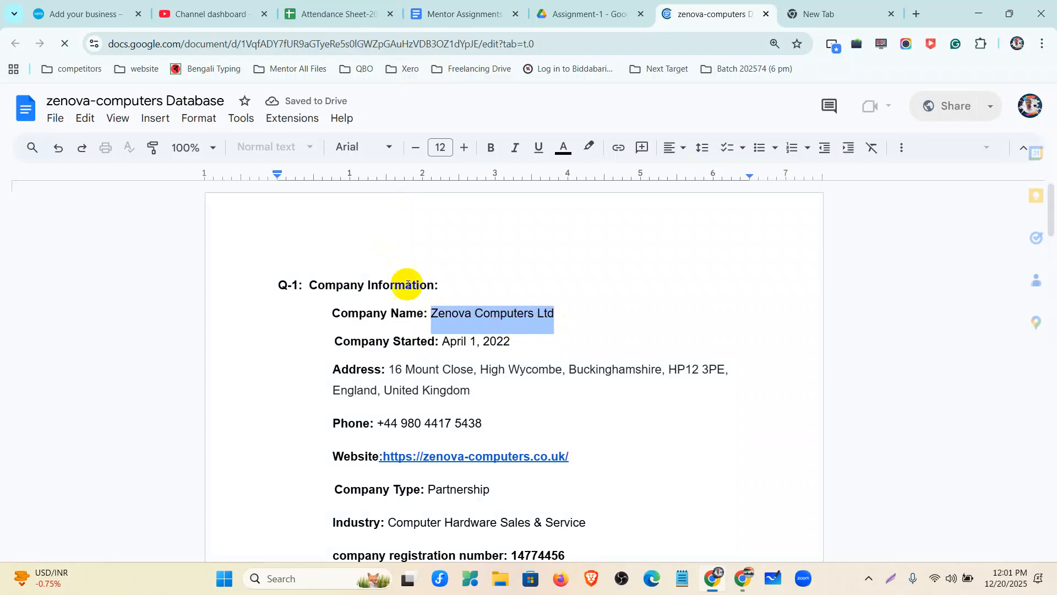
pyautogui.click(68, 12)
pyautogui.click(410, 202)
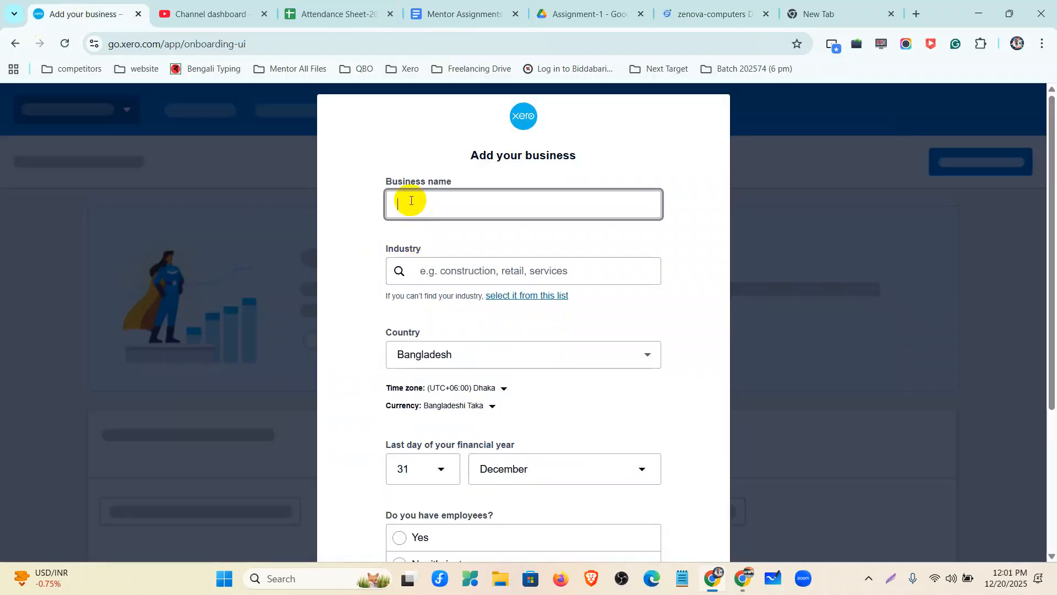
pyautogui.hotkey('ctrl', 'v')
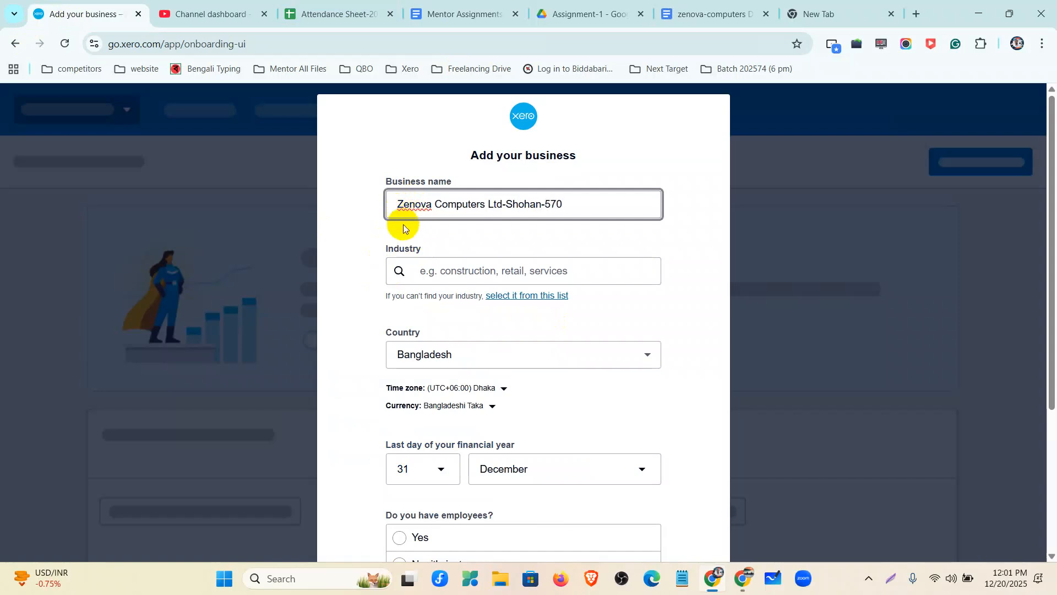
# Copy the industry Computer Hardware Sales & Service from the zenova-computers Database document into the form's industry search.
pyautogui.click(424, 272)
pyautogui.click(725, 8)
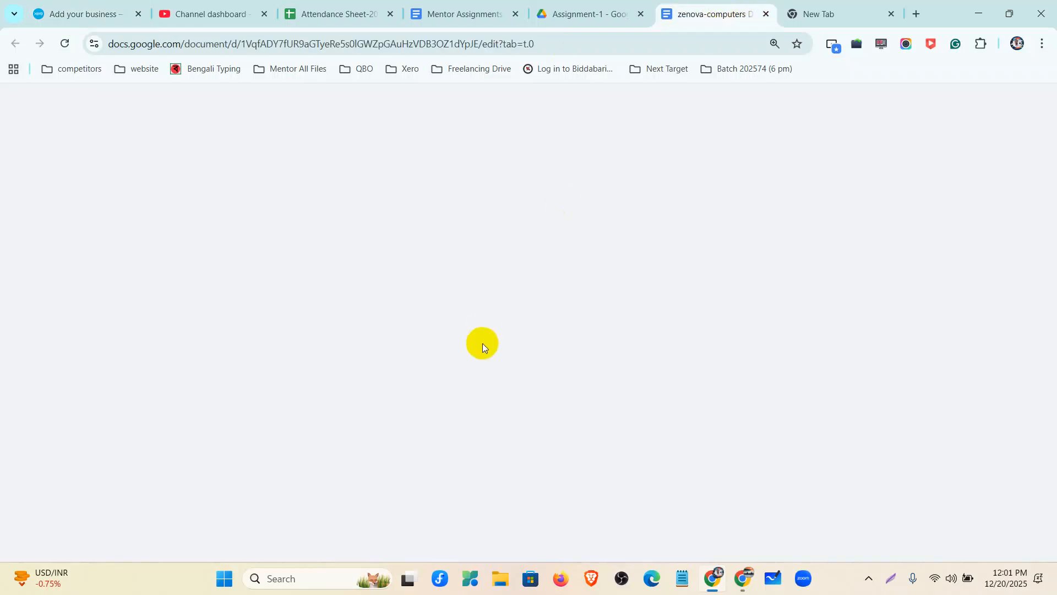
pyautogui.scroll(-1, 430, 367)
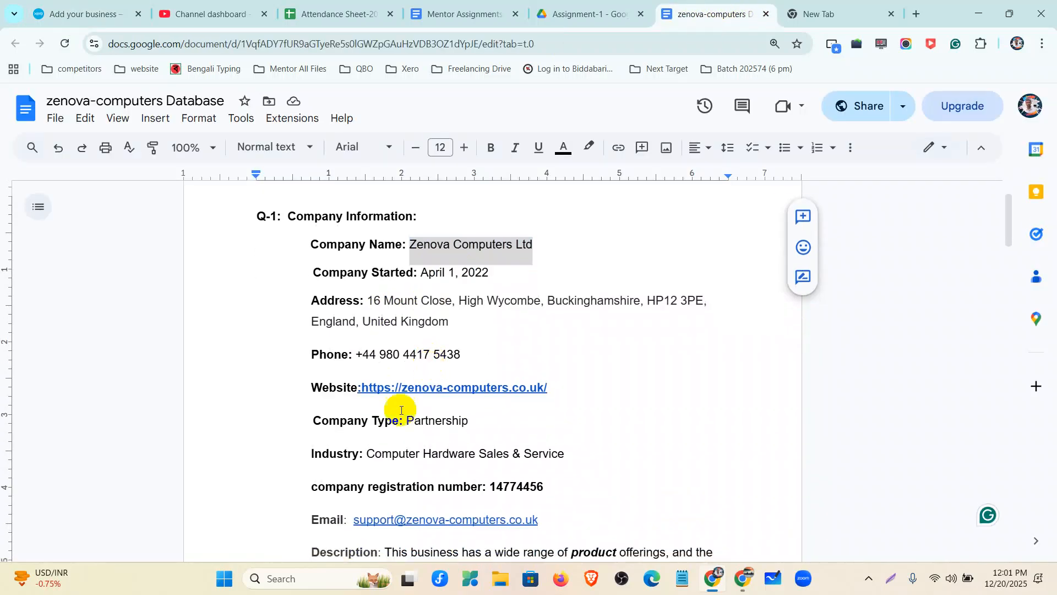
pyautogui.click(367, 453)
pyautogui.moveTo(368, 454); pyautogui.dragTo(570, 453)
pyautogui.hotkey('ctrl', 'c')
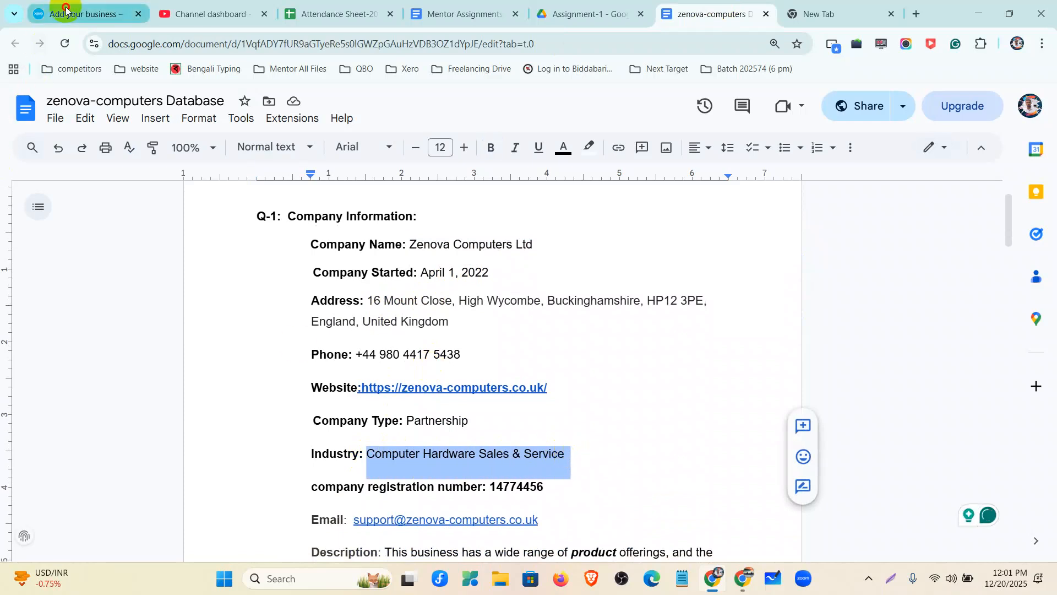
pyautogui.click(60, 12)
pyautogui.click(447, 270)
pyautogui.hotkey('ctrl', 'v')
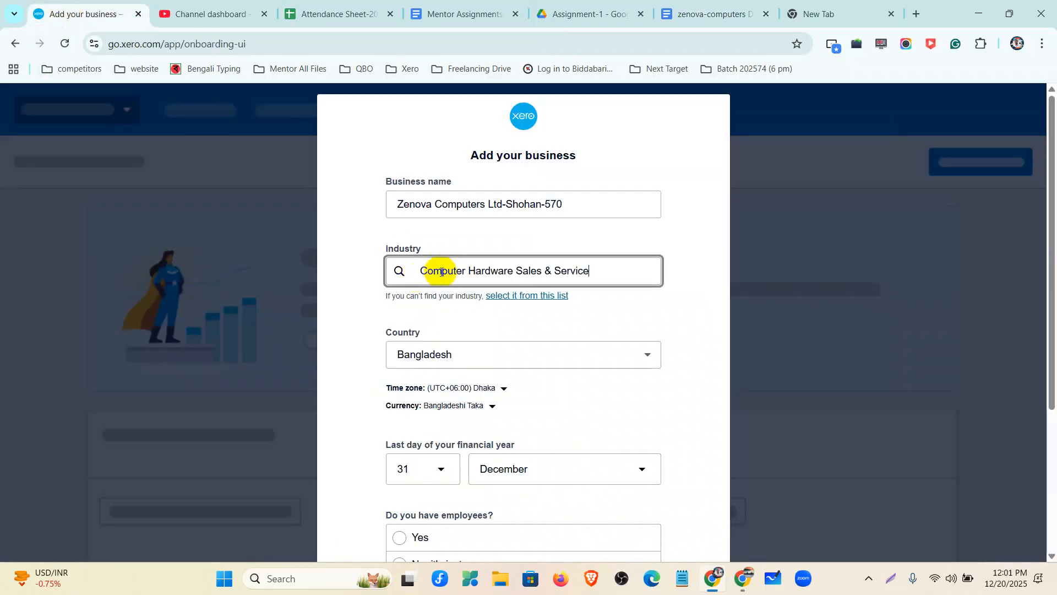
# Shorten the industry search to Computer and choose Computer and Computer Peripheral Wholesaling.
pyautogui.press('BackSpace')
pyautogui.press('BackSpace')
pyautogui.press('BackSpace')
pyautogui.press('BackSpace')
pyautogui.press('BackSpace')
pyautogui.press('BackSpace')
pyautogui.press('BackSpace')
pyautogui.press('BackSpace')
pyautogui.press('BackSpace')
pyautogui.press('BackSpace')
pyautogui.press('BackSpace')
pyautogui.press('BackSpace')
pyautogui.press('BackSpace')
pyautogui.press('BackSpace')
pyautogui.press('BackSpace')
pyautogui.press('BackSpace')
pyautogui.press('BackSpace')
pyautogui.press('BackSpace')
pyautogui.press('BackSpace')
pyautogui.press('BackSpace')
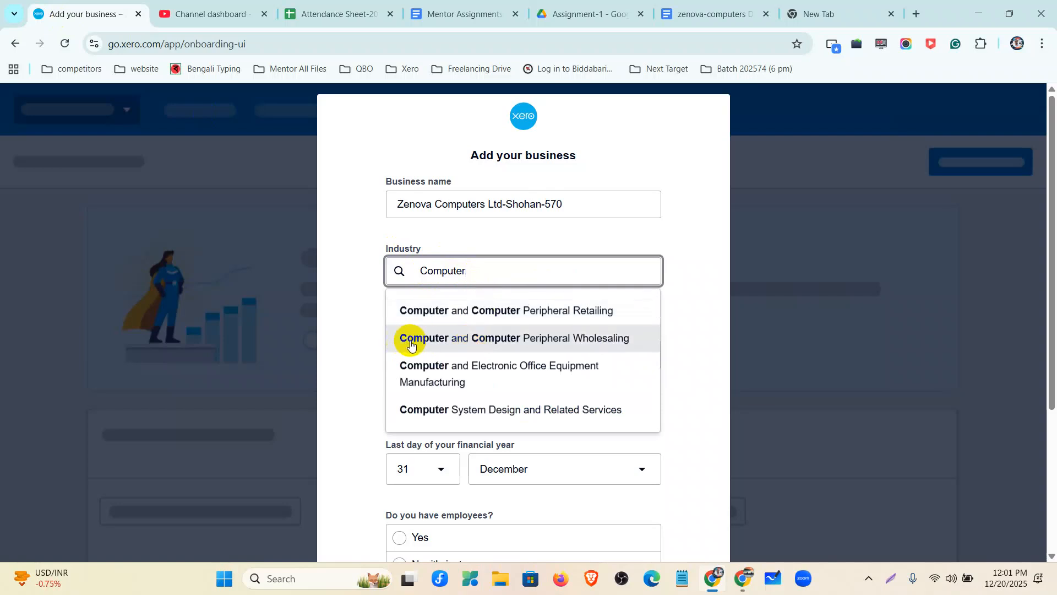
pyautogui.click(547, 346)
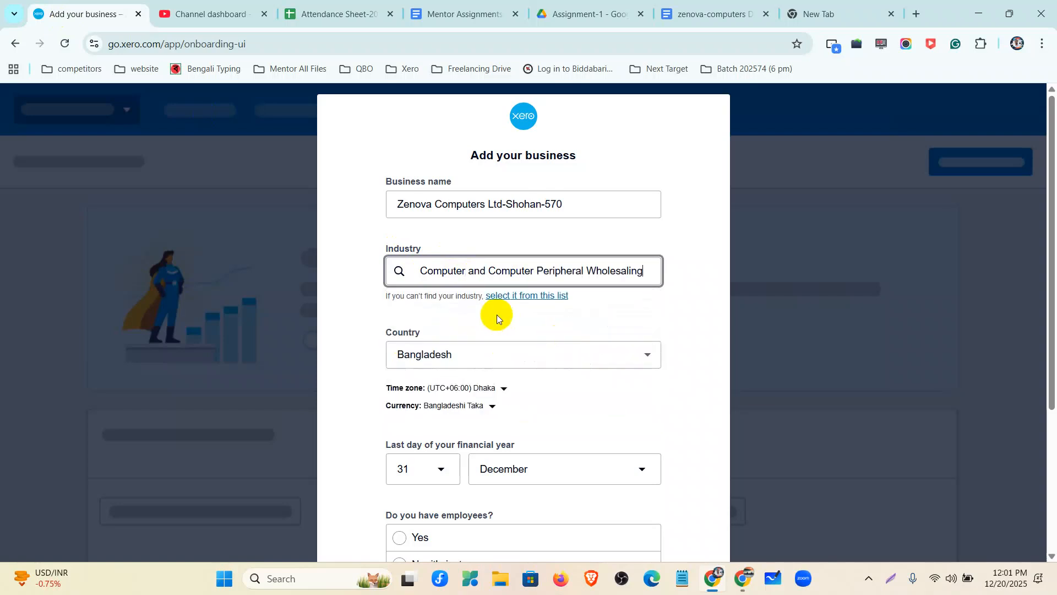
# Change the business's country to United Kingdom.
pyautogui.scroll(-3, 223, 270)
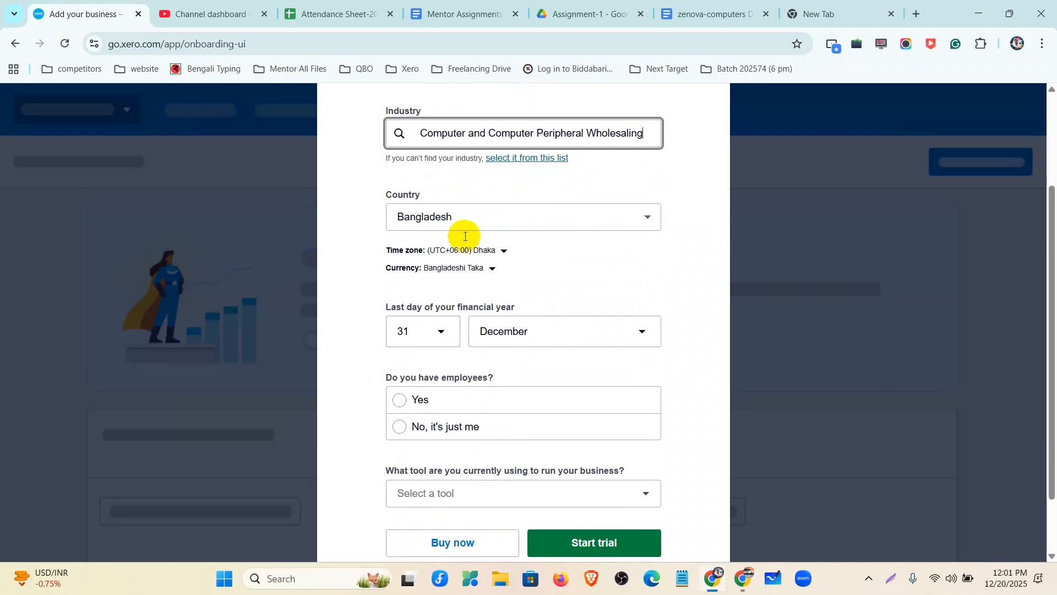
pyautogui.click(647, 217)
pyautogui.scroll(-20, 479, 457)
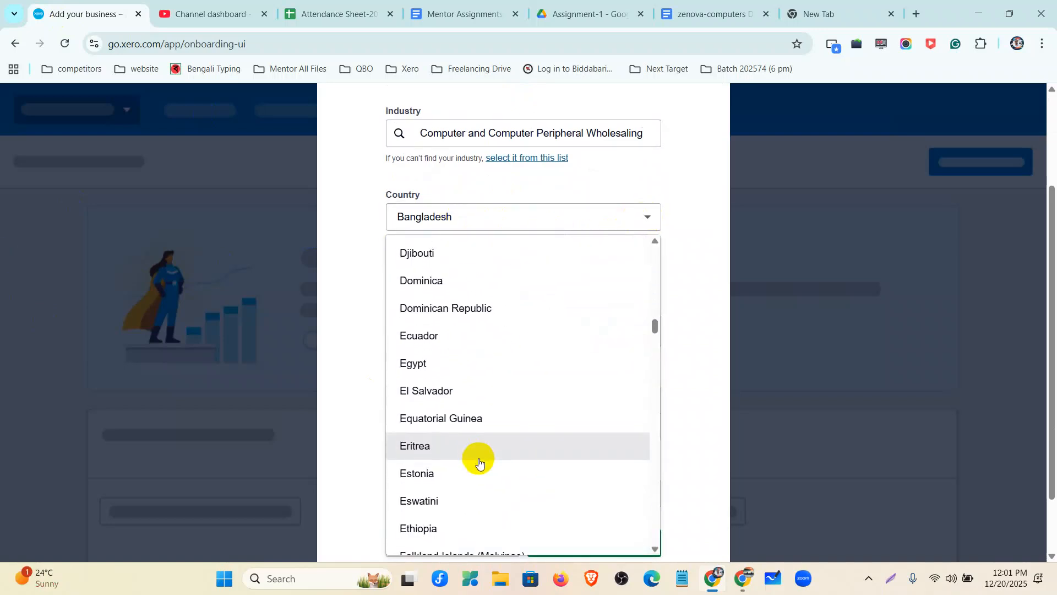
pyautogui.scroll(-20, 479, 462)
pyautogui.scroll(-20, 479, 463)
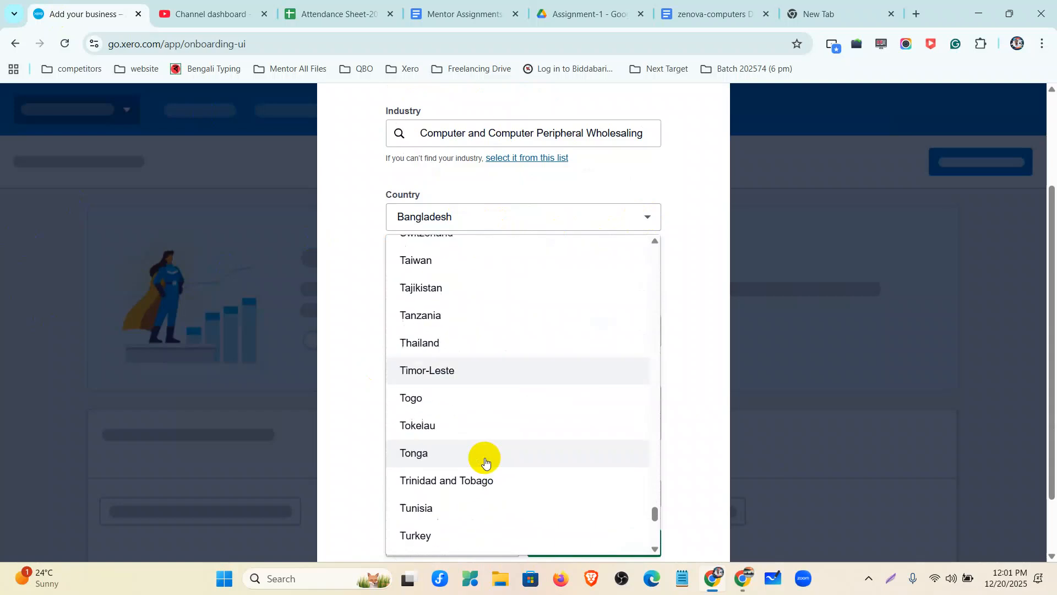
pyautogui.scroll(-5, 485, 461)
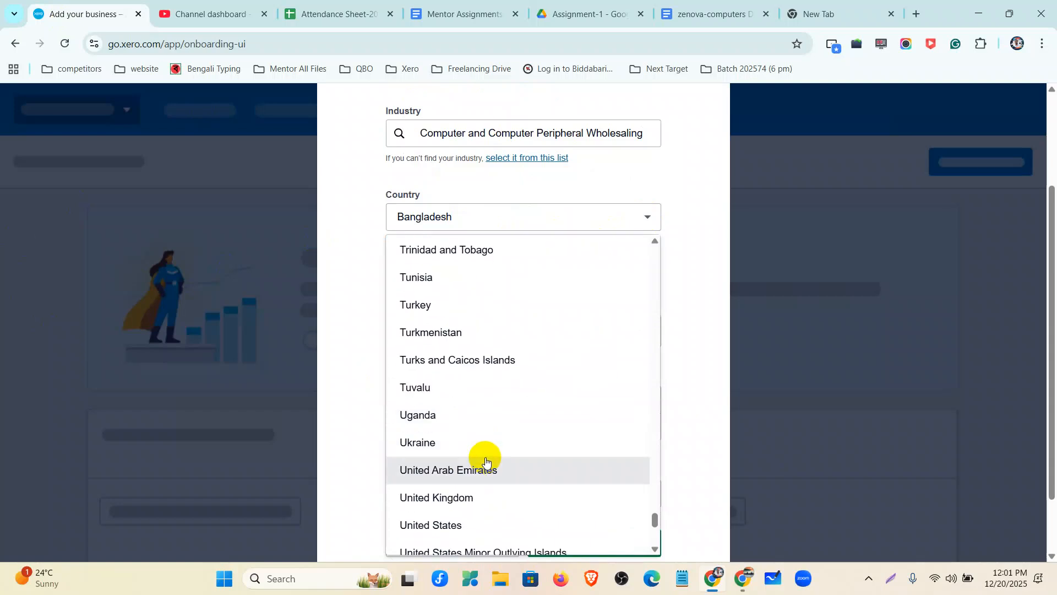
pyautogui.click(453, 504)
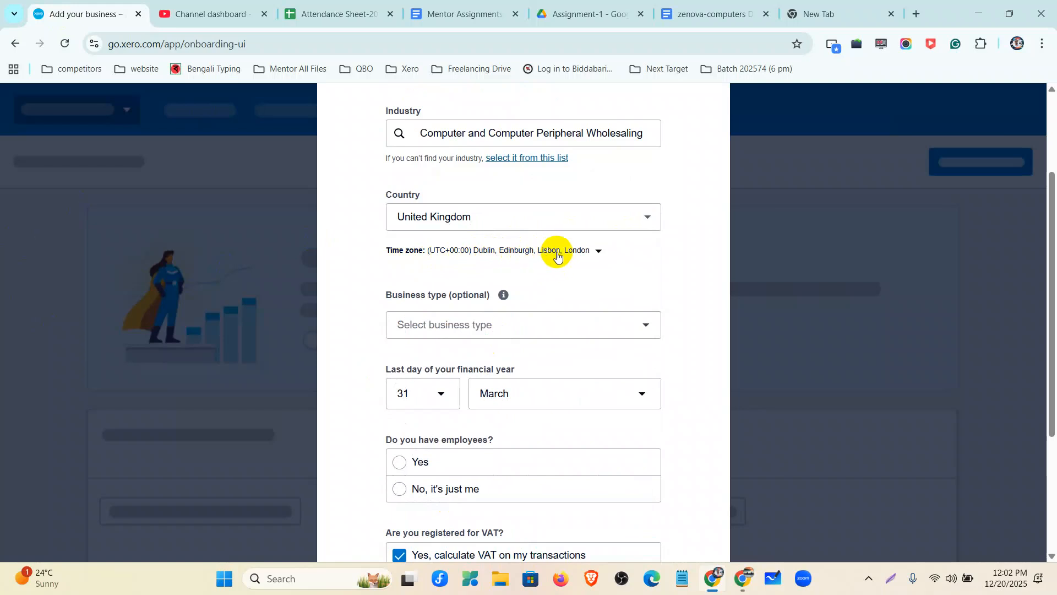
# Set the business type to Partnership and check it against the company type in the zenova-computers Database document.
pyautogui.scroll(-3, 523, 231)
pyautogui.scroll(1, 470, 192)
pyautogui.scroll(1, 470, 185)
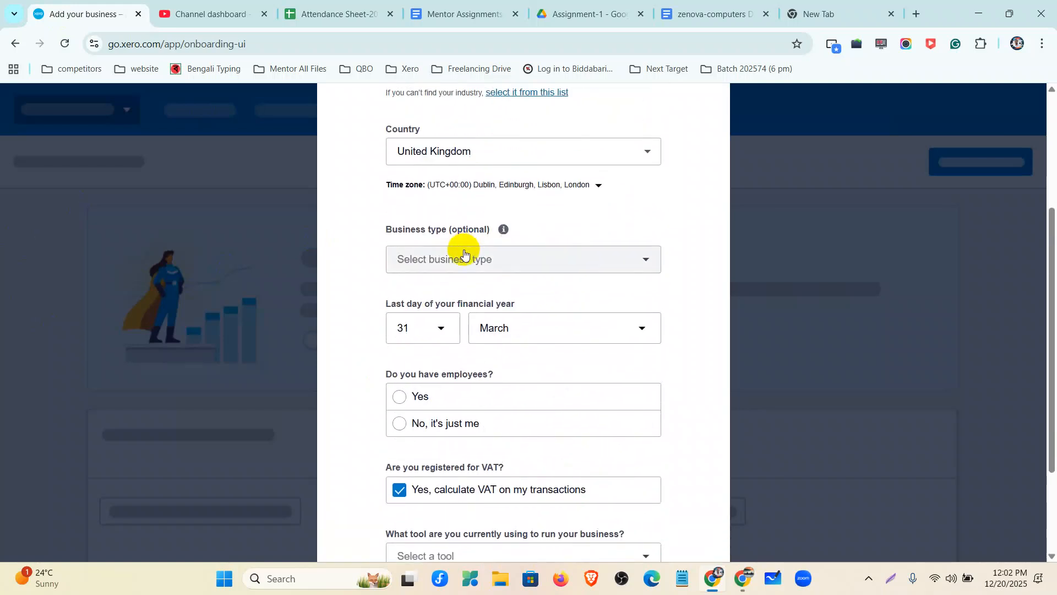
pyautogui.click(463, 258)
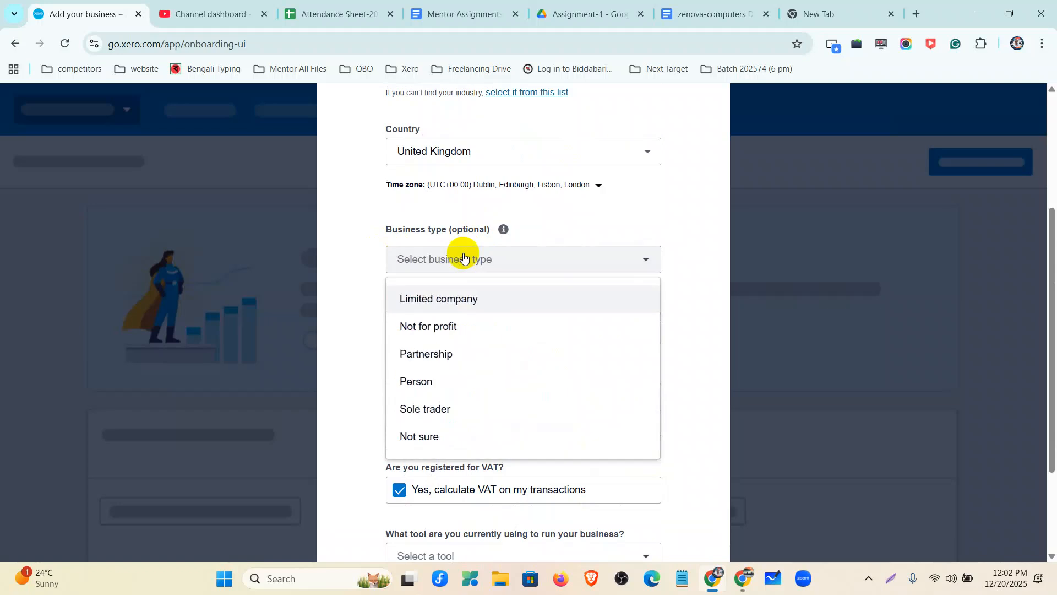
pyautogui.click(455, 361)
pyautogui.click(726, 19)
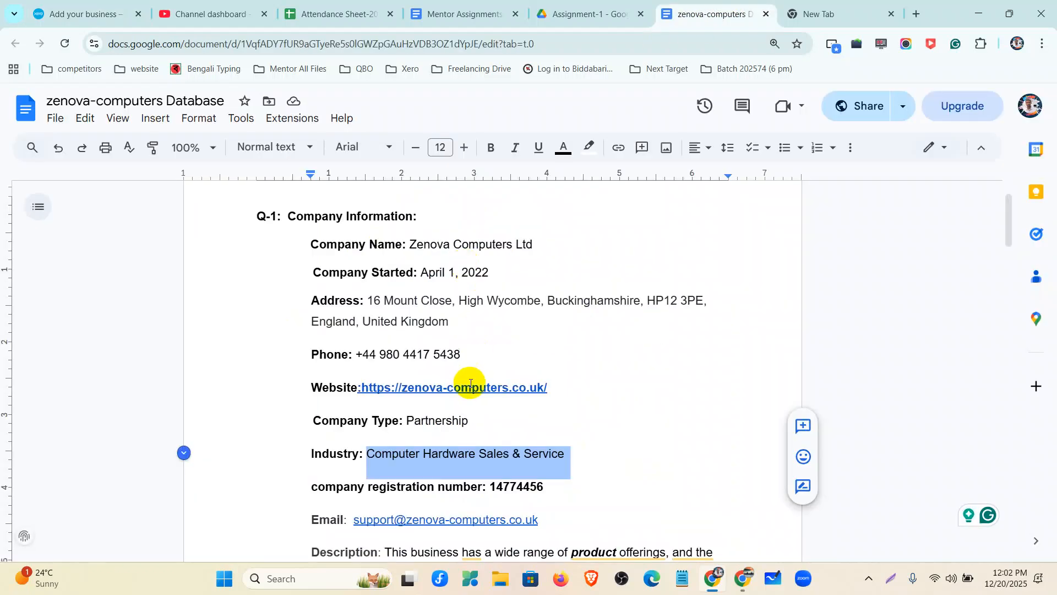
pyautogui.click(104, 14)
# Answer Yes to having employees, choose Spreadsheets as the current business tool and start the trial.
pyautogui.scroll(-1, 386, 327)
pyautogui.scroll(-2, 385, 327)
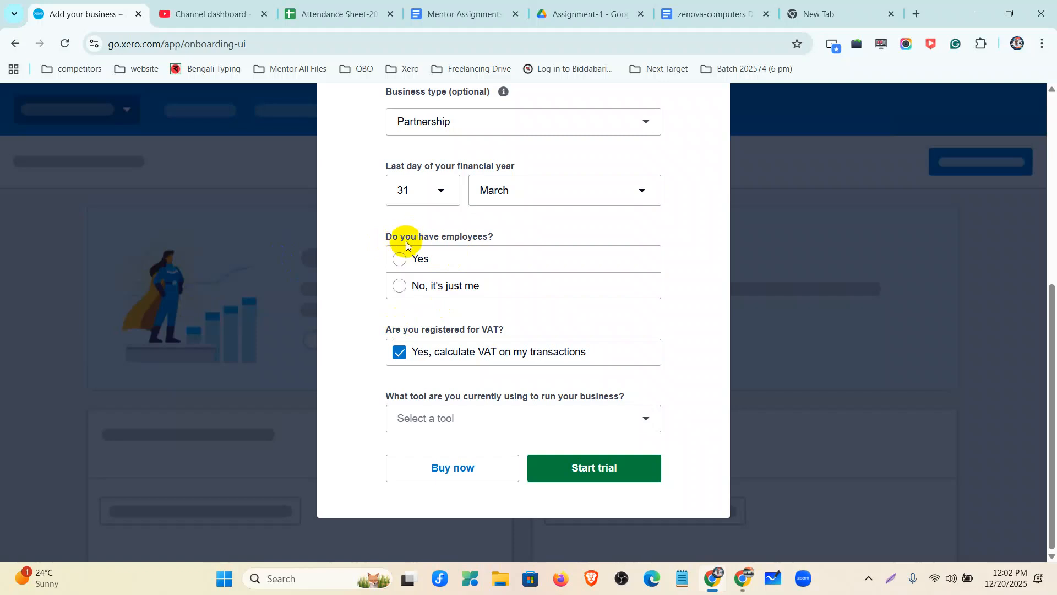
pyautogui.click(414, 258)
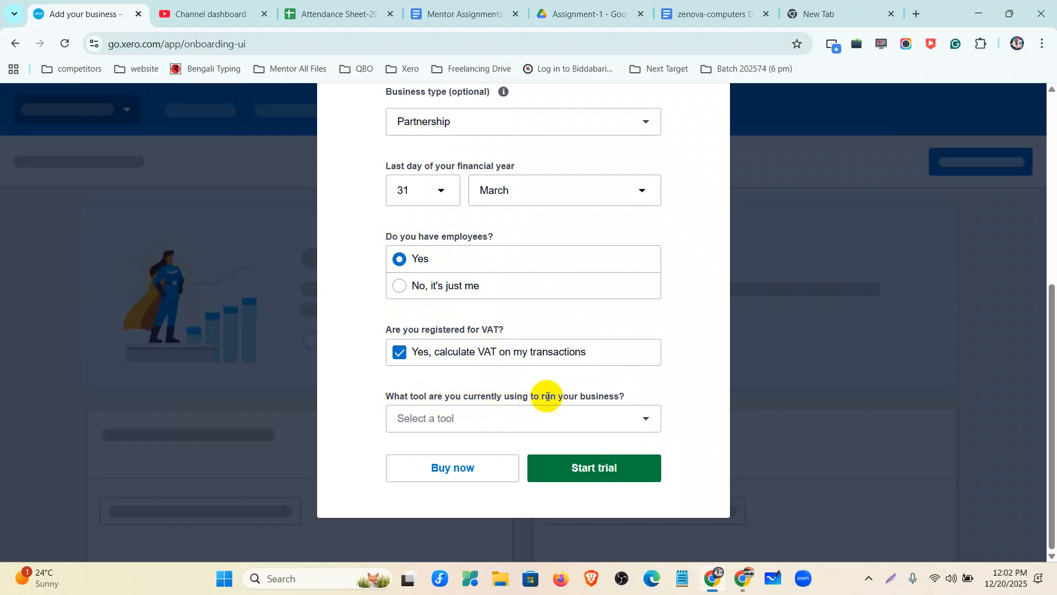
pyautogui.click(608, 418)
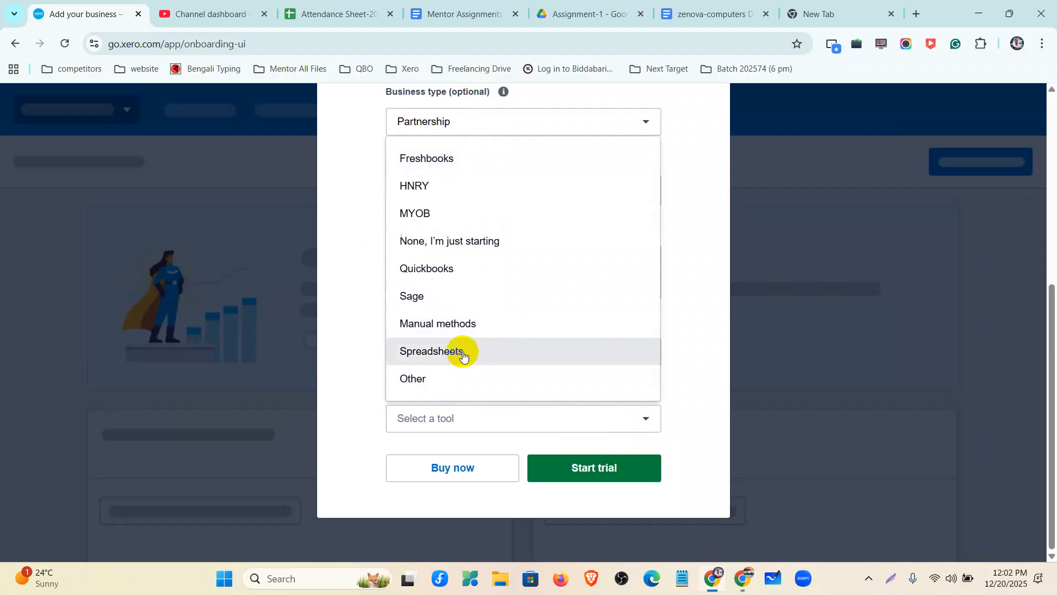
pyautogui.click(432, 355)
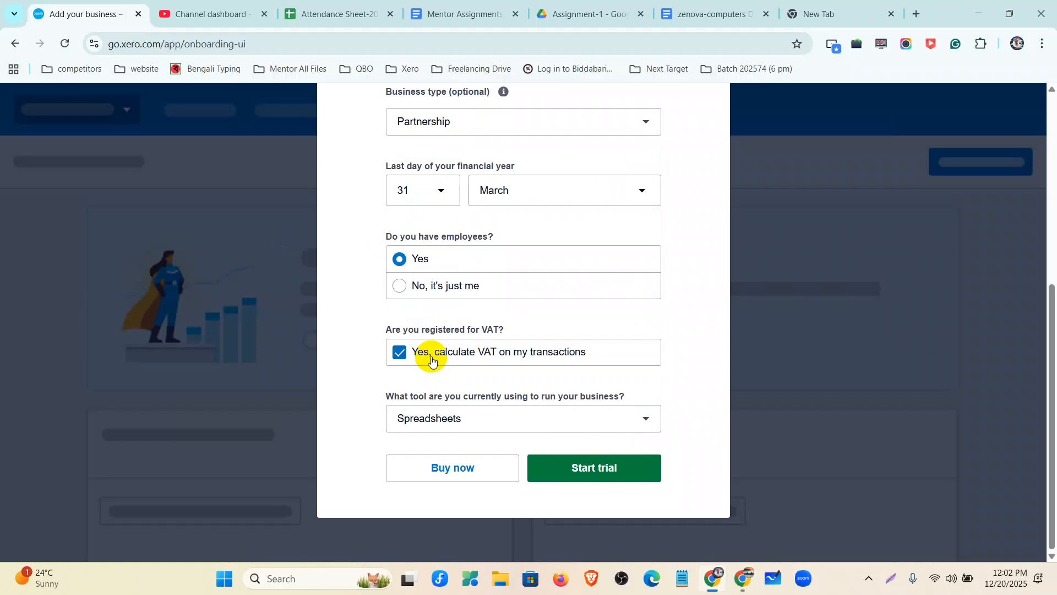
pyautogui.click(580, 472)
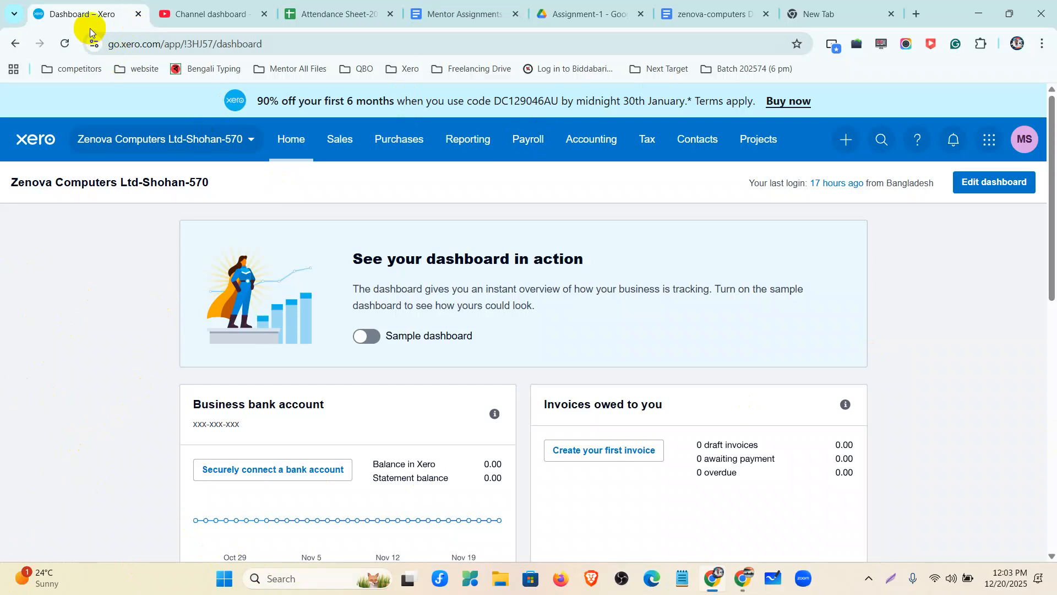
# Search the web for xero pricing and open Xero's Pricing Plans page.
pyautogui.click(851, 12)
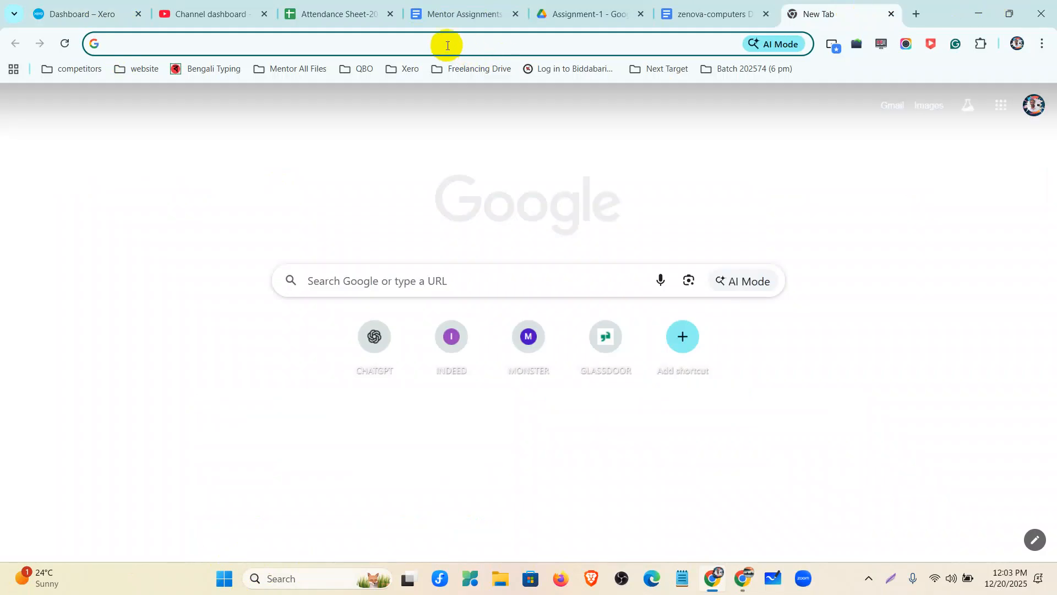
pyautogui.click(448, 46)
pyautogui.write('xero prici')
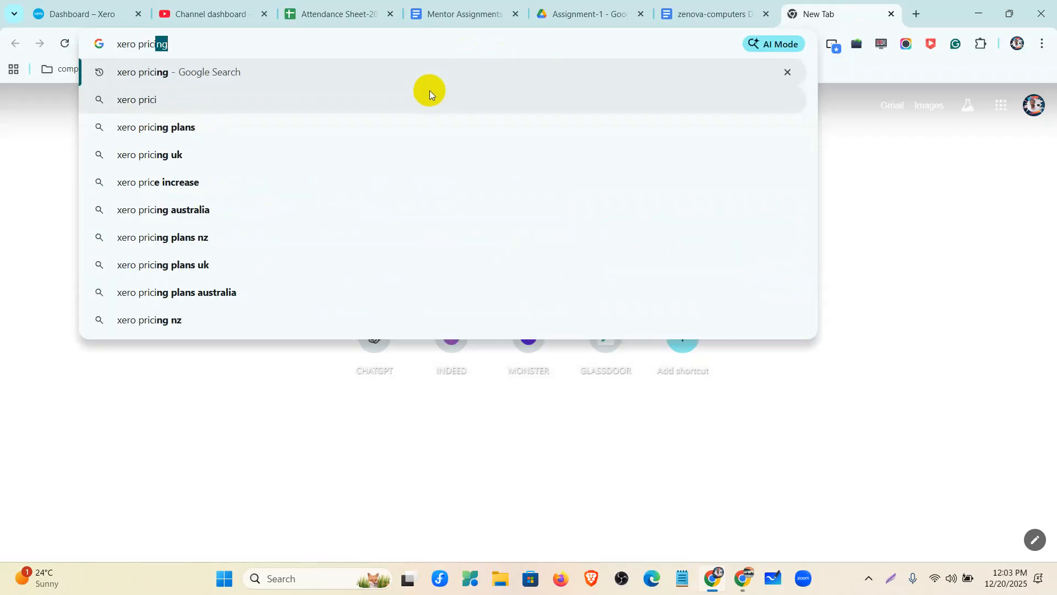
pyautogui.write('ng')
pyautogui.press('Return')
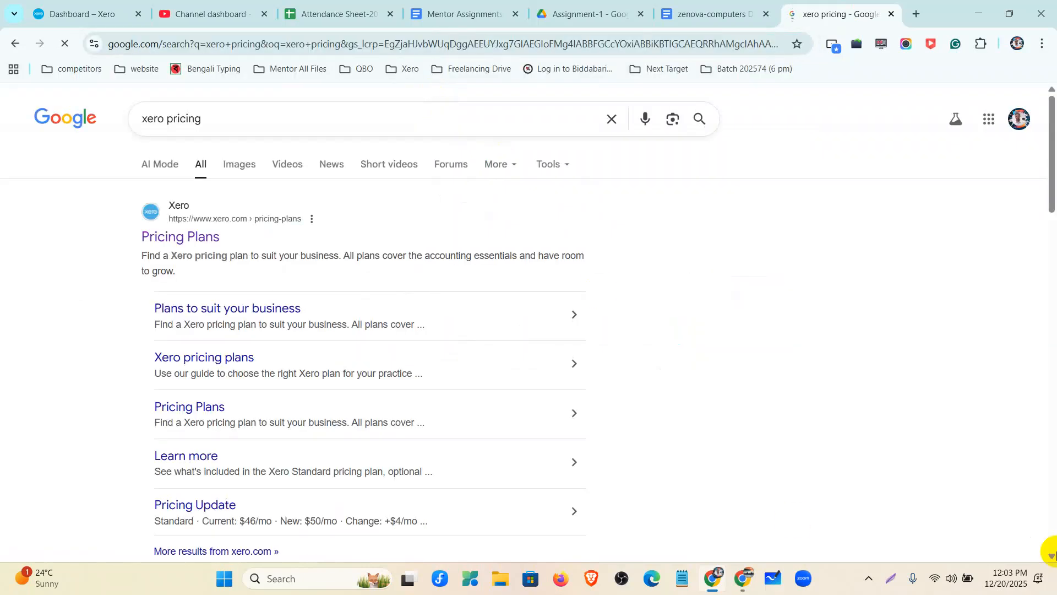
pyautogui.click(195, 237)
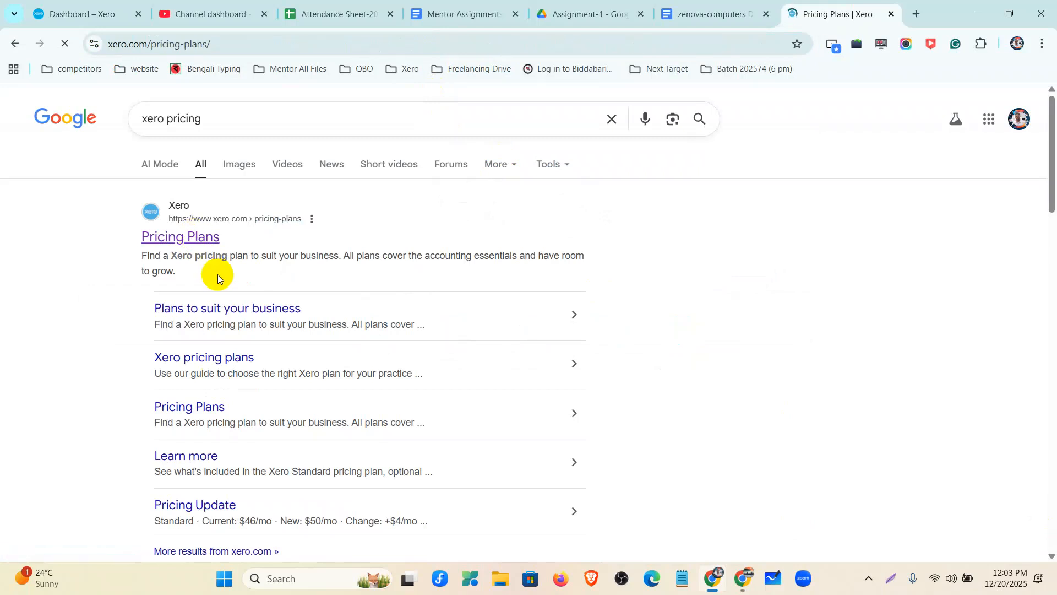
# Compare the prices and included features of the Starter, Standard and Premium plans.
pyautogui.scroll(-2, 405, 371)
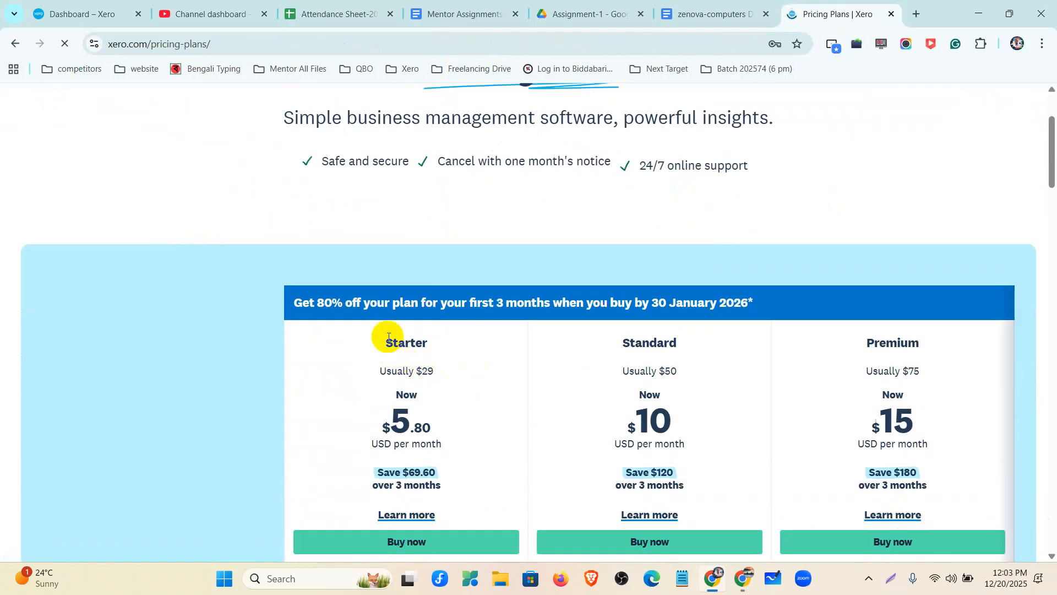
pyautogui.scroll(-3, 673, 309)
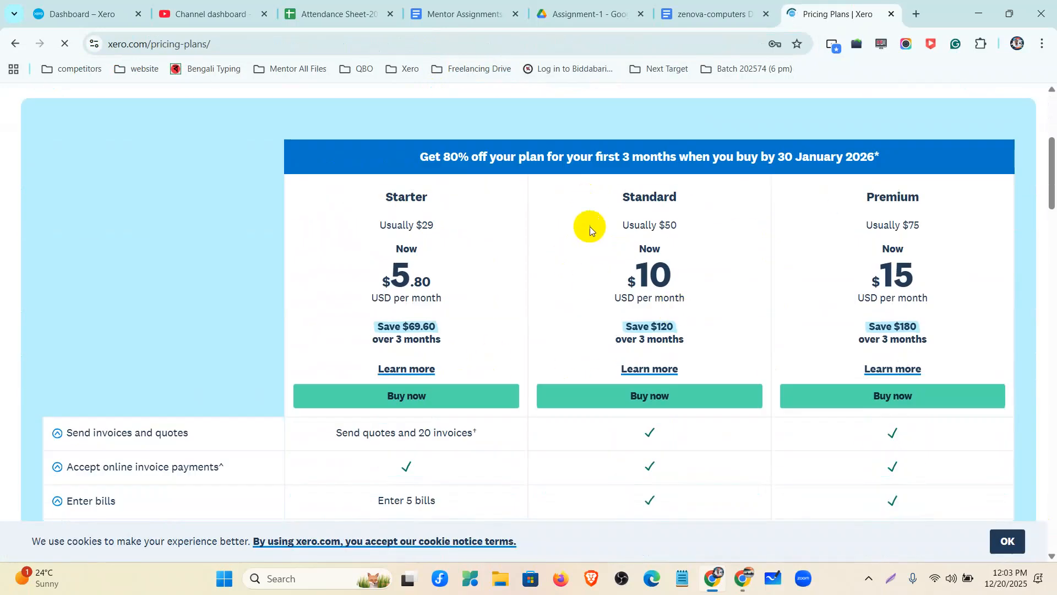
pyautogui.scroll(-4, 682, 283)
pyautogui.scroll(-8, 695, 308)
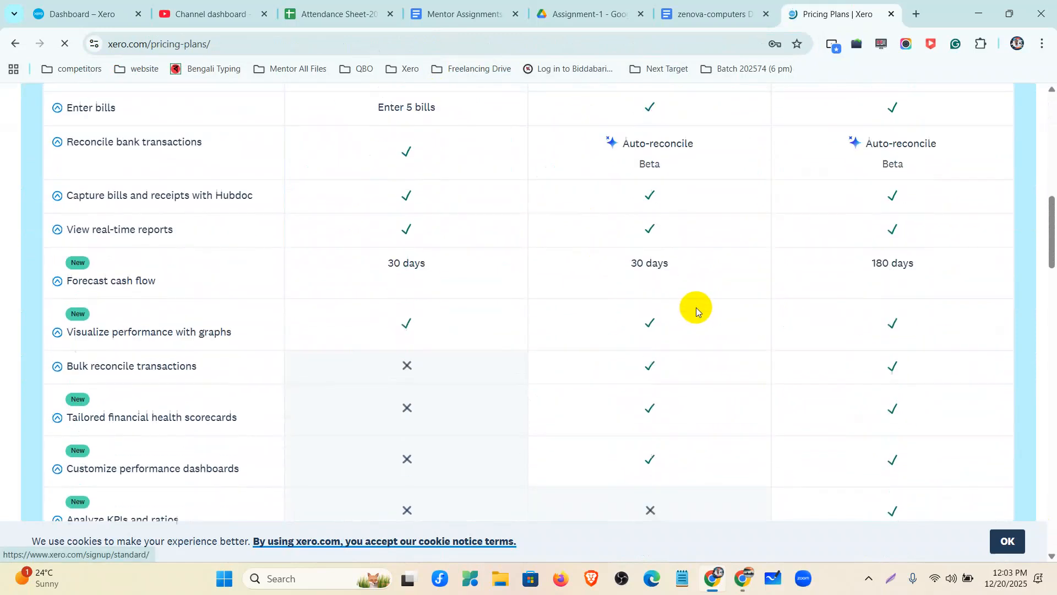
pyautogui.scroll(-3, 661, 309)
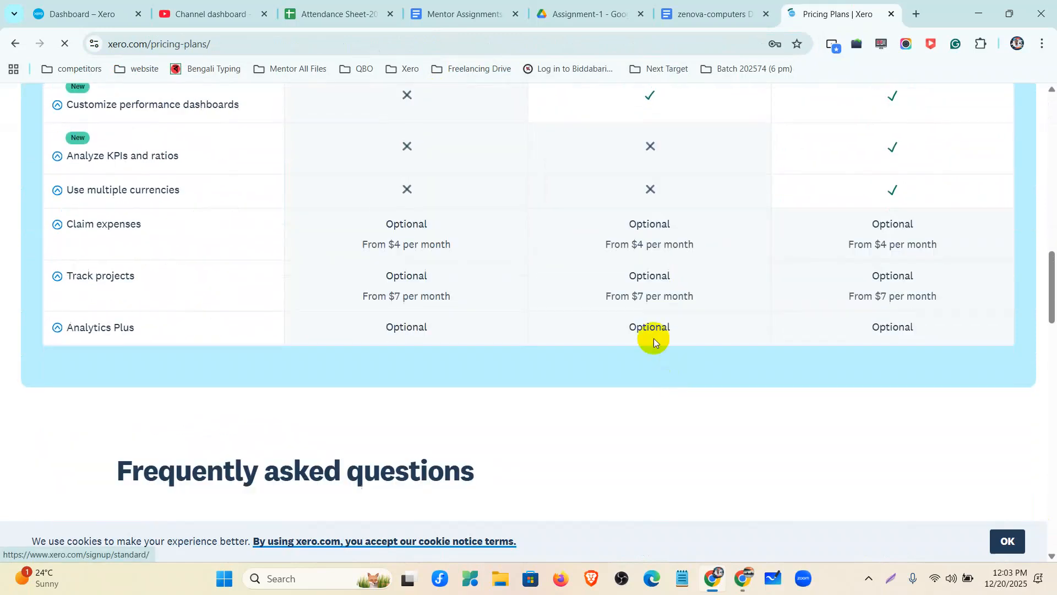
pyautogui.scroll(17, 590, 398)
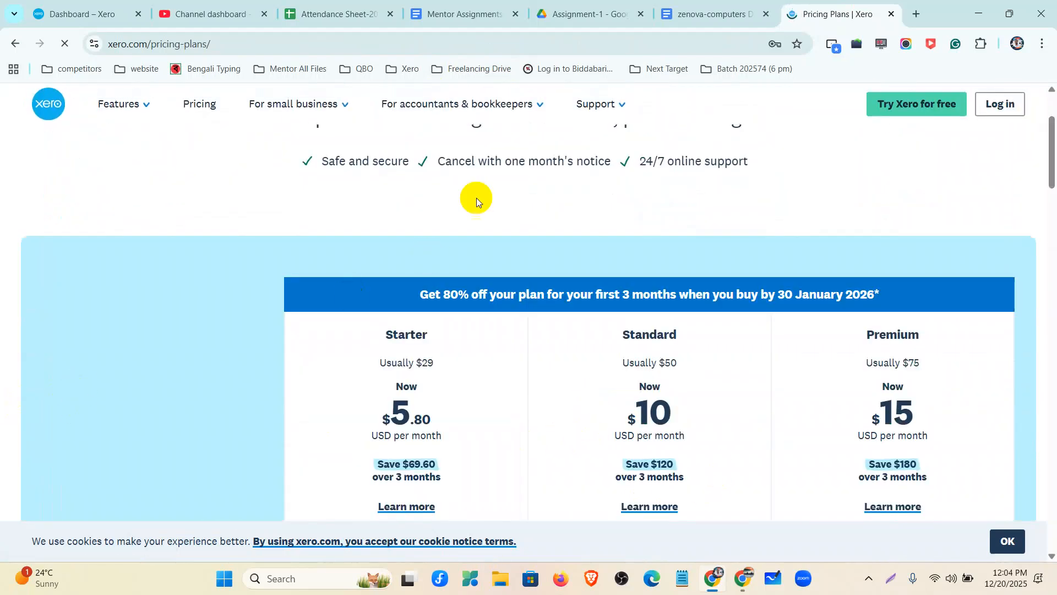
pyautogui.scroll(3, 543, 288)
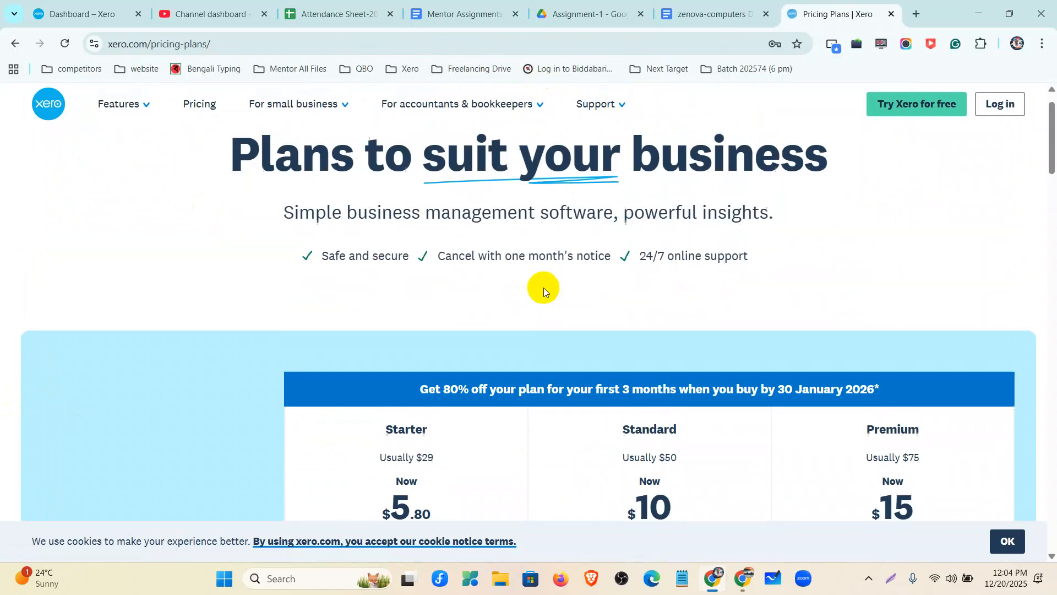
# Return to the Xero dashboard, open My Xero and check the trial status of the listed organisations.
pyautogui.click(77, 14)
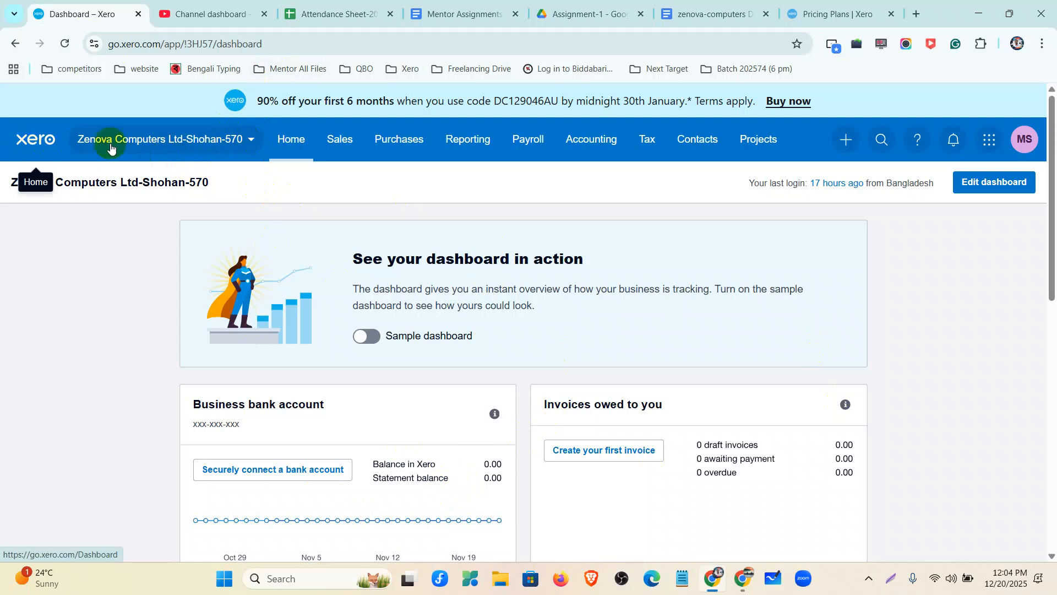
pyautogui.click(249, 140)
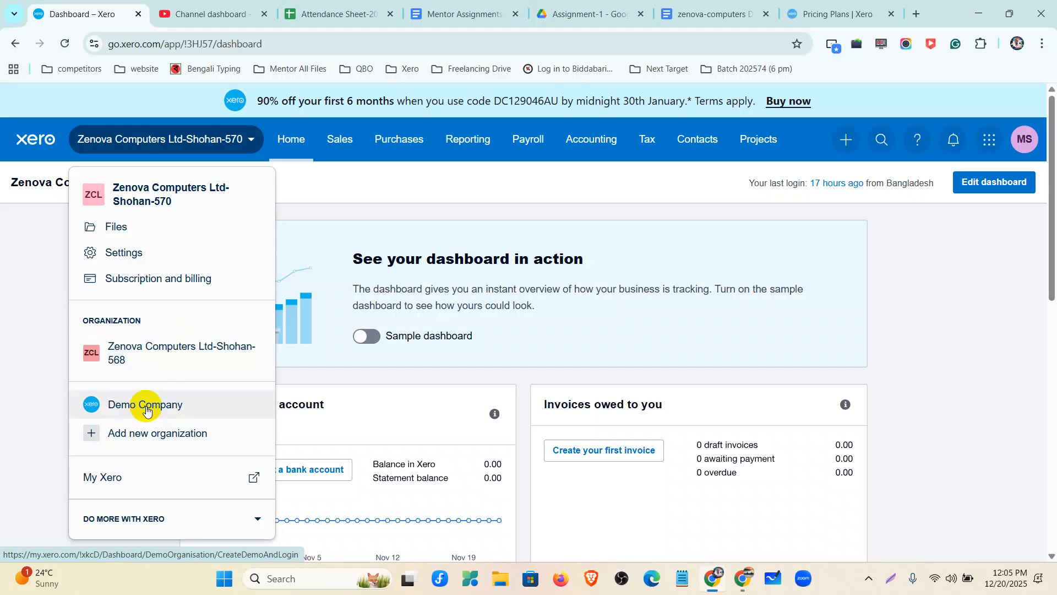
pyautogui.click(401, 193)
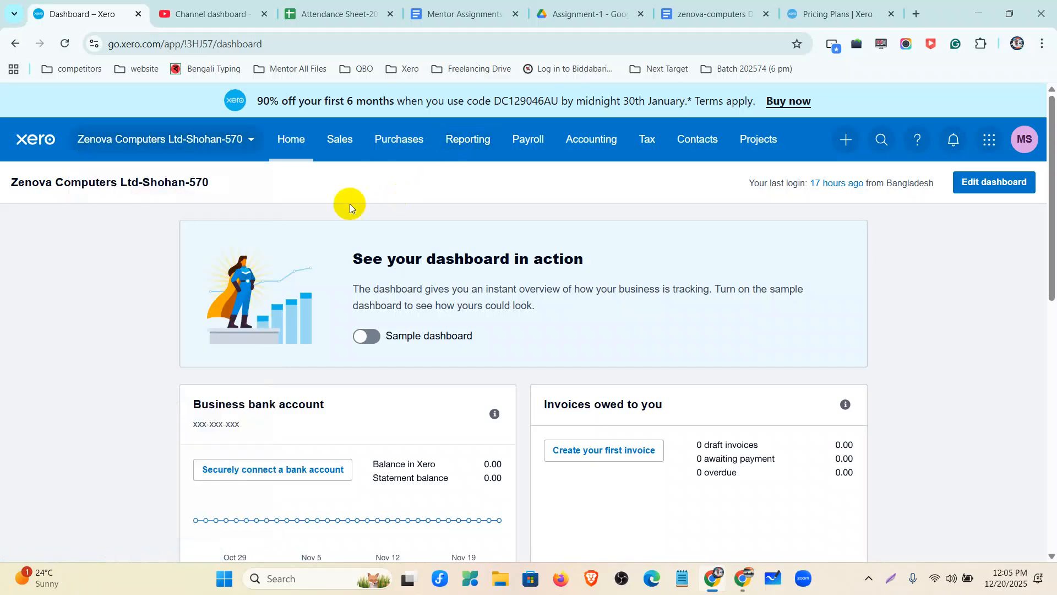
pyautogui.click(251, 141)
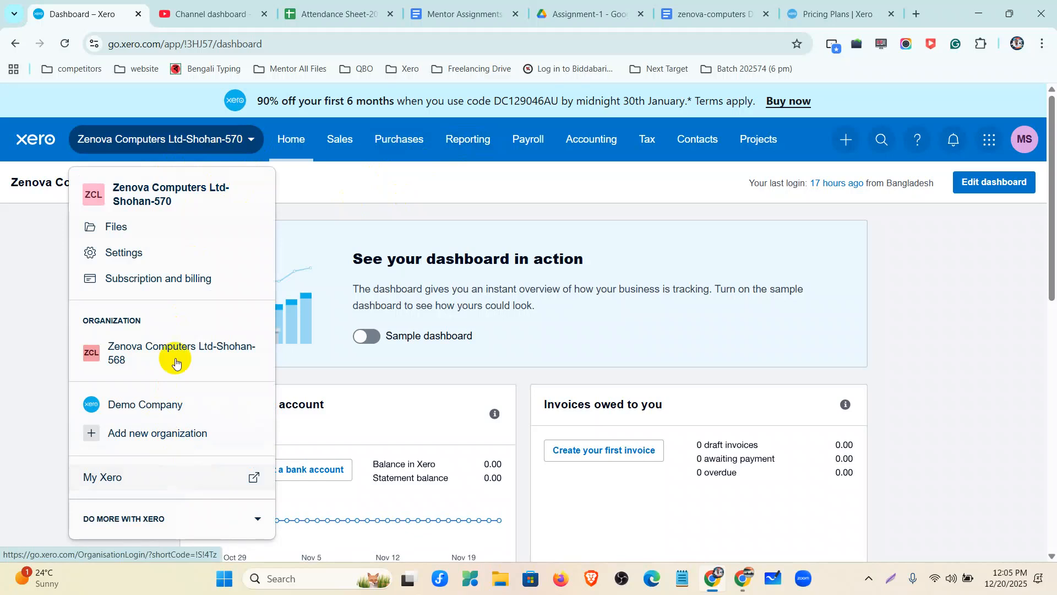
pyautogui.click(125, 475)
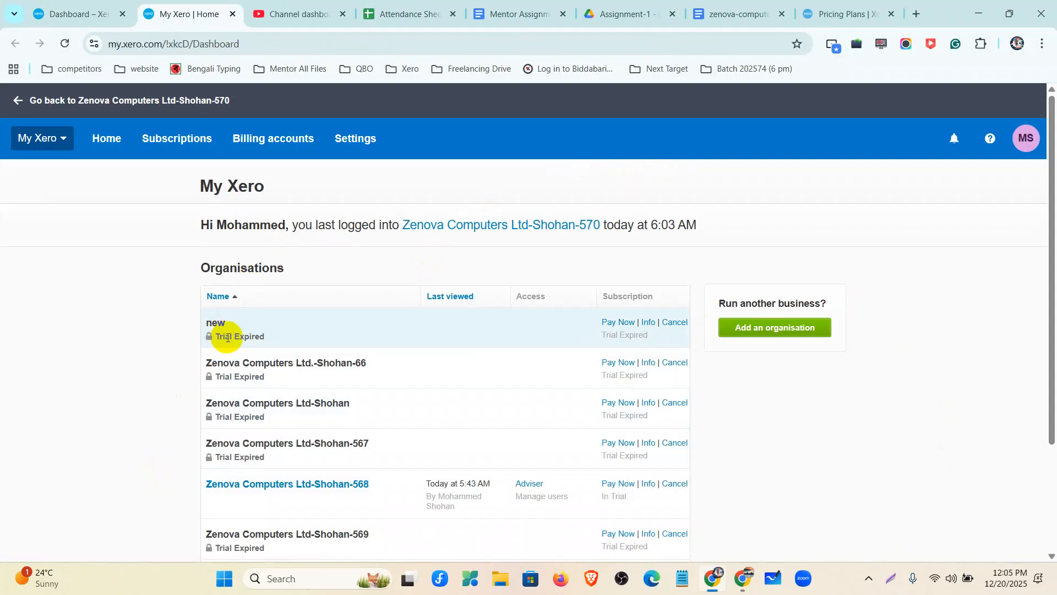
pyautogui.moveTo(219, 337); pyautogui.dragTo(266, 335)
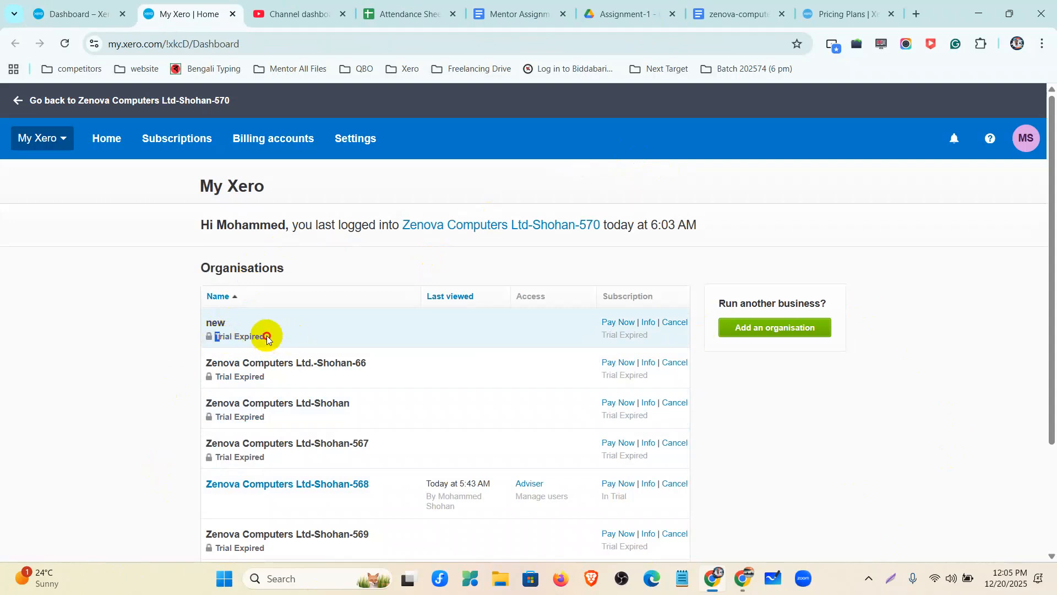
pyautogui.click(15, 355)
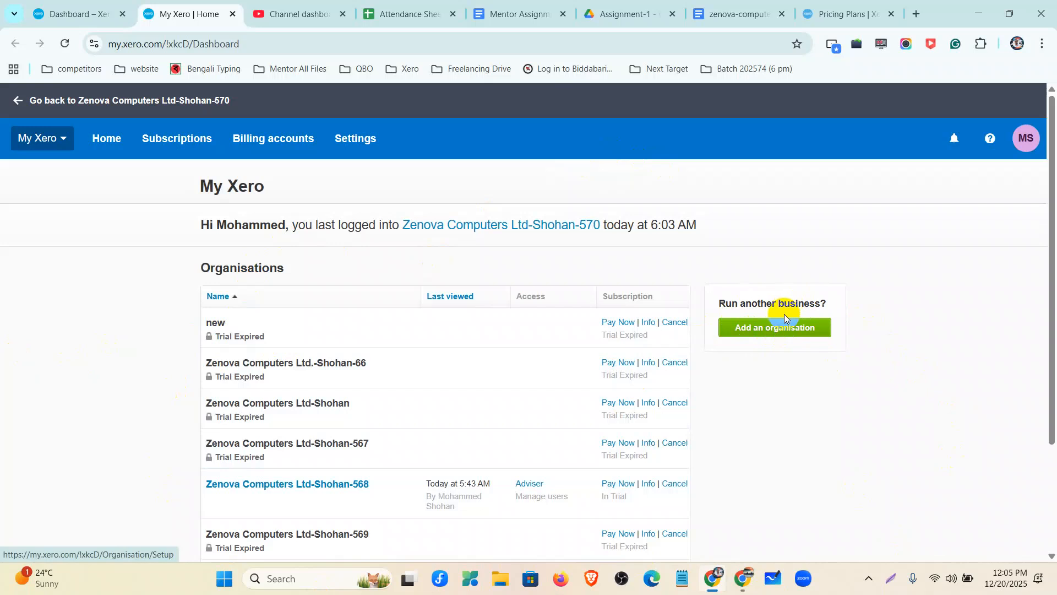
# Switch to the Zenova Computers Ltd organisation ending in 568 and back to the one ending in 570.
pyautogui.click(56, 138)
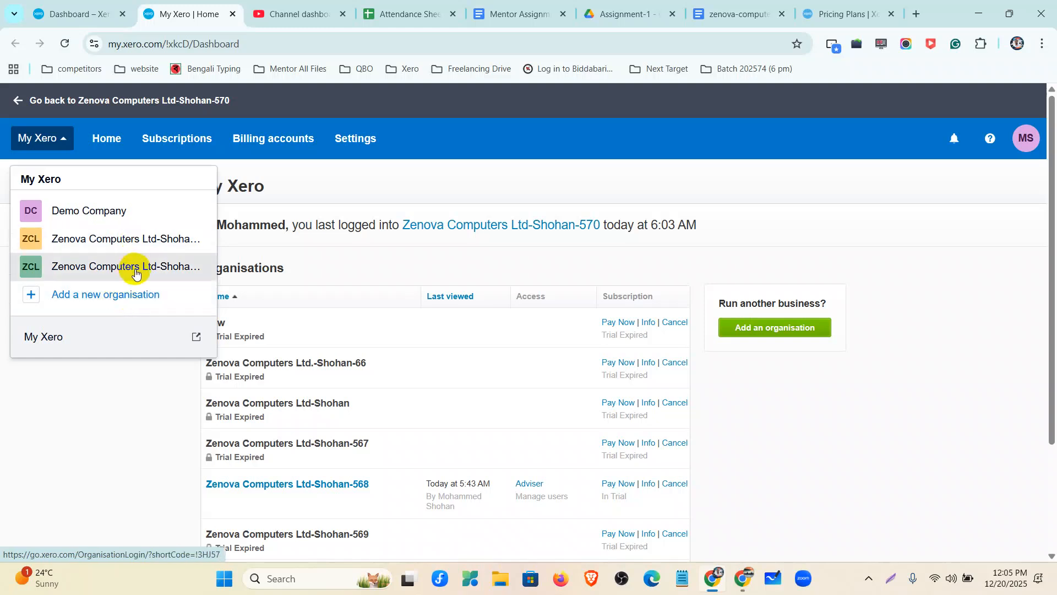
pyautogui.click(133, 238)
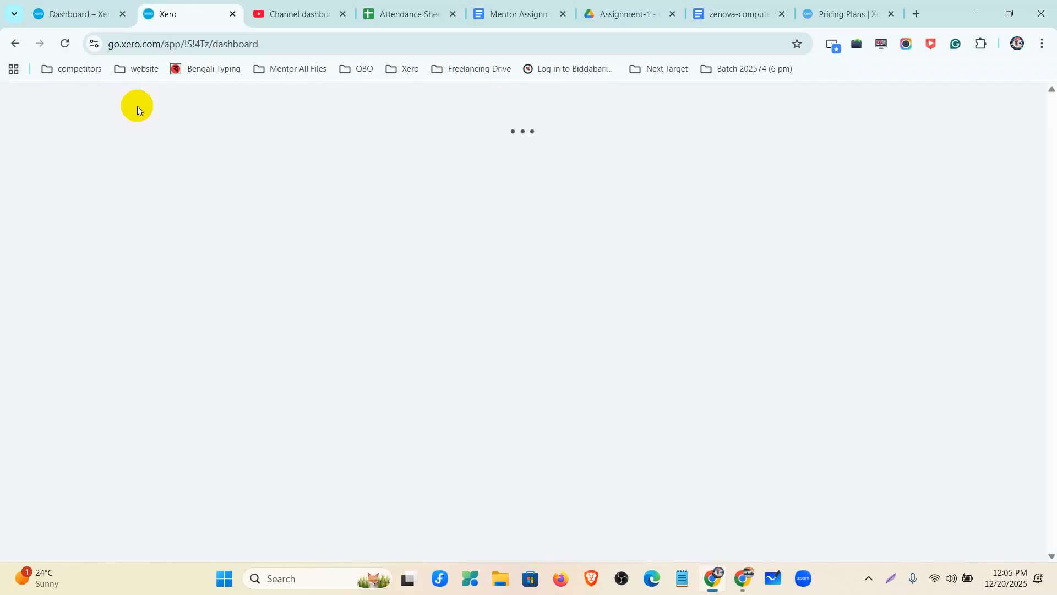
pyautogui.click(137, 106)
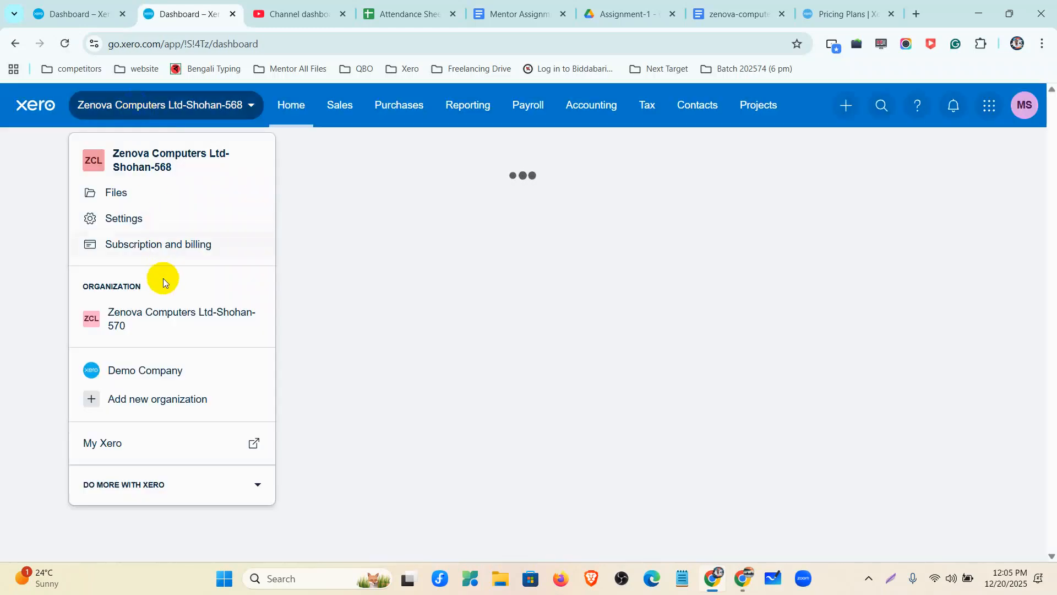
pyautogui.click(166, 316)
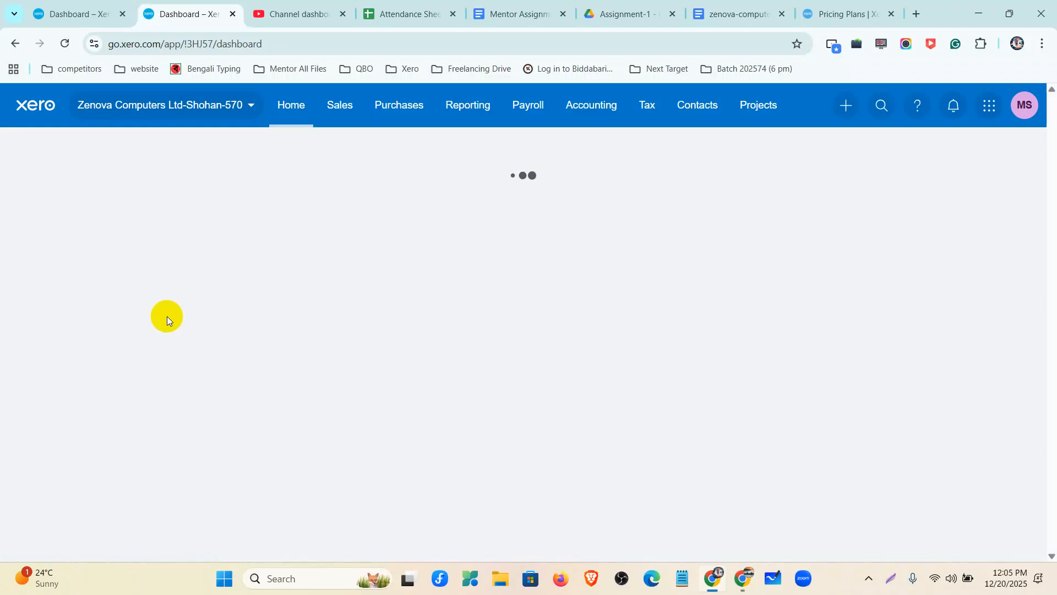
# Review the options available for Sales, Purchases, Reporting, Payroll, Accounting, Tax, Contacts and Projects in the organisation ending in 570.
pyautogui.click(251, 117)
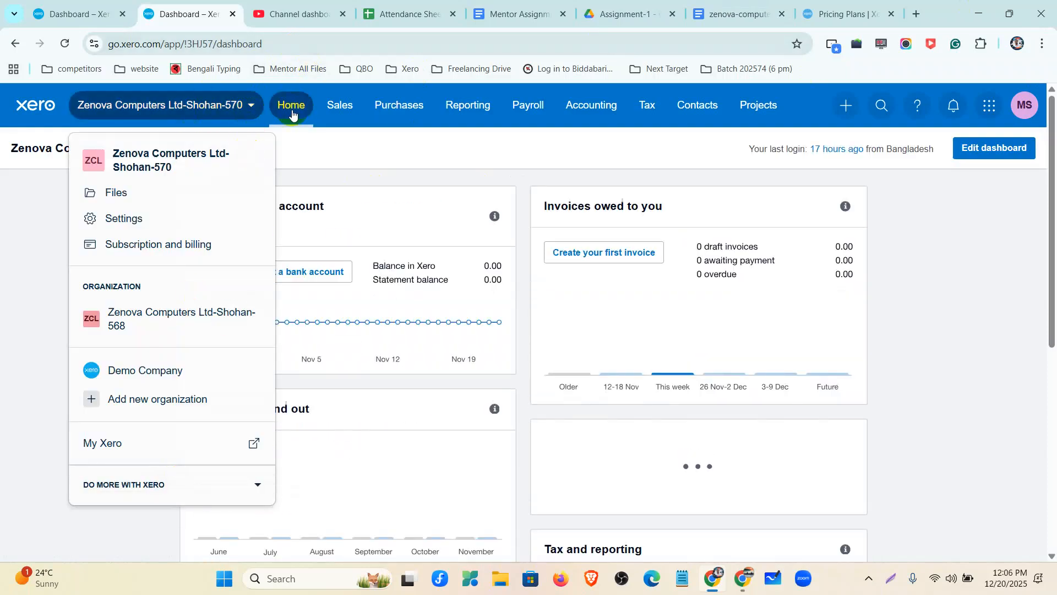
pyautogui.click(292, 141)
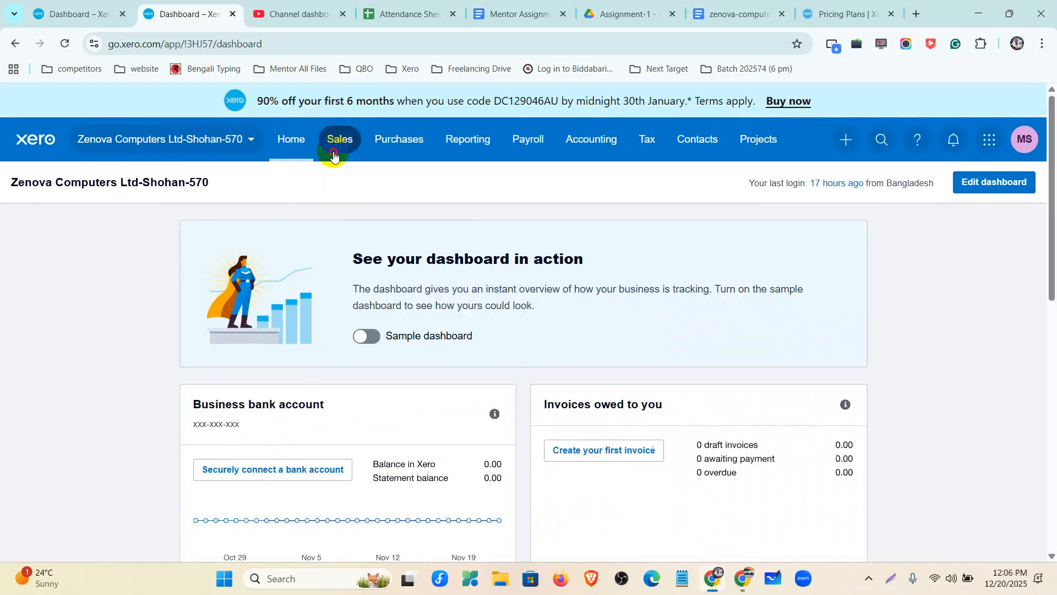
pyautogui.click(337, 139)
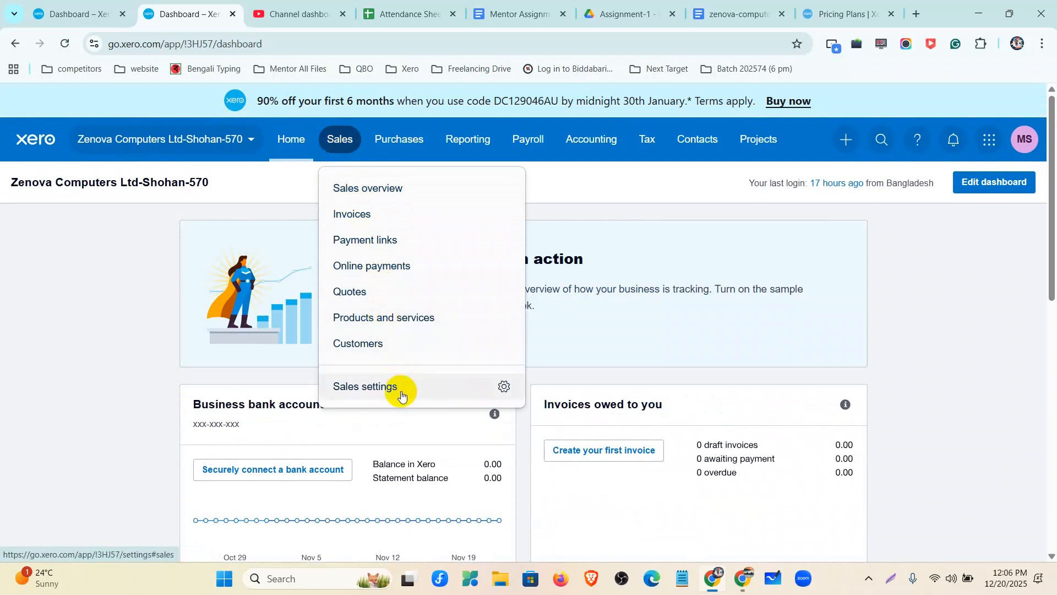
pyautogui.click(397, 145)
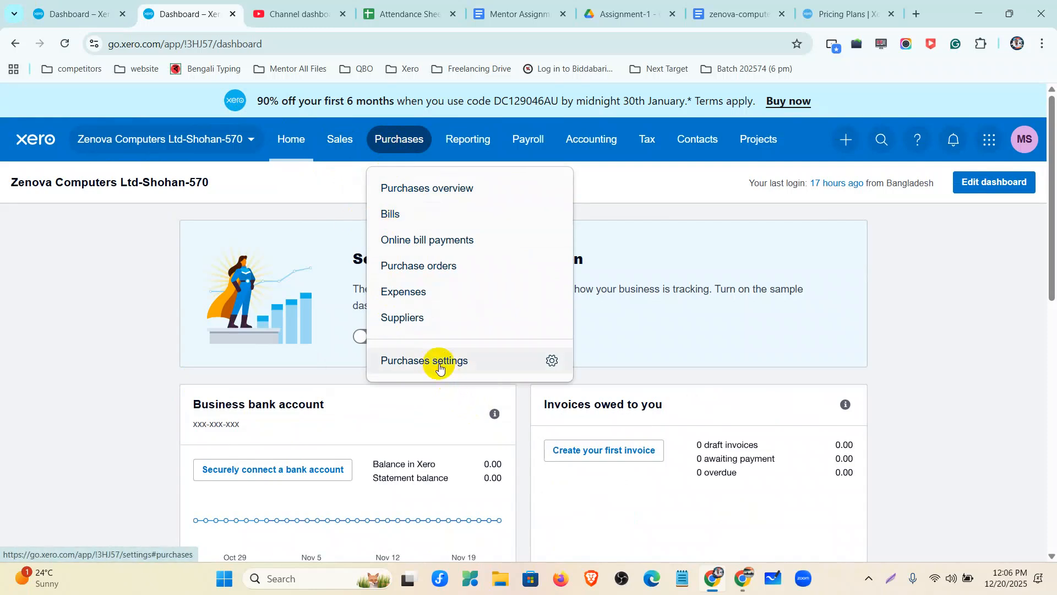
pyautogui.click(461, 147)
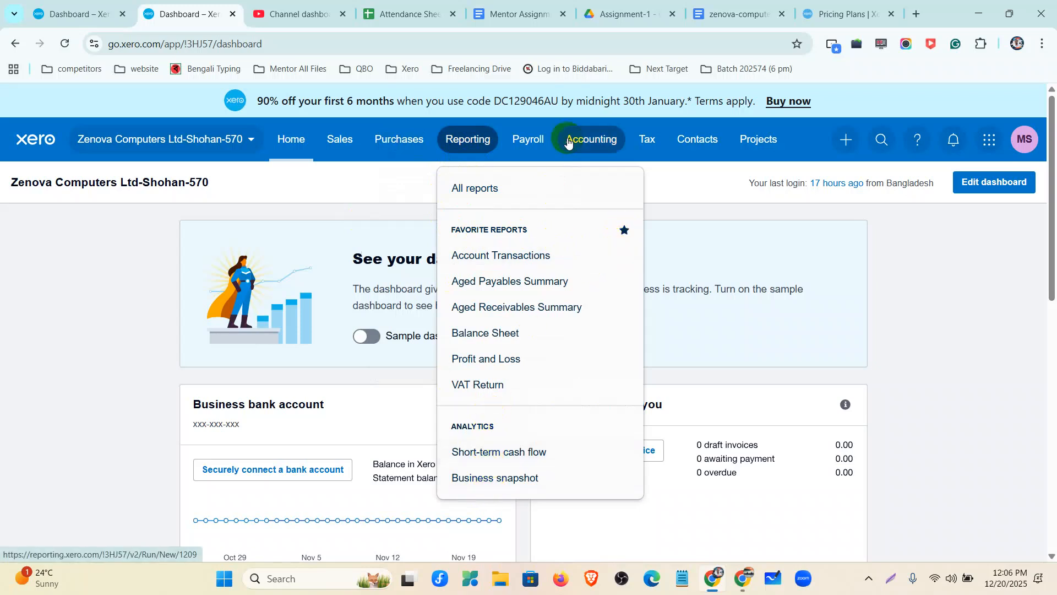
pyautogui.click(516, 154)
pyautogui.click(579, 152)
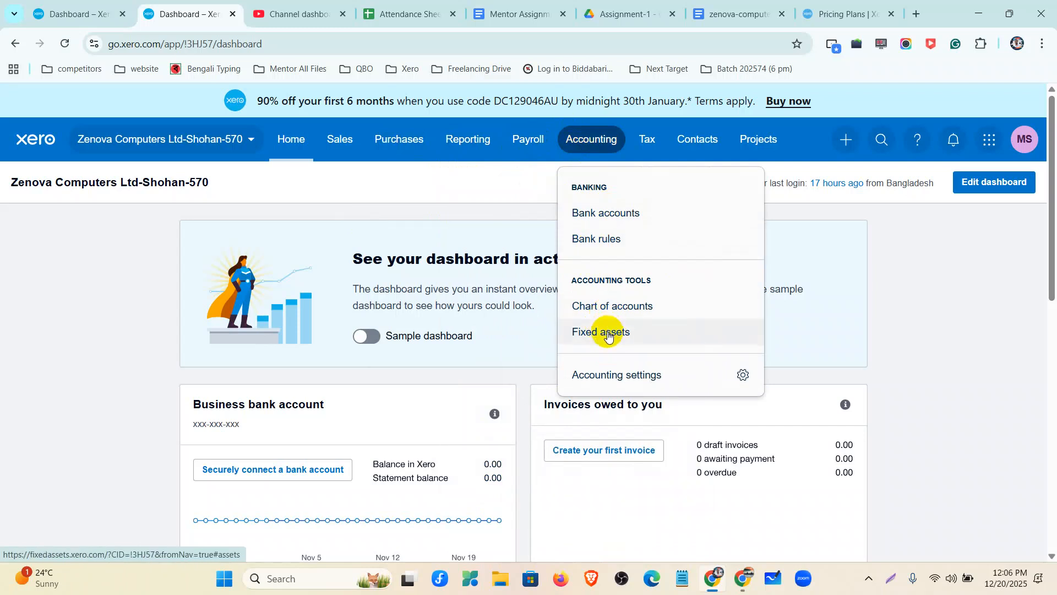
pyautogui.click(644, 152)
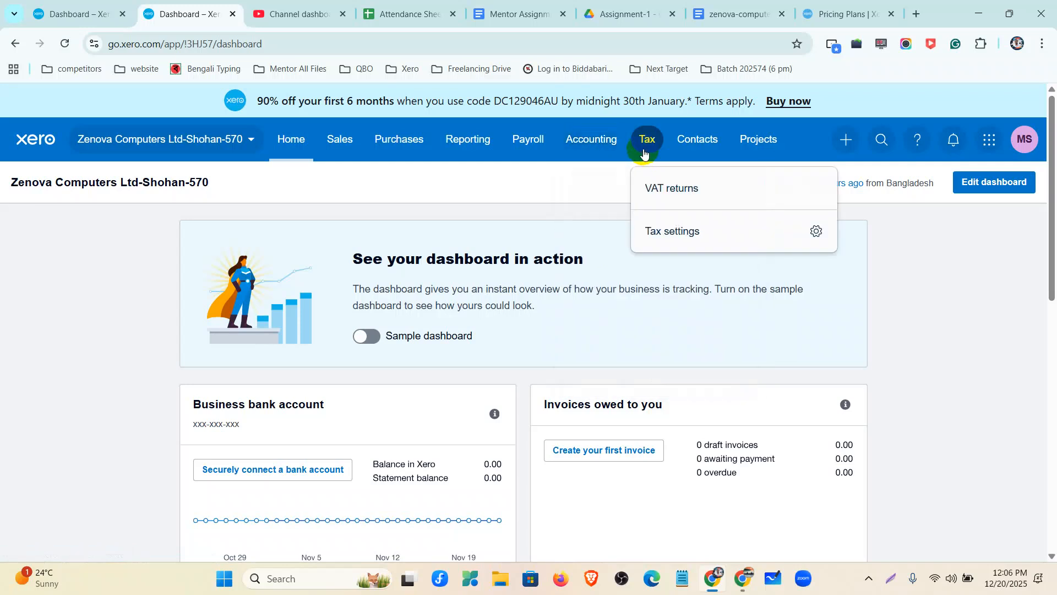
pyautogui.click(684, 152)
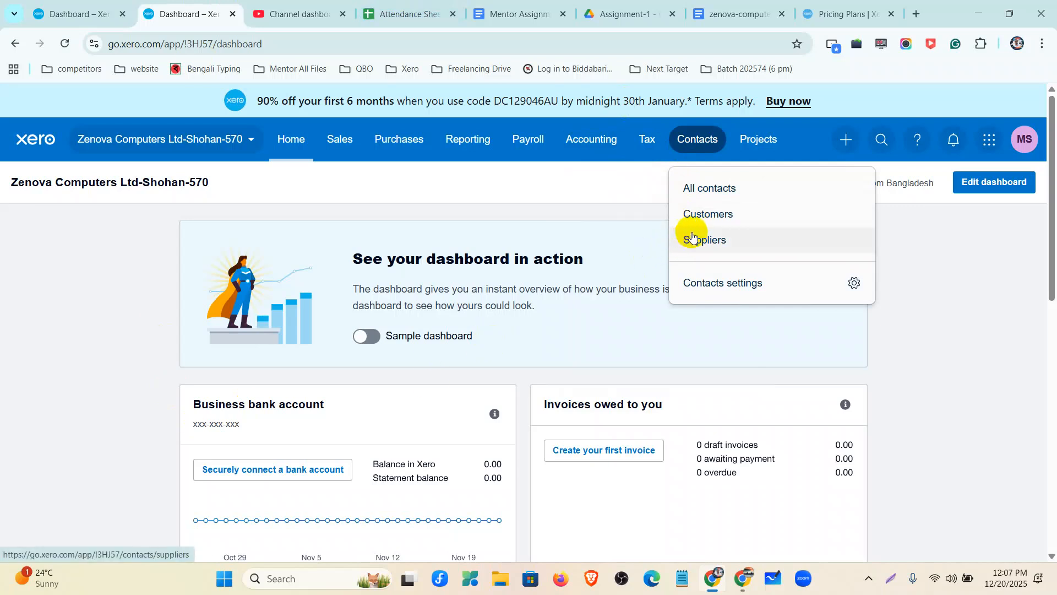
pyautogui.click(758, 149)
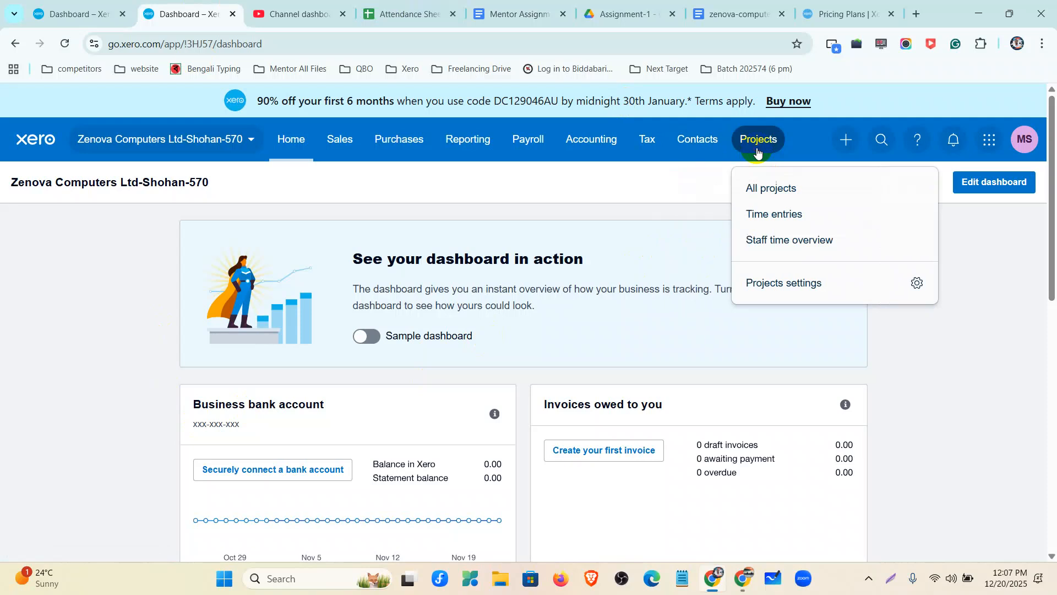
# Review the organisation's quick-create options, contact and transaction search, and notifications.
pyautogui.click(850, 141)
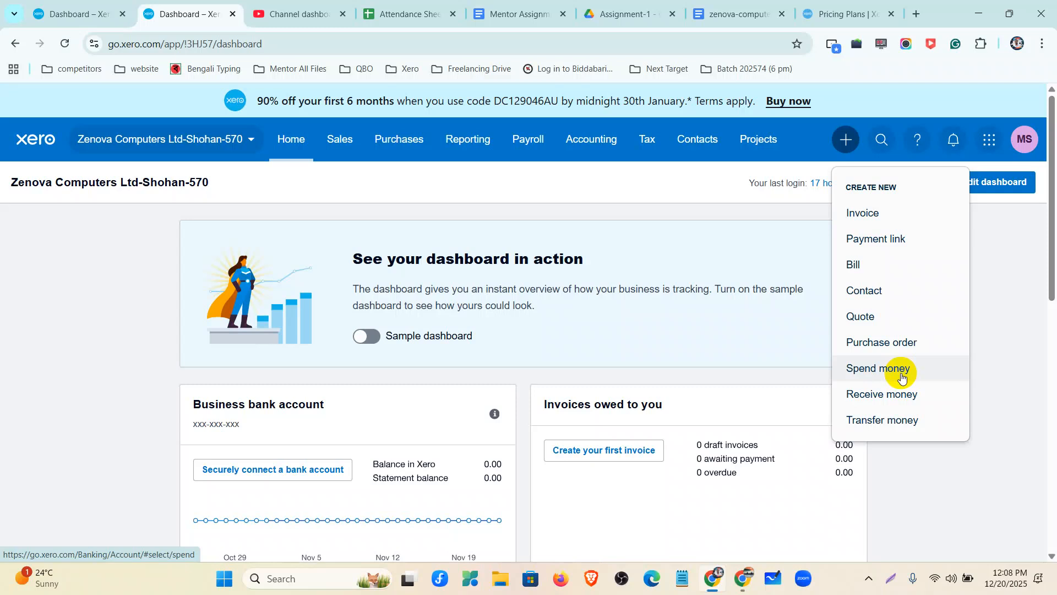
pyautogui.click(1000, 258)
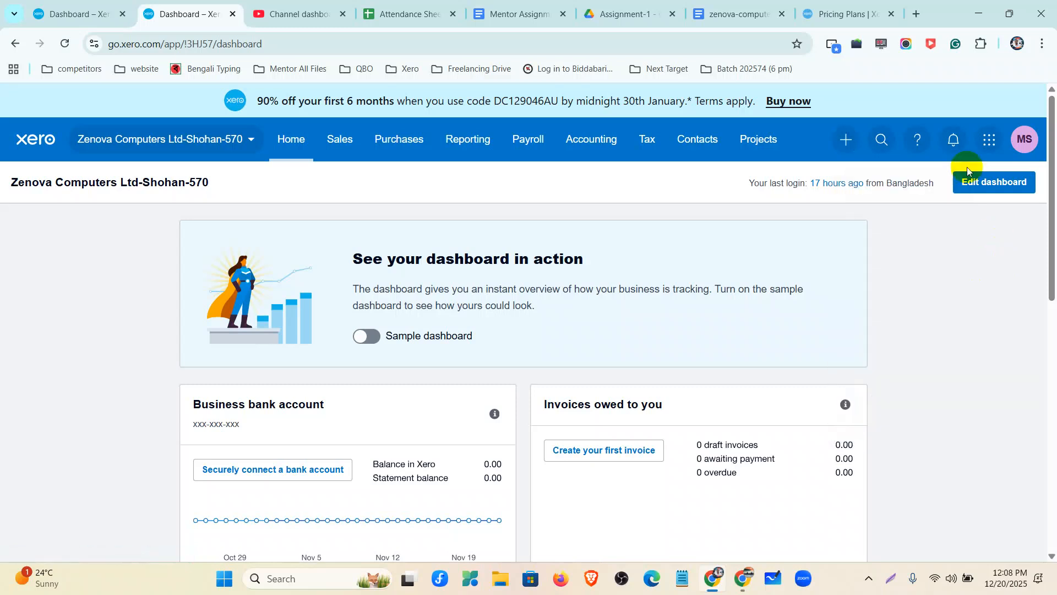
pyautogui.click(883, 140)
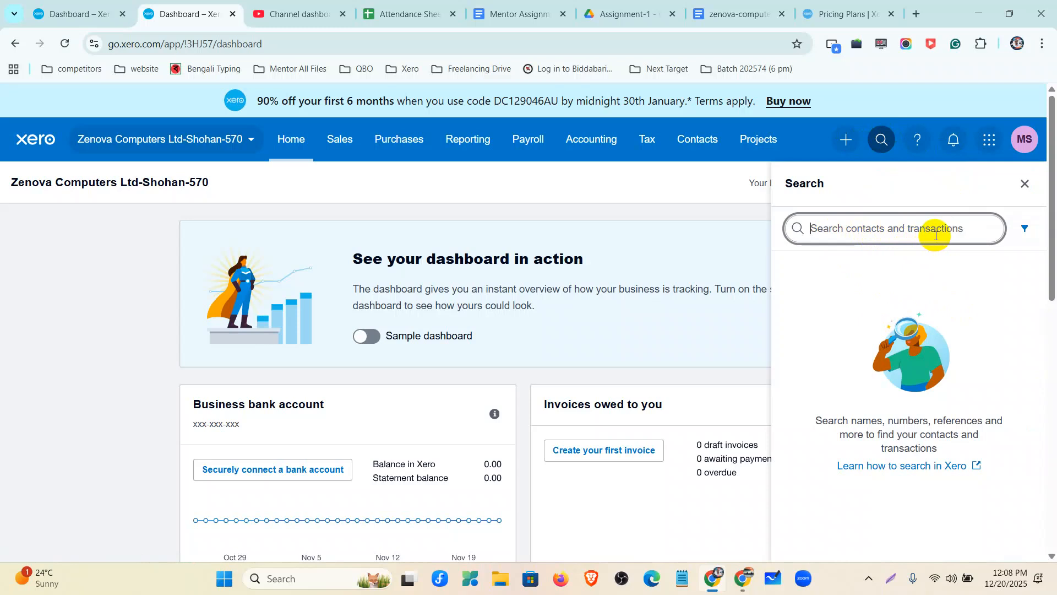
pyautogui.click(1022, 184)
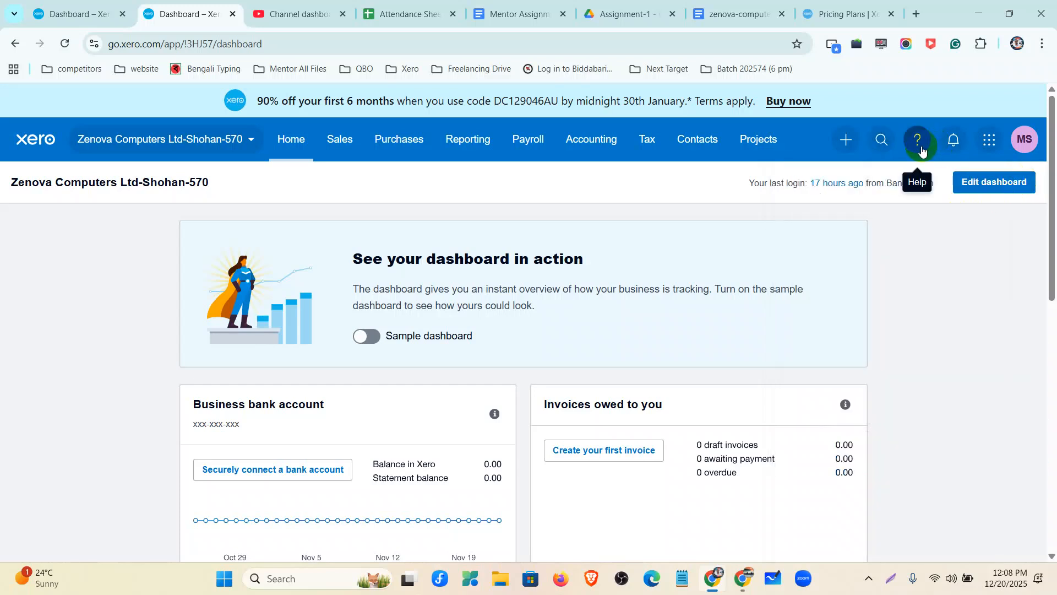
pyautogui.click(953, 140)
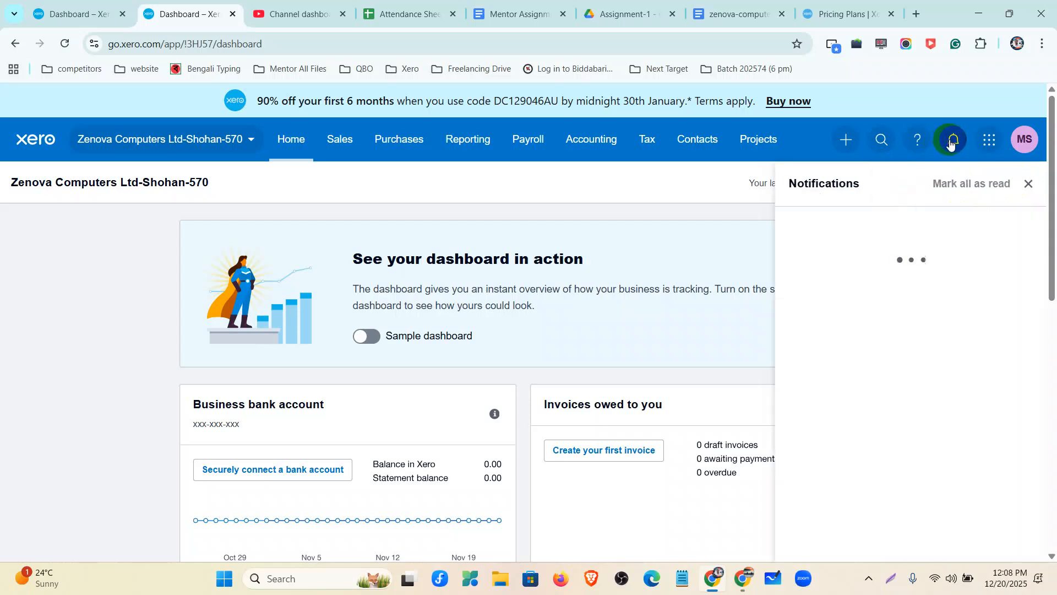
pyautogui.click(1025, 183)
# Examine the connected apps, recommended apps and popular app categories, and check the options available for the user account.
pyautogui.click(995, 141)
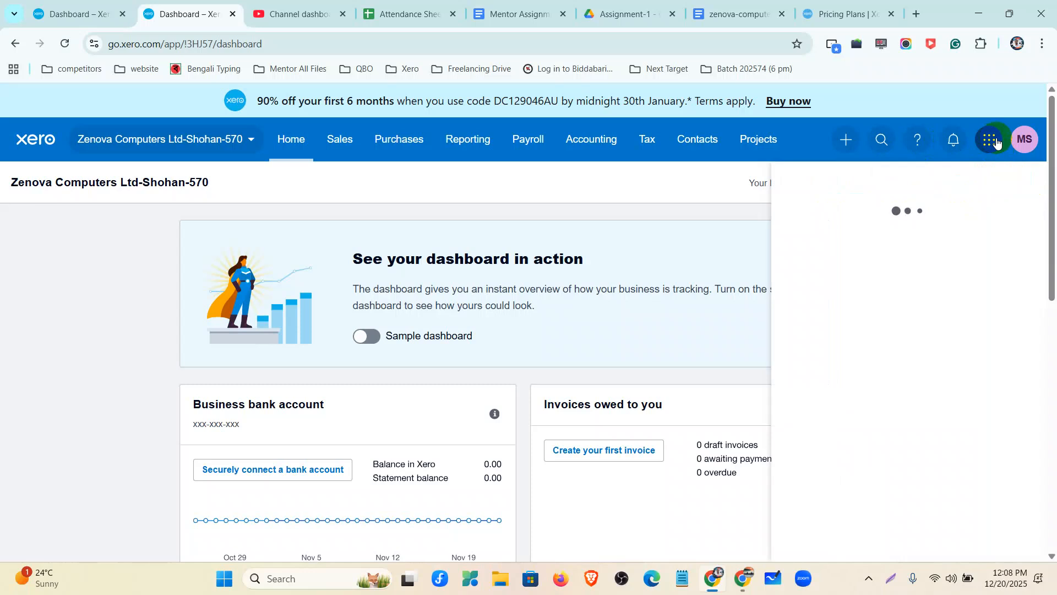
pyautogui.scroll(-3, 844, 318)
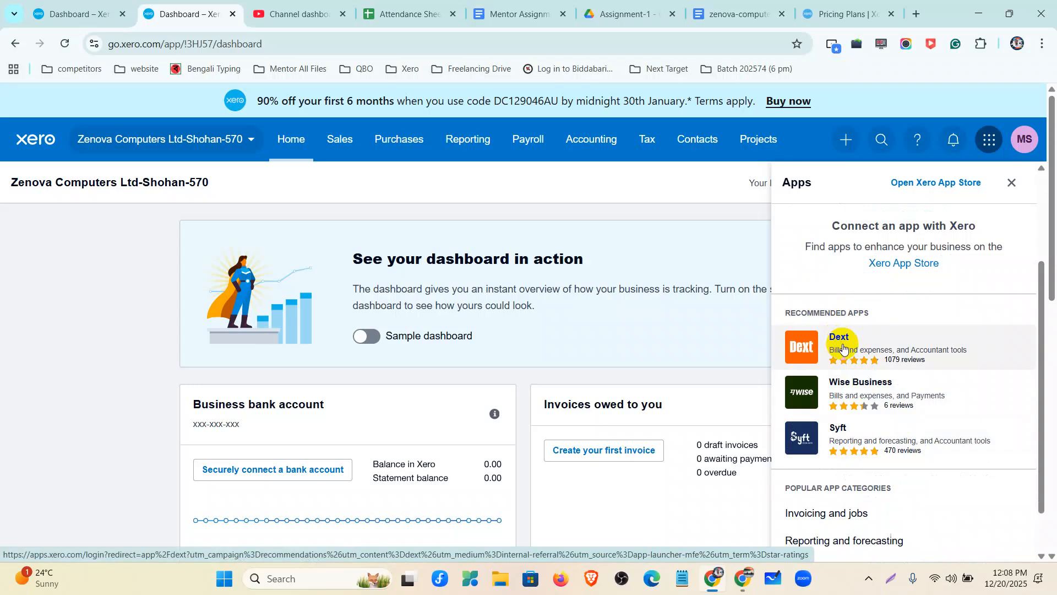
pyautogui.scroll(-1, 853, 346)
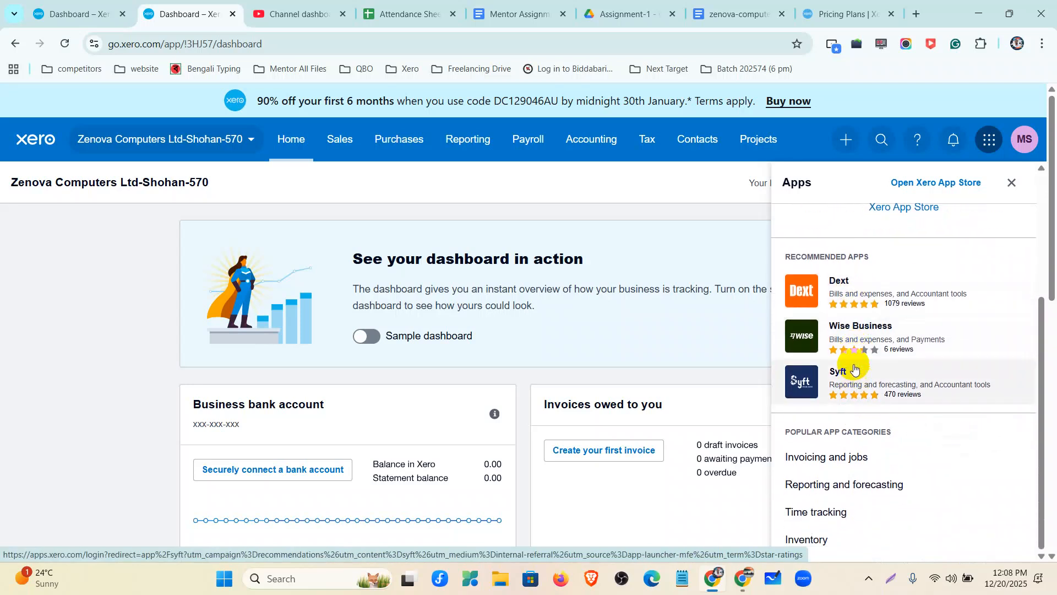
pyautogui.scroll(-6, 955, 354)
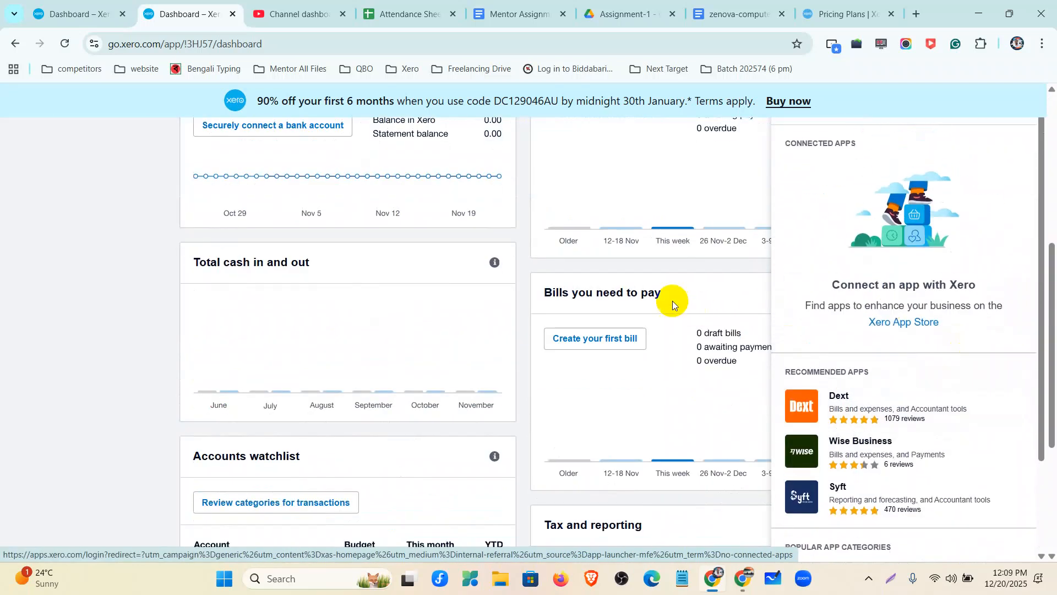
pyautogui.scroll(6, 672, 301)
pyautogui.click(1011, 187)
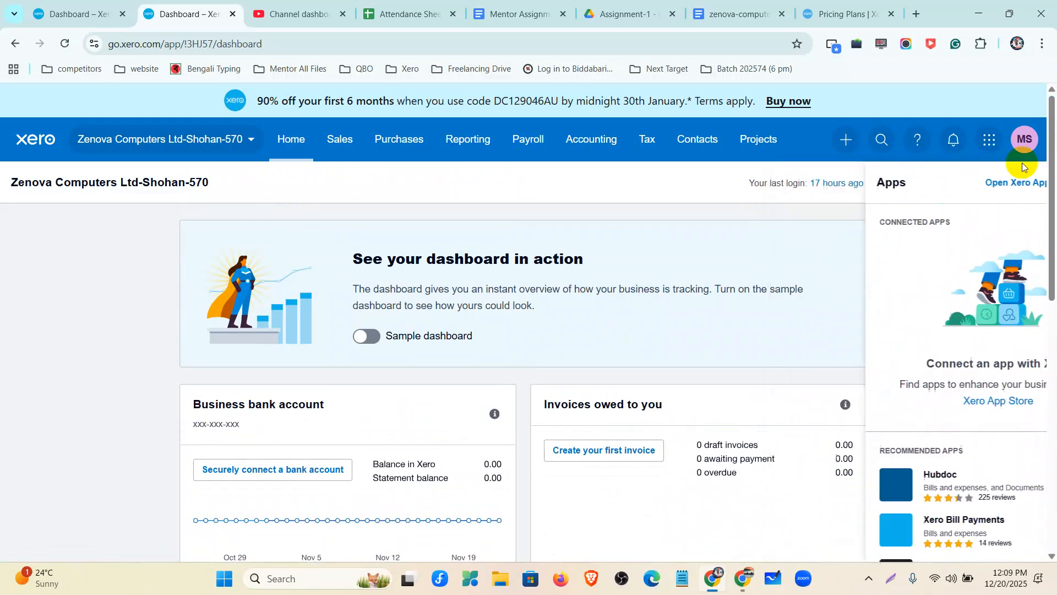
pyautogui.click(1023, 140)
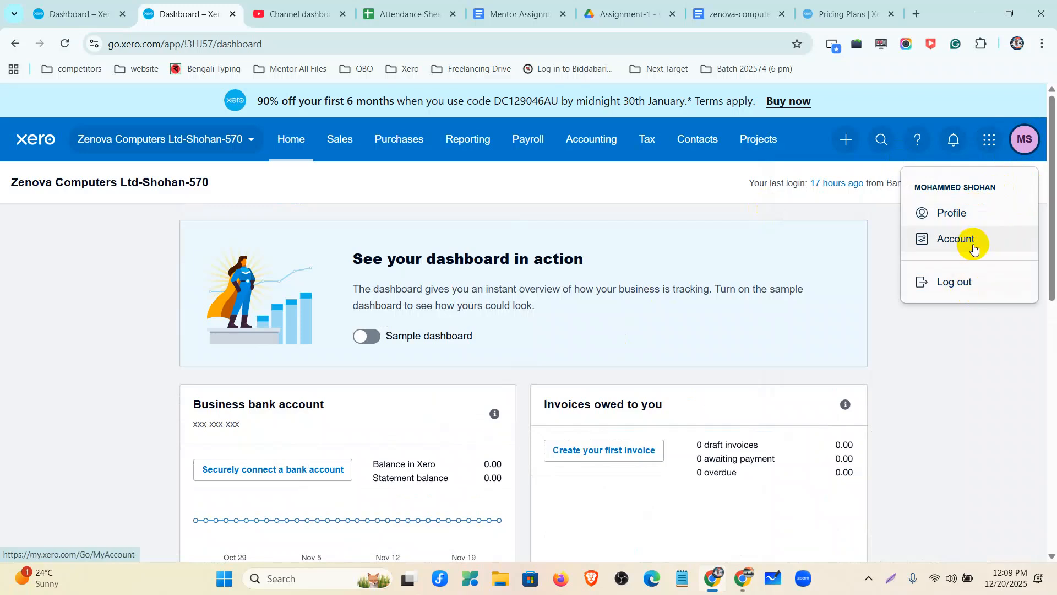
pyautogui.click(948, 340)
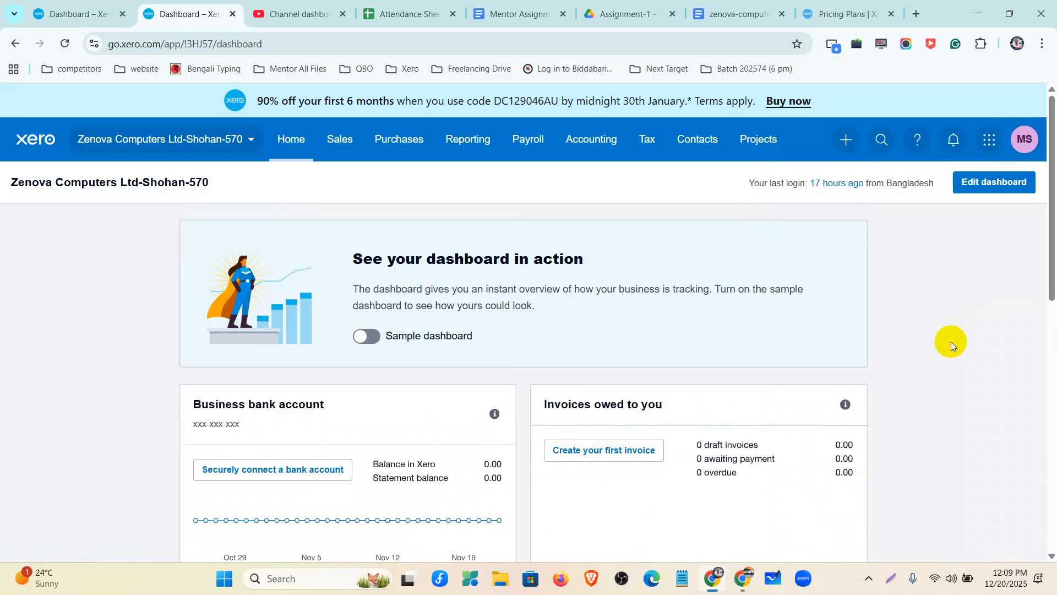
# In the Mentor Assignments document, highlight the Xero-Assignment-01 topics on account opening and company settings in turn.
pyautogui.click(243, 141)
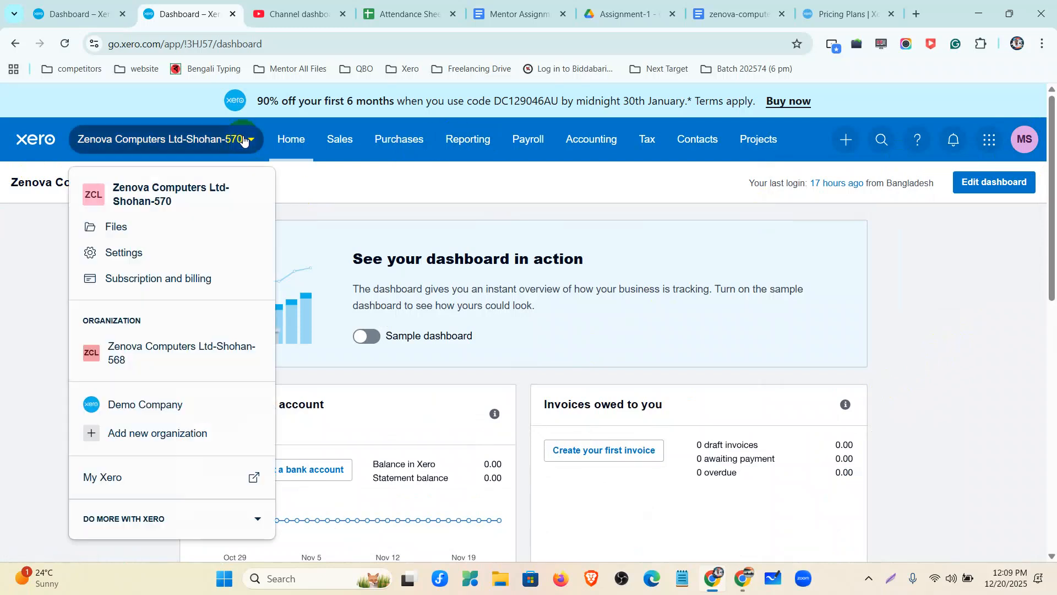
pyautogui.click(733, 13)
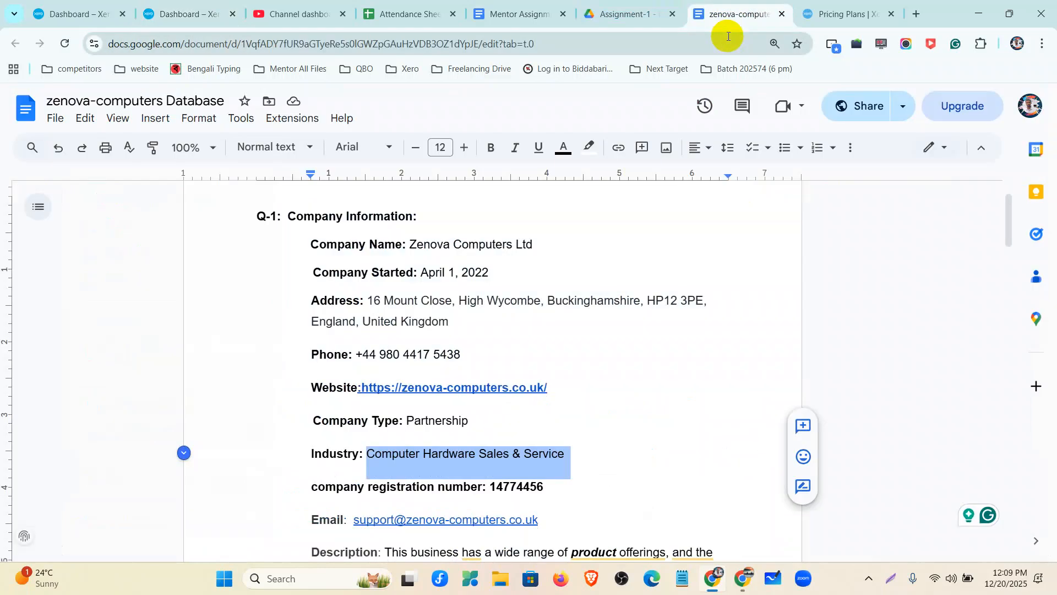
pyautogui.click(487, 13)
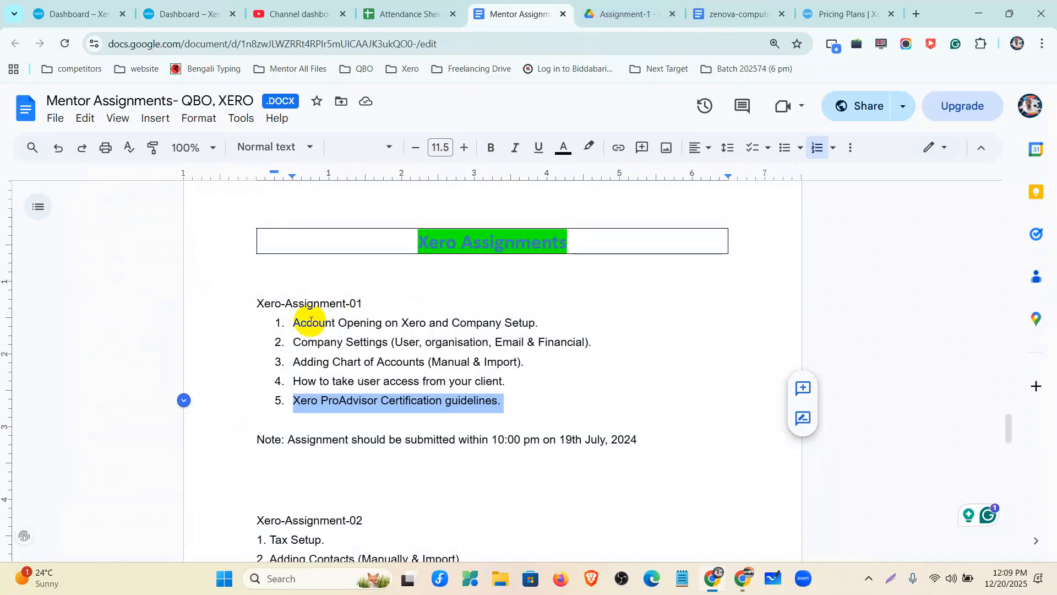
pyautogui.click(292, 322)
pyautogui.moveTo(344, 323); pyautogui.dragTo(540, 326)
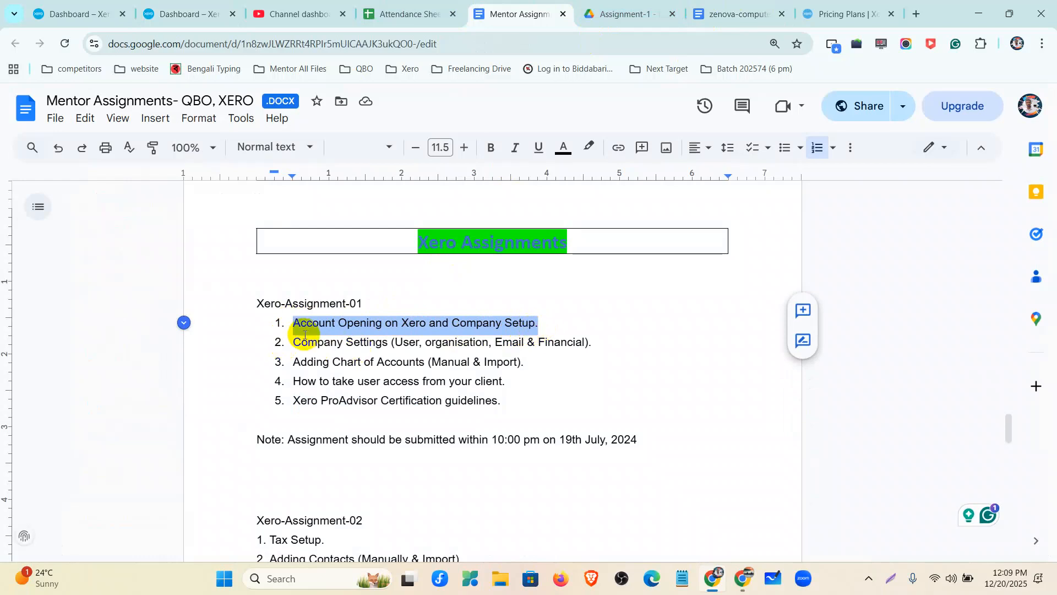
pyautogui.moveTo(291, 341); pyautogui.dragTo(595, 341)
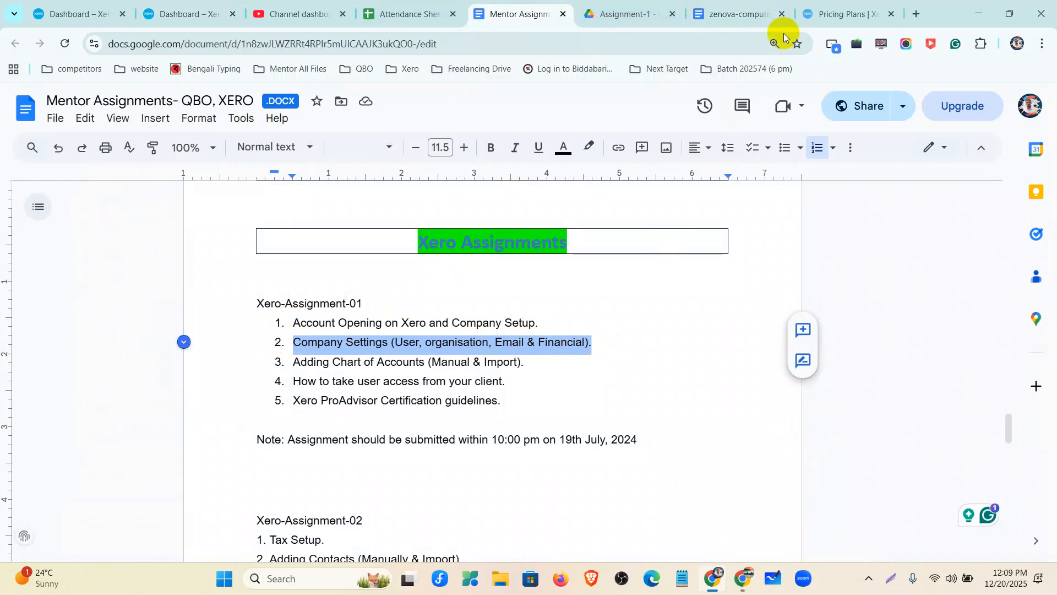
# Close the pricing plans page and the duplicate Xero dashboard, and place the remaining dashboard after the other open browser pages.
pyautogui.click(829, 11)
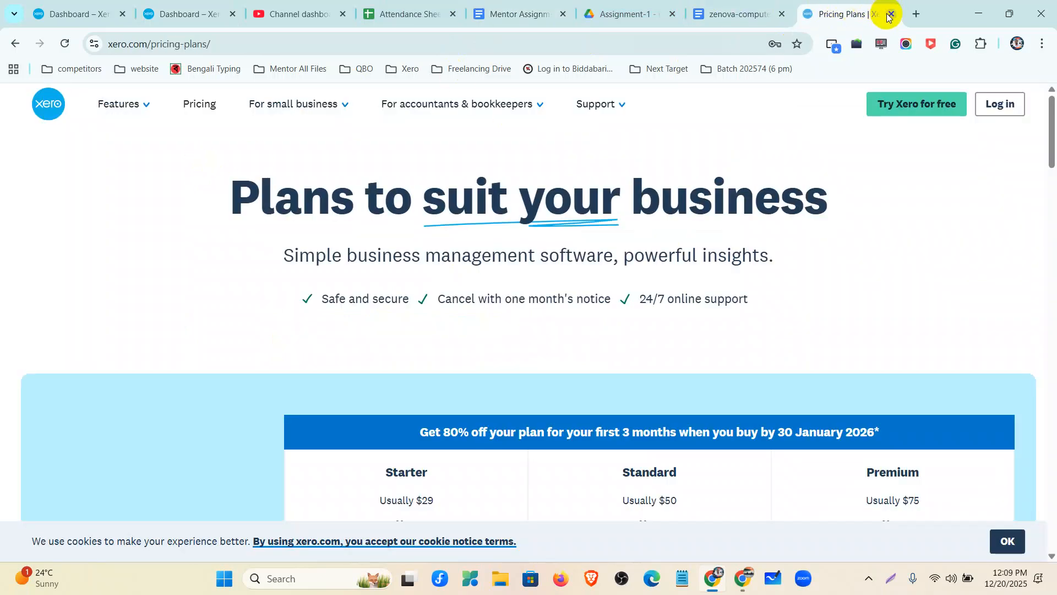
pyautogui.hotkey('ctrl', 'w')
pyautogui.click(110, 15)
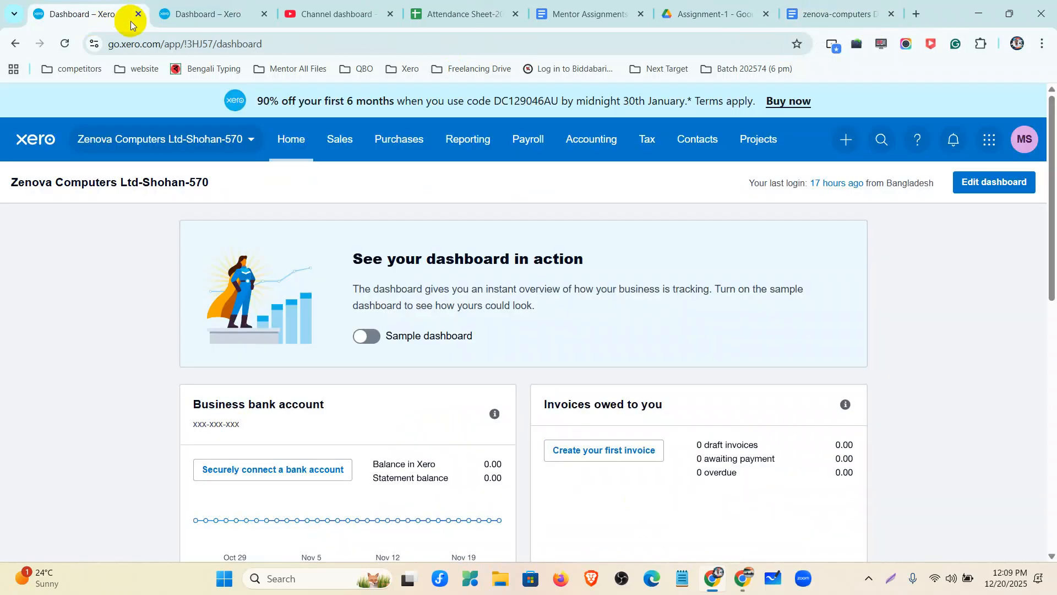
pyautogui.click(203, 14)
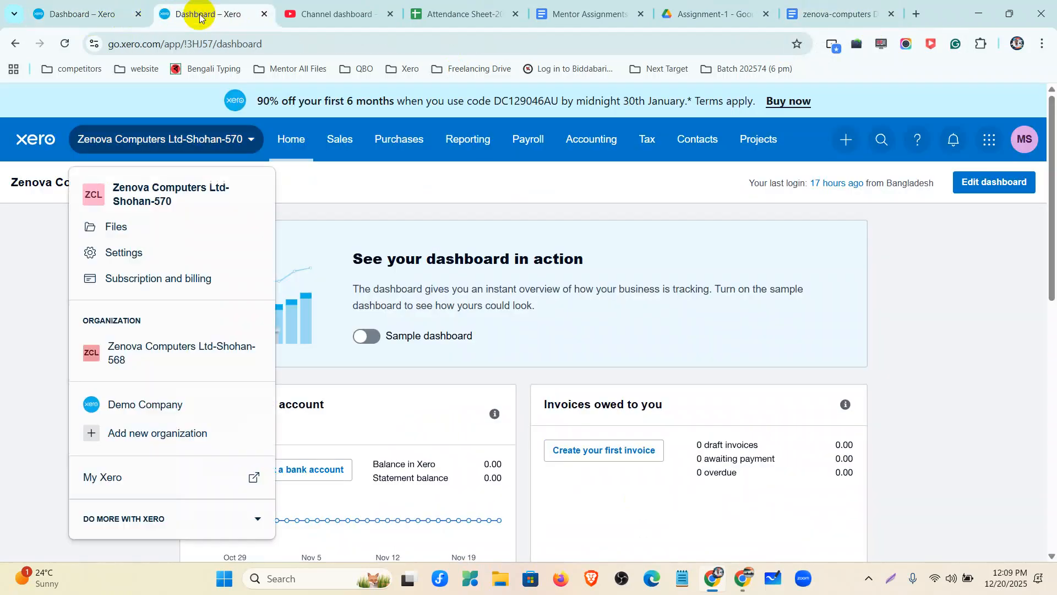
pyautogui.click(264, 15)
pyautogui.click(62, 14)
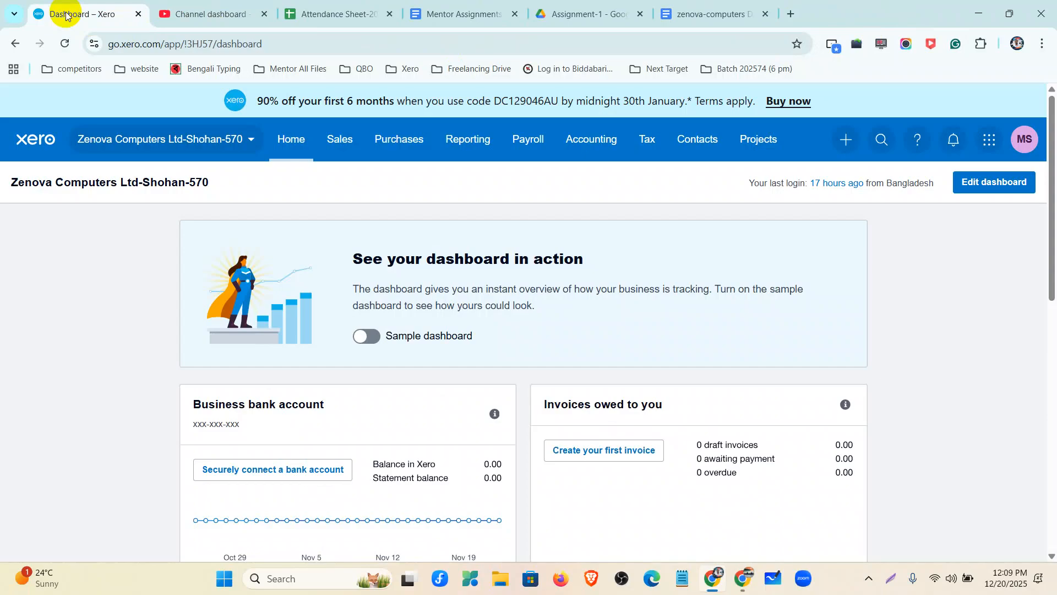
pyautogui.moveTo(62, 14); pyautogui.dragTo(743, 8)
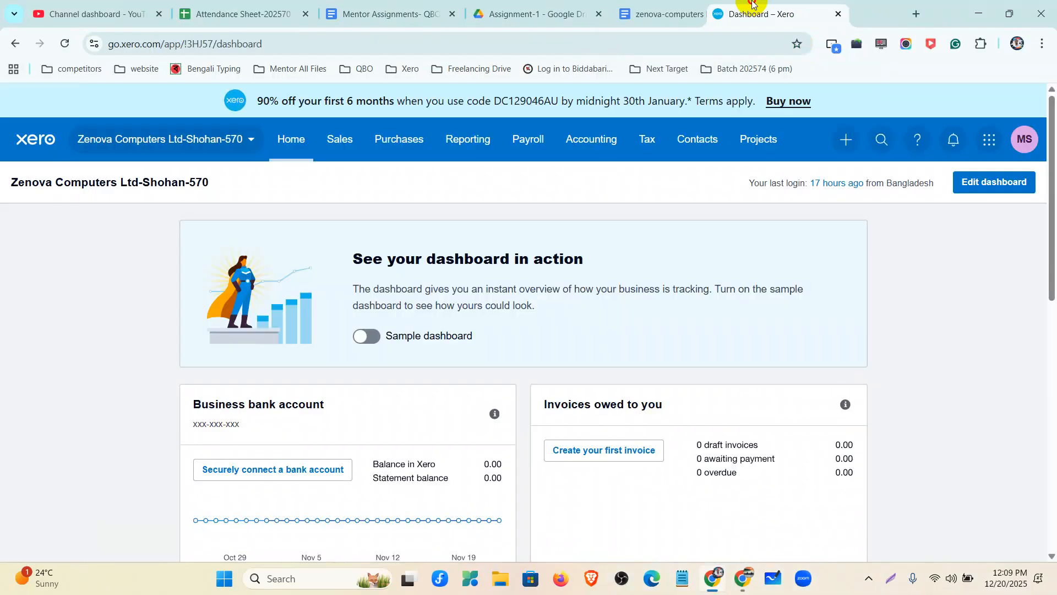
# Open the organisation's Settings and review the General, Sales, Purchases, Payroll, Accounting, Tax, Contacts and Projects options.
pyautogui.click(239, 139)
pyautogui.click(130, 256)
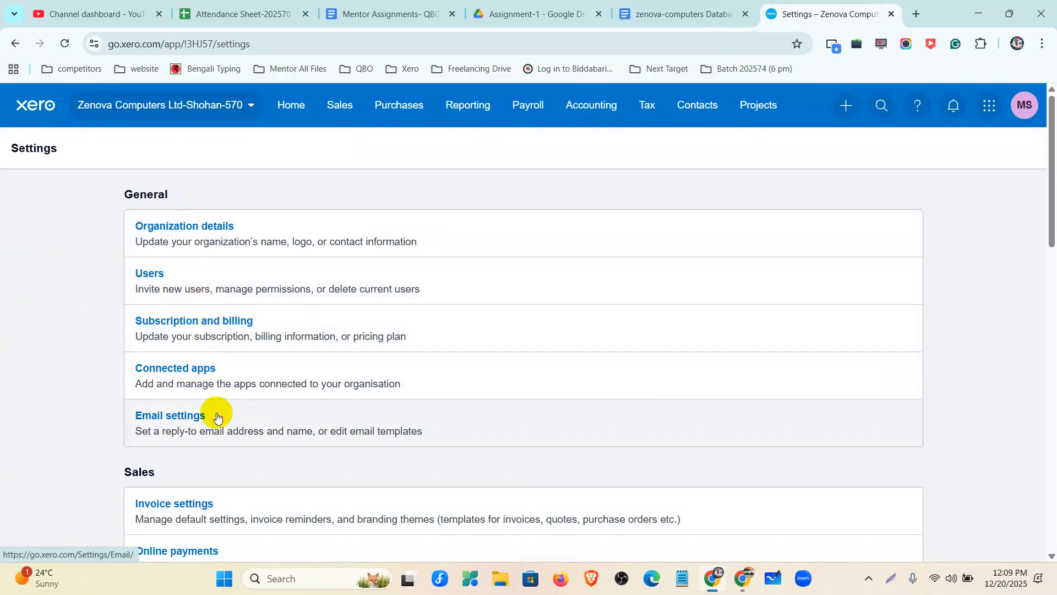
pyautogui.scroll(-1, 222, 418)
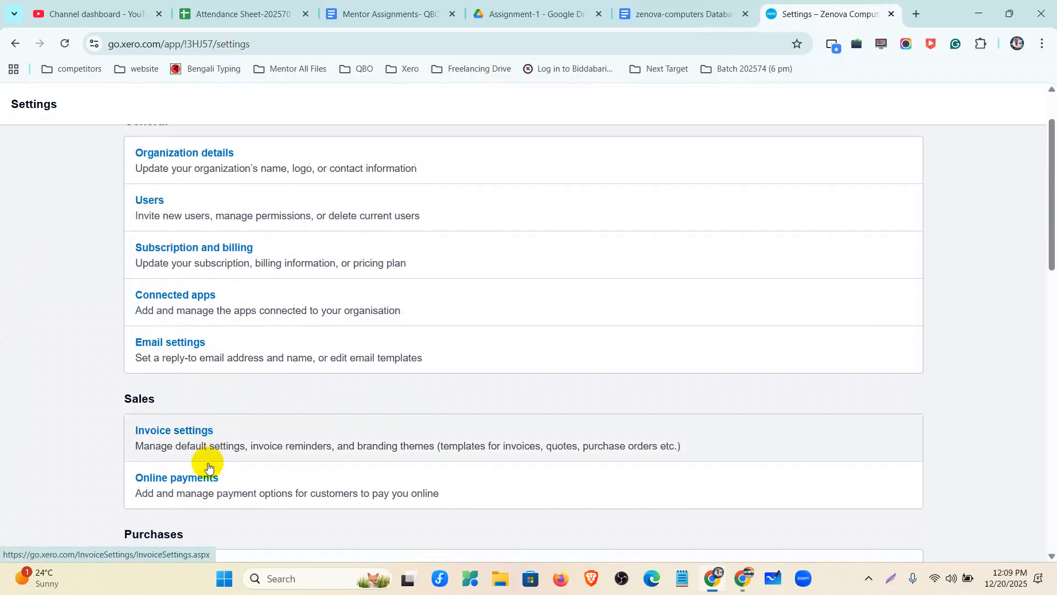
pyautogui.scroll(-2, 209, 457)
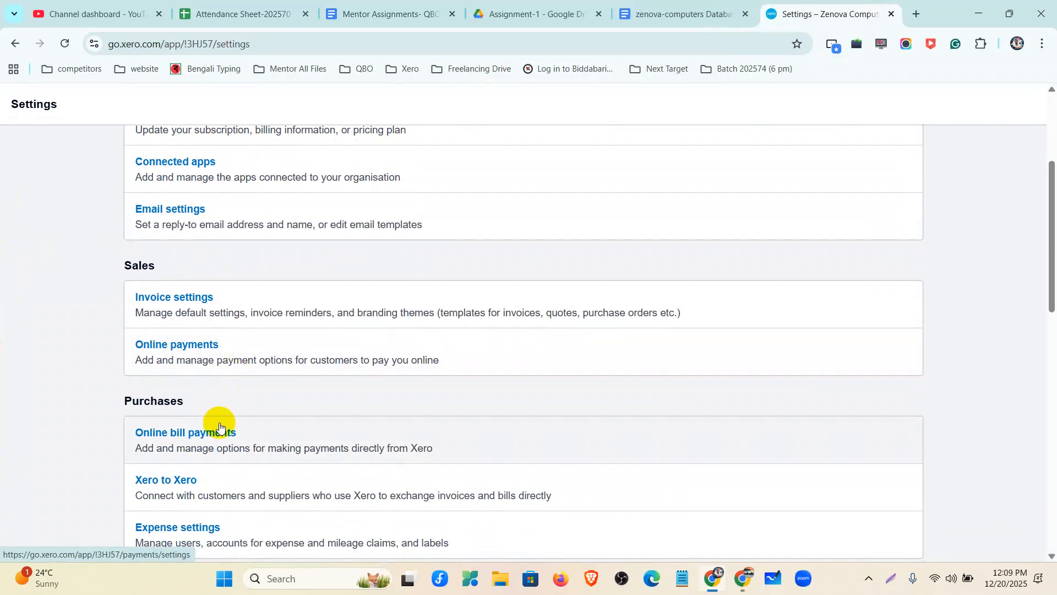
pyautogui.scroll(-1, 219, 432)
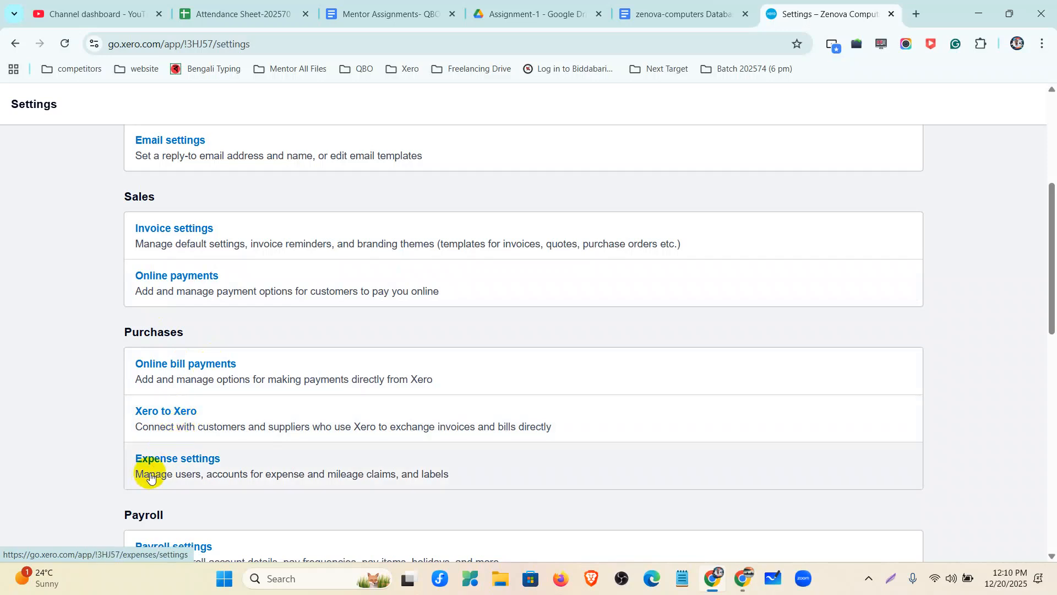
pyautogui.scroll(-2, 41, 436)
pyautogui.scroll(-2, 146, 318)
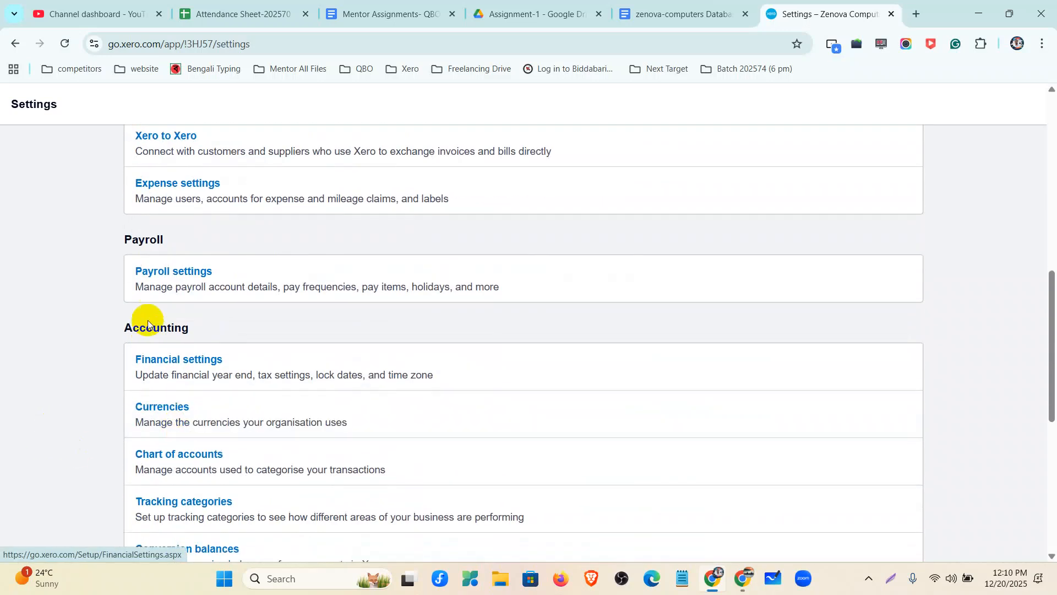
pyautogui.scroll(-1, 176, 384)
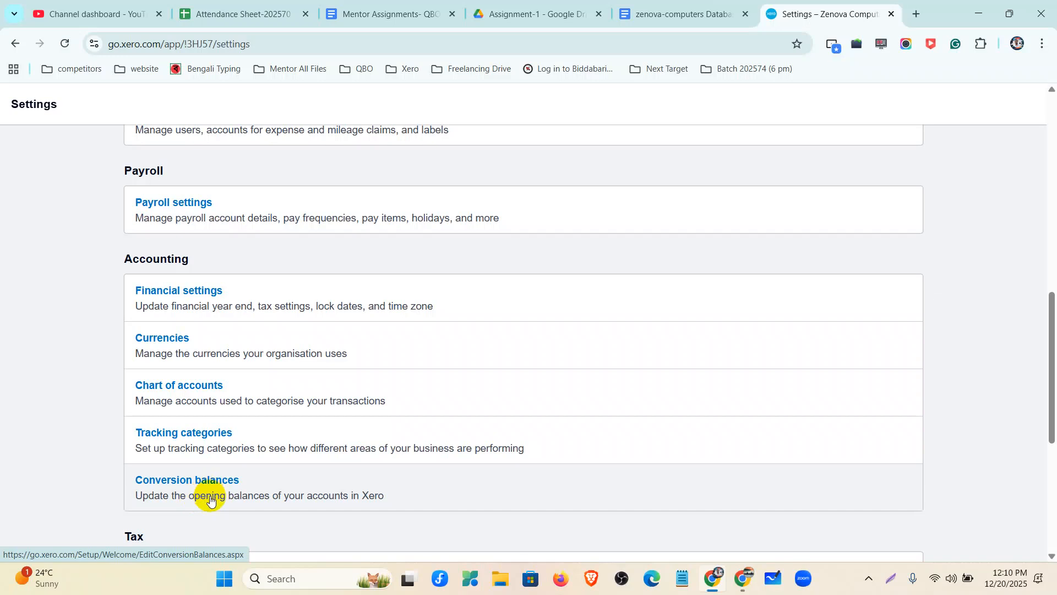
pyautogui.scroll(-4, 210, 497)
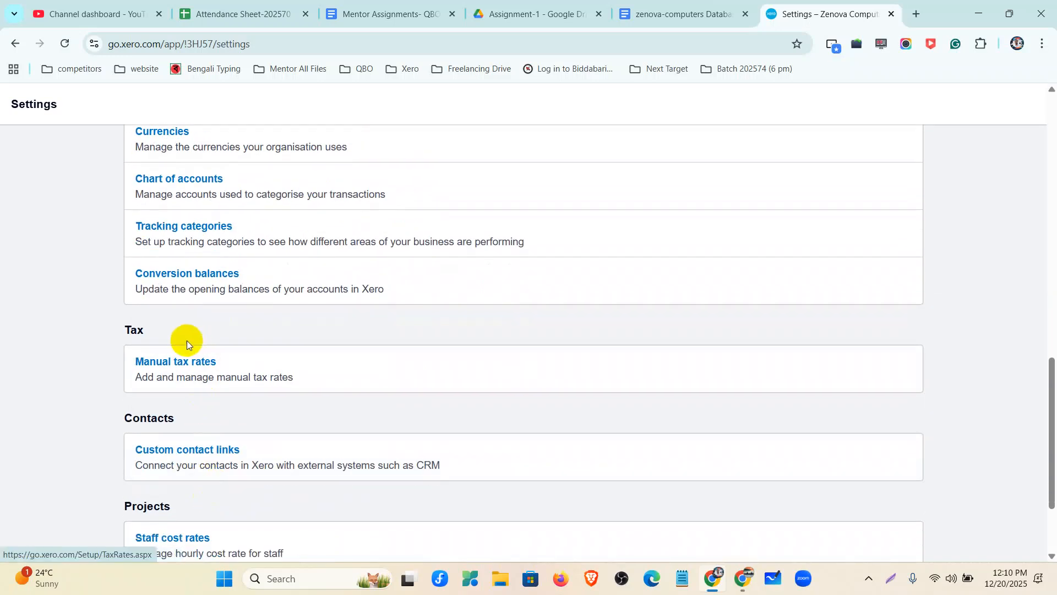
pyautogui.scroll(-2, 178, 372)
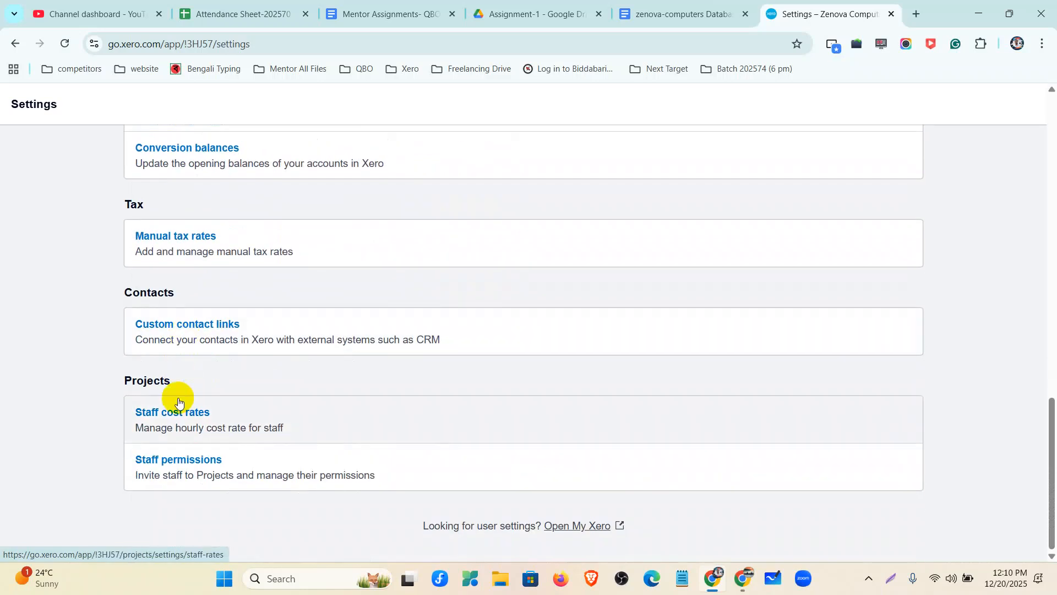
pyautogui.scroll(10, 192, 476)
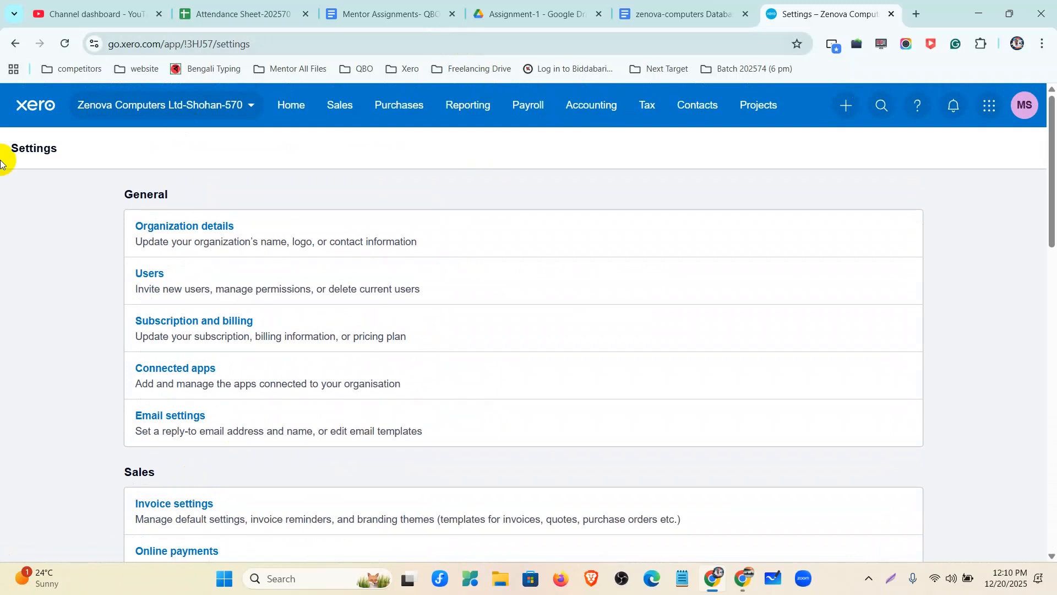
# Check the company settings topic in the Mentor Assignments document, and open the organisation's Files inbox in Xero.
pyautogui.click(361, 14)
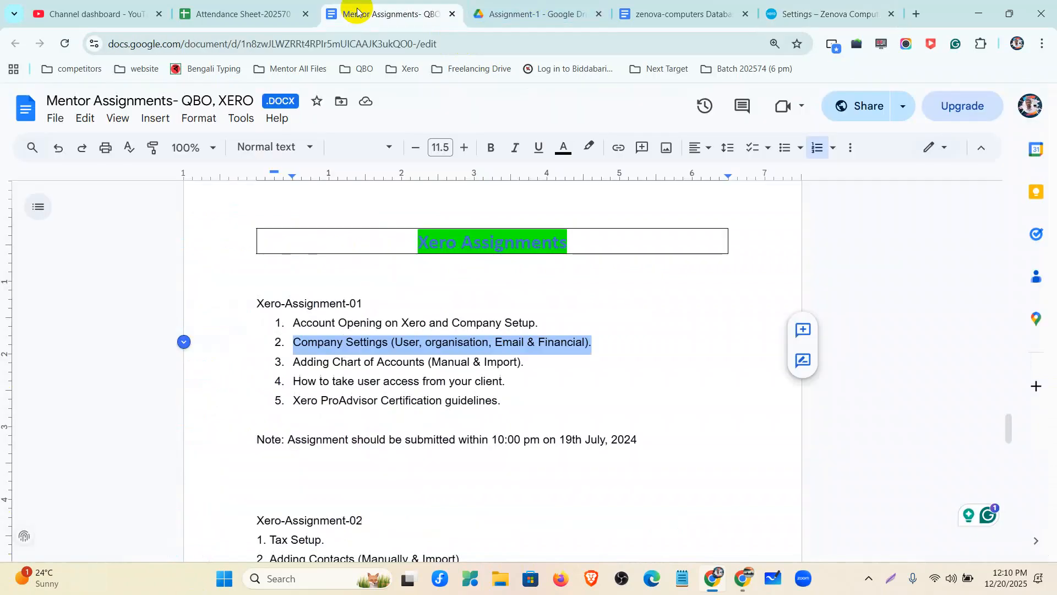
pyautogui.click(794, 12)
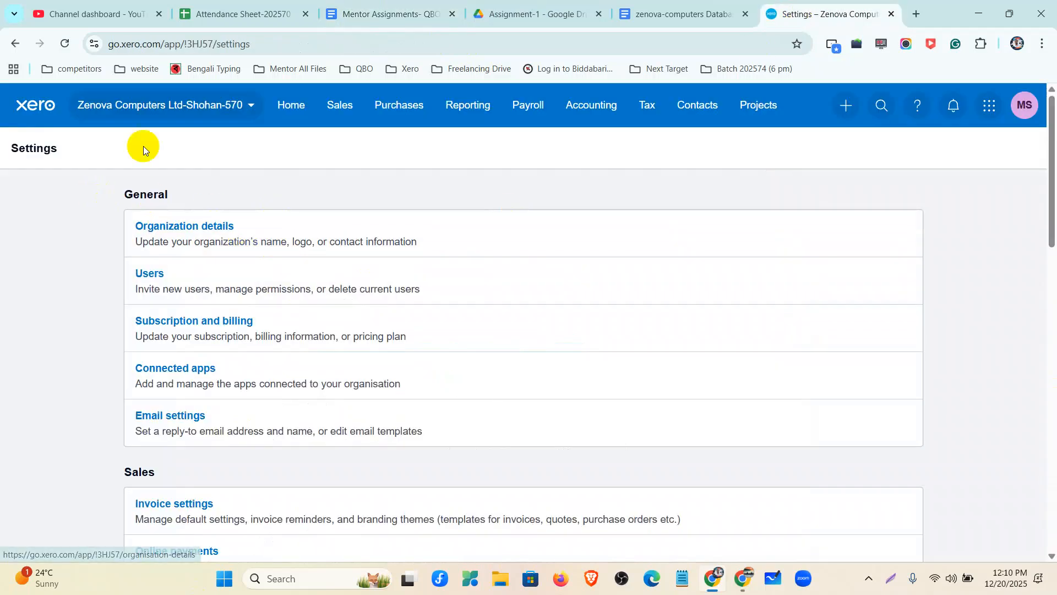
pyautogui.click(182, 113)
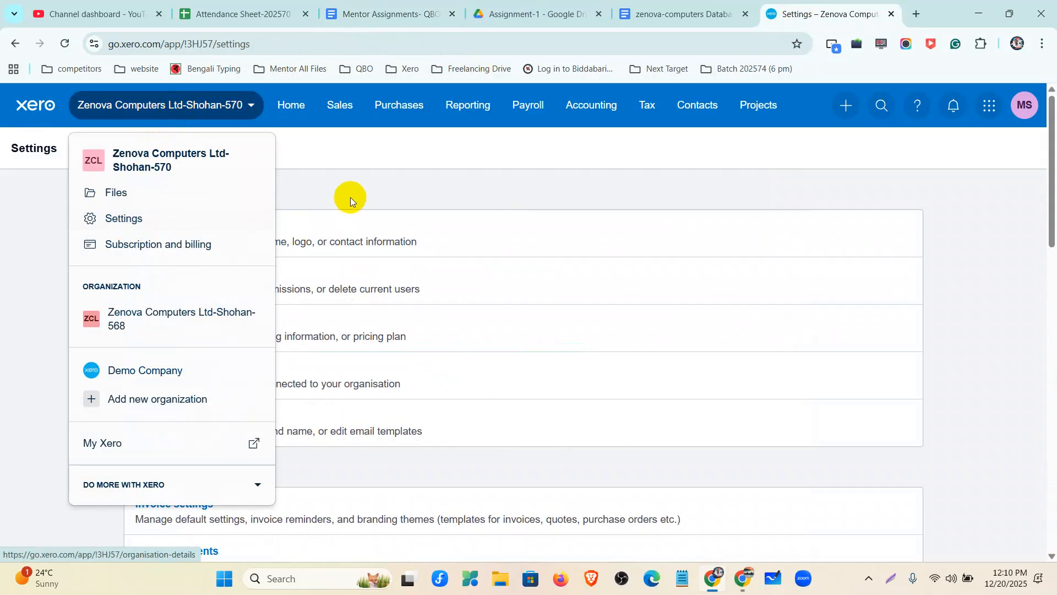
pyautogui.click(230, 199)
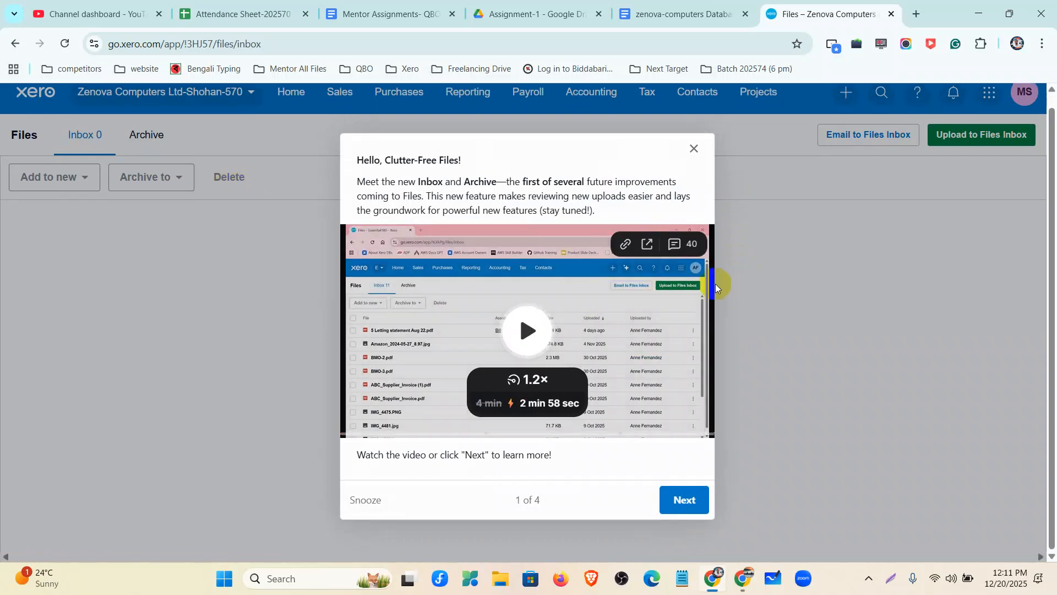
# Play the introduction video about the new Files Inbox and Archive in full screen.
pyautogui.click(535, 320)
pyautogui.click(700, 429)
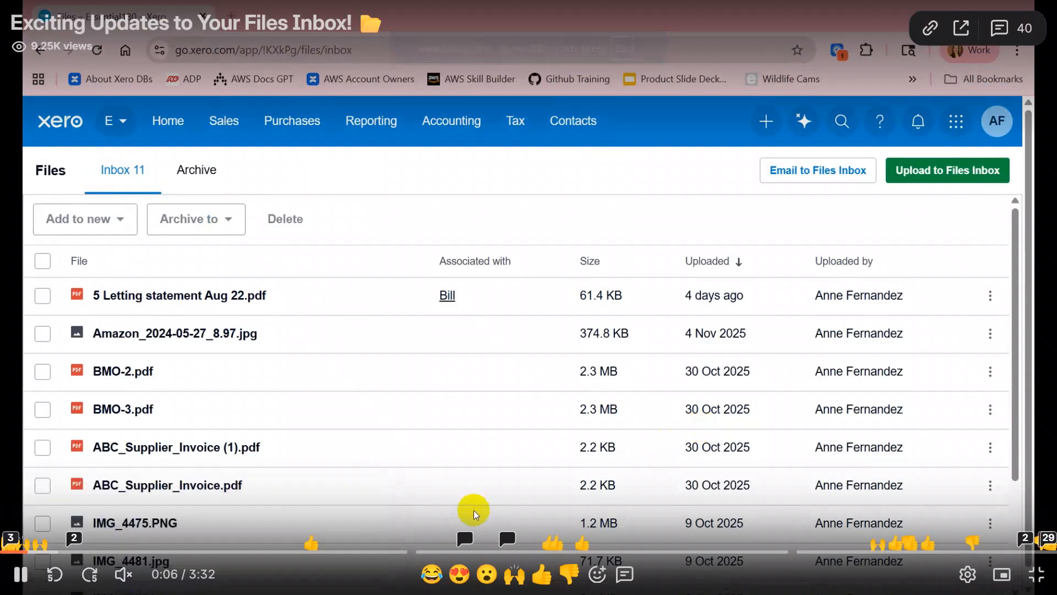
pyautogui.click(118, 583)
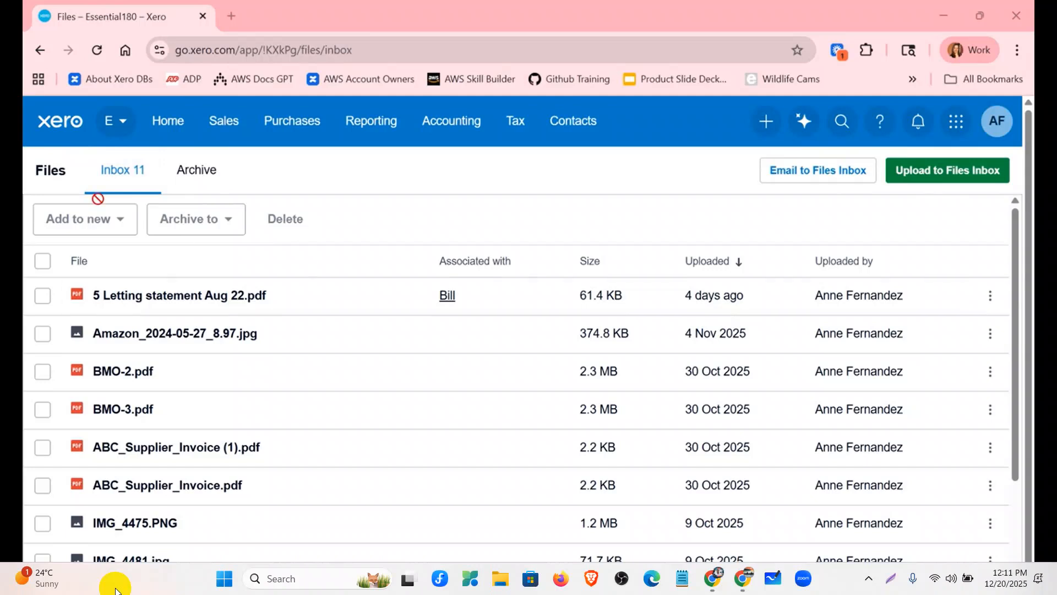
pyautogui.click(219, 186)
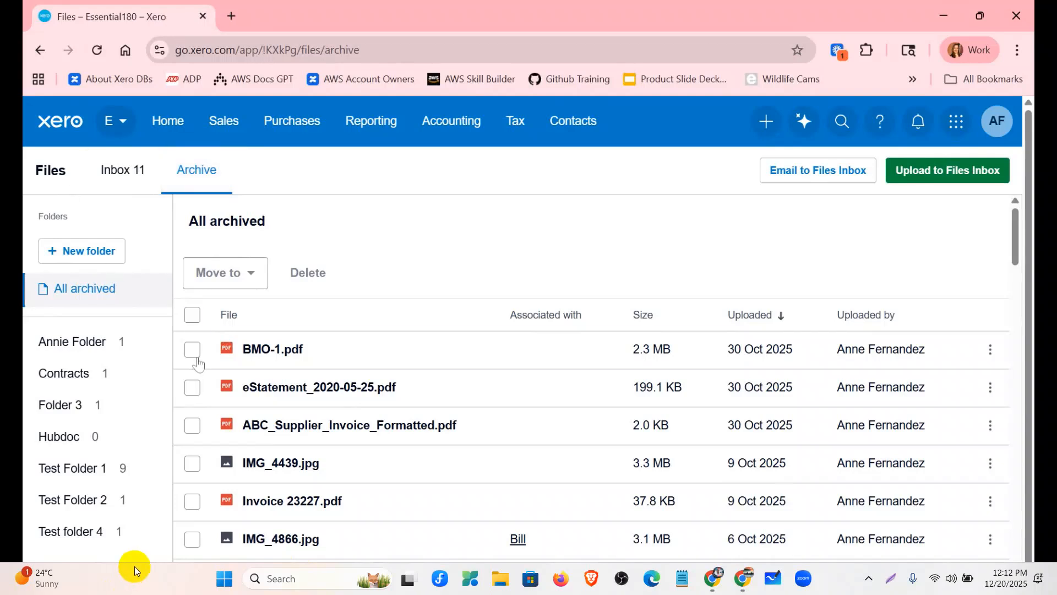
pyautogui.click(192, 349)
pyautogui.click(192, 387)
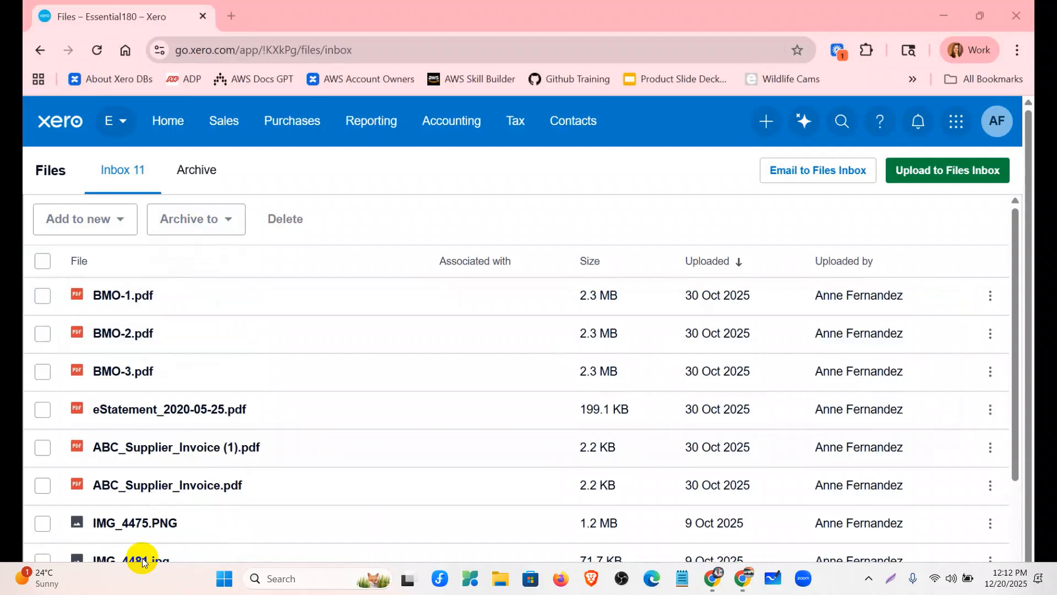
pyautogui.click(144, 332)
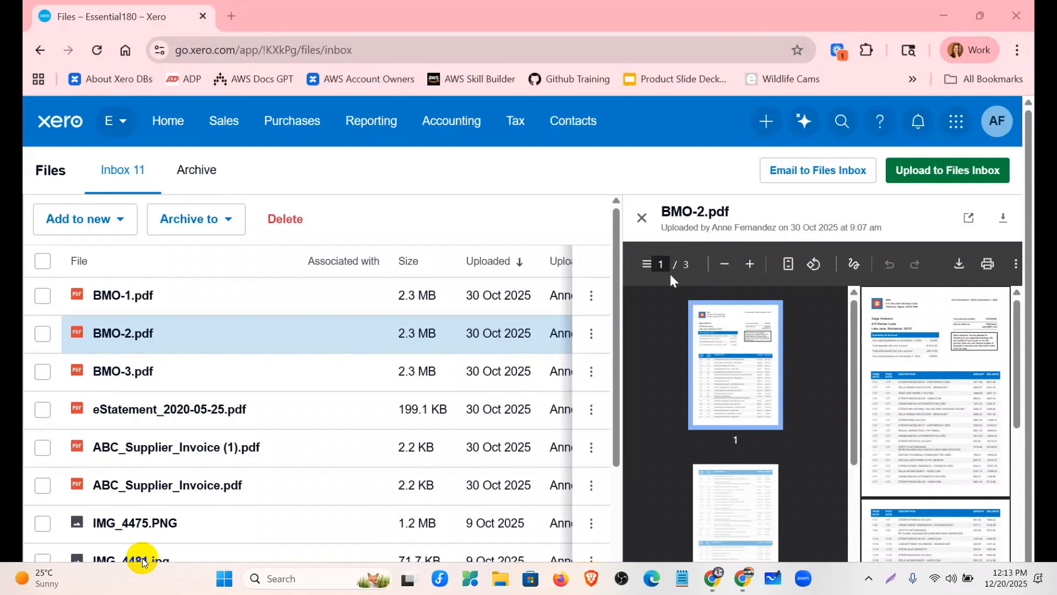
pyautogui.click(196, 169)
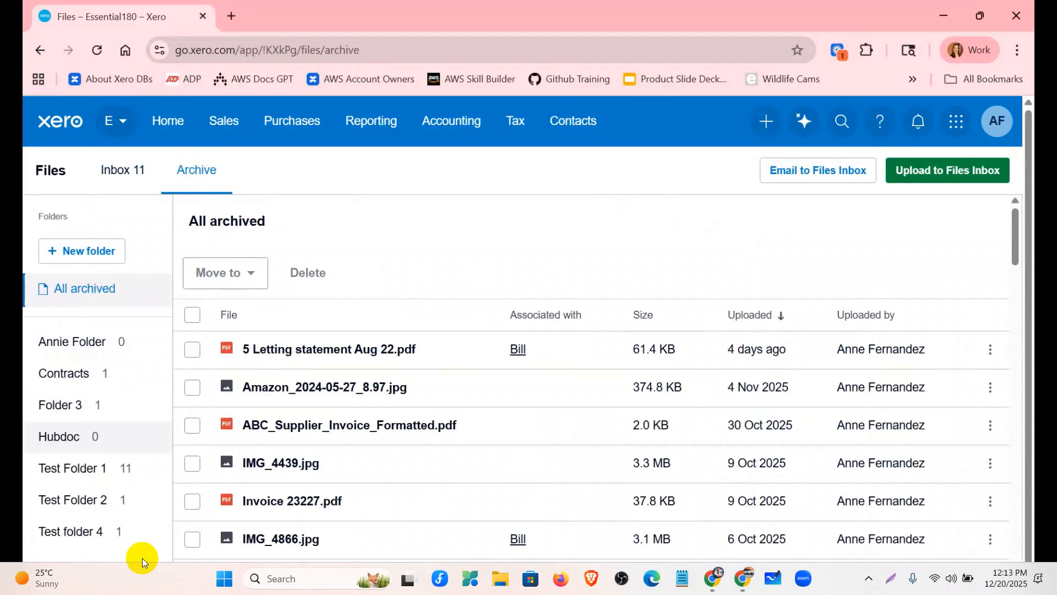
pyautogui.click(66, 257)
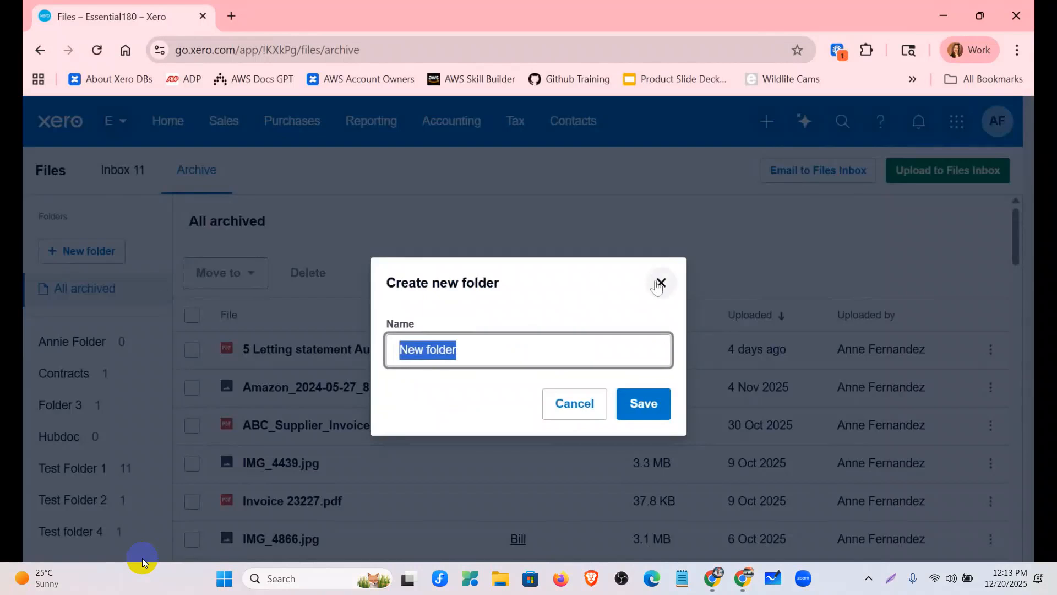
pyautogui.click(660, 283)
pyautogui.click(990, 349)
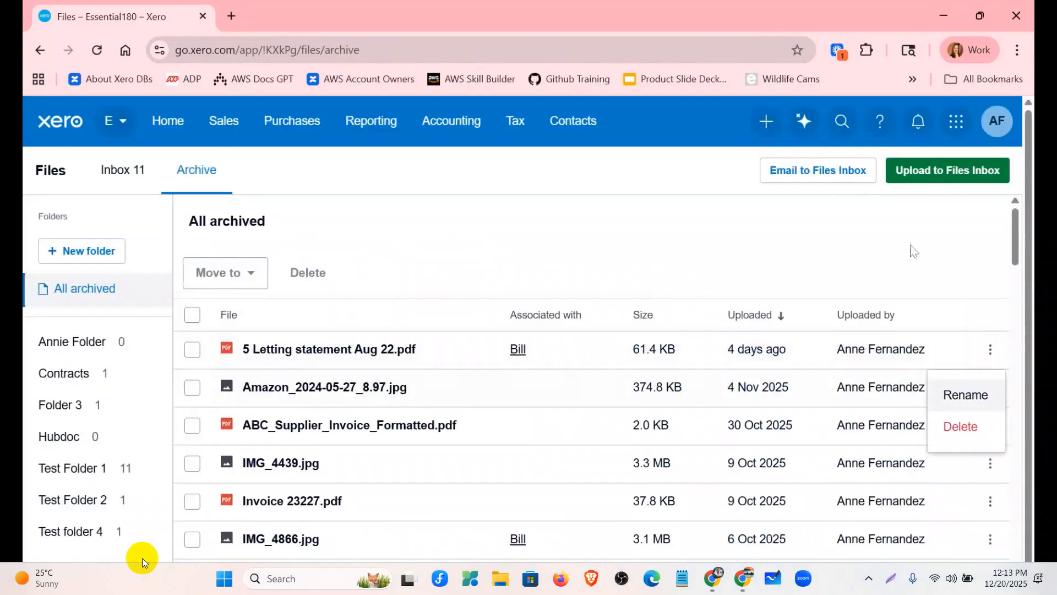
pyautogui.click(192, 349)
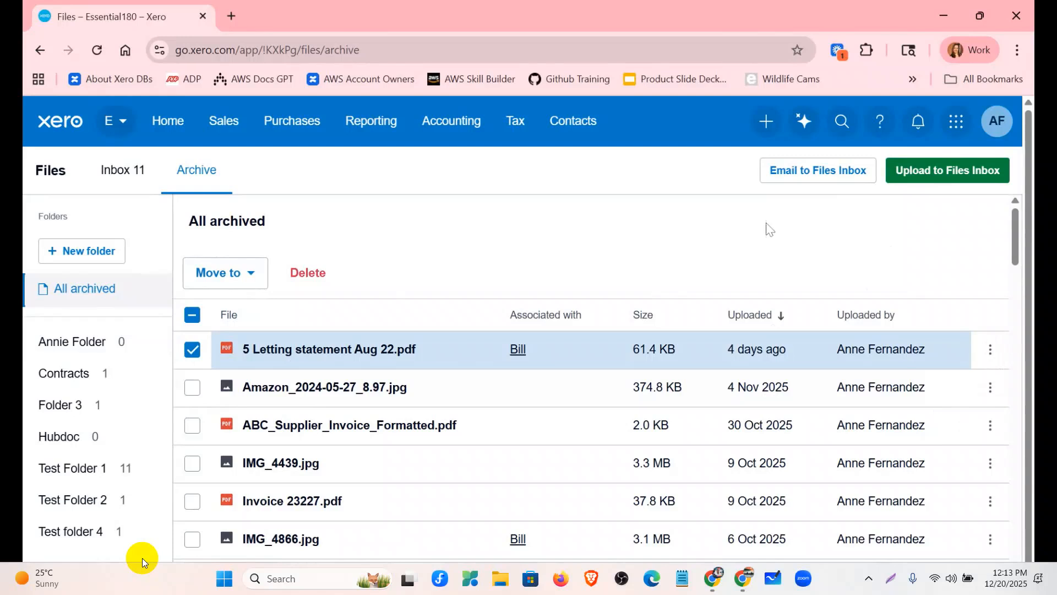
pyautogui.click(113, 173)
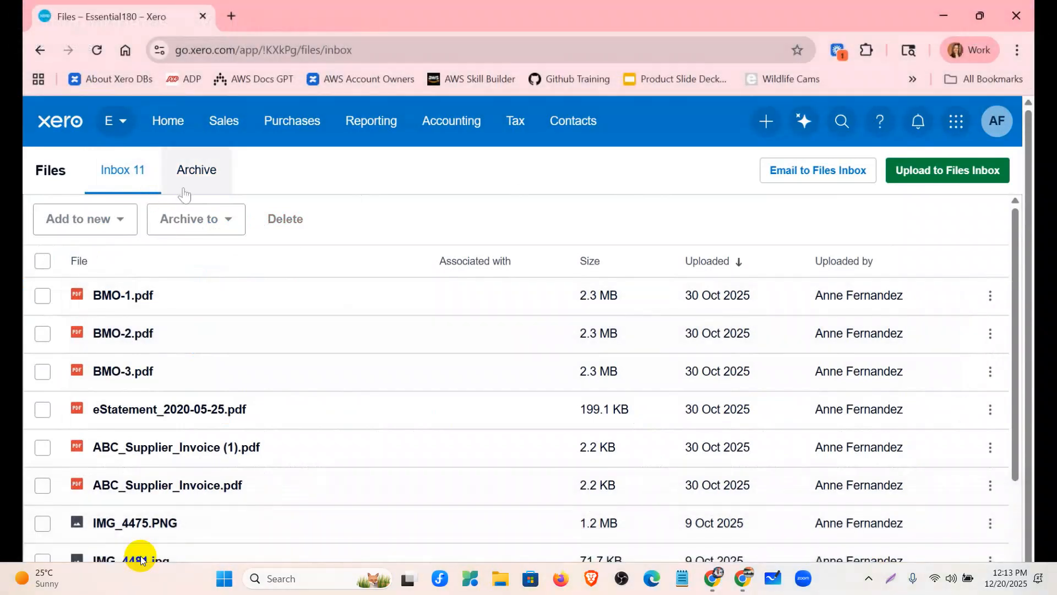
pyautogui.click(190, 175)
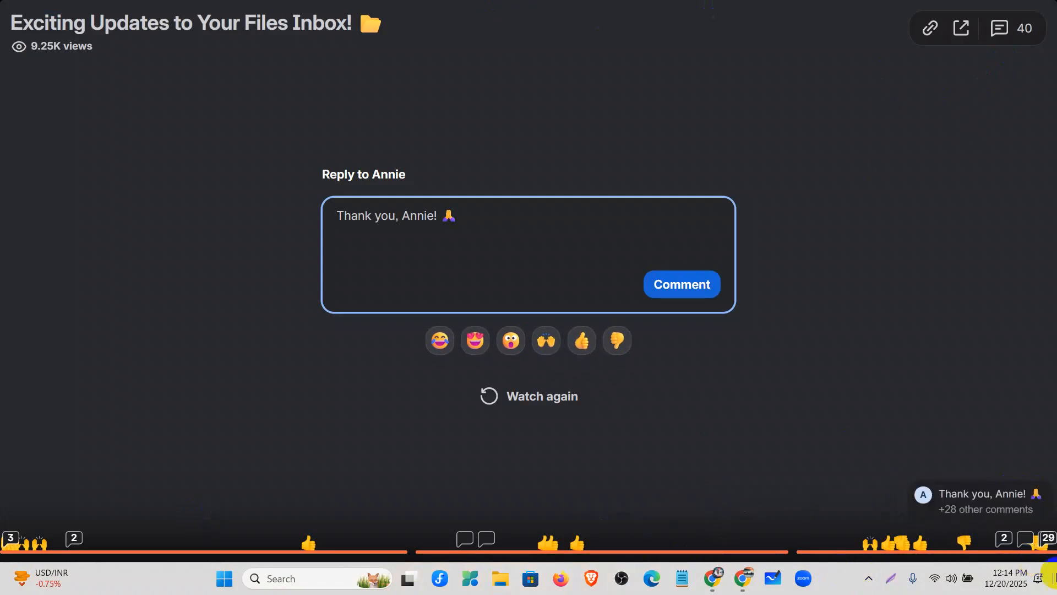
# Leave the full-screen video and close the Files introduction dialog.
pyautogui.press('Escape')
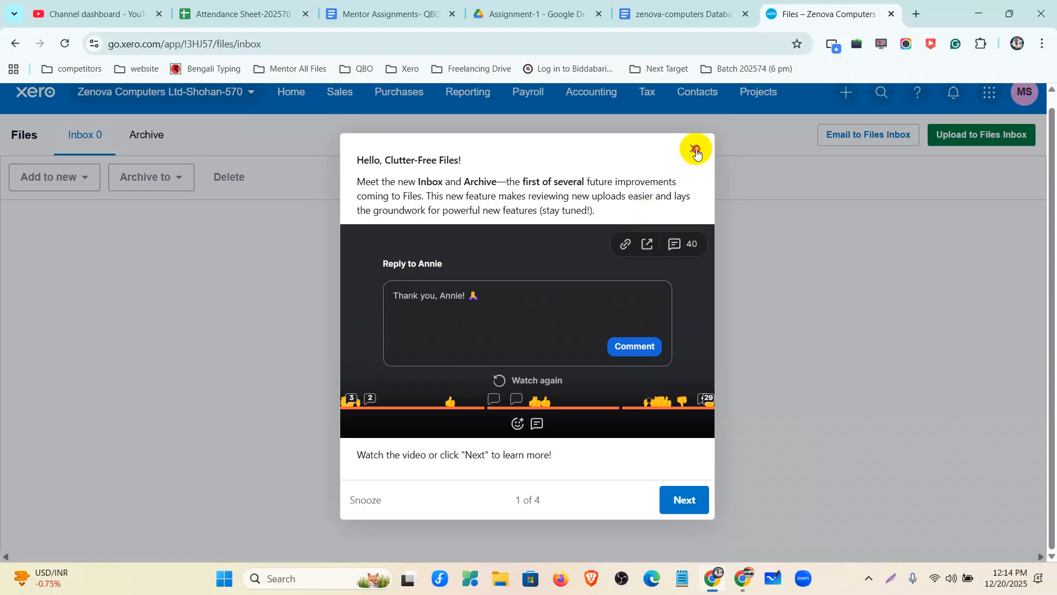
pyautogui.click(696, 149)
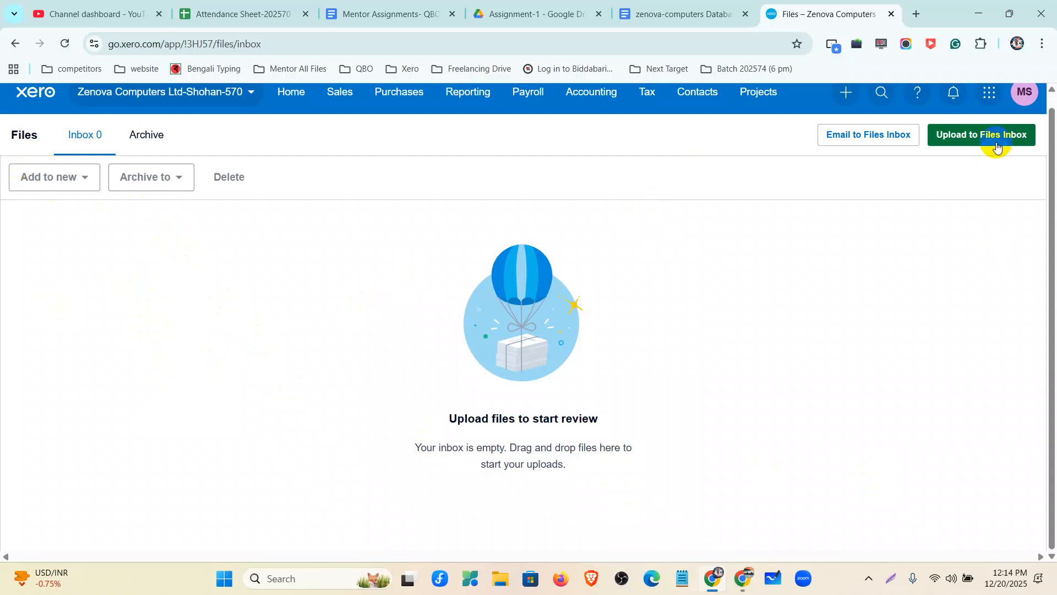
pyautogui.scroll(1, 997, 146)
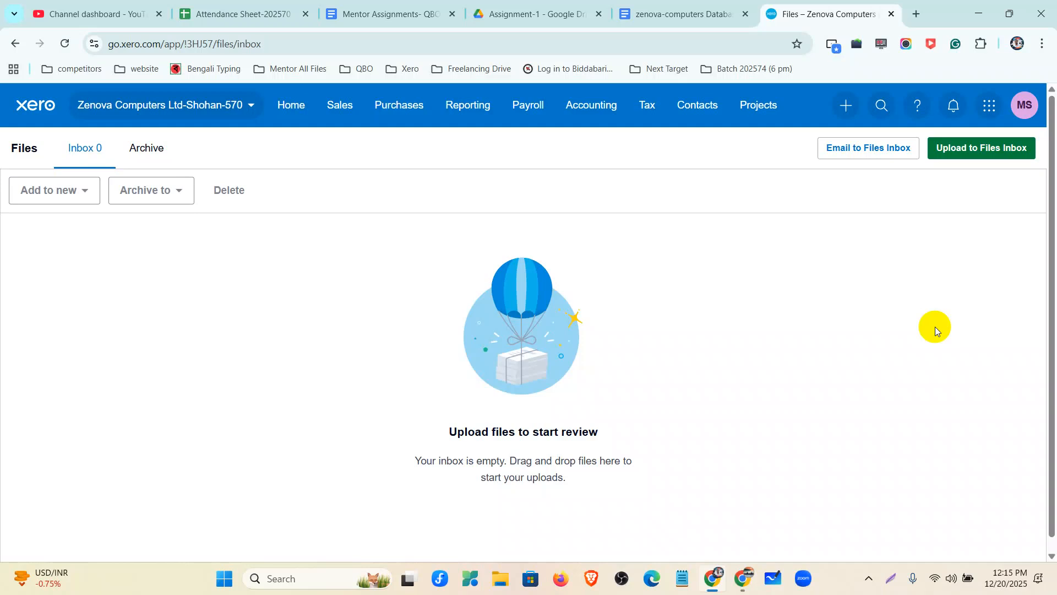
# Open Organization details from the organization's Settings and review its basic and contact information fields.
pyautogui.click(251, 105)
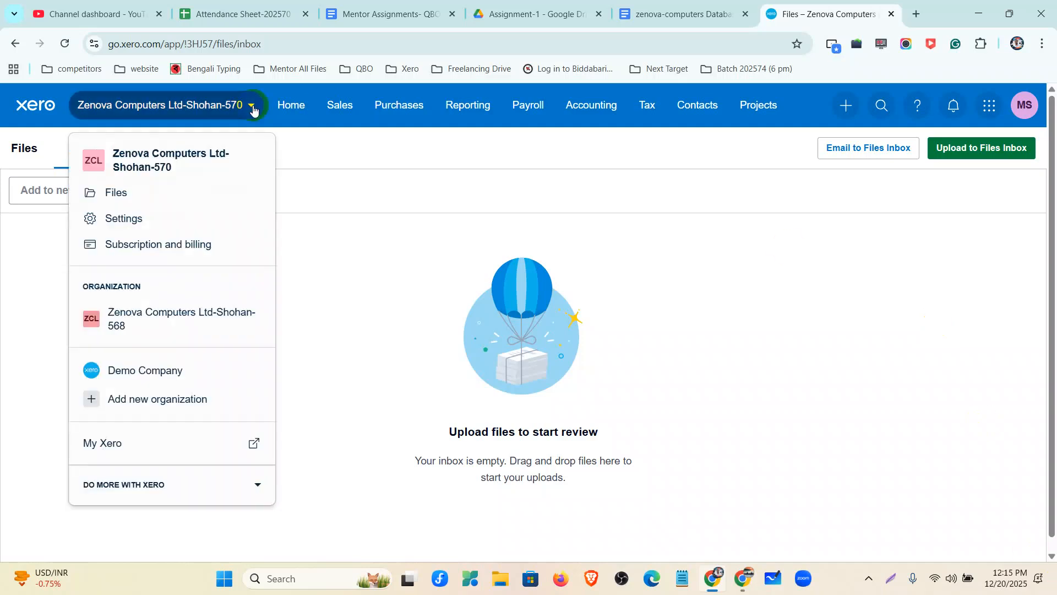
pyautogui.click(221, 222)
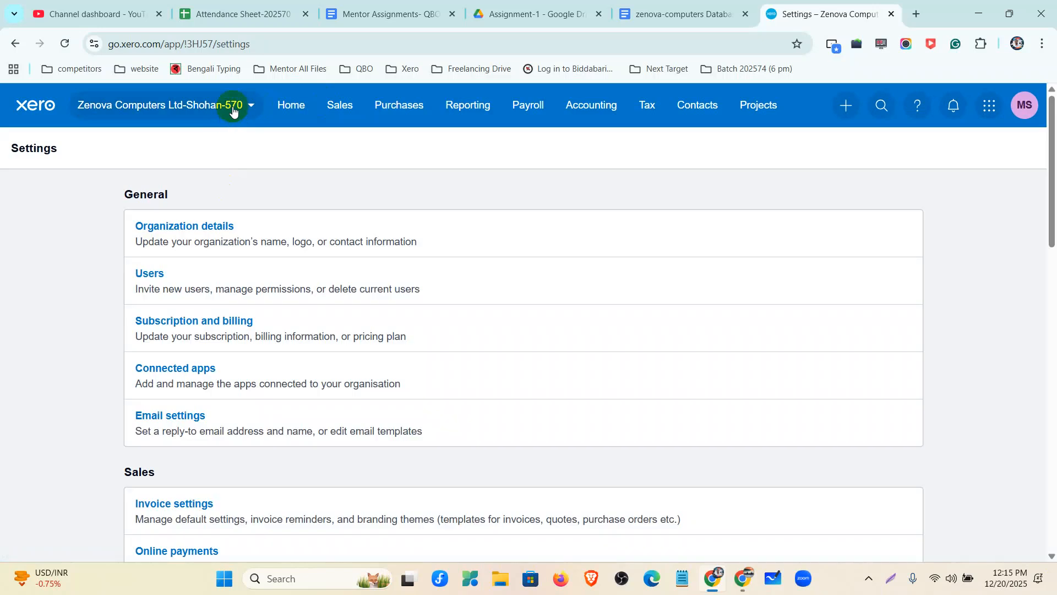
pyautogui.click(179, 226)
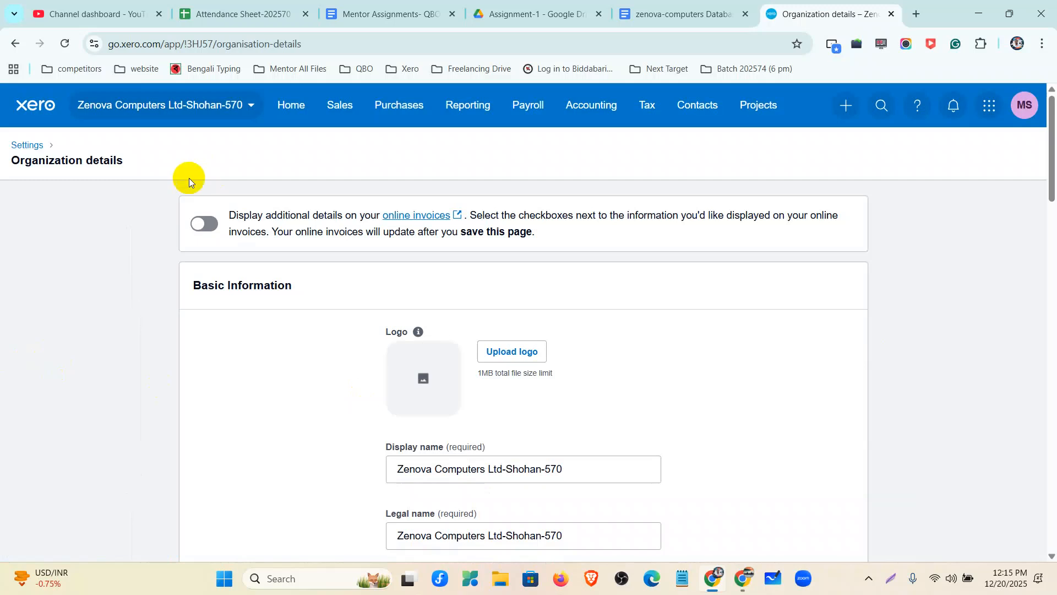
pyautogui.scroll(-2, 400, 301)
pyautogui.scroll(-10, 388, 240)
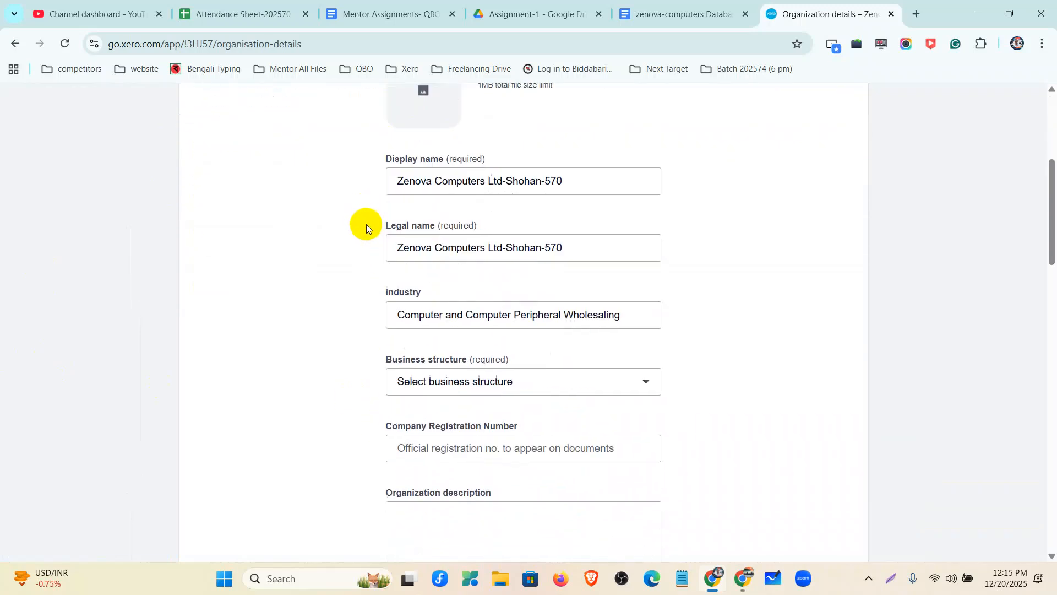
pyautogui.scroll(-14, 347, 358)
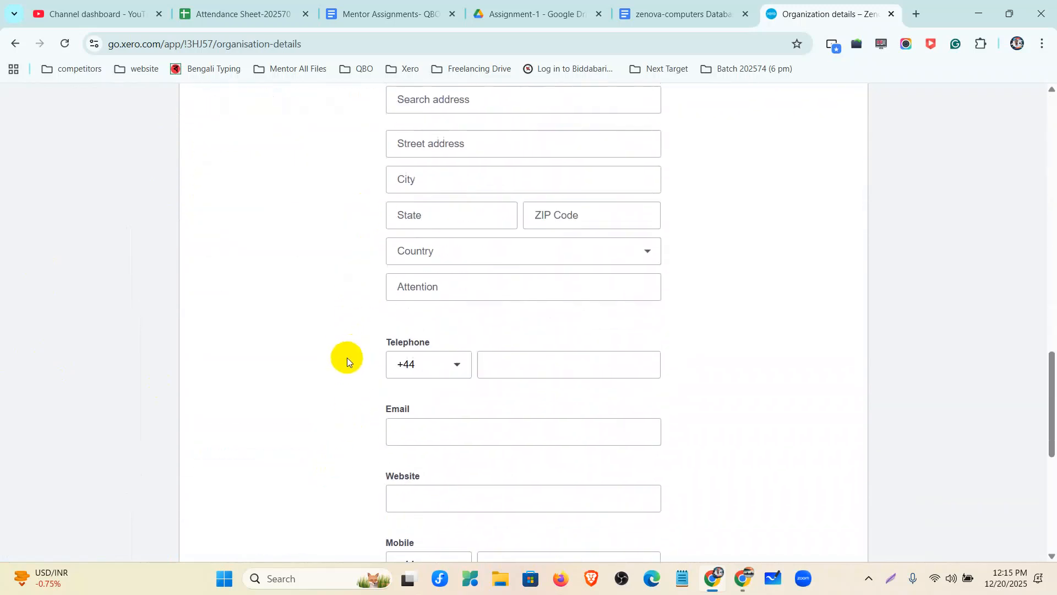
pyautogui.scroll(20, 342, 363)
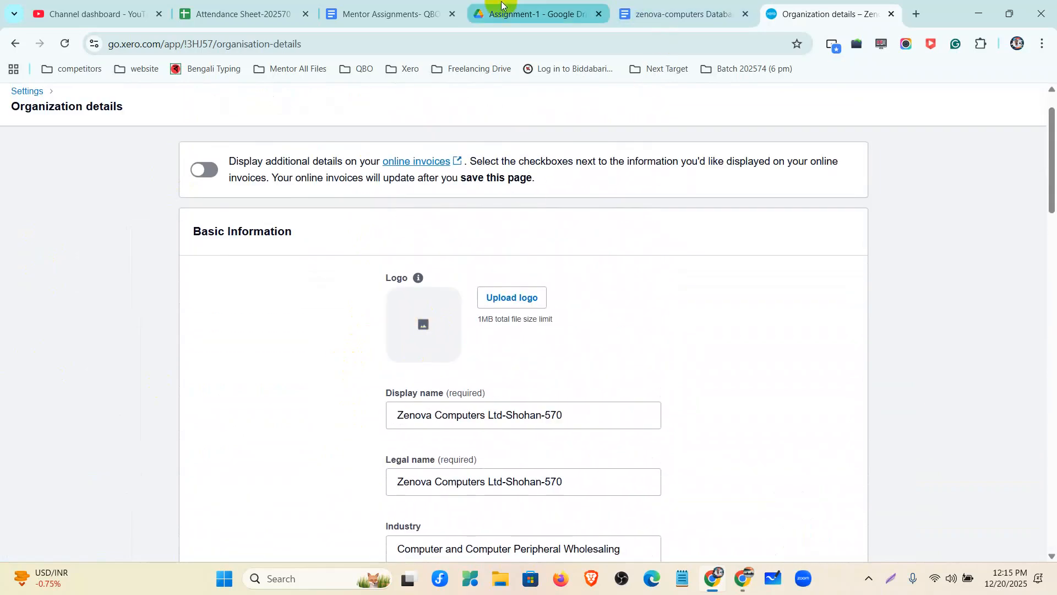
# Preview Zonava-Logo.jpg in the Assignment-1 folder on Google Drive and download it.
pyautogui.click(537, 13)
pyautogui.click(369, 284)
pyautogui.click(369, 284)
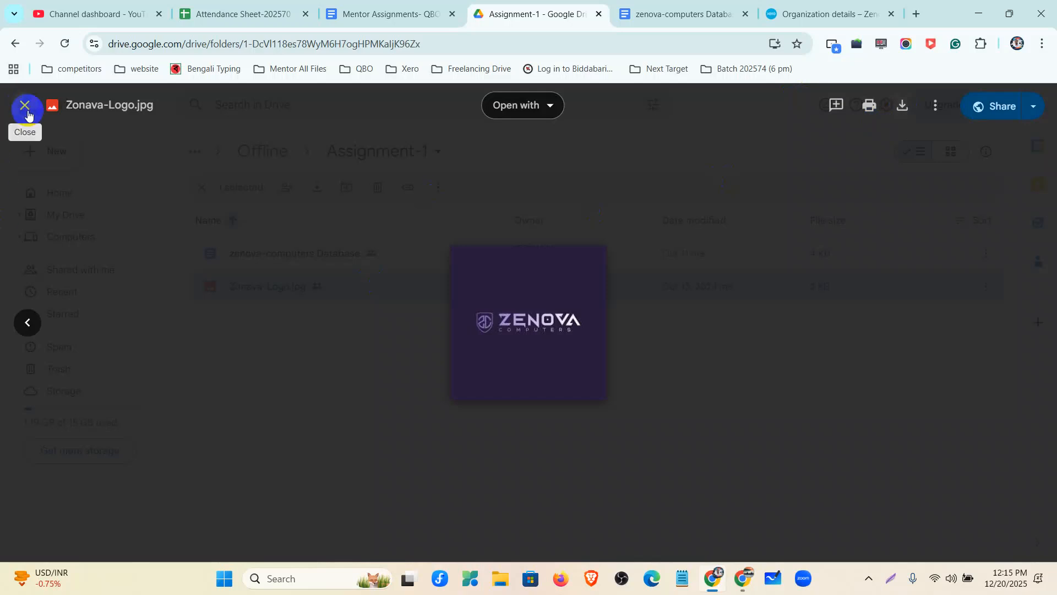
pyautogui.click(904, 116)
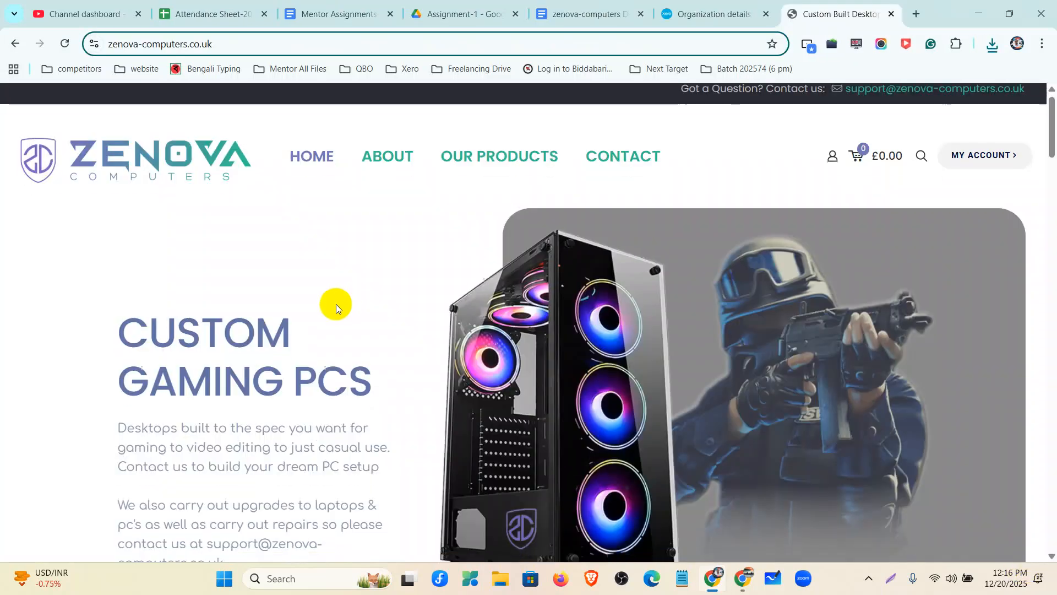
# Look through the zenova-computers.co.uk home page from the product sections to the footer contact details, and close the page.
pyautogui.scroll(-15, 378, 265)
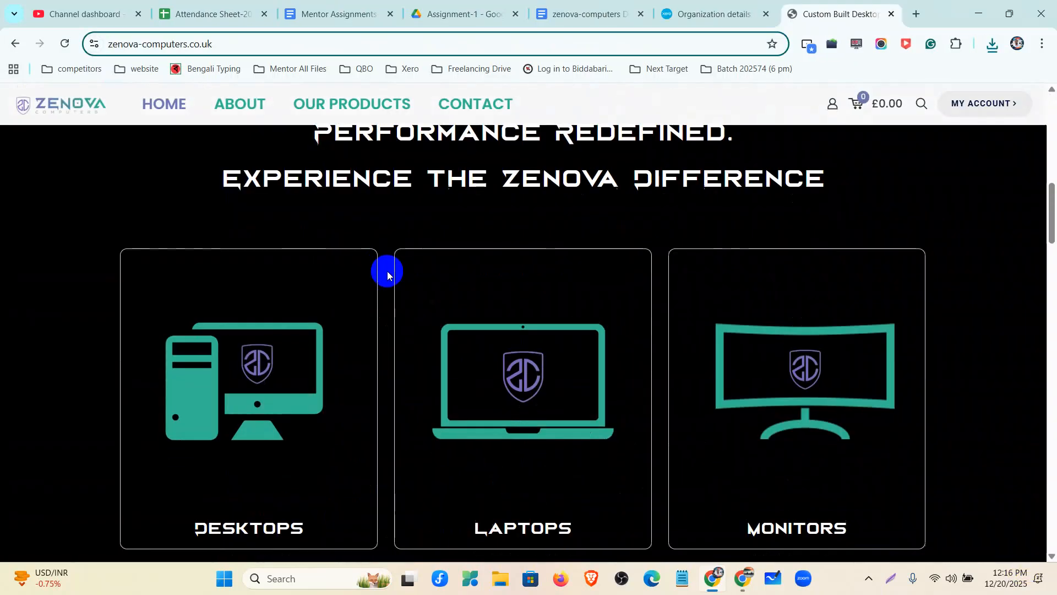
pyautogui.scroll(-5, 387, 275)
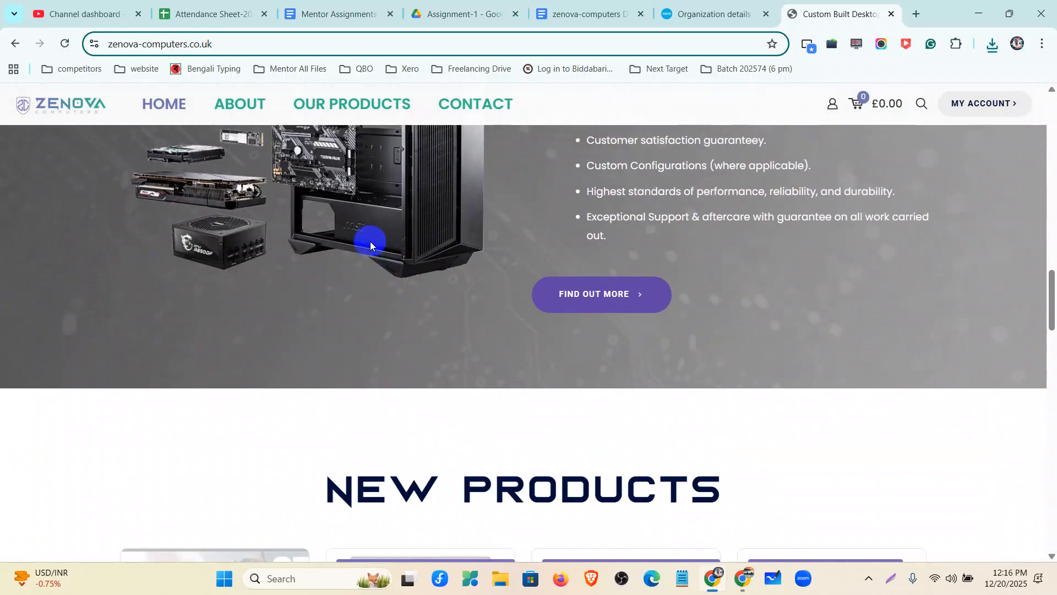
pyautogui.scroll(-10, 330, 341)
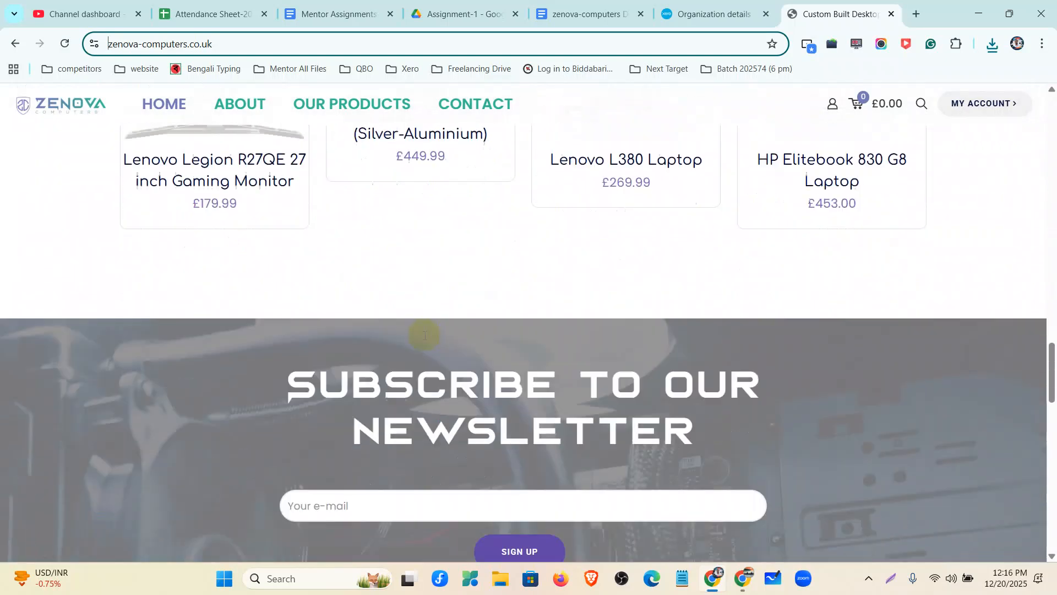
pyautogui.scroll(-12, 424, 336)
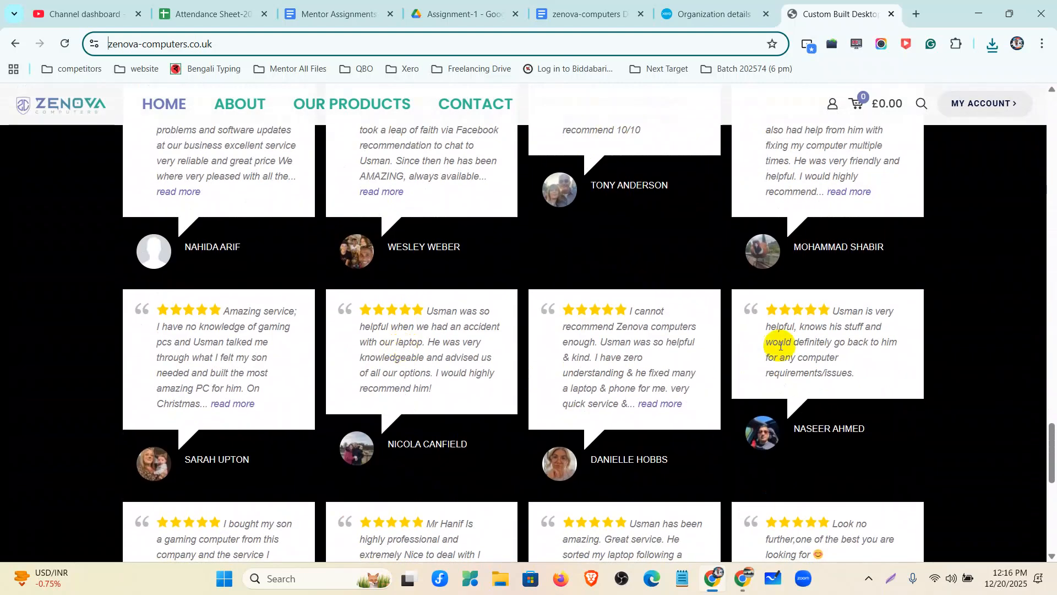
pyautogui.scroll(-10, 699, 390)
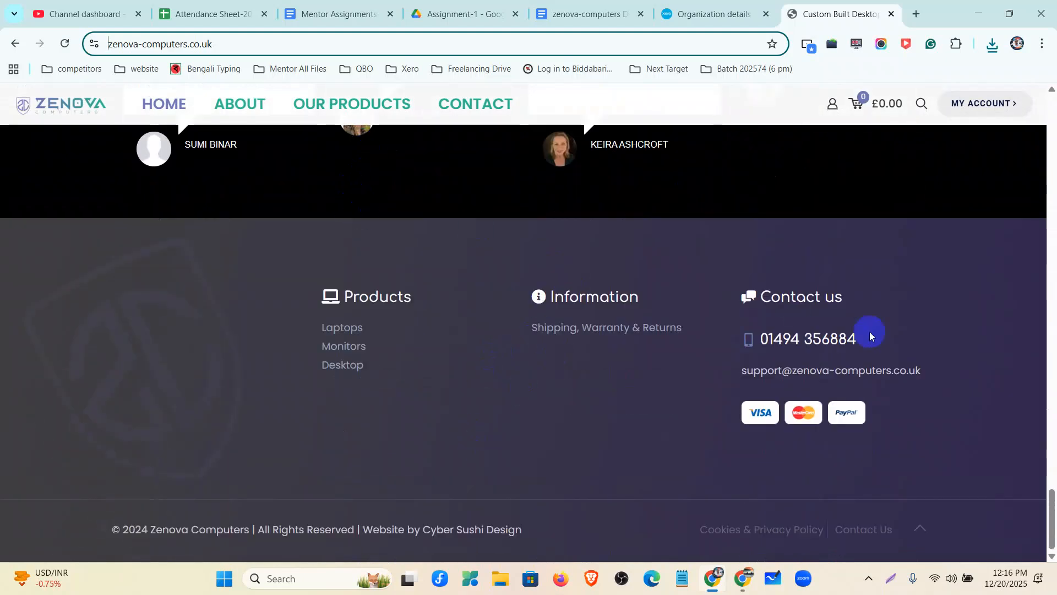
pyautogui.scroll(20, 839, 371)
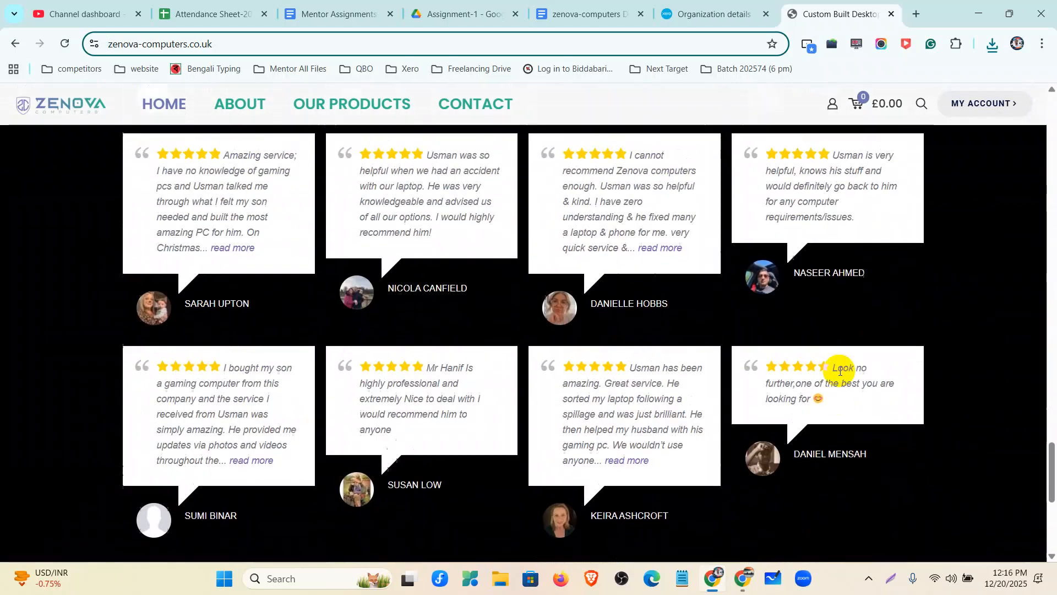
pyautogui.scroll(8, 759, 325)
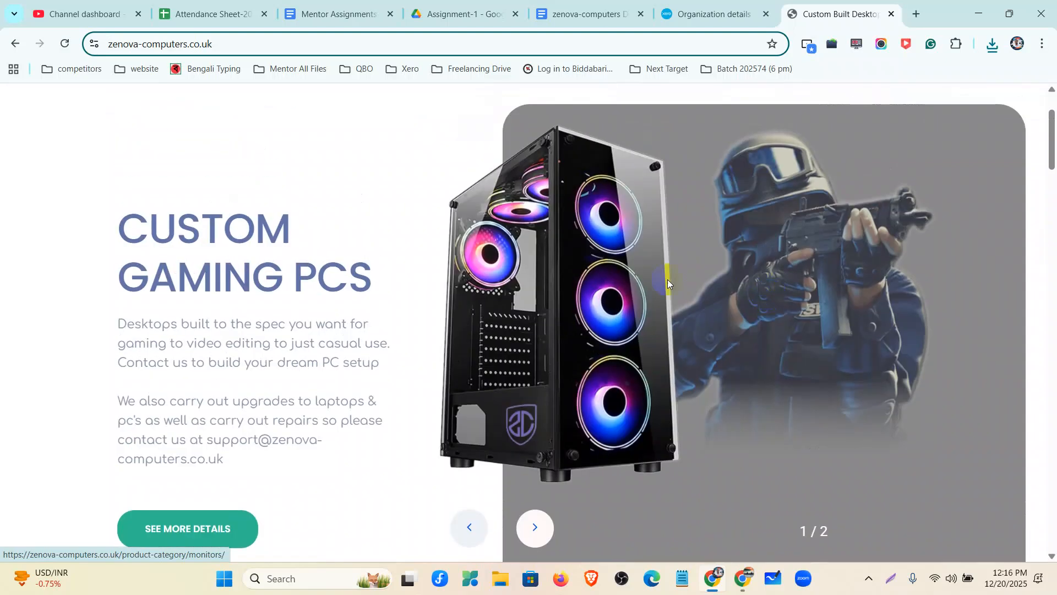
pyautogui.click(892, 14)
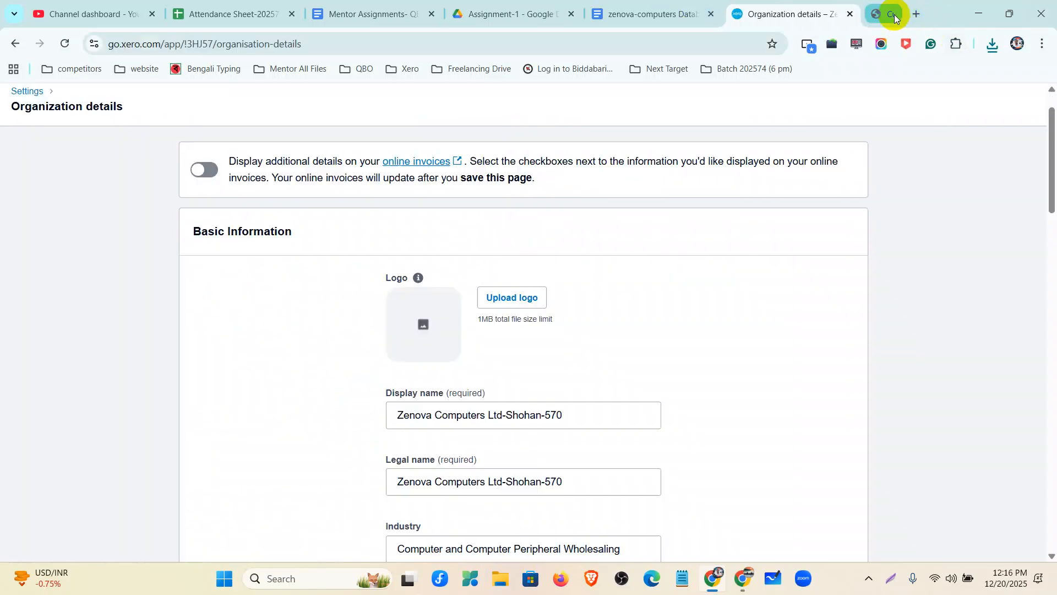
# Upload Zonava-Logo from the Downloads folder as the organization's logo in the basic information.
pyautogui.click(495, 298)
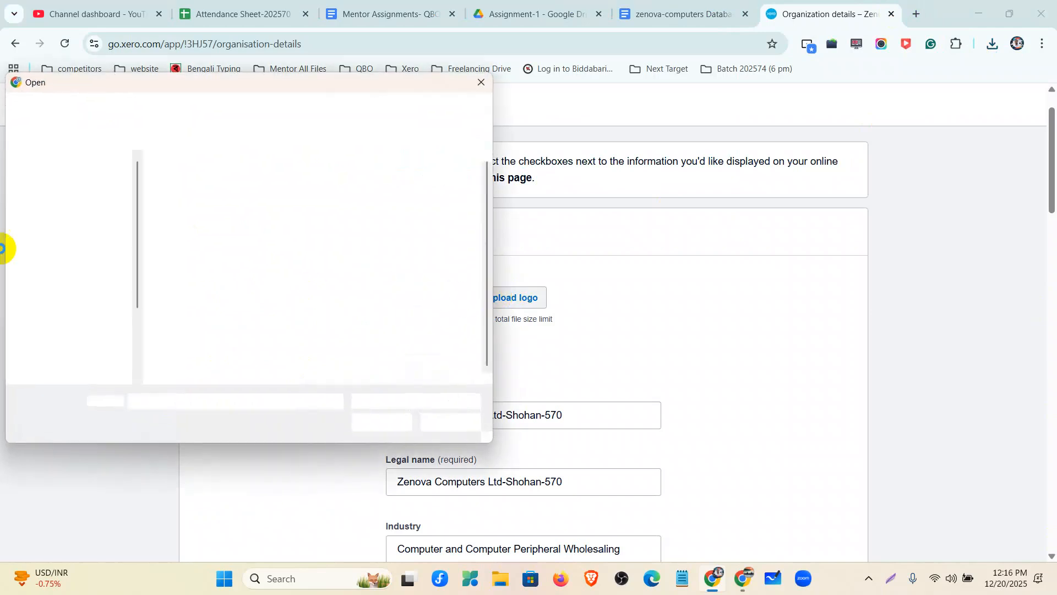
pyautogui.click(60, 209)
pyautogui.click(181, 199)
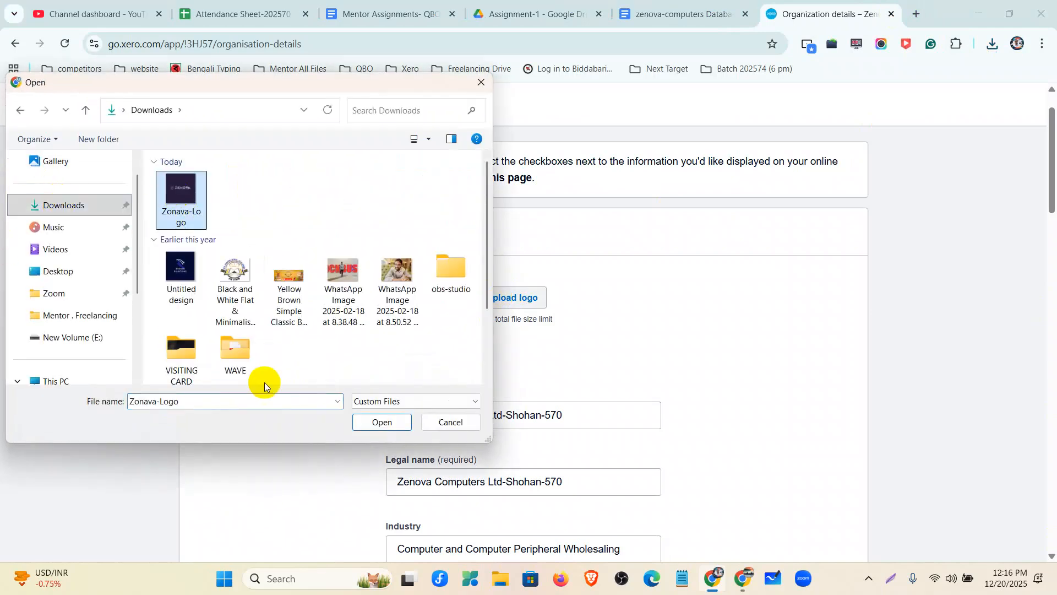
pyautogui.click(379, 422)
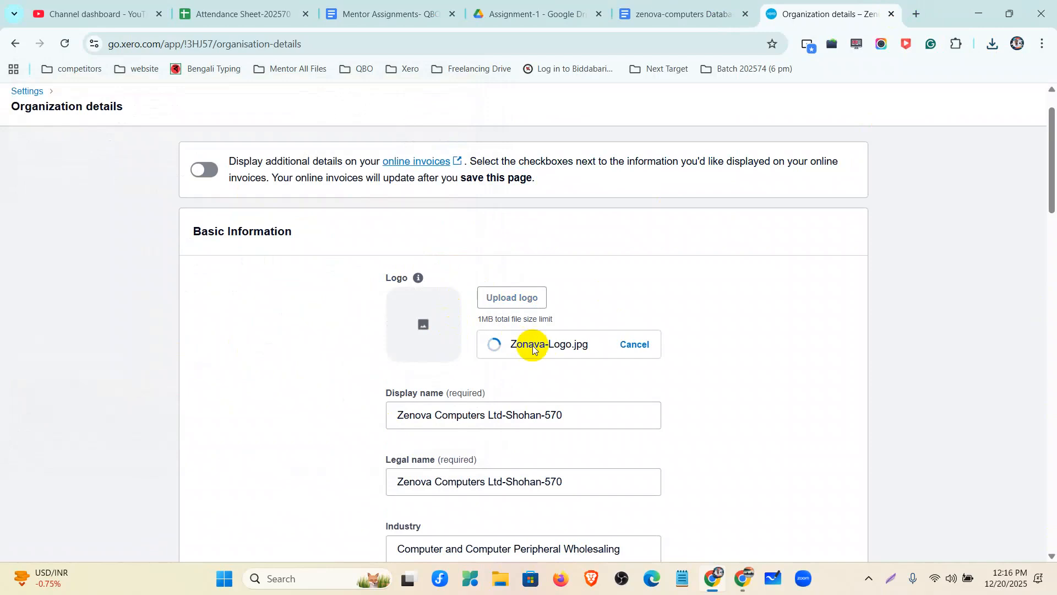
pyautogui.scroll(-1, 388, 308)
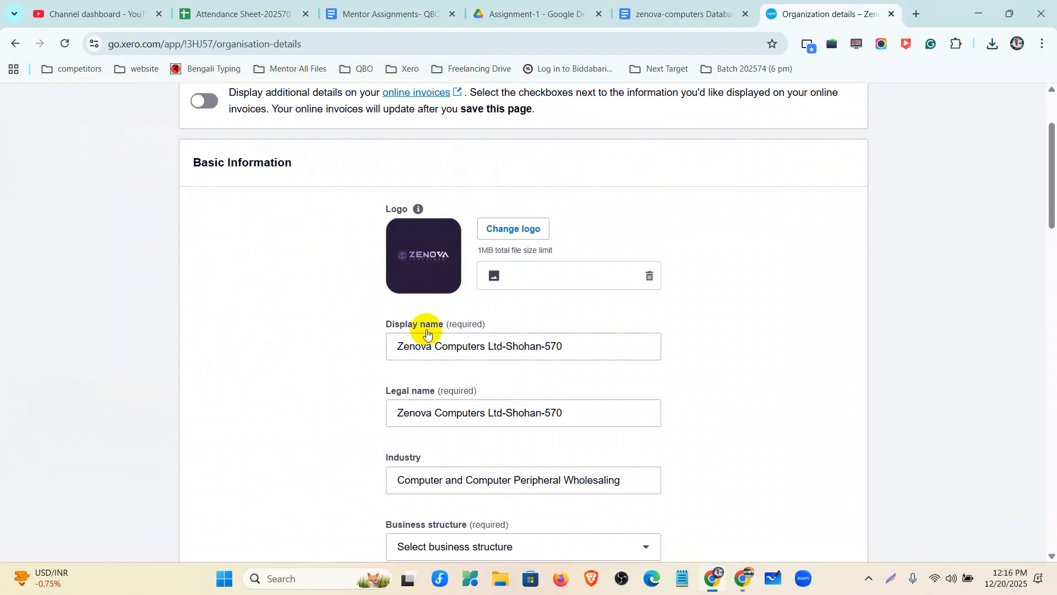
pyautogui.scroll(-1, 429, 325)
pyautogui.scroll(-2, 435, 311)
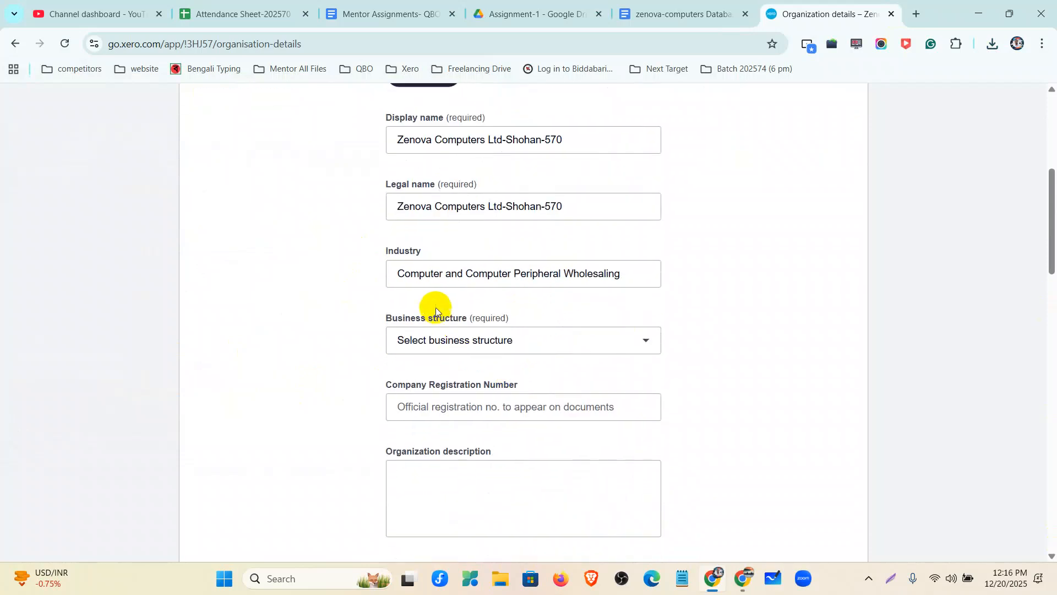
# Set the organization's business structure to Partnership in the basic information.
pyautogui.click(424, 339)
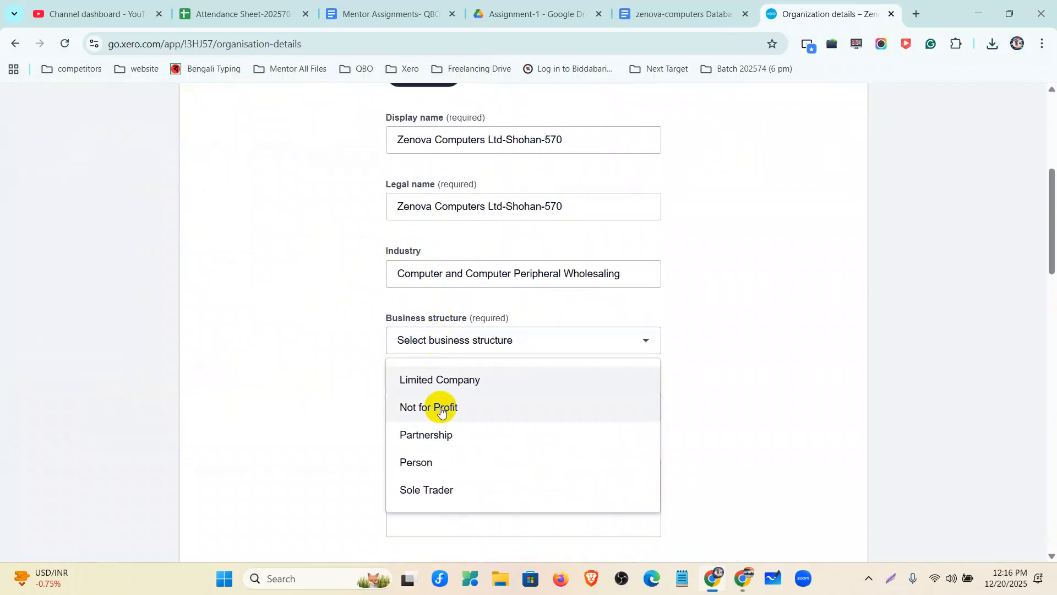
pyautogui.click(435, 433)
pyautogui.scroll(-1, 444, 385)
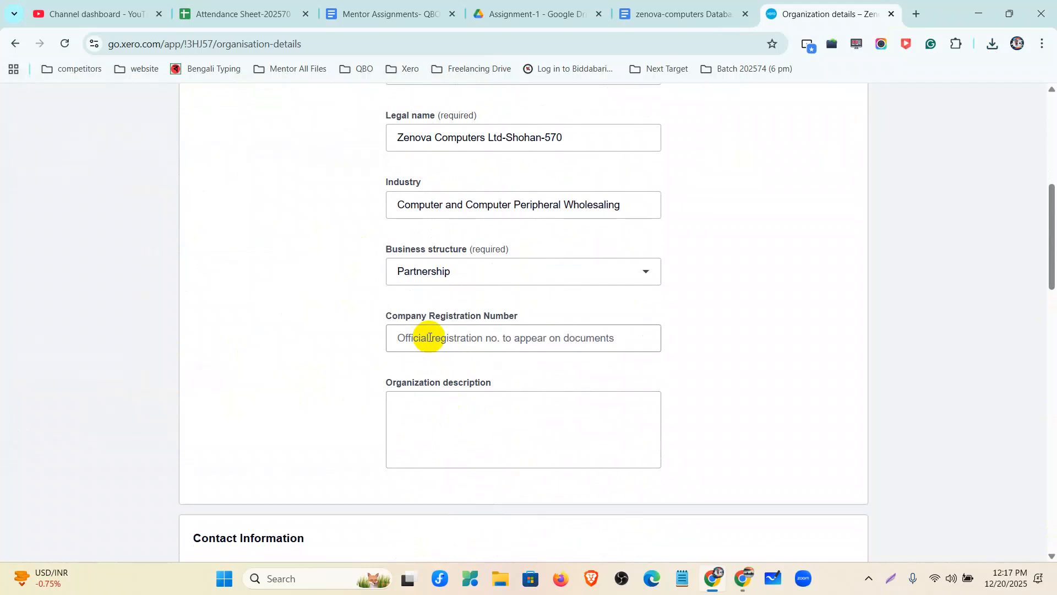
# Copy the company registration number from the zenova-computers Database document into the Company Registration Number field in Xero.
pyautogui.click(660, 14)
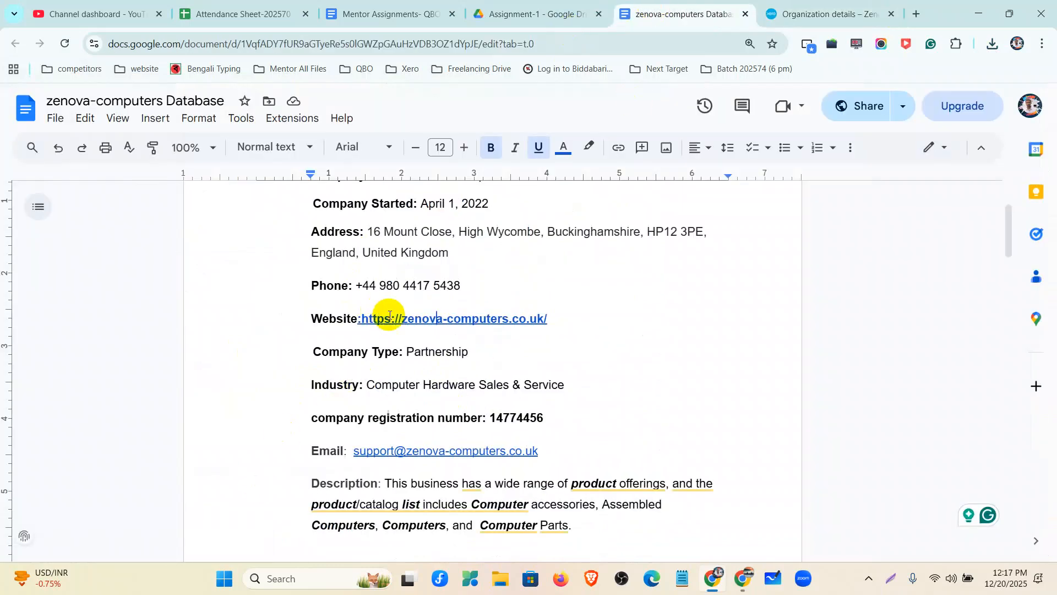
pyautogui.moveTo(546, 418); pyautogui.dragTo(481, 426)
pyautogui.hotkey('ctrl', 'c')
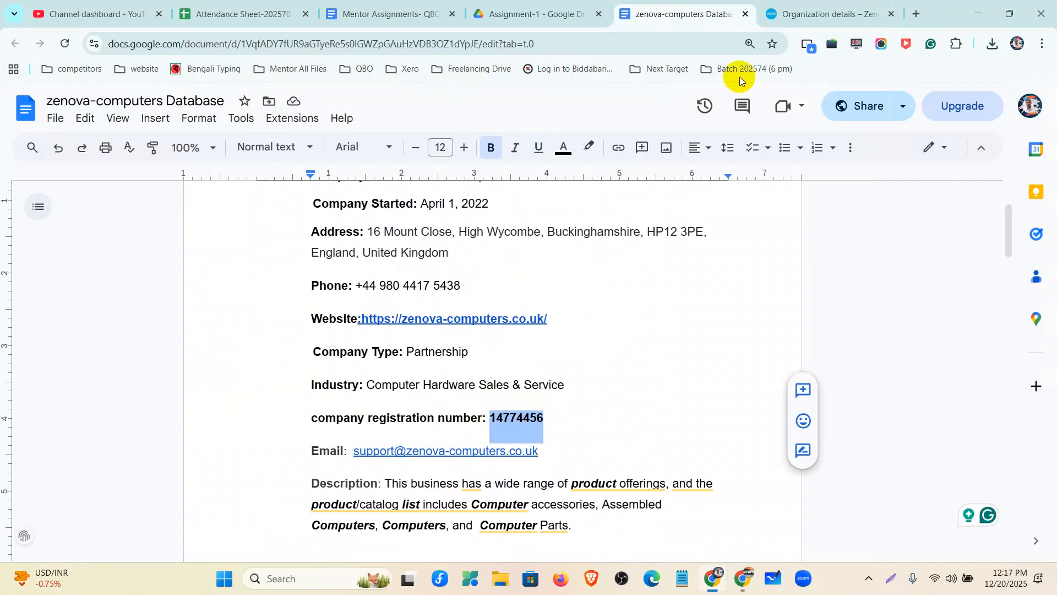
pyautogui.click(815, 13)
pyautogui.click(398, 338)
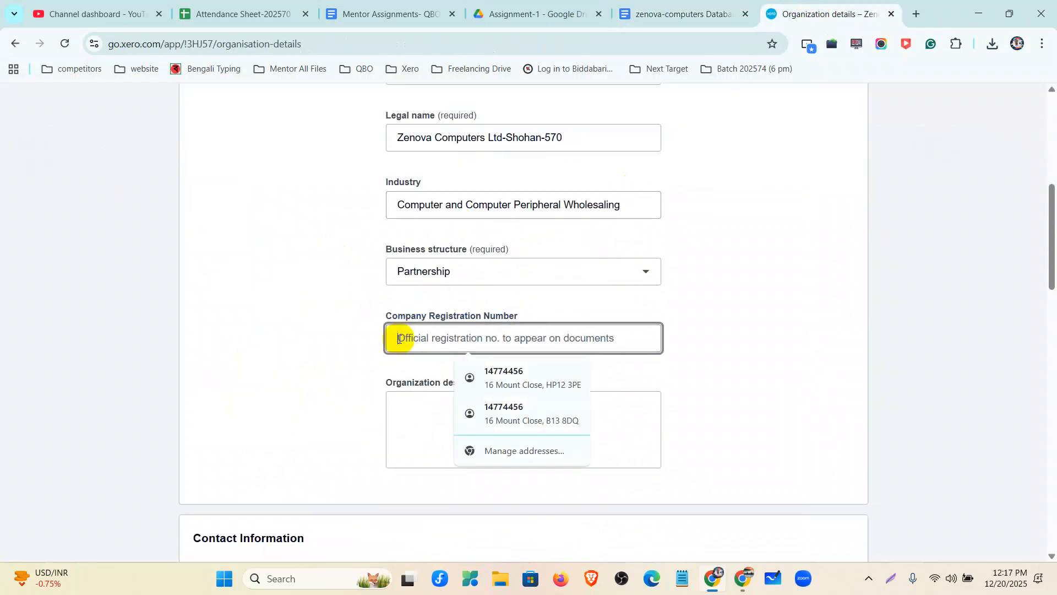
pyautogui.hotkey('ctrl', 'v')
# Fill in the organization description in Xero with the full Description text from the zenova-computers Database document.
pyautogui.click(406, 421)
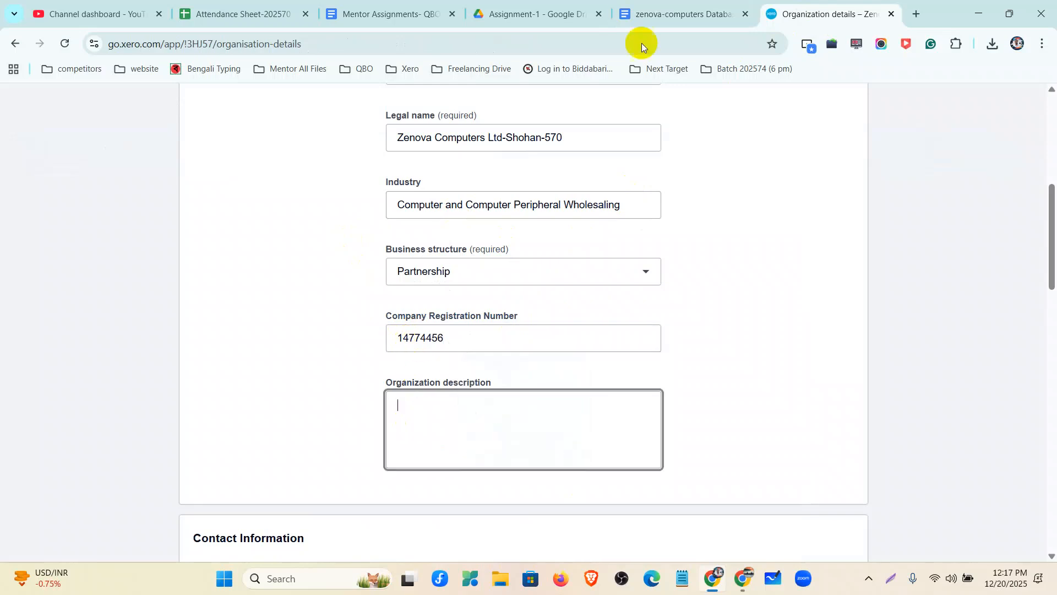
pyautogui.click(657, 7)
pyautogui.scroll(-2, 538, 420)
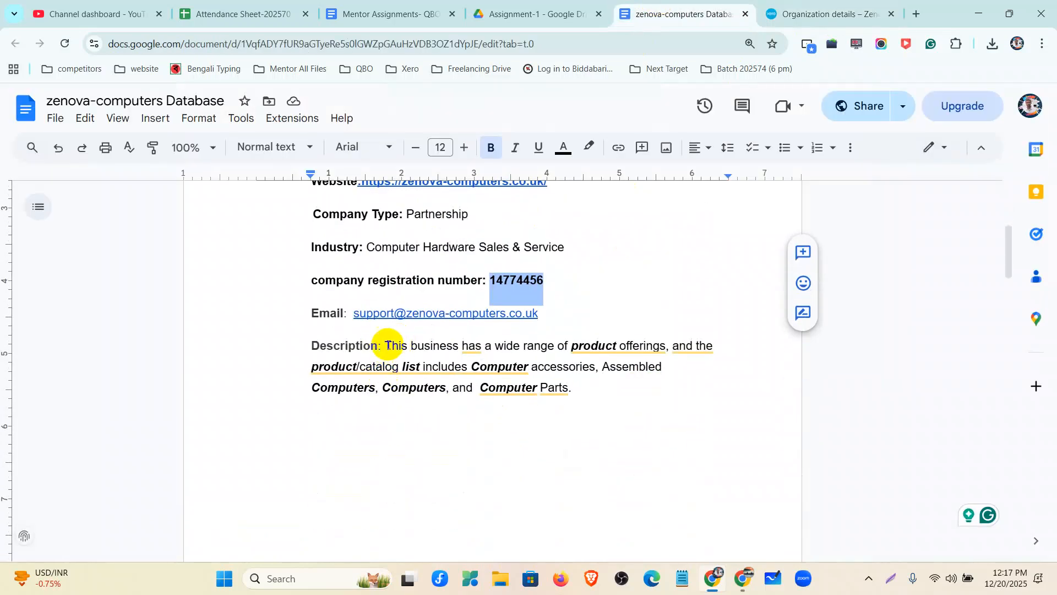
pyautogui.moveTo(385, 345); pyautogui.dragTo(568, 398)
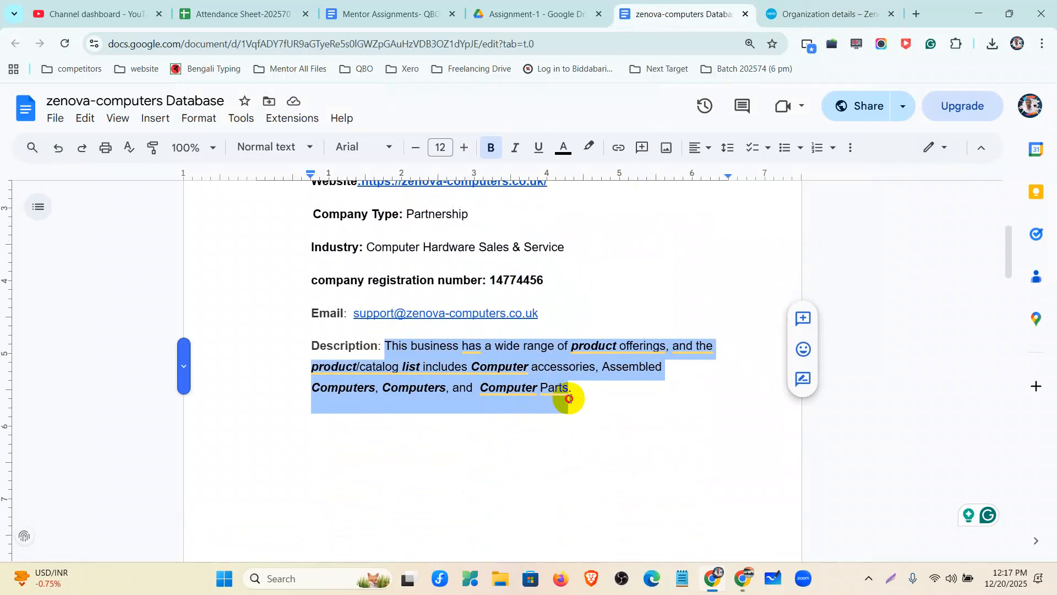
pyautogui.click(771, 10)
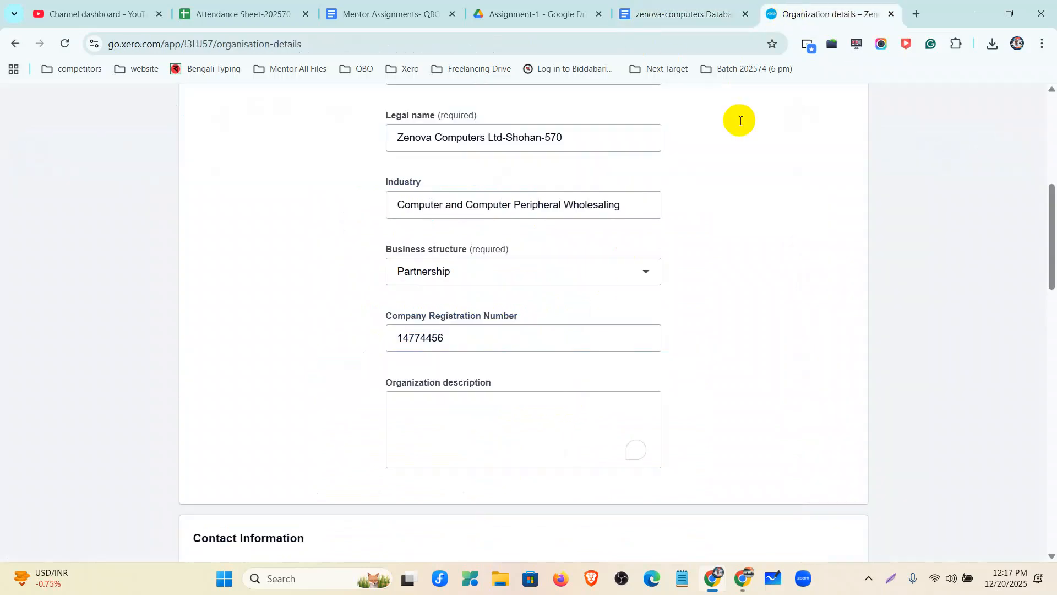
pyautogui.click(433, 405)
pyautogui.write('This business has a wide range of product offerings, and the product catalog list includes Computer accessories, Assembled Computers, Computers, and  Computer Parts.')
# Try to search for the mailing address using the company address copied from the zenova-computers Database document, trimming off England and United Kingdom.
pyautogui.scroll(-5, 433, 405)
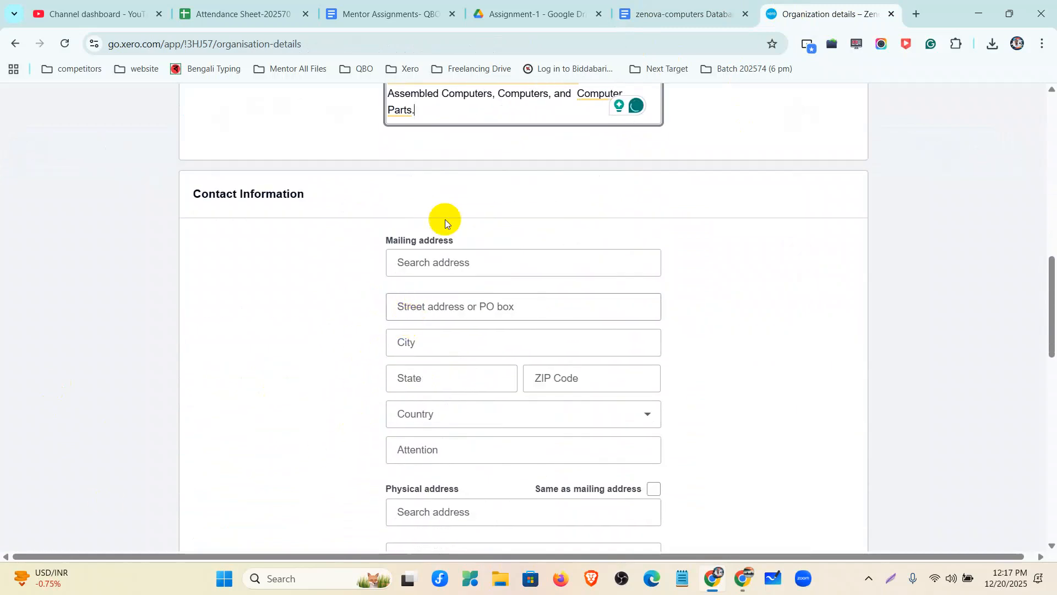
pyautogui.click(658, 8)
pyautogui.scroll(5, 464, 411)
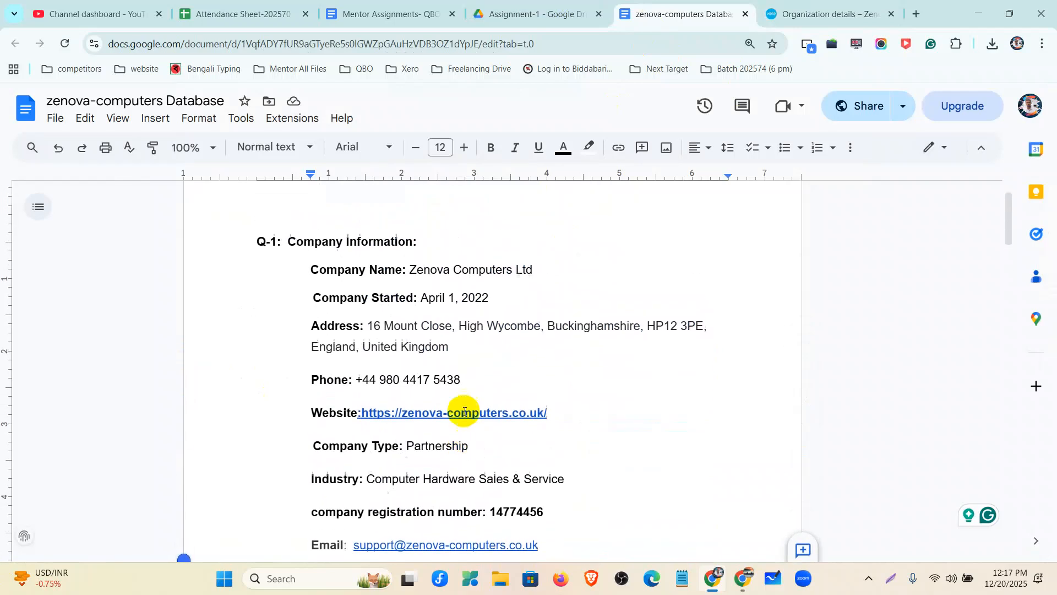
pyautogui.moveTo(367, 370); pyautogui.dragTo(449, 387)
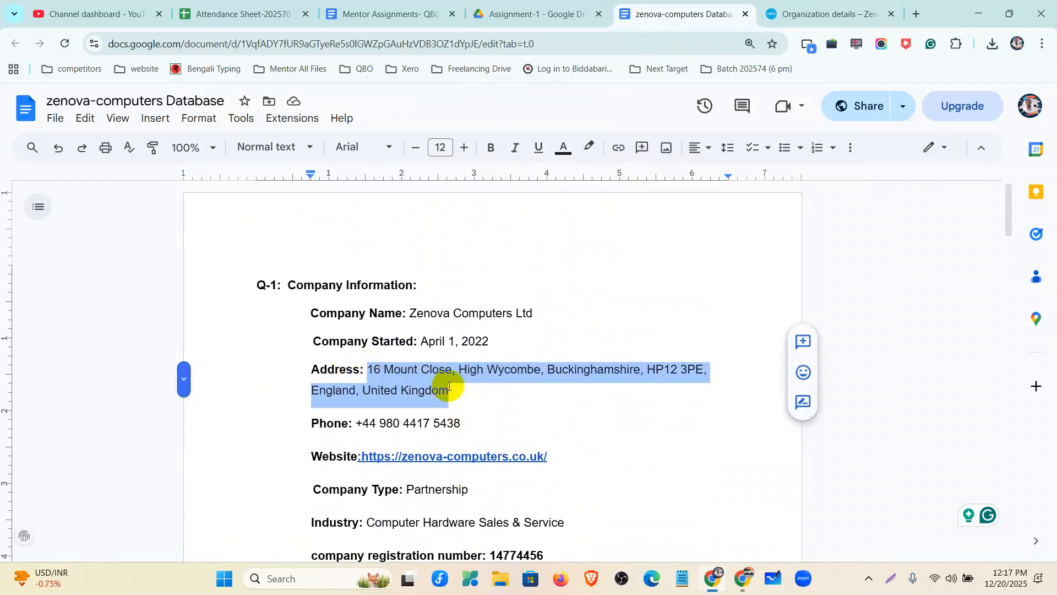
pyautogui.click(791, 12)
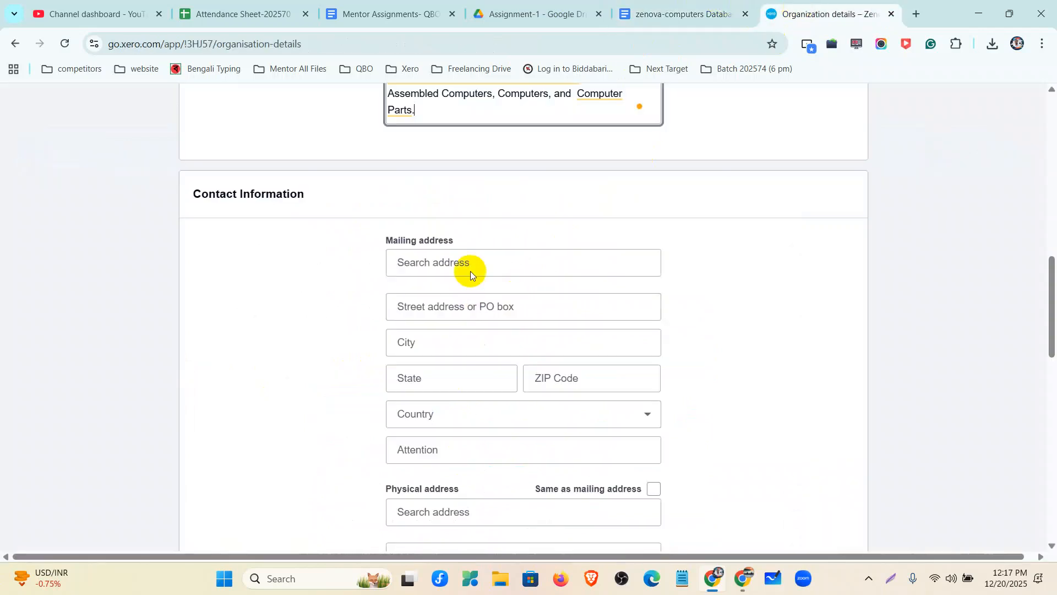
pyautogui.click(476, 257)
pyautogui.hotkey('ctrl', 'v')
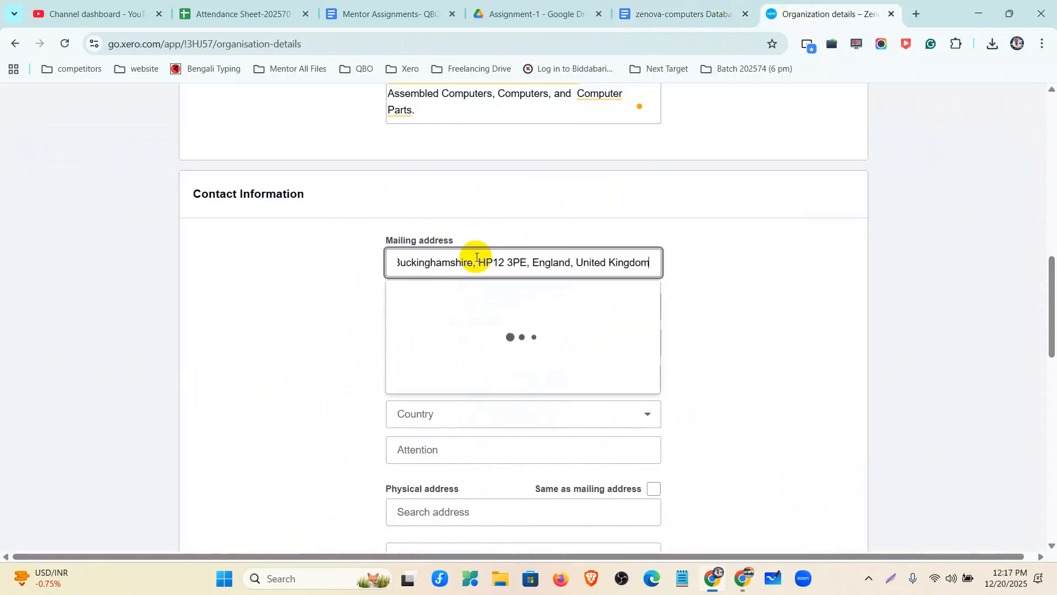
pyautogui.press('Left')
pyautogui.press('Left')
pyautogui.press('Left')
pyautogui.press('Left')
pyautogui.press('Left')
pyautogui.press('Left')
pyautogui.press('Left')
pyautogui.press('Left')
pyautogui.press('Left')
pyautogui.press('Left')
pyautogui.press('Left')
pyautogui.press('Left')
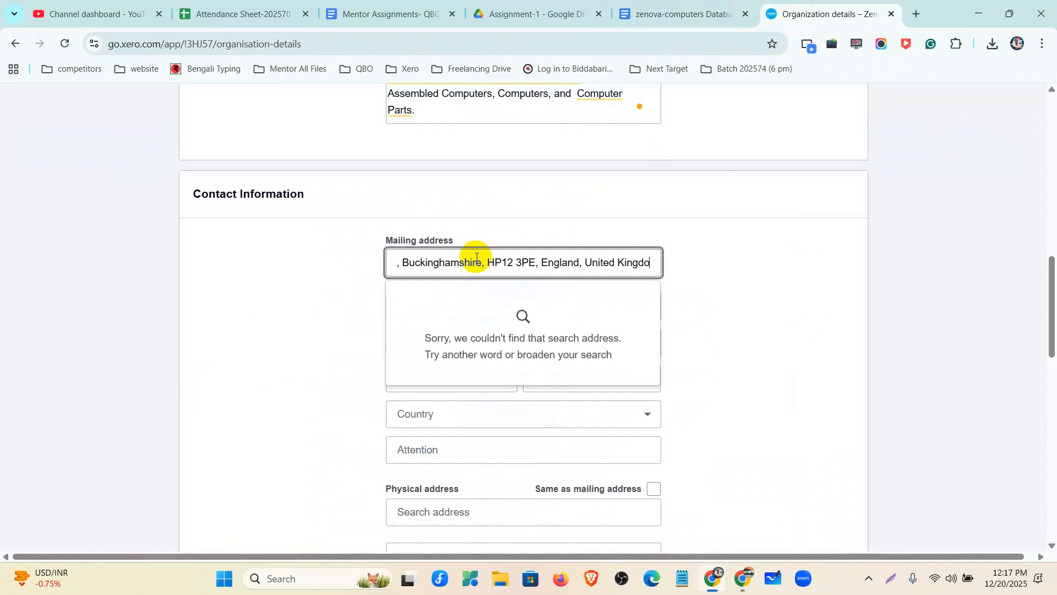
pyautogui.press('BackSpace')
pyautogui.press('BackSpace')
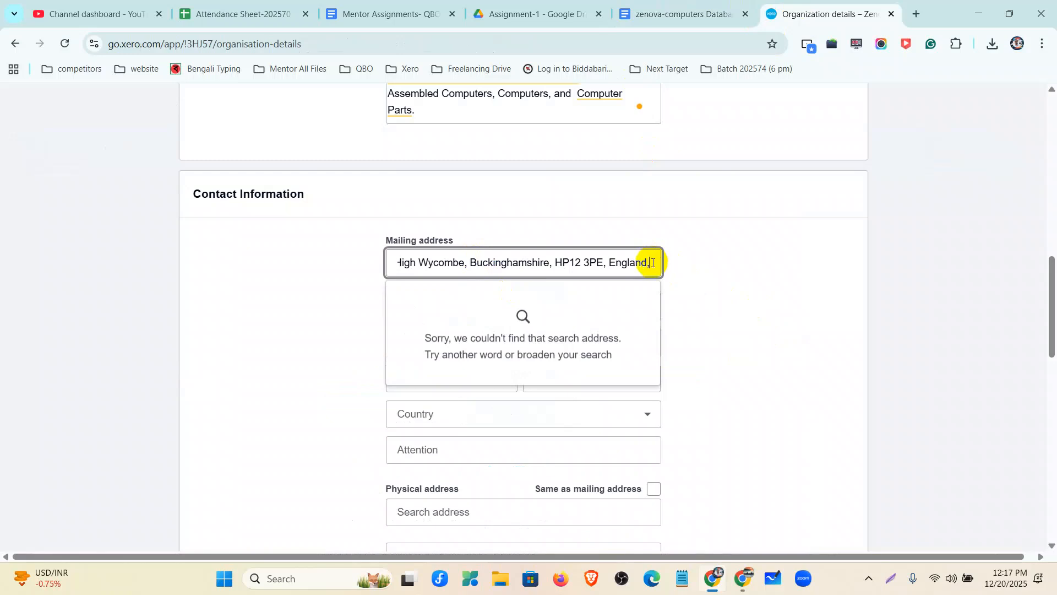
pyautogui.press('BackSpace')
pyautogui.moveTo(629, 264); pyautogui.dragTo(610, 266)
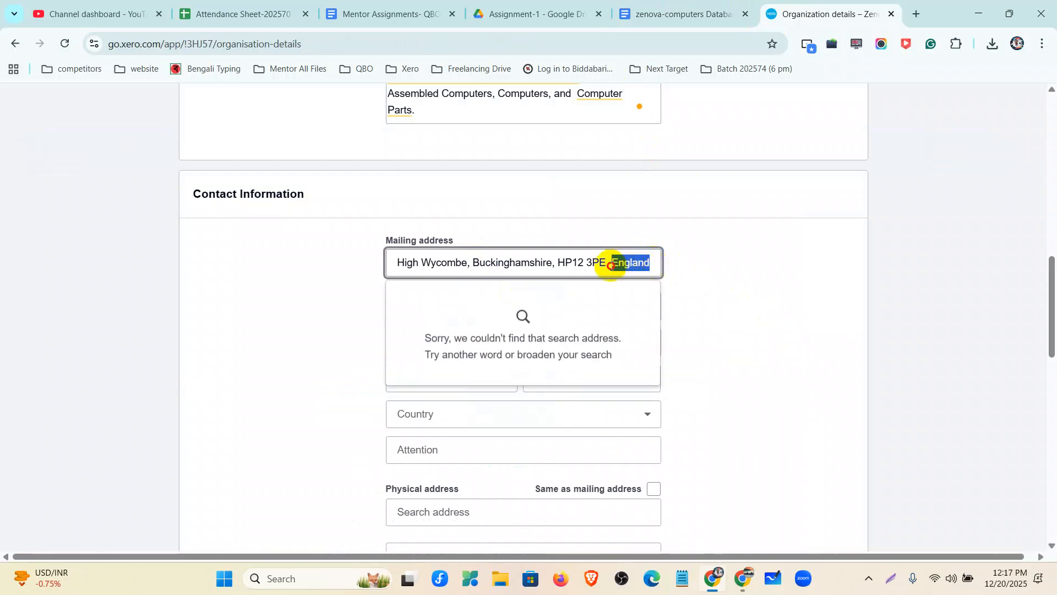
pyautogui.press('BackSpace')
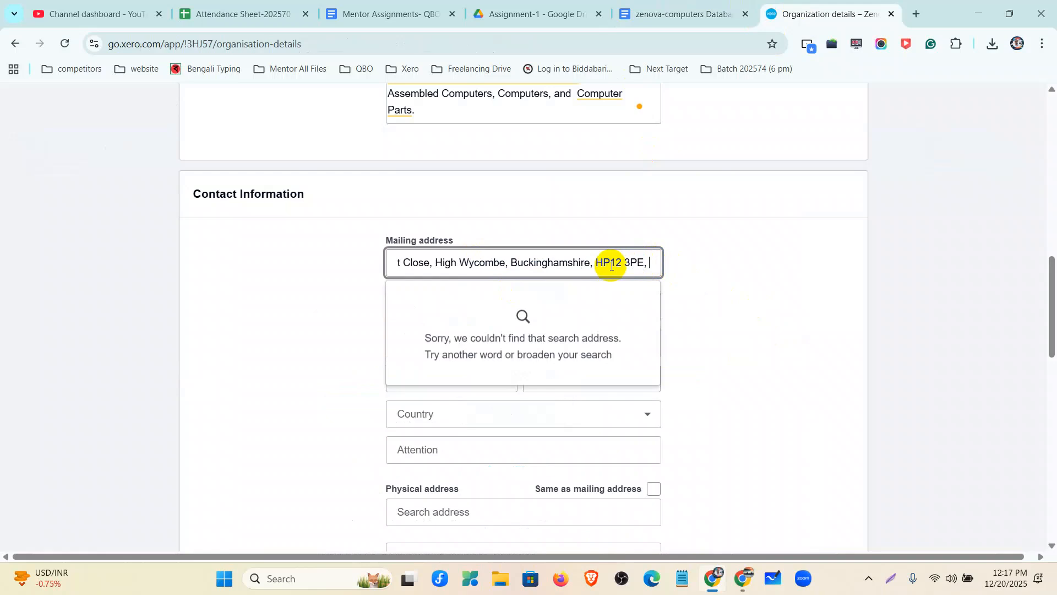
# Set the mailing address country to United Kingdom.
pyautogui.click(649, 416)
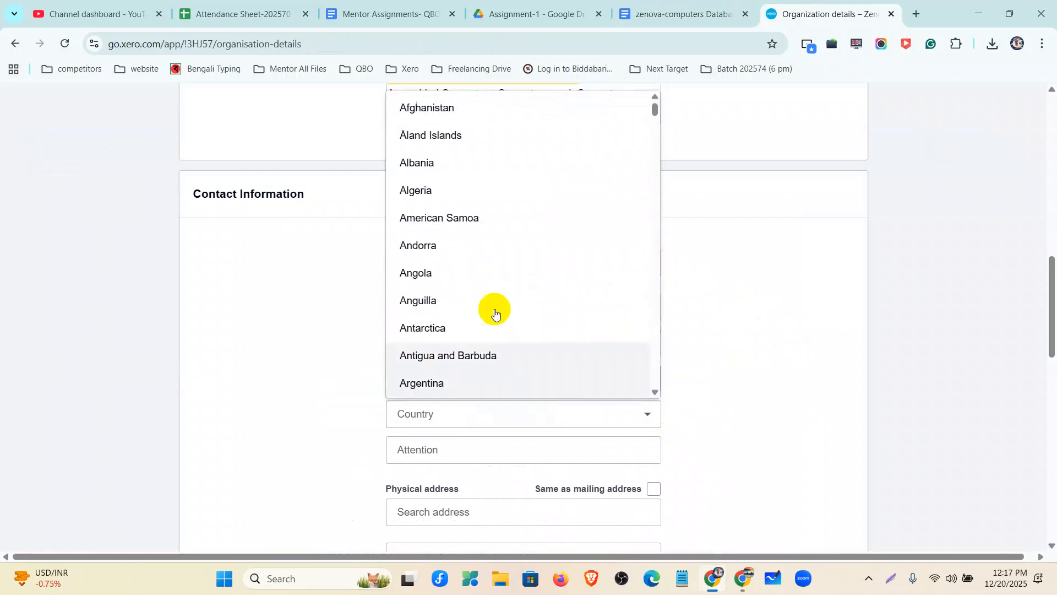
pyautogui.scroll(-3, 443, 237)
pyautogui.scroll(-12, 460, 342)
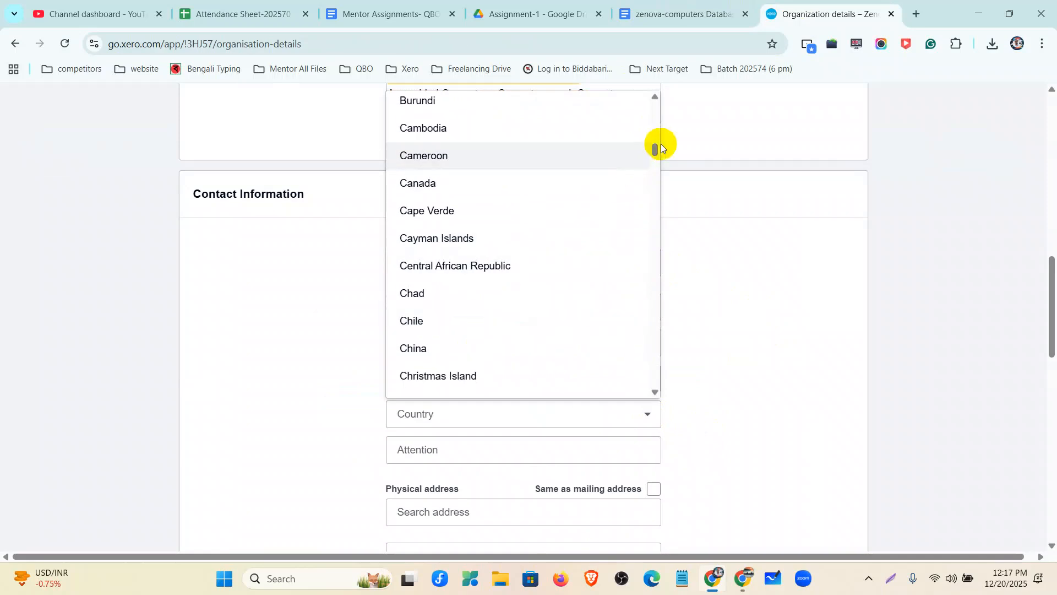
pyautogui.moveTo(655, 156); pyautogui.dragTo(663, 372)
pyautogui.click(504, 314)
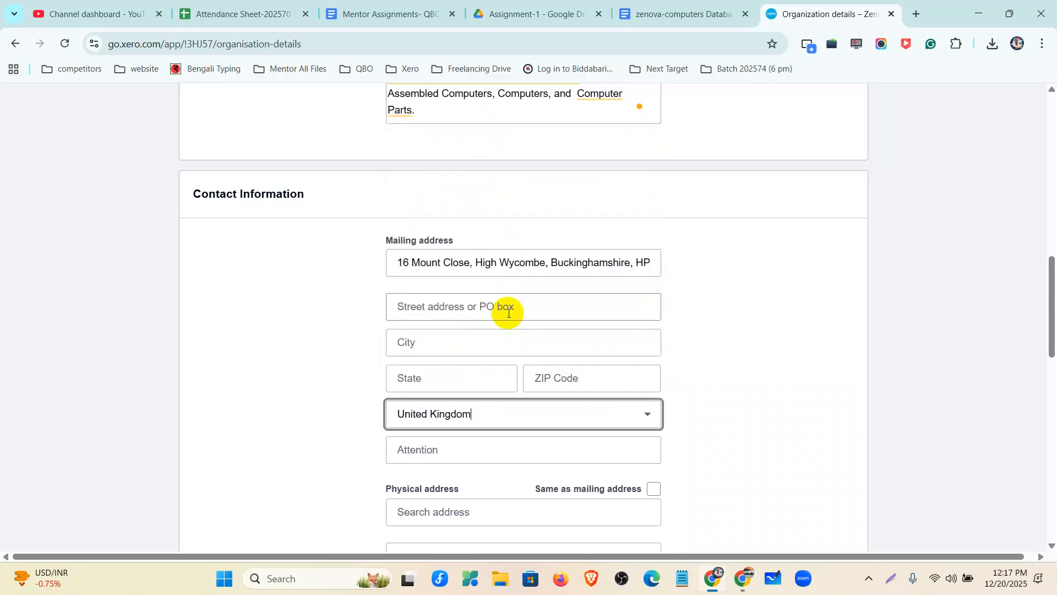
# Fill in the mailing address fields from the saved suggestion matching the company's address, and clear the address search text.
pyautogui.click(482, 378)
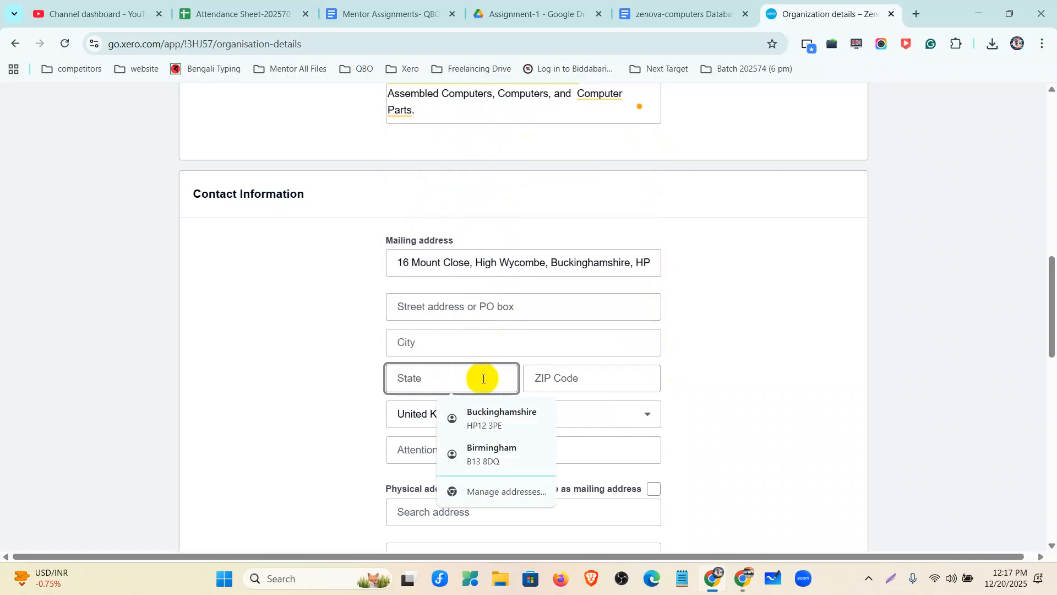
pyautogui.click(490, 414)
pyautogui.click(472, 263)
pyautogui.hotkey('ctrl', 'a')
pyautogui.press('BackSpace')
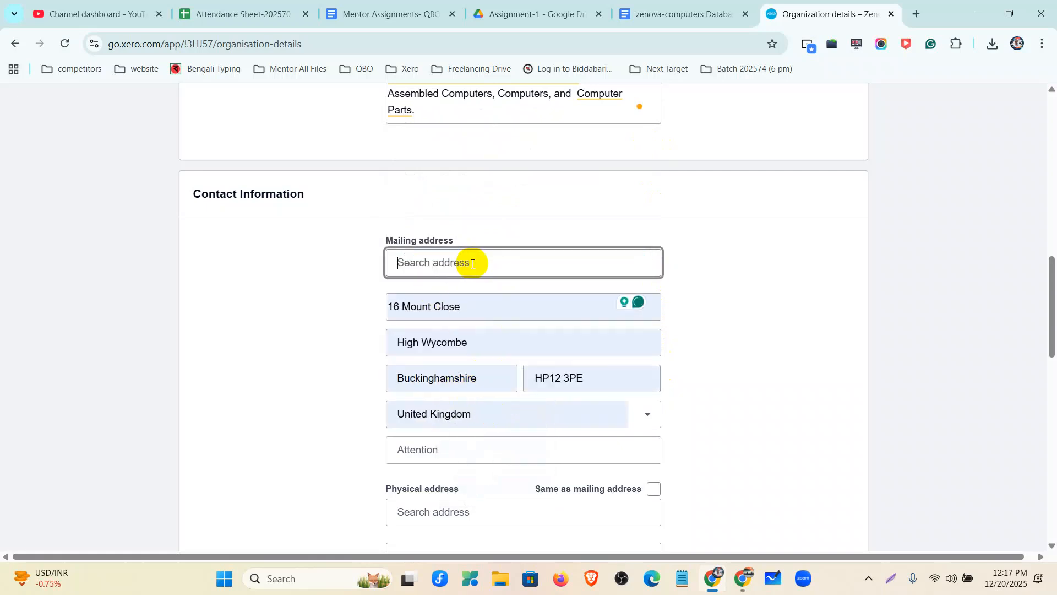
pyautogui.click(693, 350)
# Set the physical address to be the same as the mailing address.
pyautogui.scroll(-4, 677, 355)
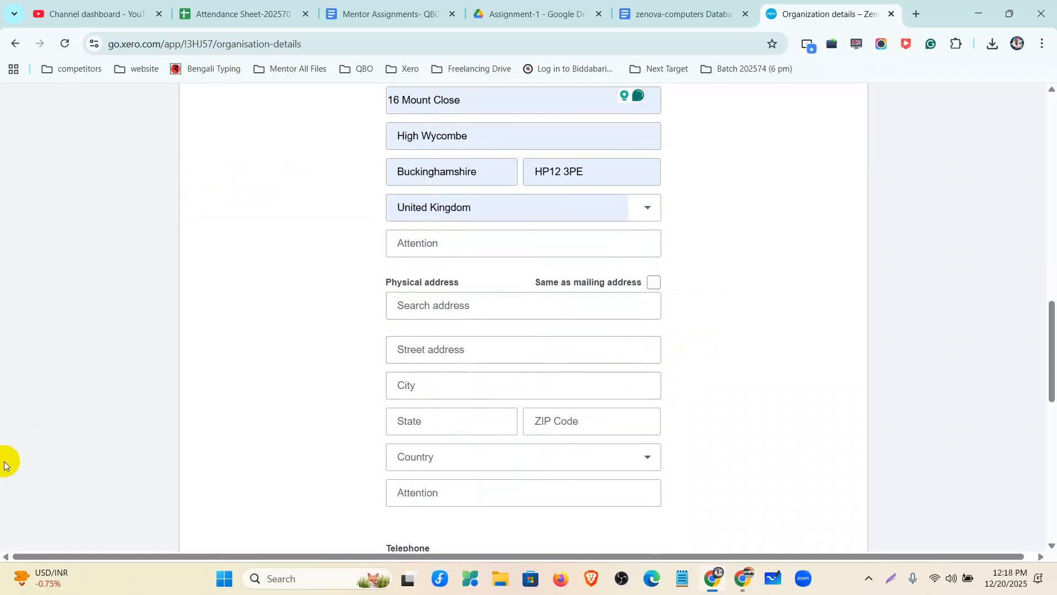
pyautogui.click(652, 283)
pyautogui.scroll(-5, 550, 300)
pyautogui.scroll(3, 550, 300)
# Enter the company's phone number from the zenova-computers Database document as the Mobile number in Xero, without its +44 prefix.
pyautogui.click(498, 200)
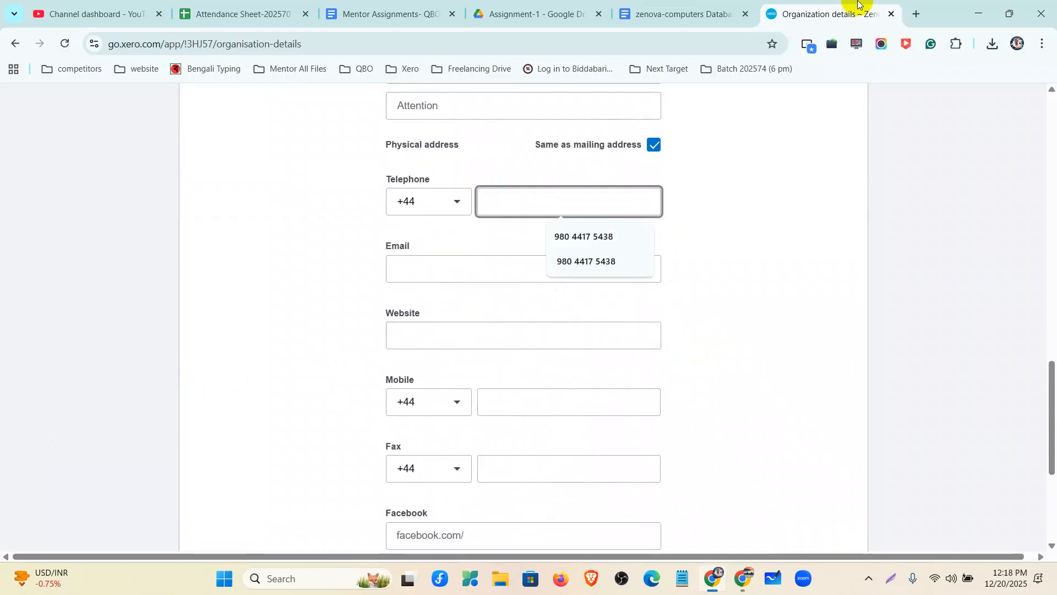
pyautogui.click(642, 14)
pyautogui.scroll(-1, 463, 386)
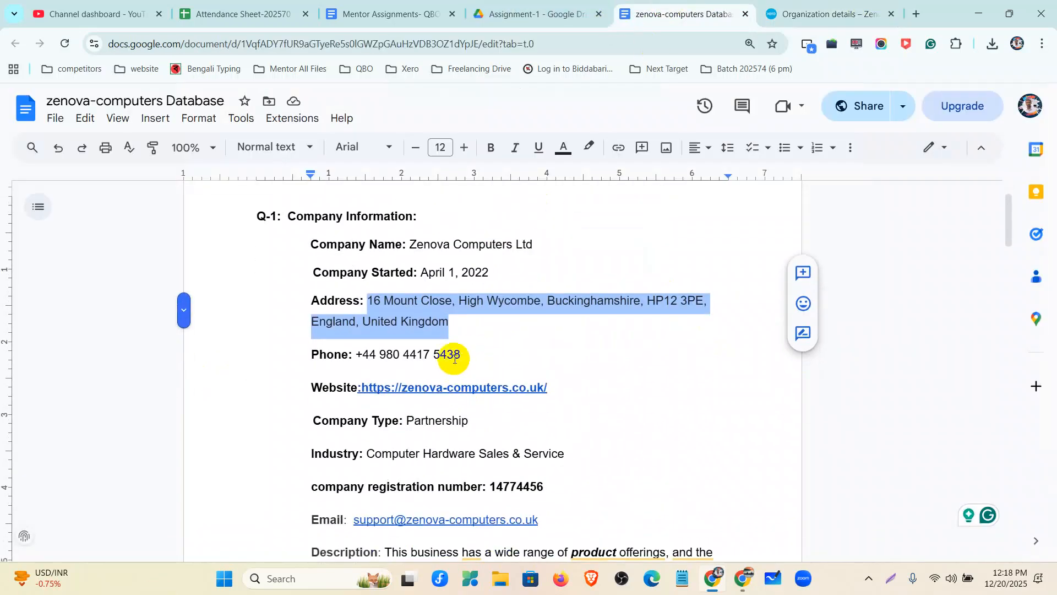
pyautogui.click(457, 355)
pyautogui.moveTo(456, 355); pyautogui.dragTo(359, 355)
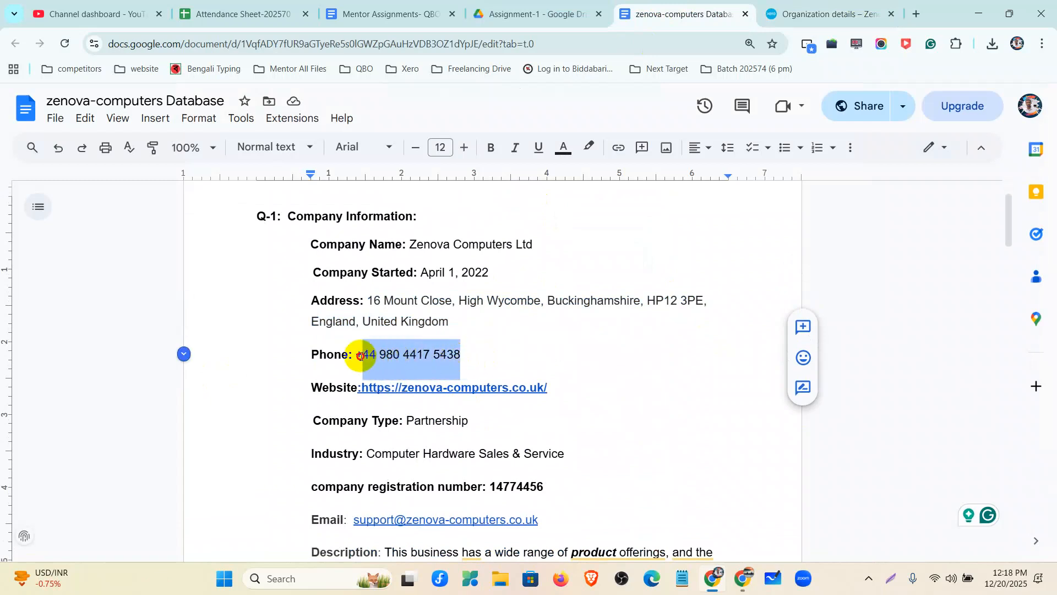
pyautogui.click(801, 13)
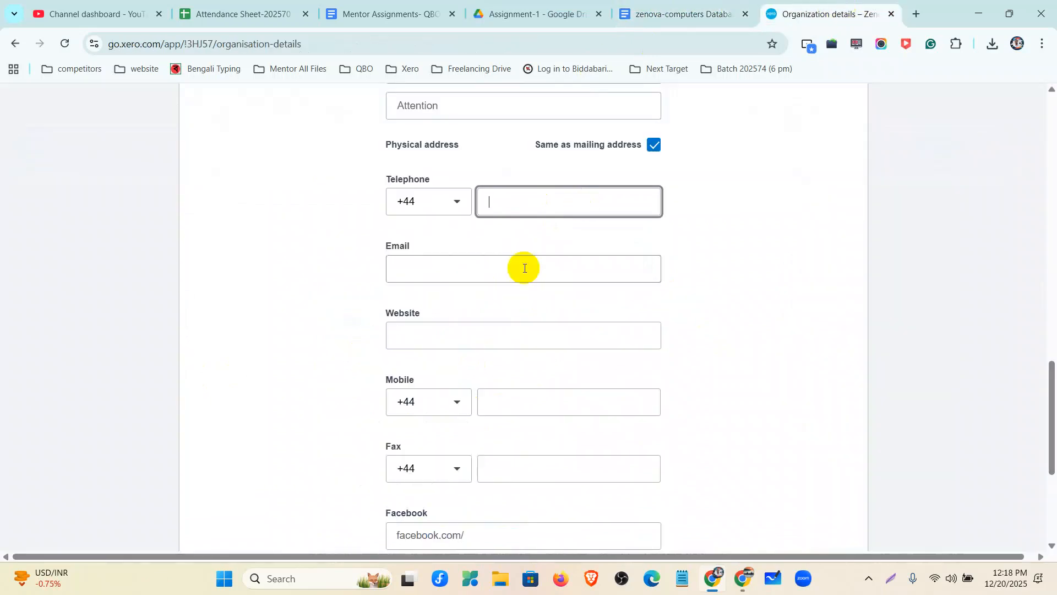
pyautogui.click(510, 407)
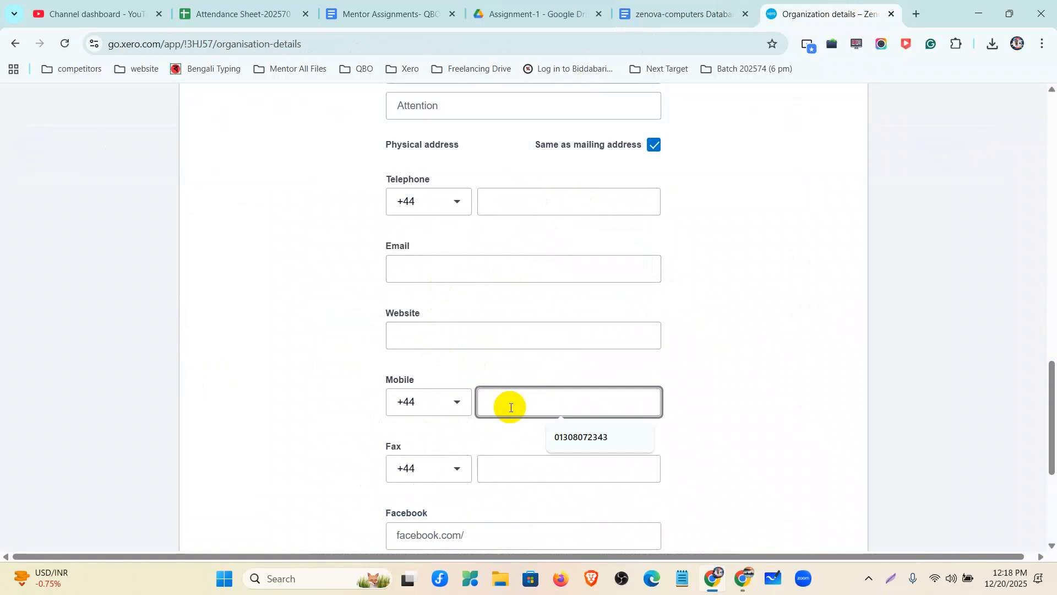
pyautogui.hotkey('ctrl', 'v')
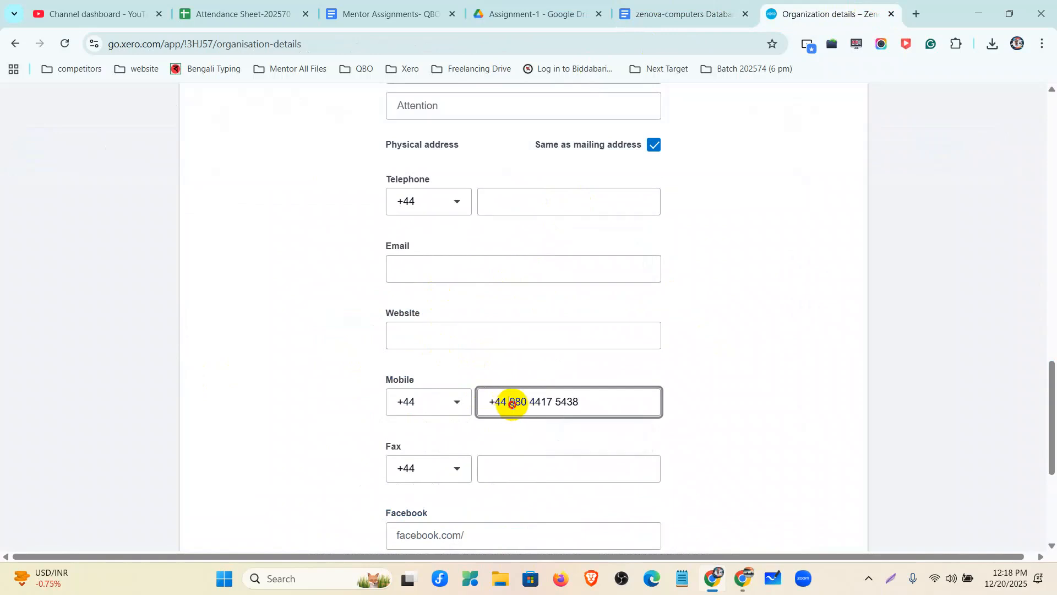
pyautogui.moveTo(512, 404); pyautogui.dragTo(475, 405)
pyautogui.press('BackSpace')
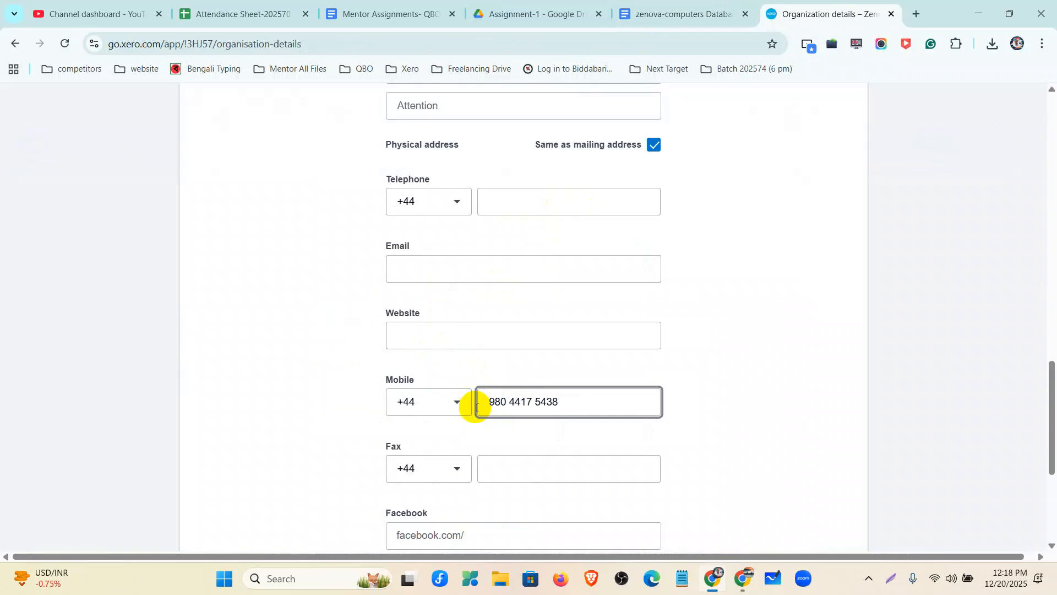
pyautogui.click(751, 398)
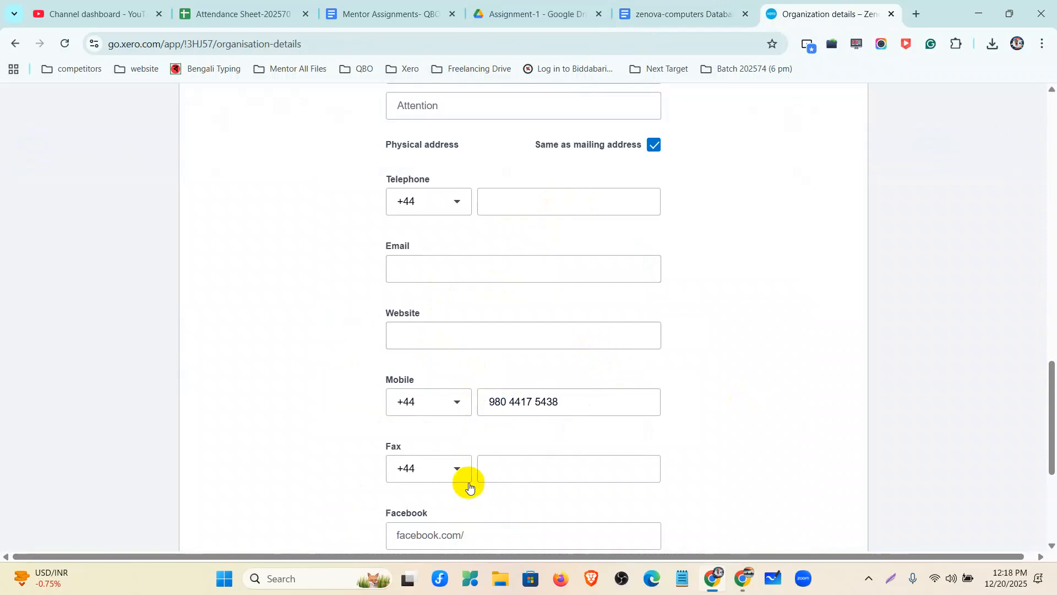
# Check the website entry in the zenova-computers Database document, and look over the remaining contact and social media fields in Xero.
pyautogui.click(697, 13)
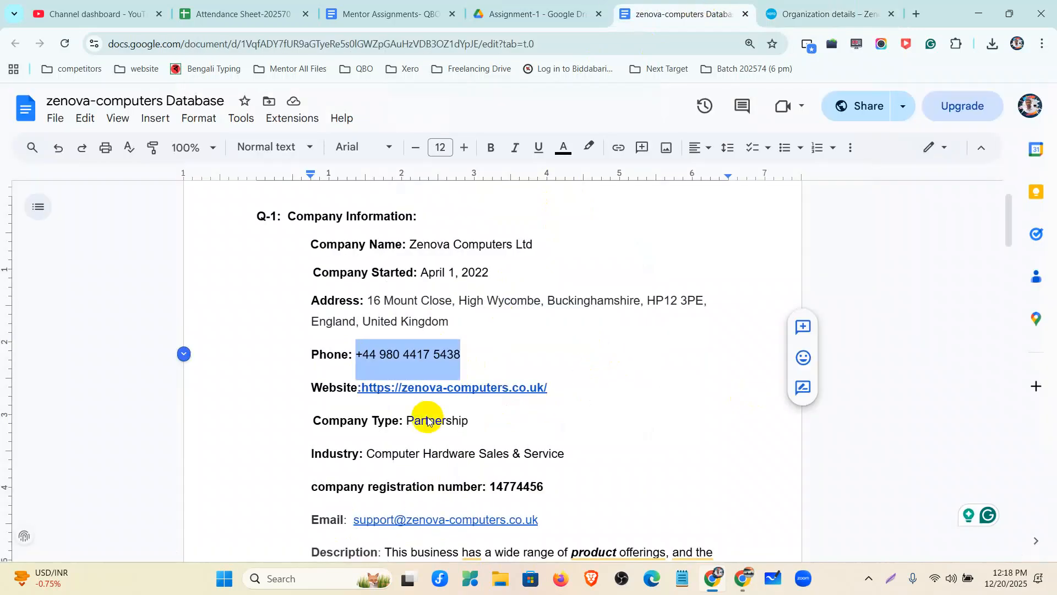
pyautogui.click(431, 387)
pyautogui.click(529, 415)
pyautogui.click(816, 3)
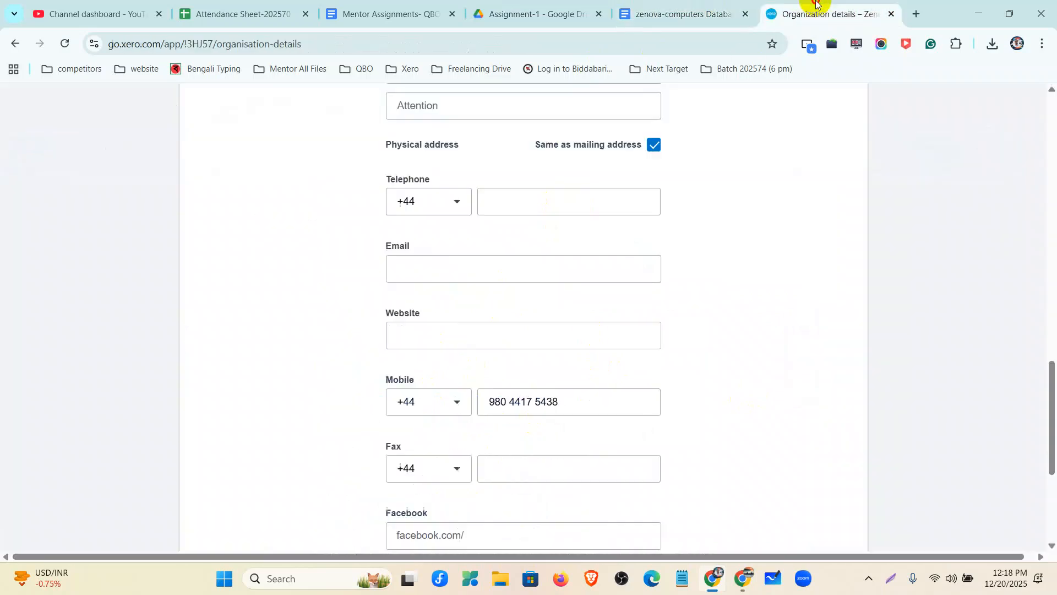
pyautogui.scroll(-4, 457, 465)
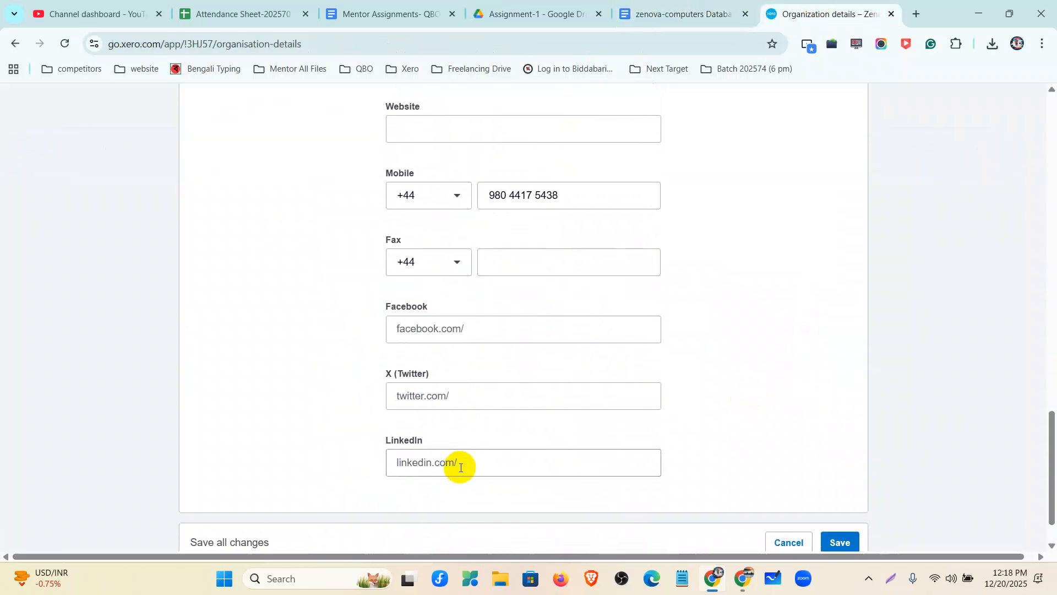
pyautogui.scroll(5, 460, 467)
pyautogui.click(436, 398)
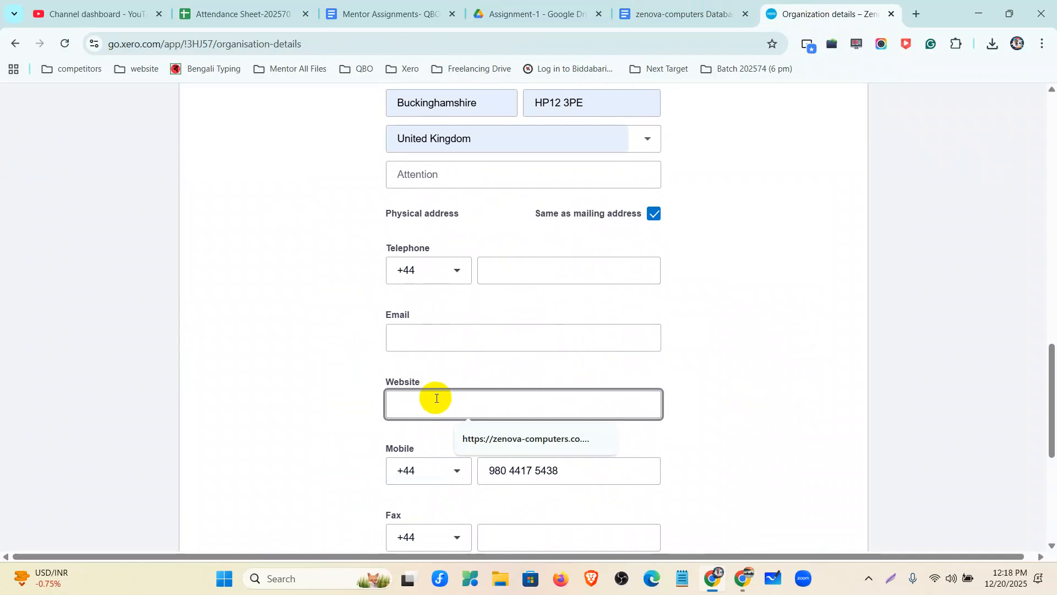
pyautogui.hotkey('ctrl', 'v')
# Copy the company's email address from the zenova-computers Database document into the Email field of Xero's organization details.
pyautogui.click(502, 336)
pyautogui.click(708, 10)
pyautogui.scroll(-1, 440, 410)
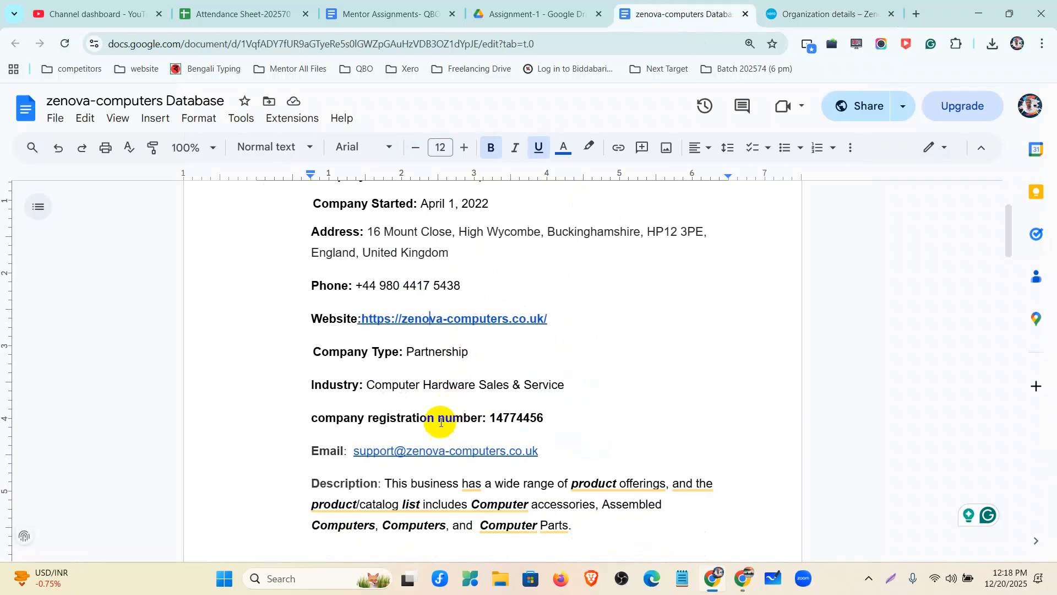
pyautogui.click(423, 449)
pyautogui.click(527, 477)
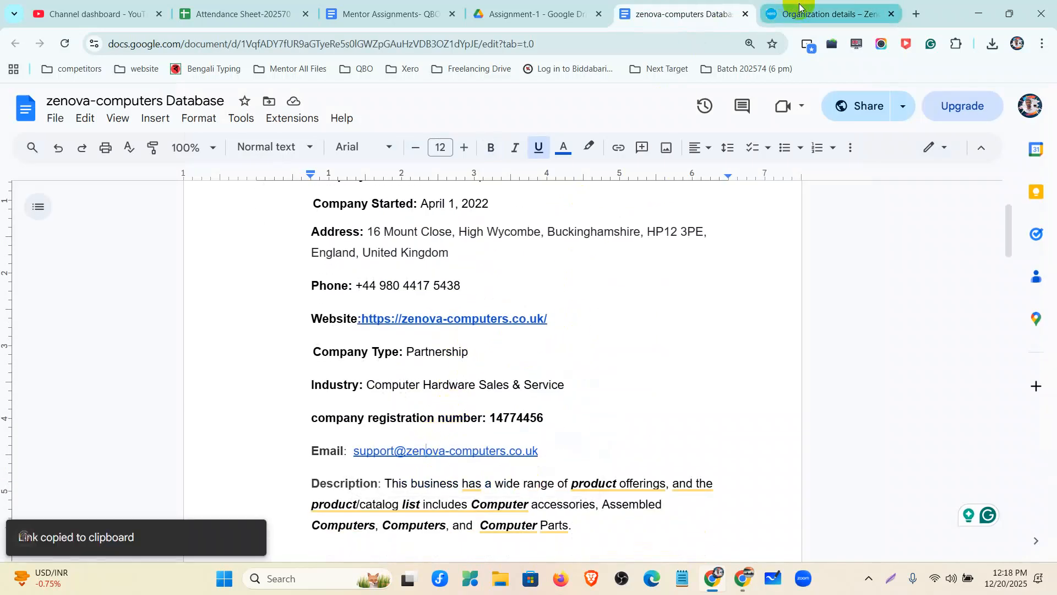
pyautogui.click(800, 7)
pyautogui.hotkey('ctrl', 'v')
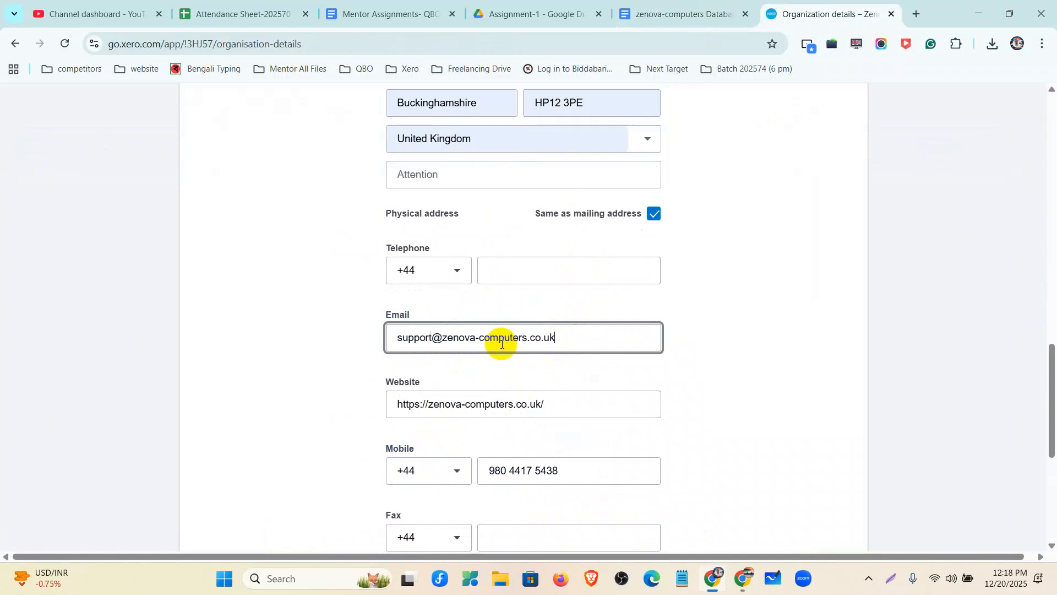
pyautogui.click(725, 365)
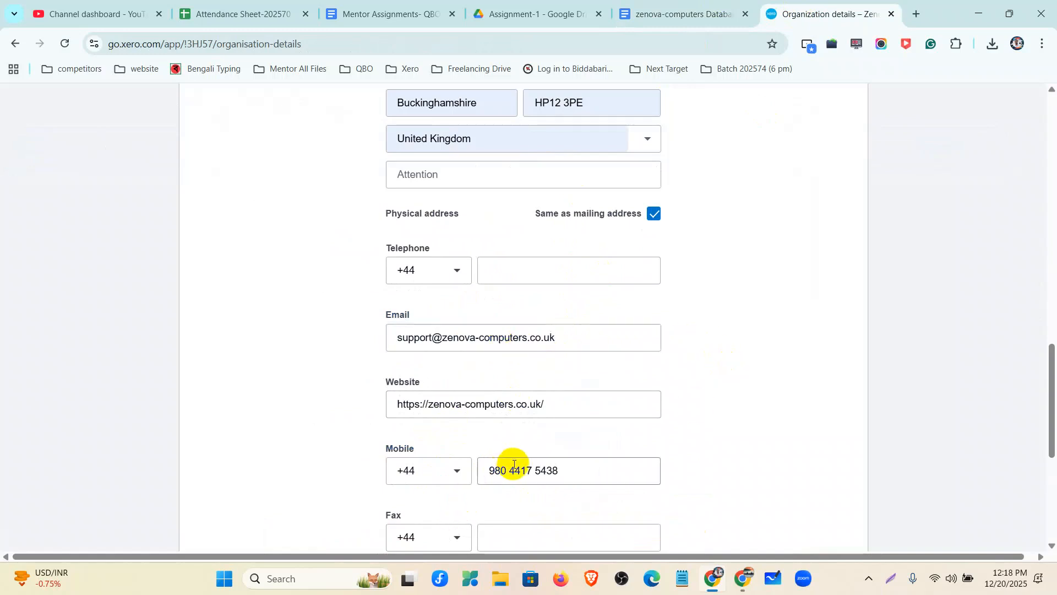
# Copy the number in the Mobile field into the Telephone field.
pyautogui.moveTo(566, 472); pyautogui.dragTo(483, 475)
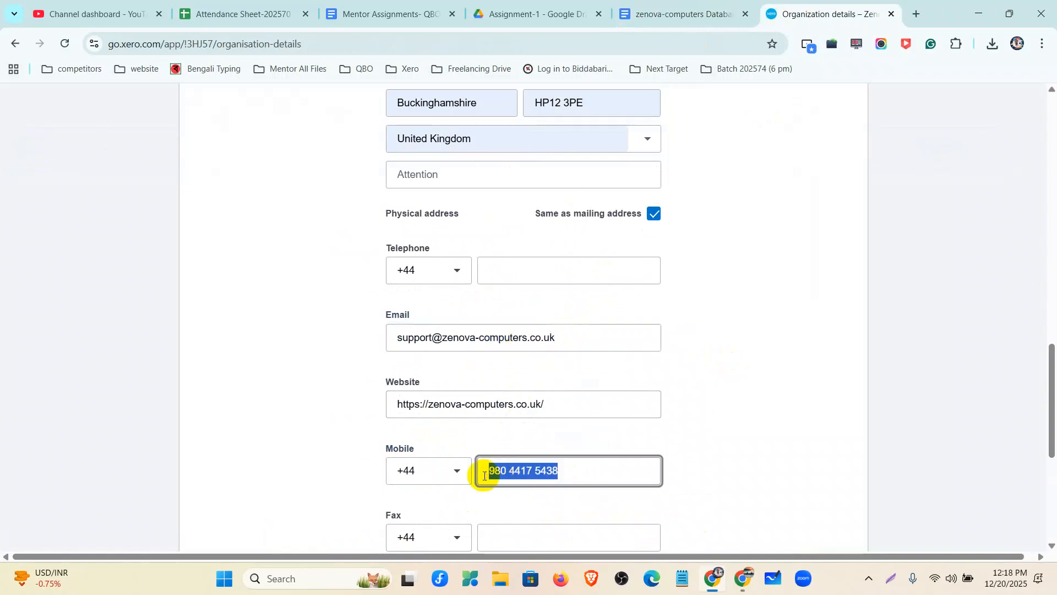
pyautogui.click(500, 268)
pyautogui.hotkey('ctrl', 'v')
pyautogui.click(745, 385)
# Look over the completed organization details, save them, and decline the browser's offer to add the email to the saved address.
pyautogui.scroll(-2, 712, 413)
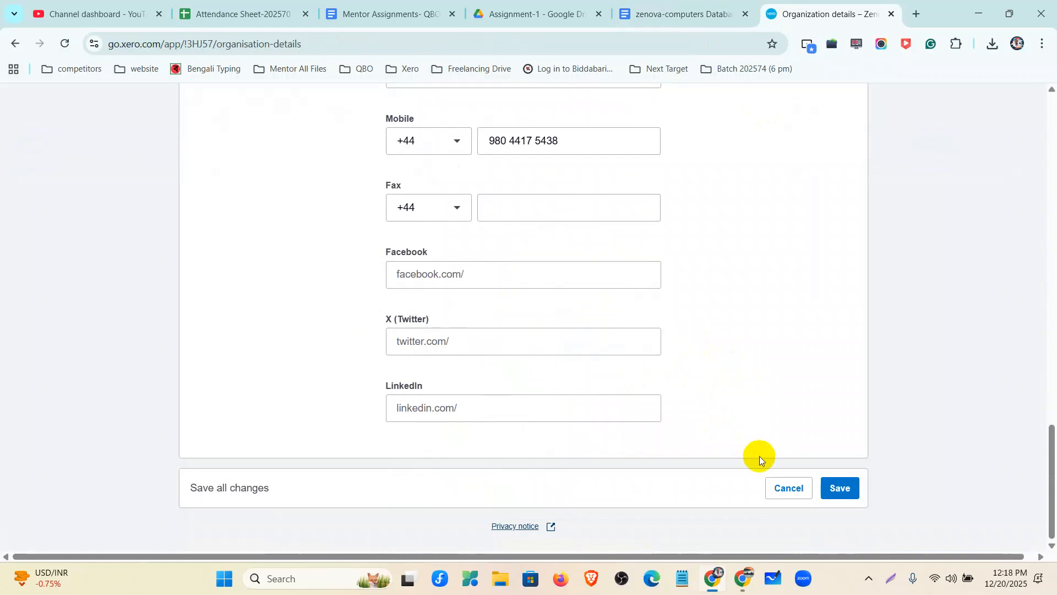
pyautogui.scroll(15, 642, 384)
pyautogui.scroll(3, 642, 385)
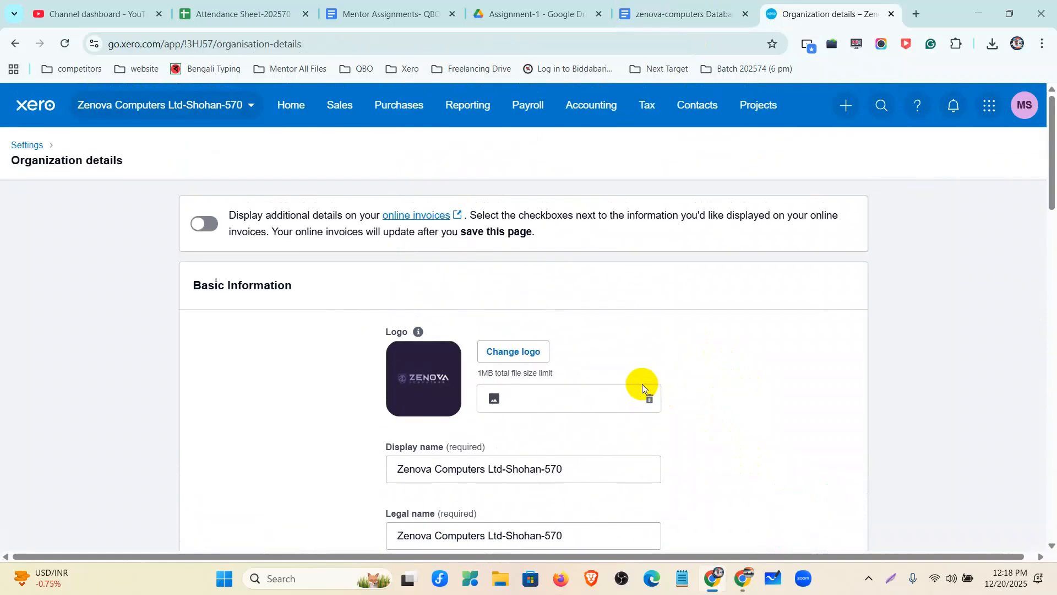
pyautogui.scroll(-20, 669, 394)
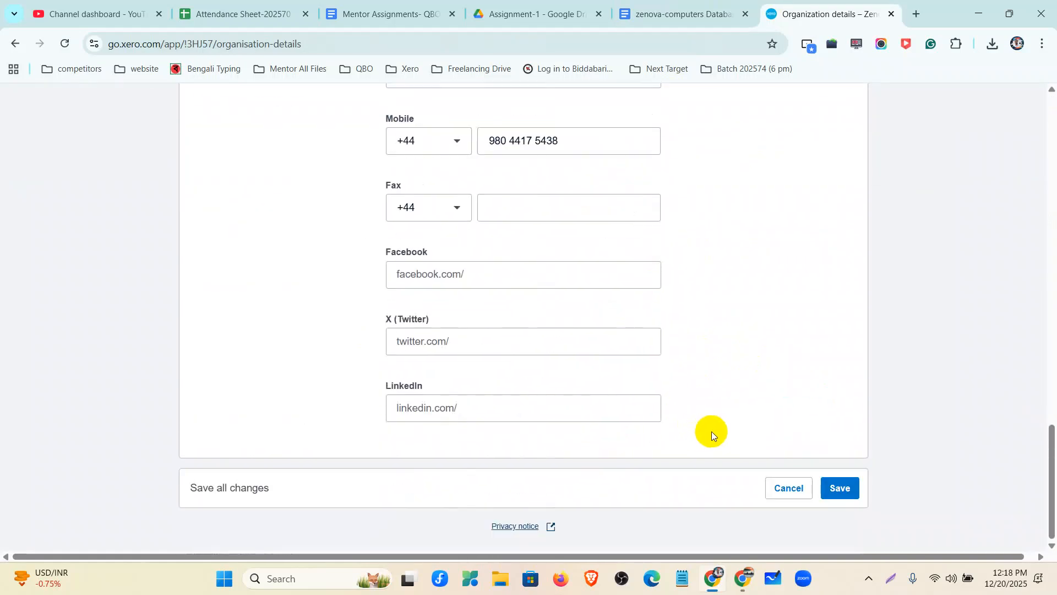
pyautogui.click(827, 488)
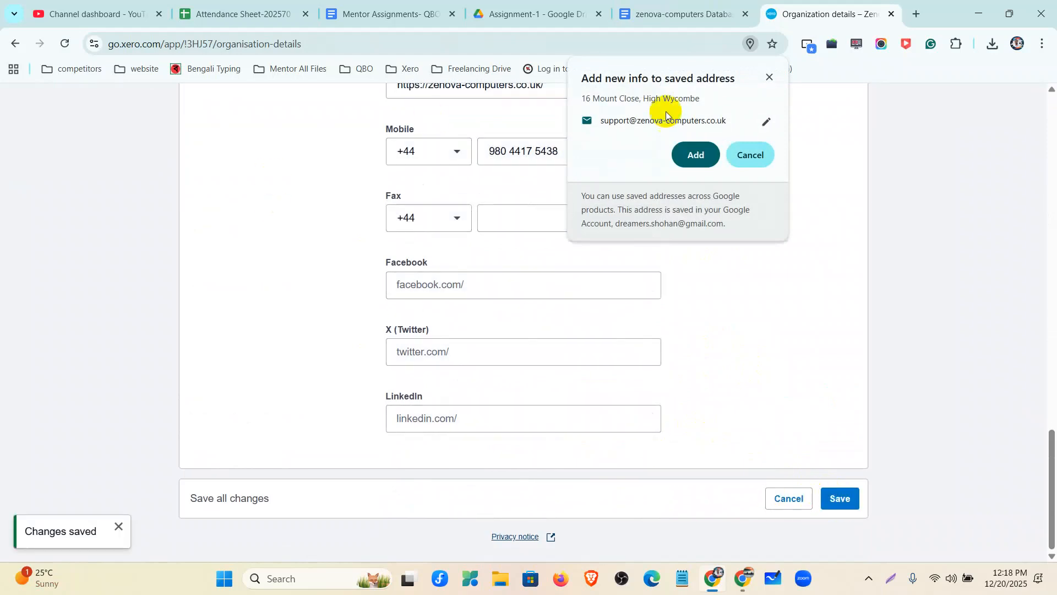
pyautogui.click(748, 159)
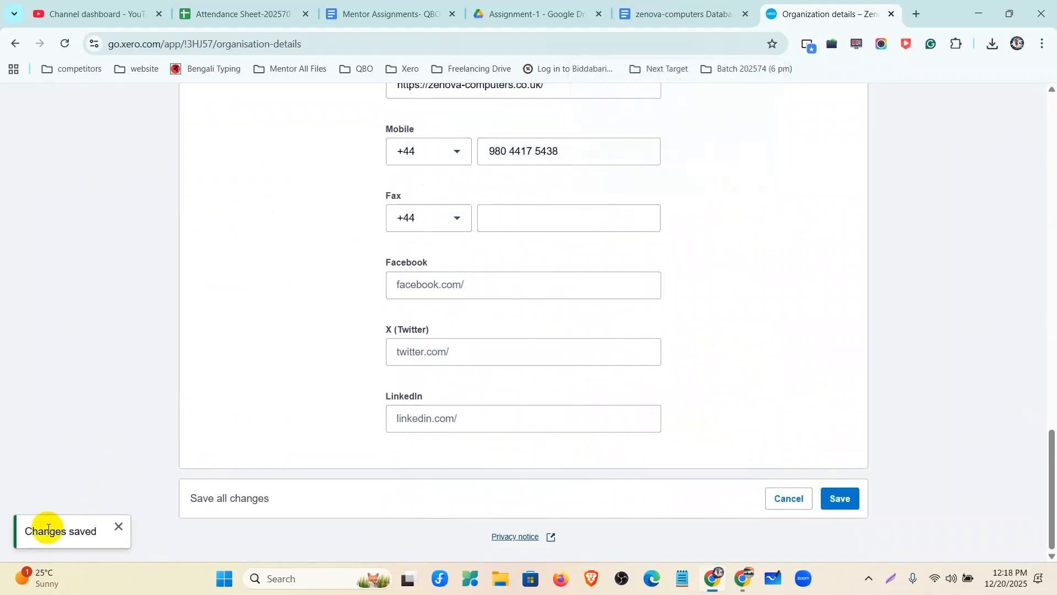
# Return to Xero's Settings overview and check the company settings task of Xero-Assignment-01 in the Mentor Assignments document.
pyautogui.scroll(9, 503, 407)
pyautogui.scroll(10, 500, 391)
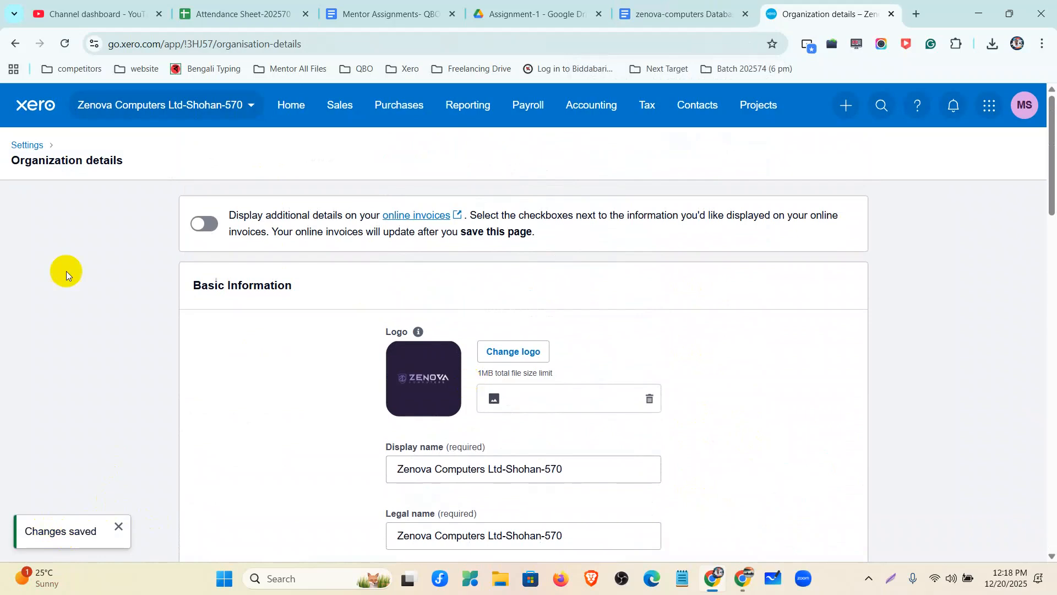
pyautogui.click(25, 145)
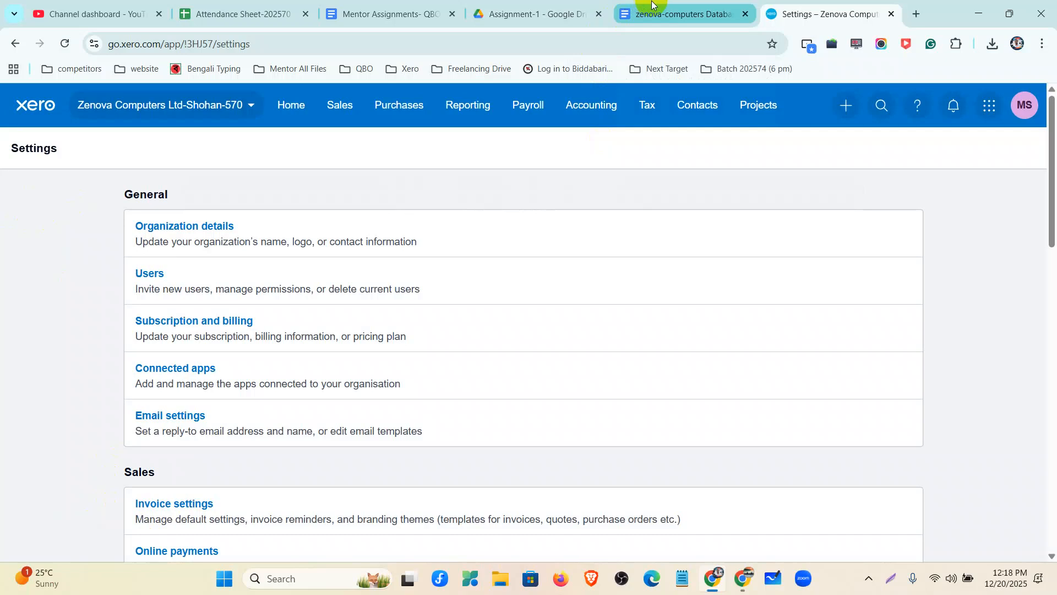
pyautogui.click(660, 12)
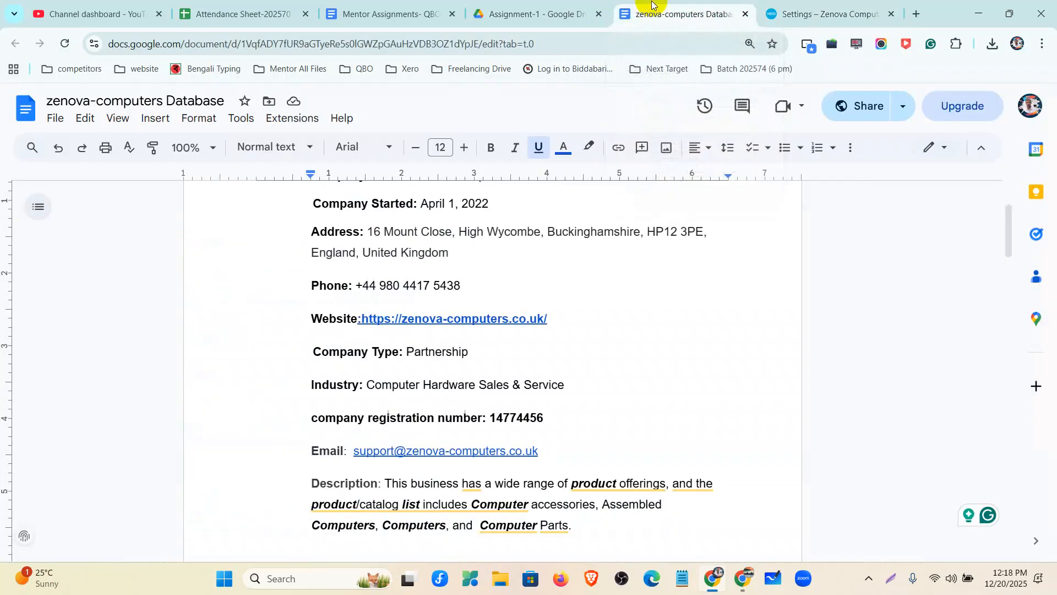
pyautogui.click(402, 12)
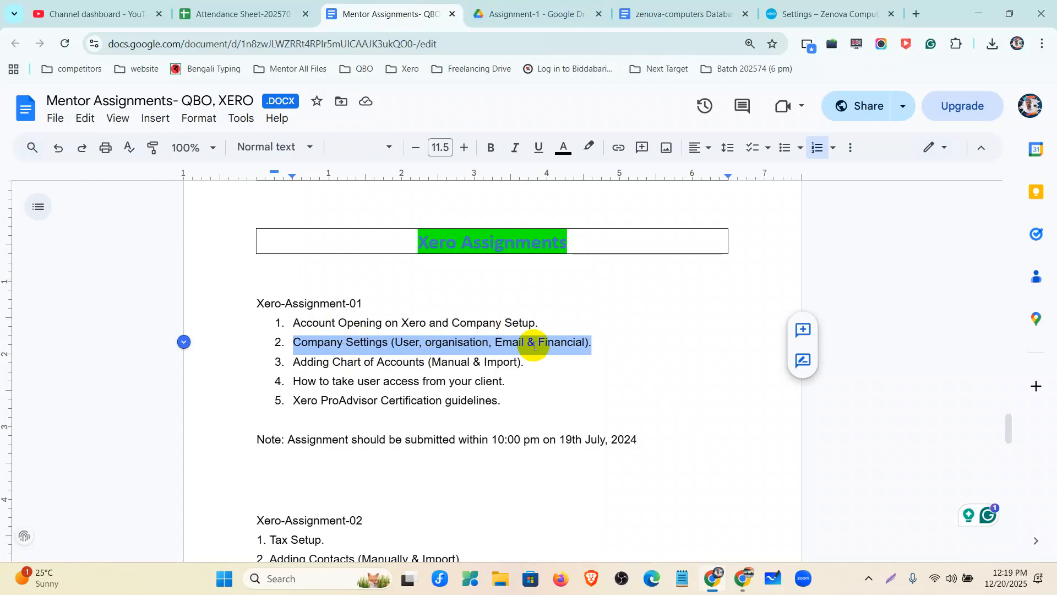
pyautogui.click(793, 13)
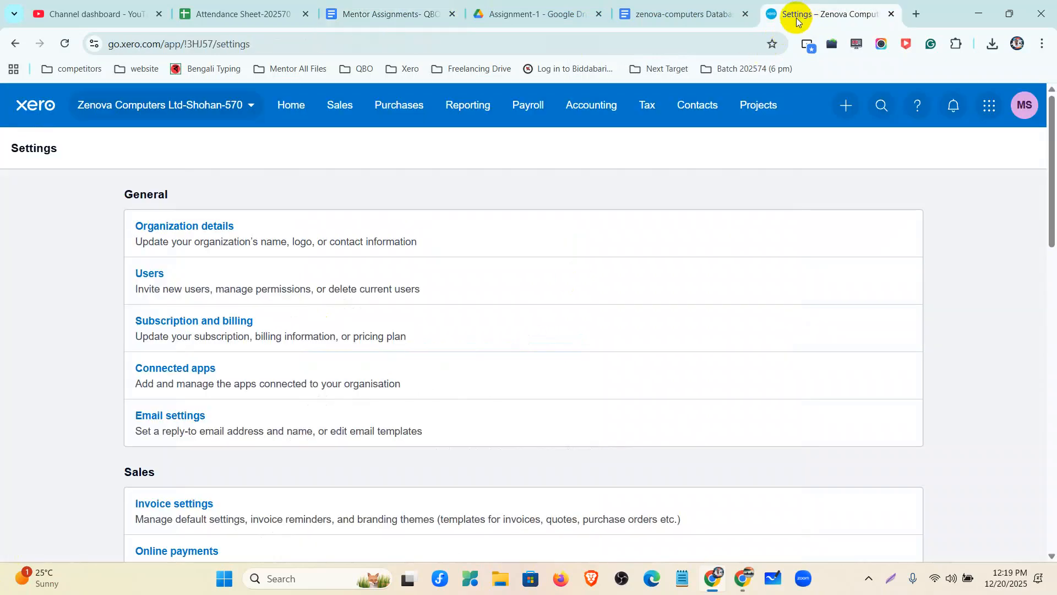
# Open the organization's Financial settings from Xero's Settings overview.
pyautogui.scroll(-3, 201, 217)
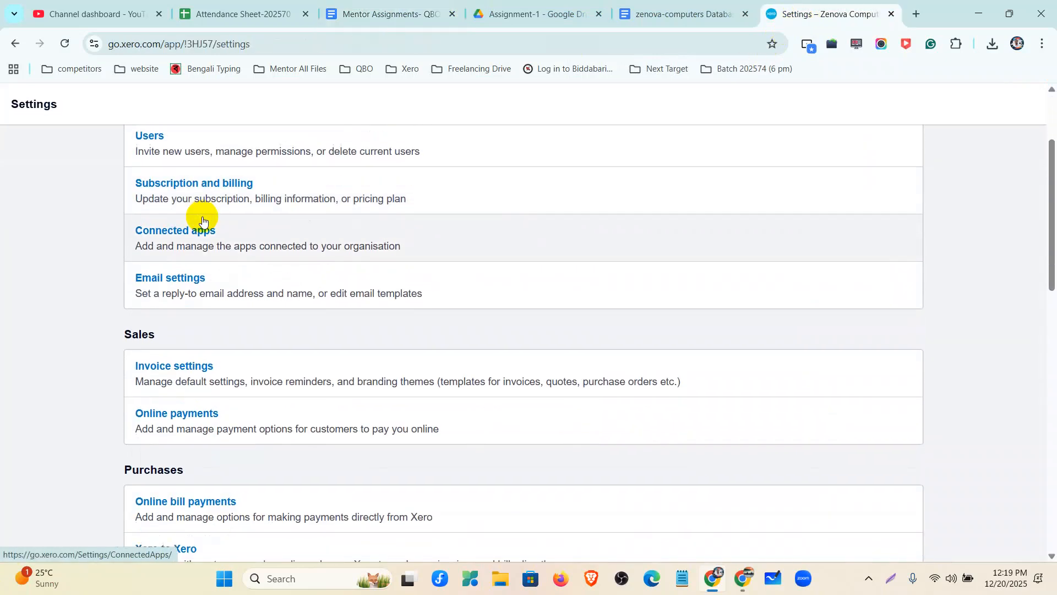
pyautogui.scroll(-4, 180, 380)
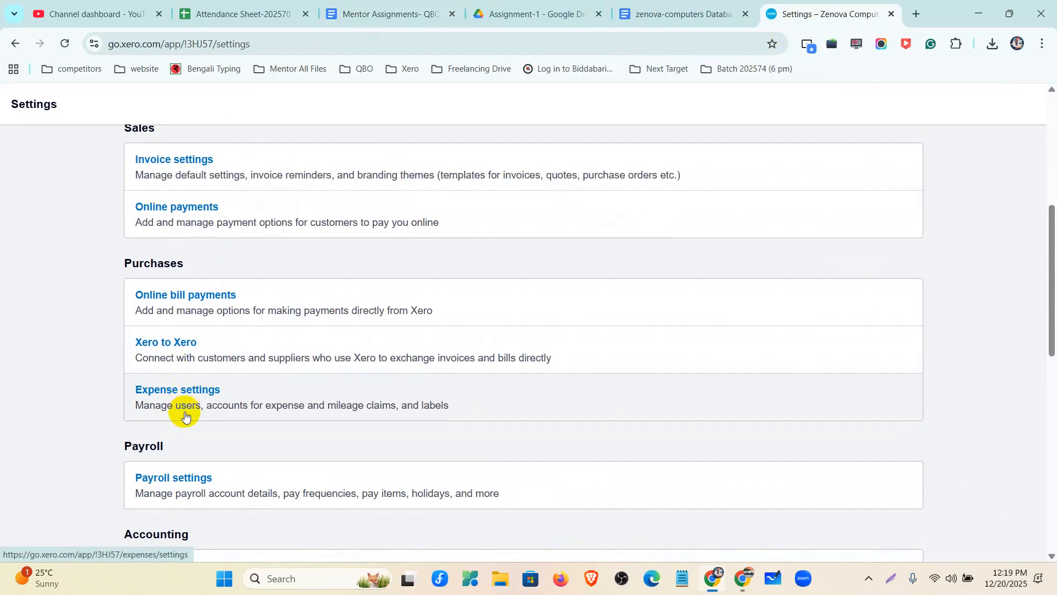
pyautogui.scroll(-3, 184, 412)
pyautogui.scroll(-1, 183, 411)
pyautogui.click(171, 369)
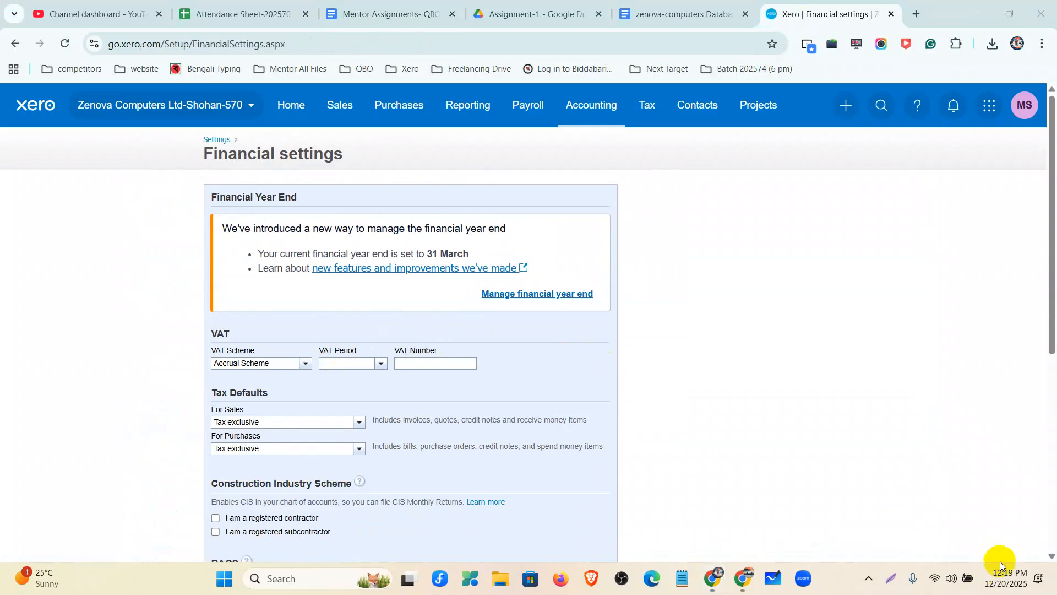
# Set the VAT scheme to Cash Scheme and the VAT period to Quarterly.
pyautogui.scroll(-1, 160, 309)
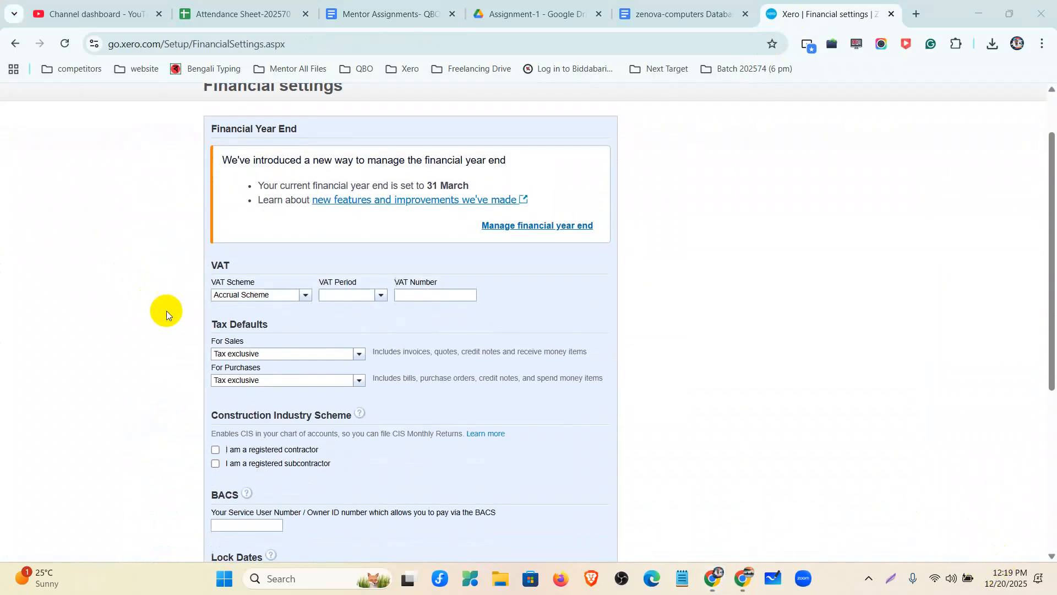
pyautogui.click(304, 295)
pyautogui.click(267, 324)
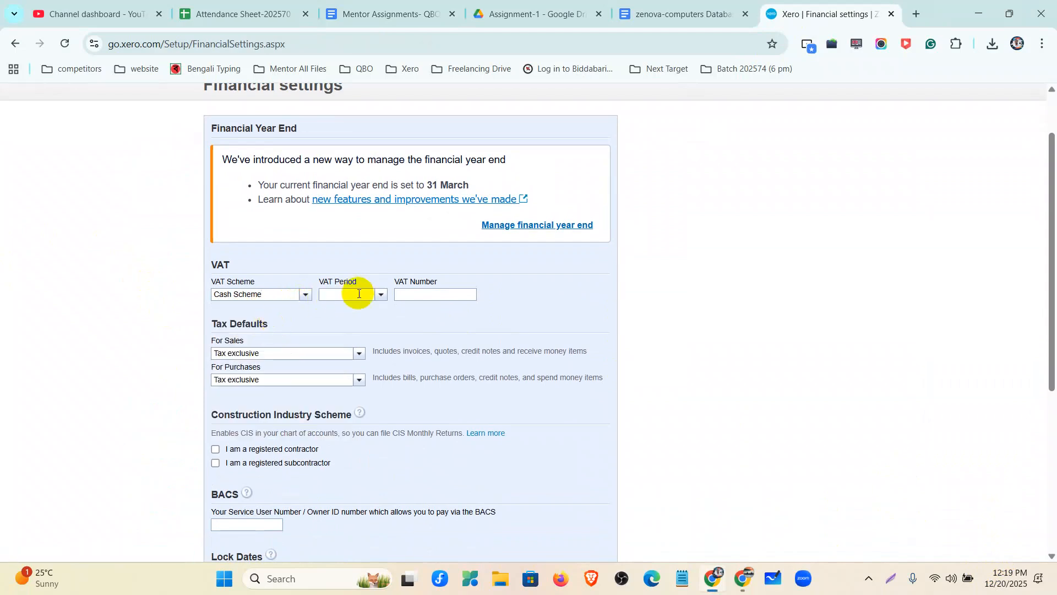
pyautogui.click(380, 294)
pyautogui.click(362, 322)
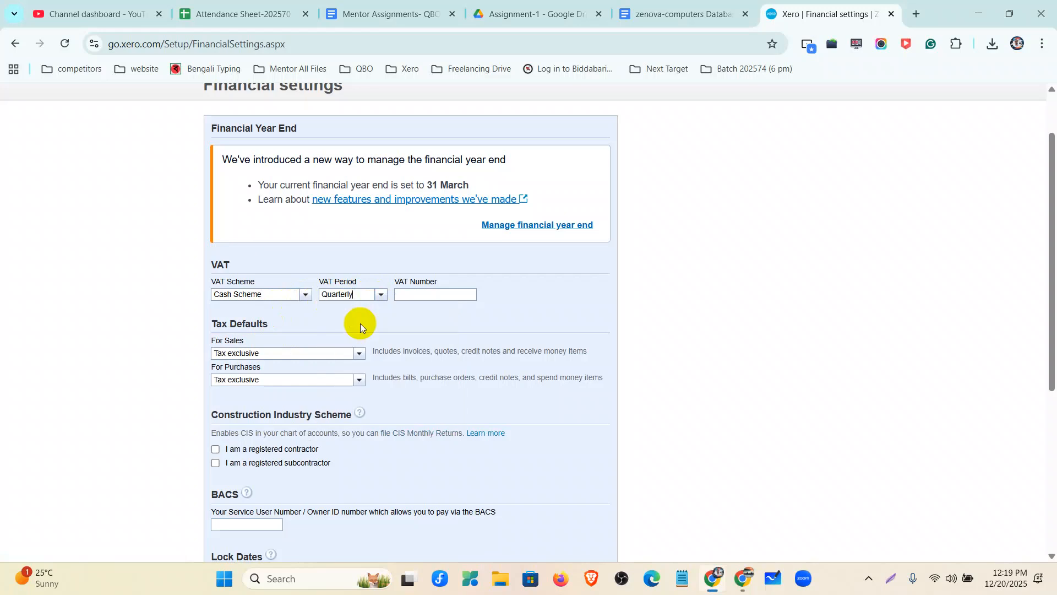
# Enlarge the page and choose Tax exclusive as the tax default for sales.
pyautogui.hotkey('ctrl', '+')
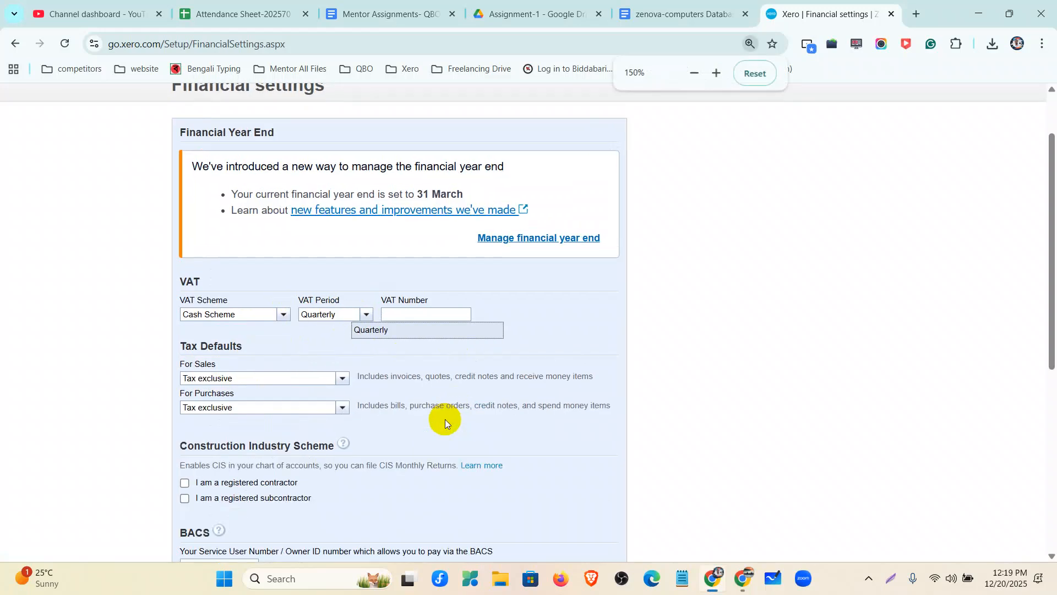
pyautogui.scroll(-2, 330, 408)
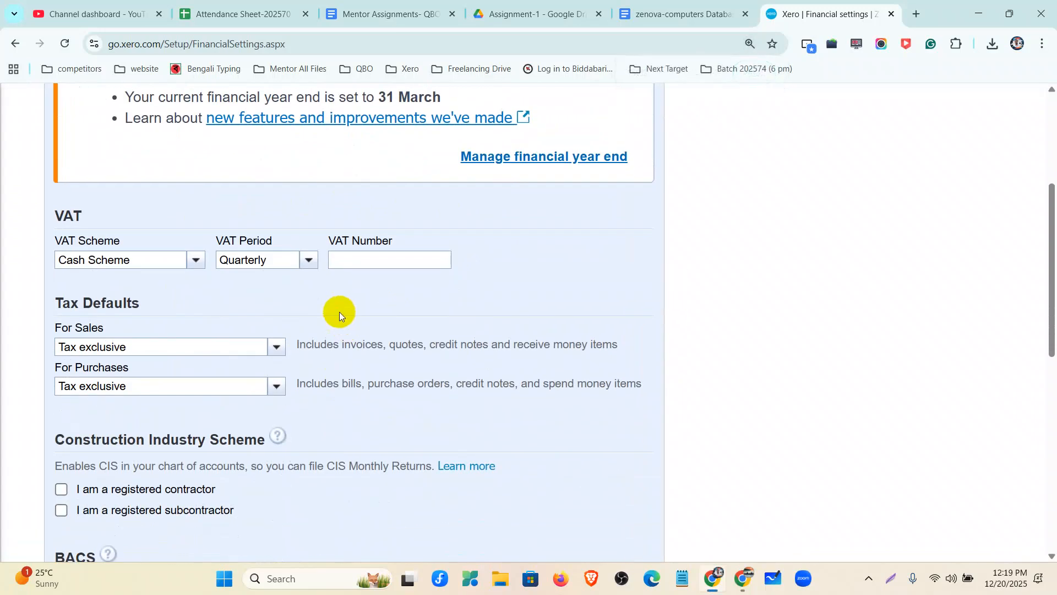
pyautogui.scroll(-2, 259, 300)
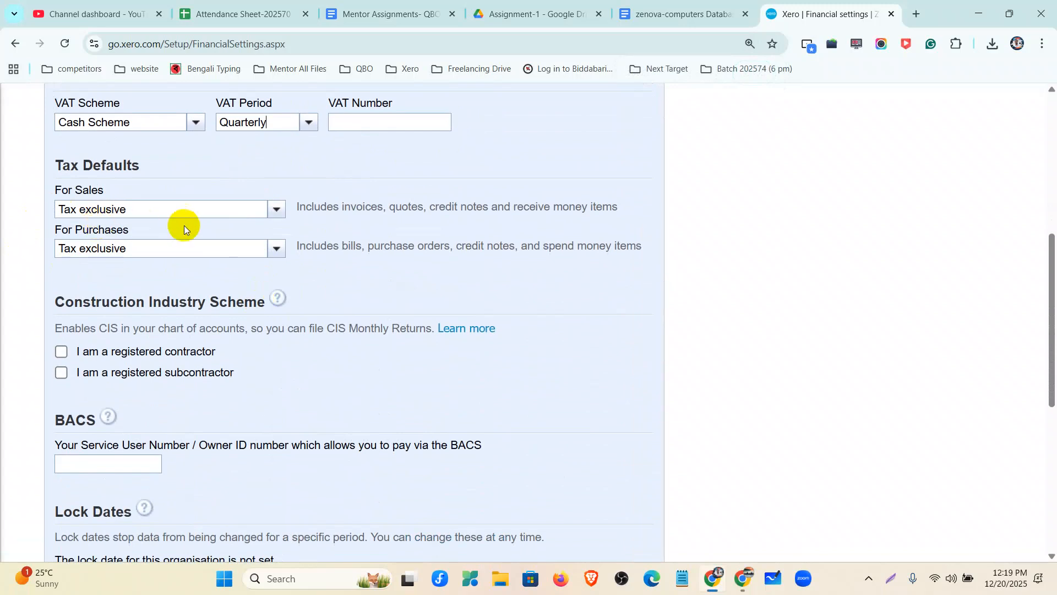
pyautogui.click(277, 211)
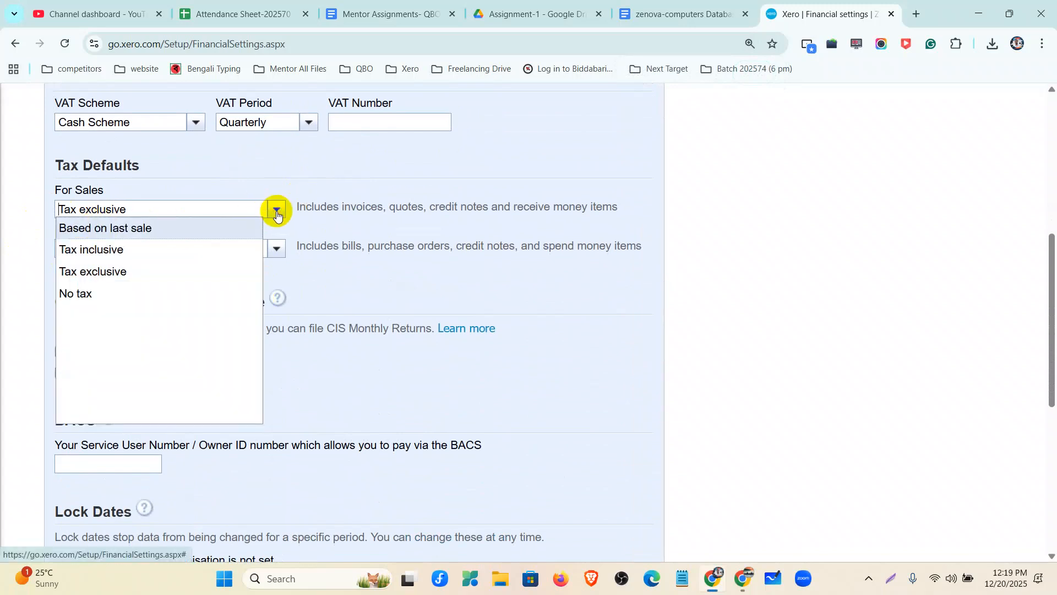
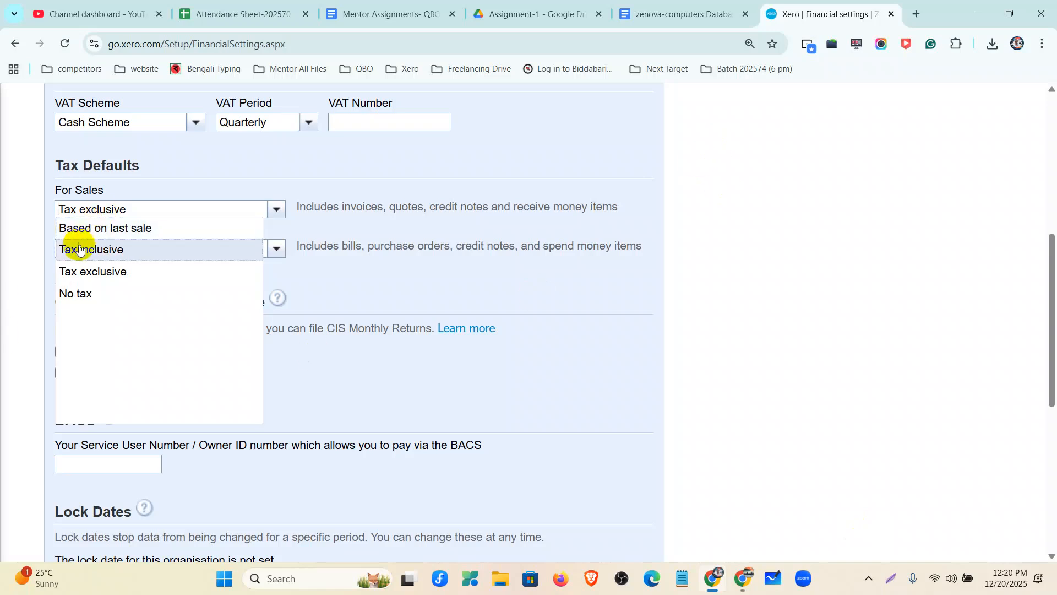
pyautogui.click(91, 275)
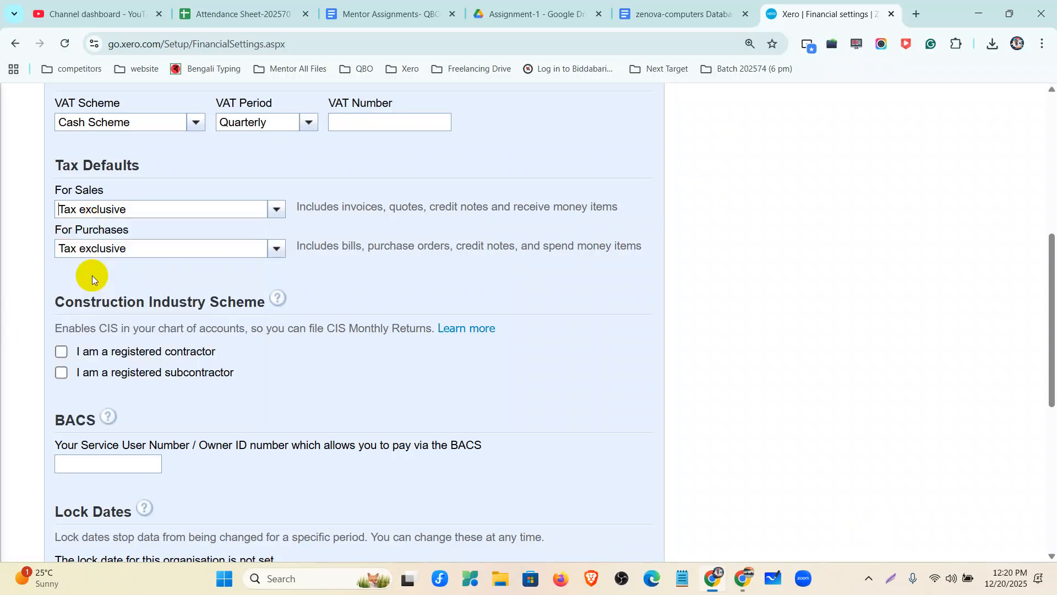
# Review what the sales and purchases tax defaults cover, and examine the Construction Industry Scheme, BACS, lock date and time zone settings.
pyautogui.moveTo(108, 193); pyautogui.dragTo(60, 193)
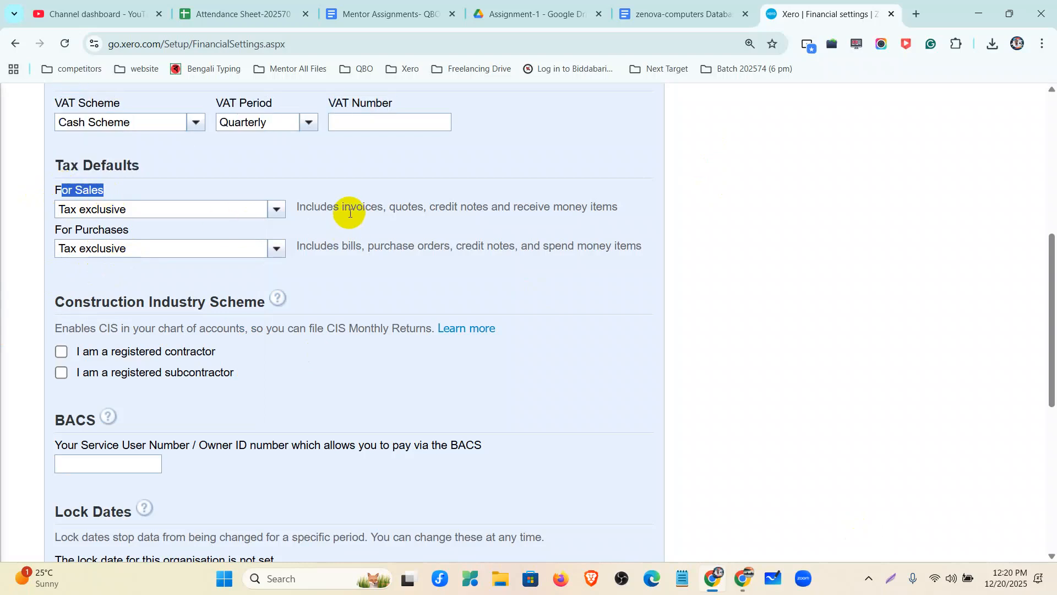
pyautogui.moveTo(342, 211); pyautogui.dragTo(588, 218)
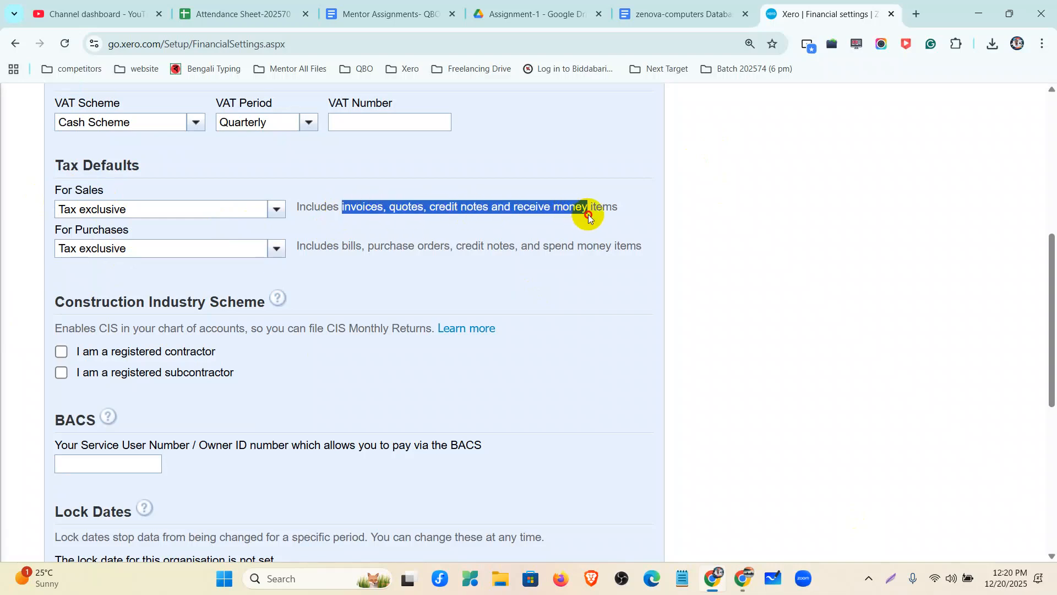
pyautogui.moveTo(71, 230); pyautogui.dragTo(137, 233)
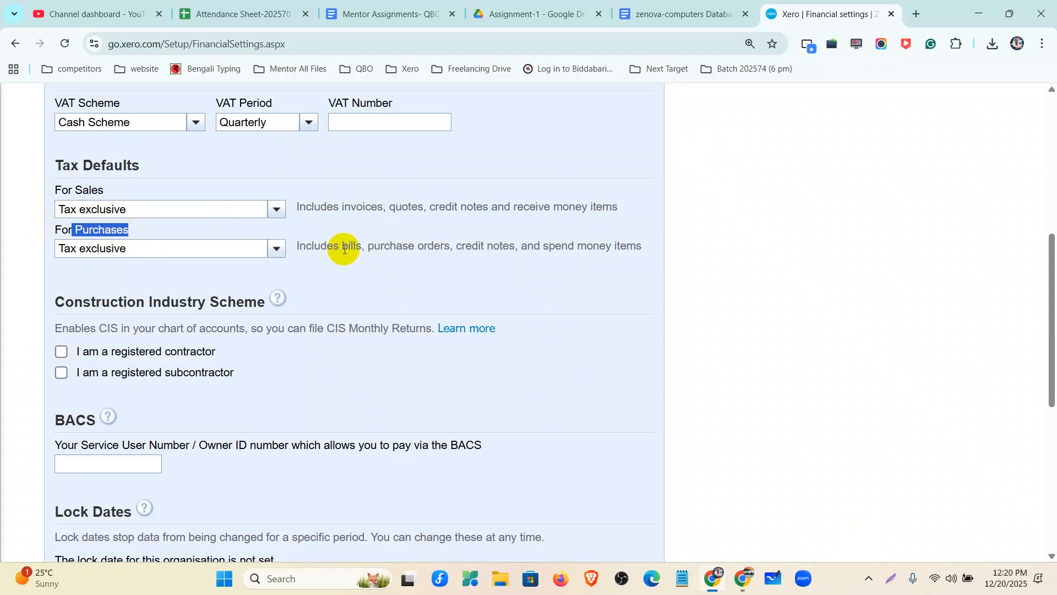
pyautogui.moveTo(342, 247); pyautogui.dragTo(612, 257)
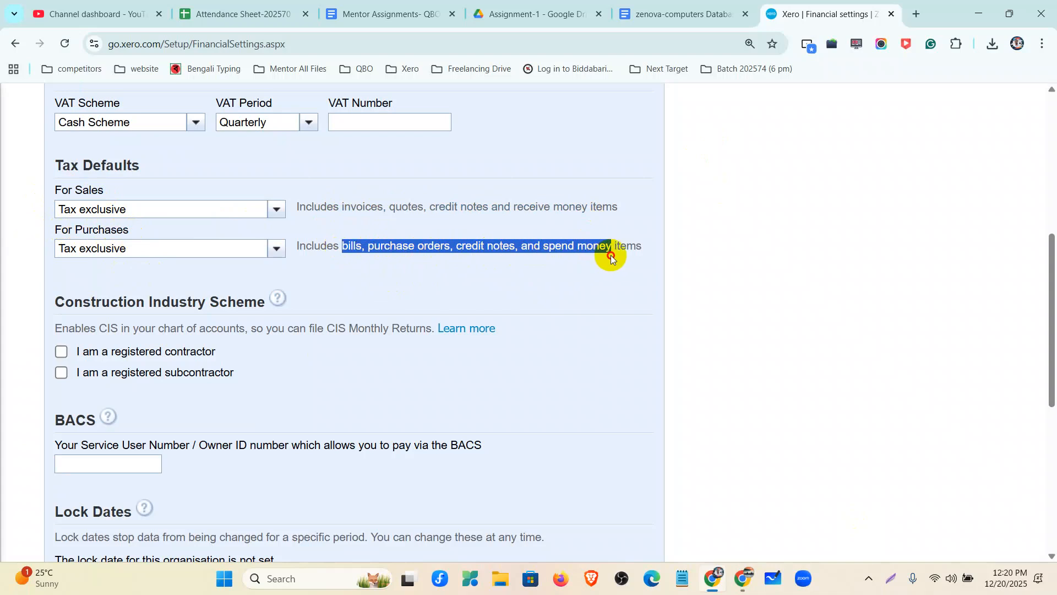
pyautogui.click(448, 275)
pyautogui.scroll(-1, 62, 284)
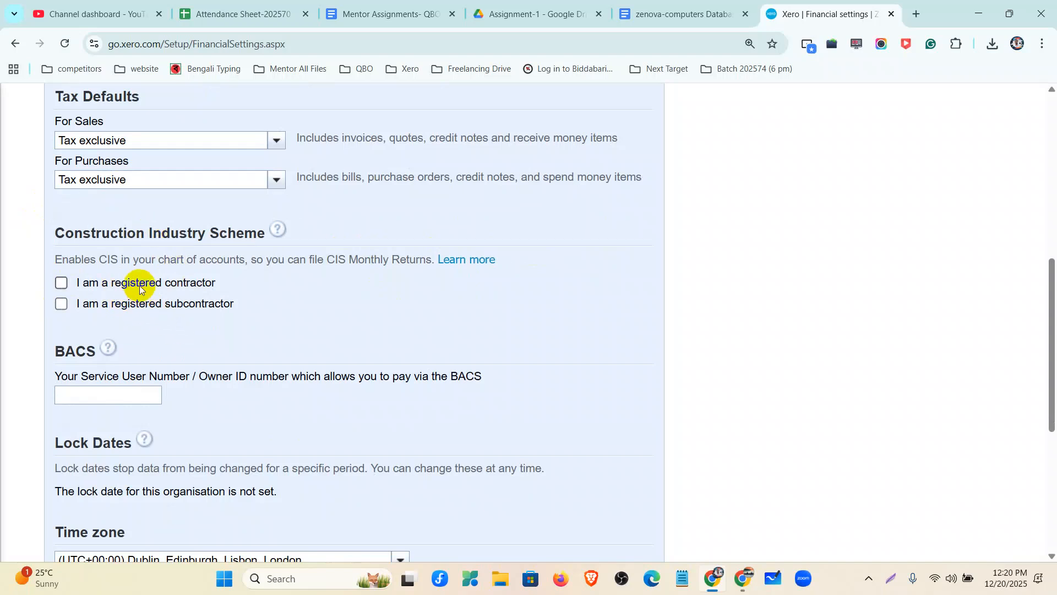
pyautogui.scroll(-3, 139, 289)
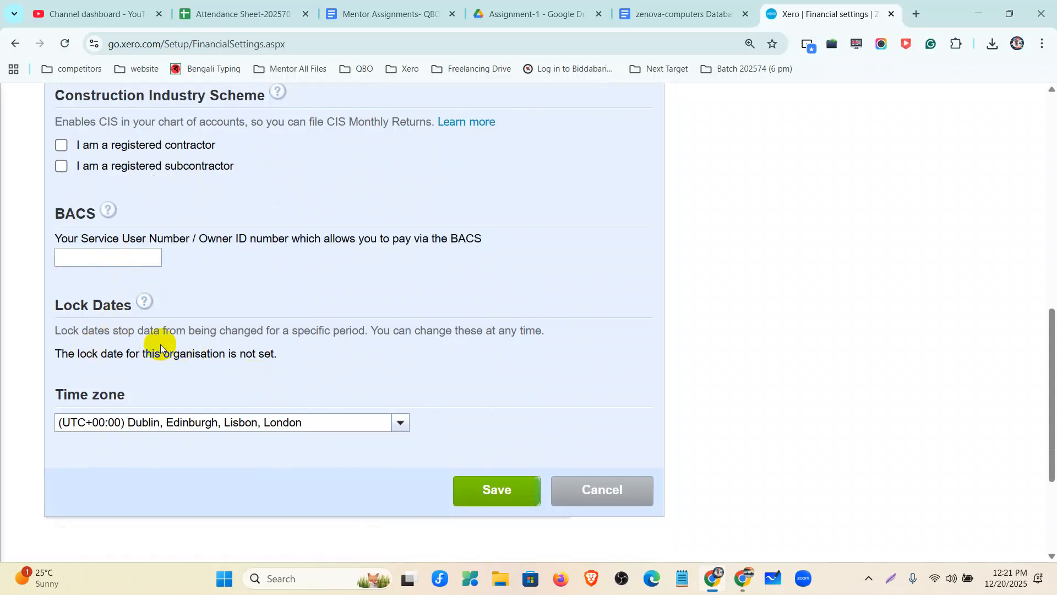
pyautogui.moveTo(280, 353); pyautogui.dragTo(78, 356)
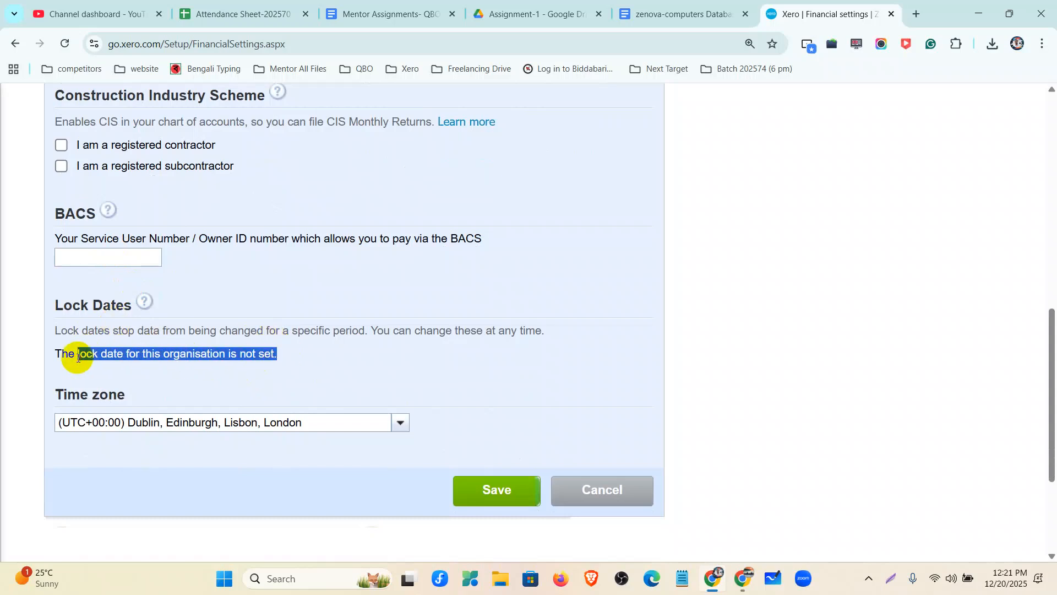
# Reduce the page zoom to 110% and save the organization's financial settings.
pyautogui.click(177, 386)
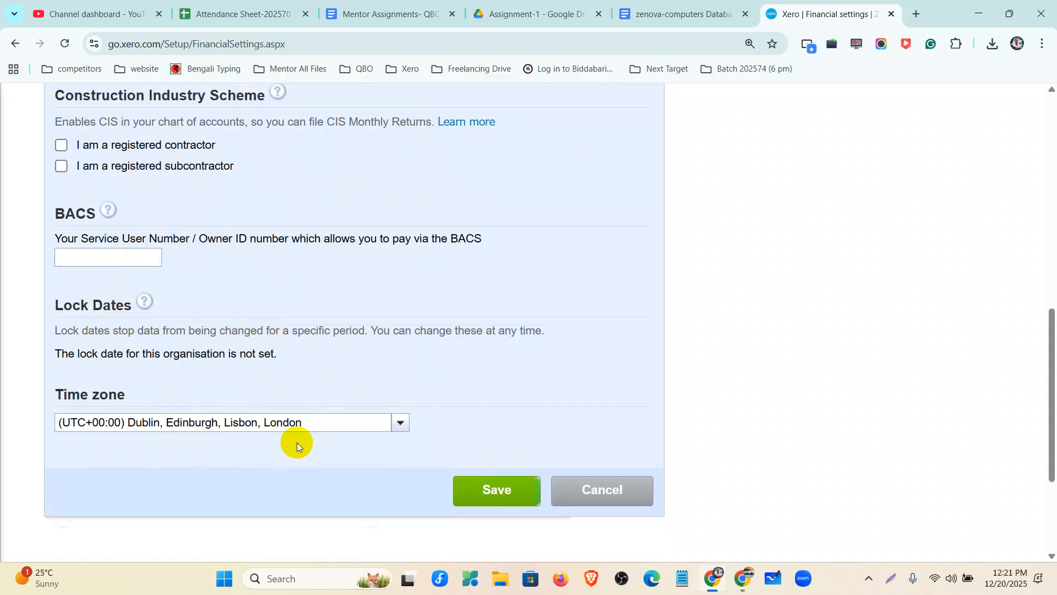
pyautogui.scroll(10, 296, 442)
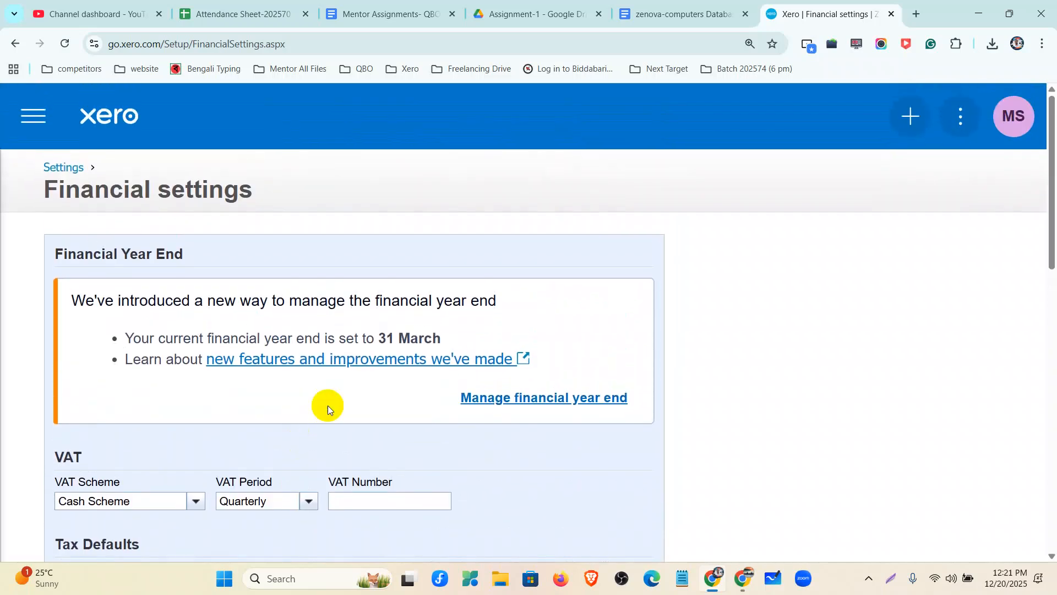
pyautogui.hotkey('ctrl', '-')
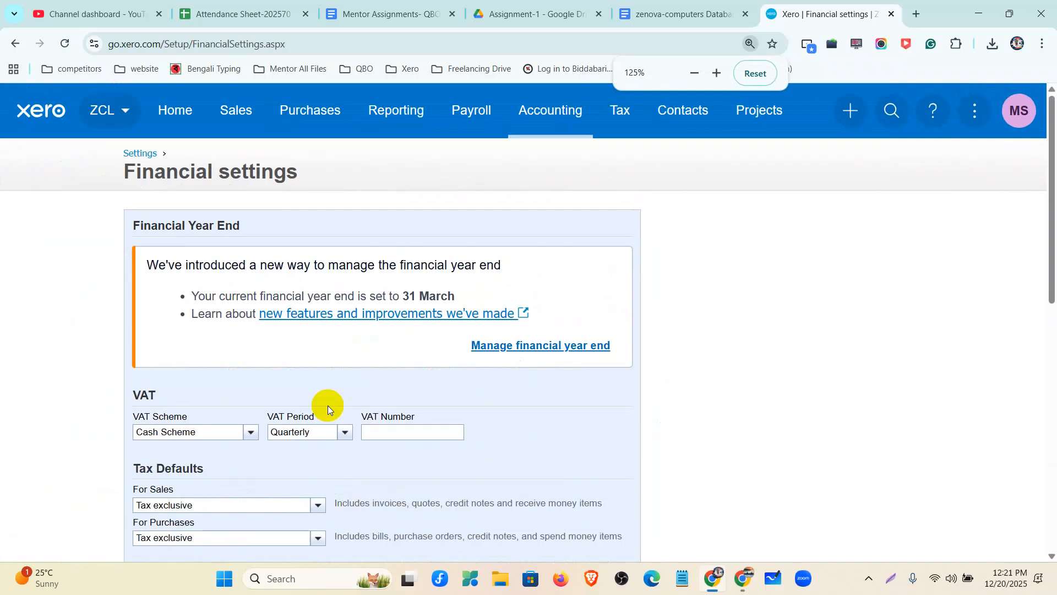
pyautogui.hotkey('ctrl', '-')
pyautogui.scroll(-1, 457, 288)
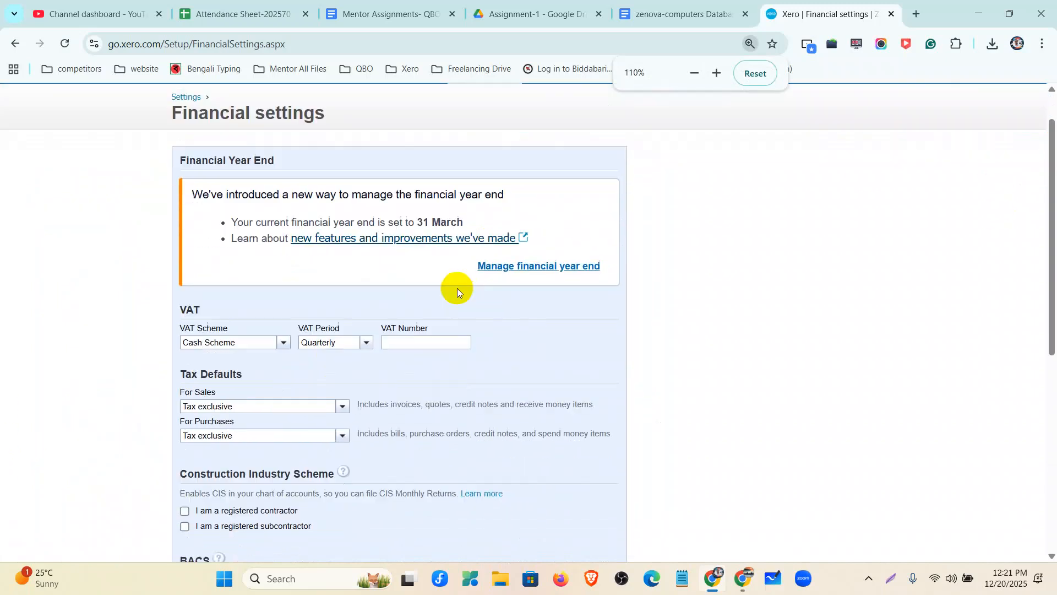
pyautogui.scroll(-5, 457, 288)
pyautogui.click(503, 468)
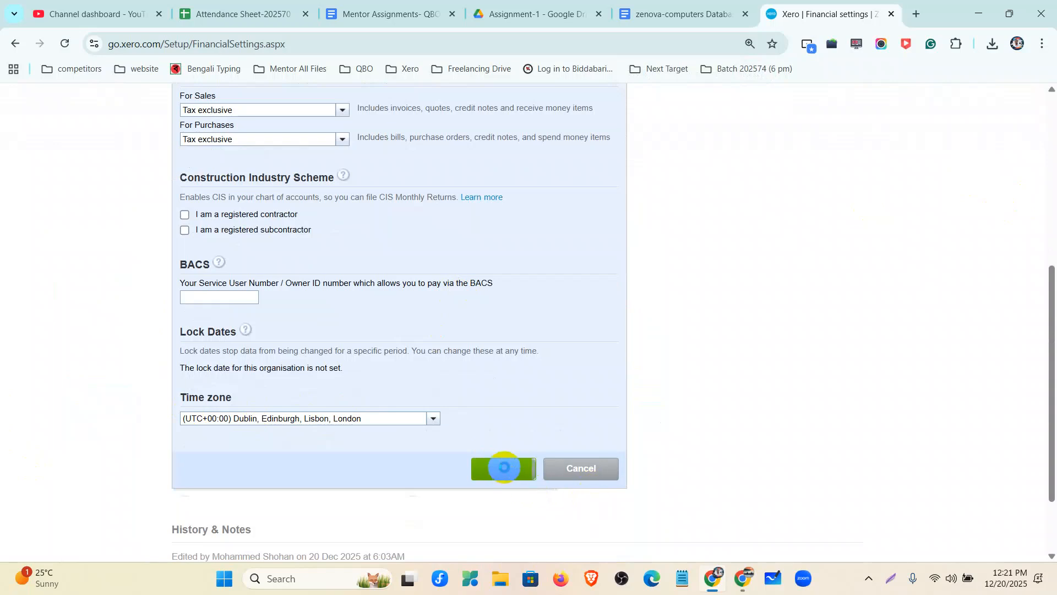
pyautogui.scroll(-2, 334, 387)
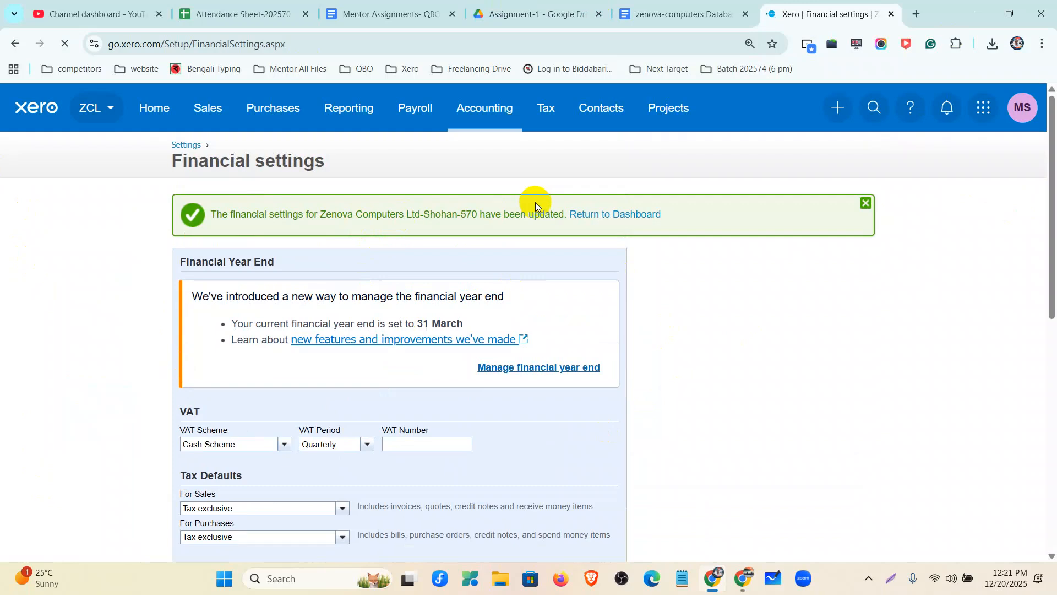
# Return to the dashboard, open the organization's Email settings and expand its email templates for editing.
pyautogui.click(610, 216)
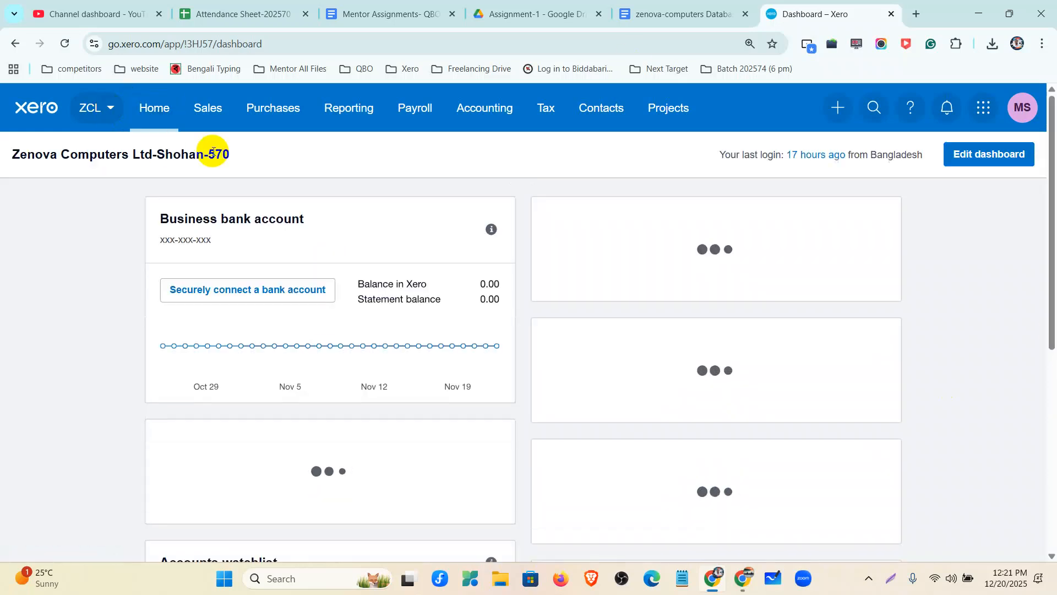
pyautogui.hotkey('ctrl', '-')
pyautogui.click(185, 140)
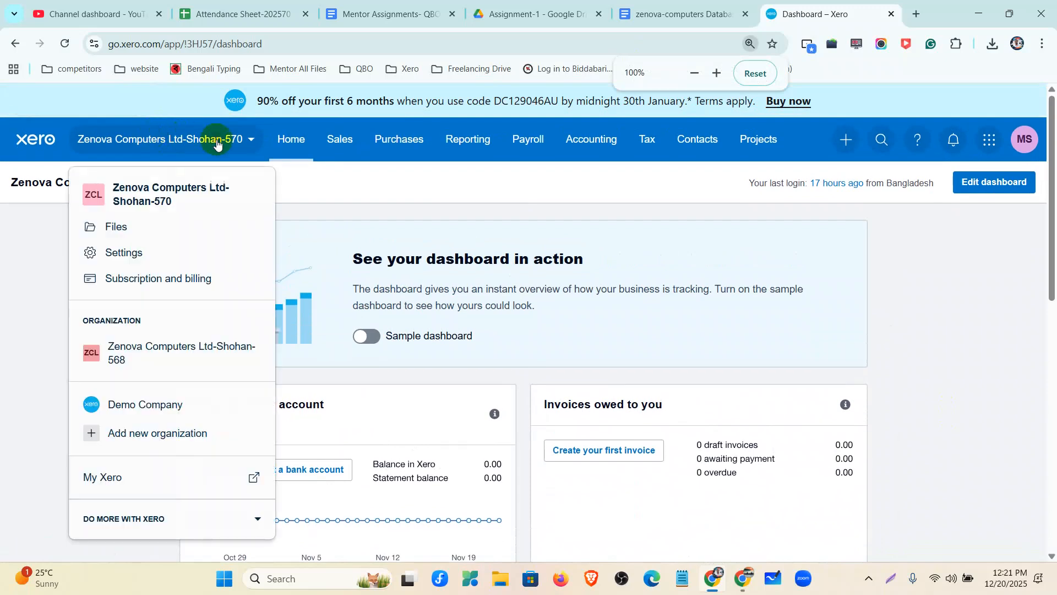
pyautogui.click(164, 250)
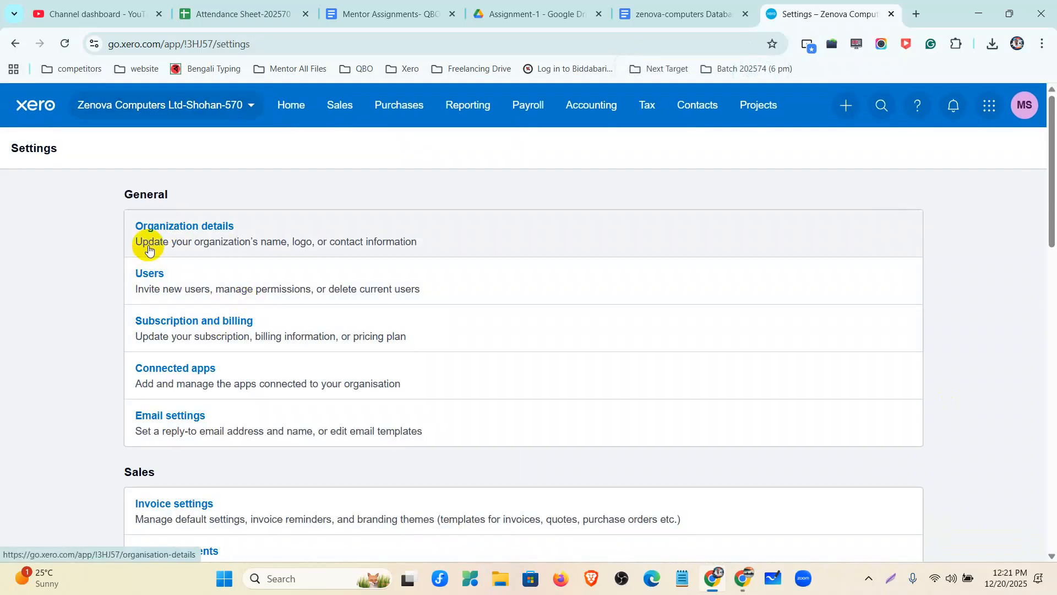
pyautogui.scroll(-3, 147, 240)
pyautogui.click(220, 285)
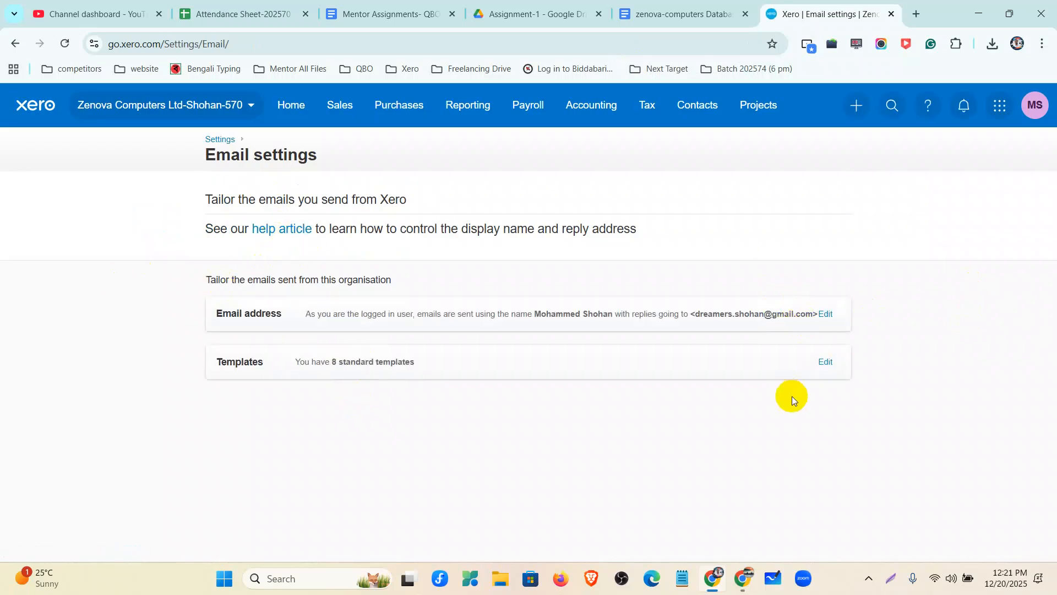
pyautogui.click(821, 362)
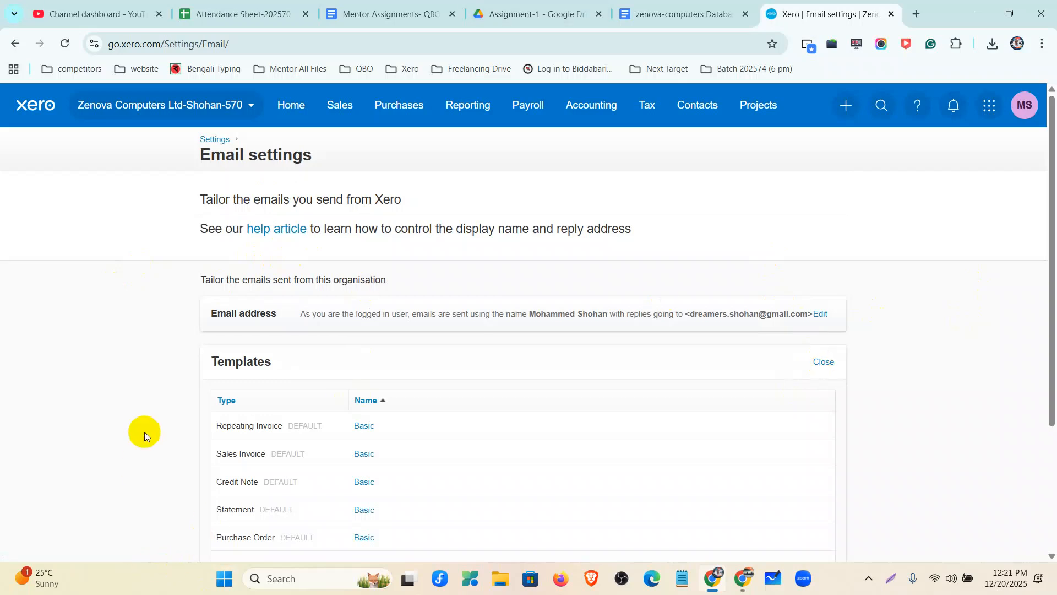
# Examine the message text of the Basic Sales Invoice email template and close it without saving.
pyautogui.scroll(-1, 358, 406)
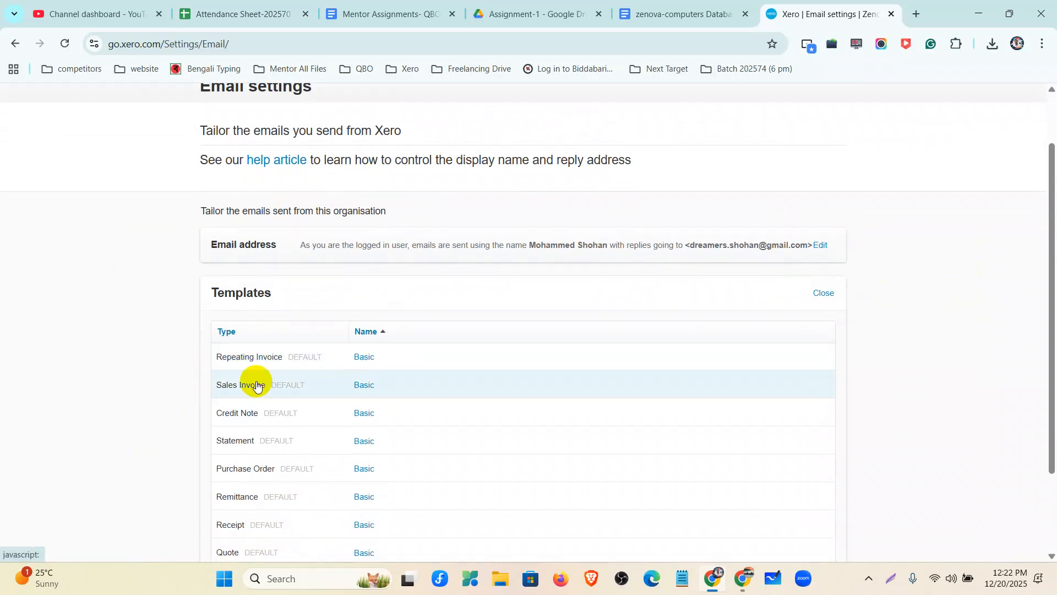
pyautogui.scroll(-2, 412, 401)
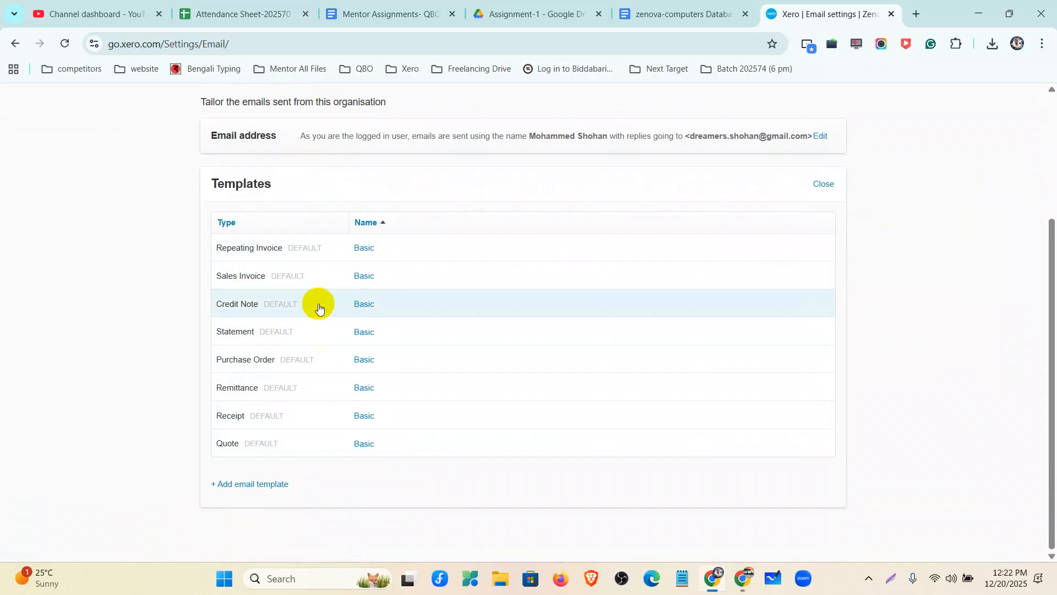
pyautogui.click(253, 275)
pyautogui.moveTo(336, 313); pyautogui.dragTo(472, 494)
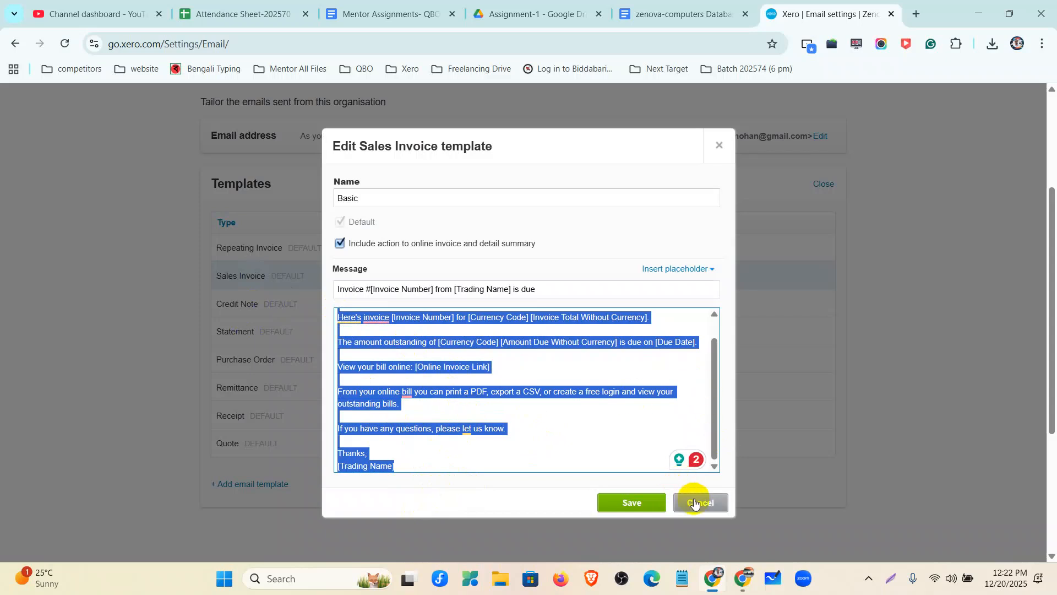
pyautogui.click(567, 390)
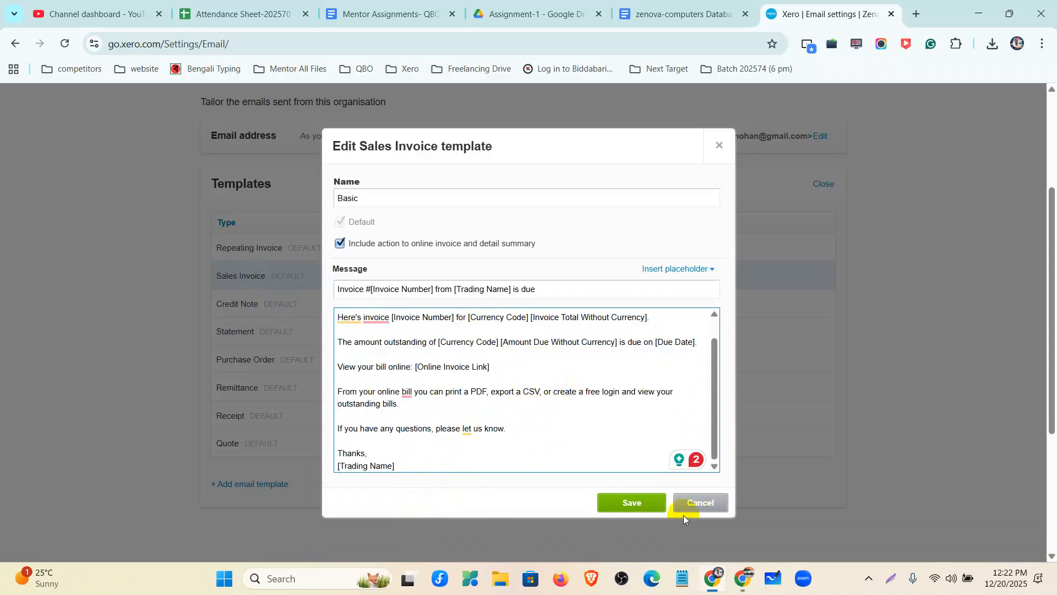
pyautogui.click(702, 505)
# Start a new email template of type Auto Pay and name it "My tamplate".
pyautogui.scroll(1, 223, 324)
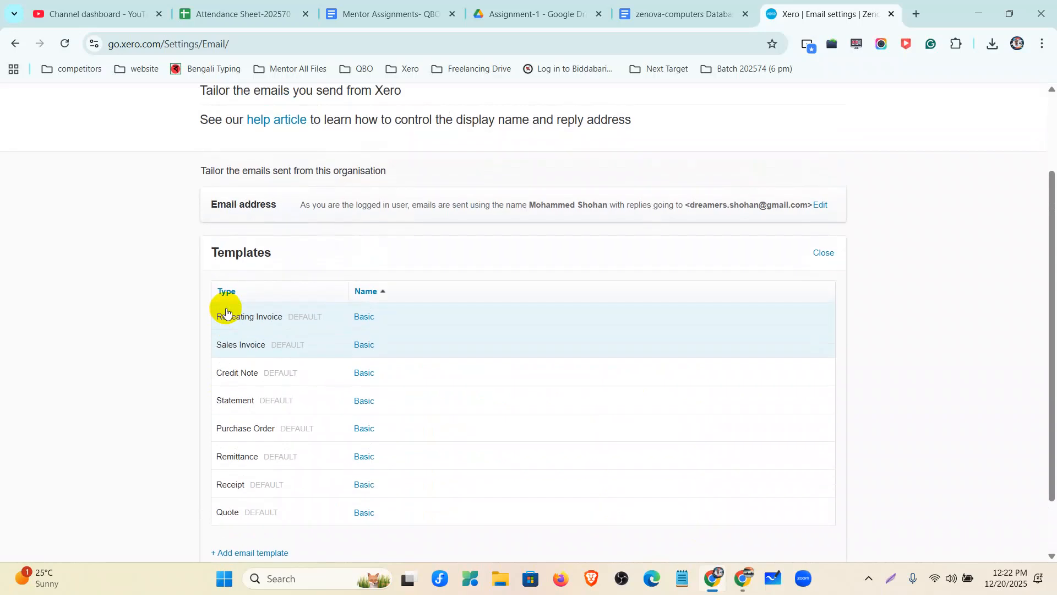
pyautogui.scroll(-1, 266, 237)
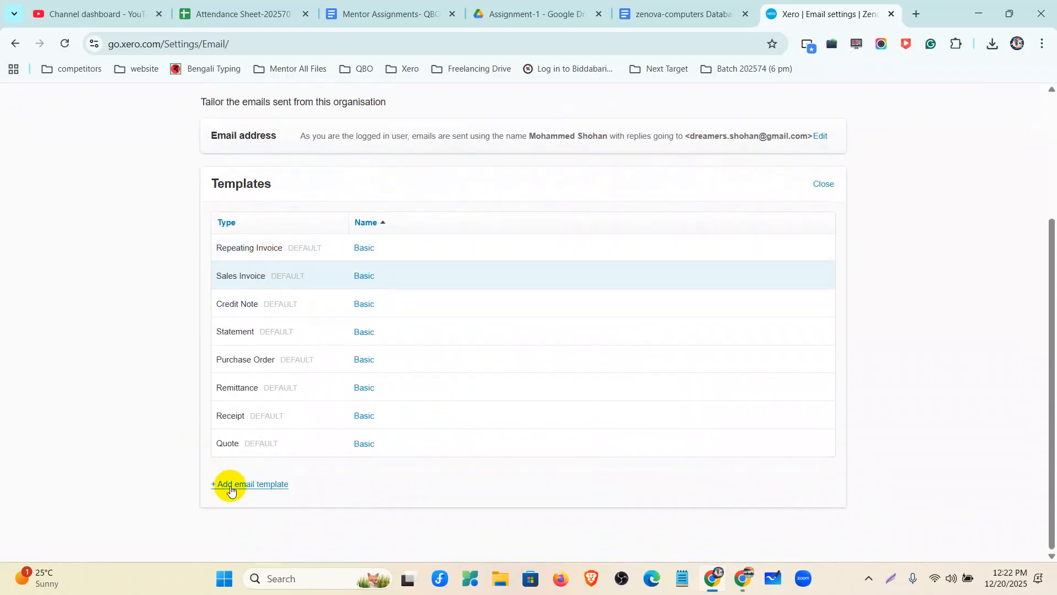
pyautogui.click(231, 487)
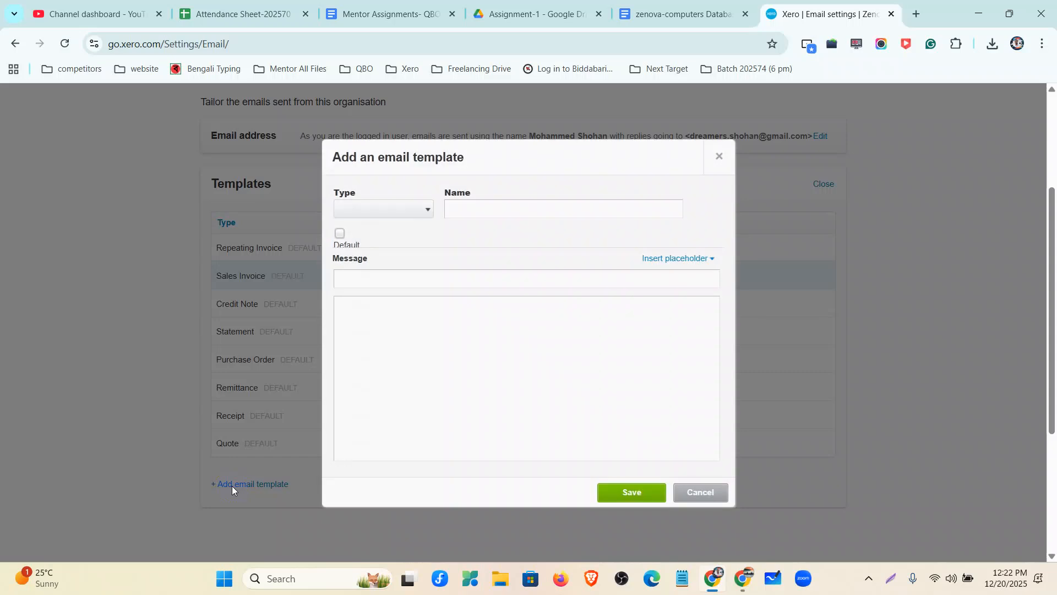
pyautogui.click(418, 222)
pyautogui.scroll(-2, 400, 294)
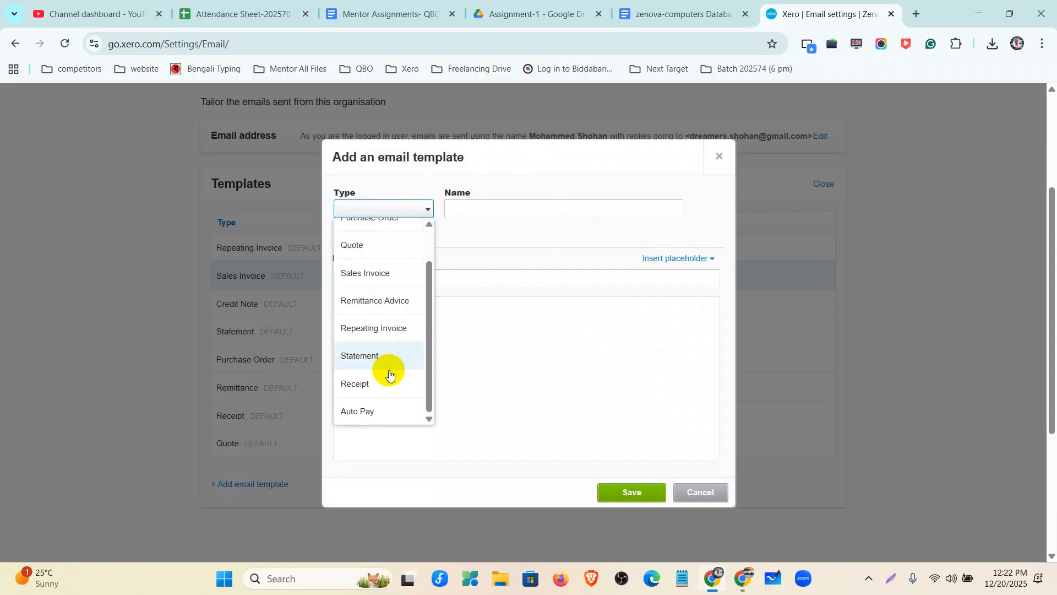
pyautogui.click(378, 413)
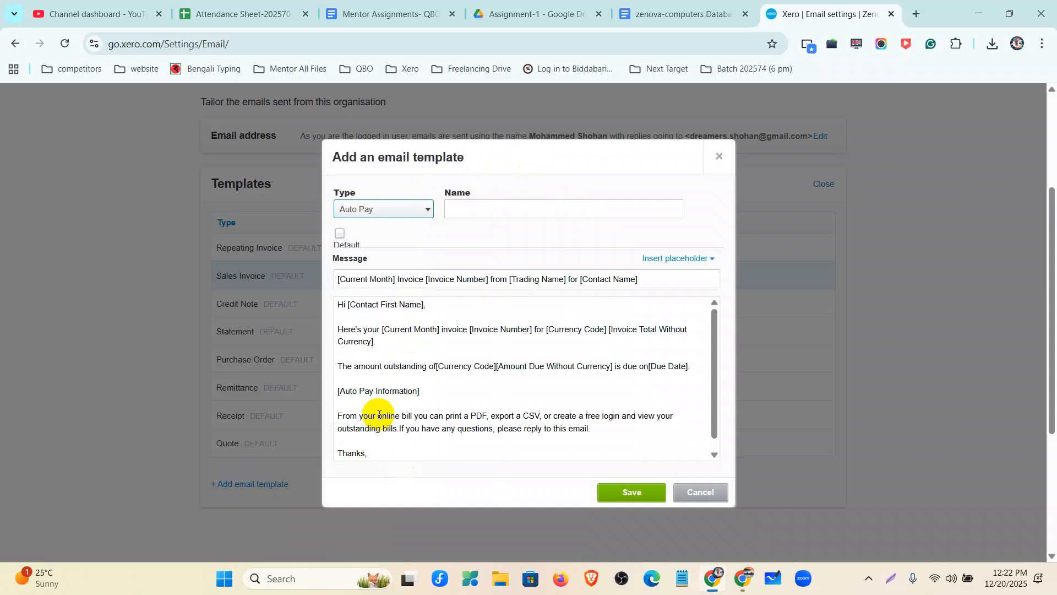
pyautogui.click(457, 207)
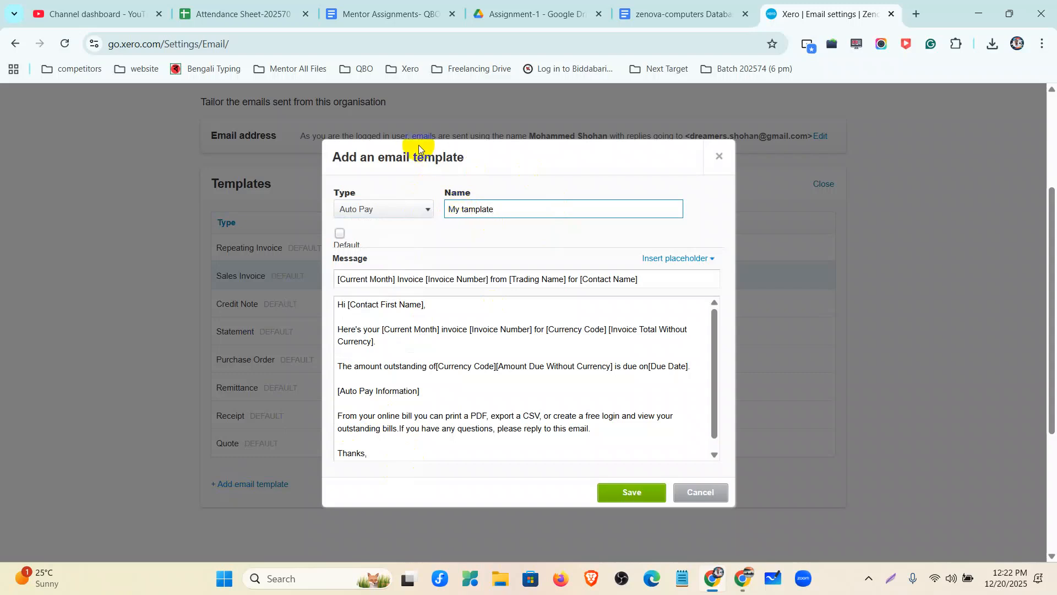
# Make the new Auto Pay template the default, check its message text and save it.
pyautogui.scroll(-3, 414, 171)
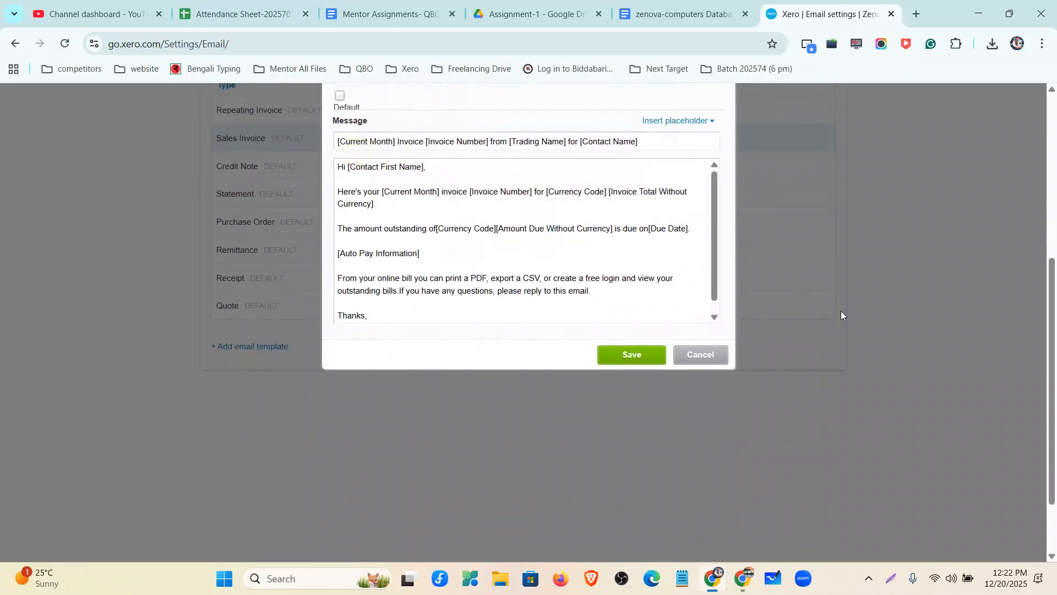
pyautogui.scroll(4, 363, 152)
pyautogui.click(338, 302)
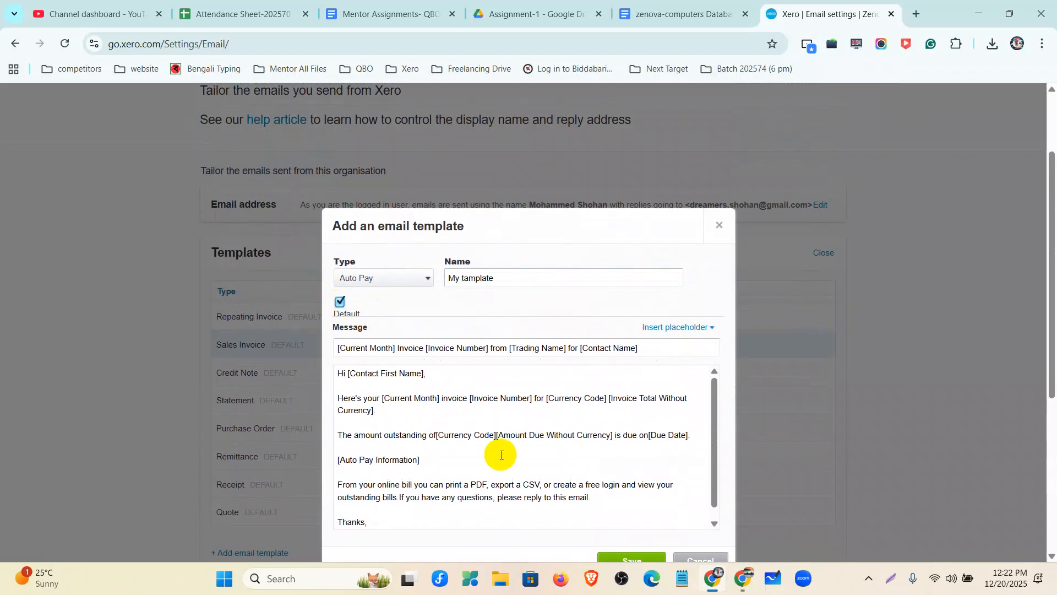
pyautogui.scroll(-1, 484, 440)
pyautogui.scroll(1, 394, 405)
pyautogui.moveTo(334, 372); pyautogui.dragTo(447, 453)
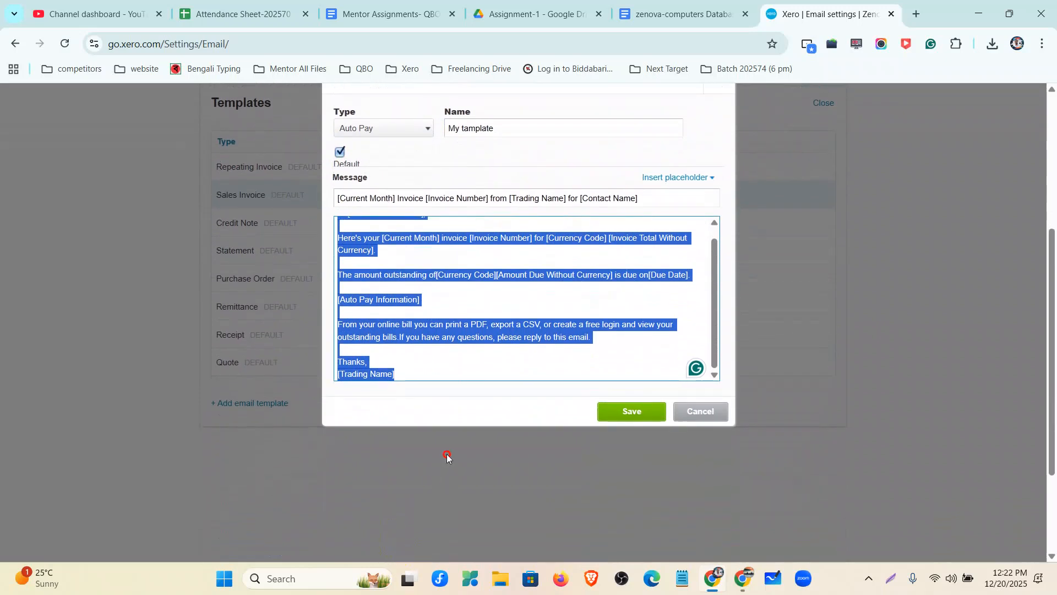
pyautogui.click(632, 413)
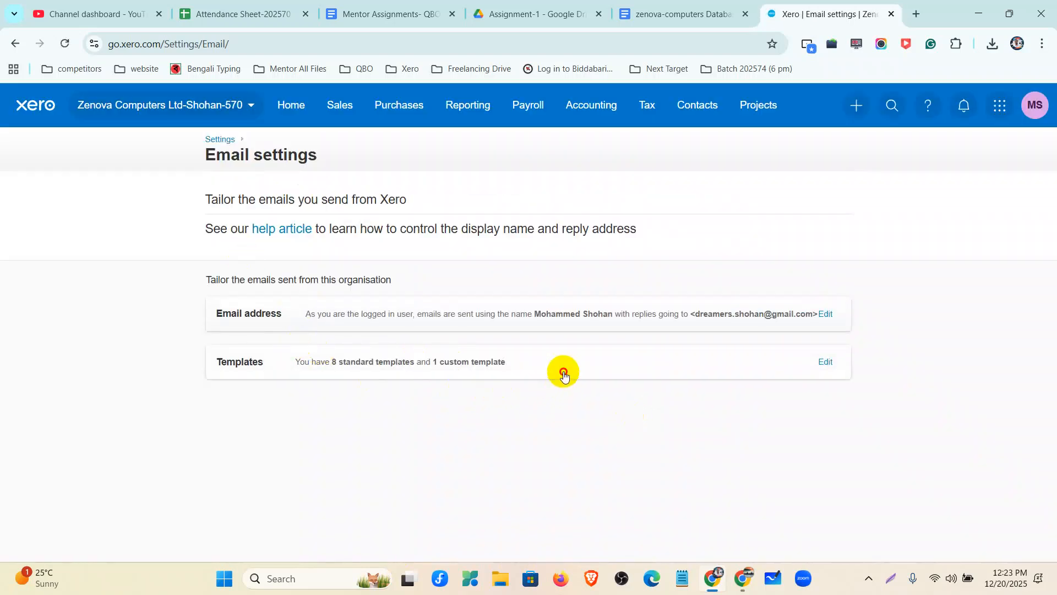
# Reopen the saved "My tamplate" from the templates list, review its message and close it unchanged.
pyautogui.click(561, 370)
pyautogui.scroll(-3, 264, 358)
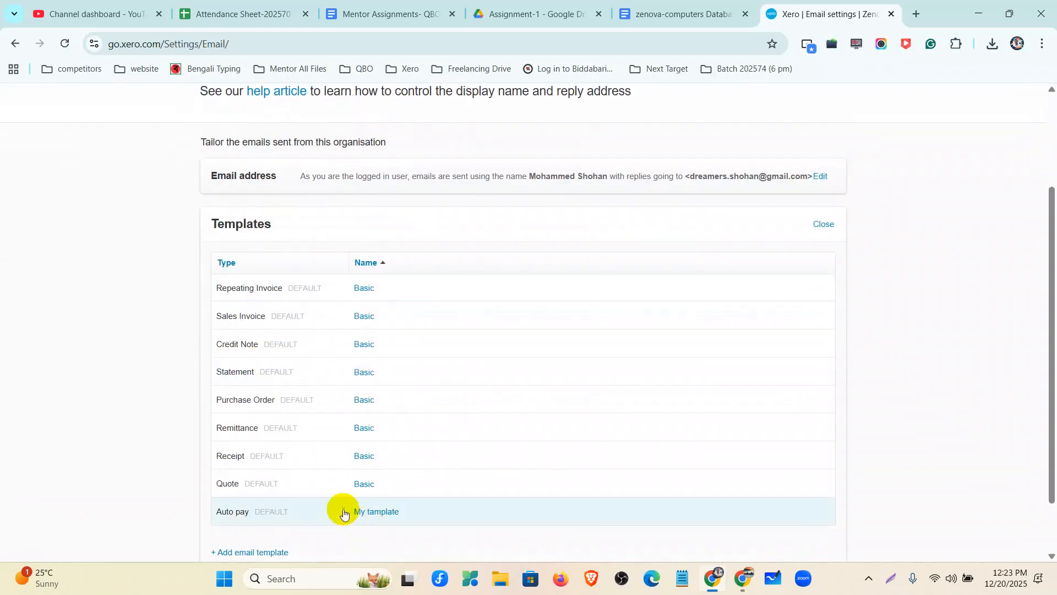
pyautogui.click(325, 513)
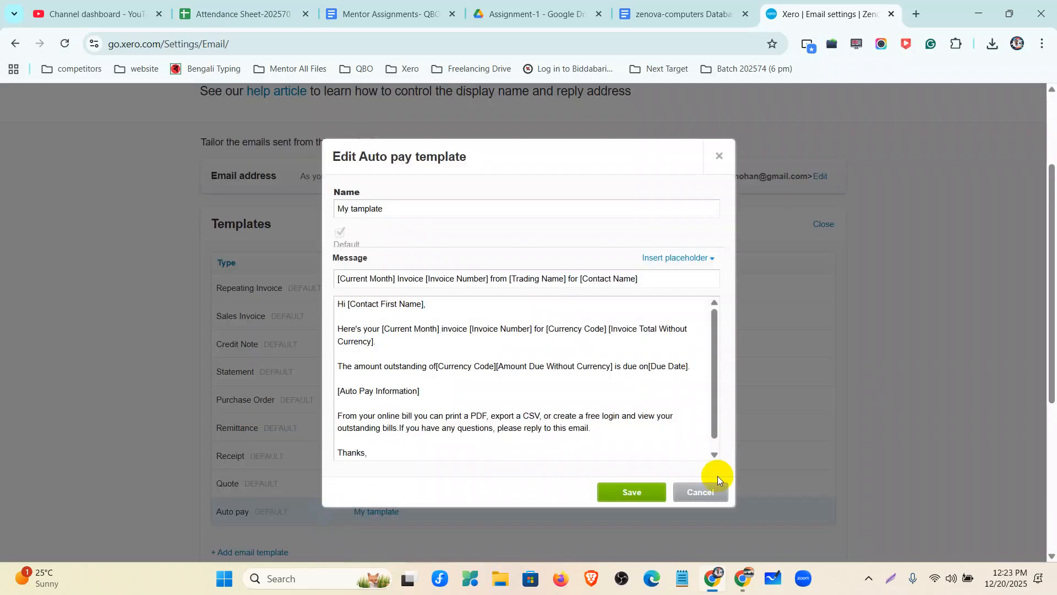
pyautogui.scroll(-1, 396, 418)
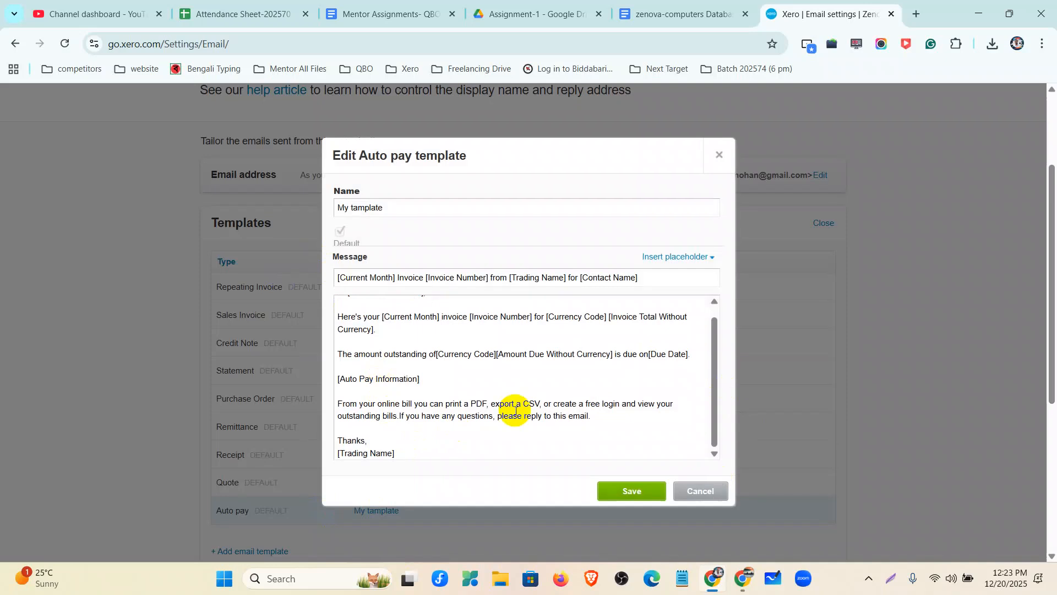
pyautogui.scroll(-2, 529, 375)
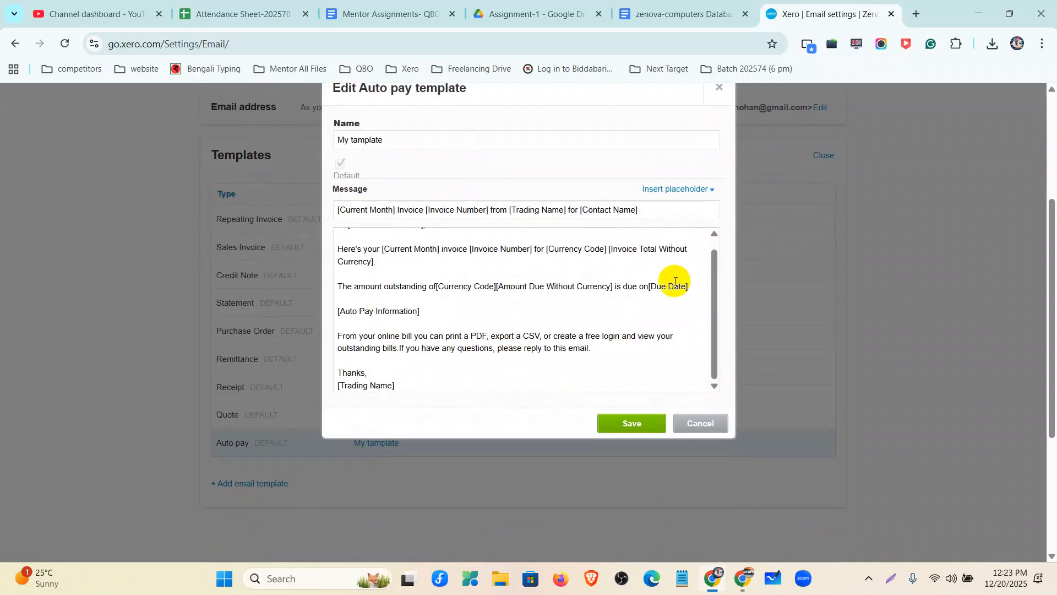
pyautogui.scroll(1, 683, 273)
pyautogui.scroll(3, 755, 242)
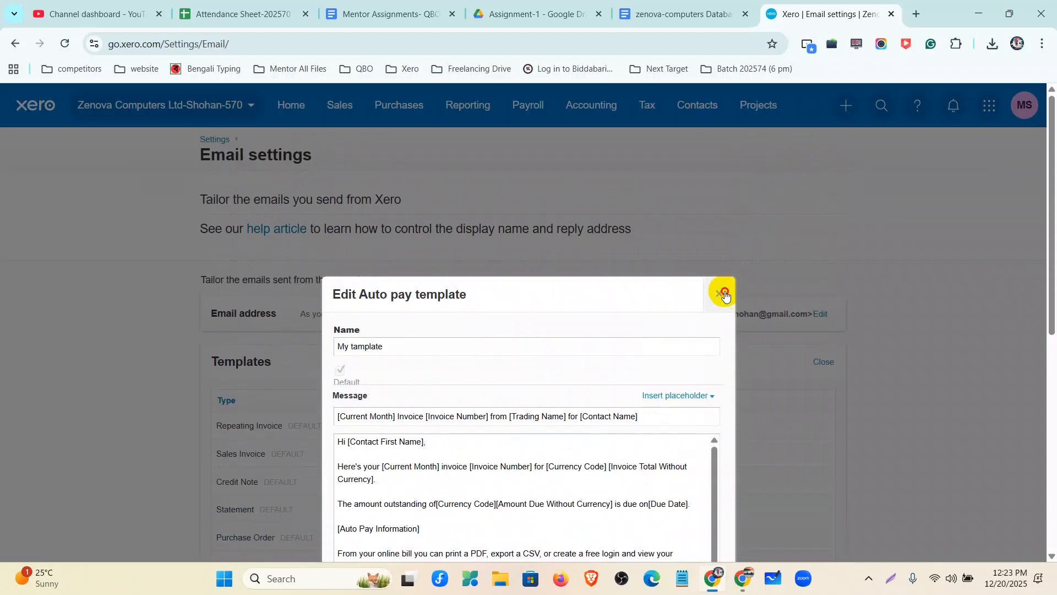
pyautogui.click(720, 293)
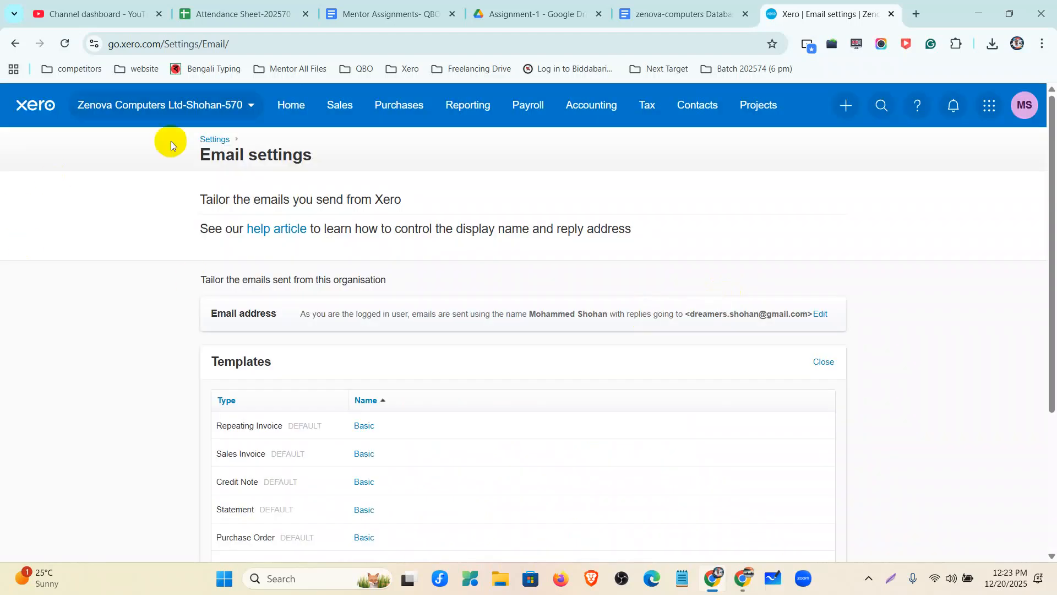
# Check the Xero-Assignment-01 tasks in the Mentor Assignments document and return to the organization's dashboard in Xero.
pyautogui.click(384, 16)
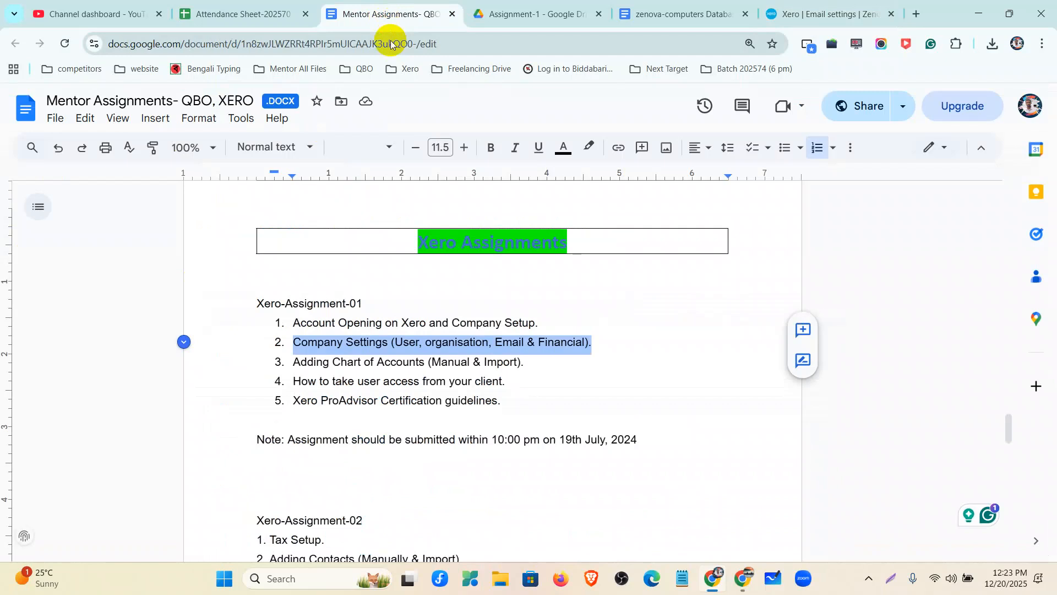
pyautogui.click(845, 17)
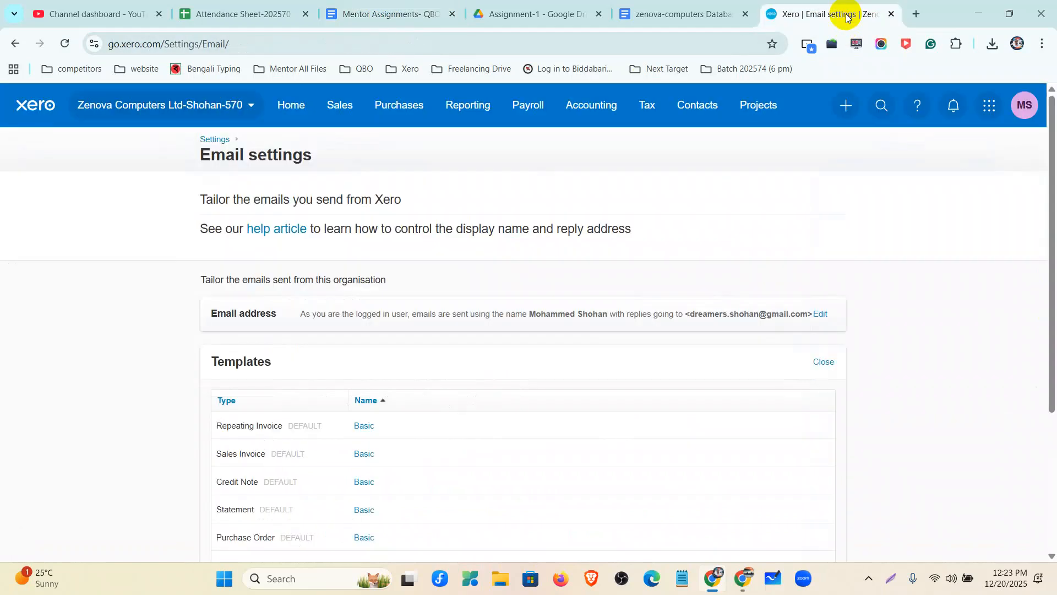
pyautogui.click(285, 105)
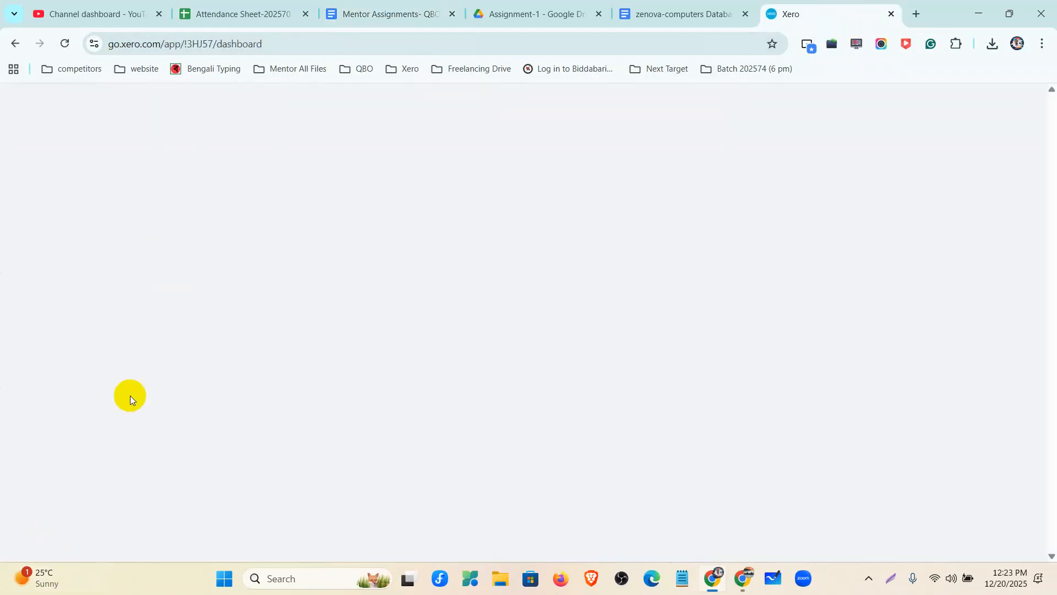
pyautogui.moveTo(64, 591)
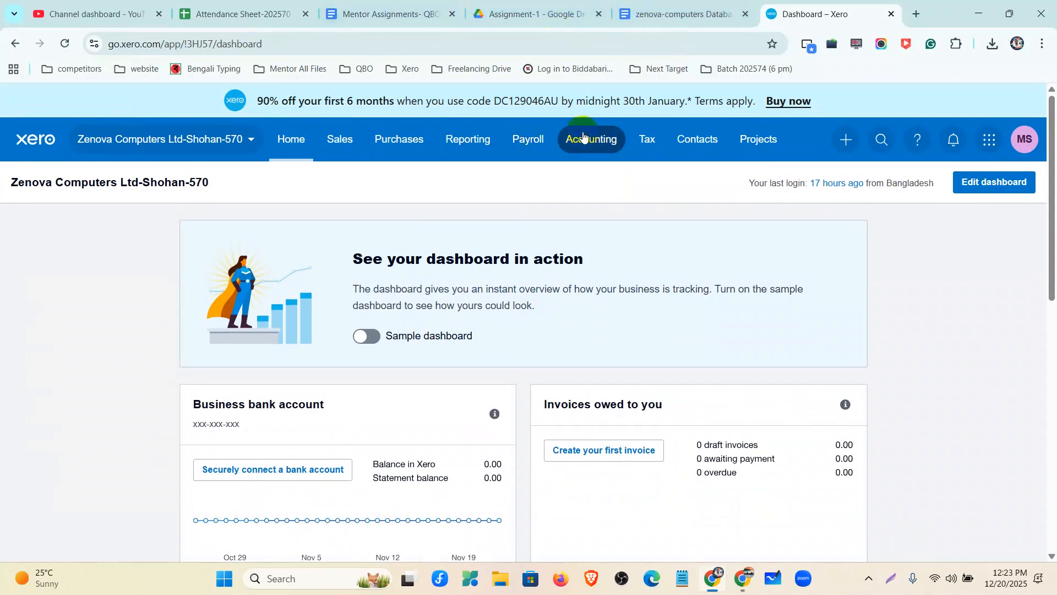
# Examine the accounting options, the create-new options and the full list of settings for the organization.
pyautogui.click(583, 137)
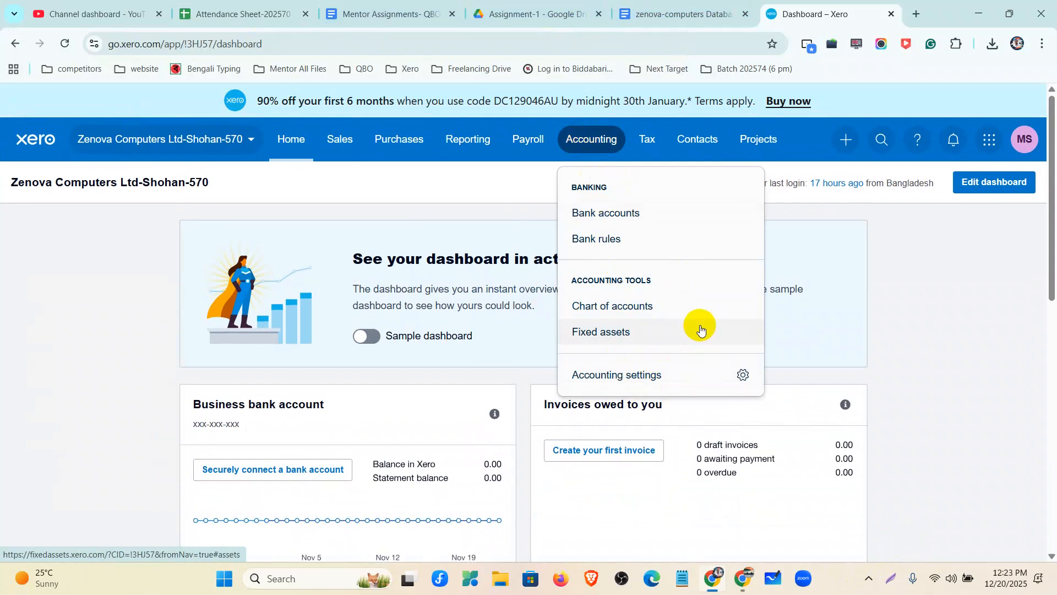
pyautogui.click(847, 140)
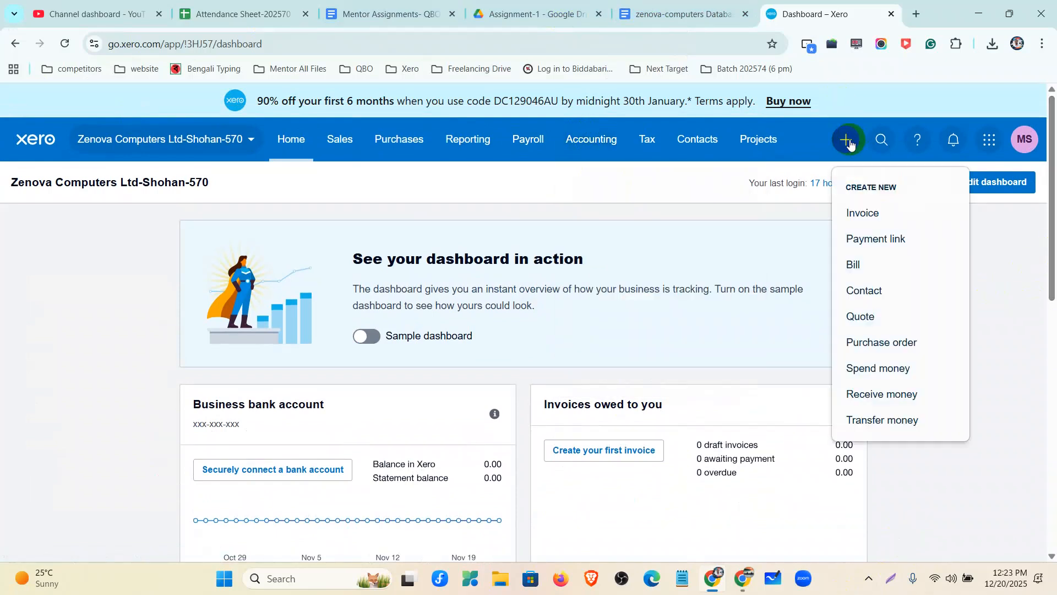
pyautogui.click(176, 140)
pyautogui.click(133, 258)
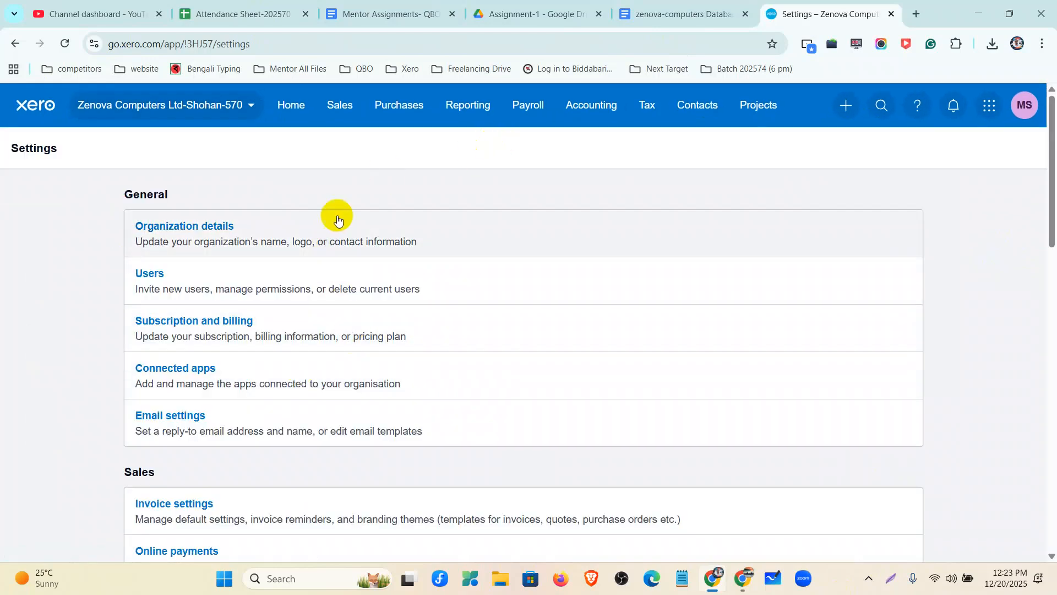
pyautogui.scroll(-3, 338, 216)
pyautogui.scroll(-5, 345, 287)
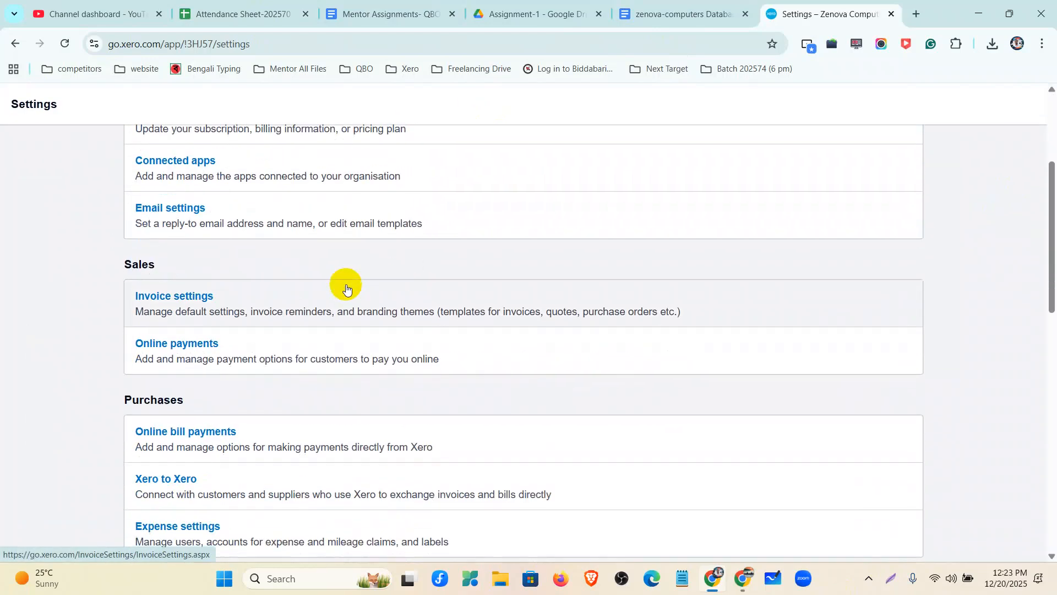
pyautogui.scroll(-6, 345, 288)
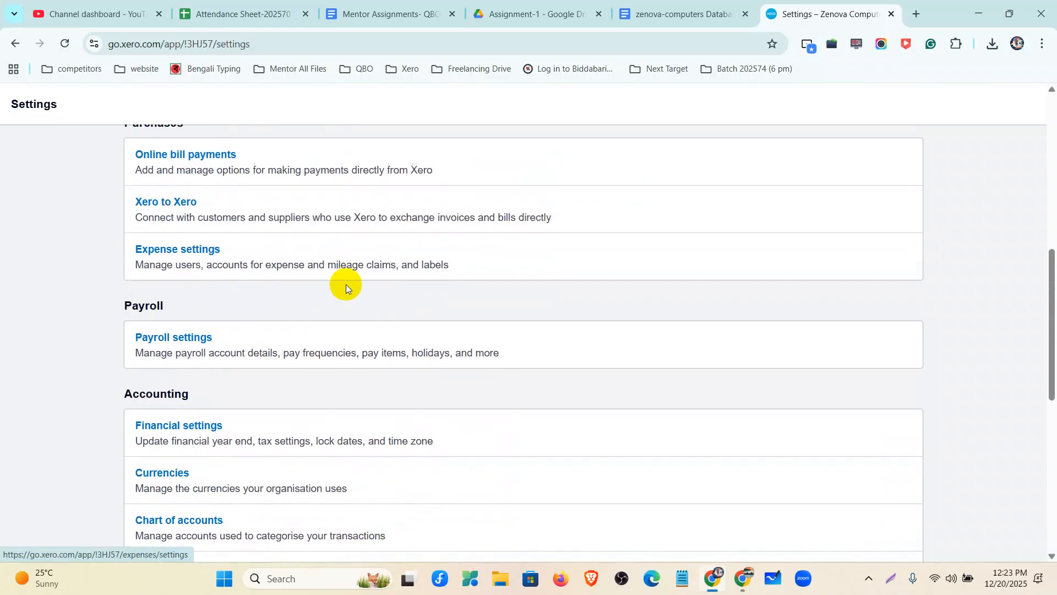
pyautogui.scroll(-4, 346, 288)
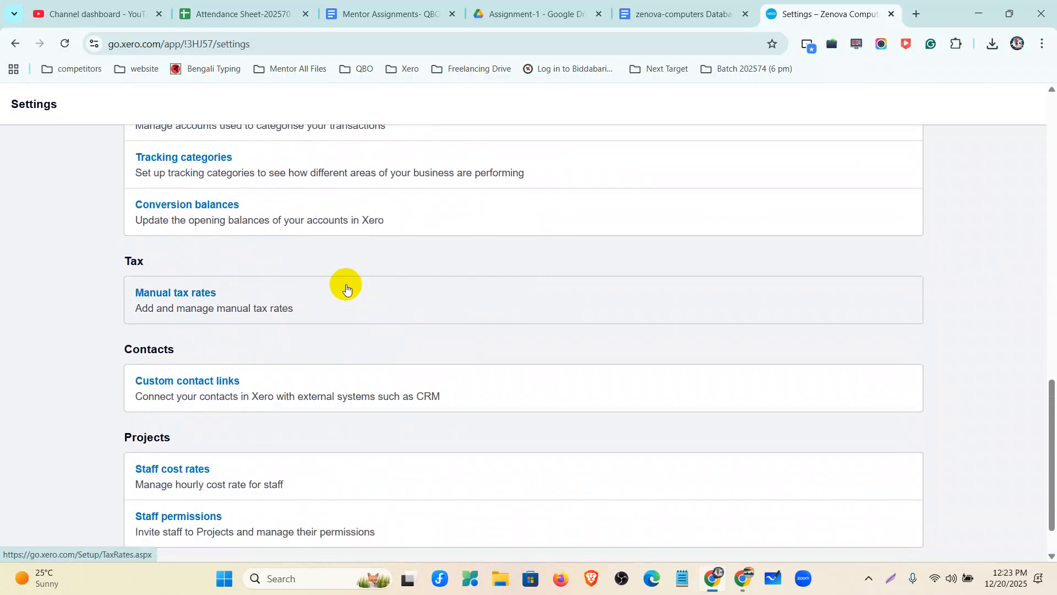
pyautogui.scroll(15, 523, 334)
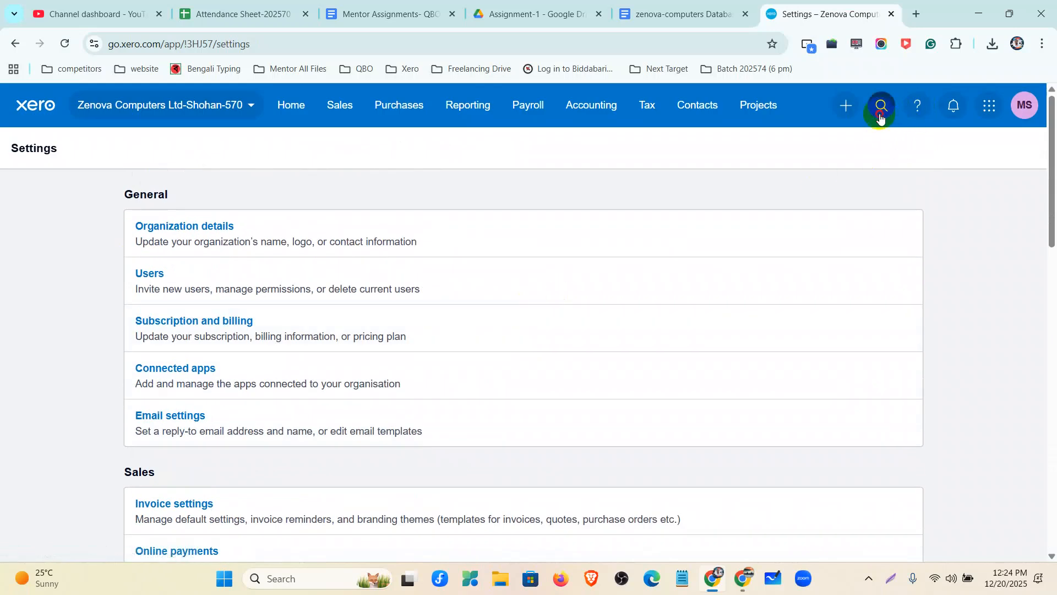
# Search the contacts and transactions for "journal" and close the search.
pyautogui.click(879, 115)
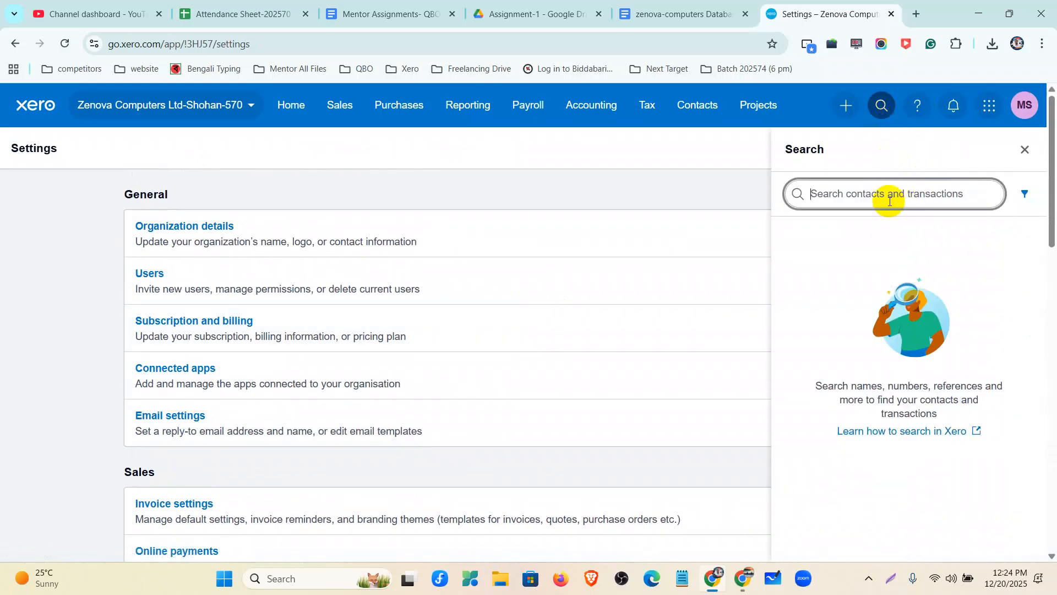
pyautogui.write('journal')
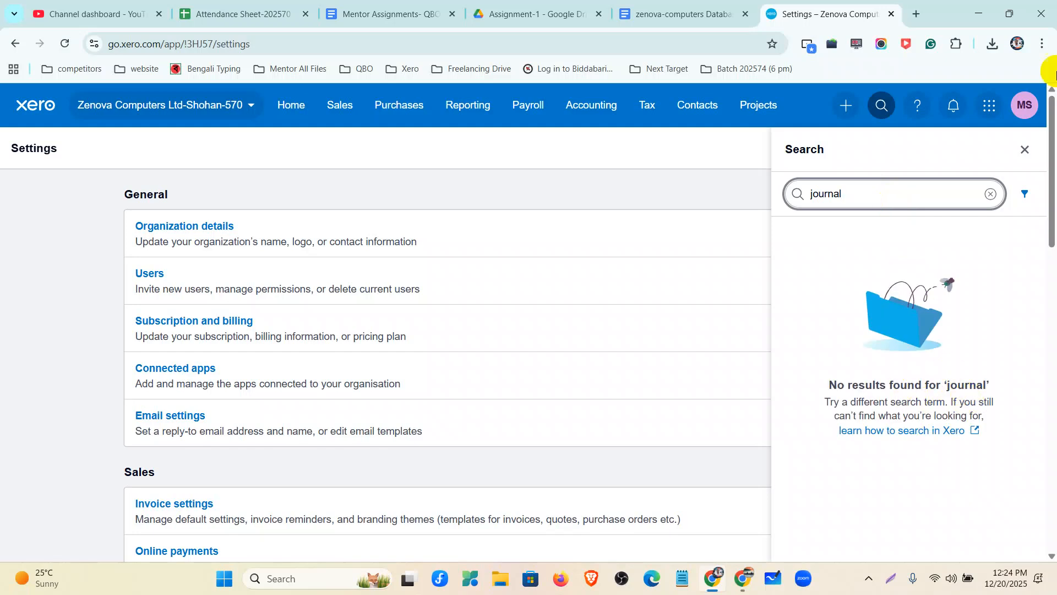
pyautogui.click(1023, 148)
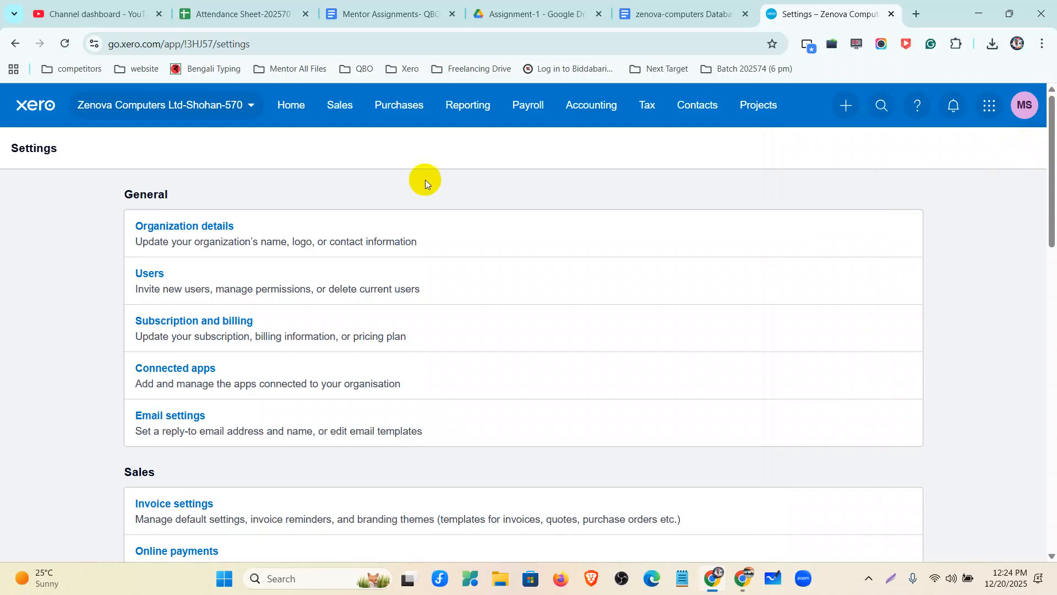
# Go back to the dashboard, reopen the organization's settings and open its list of current users.
pyautogui.click(295, 111)
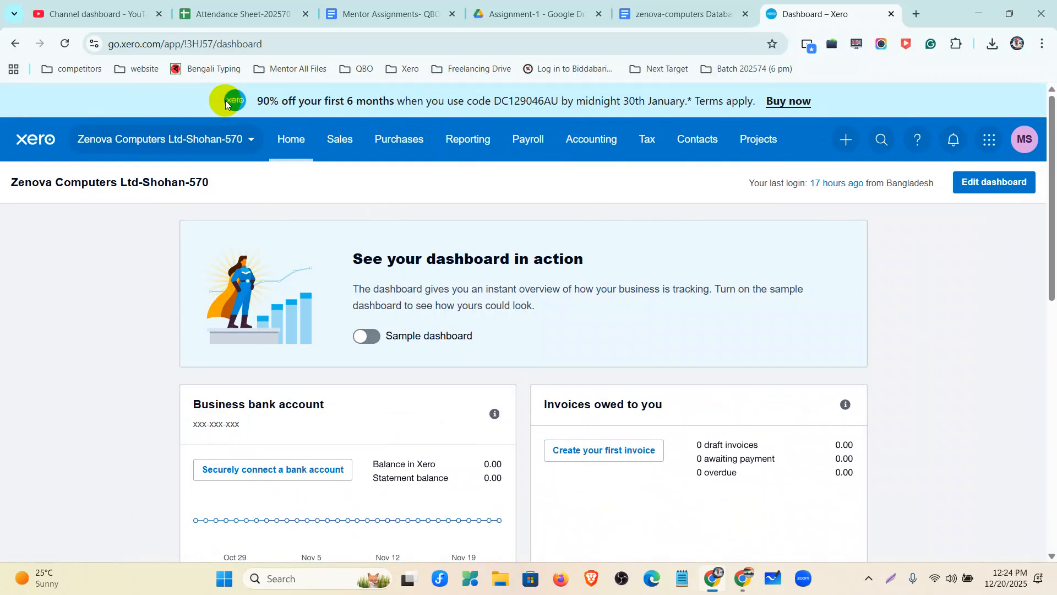
pyautogui.click(239, 140)
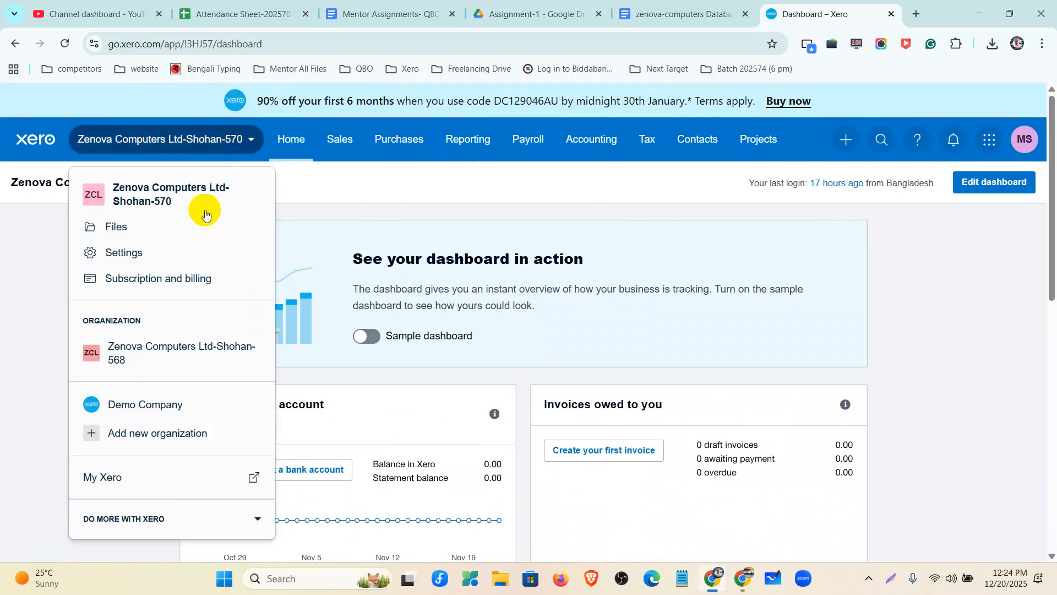
pyautogui.click(176, 251)
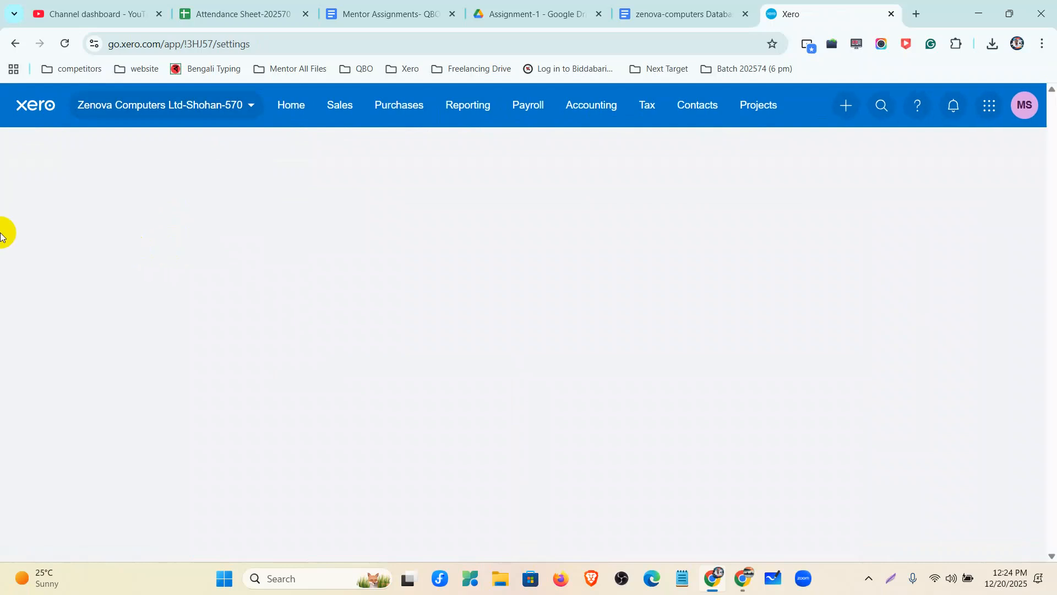
pyautogui.scroll(-6, 221, 329)
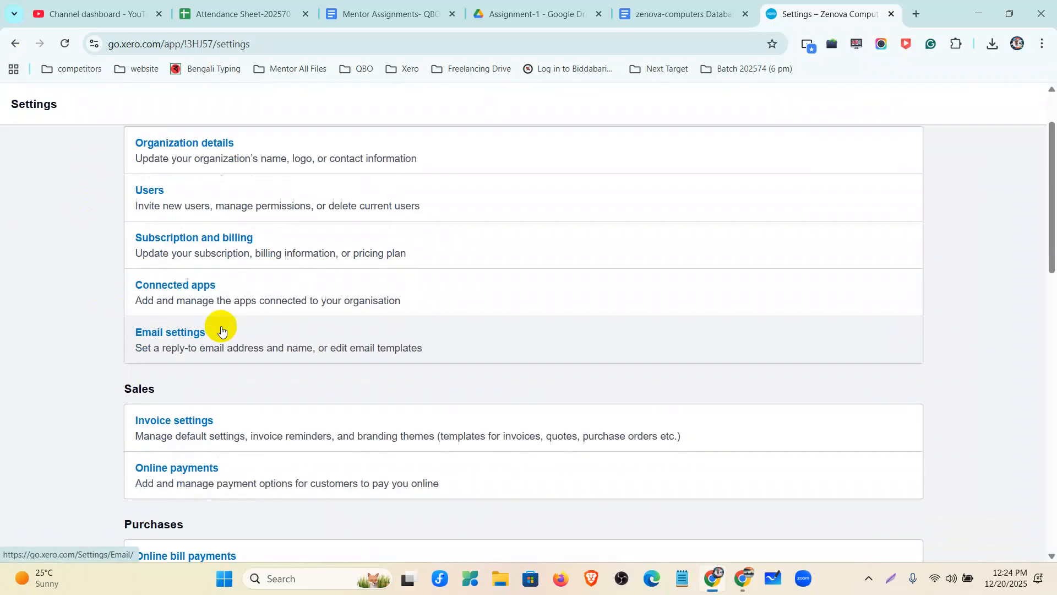
pyautogui.scroll(-4, 198, 328)
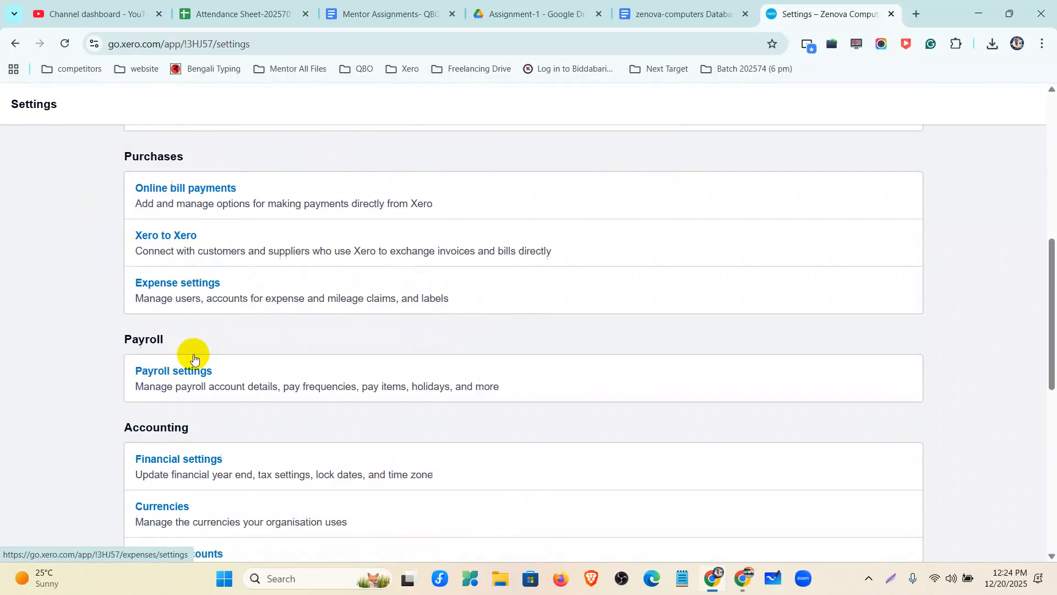
pyautogui.scroll(-2, 194, 359)
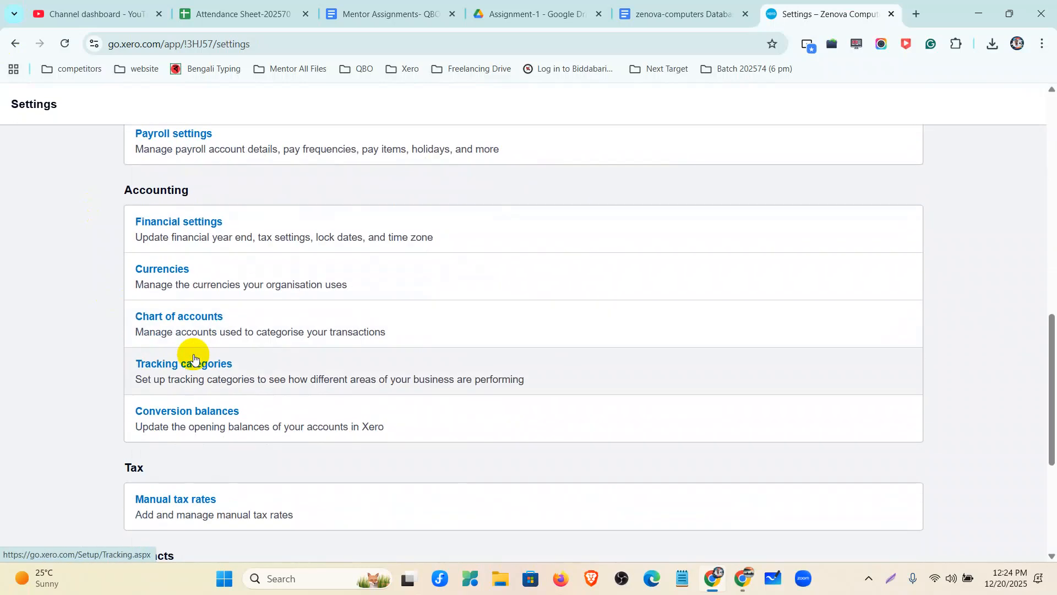
pyautogui.scroll(12, 193, 352)
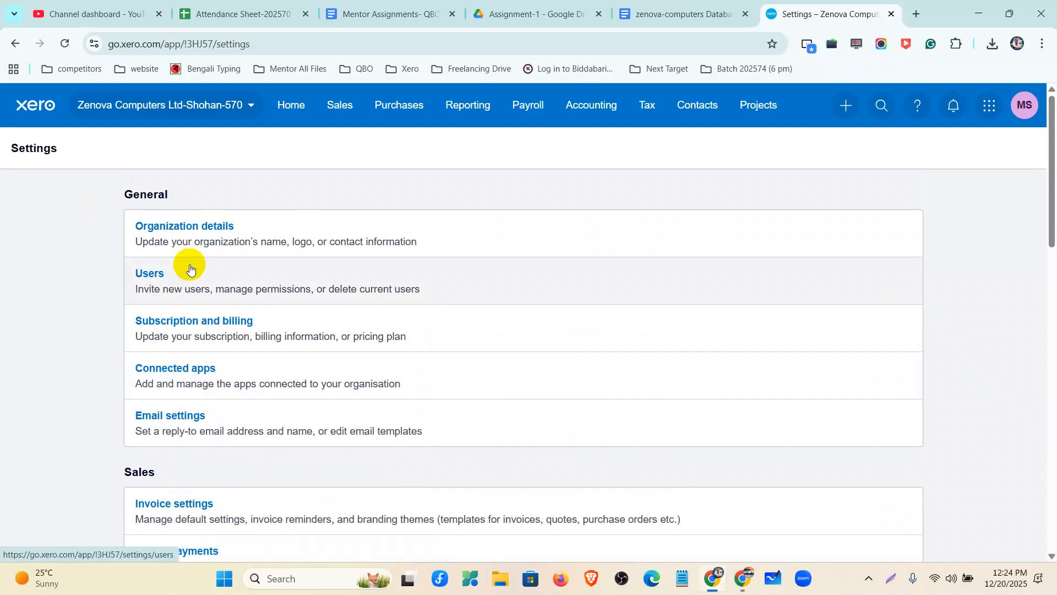
pyautogui.click(201, 276)
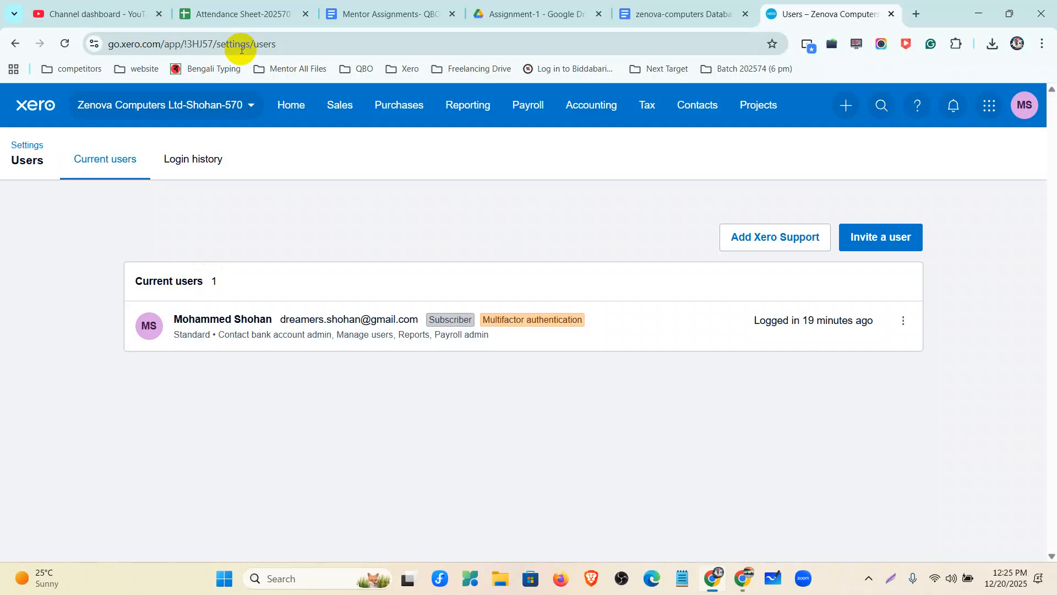
# Start a new user invitation and grant it Projects access at the Admin level.
pyautogui.click(872, 243)
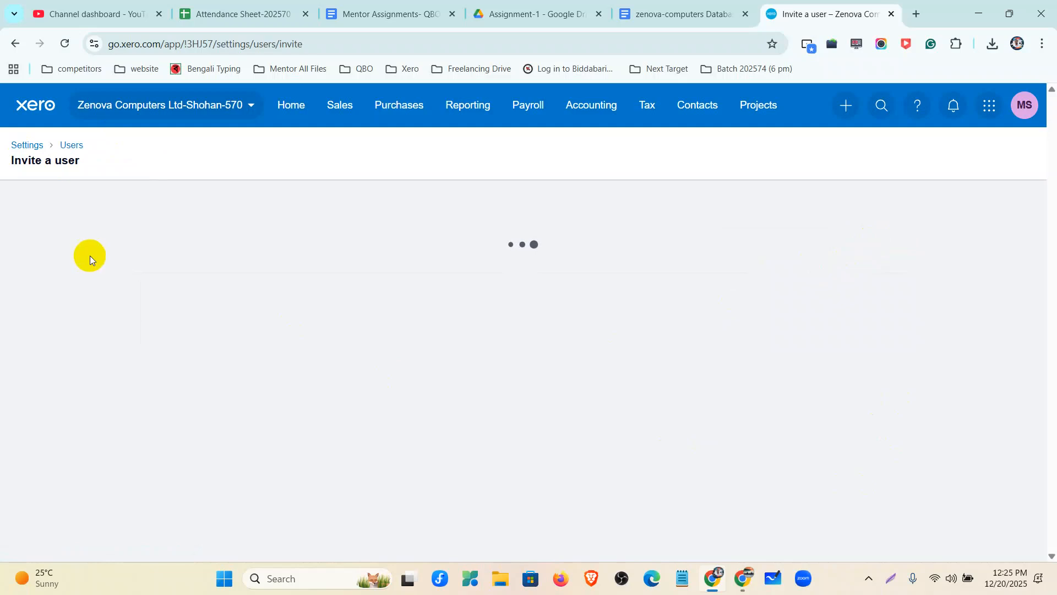
pyautogui.scroll(-3, 495, 295)
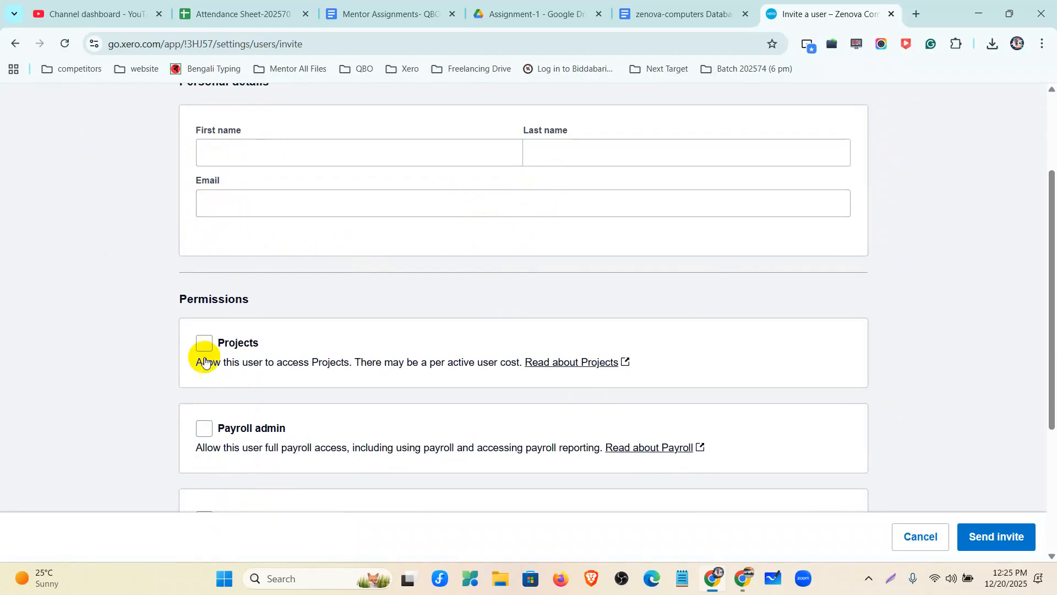
pyautogui.scroll(-1, 203, 349)
pyautogui.click(203, 275)
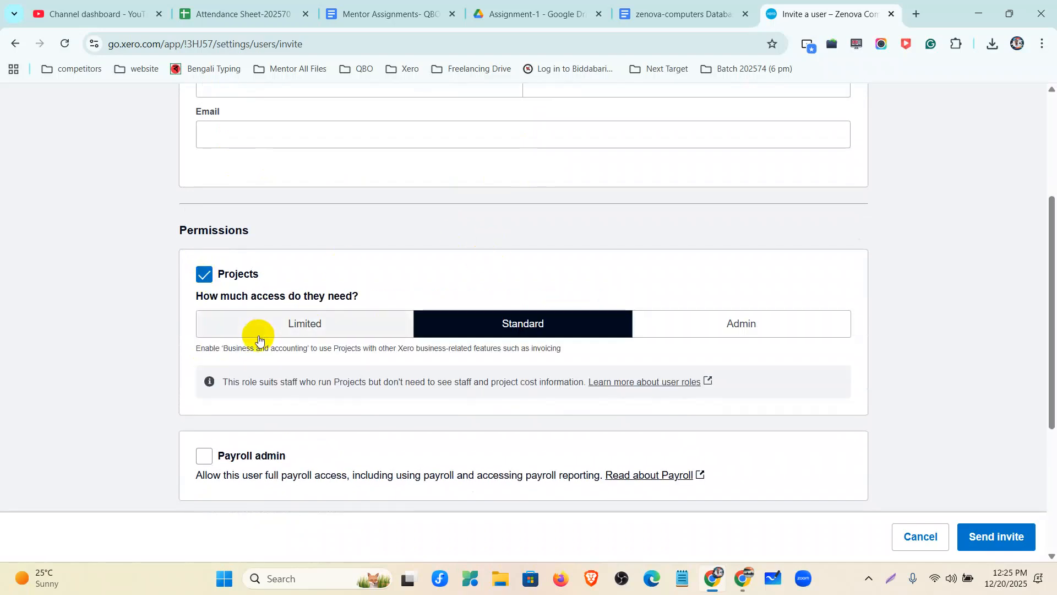
pyautogui.click(721, 336)
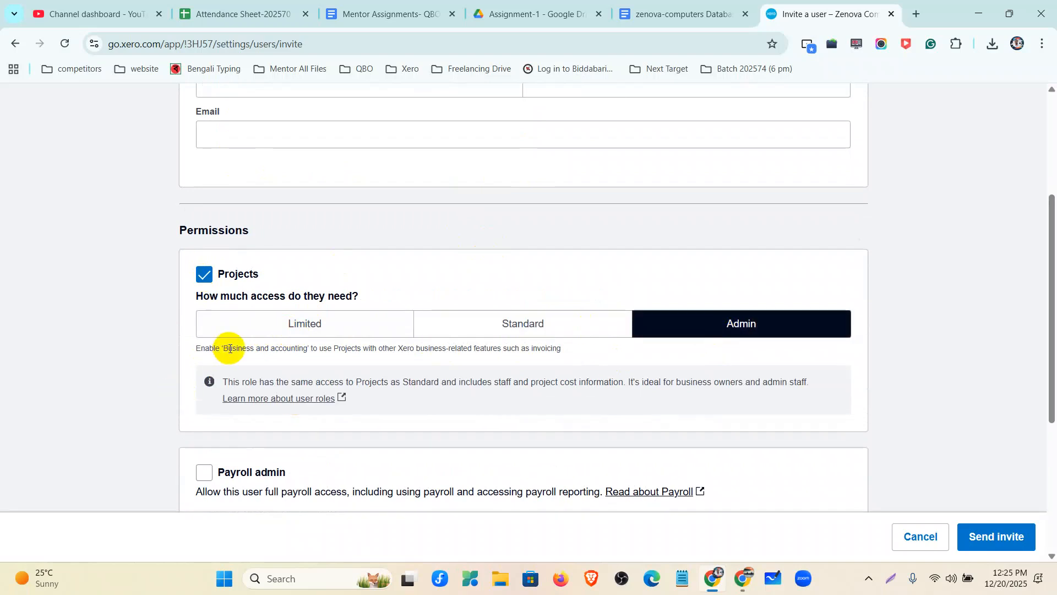
# Leave Payroll admin off and grant the invited user Business and accounting access with the Advisor role.
pyautogui.scroll(-3, 231, 339)
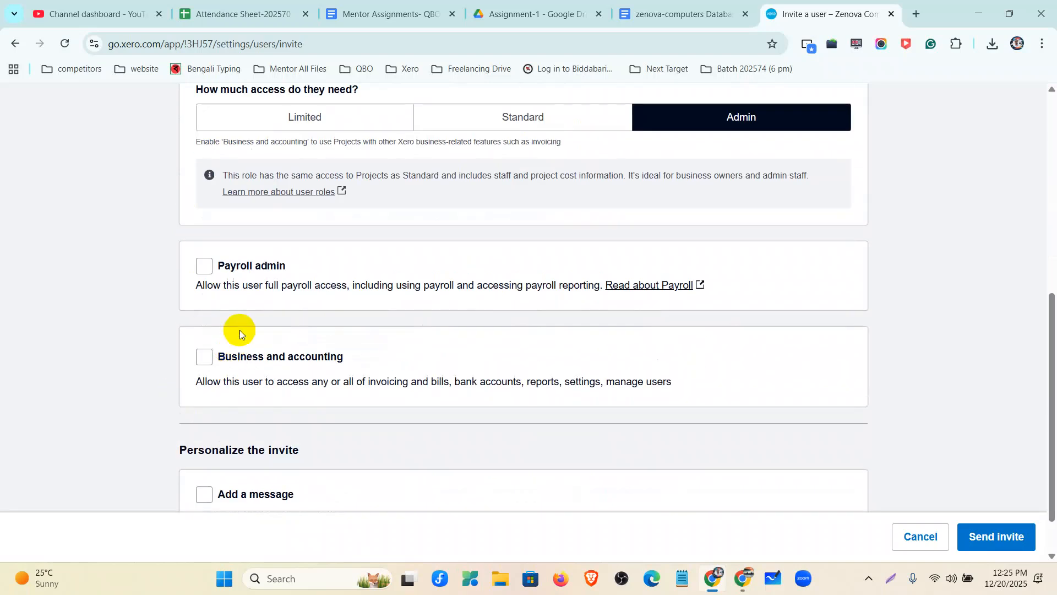
pyautogui.click(203, 270)
pyautogui.click(203, 270)
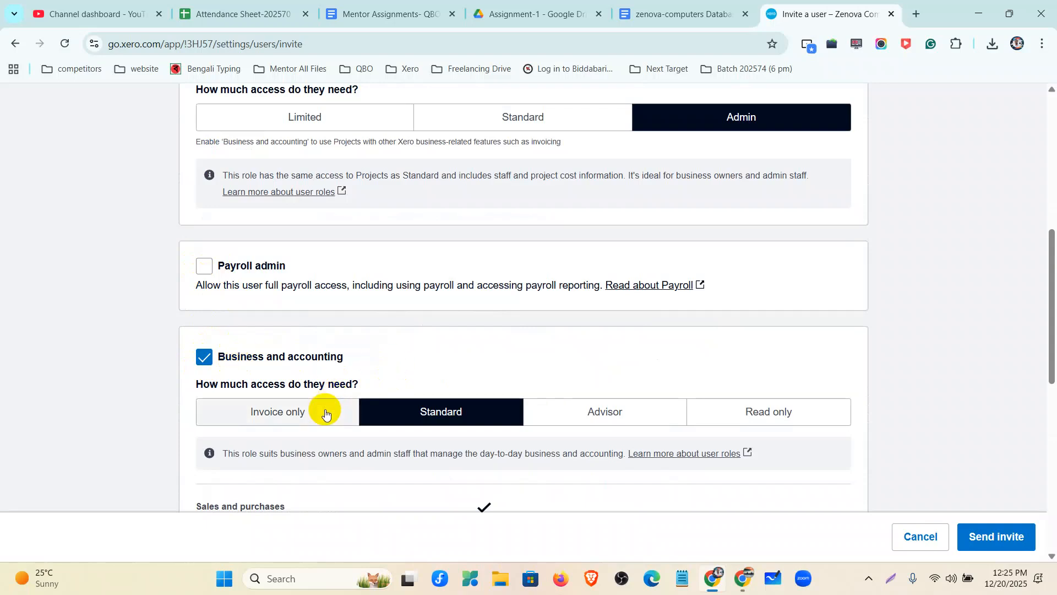
pyautogui.scroll(-1, 375, 398)
pyautogui.scroll(-2, 576, 303)
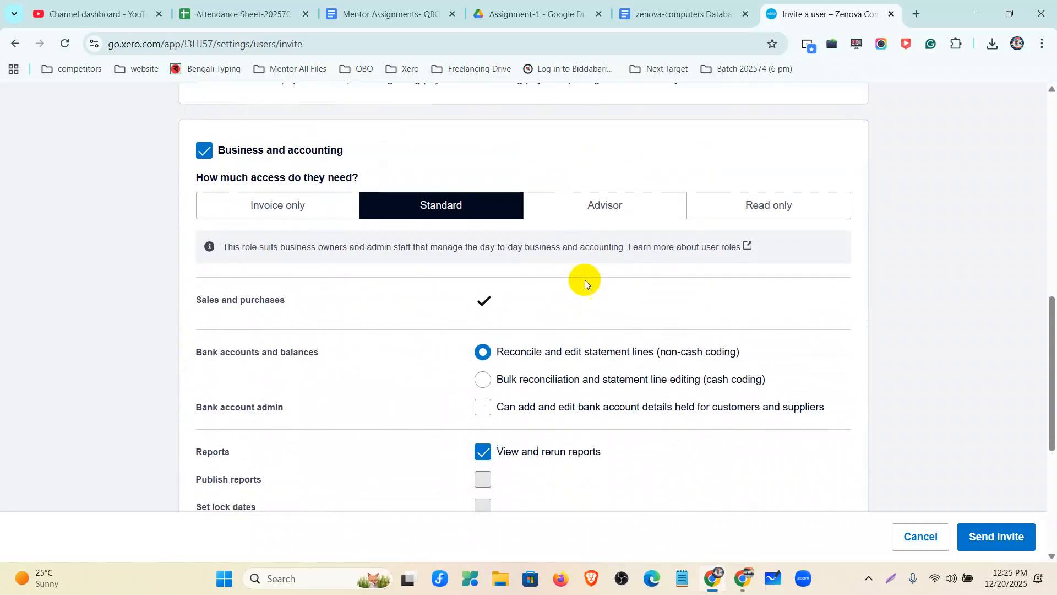
pyautogui.click(605, 215)
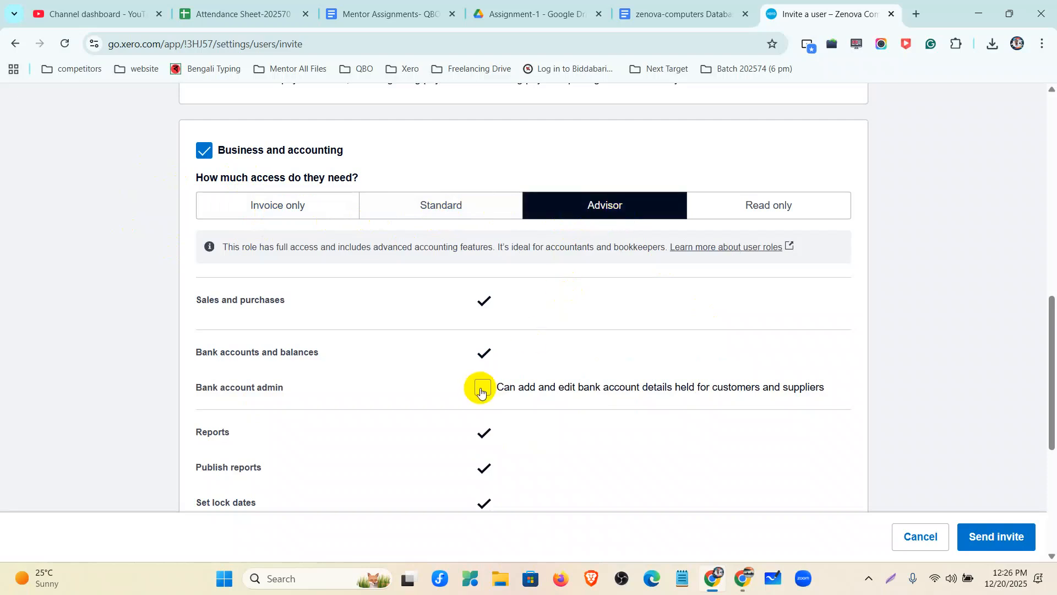
# Enable Bank account admin, File MTD VAT returns and Manage users for the invited advisor.
pyautogui.click(481, 388)
pyautogui.scroll(-3, 490, 386)
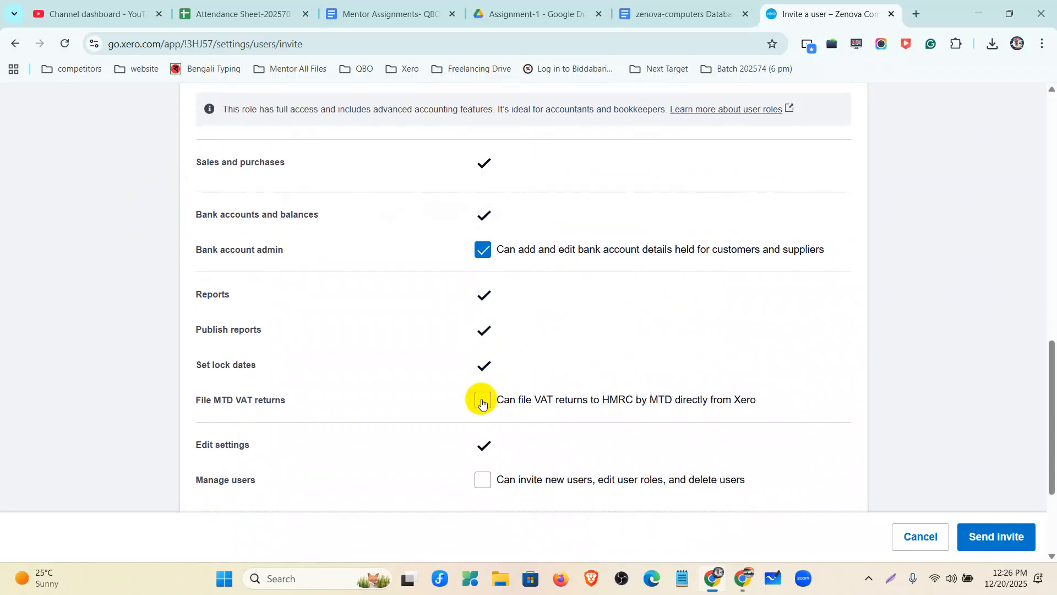
pyautogui.click(482, 480)
pyautogui.scroll(-3, 520, 421)
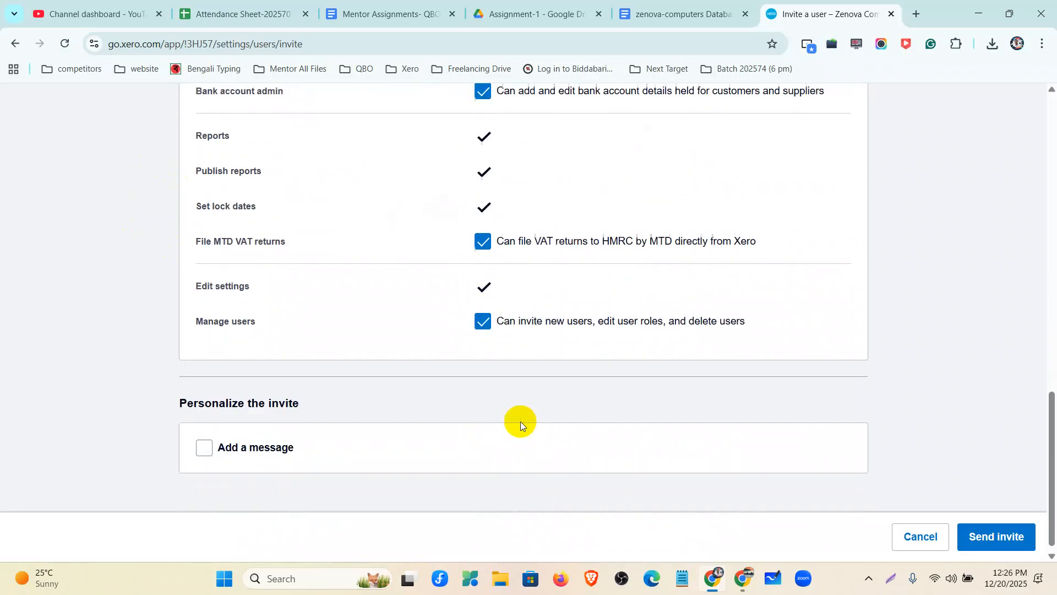
# Review the Bank account admin, File MTD VAT returns and Manage users permissions and try to send the invite.
pyautogui.scroll(4, 520, 421)
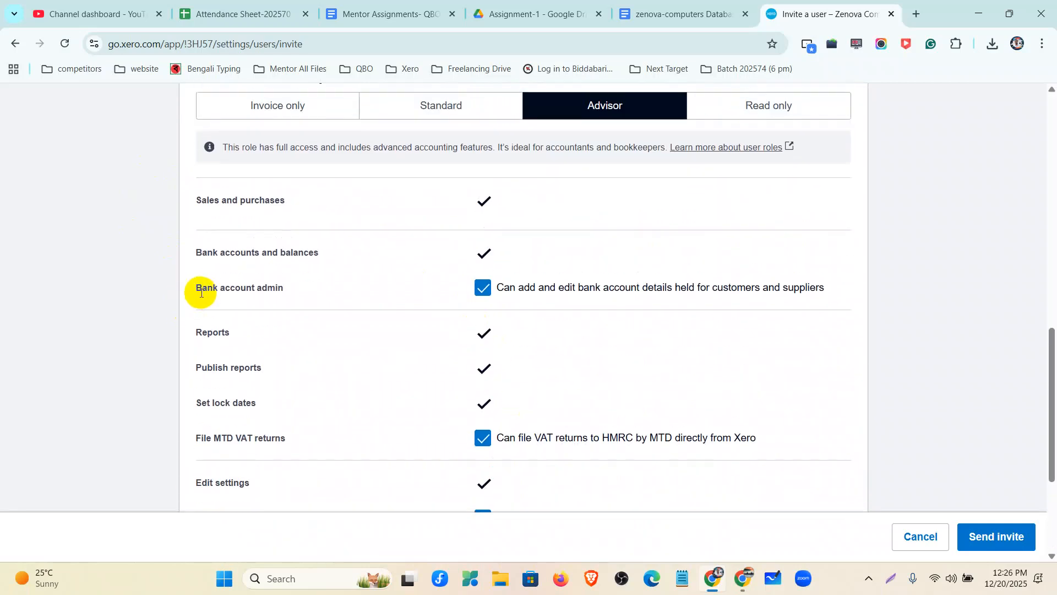
pyautogui.moveTo(197, 288); pyautogui.dragTo(282, 297)
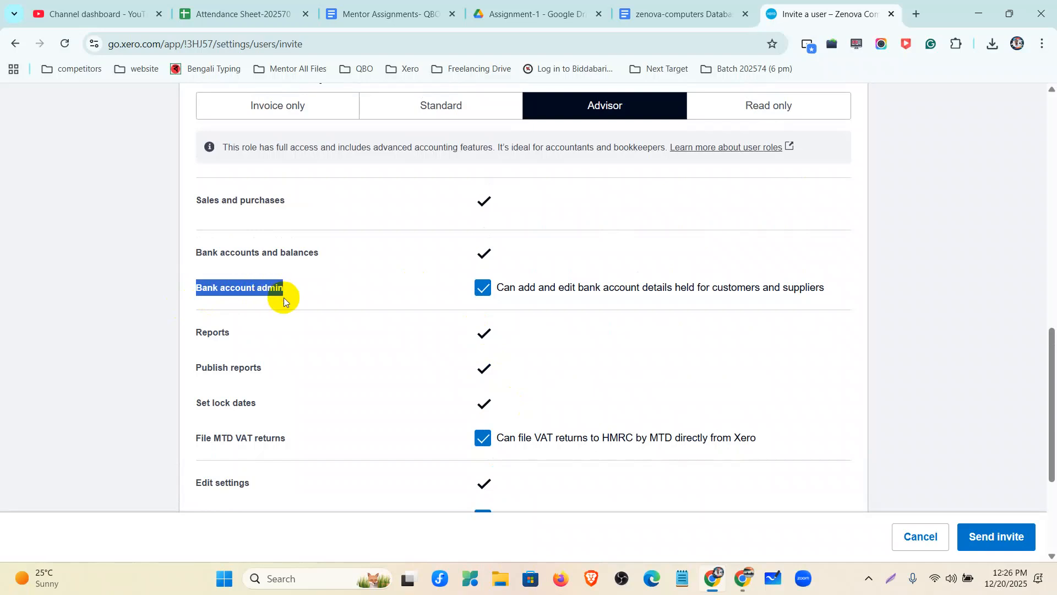
pyautogui.moveTo(196, 436); pyautogui.dragTo(277, 436)
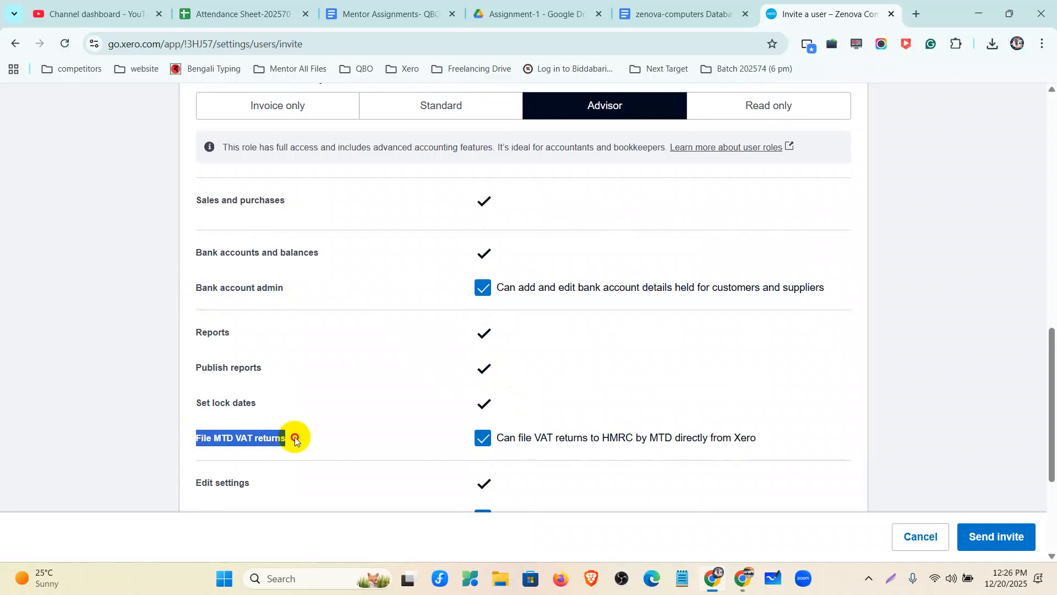
pyautogui.scroll(-3, 319, 399)
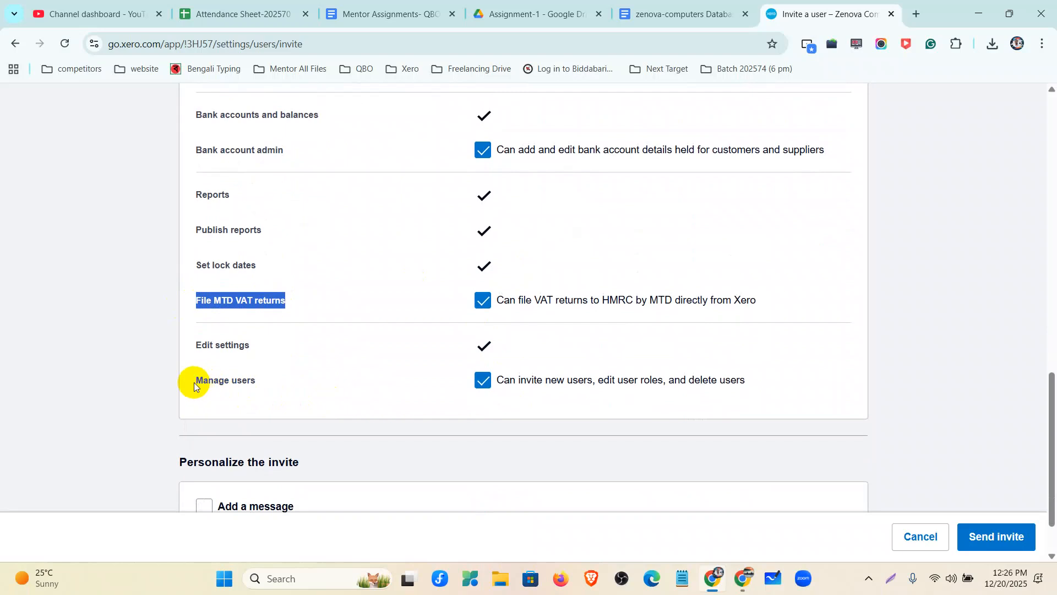
pyautogui.moveTo(190, 380); pyautogui.dragTo(266, 388)
pyautogui.scroll(-2, 268, 390)
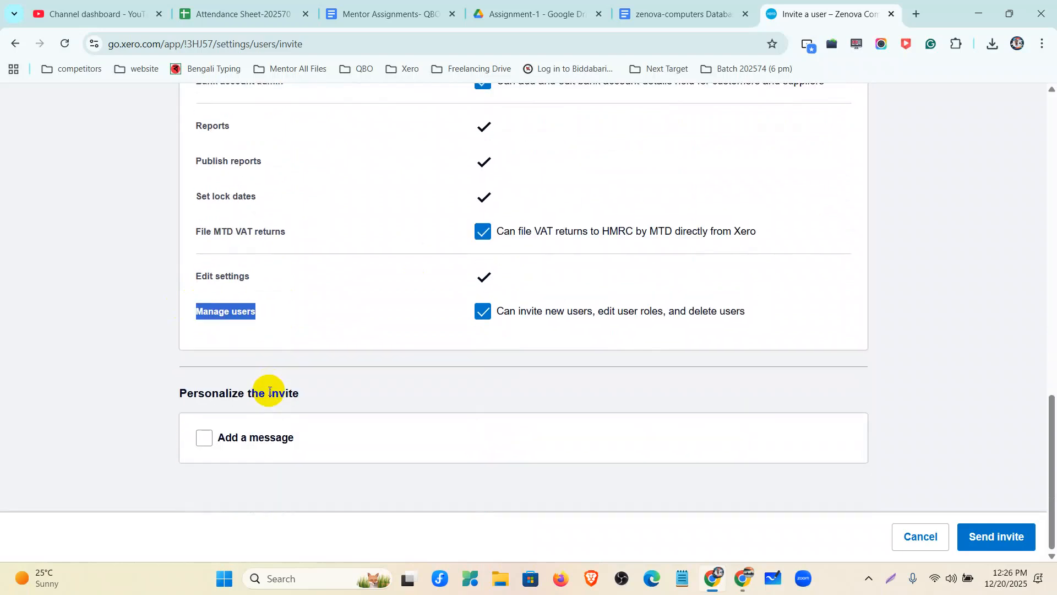
pyautogui.scroll(7, 805, 441)
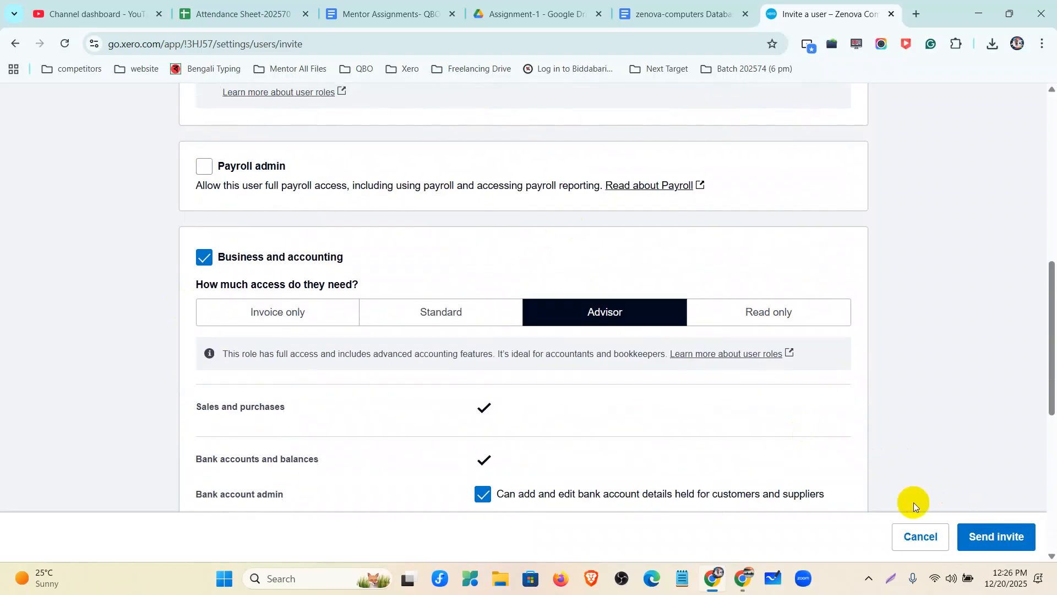
pyautogui.click(1013, 539)
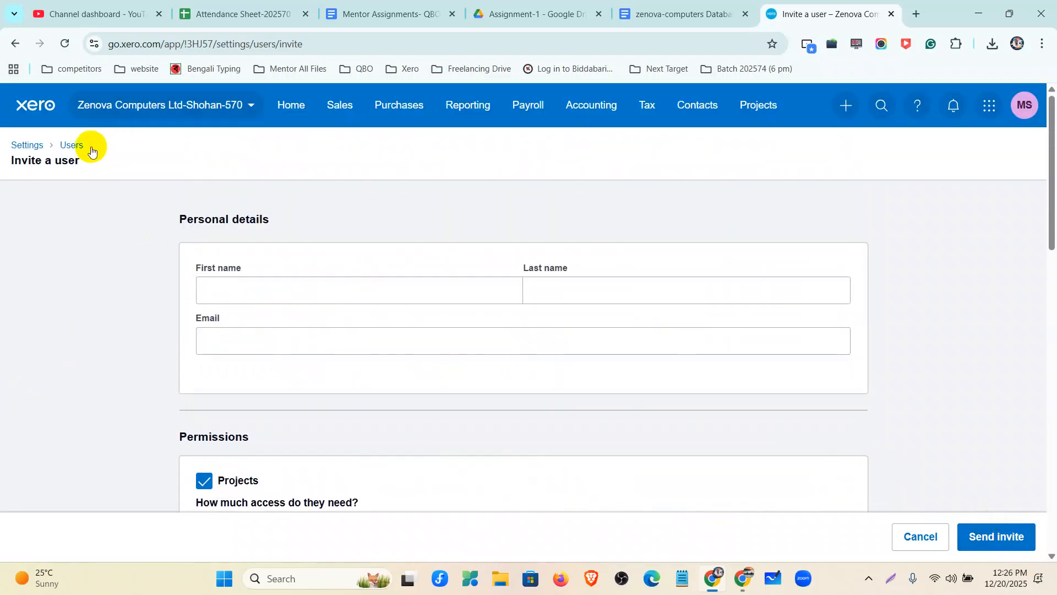
# Leave the invitation, open the existing subscriber's permissions for editing and review their Projects, Payroll admin and Business and accounting access.
pyautogui.click(74, 145)
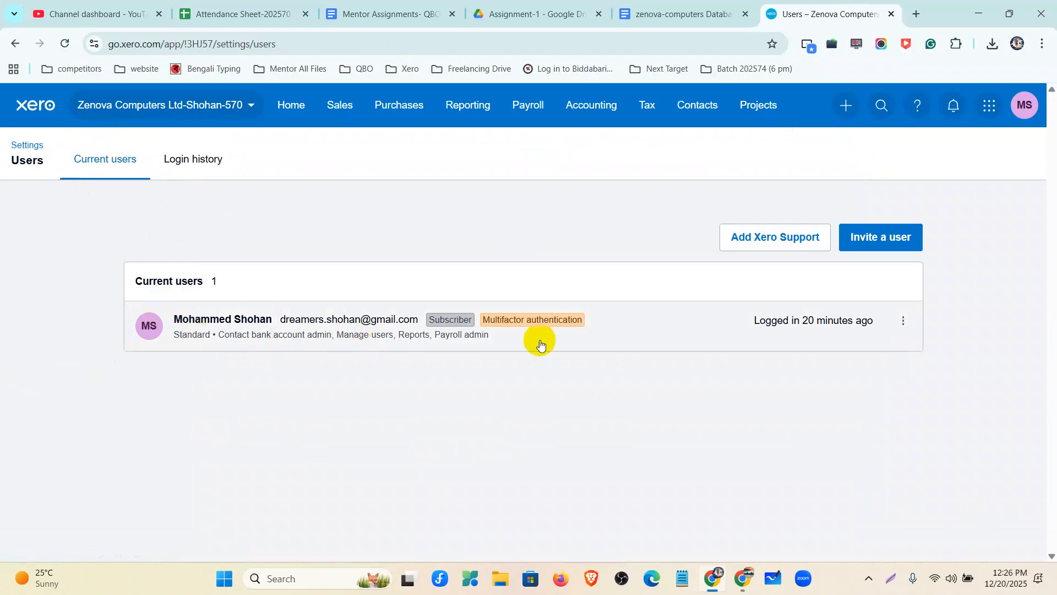
pyautogui.click(903, 320)
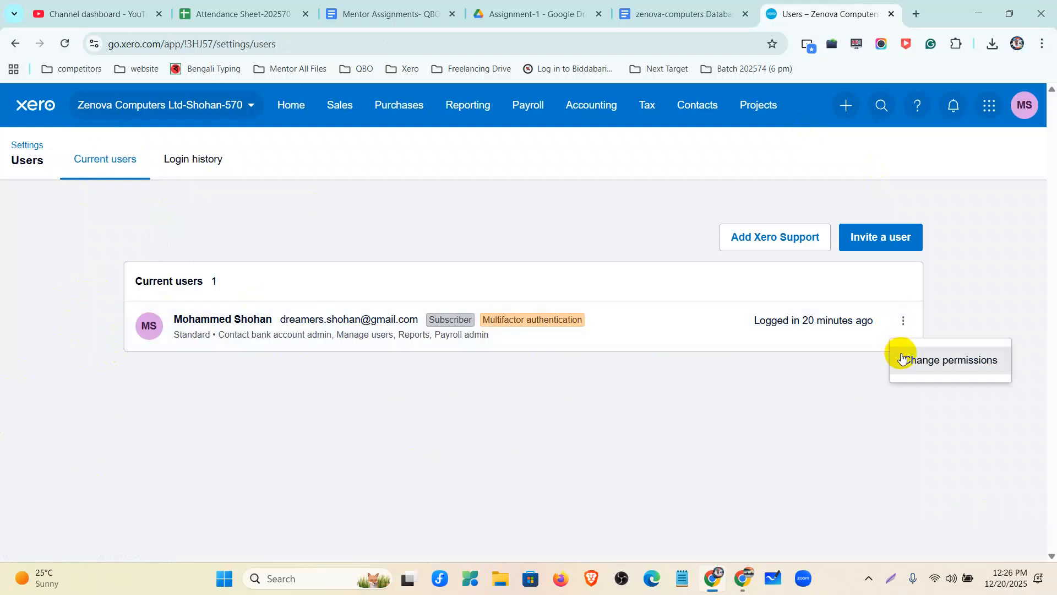
pyautogui.click(900, 360)
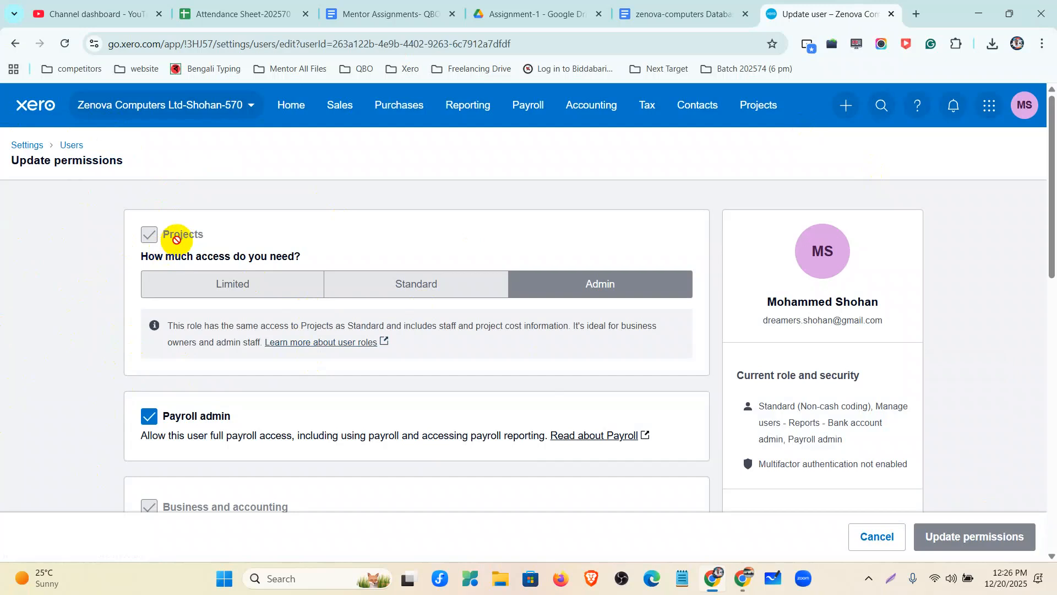
pyautogui.scroll(-1, 176, 240)
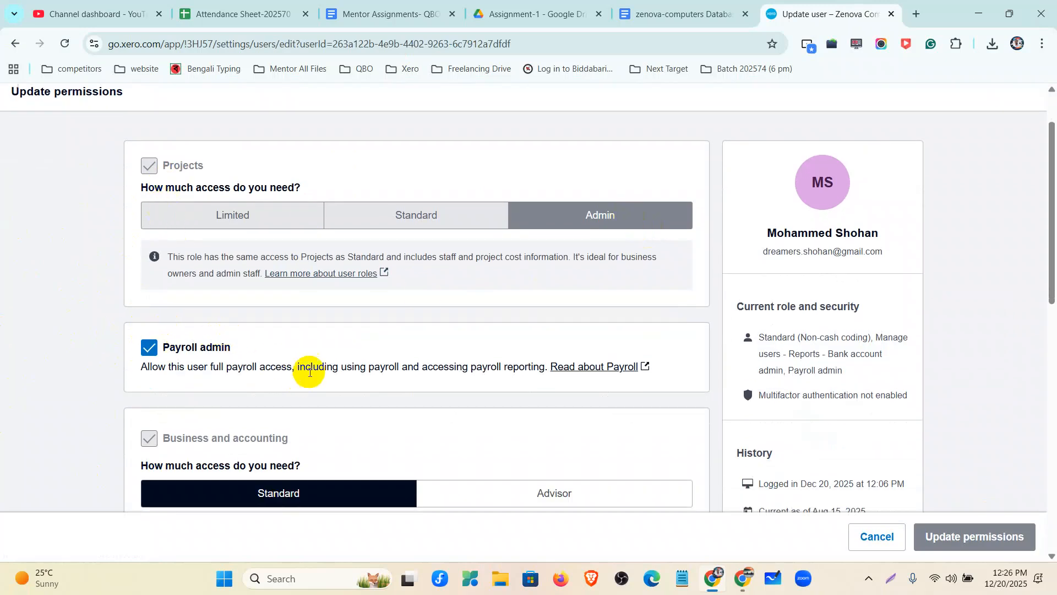
pyautogui.scroll(-2, 330, 366)
pyautogui.click(358, 366)
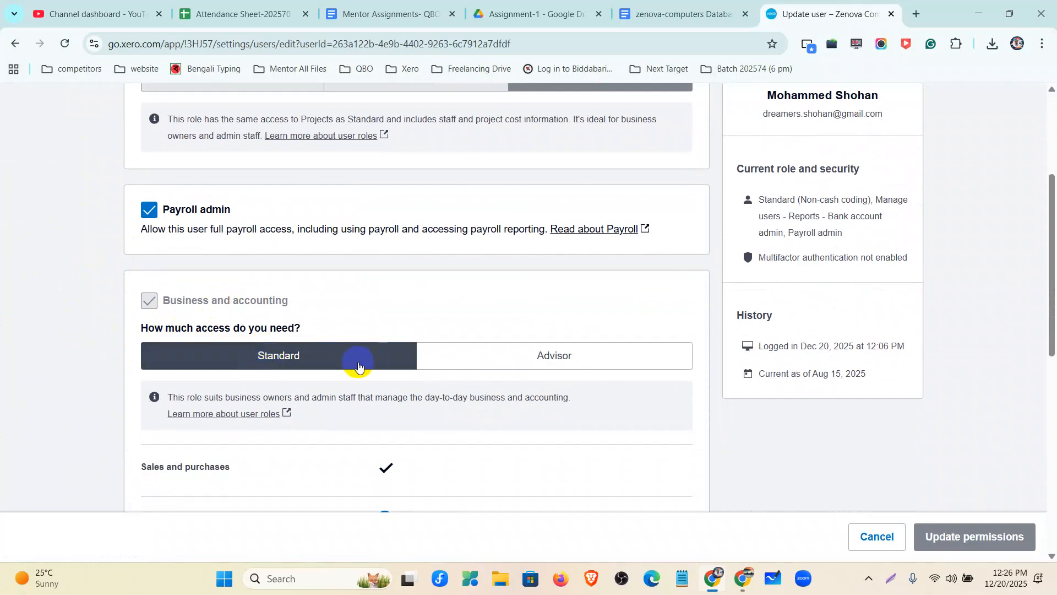
pyautogui.scroll(-3, 359, 366)
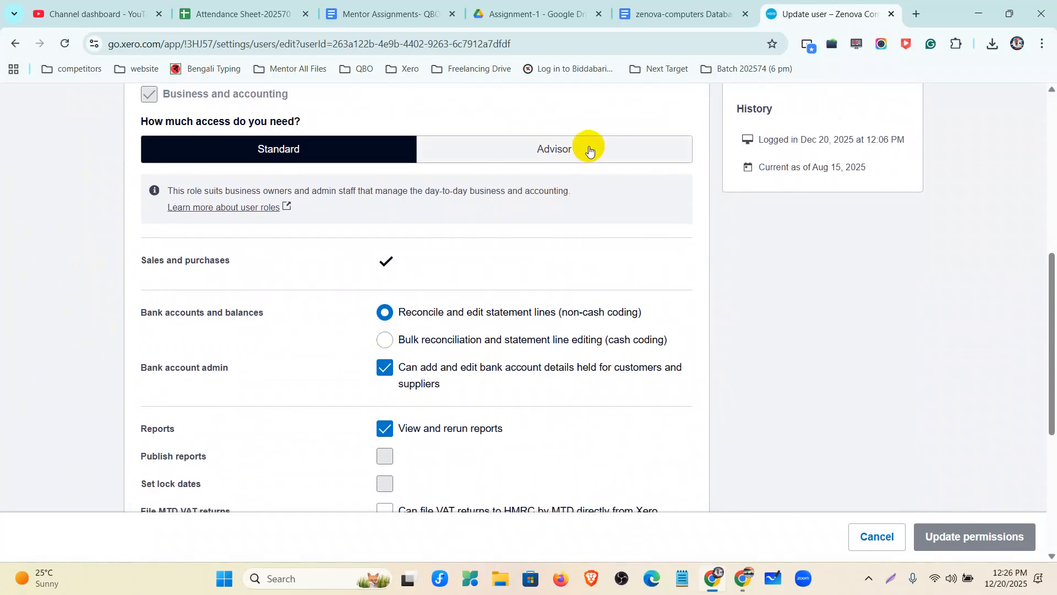
# Change the subscriber's Business and accounting role to Advisor, allow filing MTD VAT returns, and update the permissions.
pyautogui.click(575, 147)
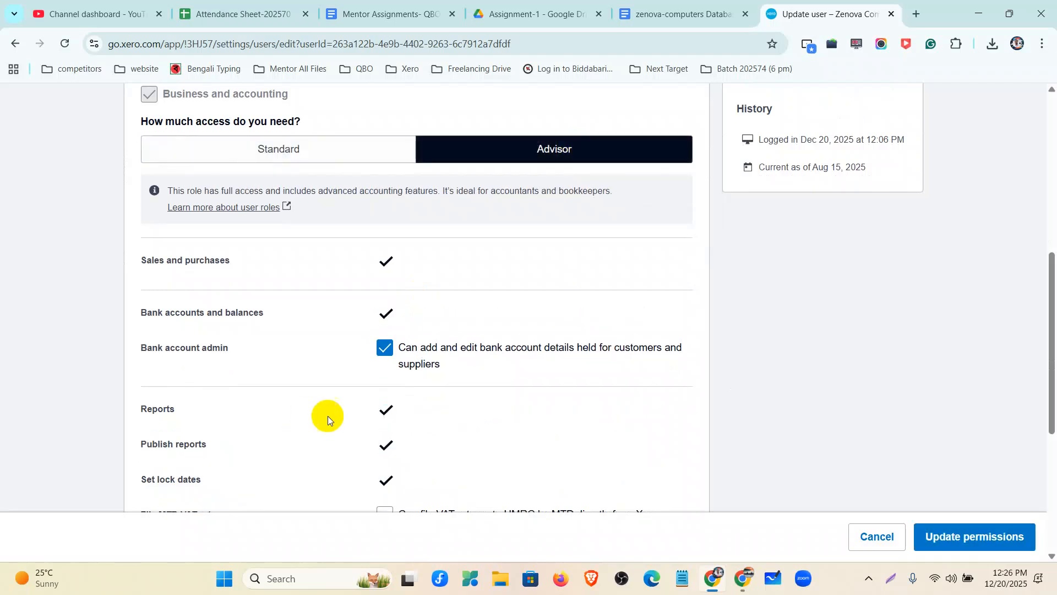
pyautogui.scroll(-2, 358, 375)
pyautogui.click(384, 378)
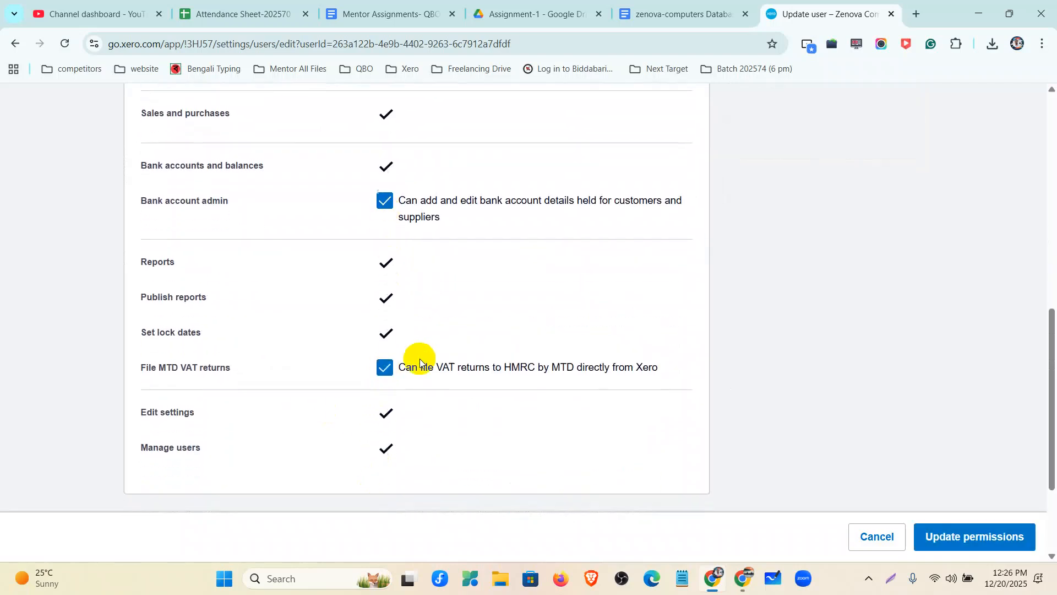
pyautogui.scroll(-2, 407, 363)
pyautogui.click(954, 532)
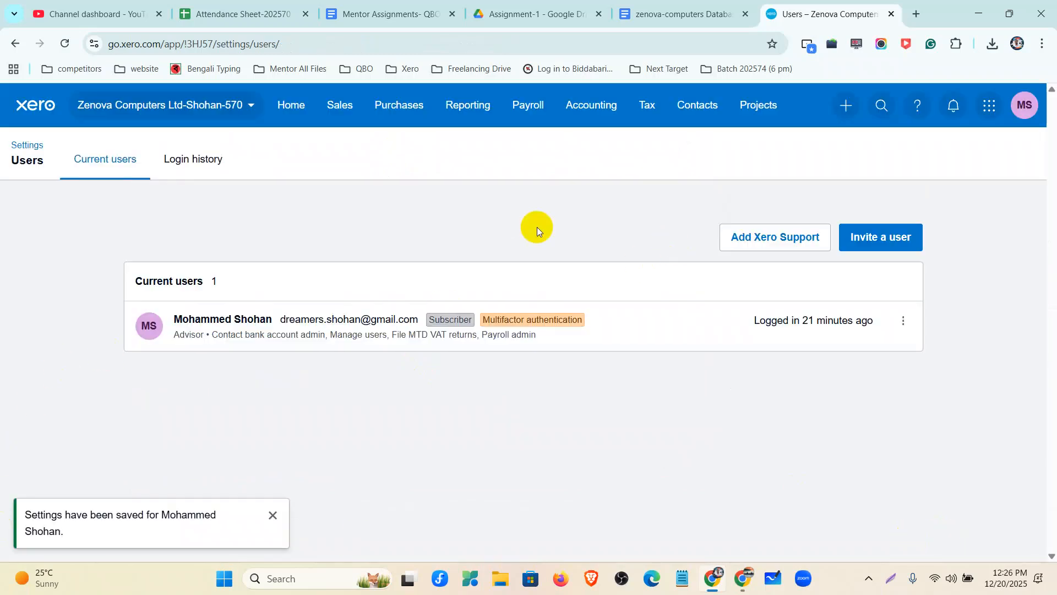
# Reload the users page, return to the dashboard, and review the Accounting tools and the create-new options.
pyautogui.click(592, 104)
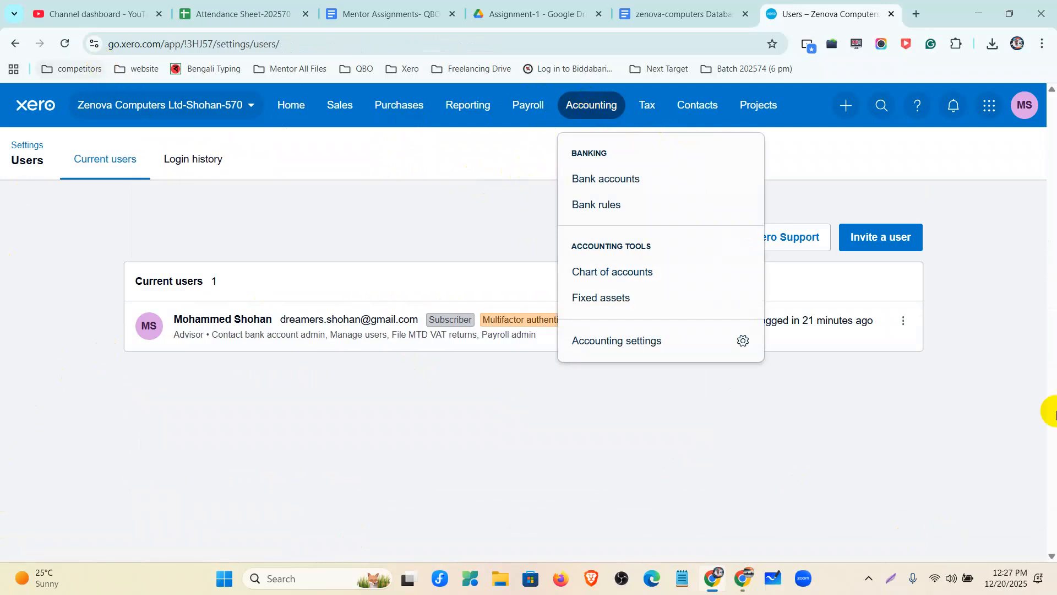
pyautogui.click(71, 48)
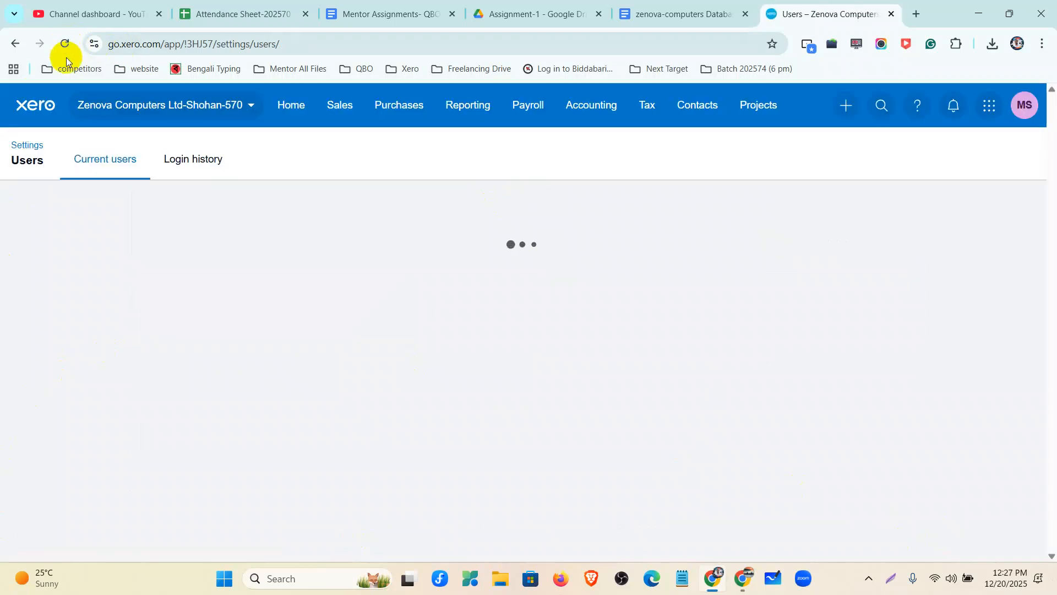
pyautogui.click(292, 104)
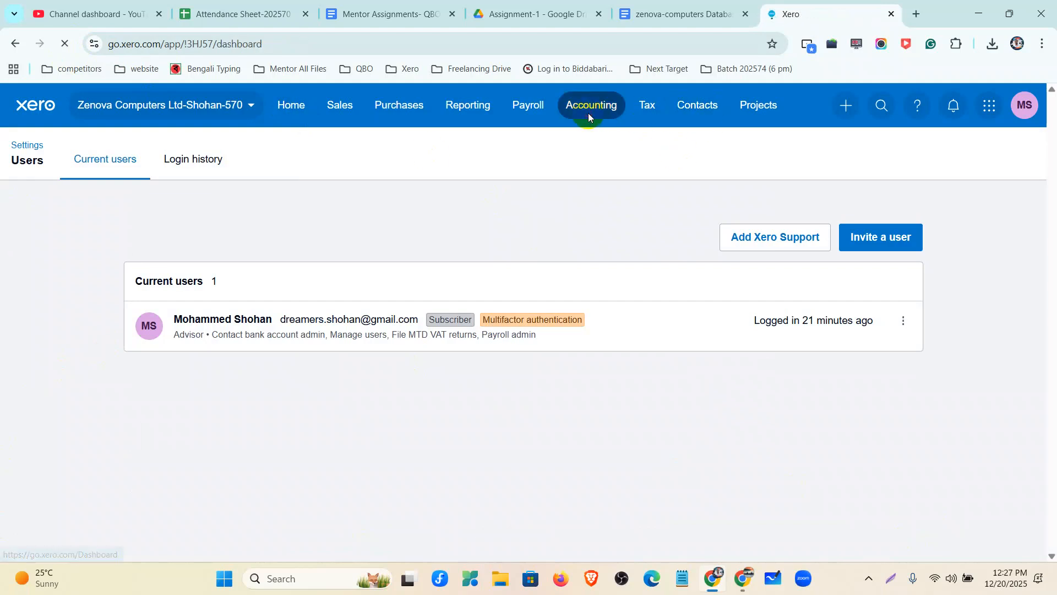
pyautogui.click(588, 114)
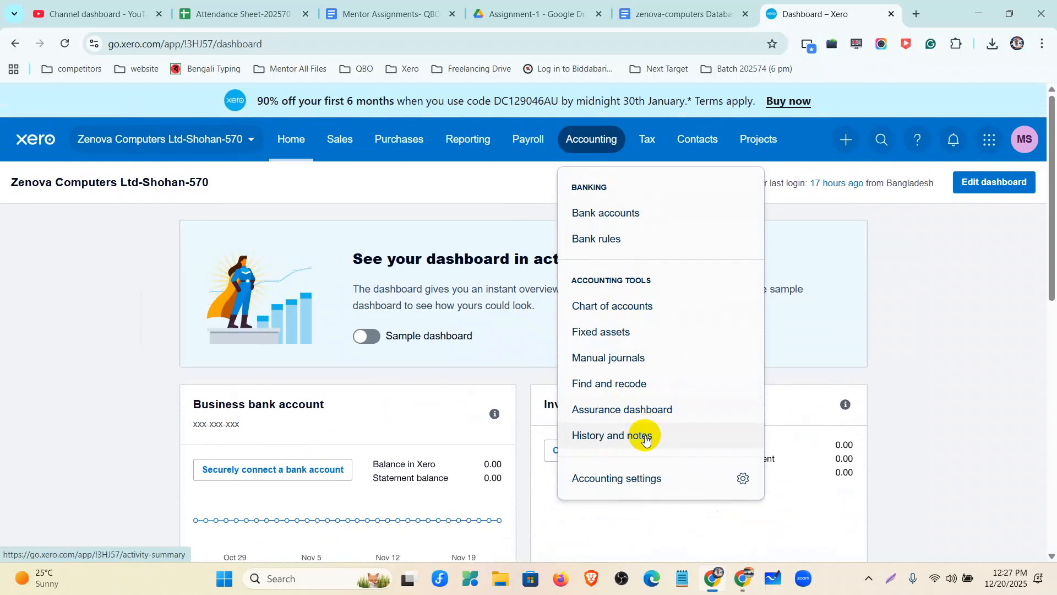
pyautogui.click(845, 139)
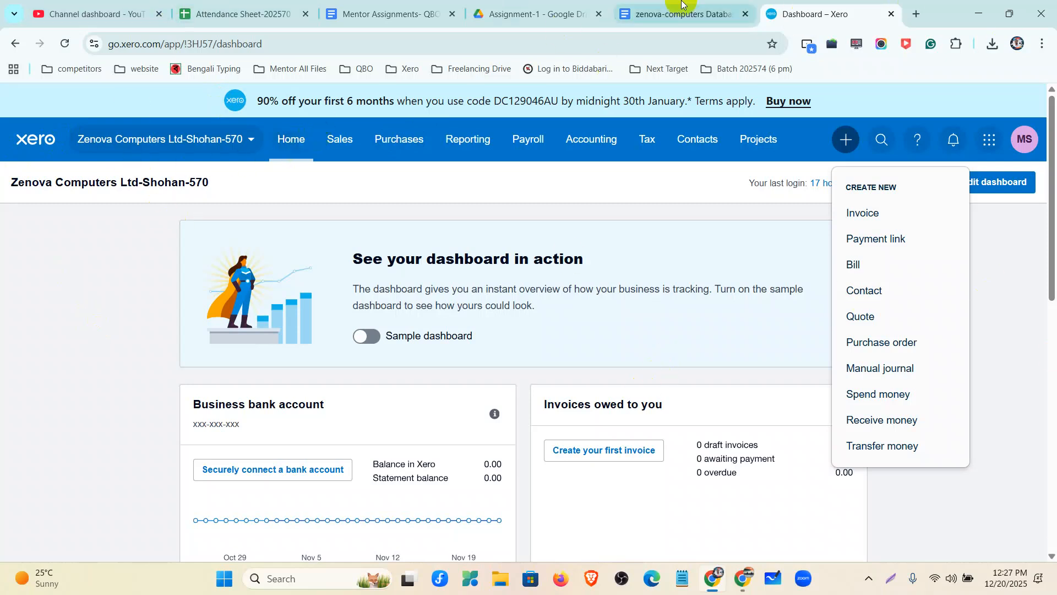
# Look up the next task in the mentor assignments document, highlight "Adding Chart of Accounts (Manual & Import)", and return to Xero.
pyautogui.click(384, 14)
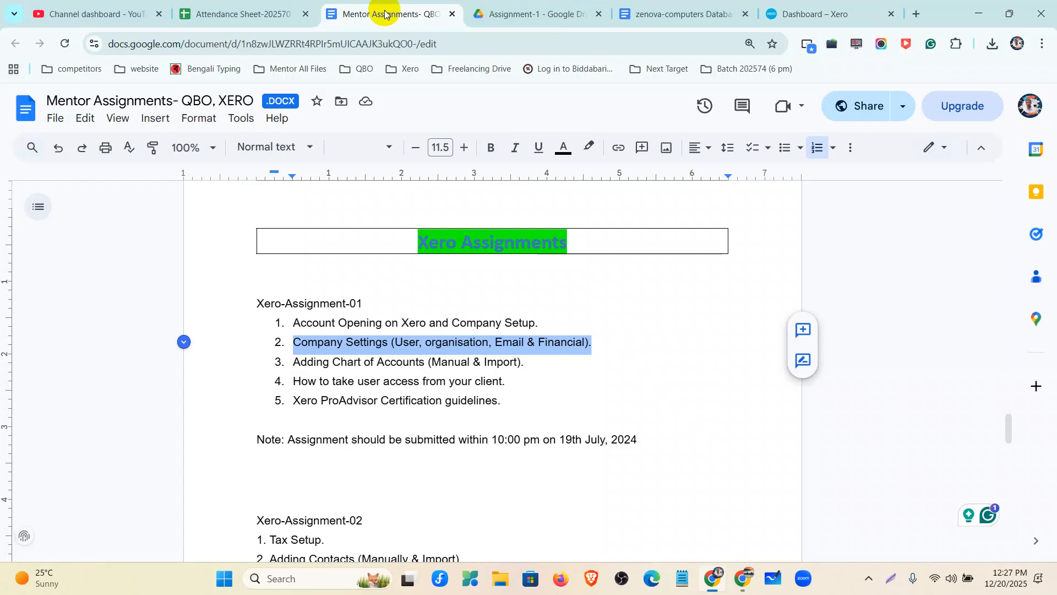
pyautogui.moveTo(292, 361); pyautogui.dragTo(522, 364)
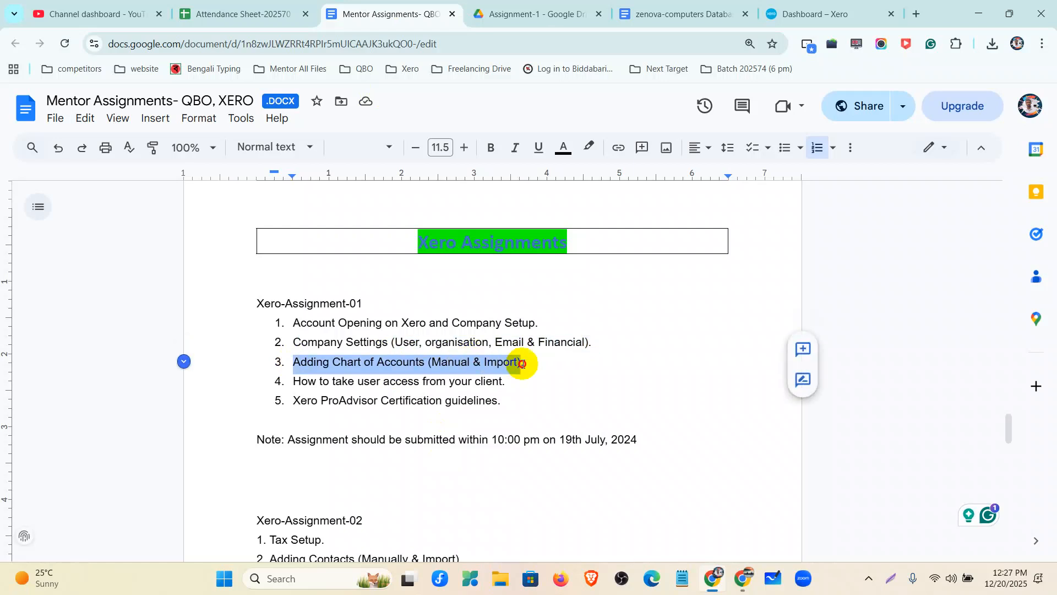
pyautogui.click(815, 13)
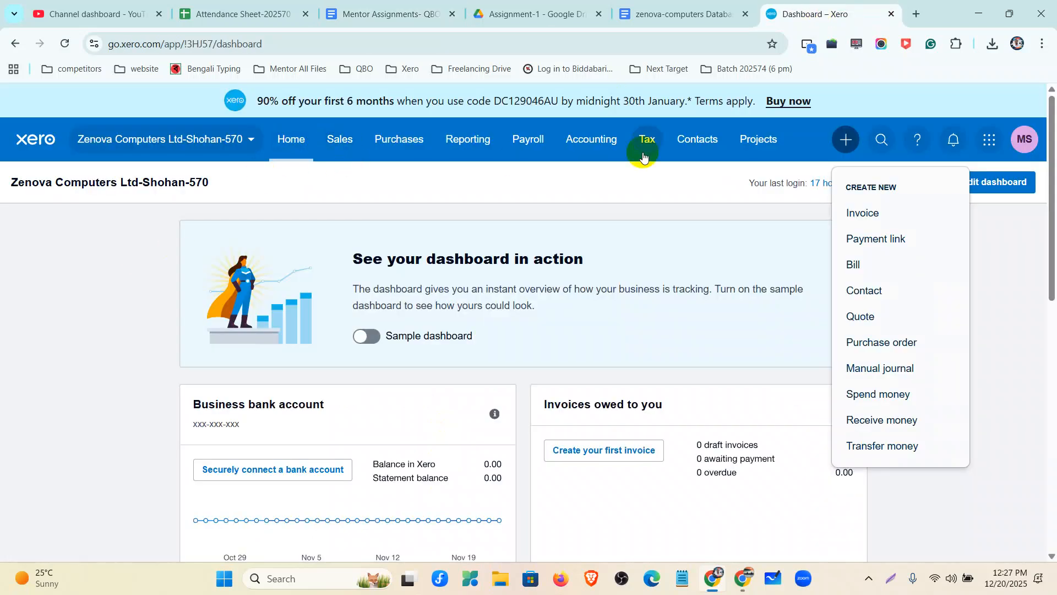
pyautogui.click(1014, 323)
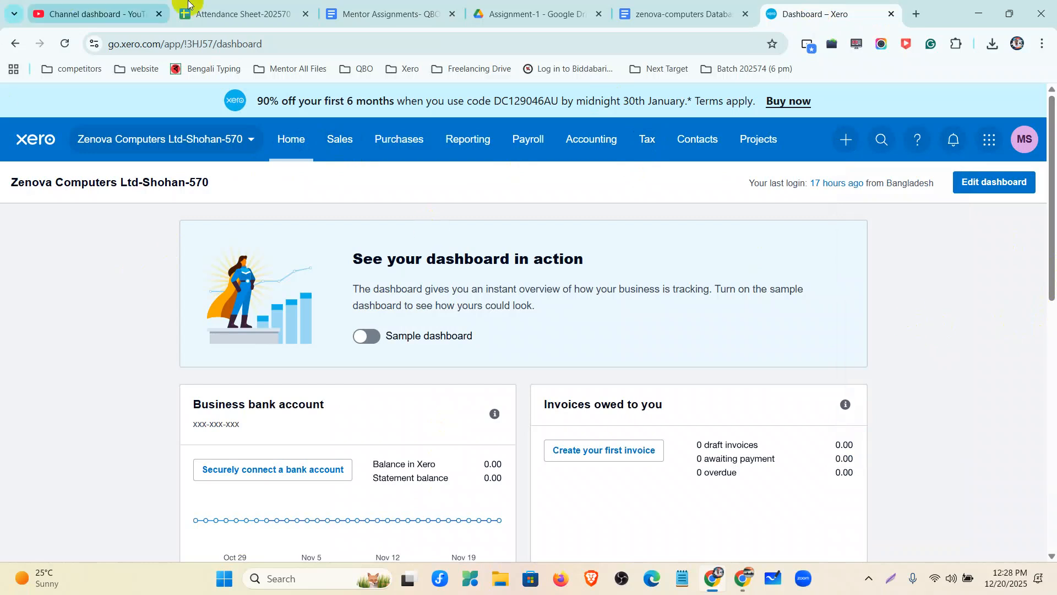
pyautogui.click(579, 141)
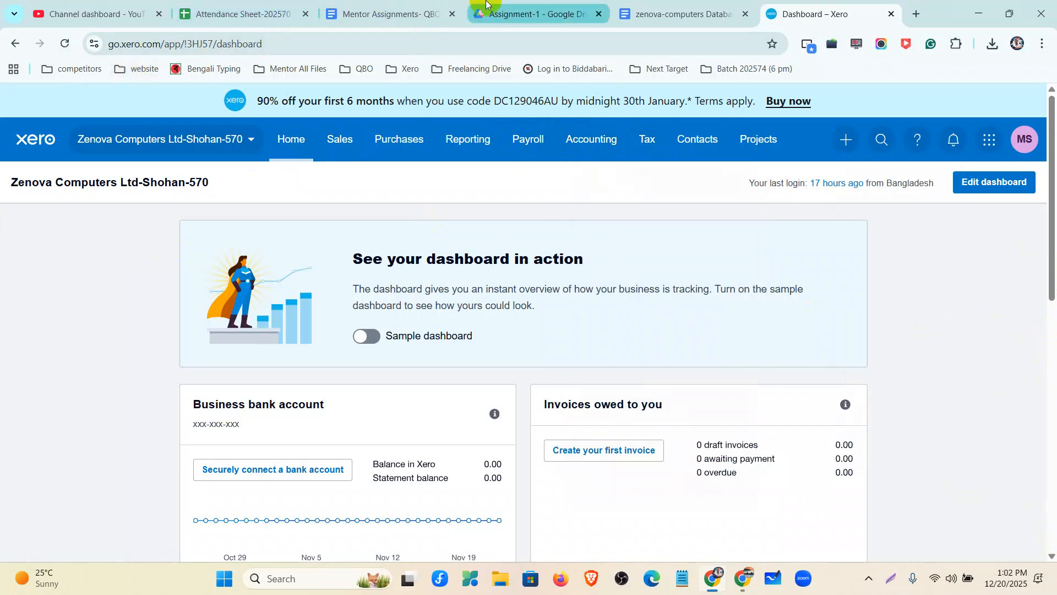
# Recheck the assignment, open Xero's chart of accounts, and dismiss the default-chart notice and the help banner.
pyautogui.click(364, 9)
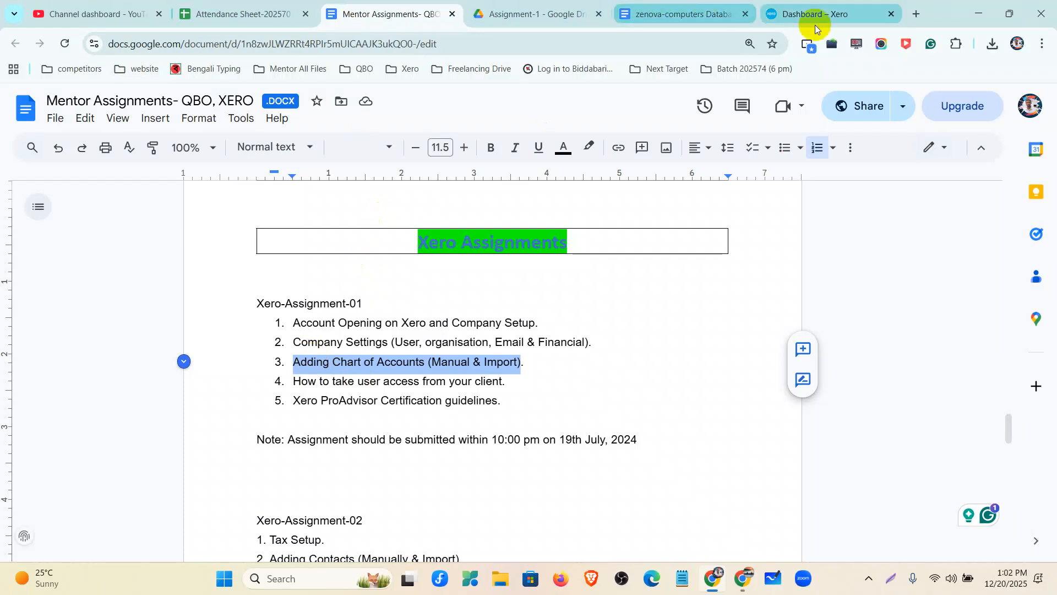
pyautogui.click(765, 11)
pyautogui.click(583, 143)
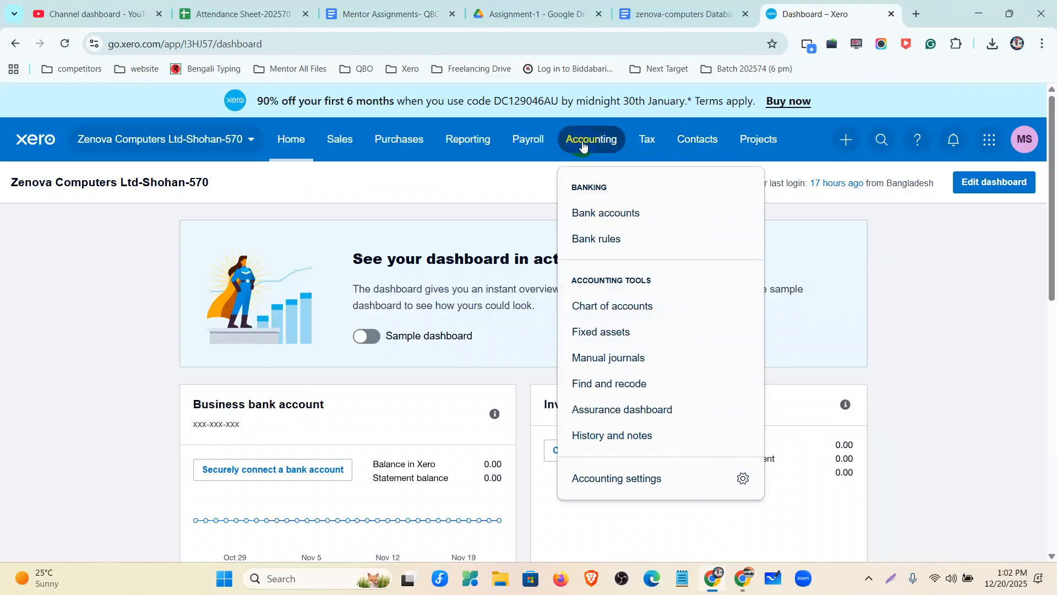
pyautogui.click(593, 307)
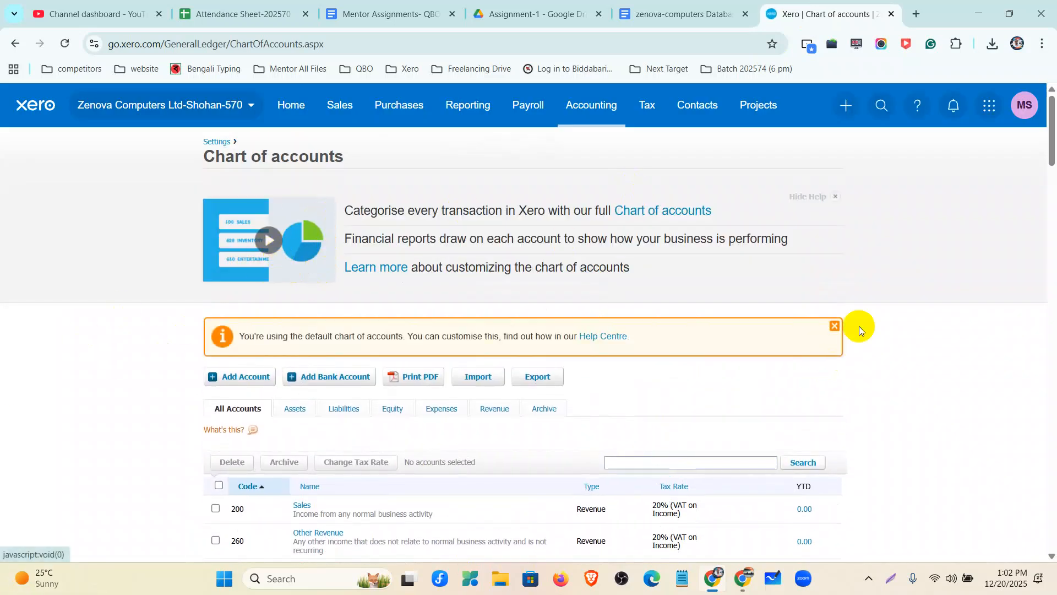
pyautogui.click(835, 325)
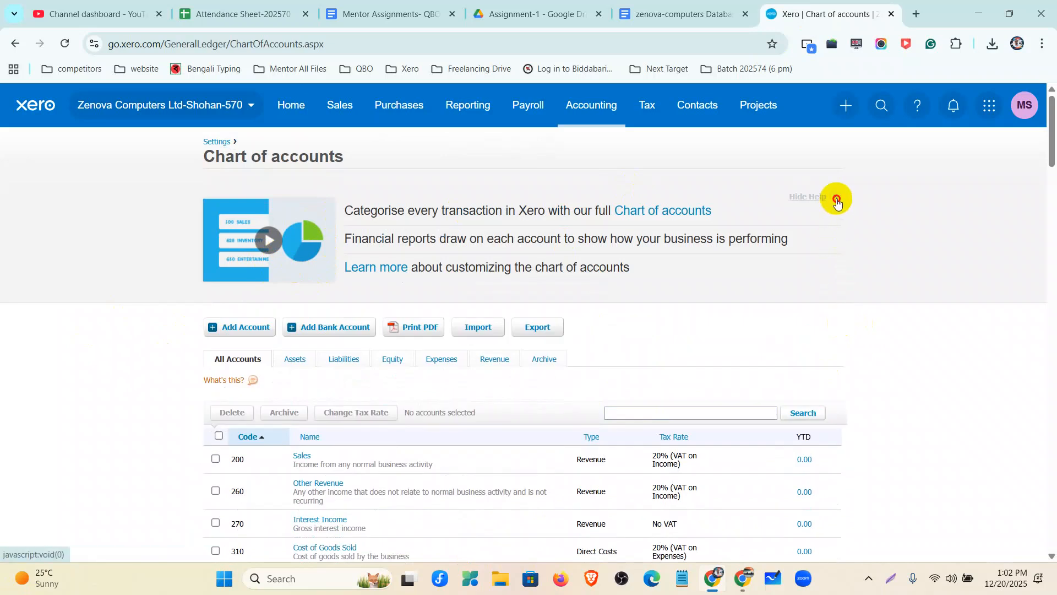
# Switch to YouTube, browse the Chart Of Accounts - Xero playlist on the shohan solutions channel, and return to Xero.
pyautogui.click(742, 578)
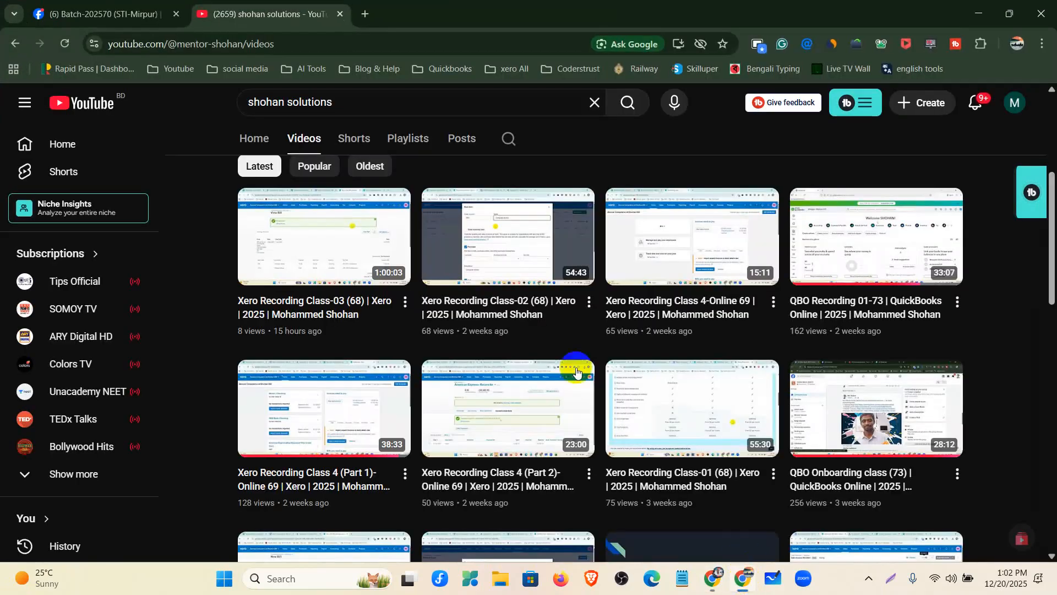
pyautogui.scroll(5, 447, 269)
pyautogui.click(405, 333)
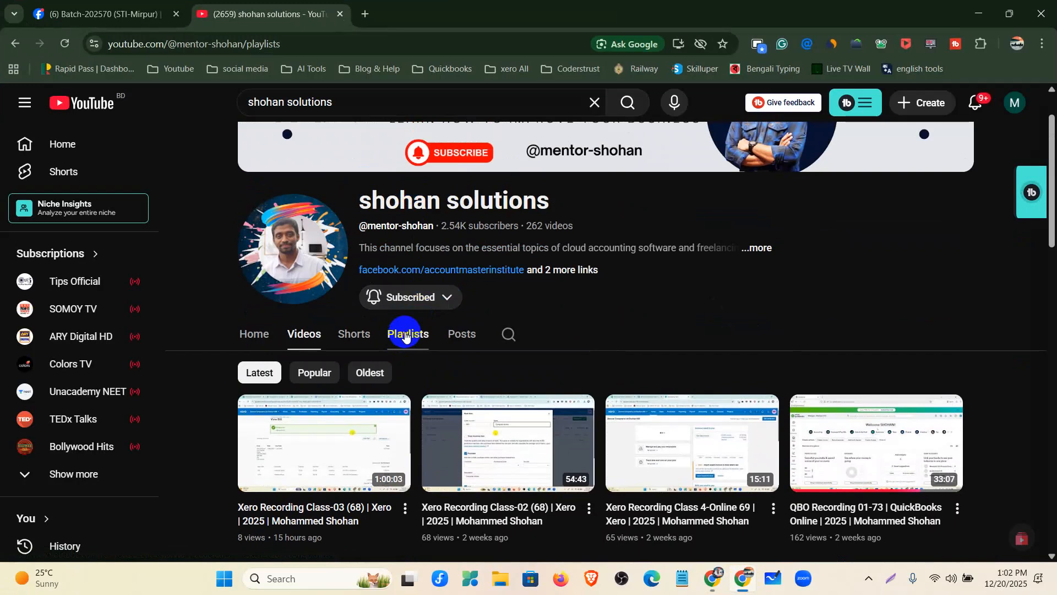
pyautogui.scroll(-5, 407, 331)
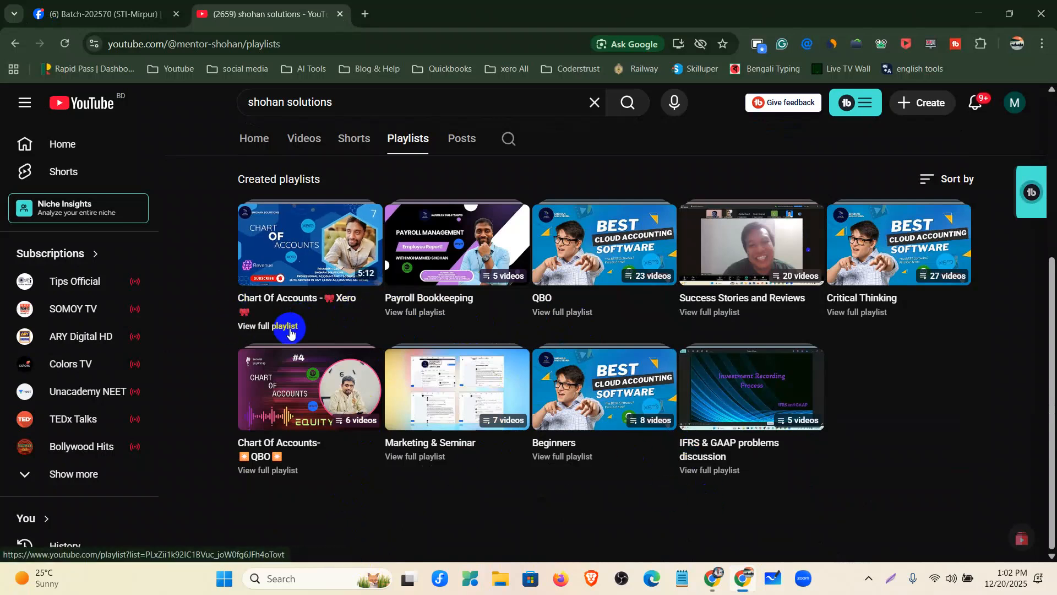
pyautogui.click(241, 326)
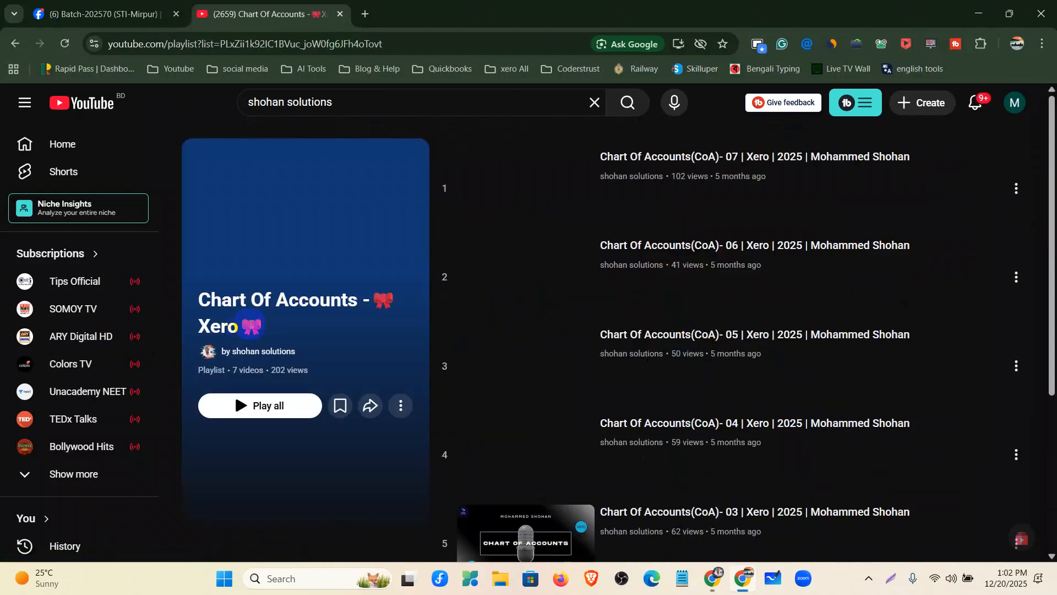
pyautogui.scroll(-5, 704, 264)
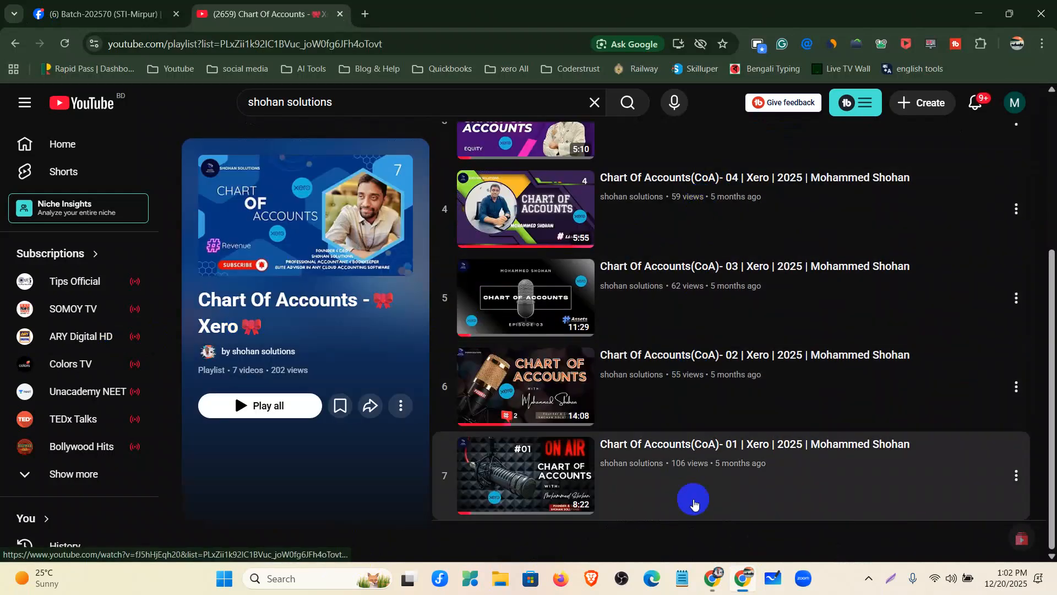
pyautogui.scroll(5, 694, 504)
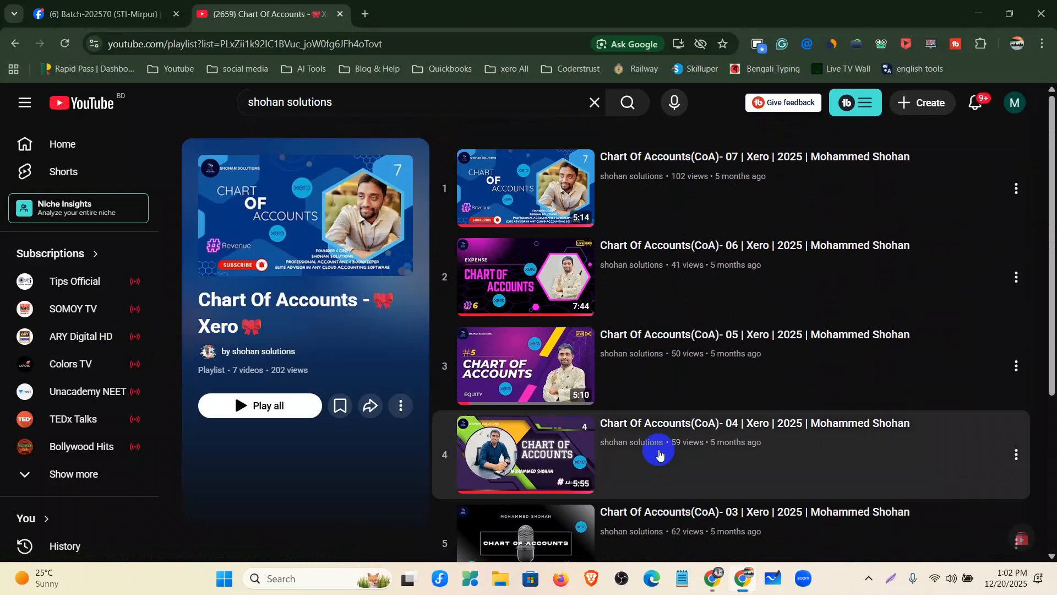
pyautogui.click(979, 14)
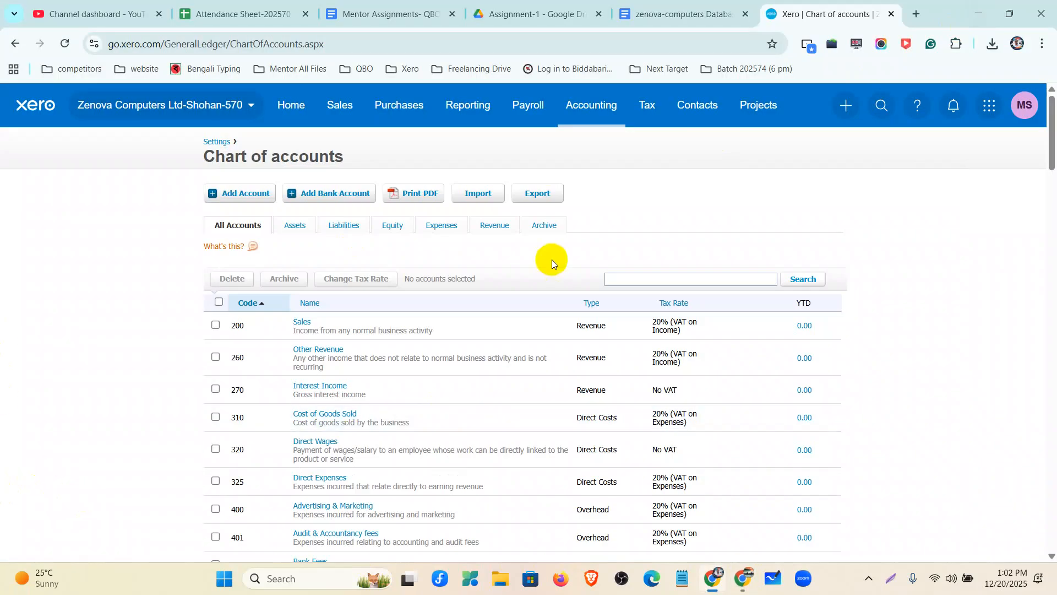
# Start a full-screen capture of the chart of accounts and outline the action button row and account category tabs with red rectangles.
pyautogui.click(882, 581)
pyautogui.moveTo(0, 0); pyautogui.dragTo(1056, 594)
pyautogui.click(930, 530)
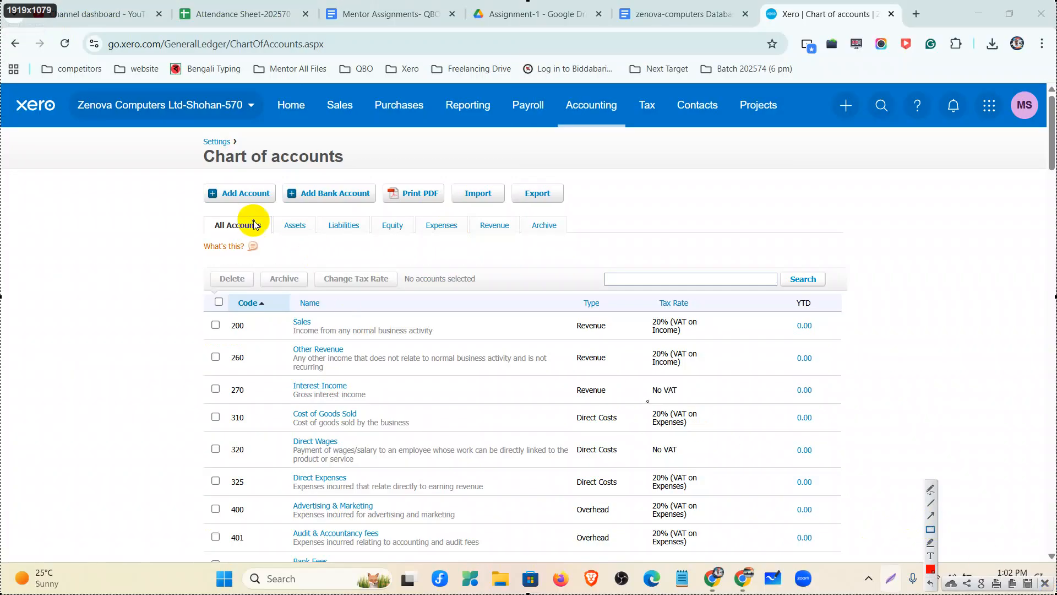
pyautogui.moveTo(175, 172); pyautogui.dragTo(597, 208)
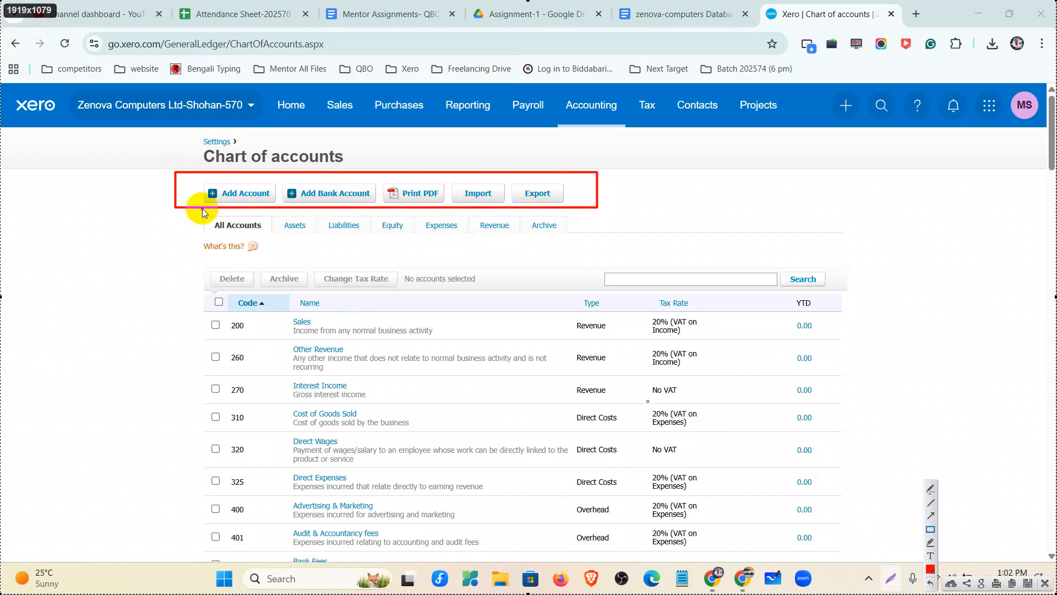
pyautogui.moveTo(196, 209); pyautogui.dragTo(282, 231)
pyautogui.moveTo(534, 248); pyautogui.dragTo(577, 238)
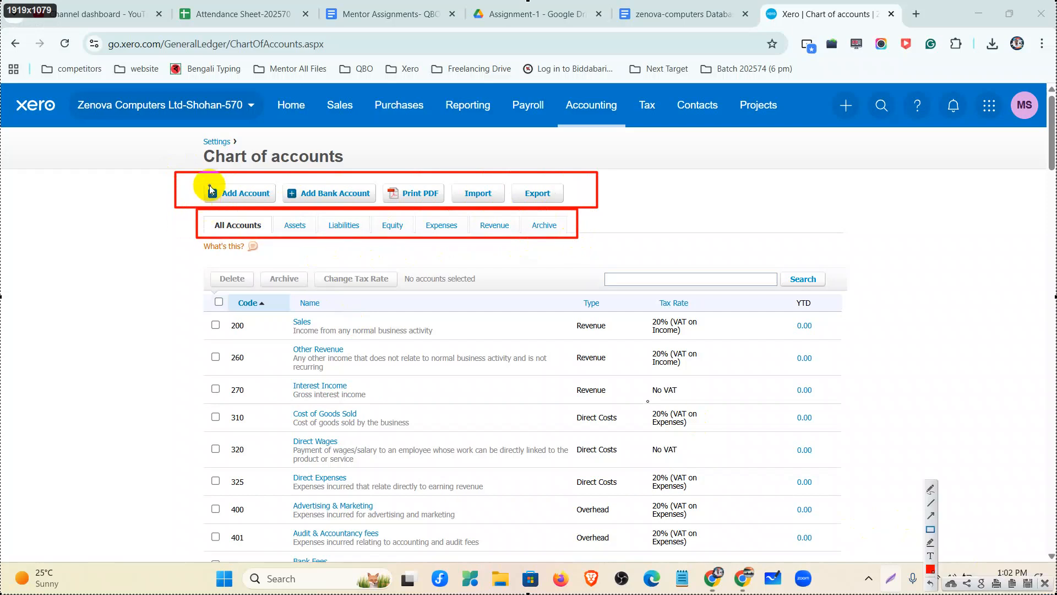
# Outline Add Account, Add Bank Account, Print PDF, Import and Export individually with red rectangles on the capture.
pyautogui.moveTo(198, 180); pyautogui.dragTo(273, 202)
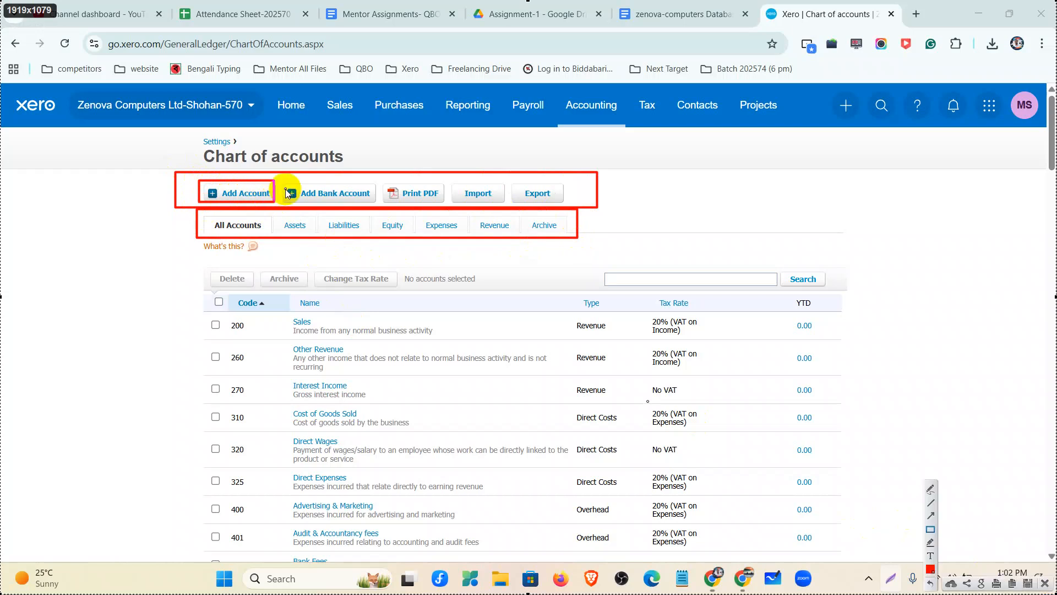
pyautogui.moveTo(285, 184); pyautogui.dragTo(376, 204)
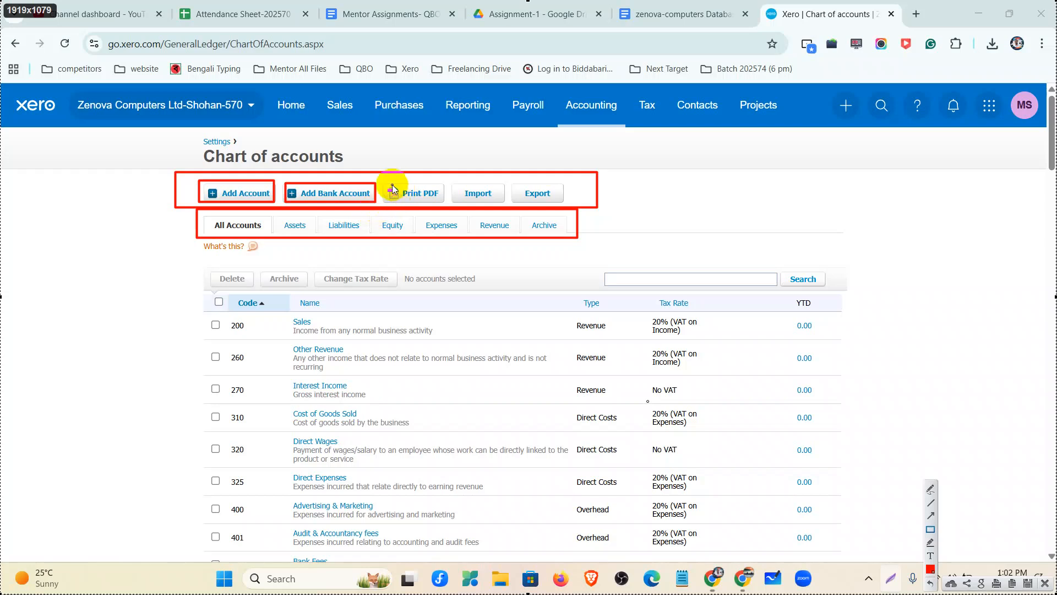
pyautogui.moveTo(383, 186)
pyautogui.mouseDown()
pyautogui.moveTo(446, 203)
pyautogui.moveTo(497, 205)
pyautogui.moveTo(513, 187)
pyautogui.moveTo(563, 199)
pyautogui.mouseUp()
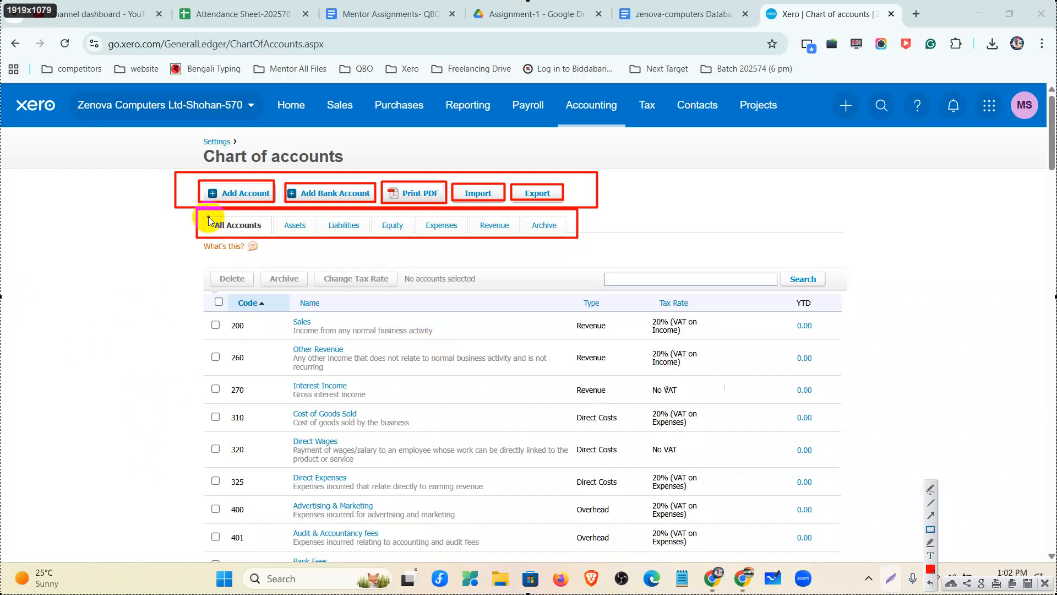
# Outline the accounts table and each category from All Accounts to Revenue with red rectangles, and add a red arrow pointing at Archive.
pyautogui.moveTo(208, 216); pyautogui.dragTo(267, 234)
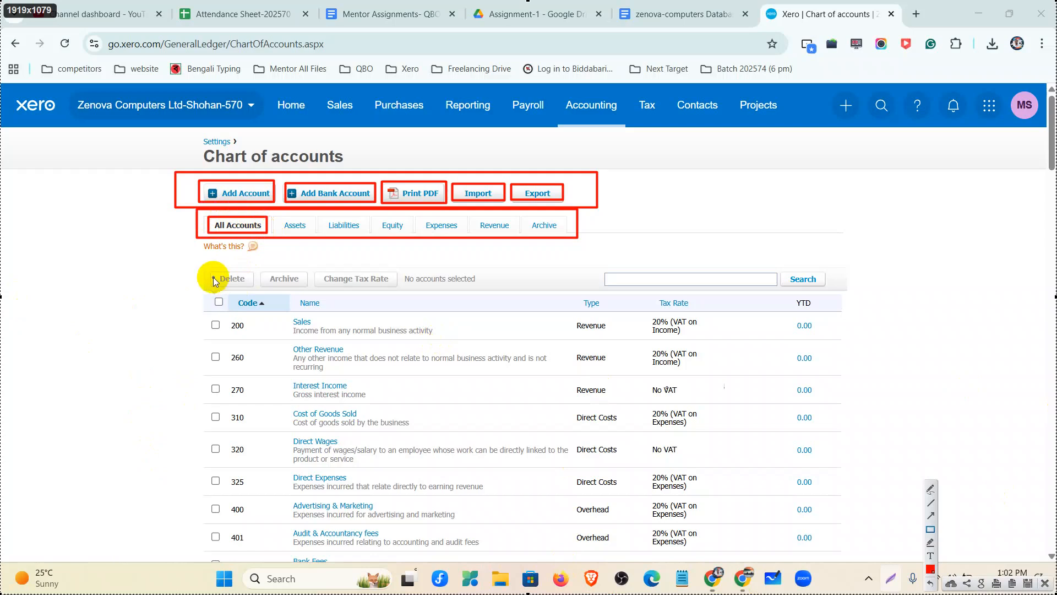
pyautogui.moveTo(202, 265)
pyautogui.mouseDown()
pyautogui.moveTo(832, 567)
pyautogui.moveTo(843, 563)
pyautogui.mouseUp()
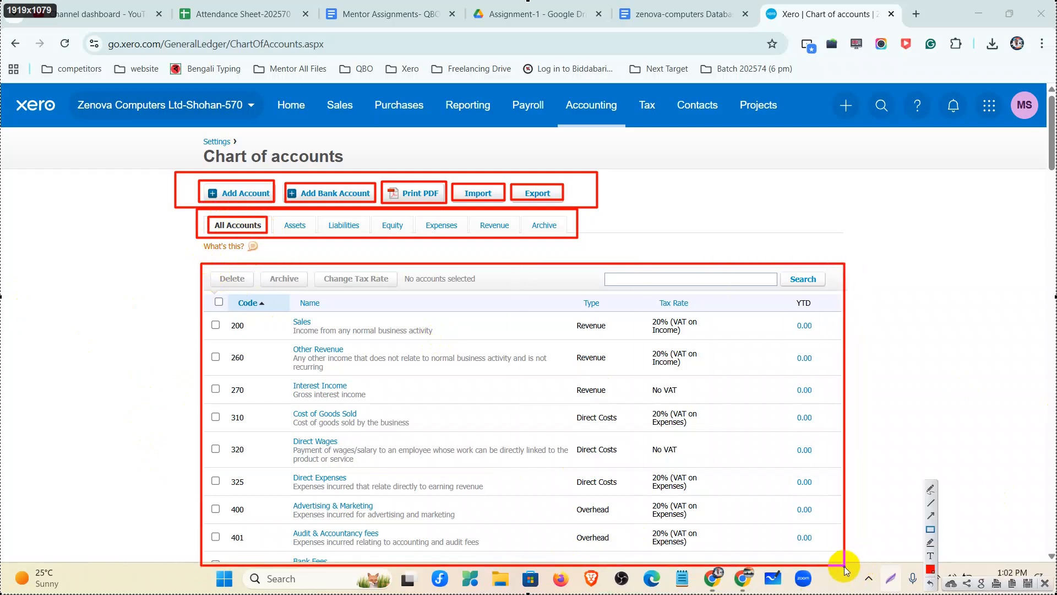
pyautogui.moveTo(277, 218)
pyautogui.mouseDown()
pyautogui.moveTo(312, 232)
pyautogui.moveTo(412, 236)
pyautogui.moveTo(420, 218)
pyautogui.moveTo(464, 235)
pyautogui.moveTo(513, 231)
pyautogui.mouseUp()
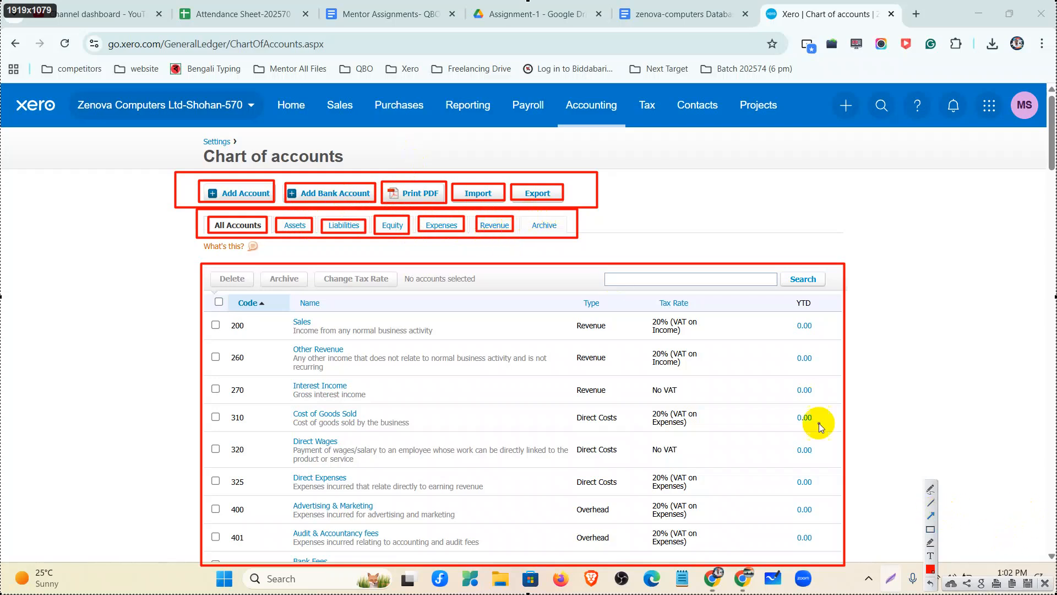
pyautogui.moveTo(661, 219); pyautogui.dragTo(567, 226)
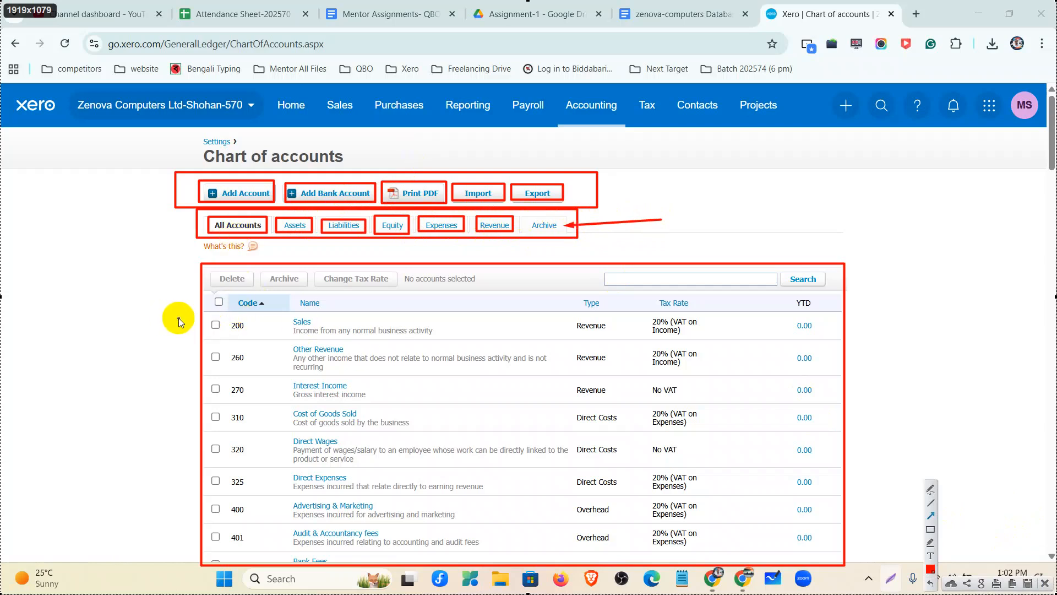
# Outline the Code, Name, Type, Tax Rate and YTD columns and the account search box with red rectangles.
pyautogui.click(929, 528)
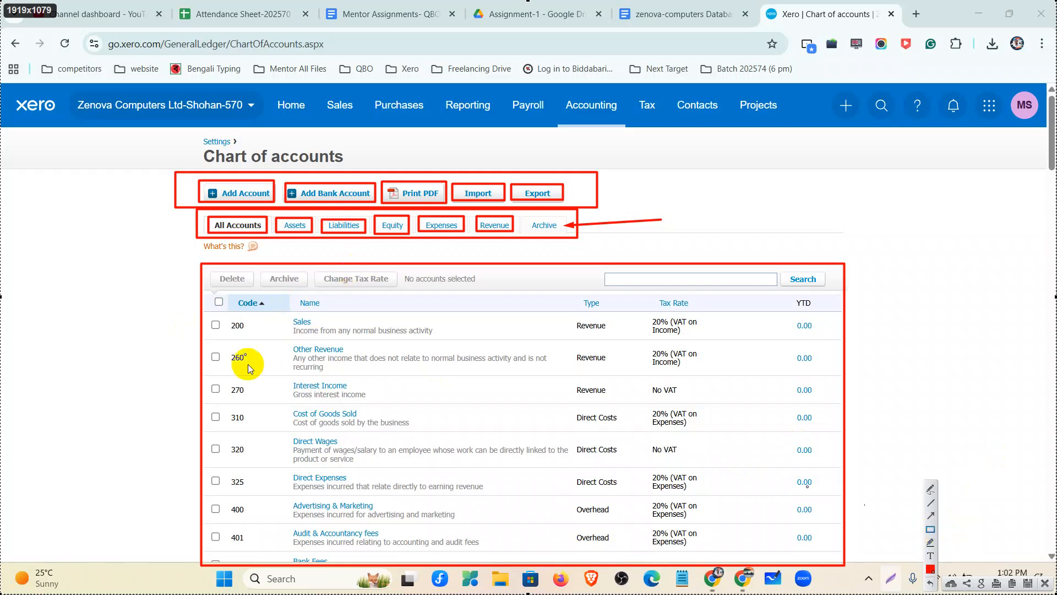
pyautogui.moveTo(228, 296)
pyautogui.mouseDown()
pyautogui.moveTo(265, 384)
pyautogui.moveTo(276, 566)
pyautogui.moveTo(281, 554)
pyautogui.mouseUp()
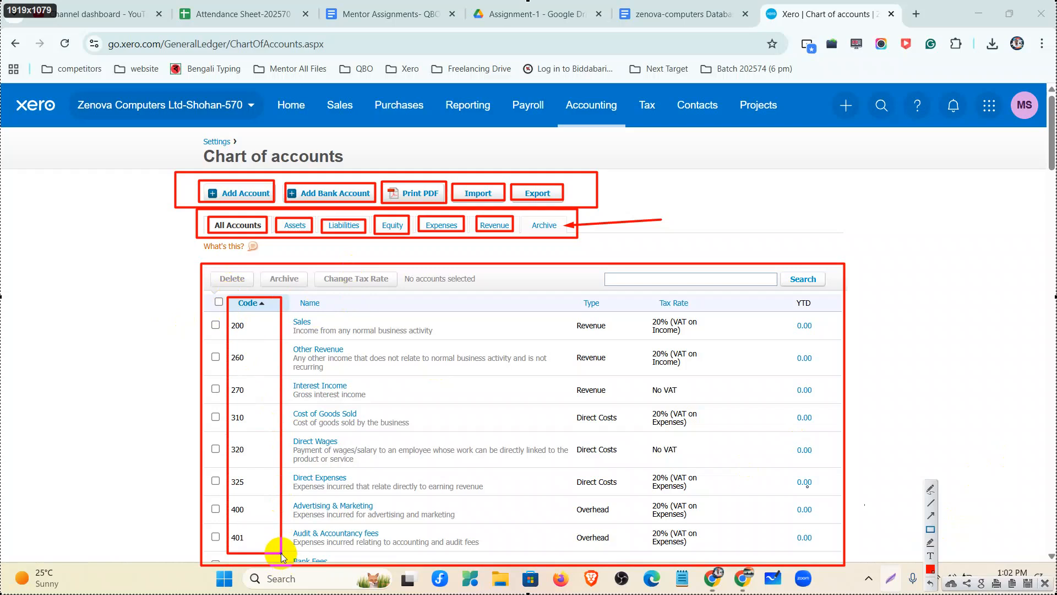
pyautogui.moveTo(286, 296)
pyautogui.mouseDown()
pyautogui.moveTo(533, 507)
pyautogui.moveTo(569, 557)
pyautogui.mouseUp()
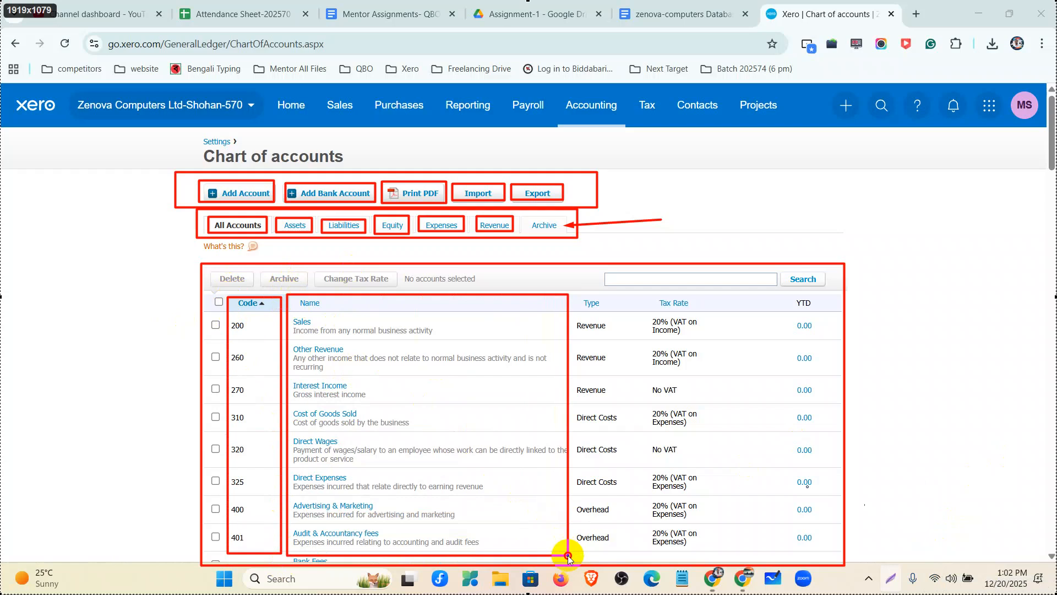
pyautogui.moveTo(569, 557); pyautogui.dragTo(572, 558)
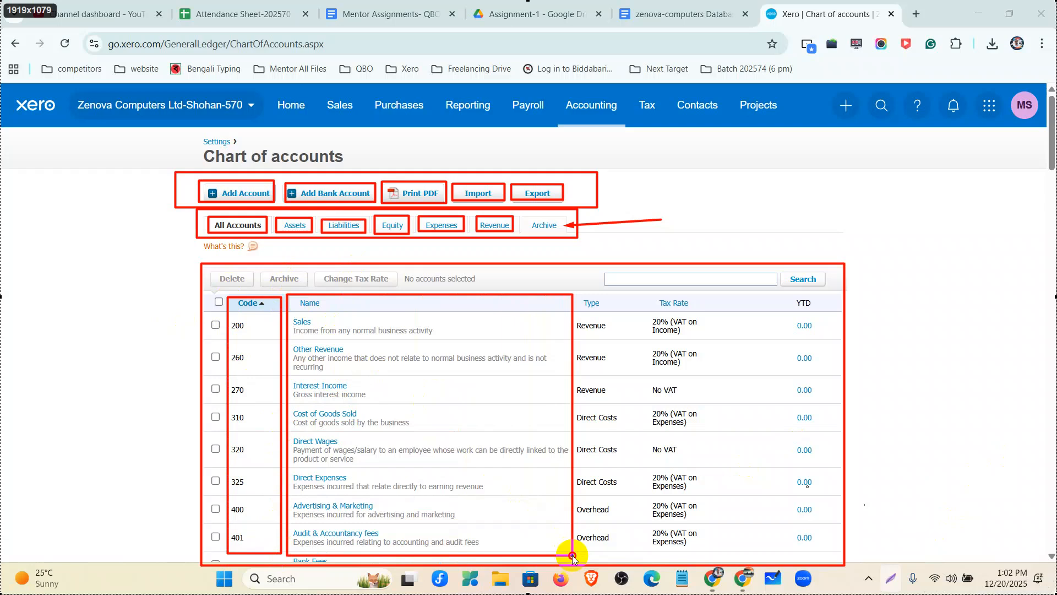
pyautogui.moveTo(572, 558); pyautogui.dragTo(570, 557)
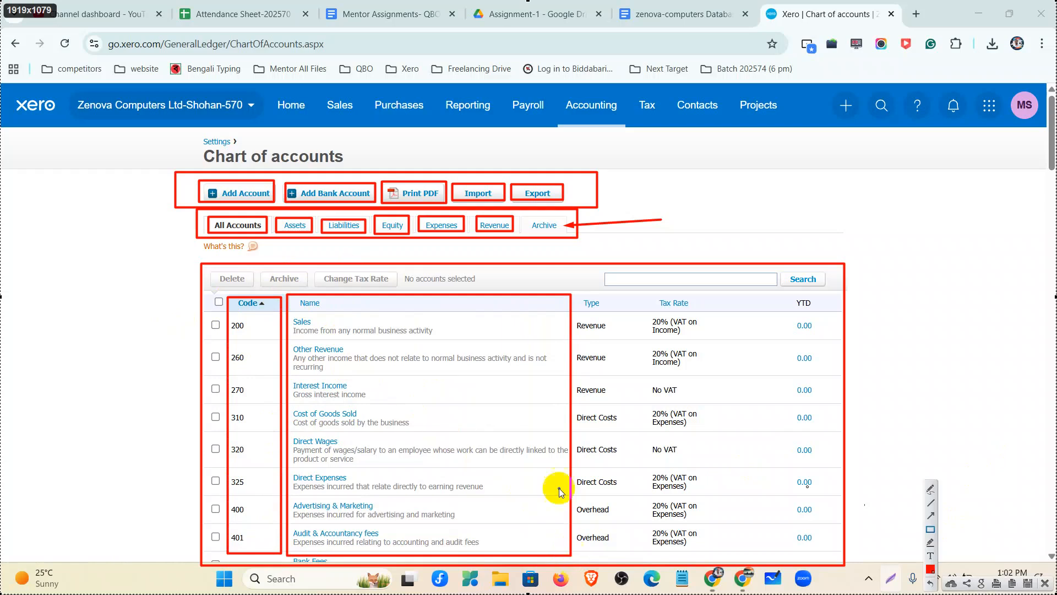
pyautogui.moveTo(575, 296); pyautogui.dragTo(623, 554)
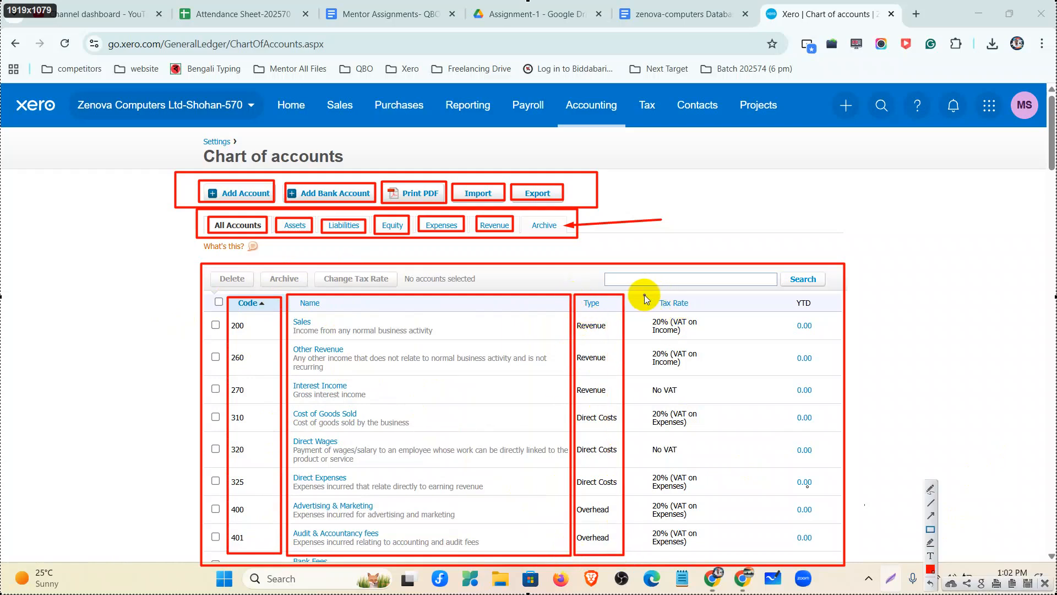
pyautogui.moveTo(639, 296); pyautogui.dragTo(721, 552)
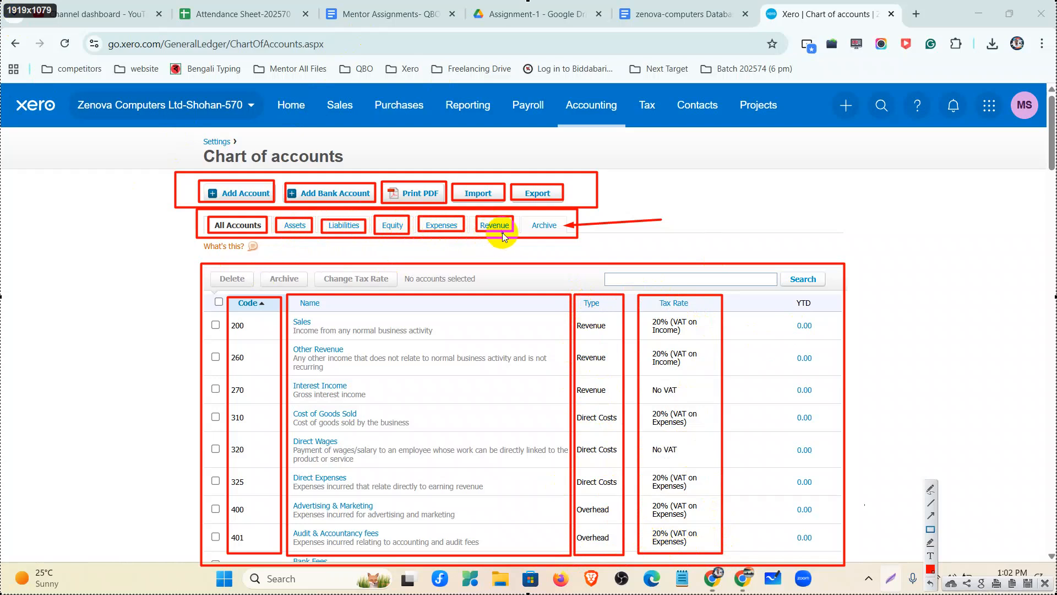
pyautogui.moveTo(782, 297); pyautogui.dragTo(825, 556)
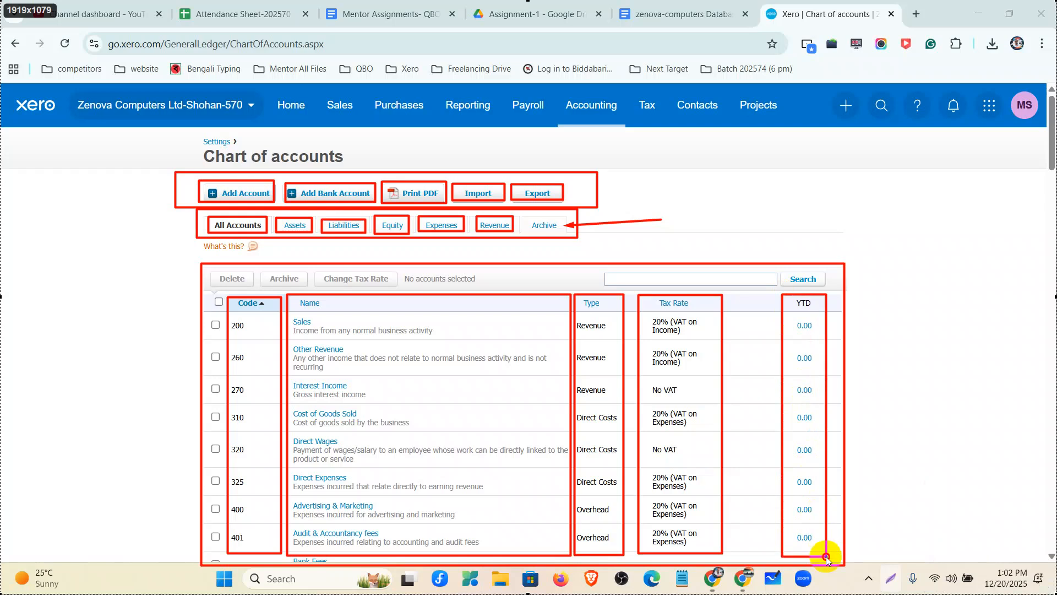
pyautogui.moveTo(594, 271)
pyautogui.mouseDown()
pyautogui.moveTo(724, 300)
pyautogui.moveTo(825, 288)
pyautogui.mouseUp()
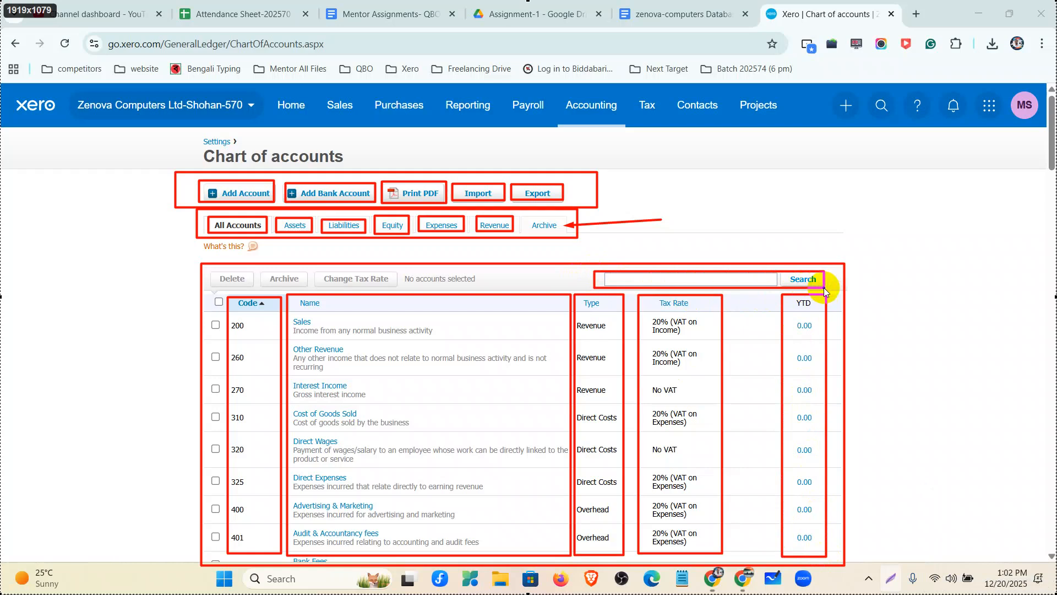
pyautogui.click(211, 290)
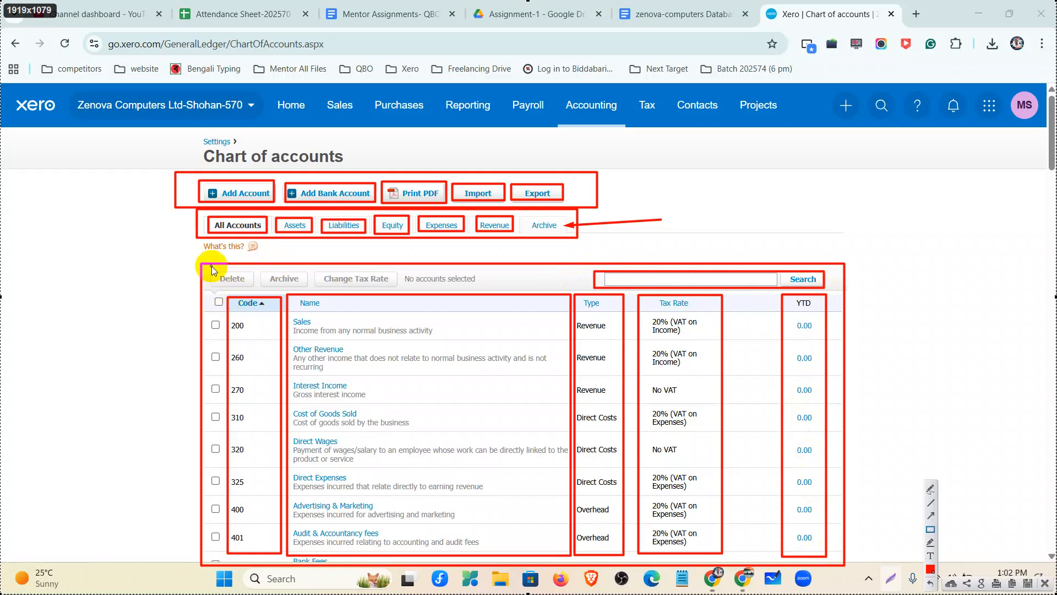
# Examine the chart of accounts list, including the locked accounts such as Accounts Receivable.
pyautogui.click(218, 301)
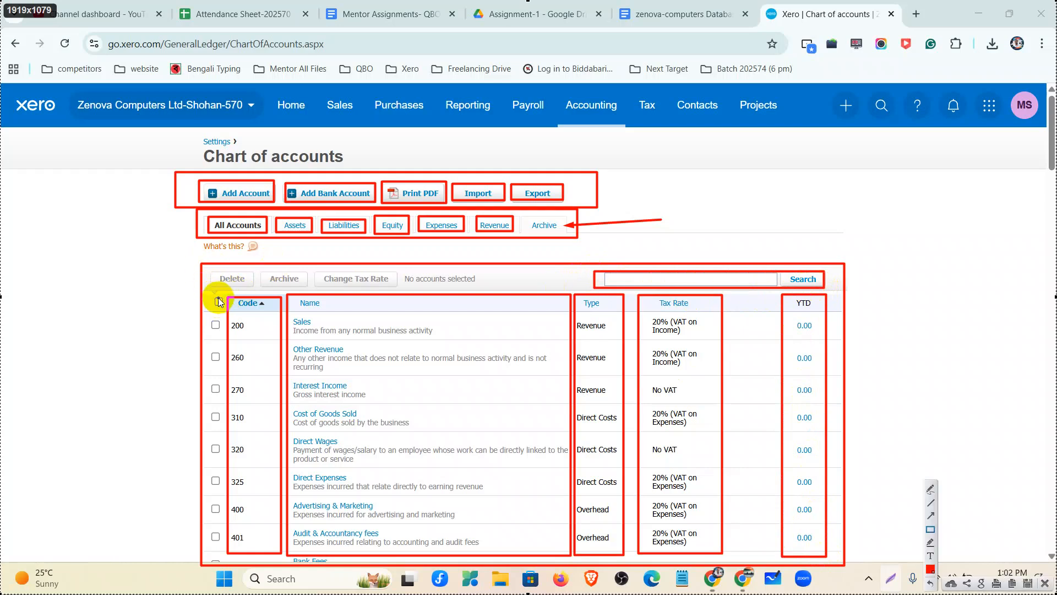
pyautogui.moveTo(209, 297)
pyautogui.mouseDown()
pyautogui.moveTo(223, 306)
pyautogui.moveTo(252, 282)
pyautogui.moveTo(447, 289)
pyautogui.moveTo(400, 286)
pyautogui.mouseUp()
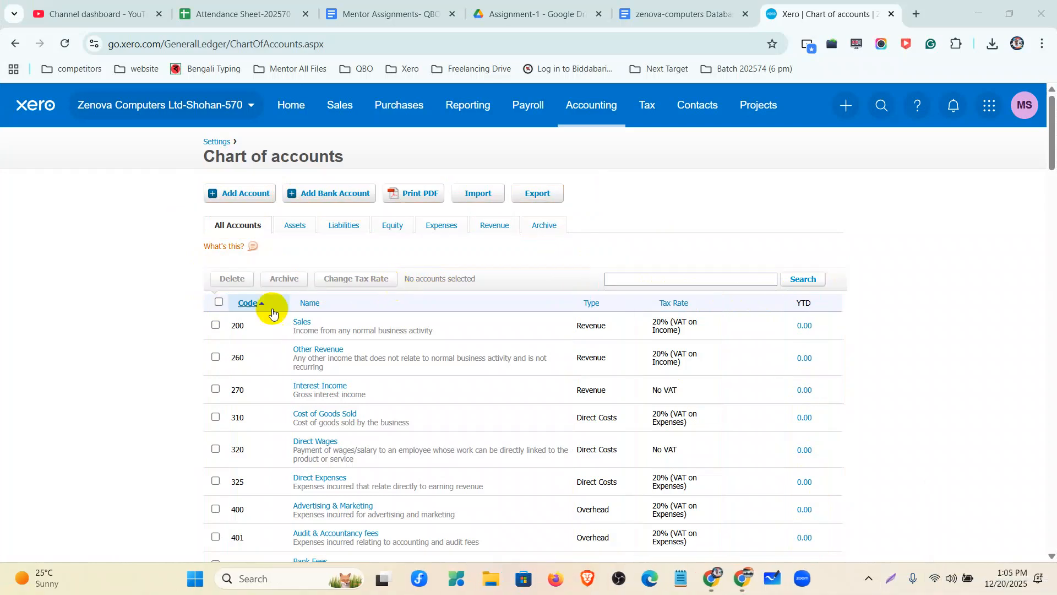
pyautogui.scroll(-4, 265, 325)
pyautogui.scroll(-14, 266, 325)
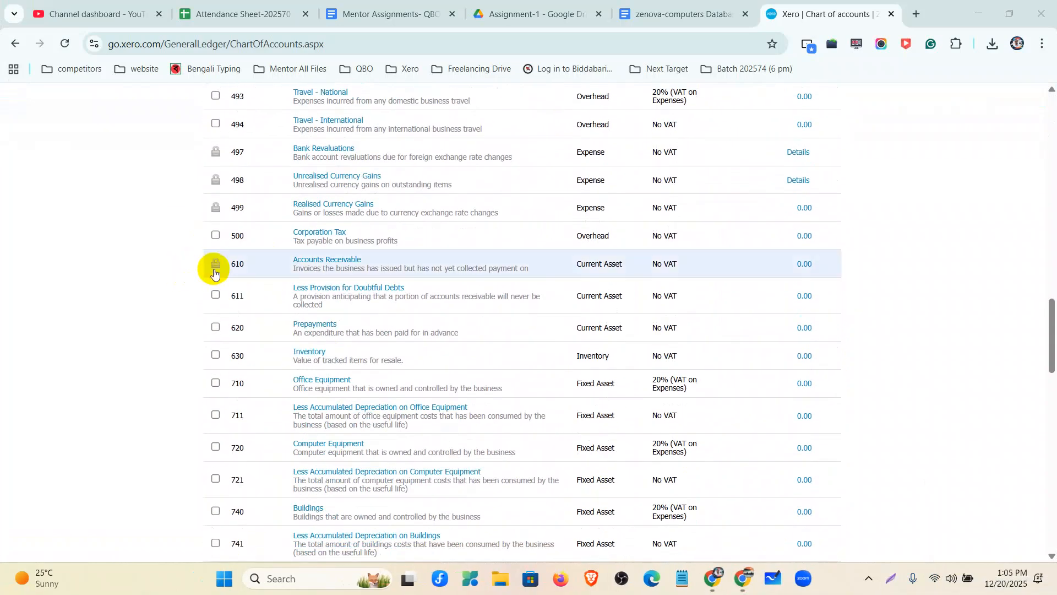
pyautogui.click(330, 263)
pyautogui.click(379, 313)
pyautogui.click(754, 177)
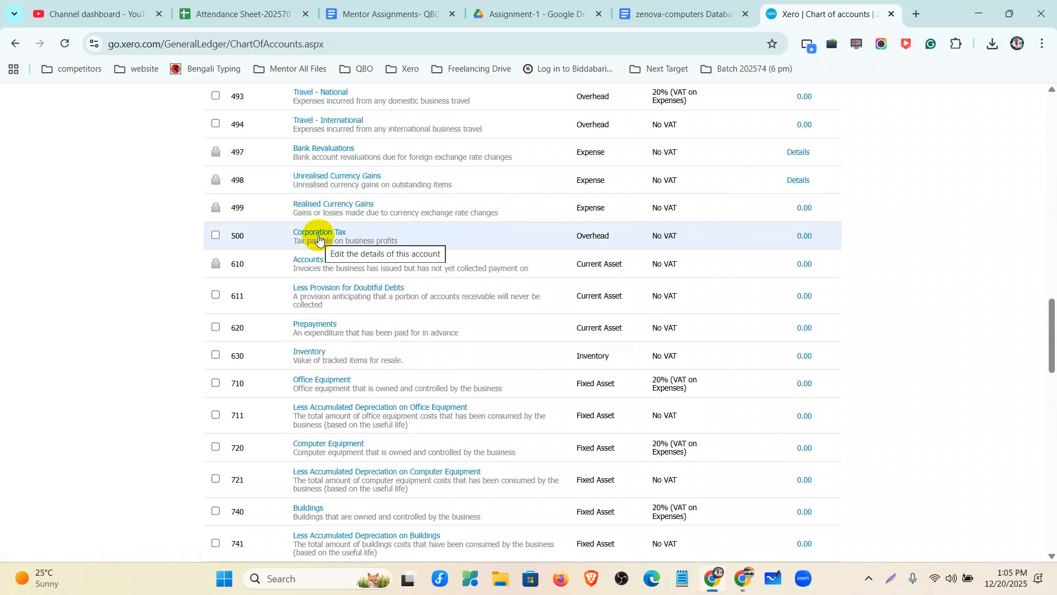
pyautogui.scroll(4, 309, 233)
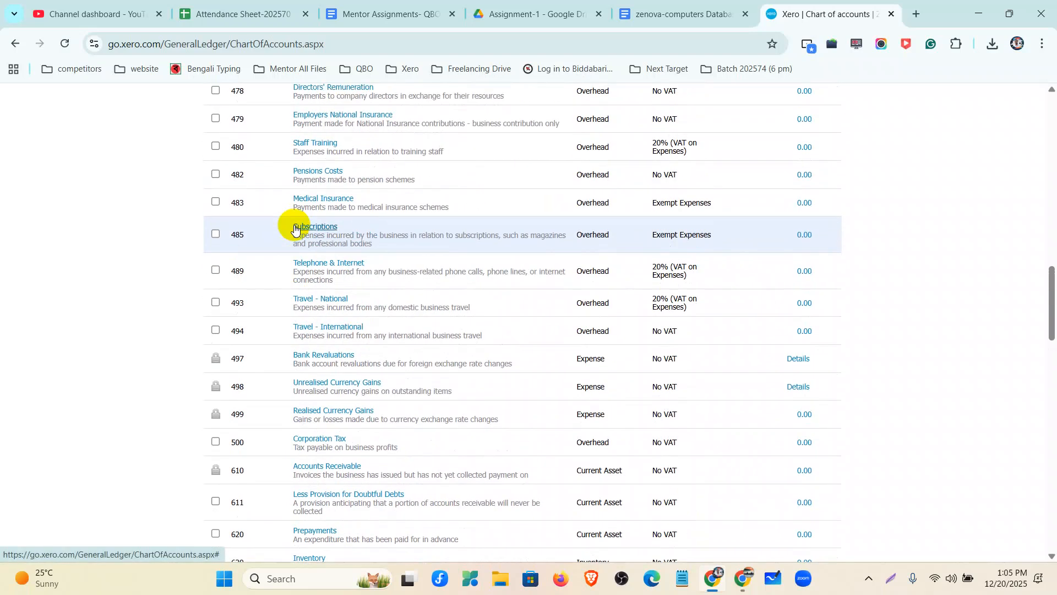
pyautogui.scroll(-6, 294, 229)
pyautogui.scroll(20, 267, 238)
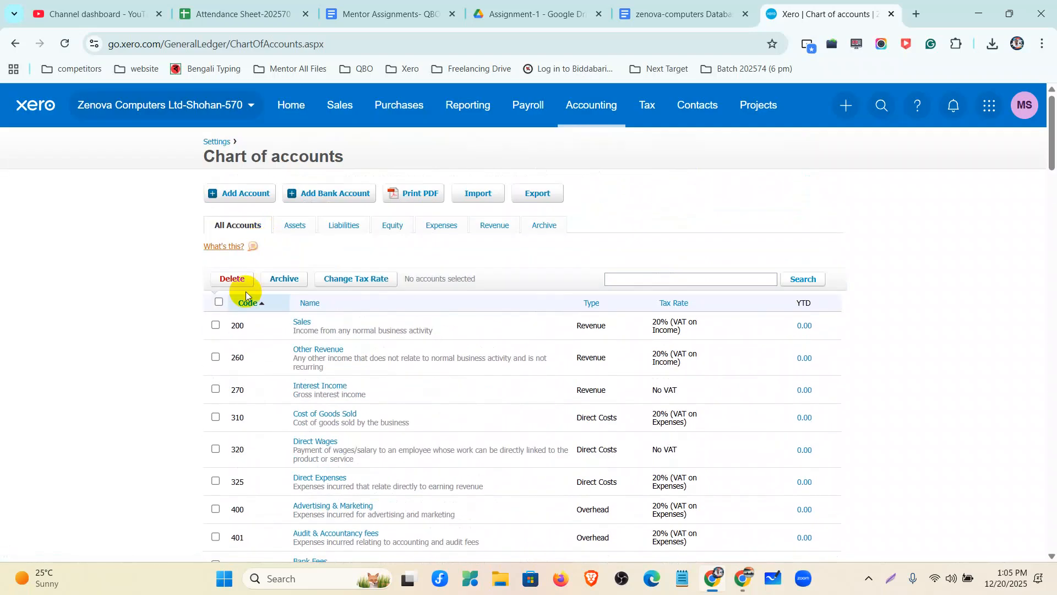
# Select all accounts in the chart of accounts, check how locked accounts are treated, and clear the selection.
pyautogui.click(219, 302)
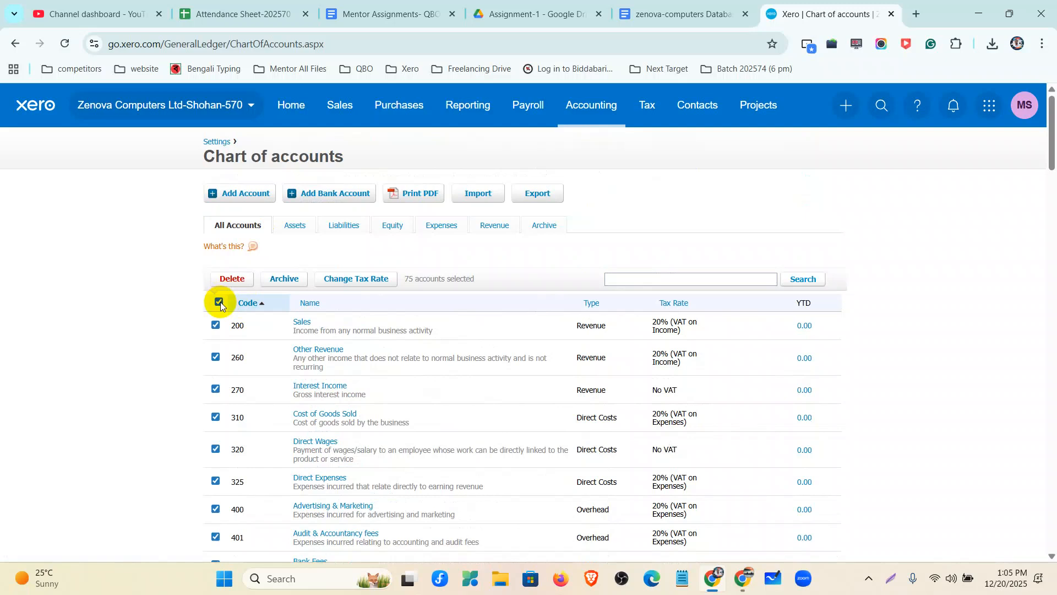
pyautogui.click(219, 302)
pyautogui.click(220, 302)
pyautogui.scroll(-10, 271, 278)
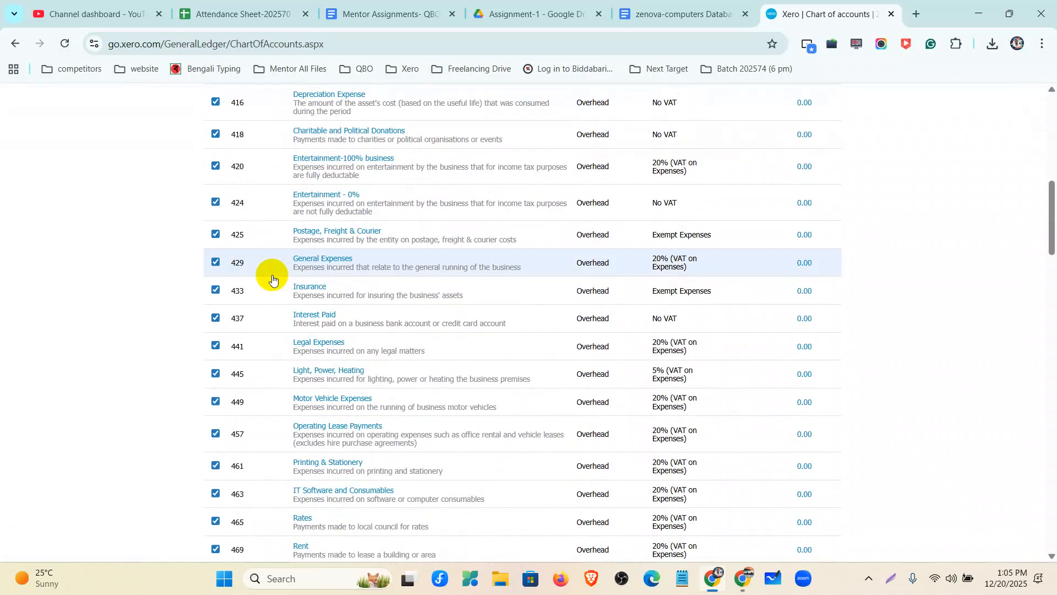
pyautogui.scroll(-10, 272, 280)
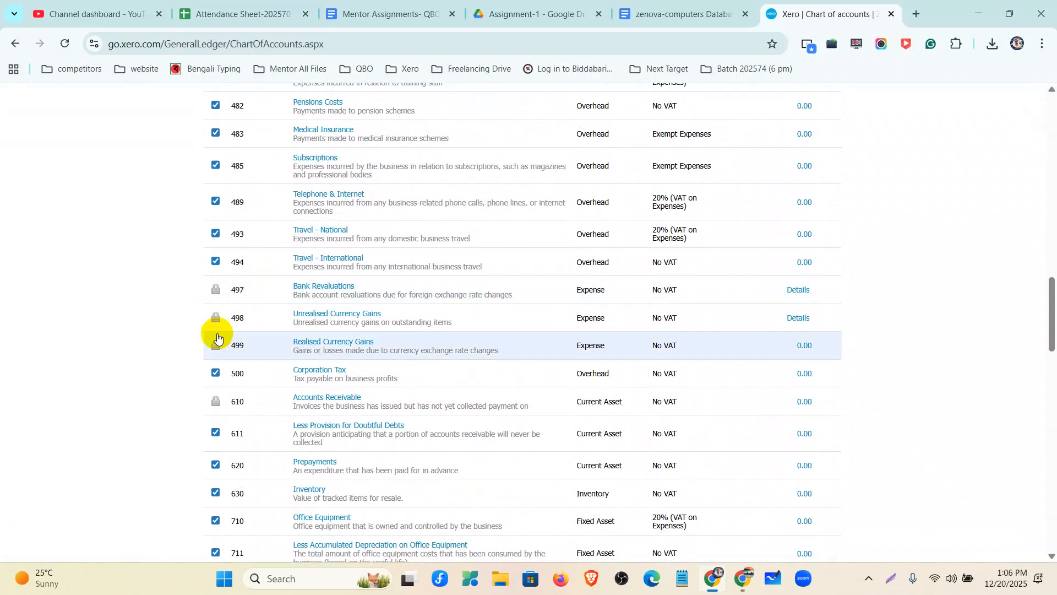
pyautogui.scroll(10, 217, 337)
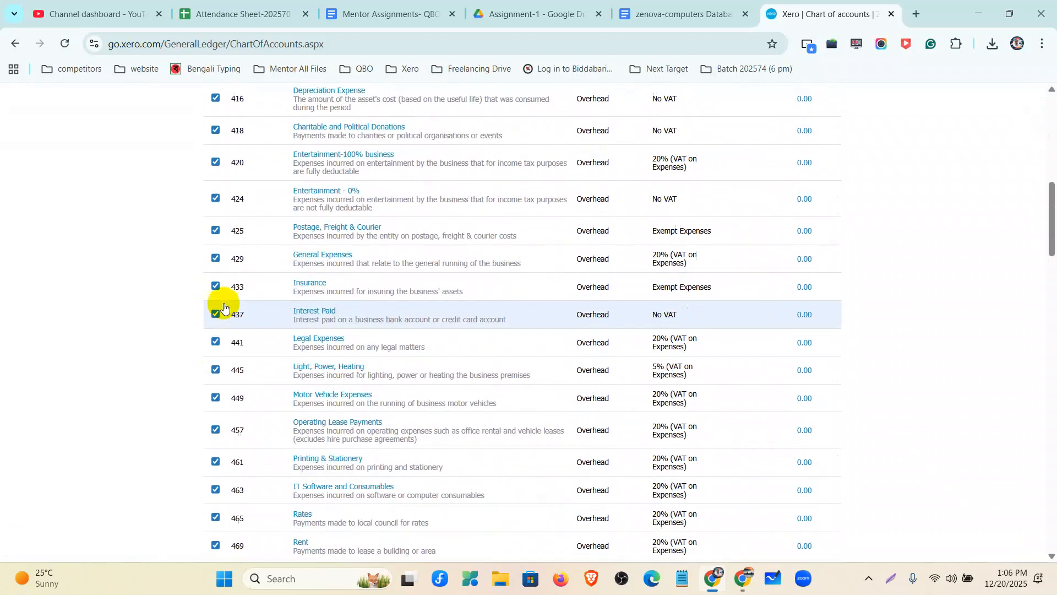
pyautogui.scroll(10, 224, 307)
pyautogui.click(219, 302)
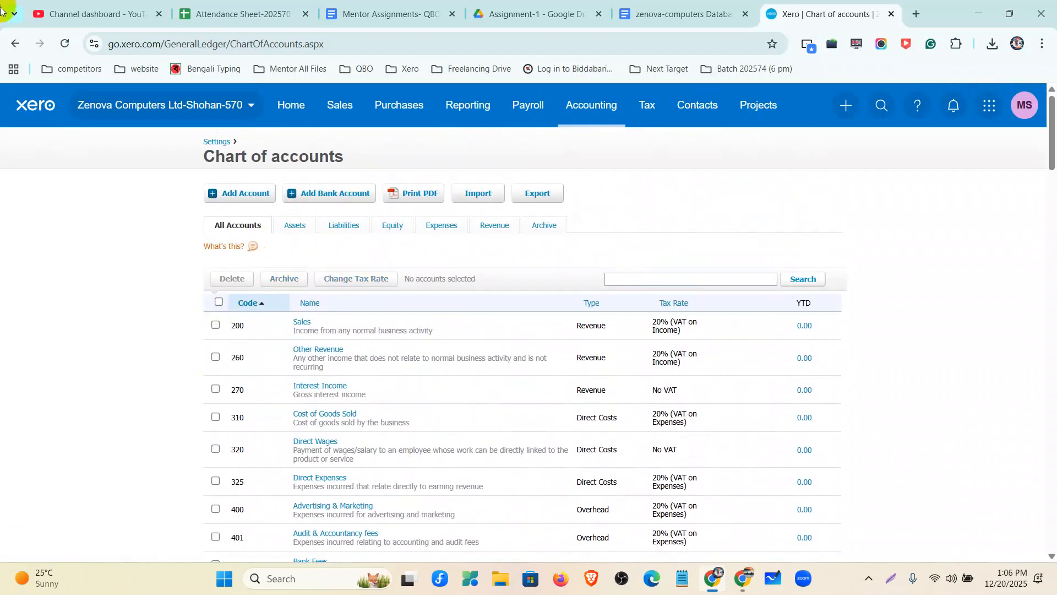
# Switch to the zenova-computers Database document and copy the account name "RBS Bank–Checking" from the Q-2 bank accounts list.
pyautogui.click(651, 14)
pyautogui.scroll(-5, 500, 278)
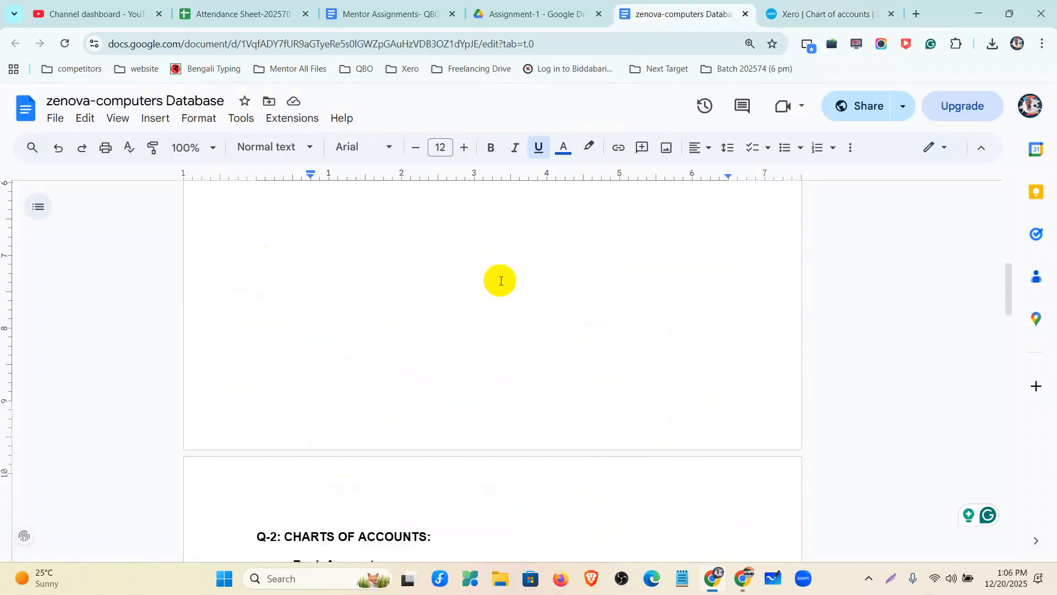
pyautogui.scroll(-5, 500, 280)
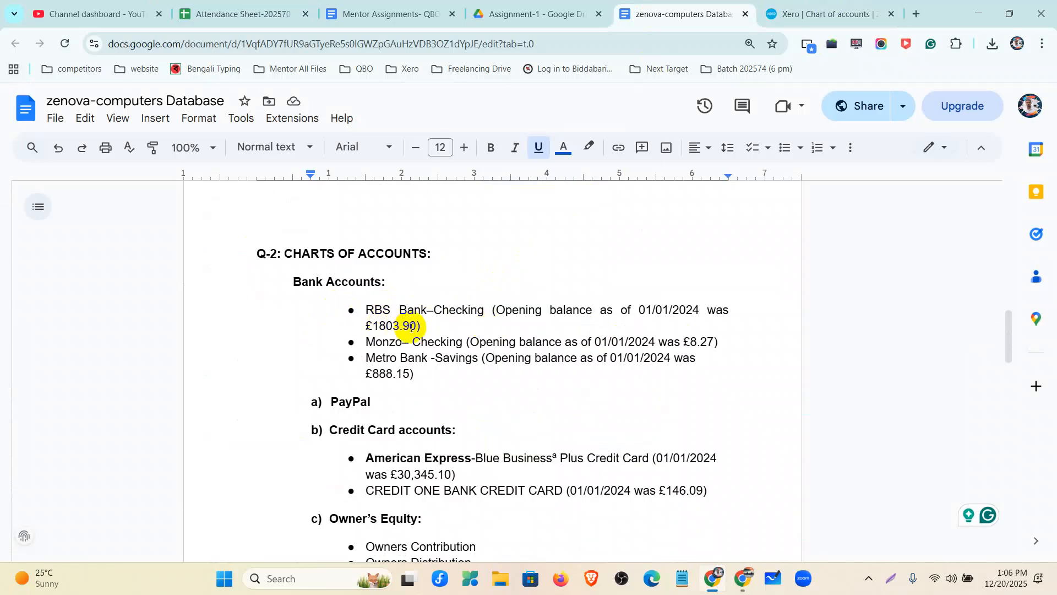
pyautogui.scroll(-6, 414, 326)
pyautogui.scroll(-12, 413, 327)
pyautogui.scroll(16, 413, 330)
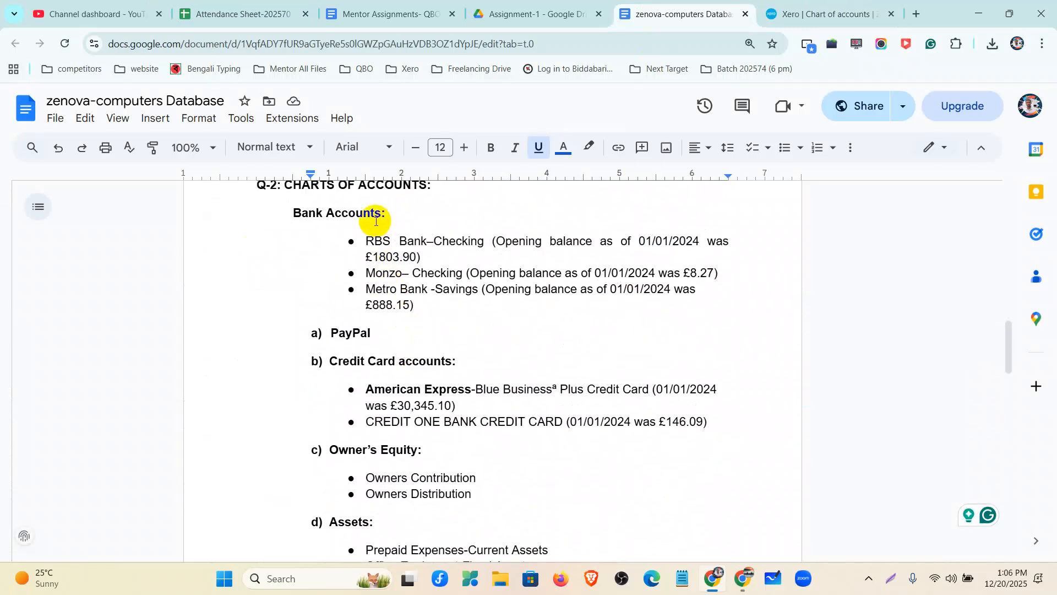
pyautogui.click(352, 241)
pyautogui.moveTo(365, 241); pyautogui.dragTo(486, 246)
pyautogui.hotkey('ctrl', 'c')
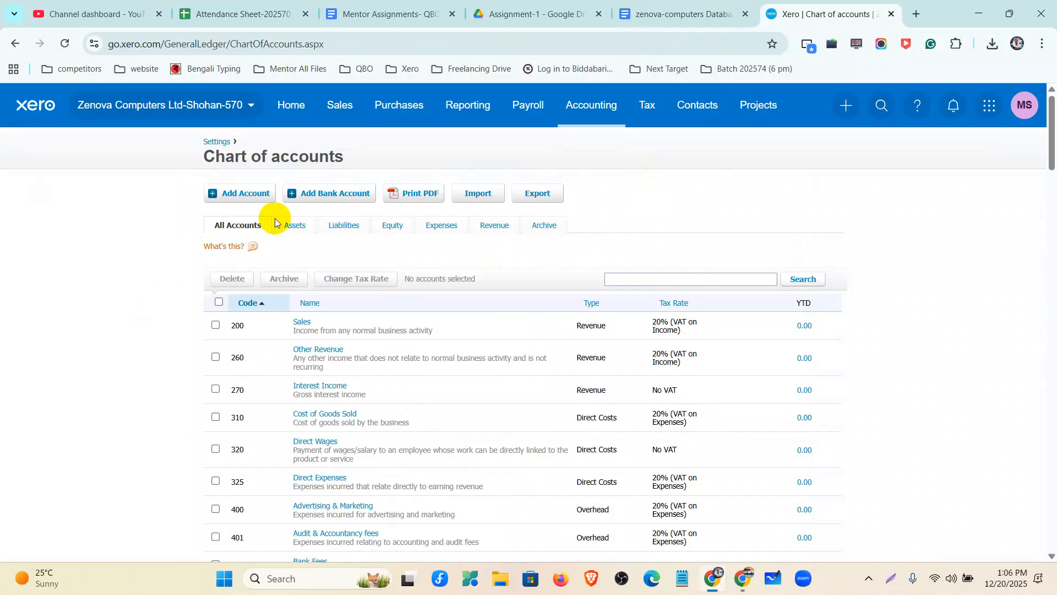
# In Xero, start a new bank account without a bank feed and set its bank name to RBS Bank.
pyautogui.click(320, 195)
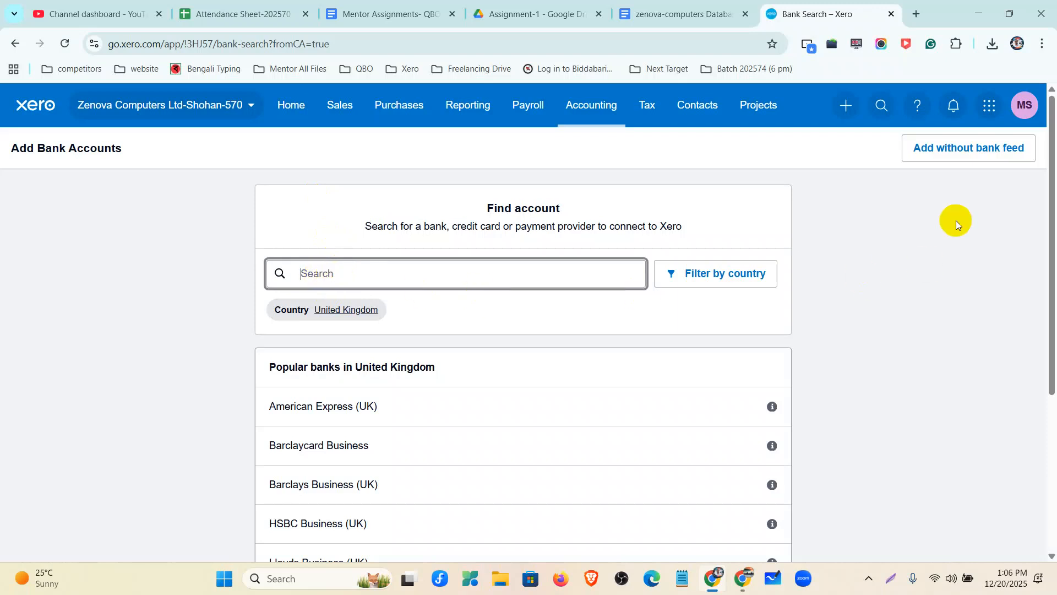
pyautogui.click(990, 149)
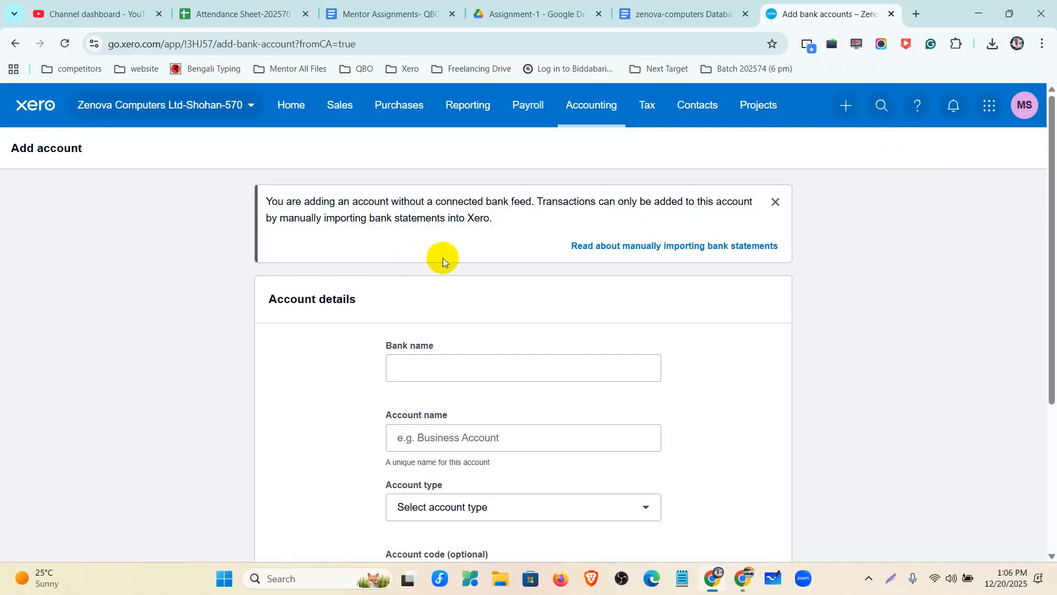
pyautogui.click(417, 372)
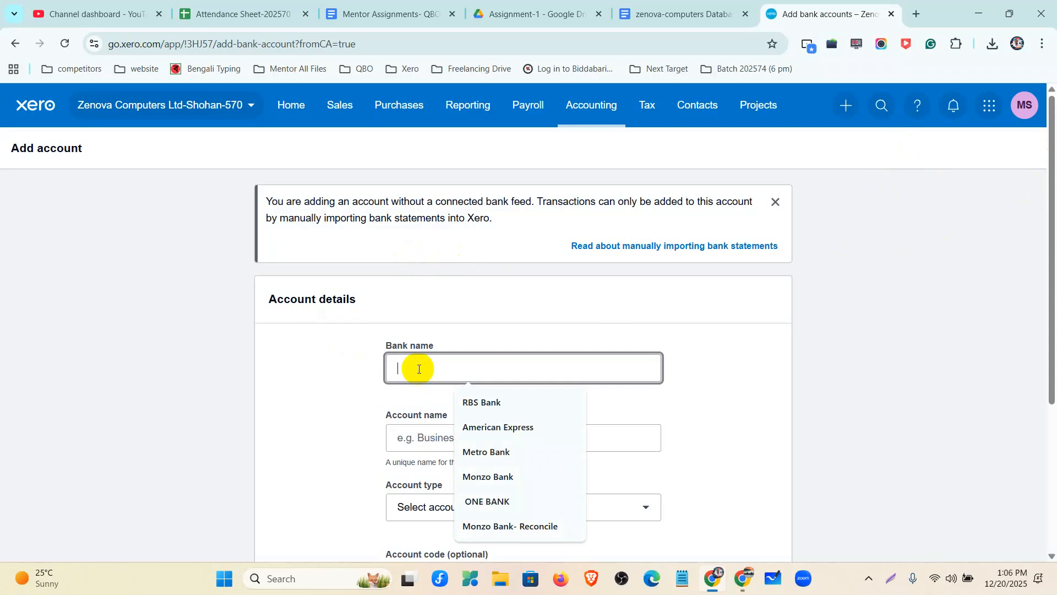
pyautogui.write('RBS Bank- Checking')
pyautogui.moveTo(503, 365); pyautogui.dragTo(450, 369)
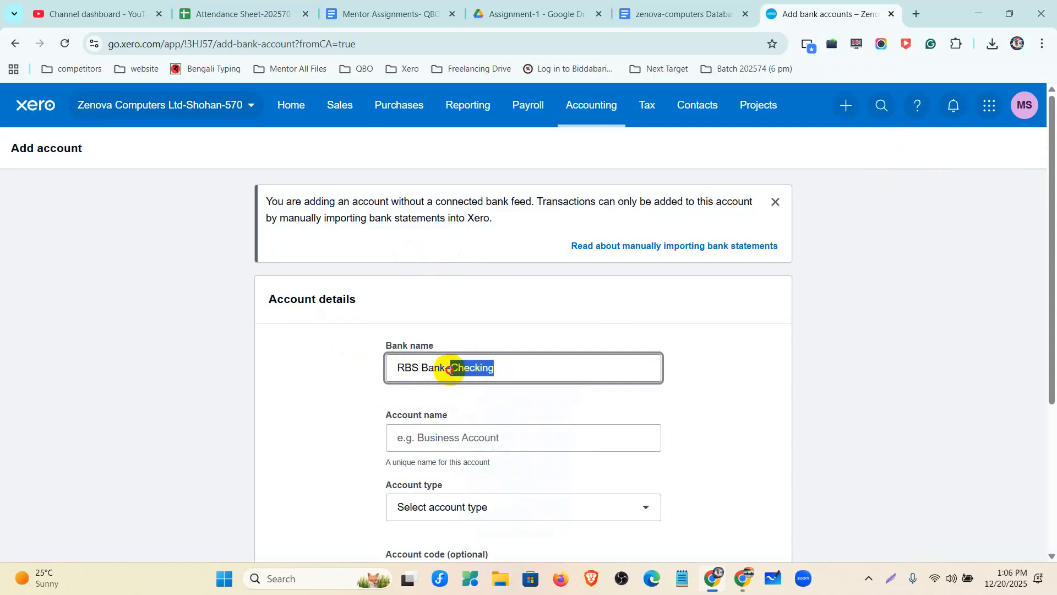
pyautogui.press('BackSpace')
# Set the account name to the copied "RBS Bank–Checking" and the account type to Other.
pyautogui.click(426, 432)
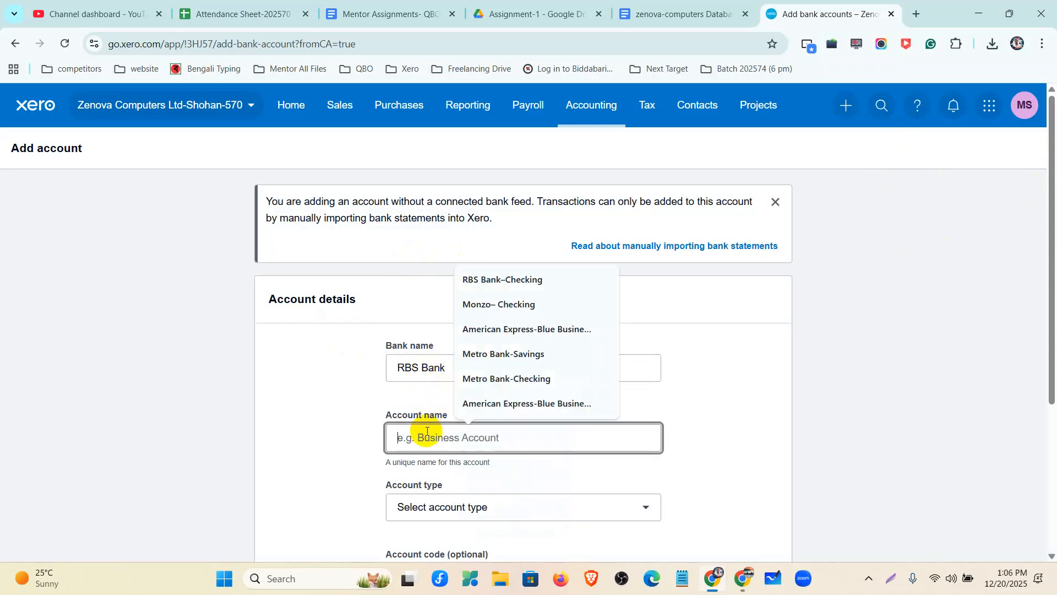
pyautogui.hotkey('ctrl', 'v')
pyautogui.scroll(-3, 455, 424)
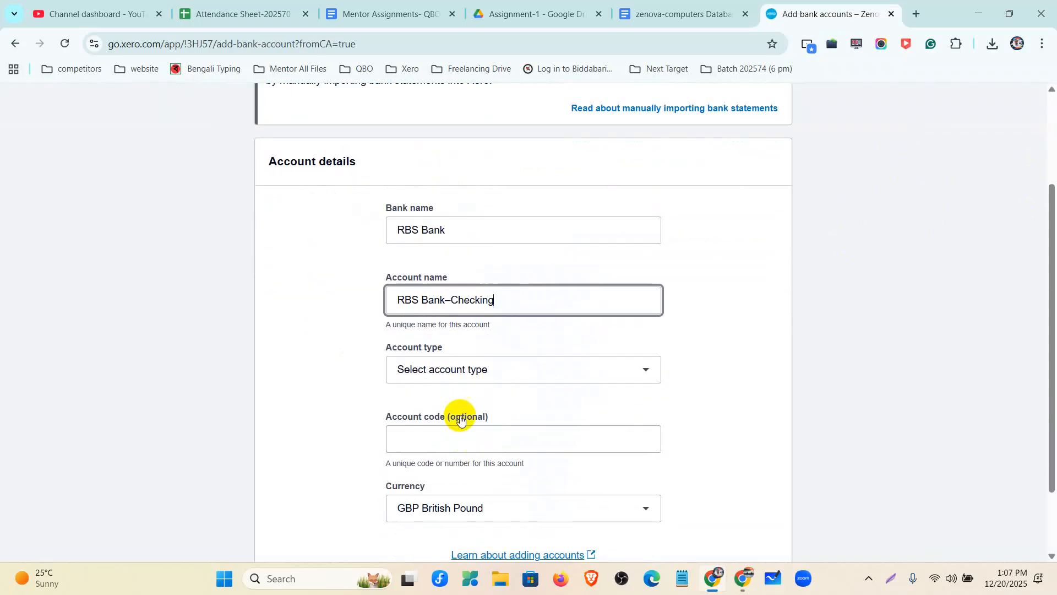
pyautogui.click(447, 365)
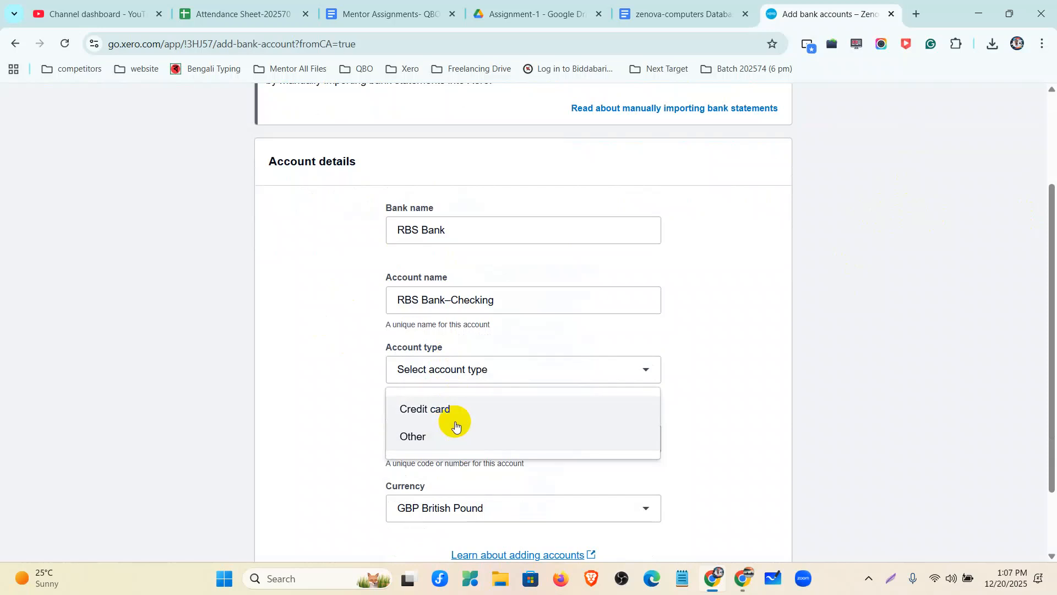
pyautogui.click(435, 443)
# Enter the bank account number for the RBS account, reusing a saved entry and changing its last two digits.
pyautogui.click(438, 438)
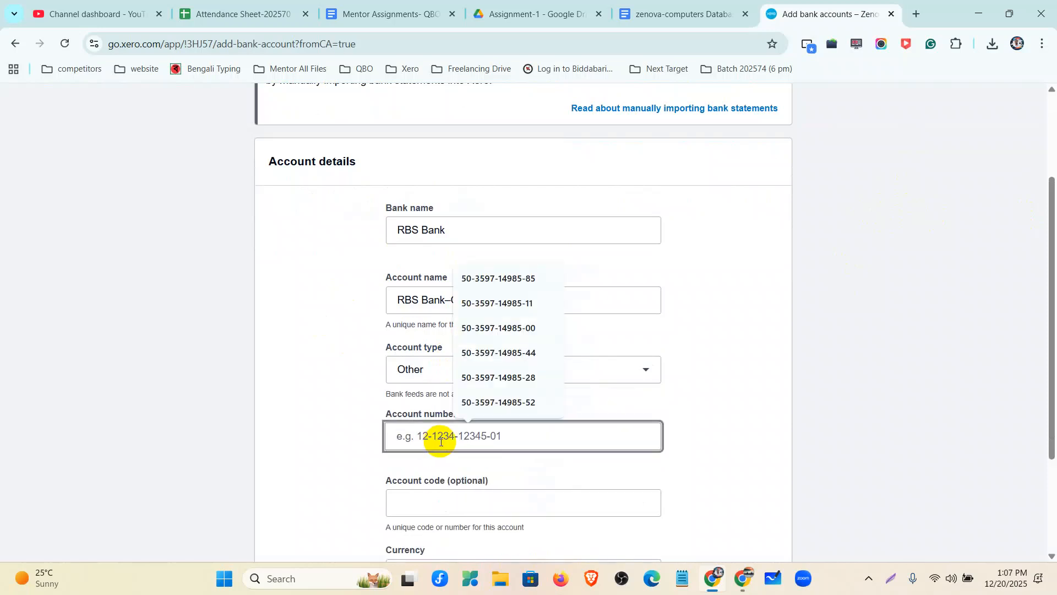
pyautogui.click(478, 378)
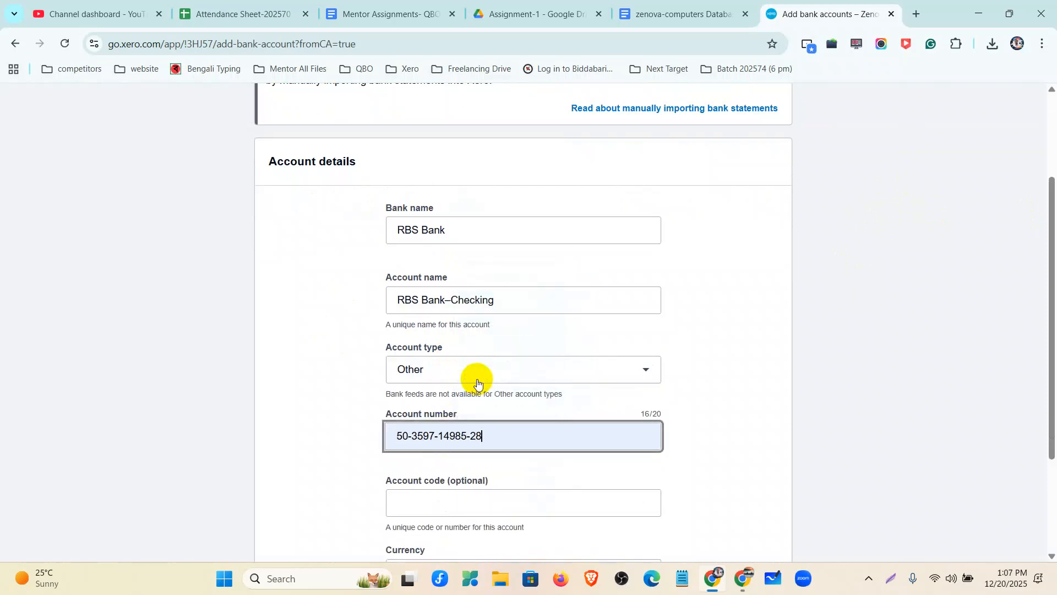
pyautogui.press('BackSpace')
pyautogui.press('BackSpace')
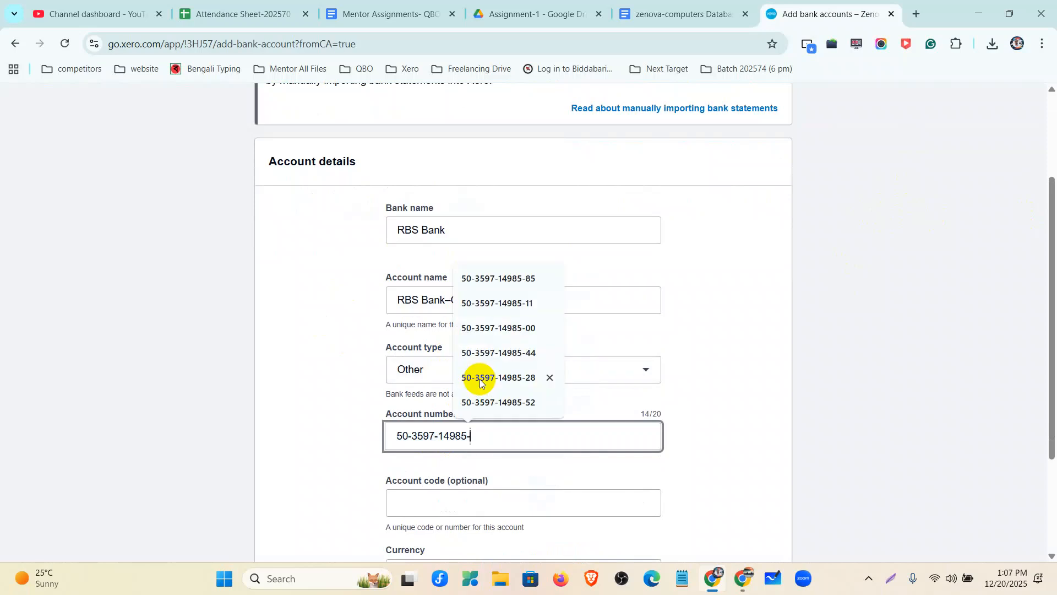
pyautogui.write('85')
# Duplicate the form's browser tab and show the asset accounts in the chart of accounts to check which codes are used.
pyautogui.scroll(-2, 507, 455)
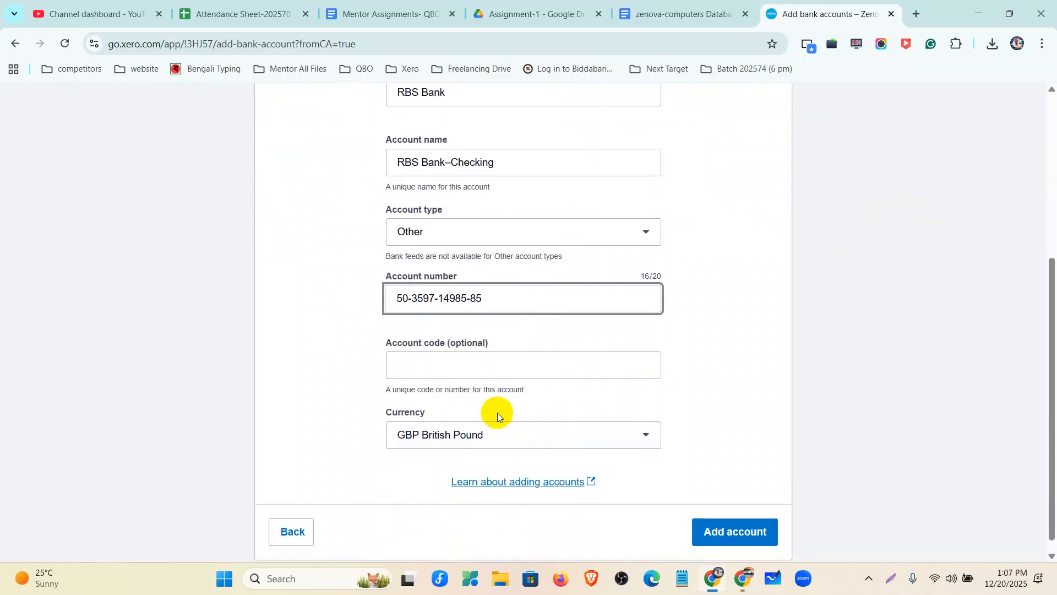
pyautogui.click(444, 363)
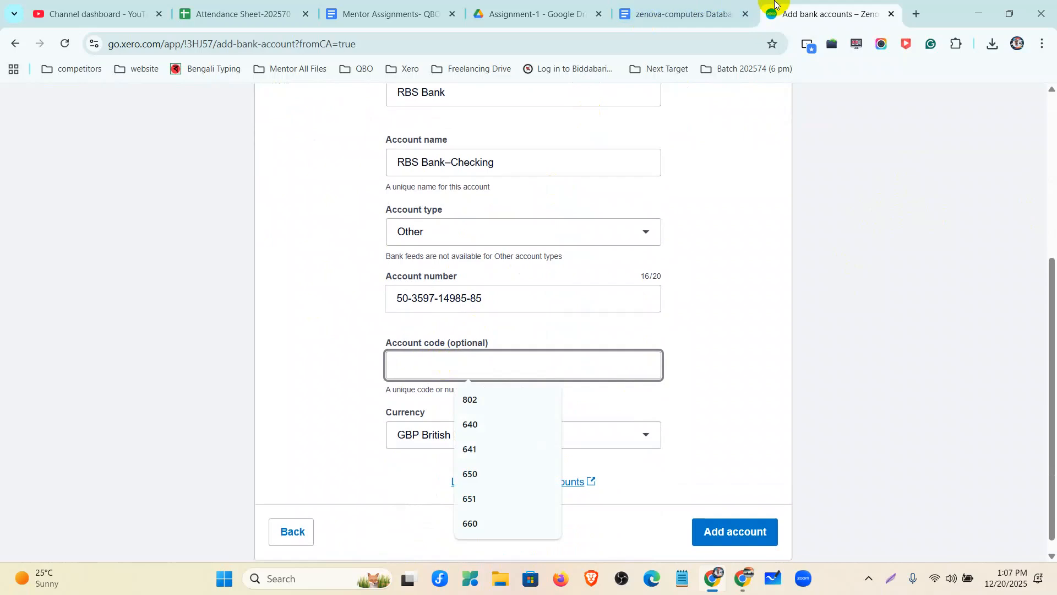
pyautogui.rightClick(814, 15)
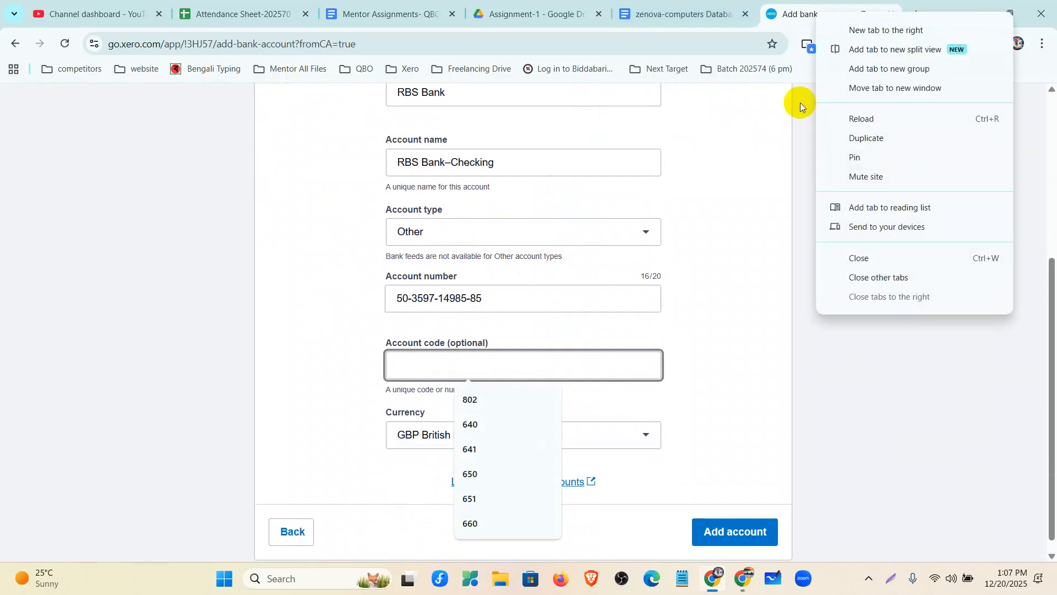
pyautogui.click(857, 139)
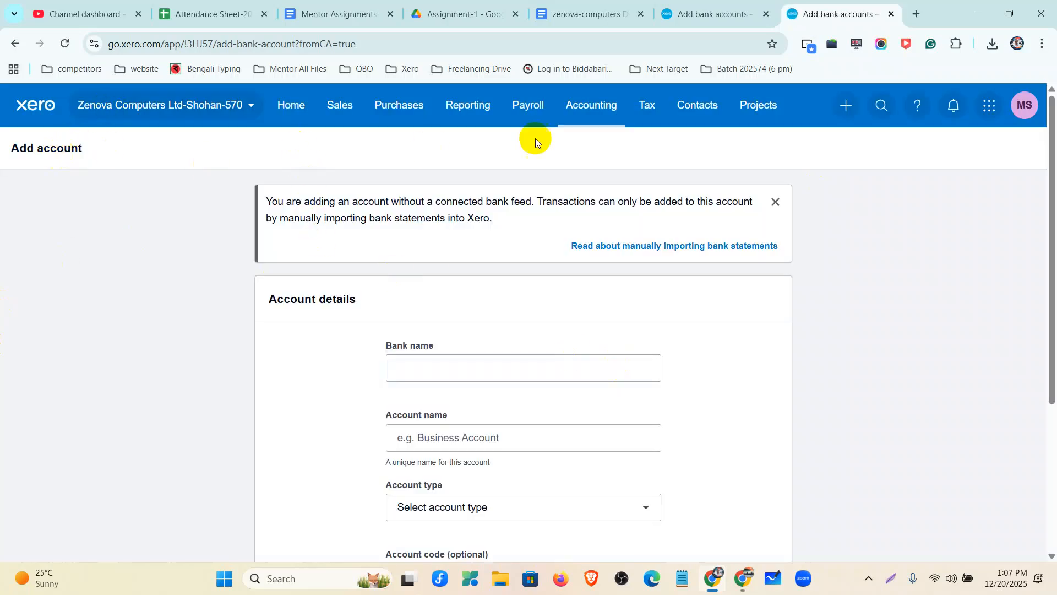
pyautogui.click(605, 120)
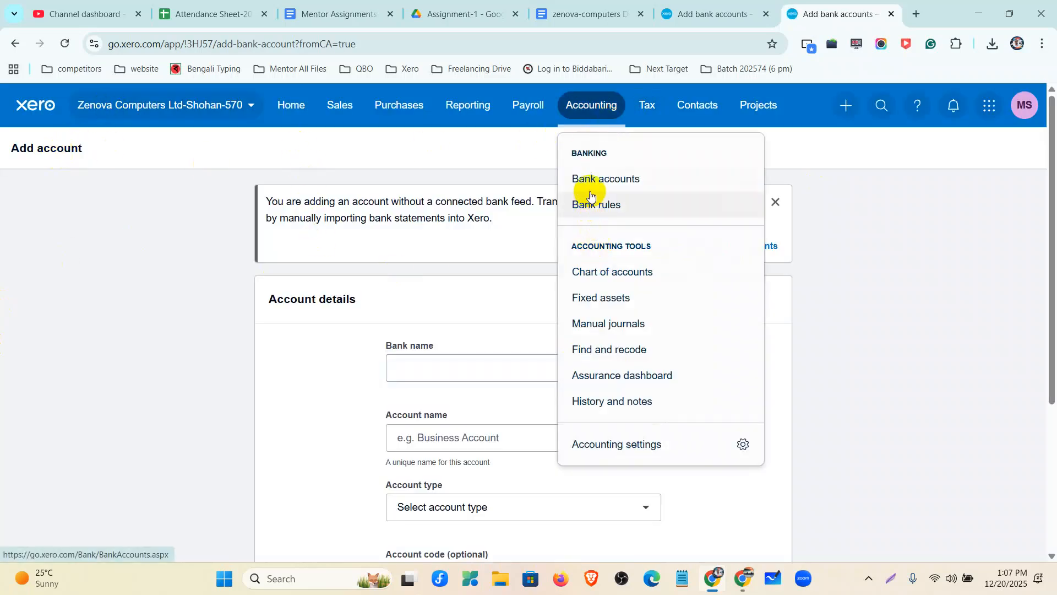
pyautogui.click(591, 269)
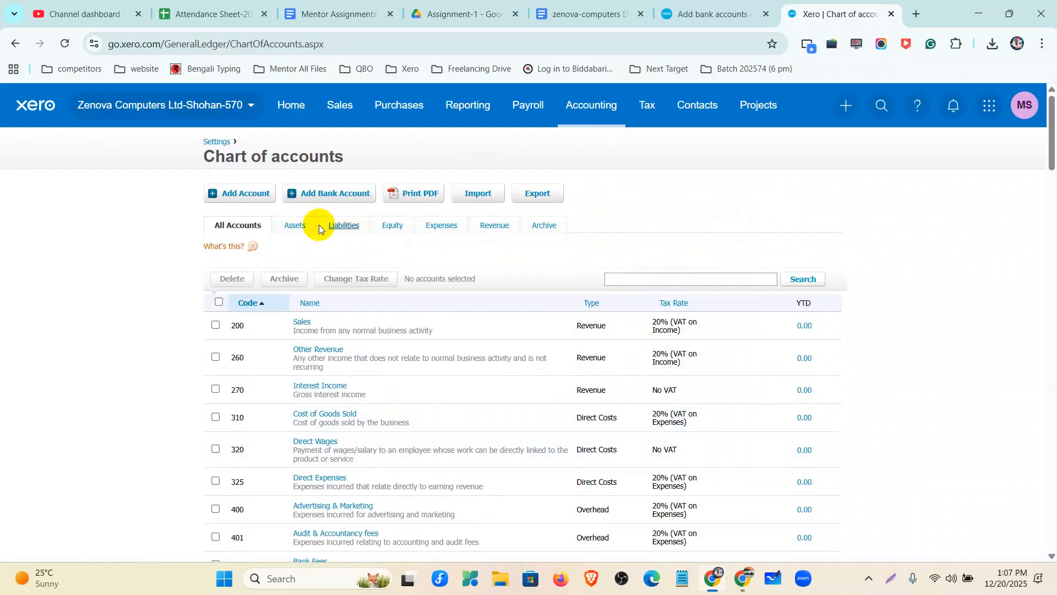
pyautogui.click(304, 229)
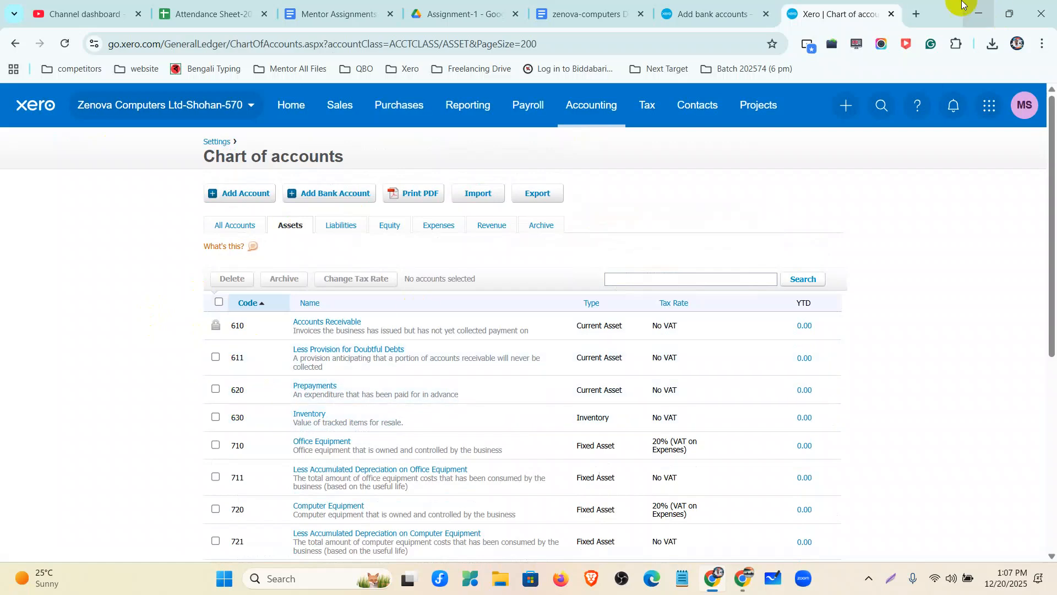
# Back in the account form, add the RBS bank account with account code 612 and show the asset accounts.
pyautogui.click(716, 13)
pyautogui.click(462, 362)
pyautogui.write('612')
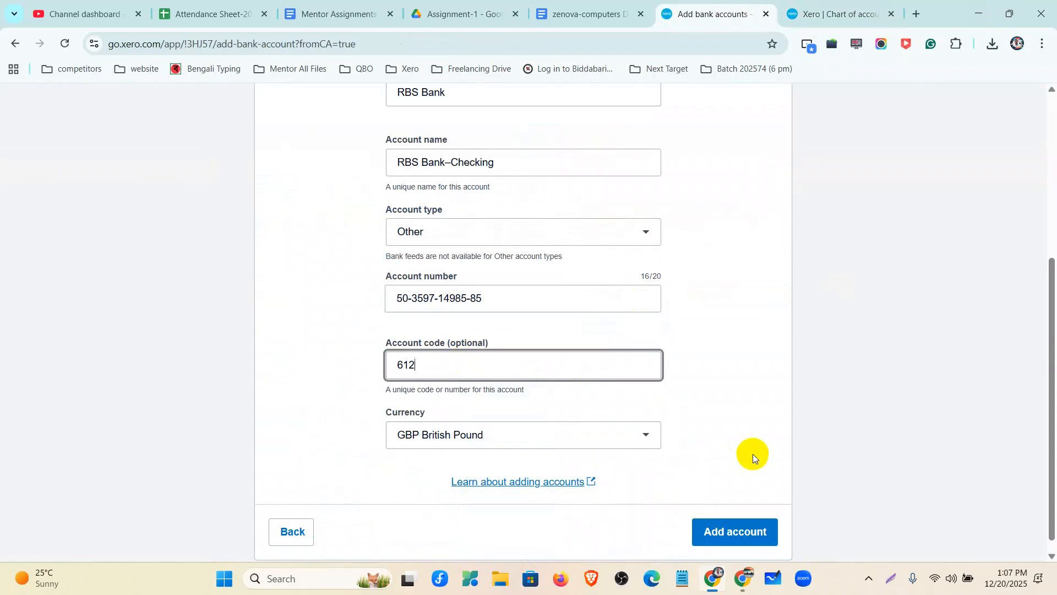
pyautogui.click(729, 529)
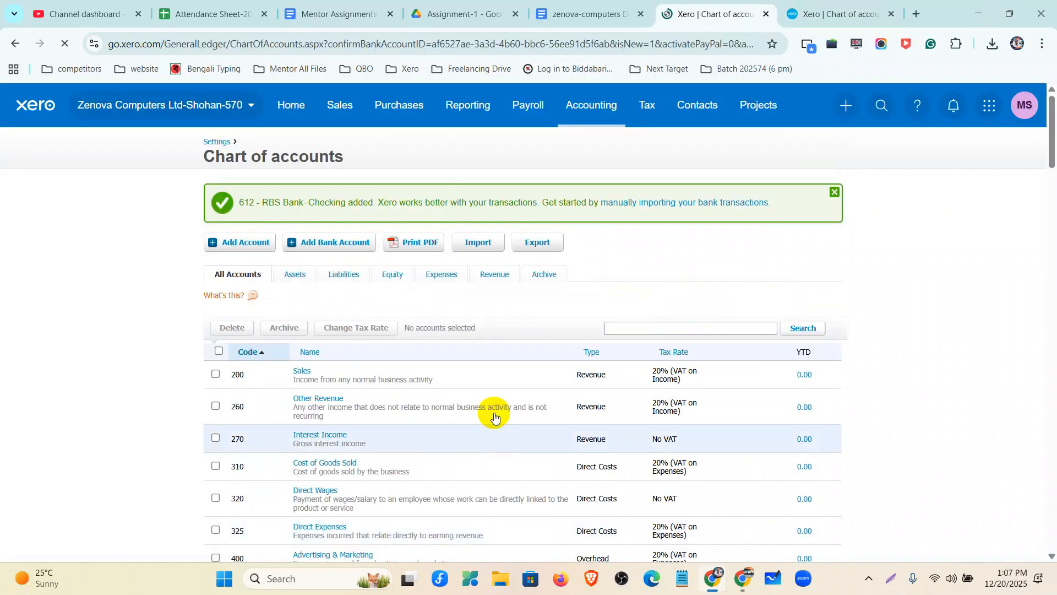
pyautogui.click(297, 274)
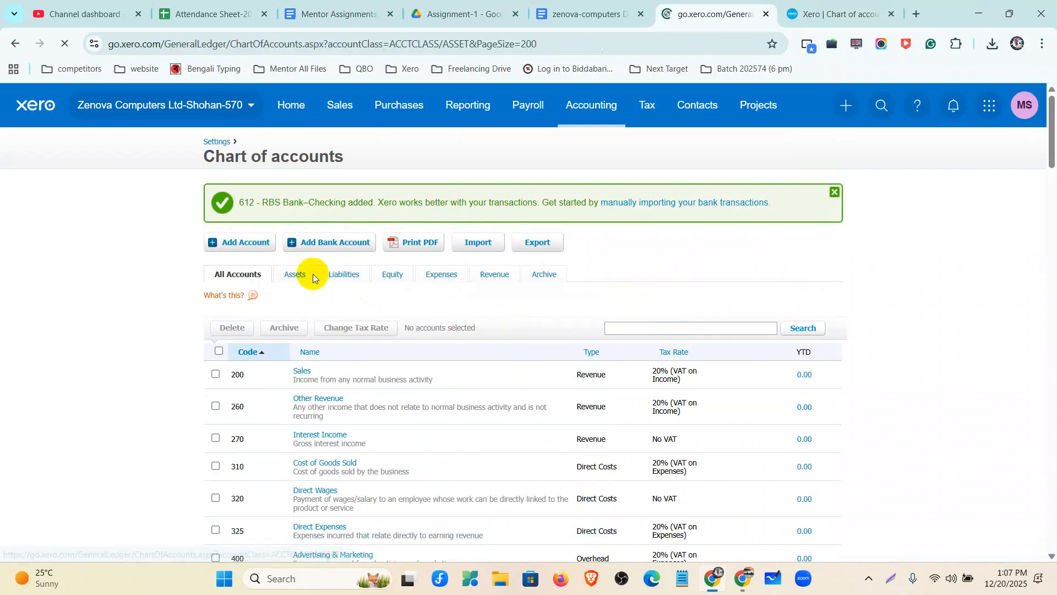
# In the zenova-computers document, insert "Bank" after "Monzo" in the list of bank accounts.
pyautogui.scroll(-2, 341, 322)
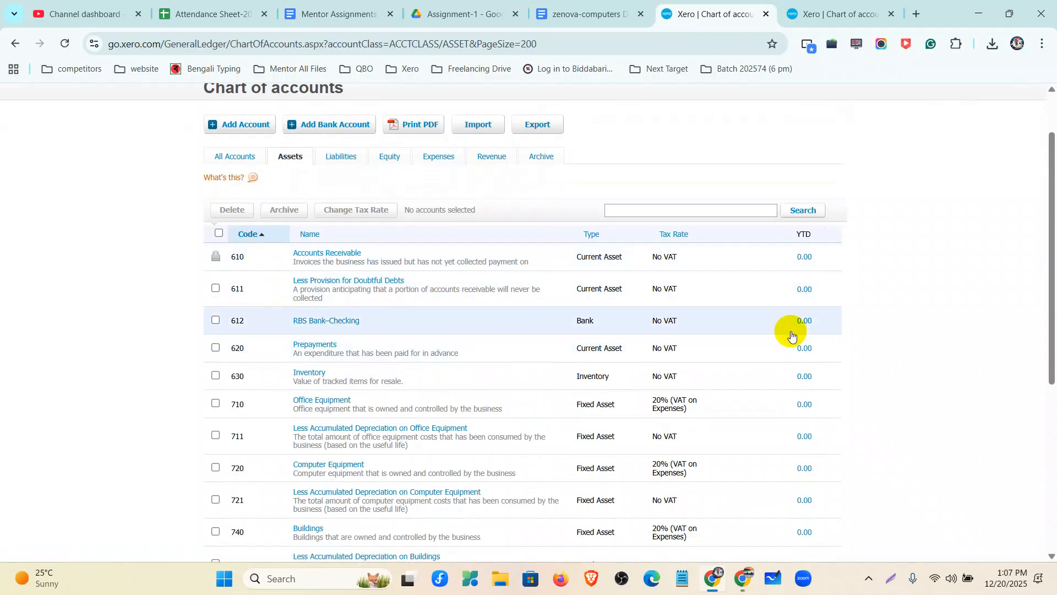
pyautogui.scroll(2, 791, 333)
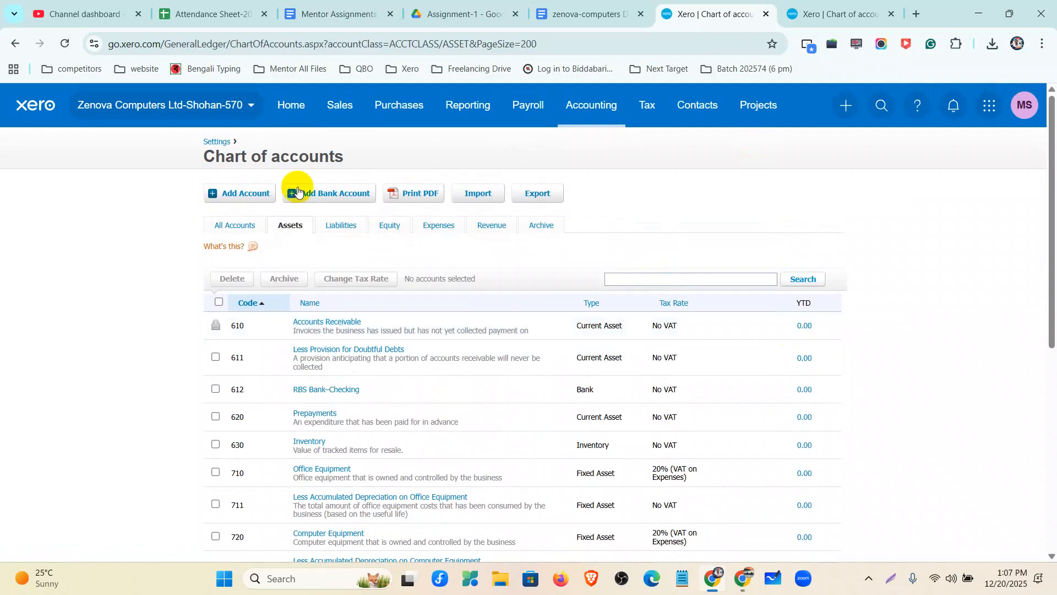
pyautogui.click(573, 14)
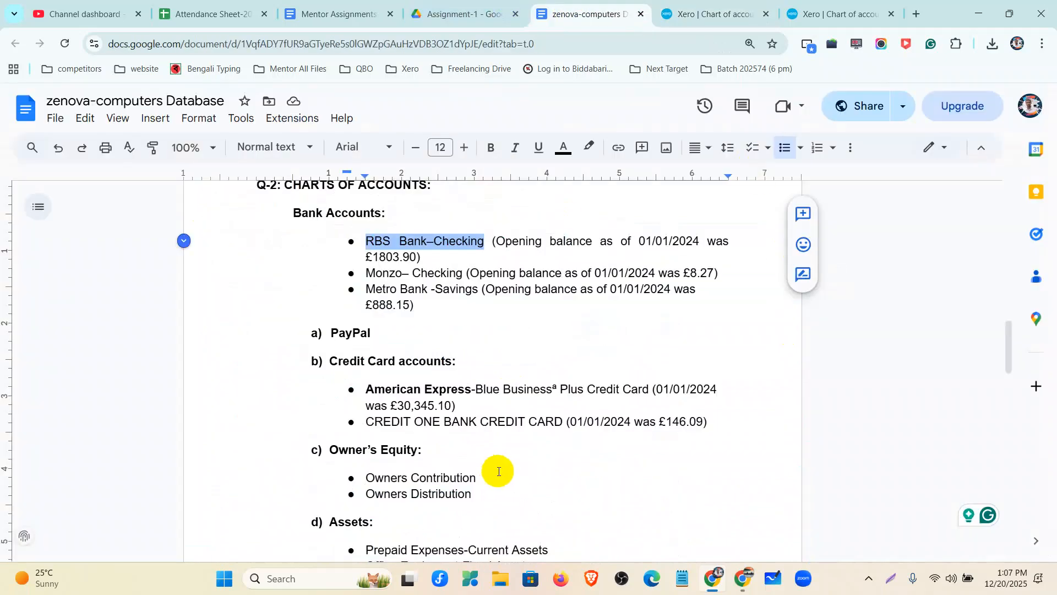
pyautogui.moveTo(365, 272)
pyautogui.mouseDown()
pyautogui.moveTo(445, 275)
pyautogui.moveTo(374, 283)
pyautogui.mouseUp()
pyautogui.click(402, 273)
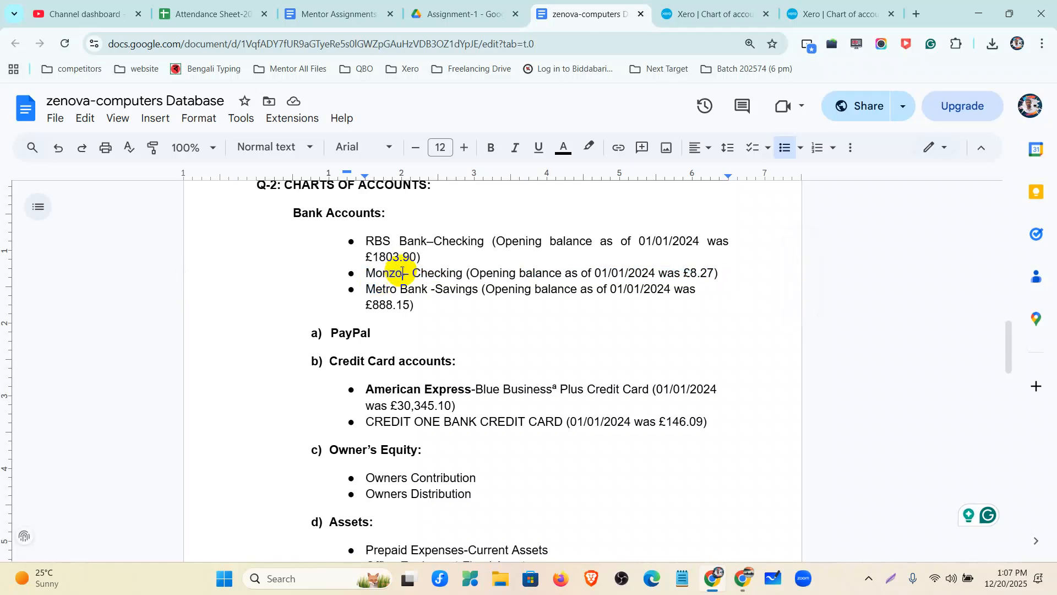
pyautogui.write('Bank')
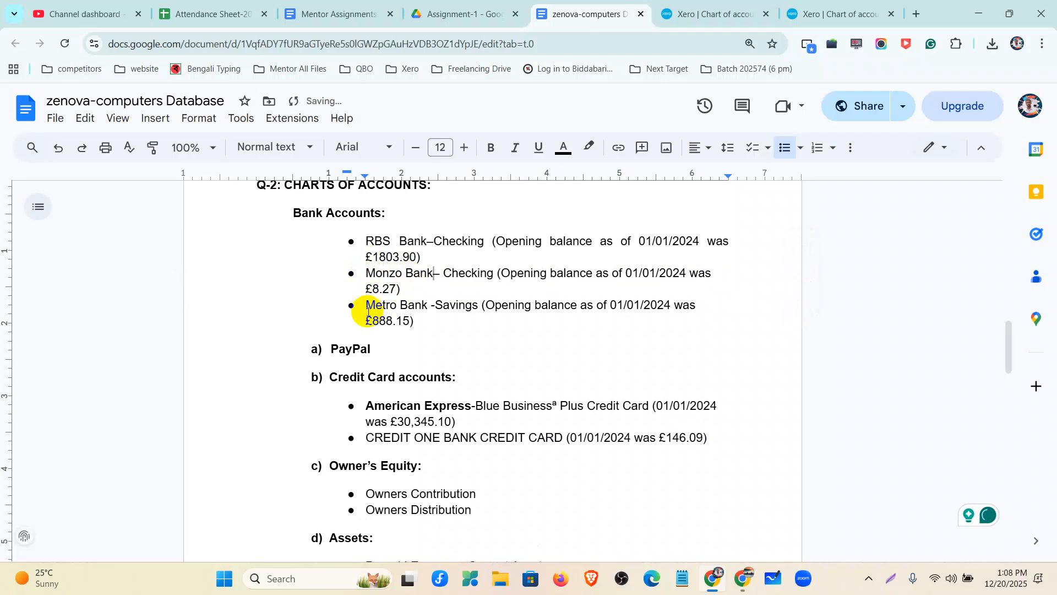
# Copy "Metro Bank -Savings" from the document and reload the asset accounts in the duplicated Xero chart of accounts tab.
pyautogui.moveTo(368, 304); pyautogui.dragTo(487, 308)
pyautogui.hotkey('ctrl', 'c')
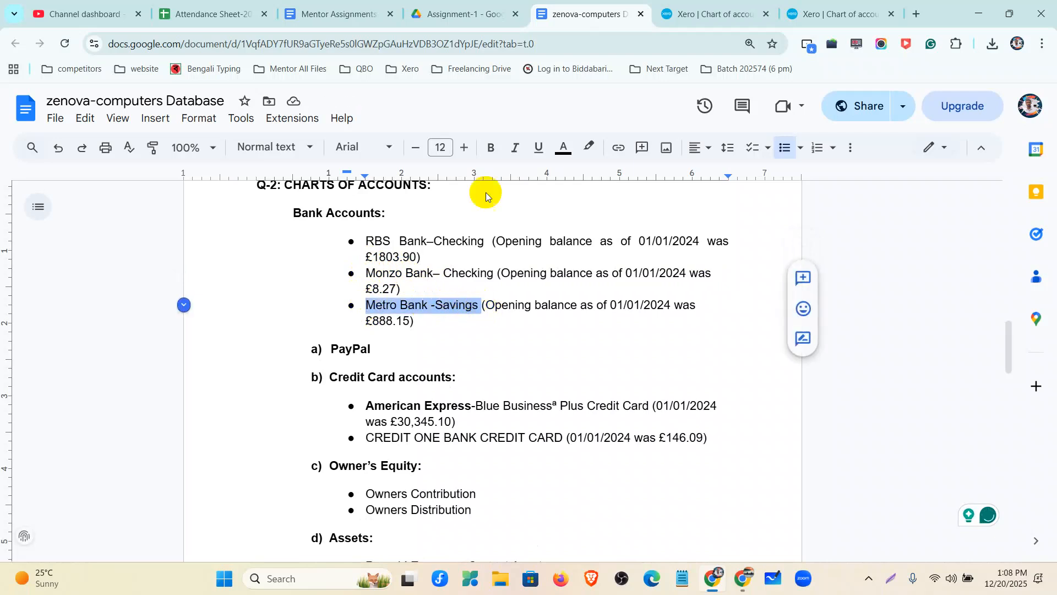
pyautogui.click(799, 22)
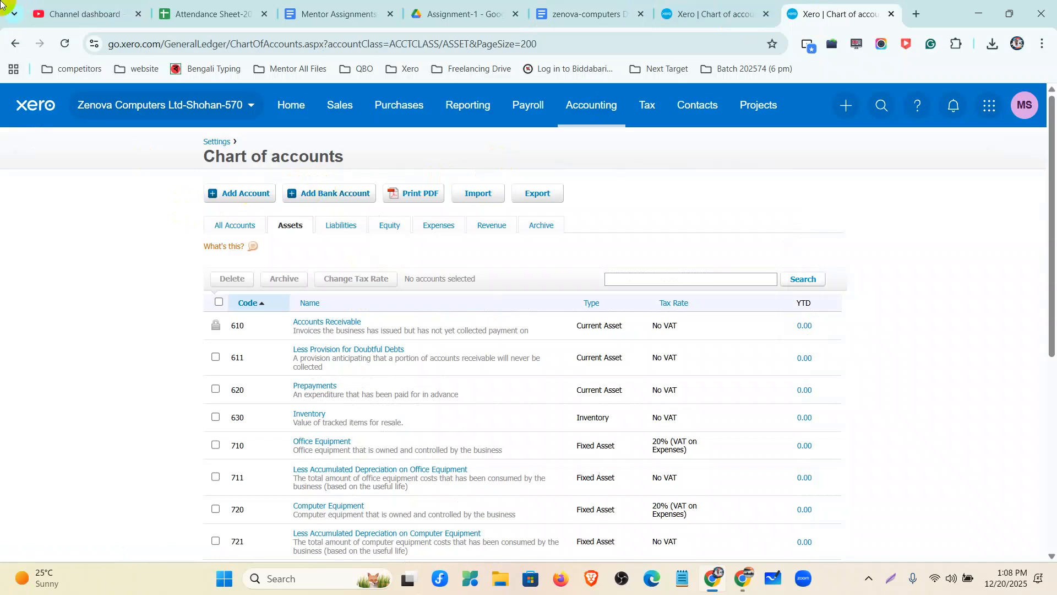
pyautogui.click(65, 42)
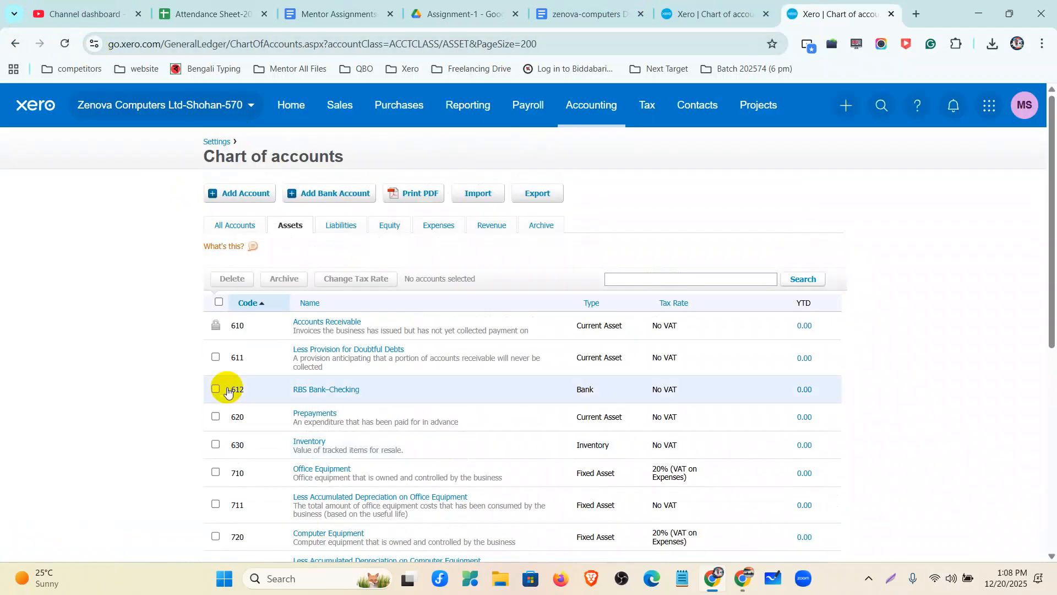
# Start a new bank account without a bank feed and set its bank name to Metro Bank.
pyautogui.click(349, 193)
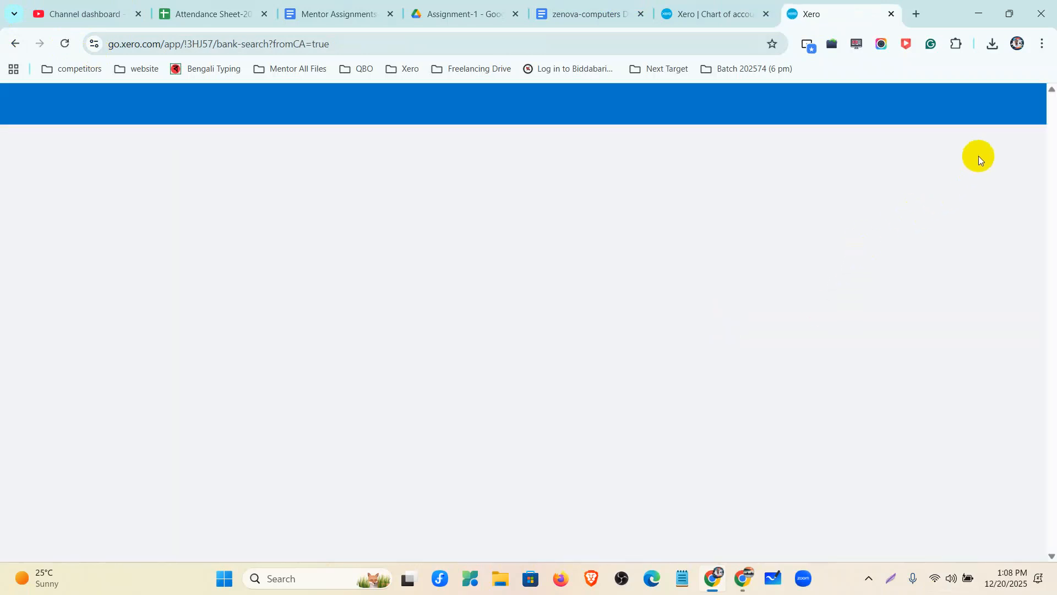
pyautogui.click(999, 149)
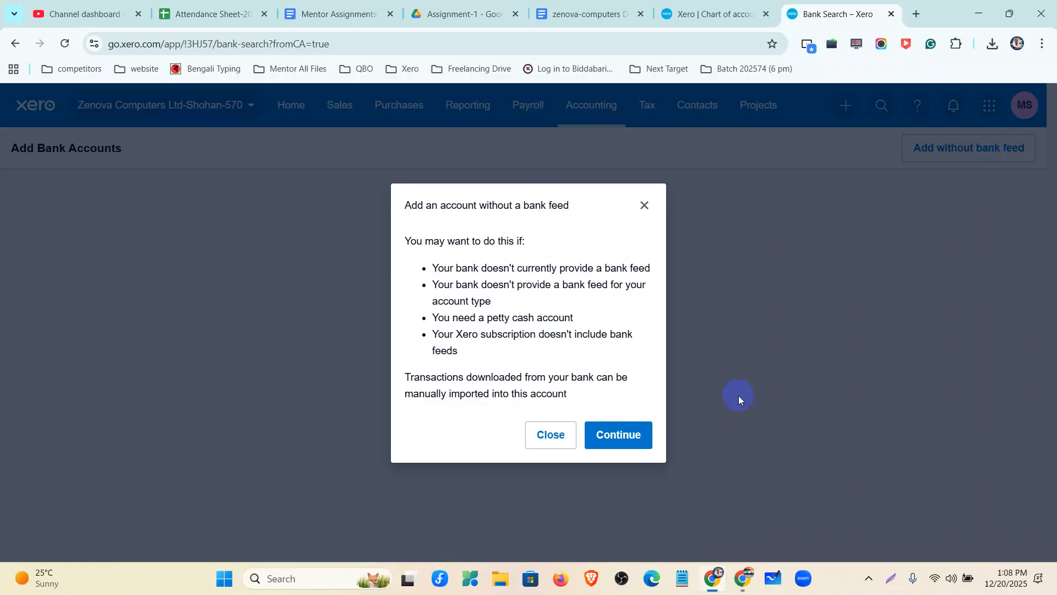
pyautogui.click(634, 432)
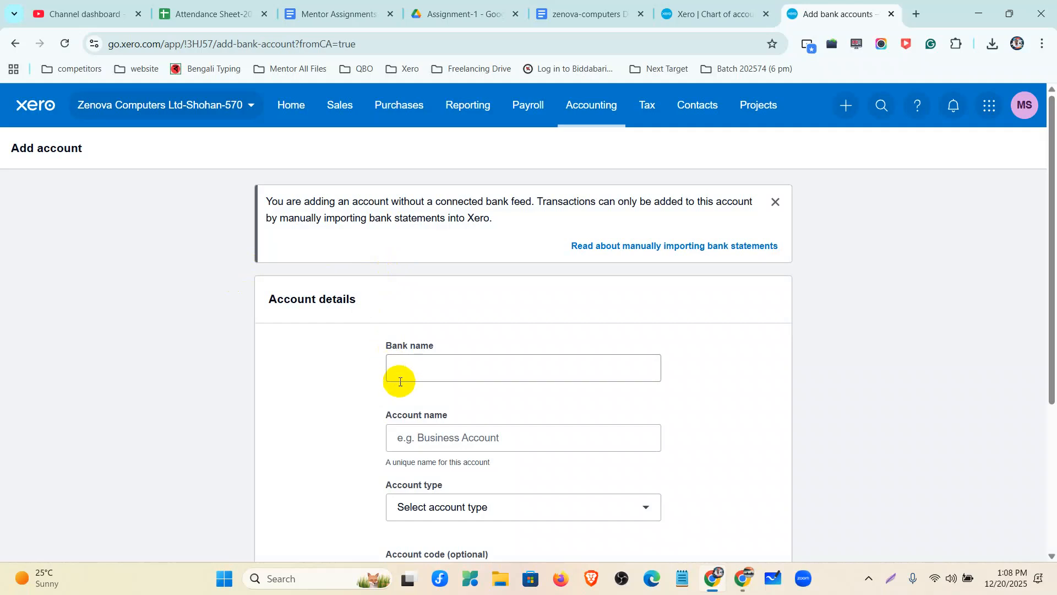
pyautogui.click(401, 369)
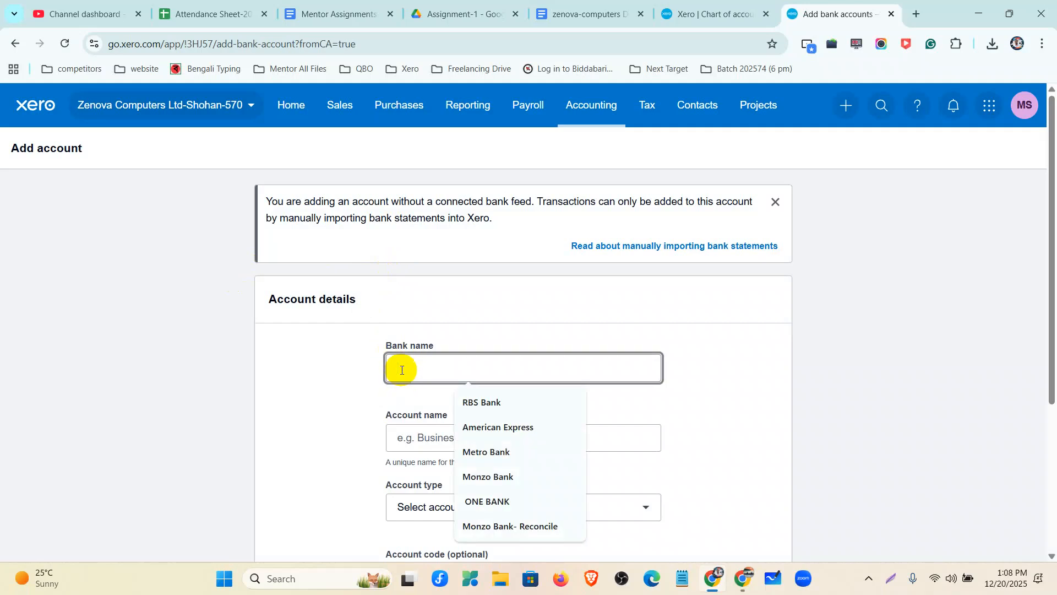
pyautogui.hotkey('ctrl', 'v')
pyautogui.moveTo(524, 368); pyautogui.dragTo(454, 368)
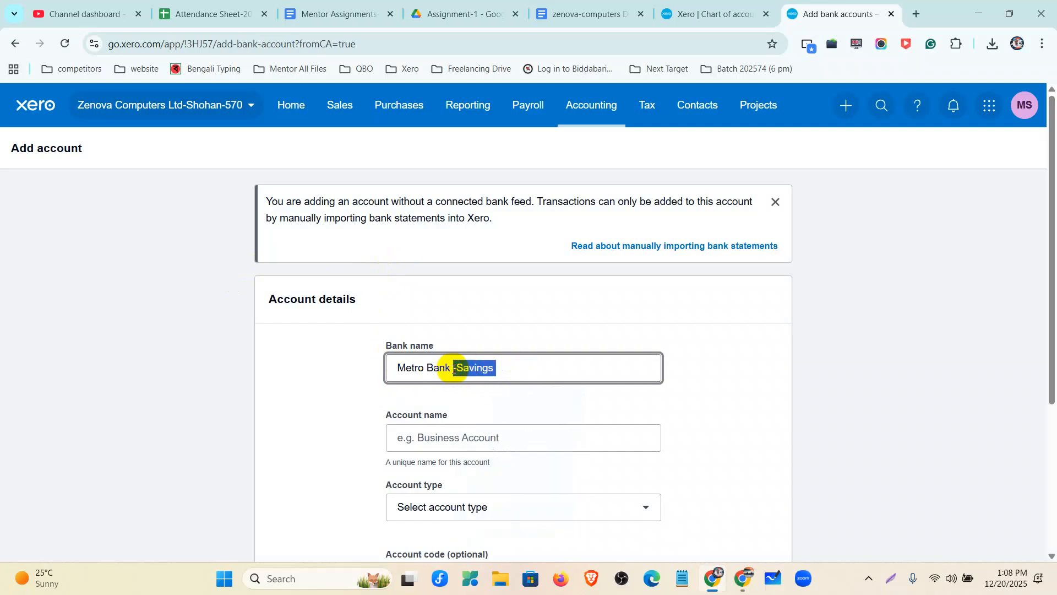
# Set the account name to the copied "Metro Bank -Savings" and the account type to Other.
pyautogui.click(449, 443)
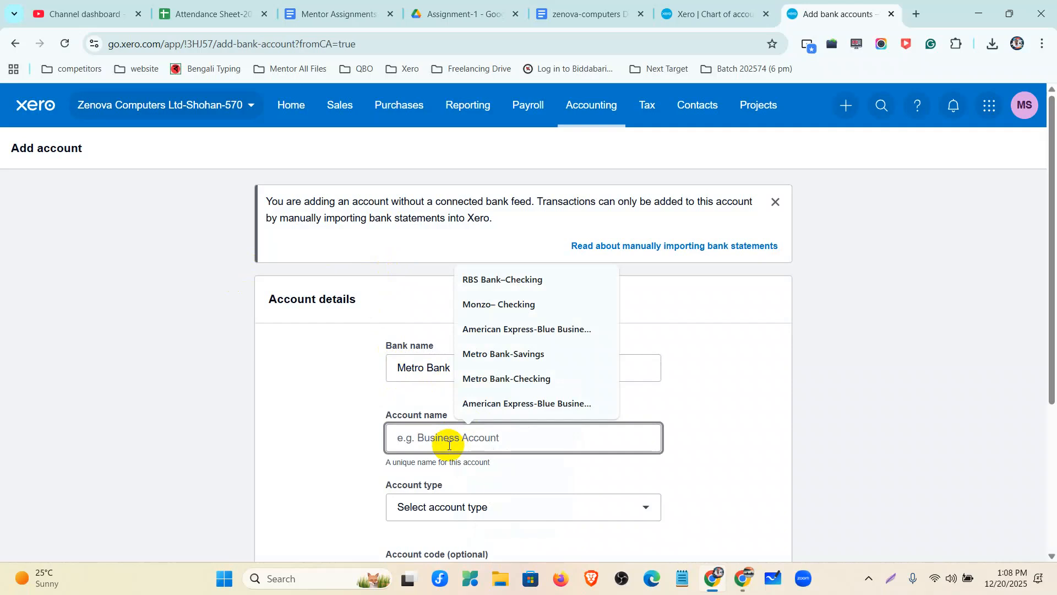
pyautogui.hotkey('ctrl', 'v')
pyautogui.click(472, 505)
pyautogui.scroll(-2, 513, 391)
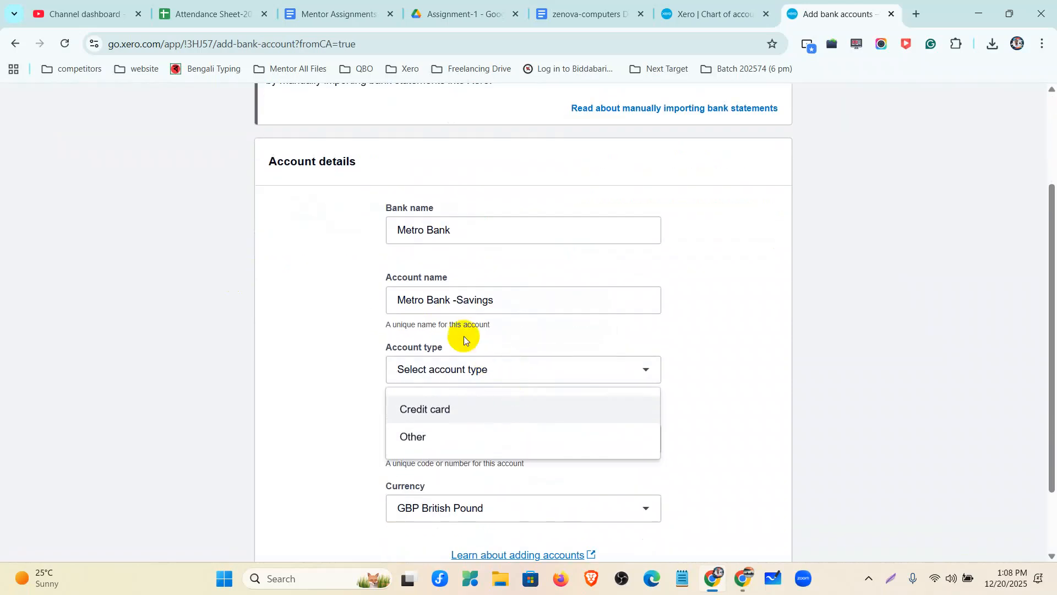
pyautogui.click(455, 434)
# Enter the bank account number for the Metro Bank account, reusing a saved entry and changing its last two digits.
pyautogui.click(484, 434)
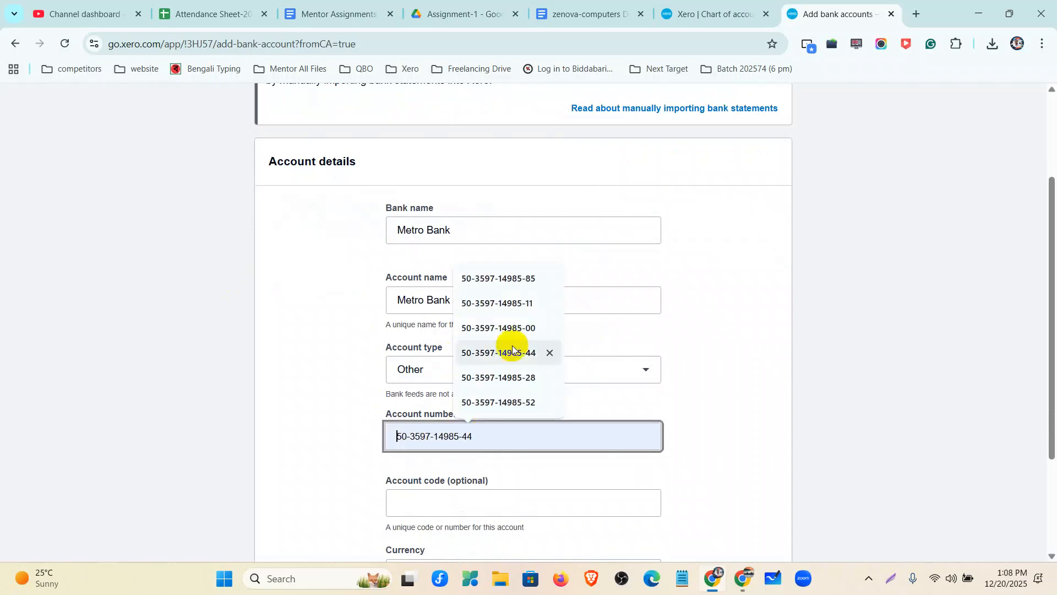
pyautogui.click(509, 353)
pyautogui.press('BackSpace')
pyautogui.press('BackSpace')
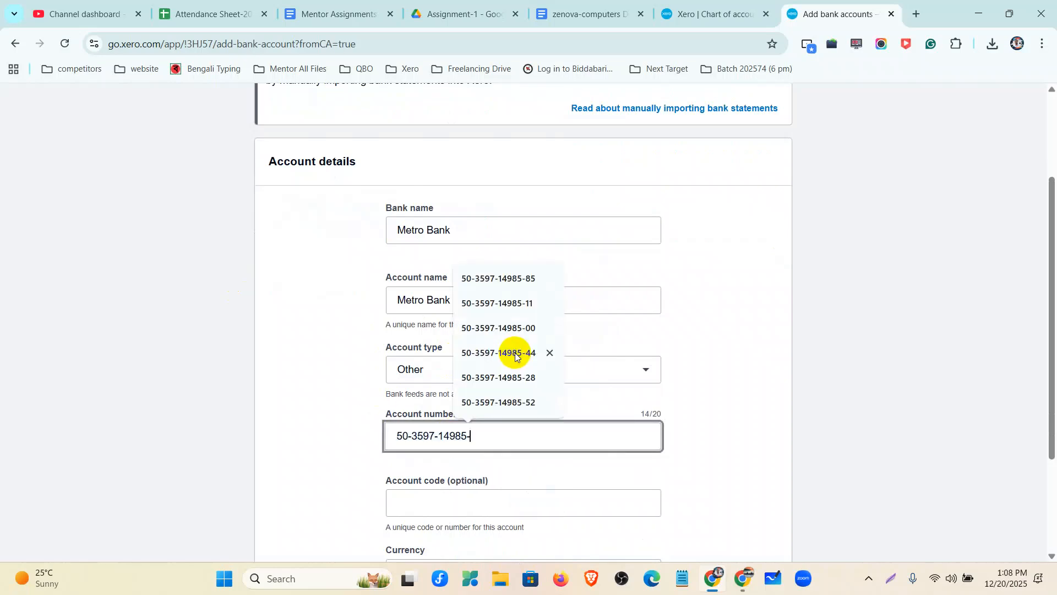
pyautogui.write('59')
pyautogui.click(528, 453)
# Assign account code 613 and add the Metro Bank savings account.
pyautogui.scroll(-3, 529, 452)
pyautogui.click(441, 359)
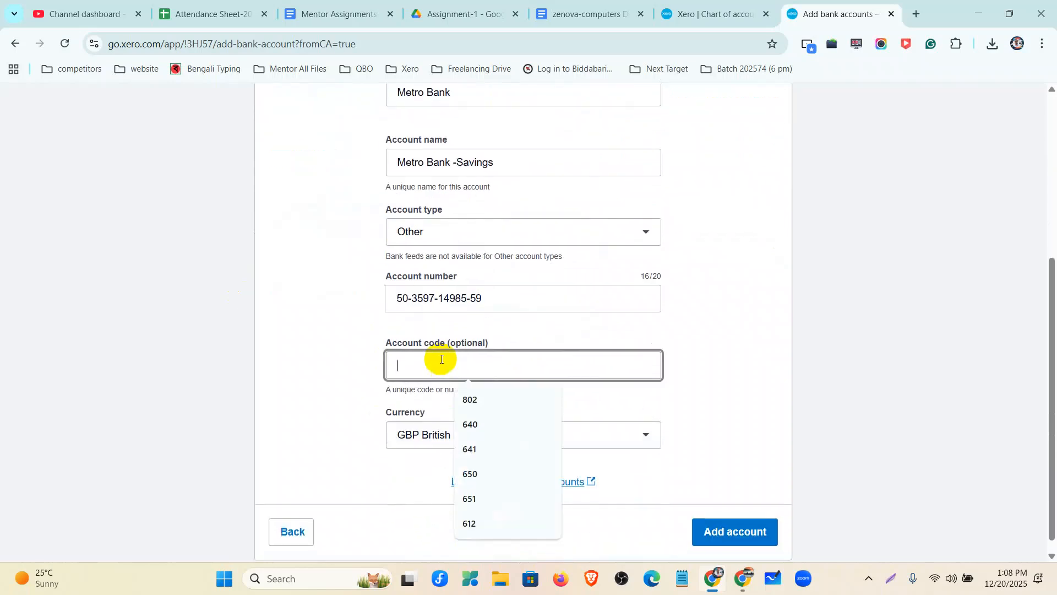
pyautogui.write('613')
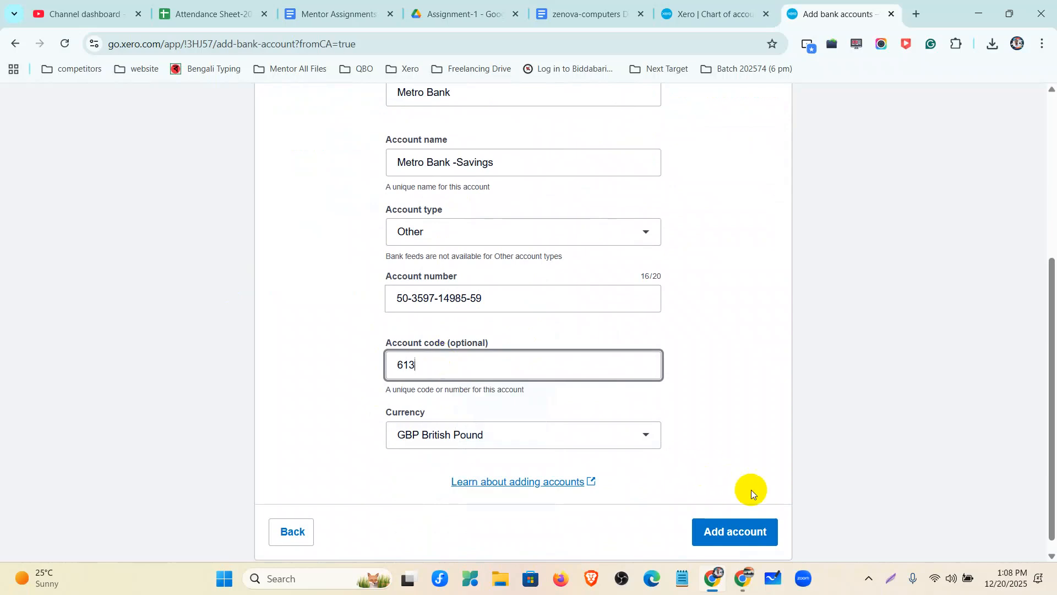
pyautogui.click(722, 537)
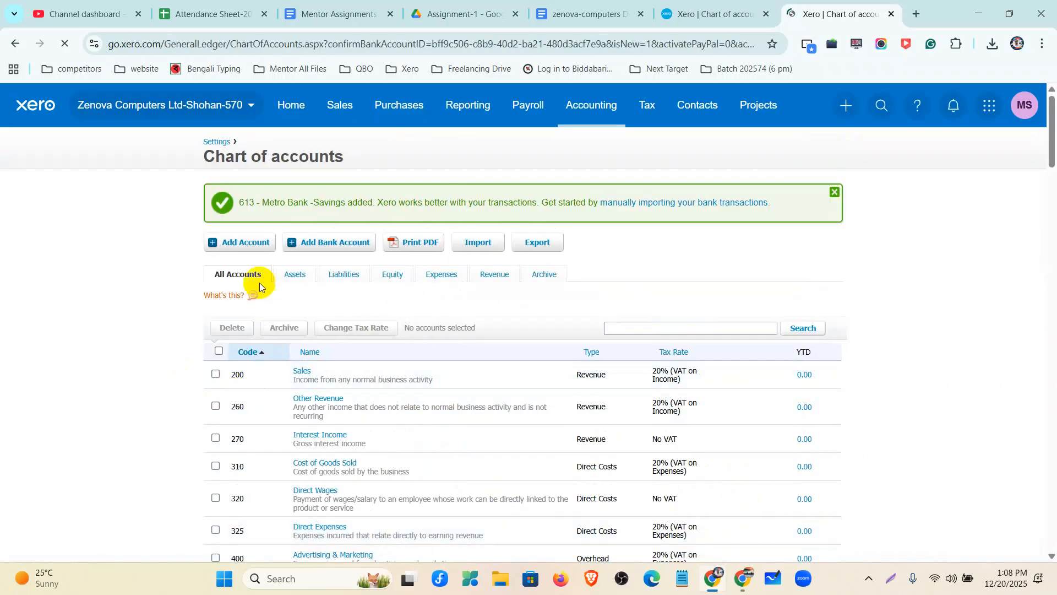
# Show the asset accounts and check the saved bank details of the RBS Bank–Checking account without changing them.
pyautogui.click(292, 275)
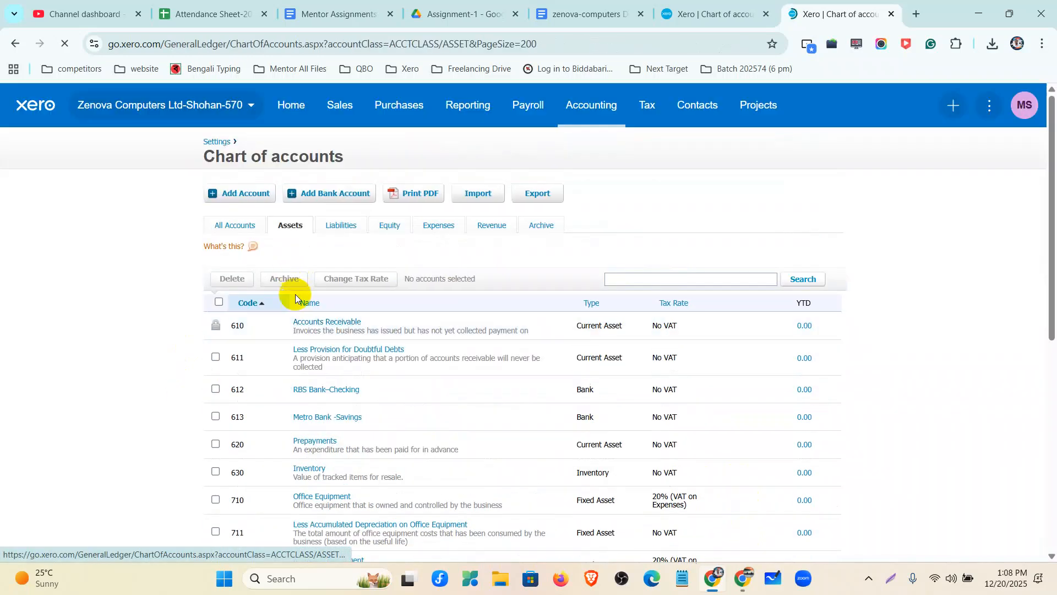
pyautogui.click(329, 391)
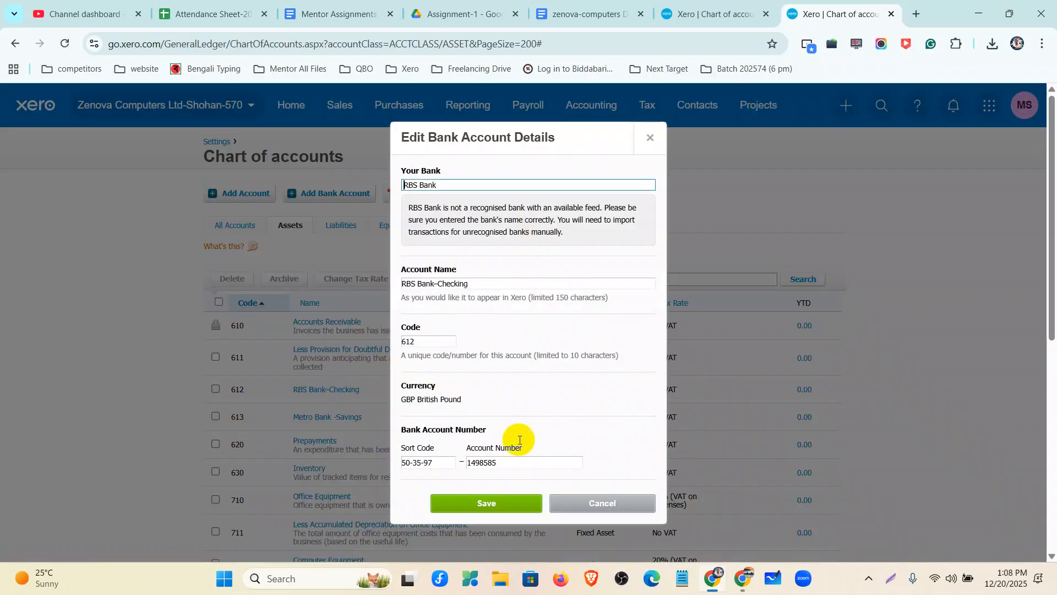
pyautogui.click(649, 137)
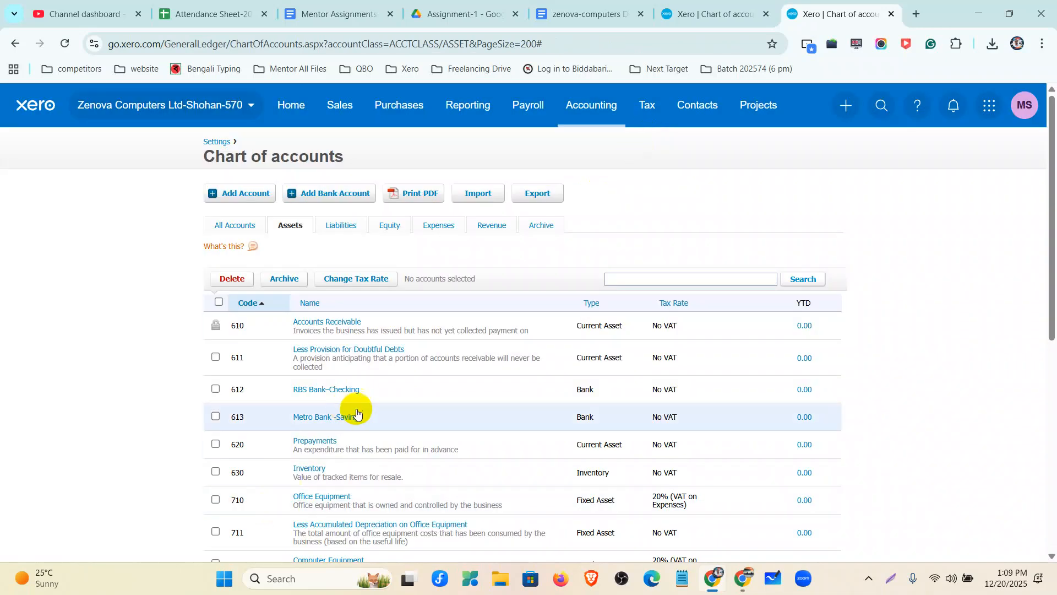
# Copy "American Express-Blue Businessª Plus Credit Card" from the credit card accounts in the assignment document.
pyautogui.click(605, 17)
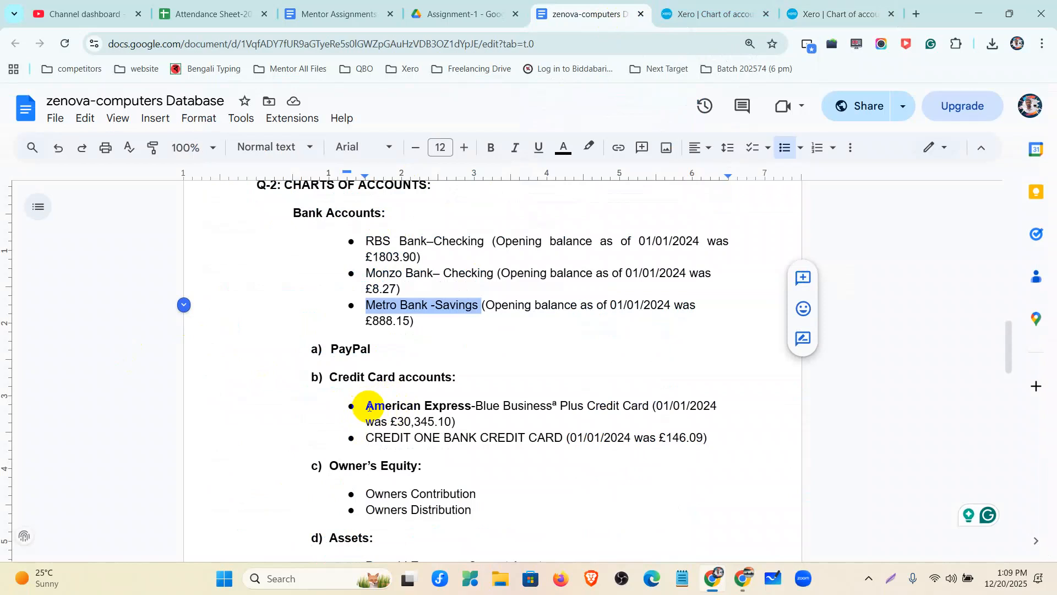
pyautogui.moveTo(369, 406); pyautogui.dragTo(645, 411)
pyautogui.hotkey('ctrl', 'c')
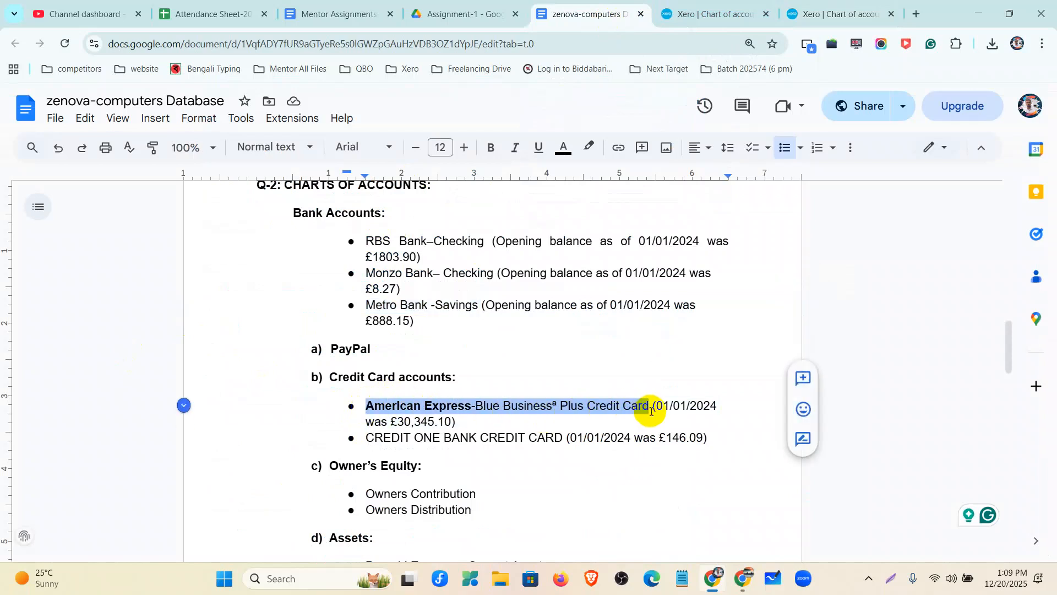
# Return to the Xero chart of accounts and show the liability accounts to check which codes are used.
pyautogui.click(832, 13)
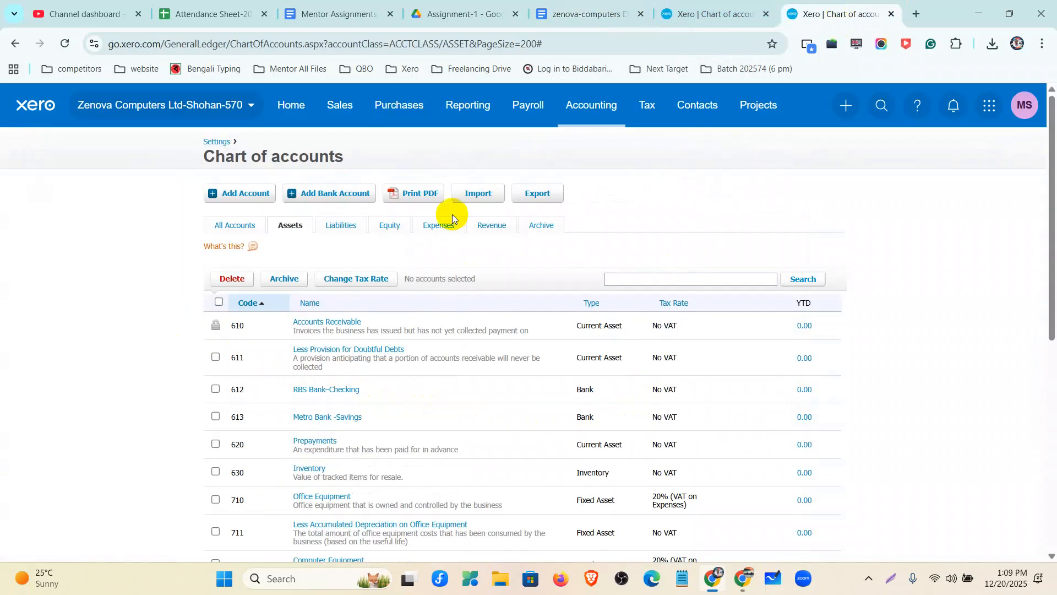
pyautogui.click(218, 301)
pyautogui.click(219, 302)
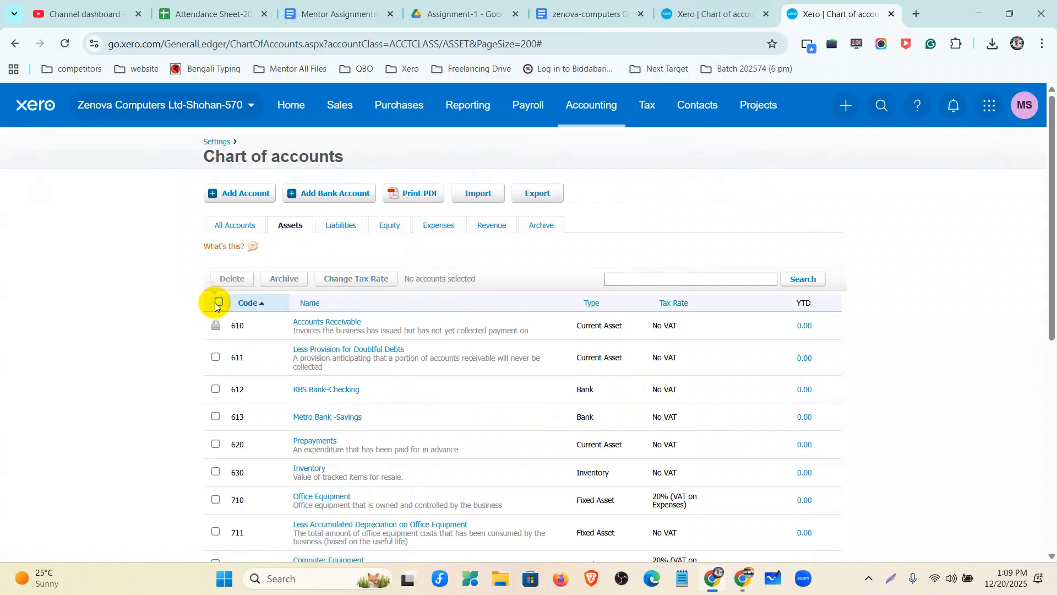
pyautogui.click(346, 224)
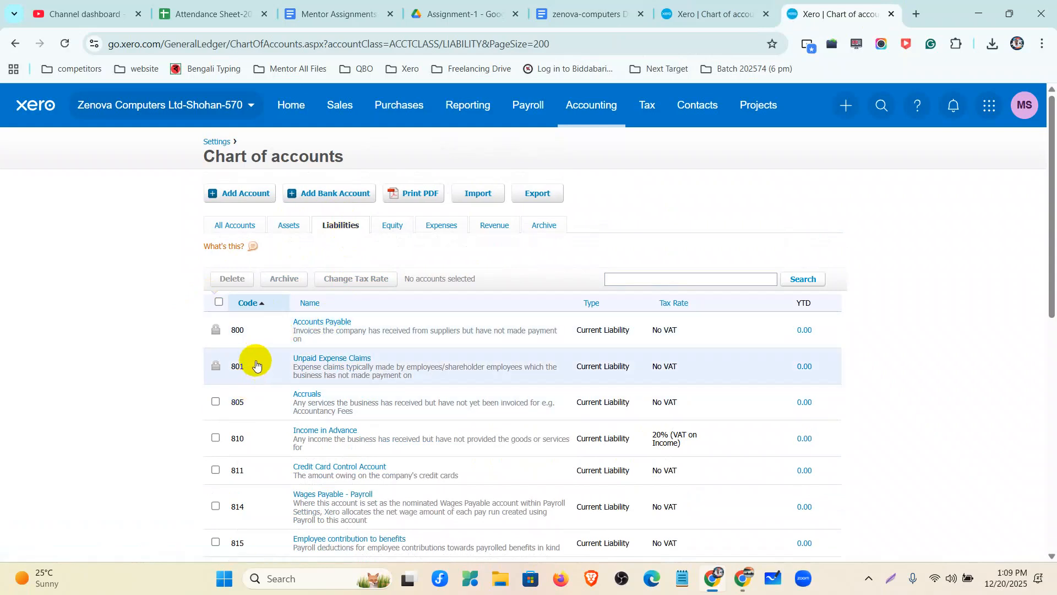
# Start a bank account without a bank feed, with bank name American Express and account name "American Express-Blue Businessª Plus Credit Card".
pyautogui.click(350, 194)
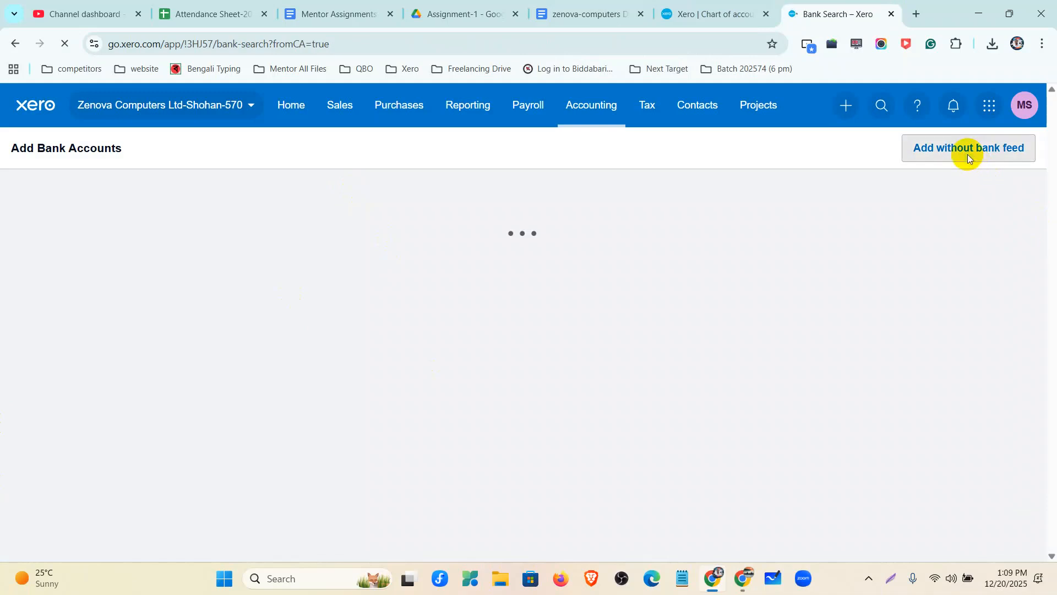
pyautogui.click(966, 153)
pyautogui.click(630, 439)
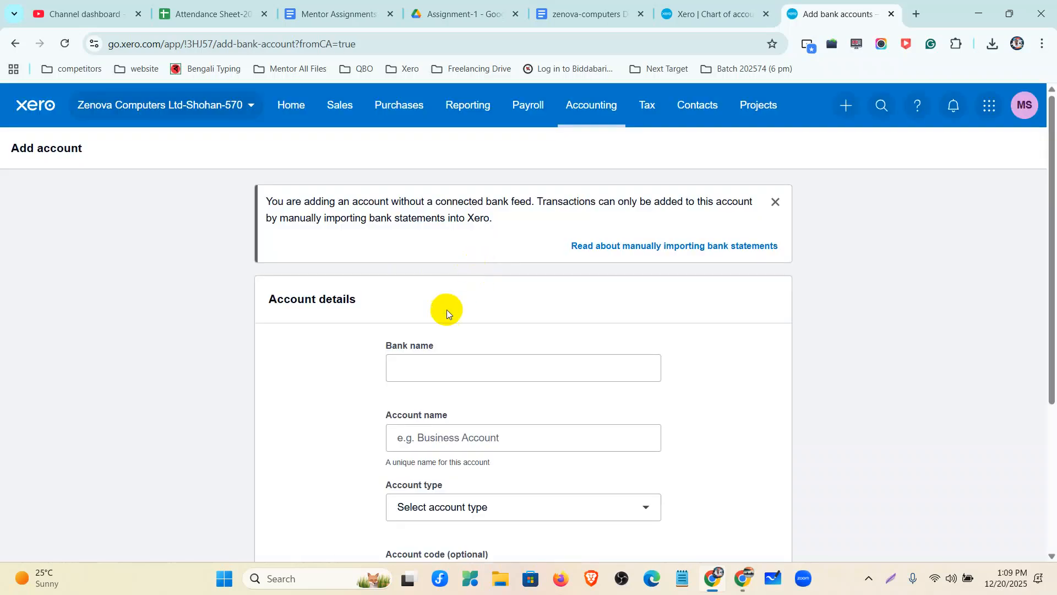
pyautogui.click(427, 364)
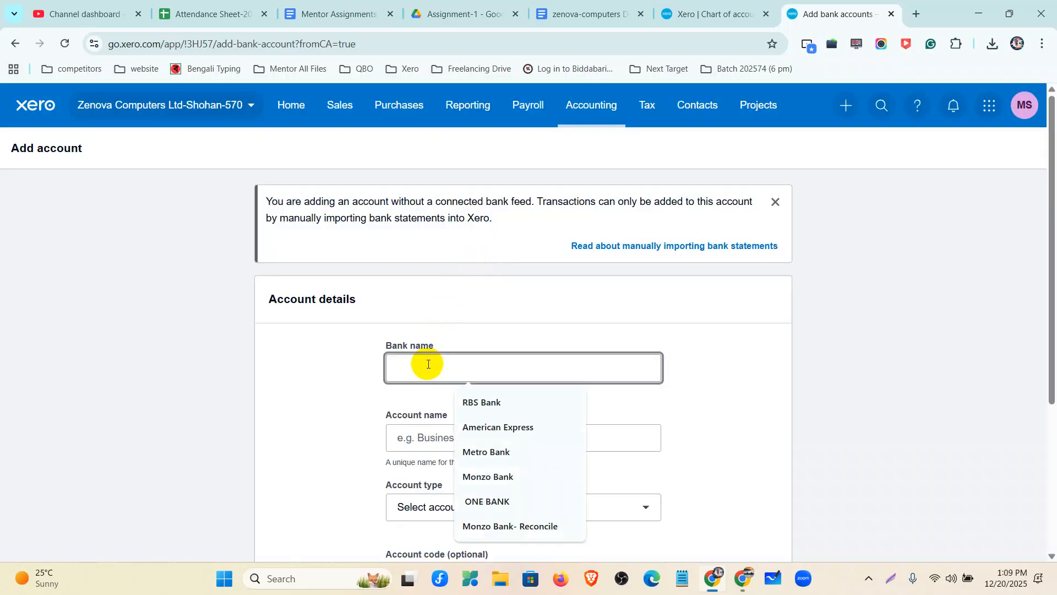
pyautogui.hotkey('ctrl', 'v')
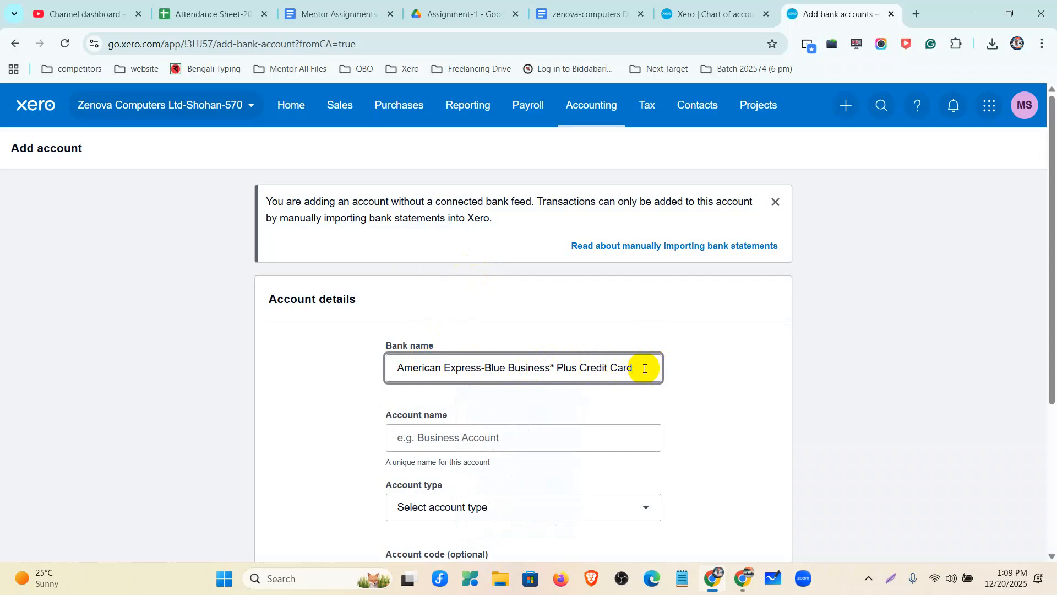
pyautogui.moveTo(645, 368); pyautogui.dragTo(491, 370)
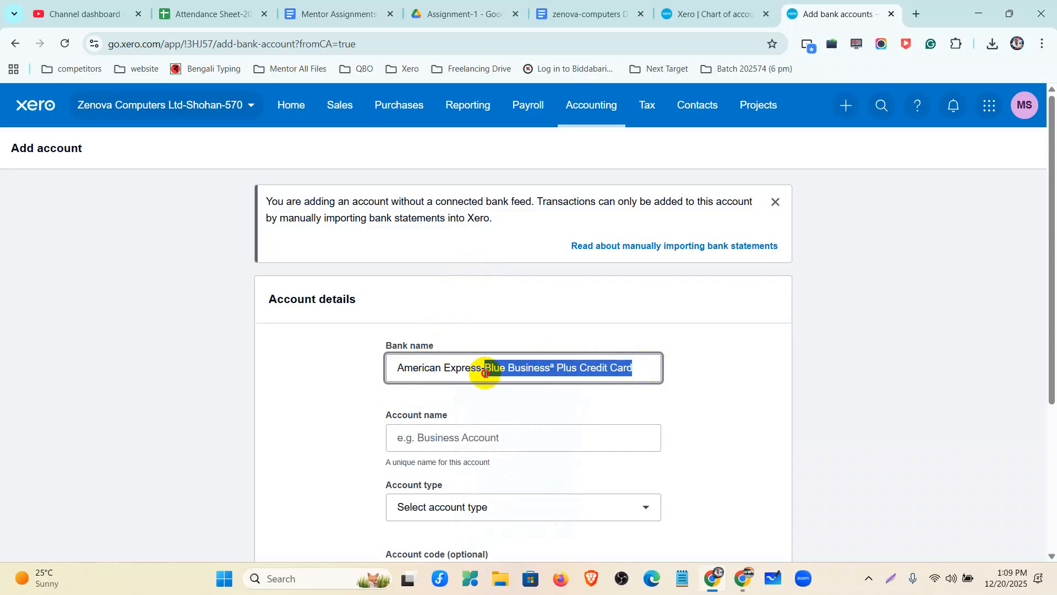
pyautogui.press('BackSpace')
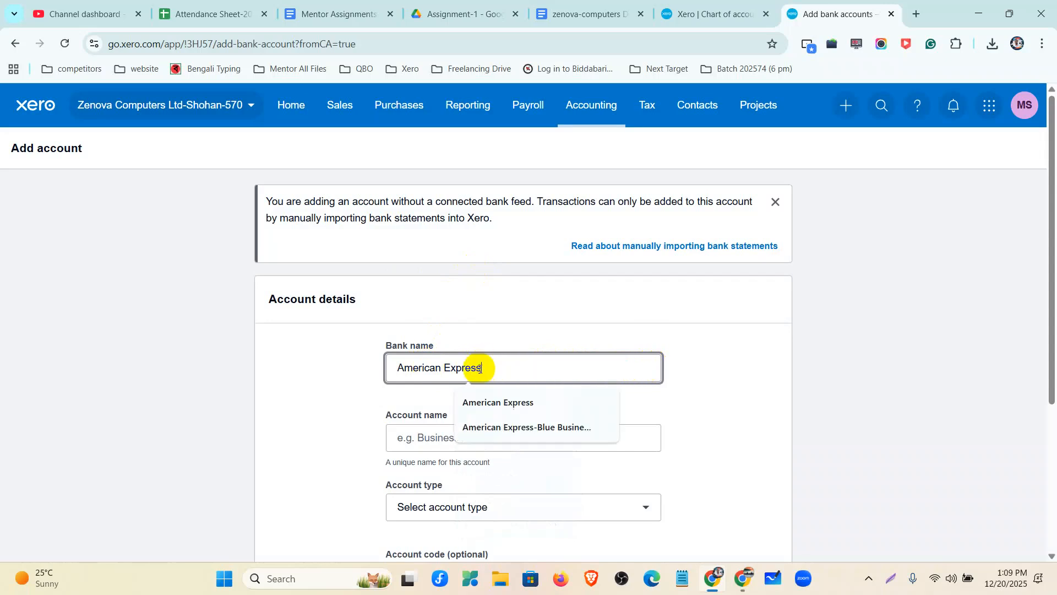
pyautogui.click(410, 439)
pyautogui.hotkey('ctrl', 'v')
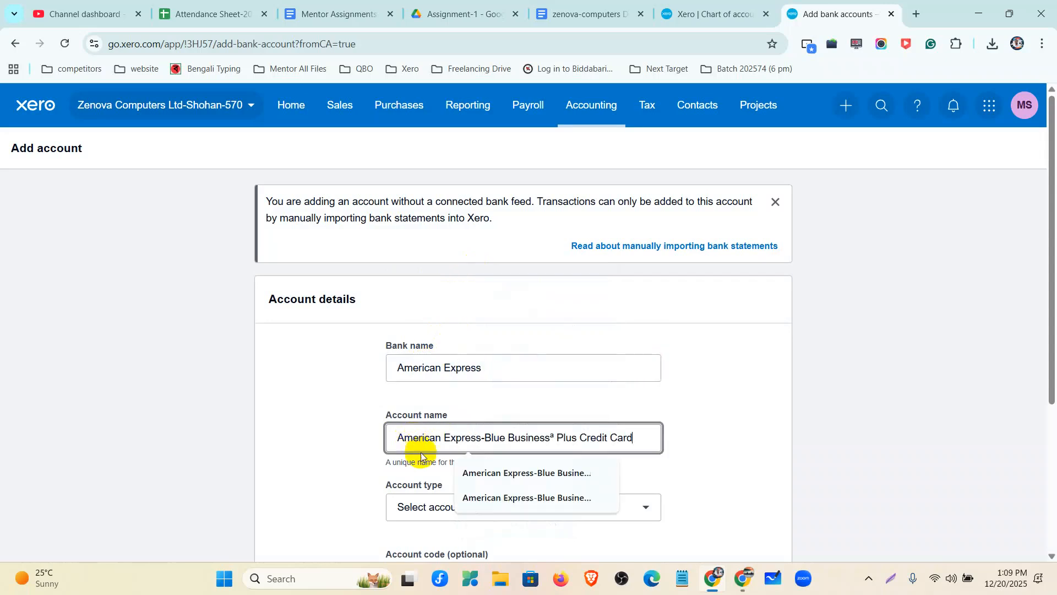
# Set the new American Express account's type to Credit card and enter the last four digits of the card number.
pyautogui.click(349, 478)
pyautogui.click(469, 506)
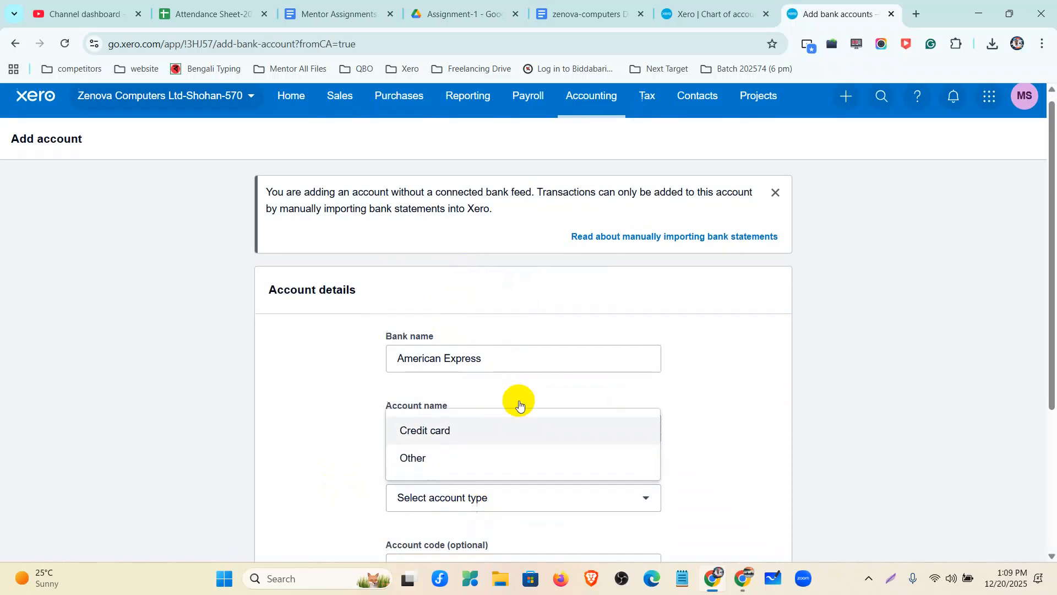
pyautogui.scroll(-2, 496, 385)
pyautogui.click(456, 407)
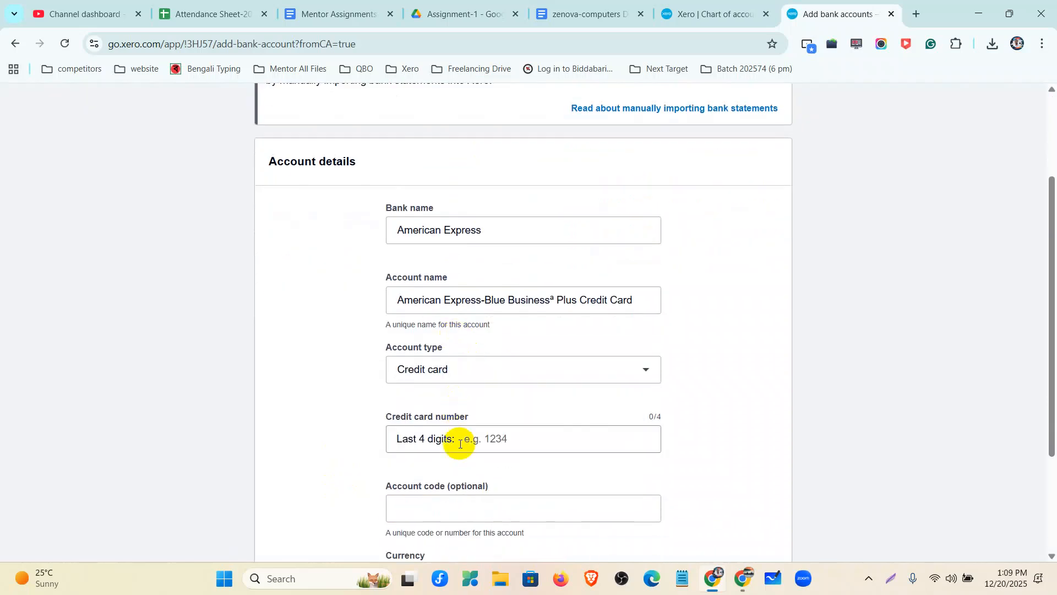
pyautogui.click(497, 439)
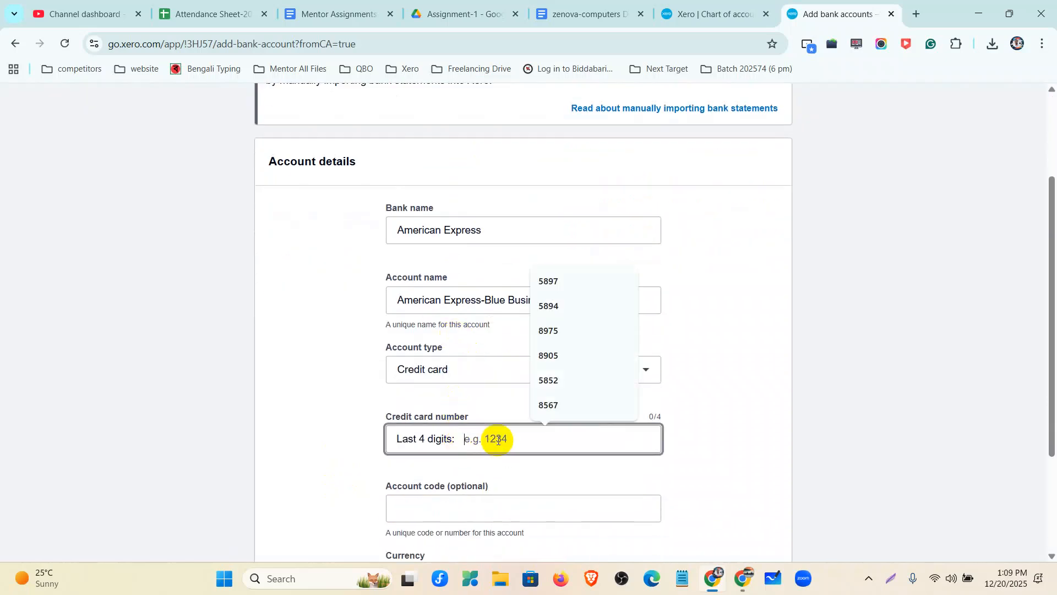
pyautogui.write('8976')
# Give the American Express account code 802, checking it against the liability codes in the chart of accounts, and add the account.
pyautogui.scroll(-2, 497, 439)
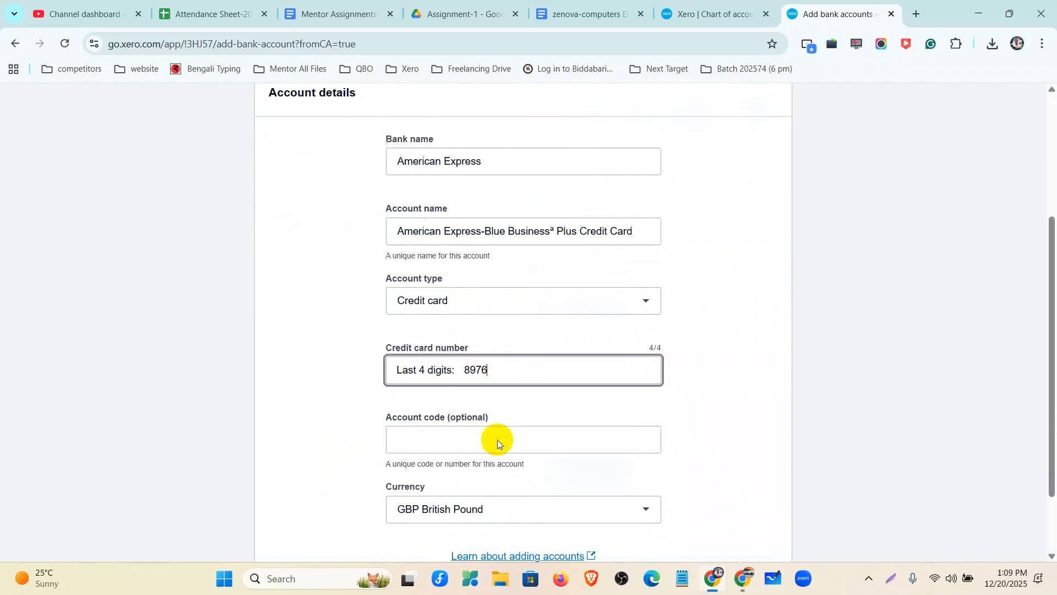
pyautogui.click(434, 373)
pyautogui.write('8')
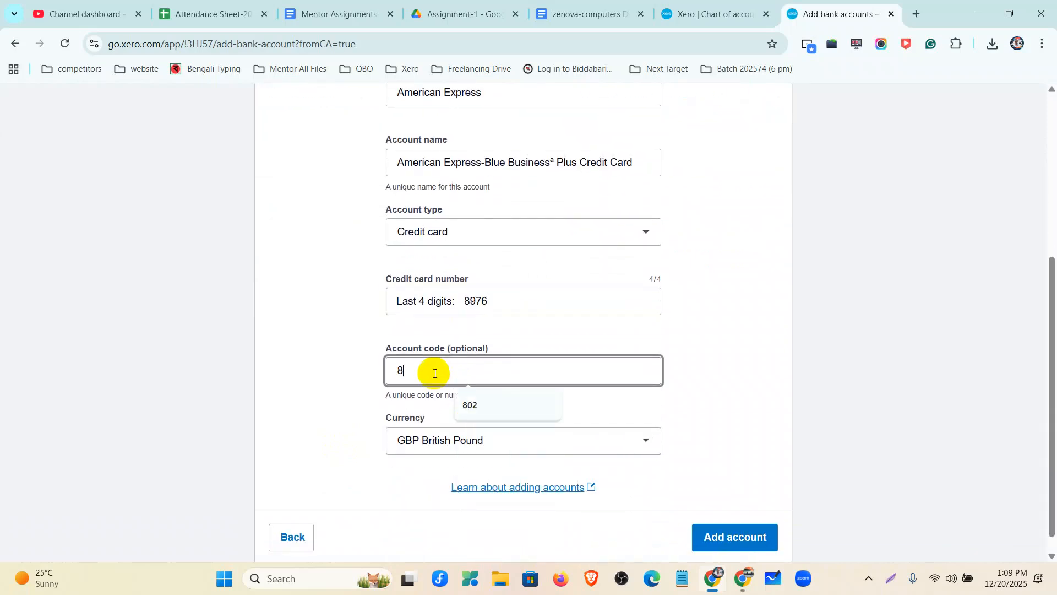
pyautogui.write('1')
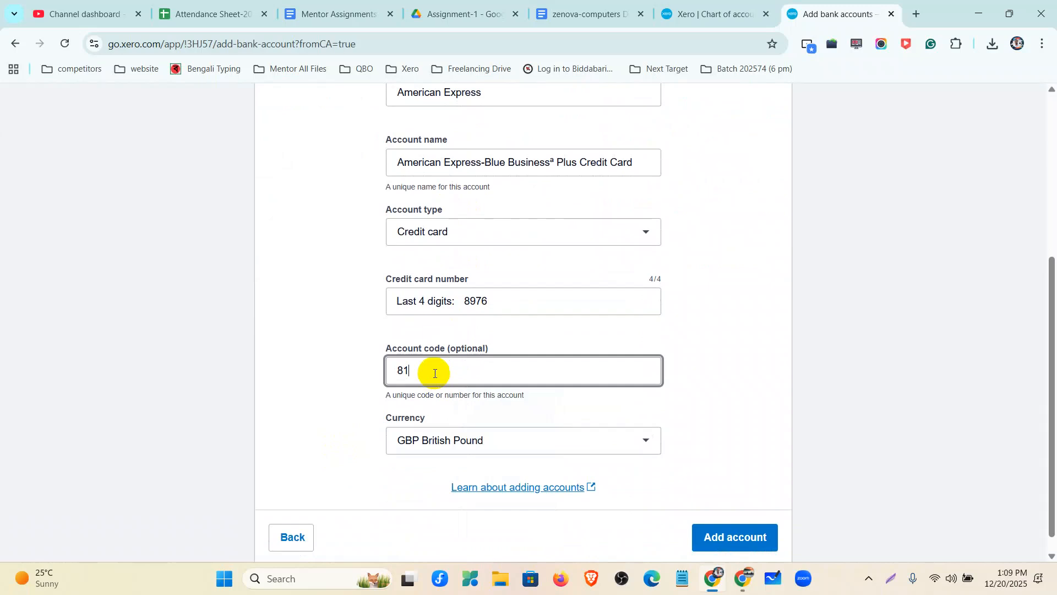
pyautogui.click(732, 11)
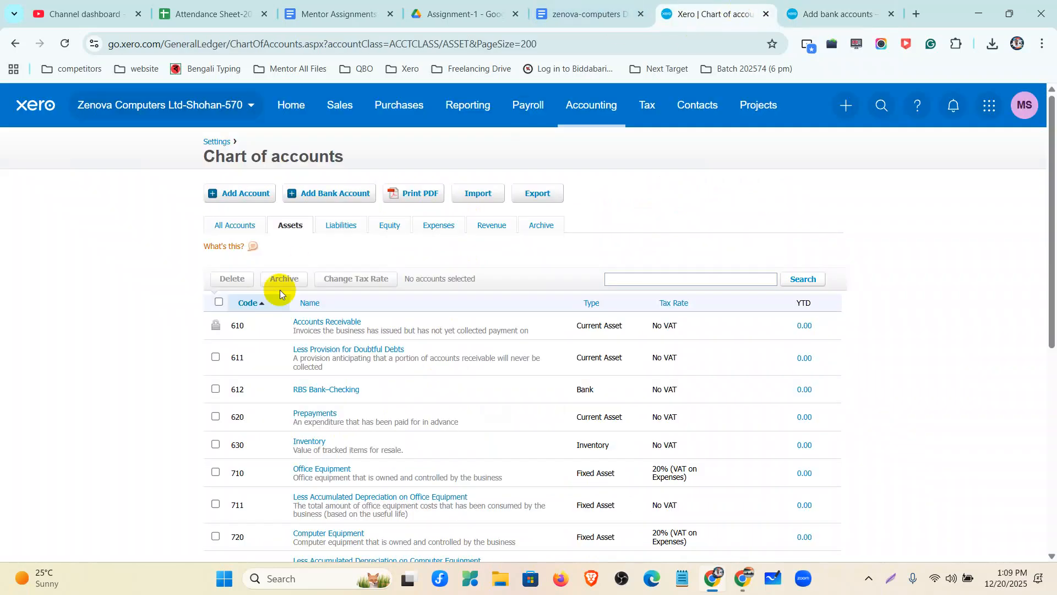
pyautogui.click(341, 226)
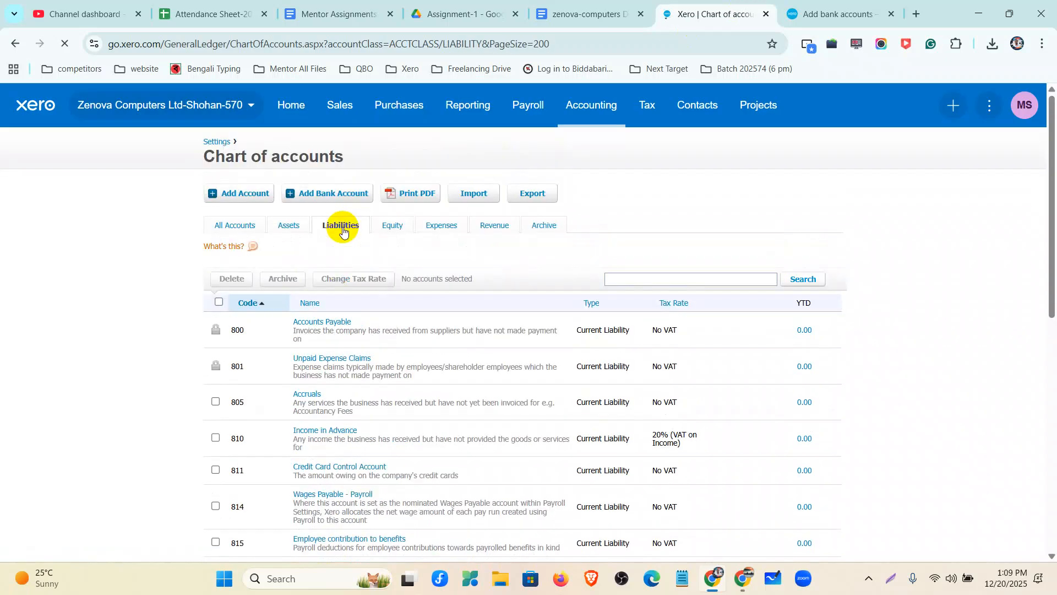
pyautogui.click(820, 13)
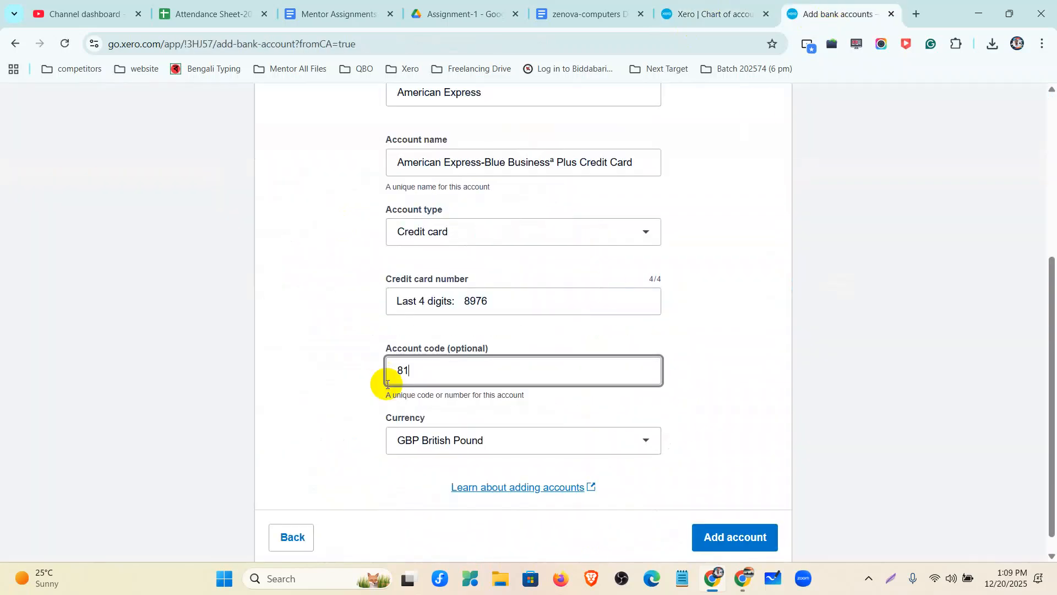
pyautogui.press('BackSpace')
pyautogui.write('02')
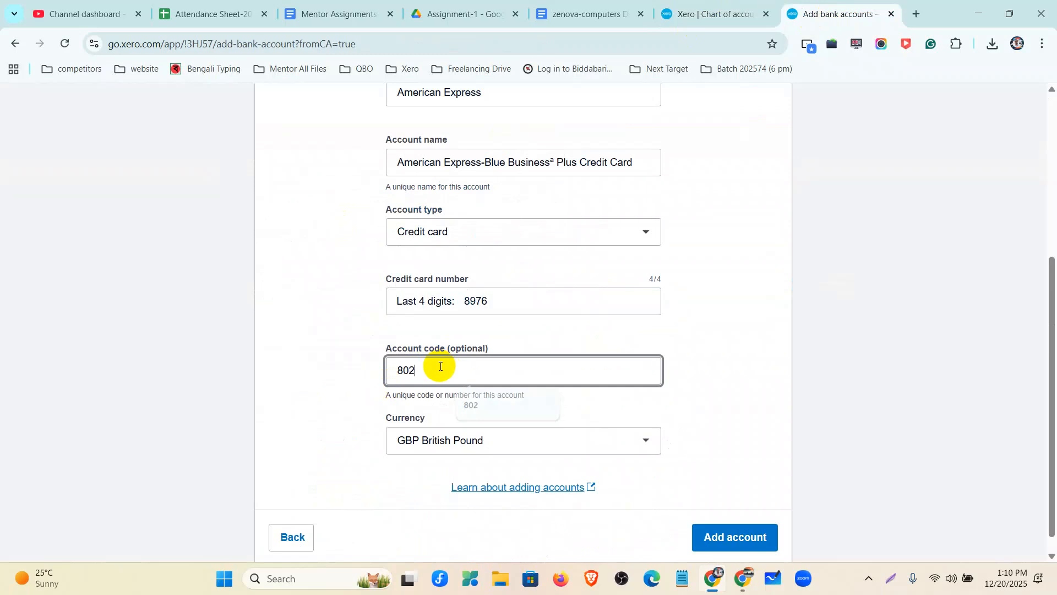
pyautogui.click(735, 537)
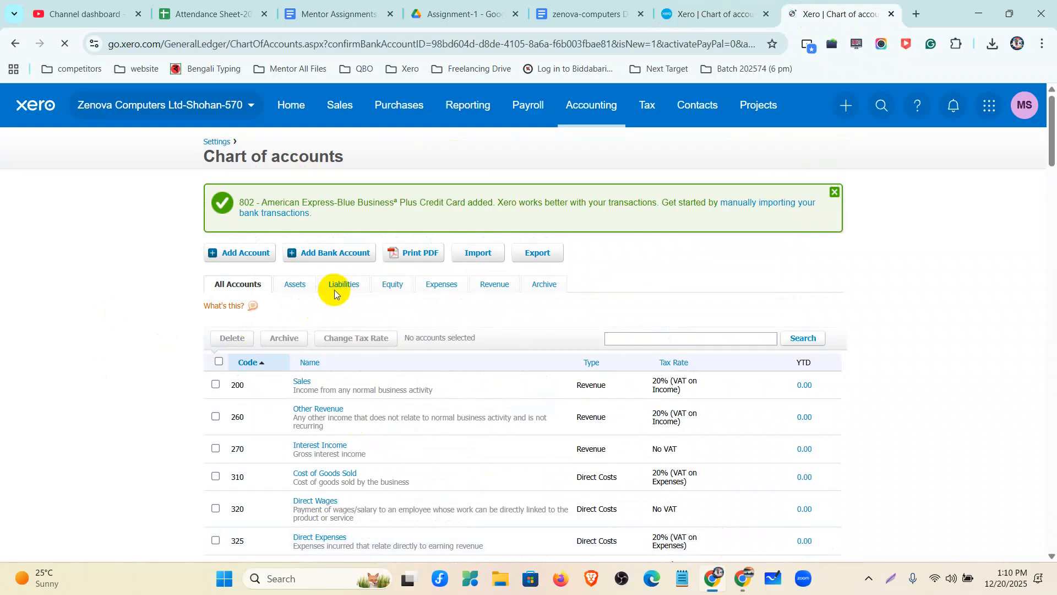
# Look through the liability accounts and the asset accounts to find where the new American Express credit card account is listed.
pyautogui.click(337, 288)
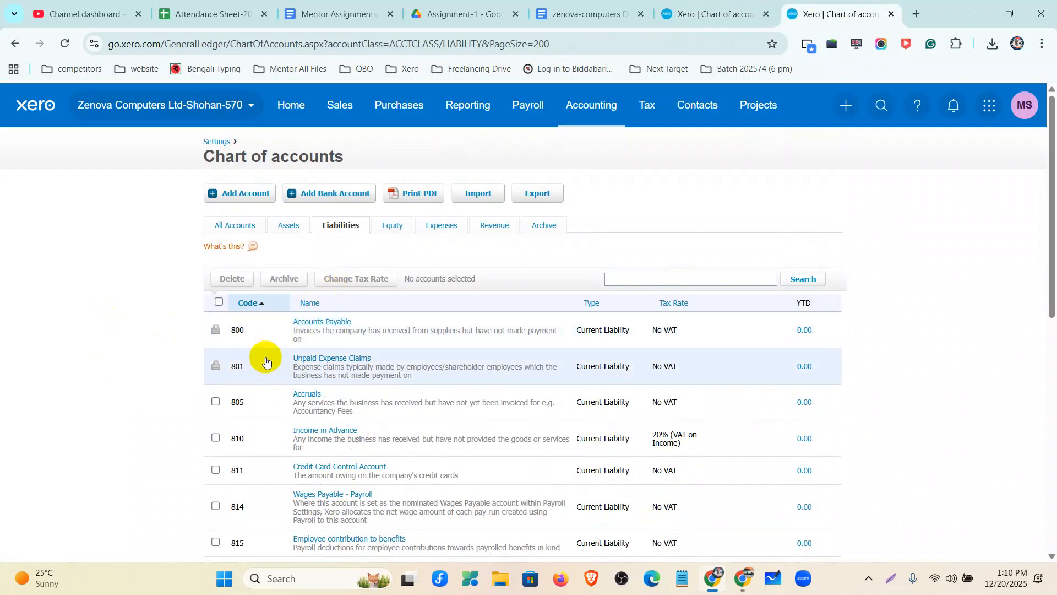
pyautogui.scroll(-3, 267, 352)
pyautogui.scroll(-6, 263, 345)
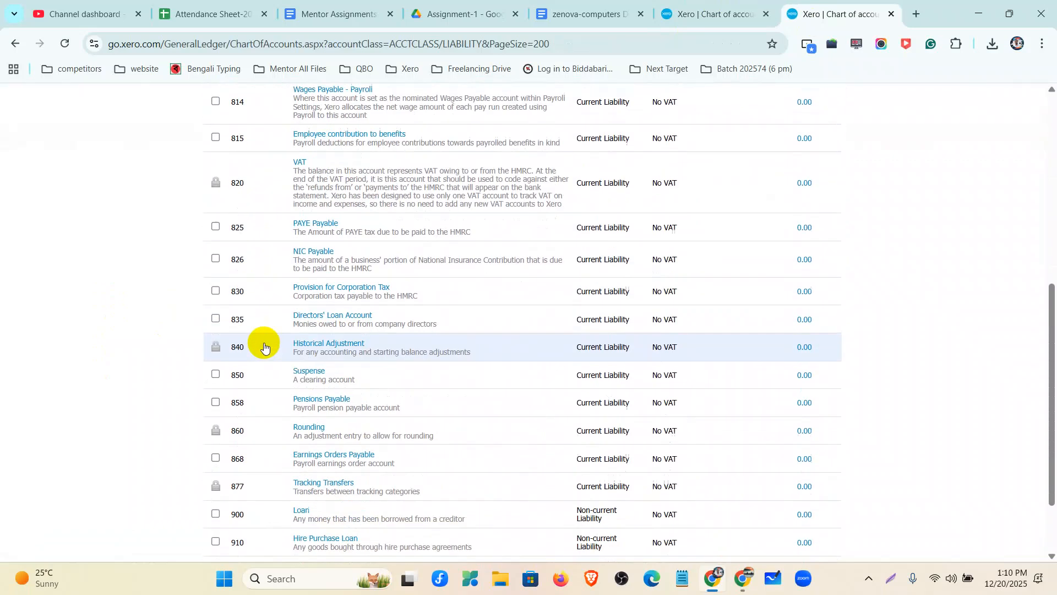
pyautogui.scroll(8, 271, 413)
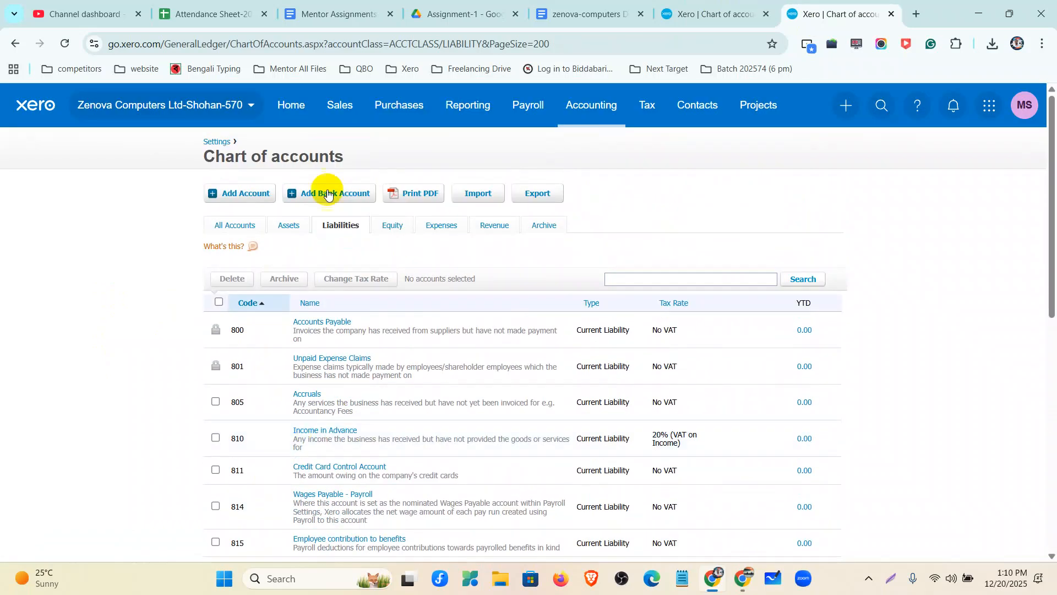
pyautogui.click(65, 43)
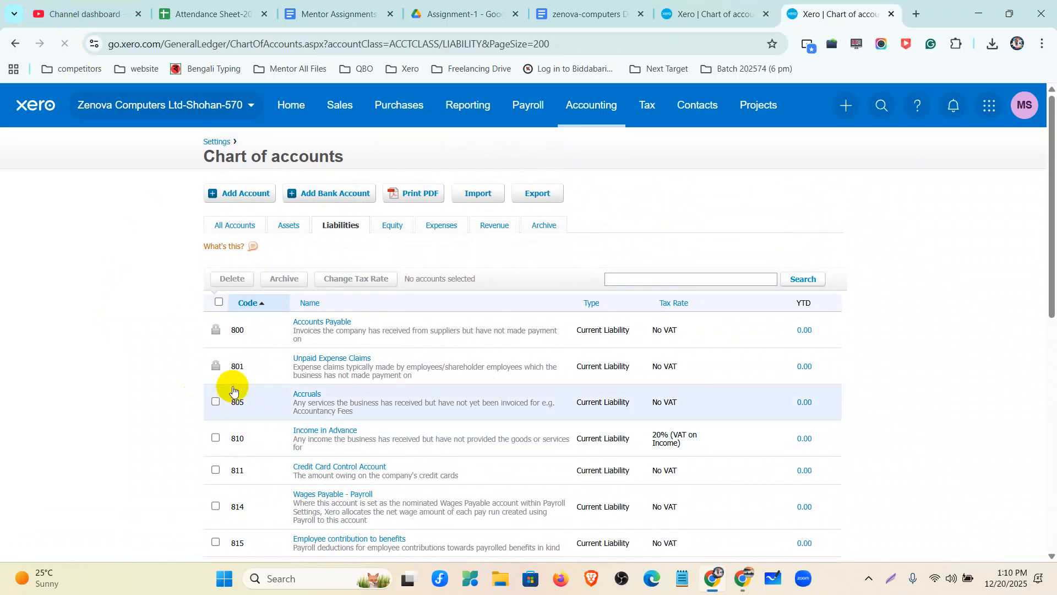
pyautogui.click(291, 226)
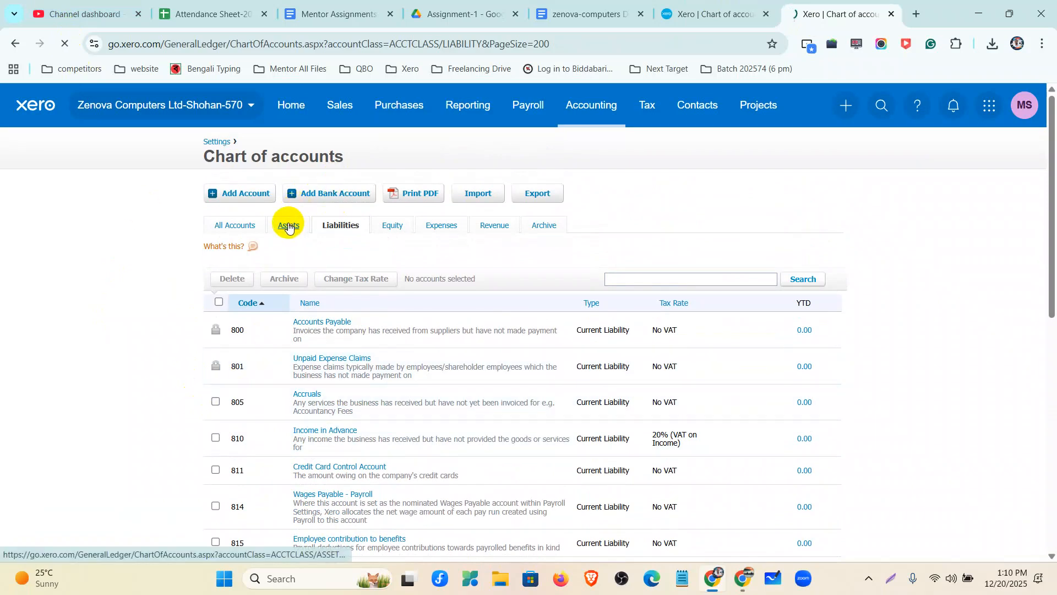
pyautogui.scroll(-8, 387, 306)
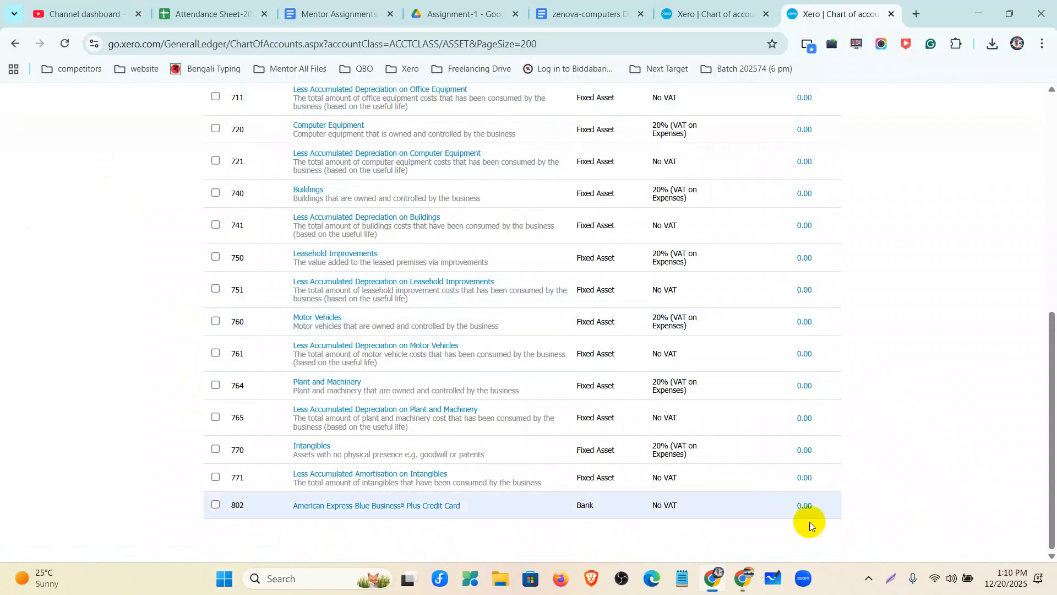
pyautogui.scroll(8, 743, 501)
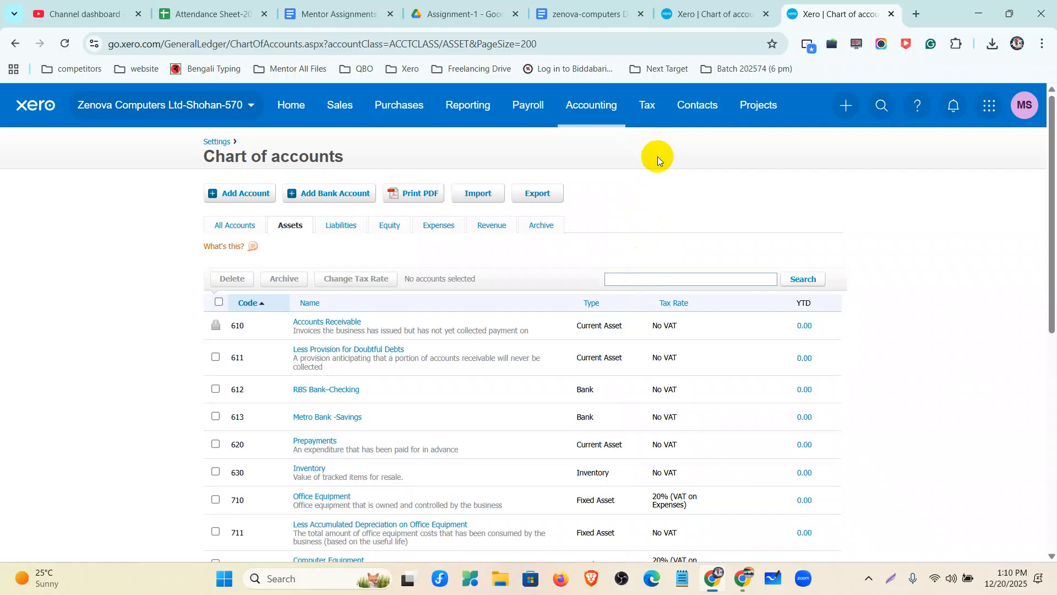
# Start a new Receive Money transaction for the Metro Bank -Savings account.
pyautogui.click(851, 114)
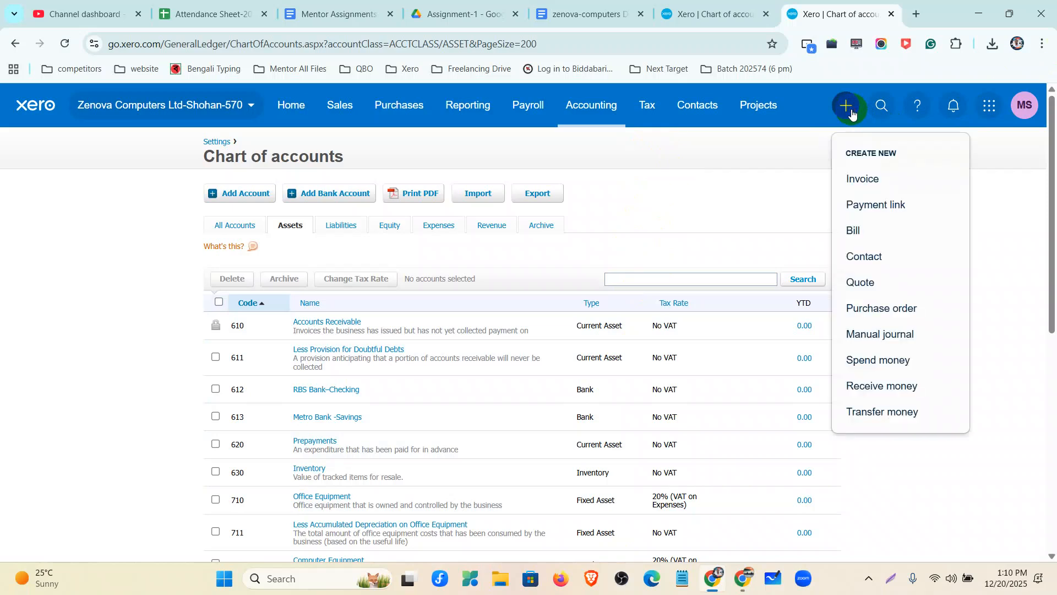
pyautogui.click(882, 386)
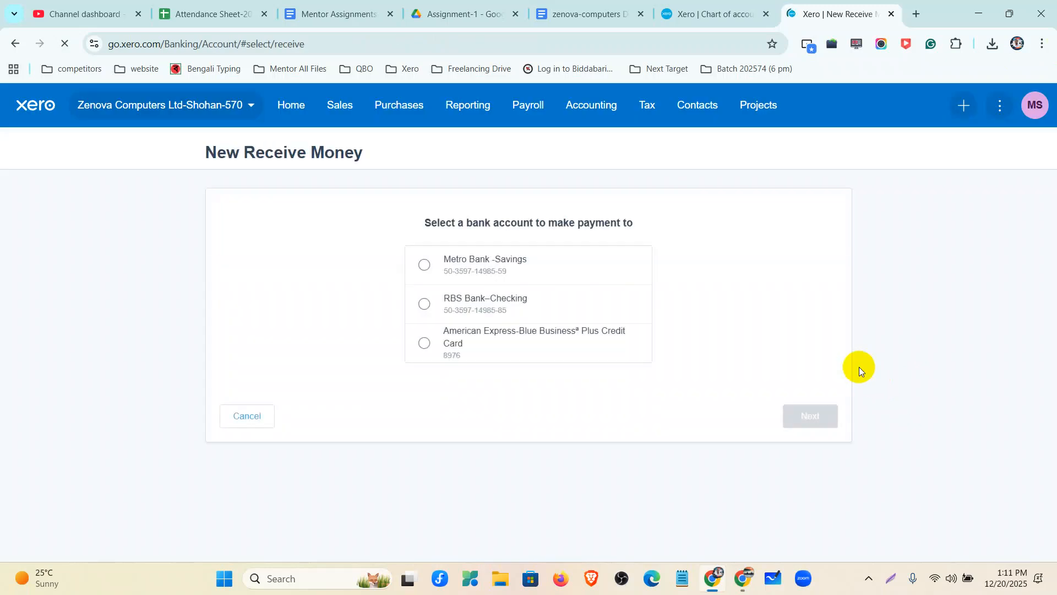
pyautogui.click(454, 267)
pyautogui.click(818, 422)
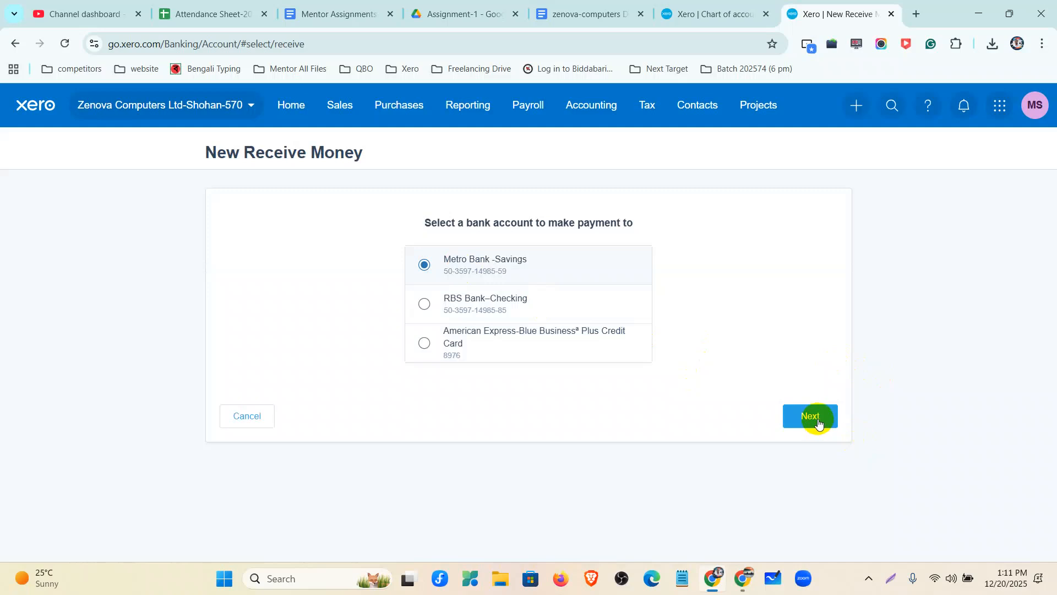
pyautogui.click(819, 422)
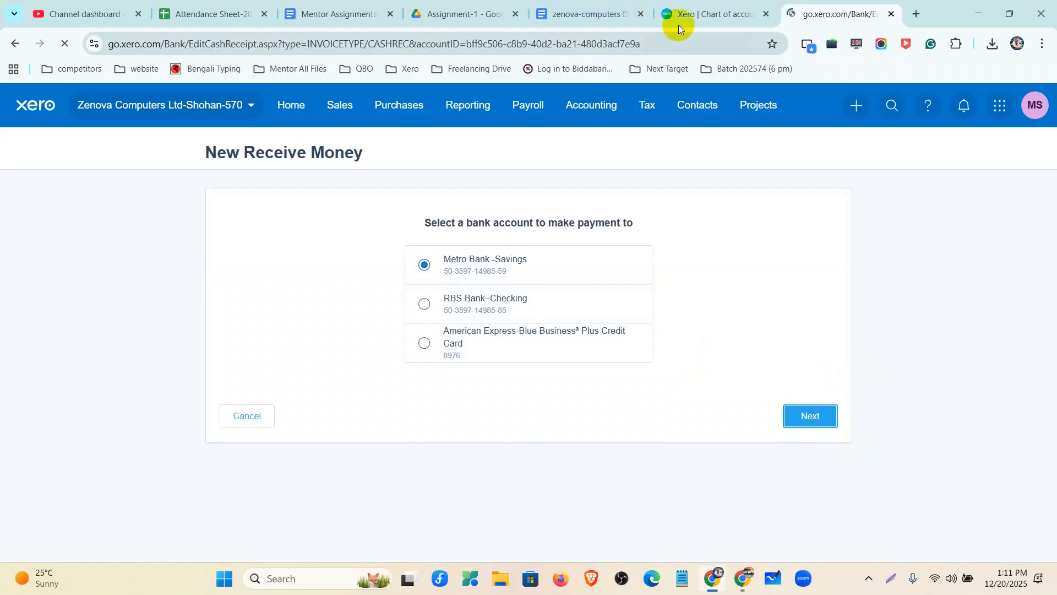
# Copy the Metro Bank -Savings opening balance, 888.15, from the zenova-computers Database document and return to the Receive Money transaction.
pyautogui.click(682, 14)
pyautogui.click(550, 26)
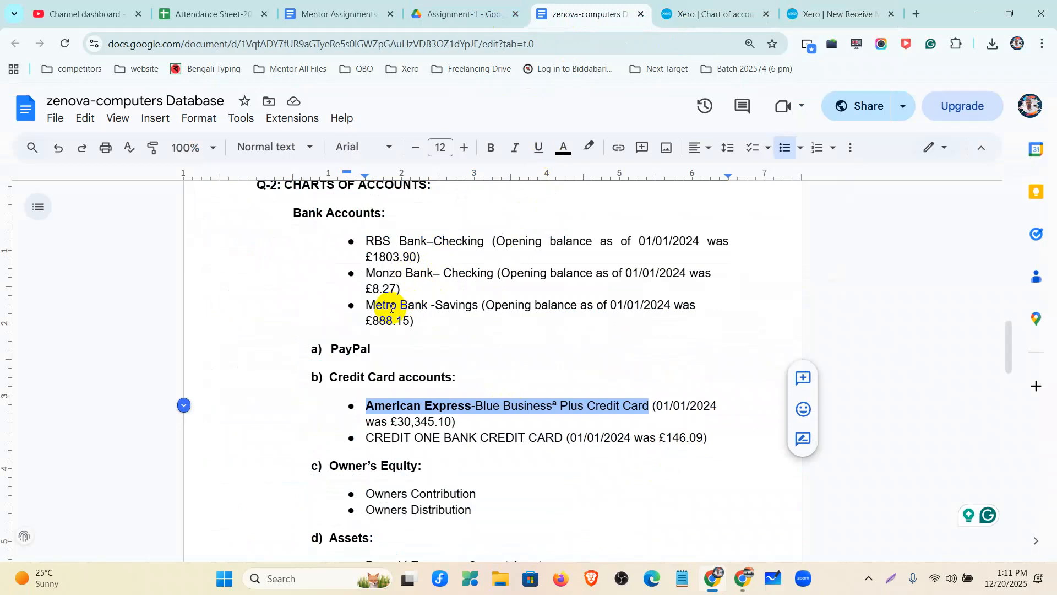
pyautogui.moveTo(373, 322); pyautogui.dragTo(409, 322)
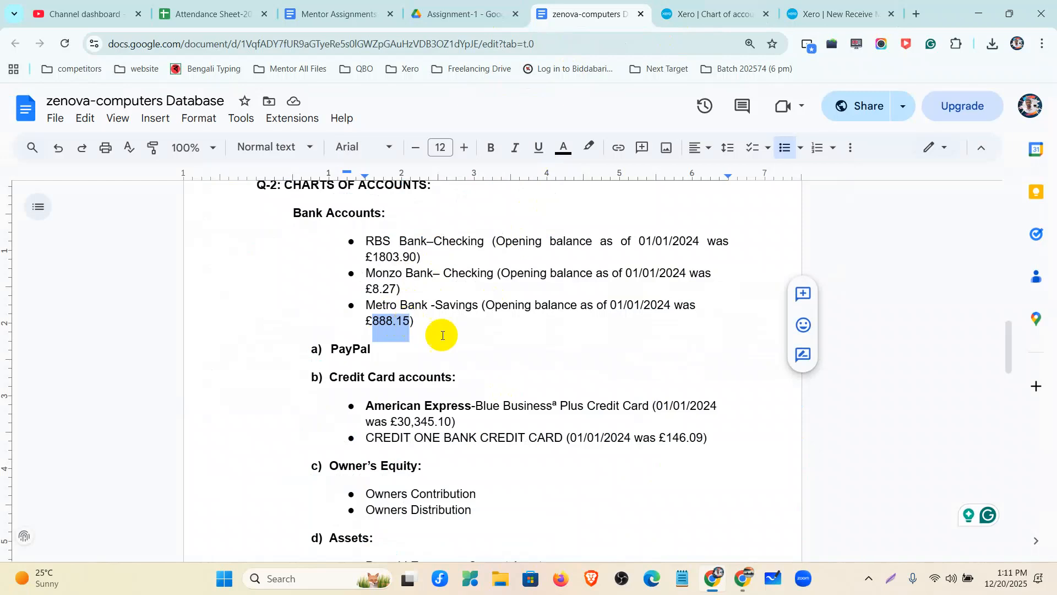
pyautogui.click(831, 13)
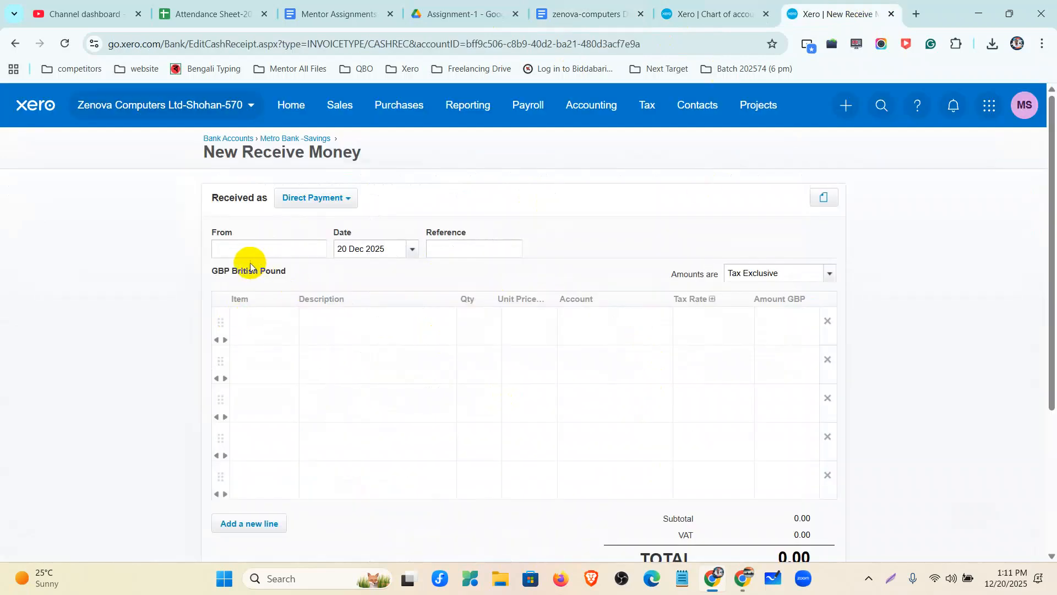
# Set the Receive Money transaction's payer to a new contact "owner" and its date to 1 Jan 2024.
pyautogui.click(241, 248)
pyautogui.write('owner')
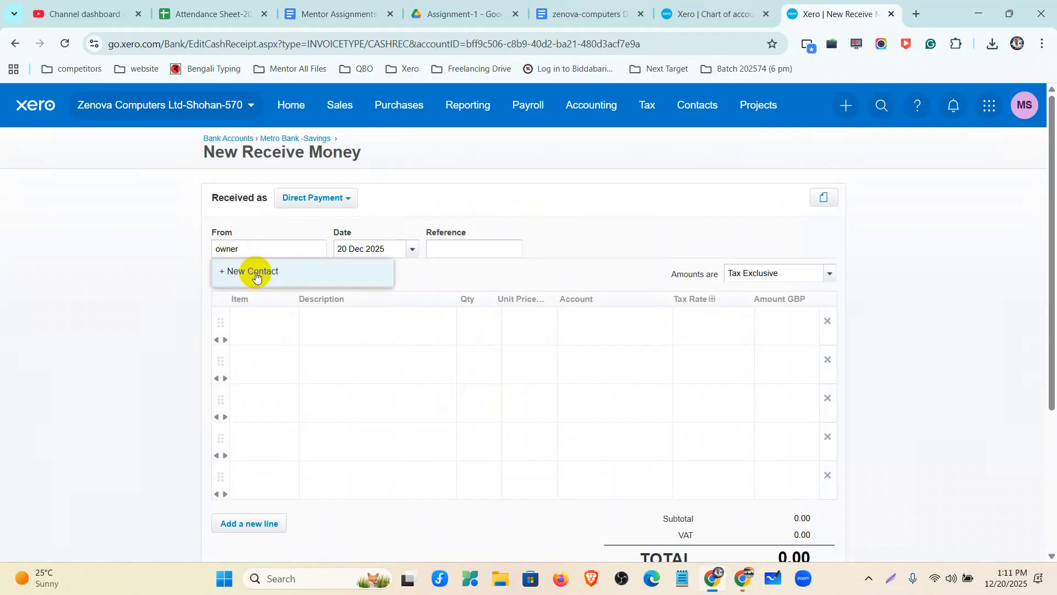
pyautogui.click(391, 250)
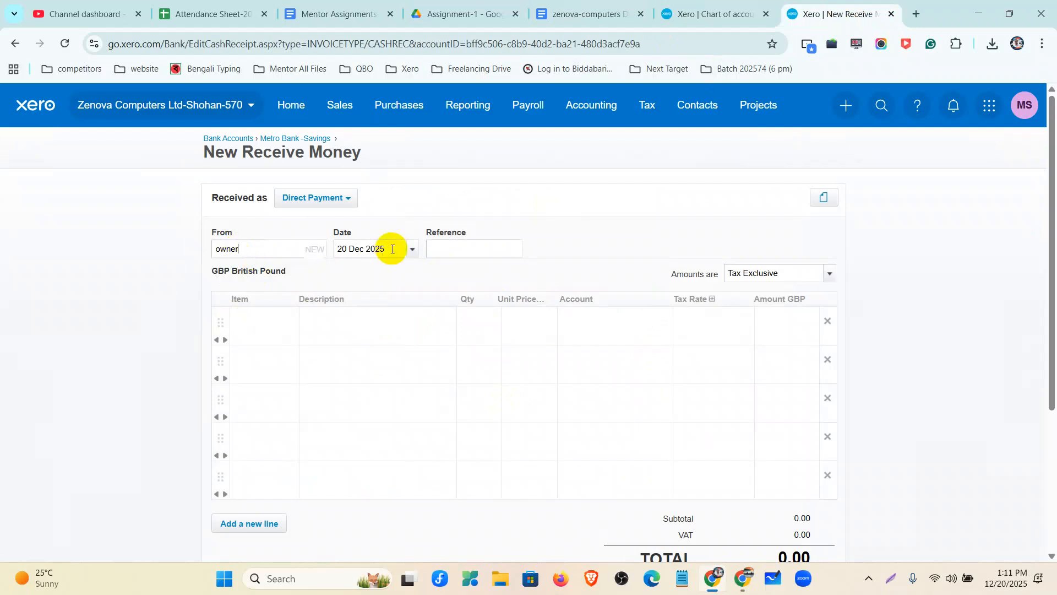
pyautogui.click(411, 249)
pyautogui.click(411, 285)
pyautogui.click(368, 284)
pyautogui.click(466, 396)
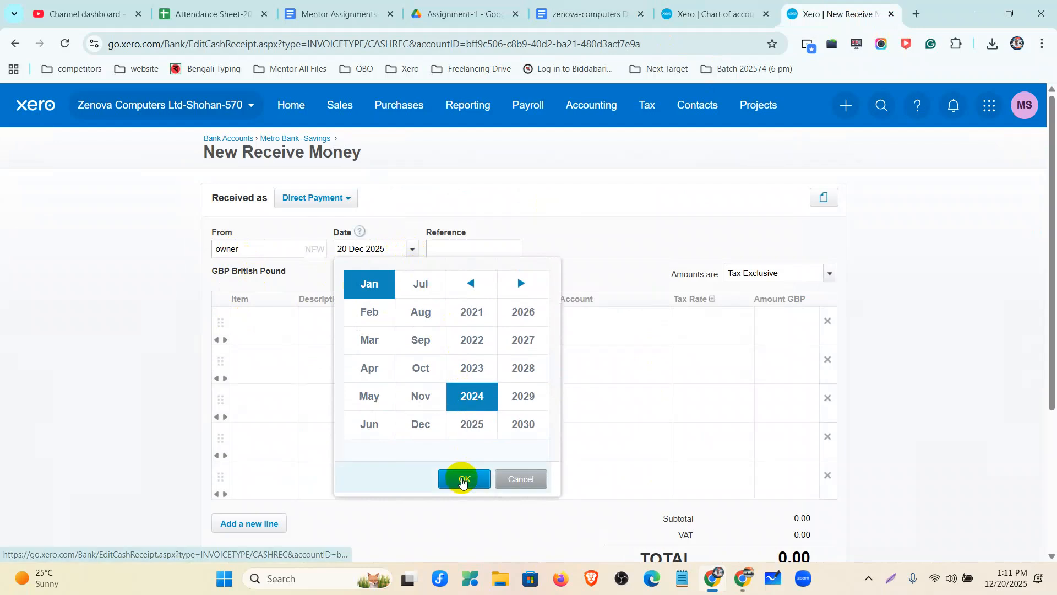
pyautogui.click(464, 478)
pyautogui.click(397, 325)
# Fill in the first line with description "opening balance", quantity 1, unit price 888.15 and account 950 - Capital - x,xxx Ordinary Shares.
pyautogui.click(341, 328)
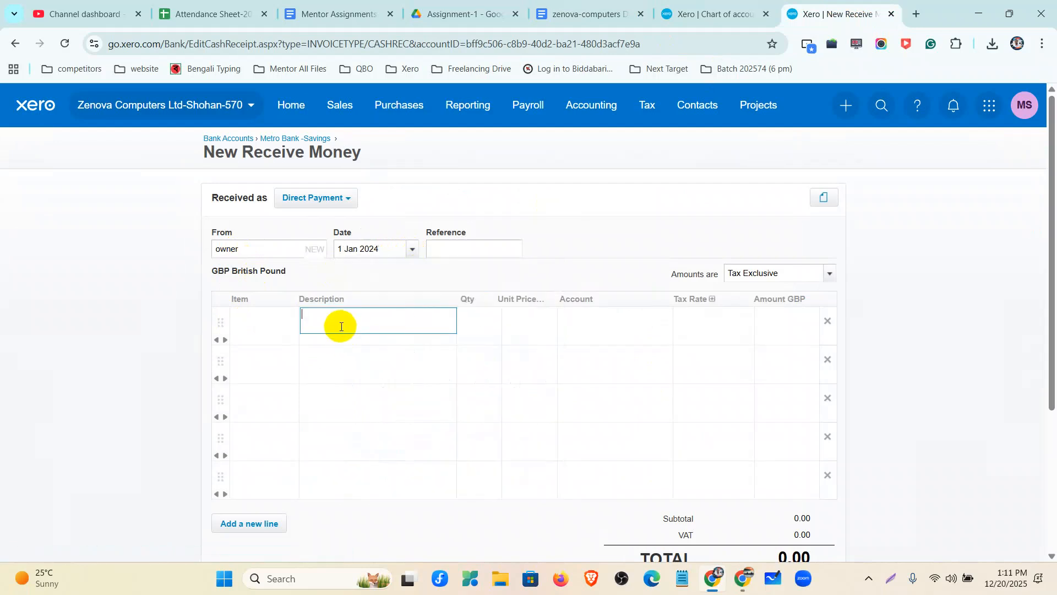
pyautogui.write('opening balance')
pyautogui.click(467, 324)
pyautogui.write('1')
pyautogui.click(529, 339)
pyautogui.write('888.15')
pyautogui.click(579, 325)
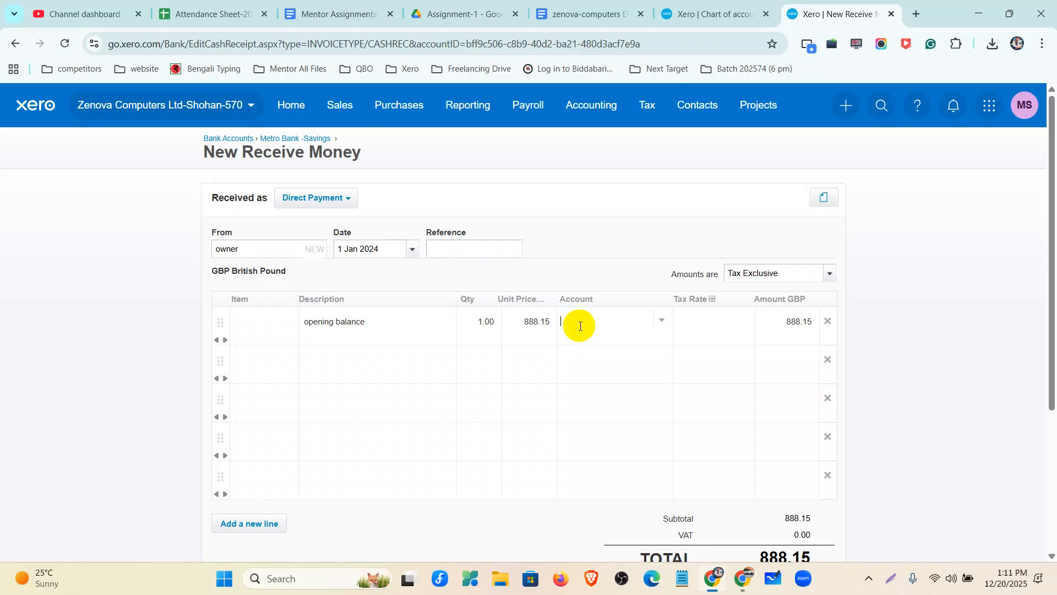
pyautogui.write('capita')
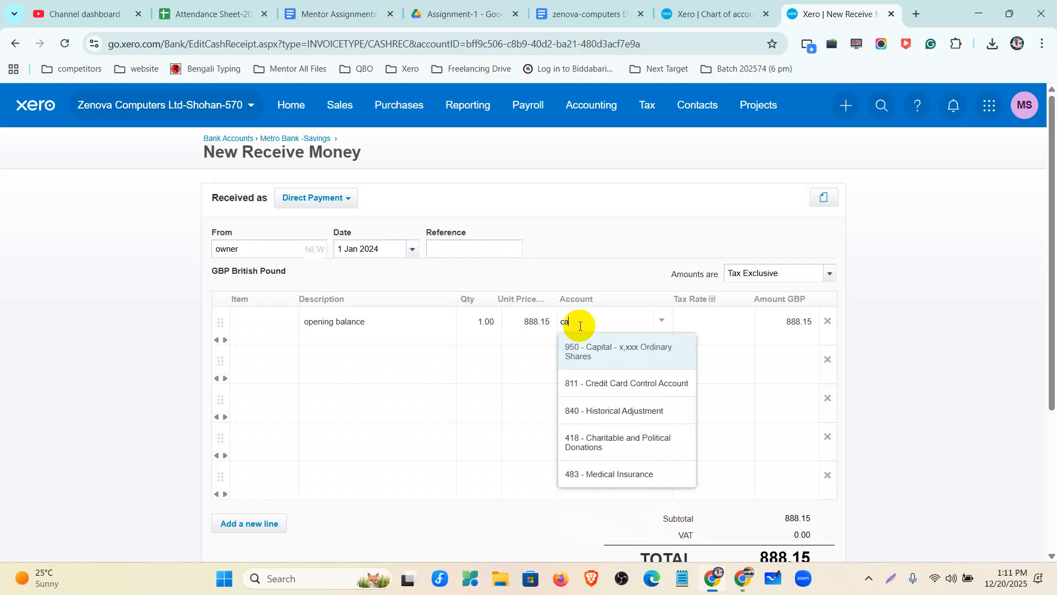
pyautogui.click(633, 365)
# Delete the four empty lines below the opening balance line and save the Receive Money transaction.
pyautogui.click(827, 360)
pyautogui.click(827, 361)
pyautogui.click(828, 361)
pyautogui.click(827, 361)
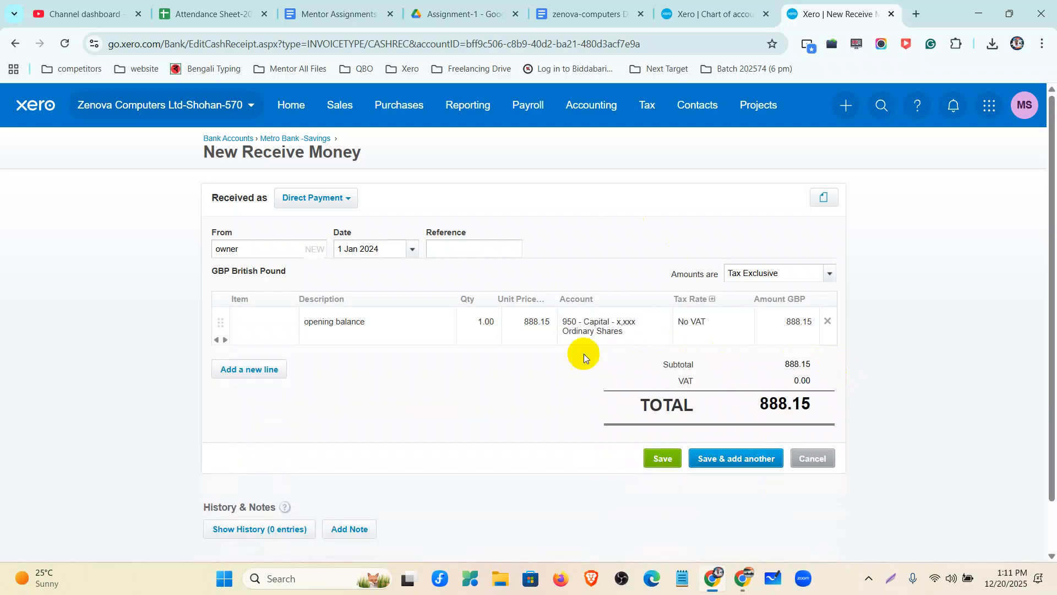
pyautogui.click(664, 459)
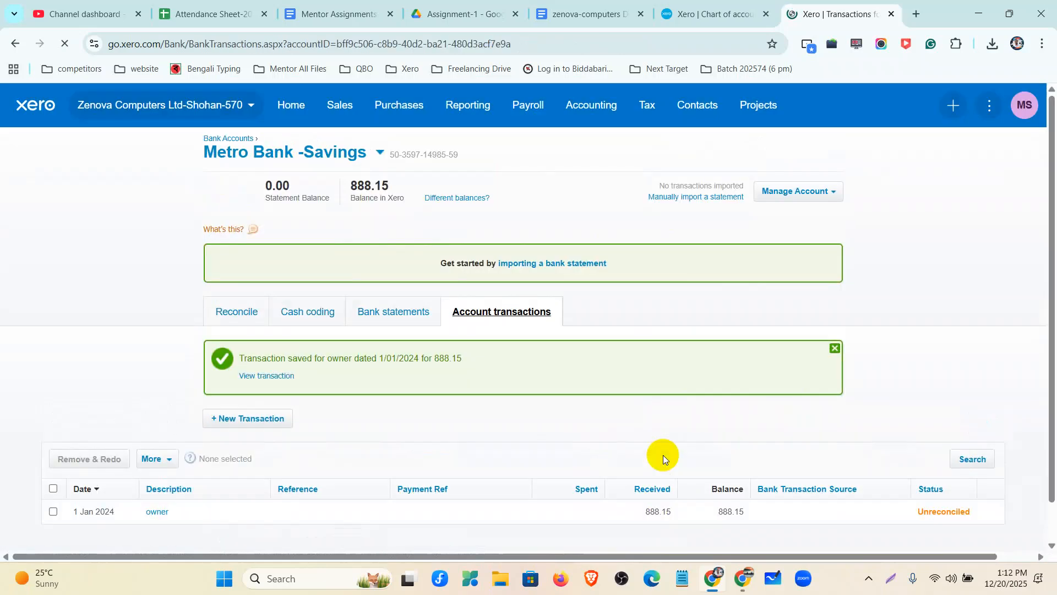
# Return to the chart of accounts from the Metro Bank -Savings transactions.
pyautogui.click(573, 105)
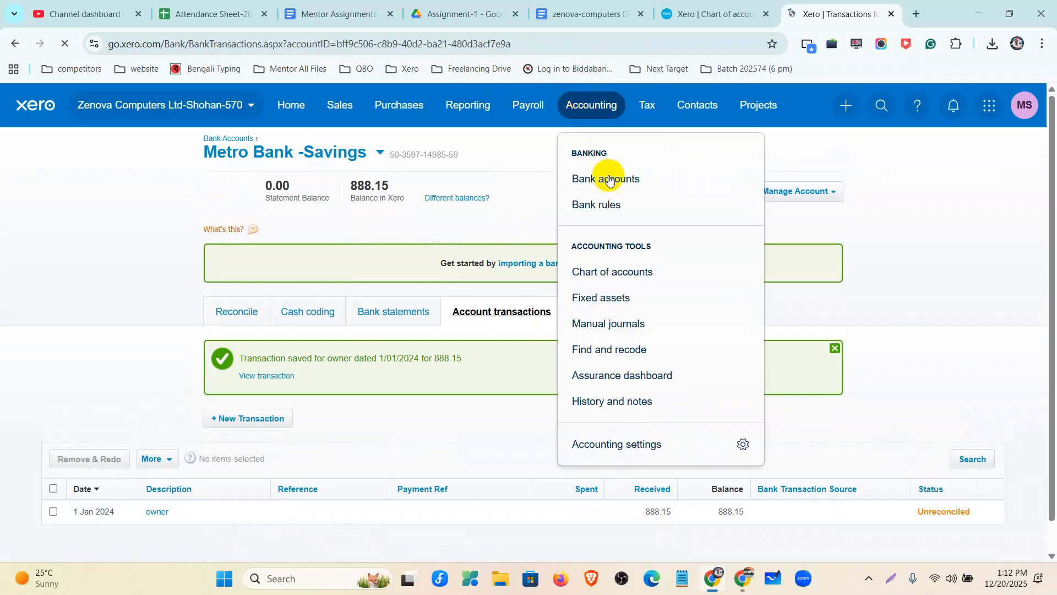
pyautogui.click(624, 270)
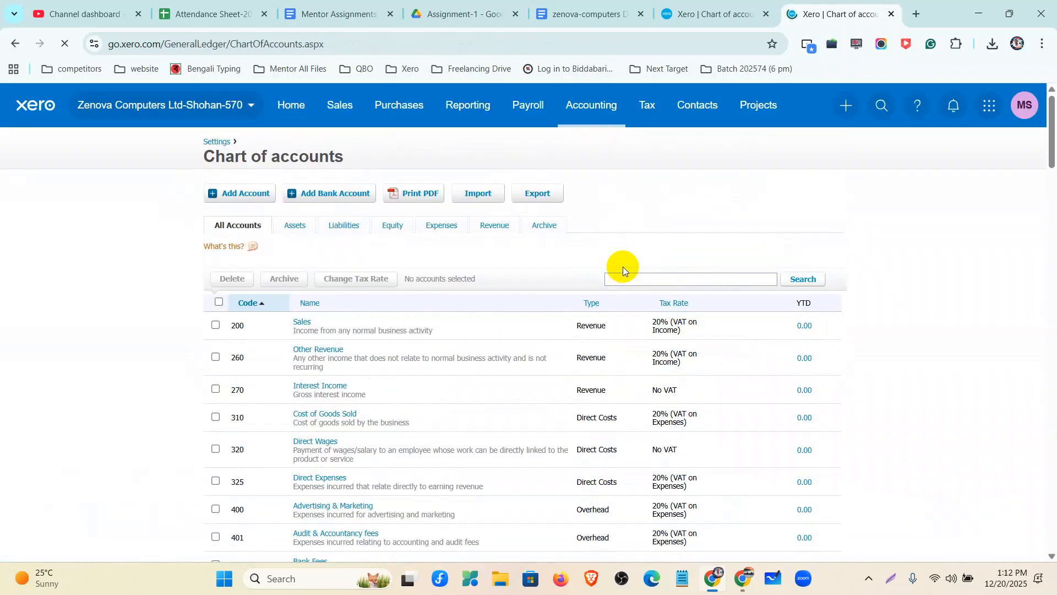
# Show the asset accounts in the chart of accounts and start a new Receive Money transaction into RBS Bank–Checking.
pyautogui.click(297, 227)
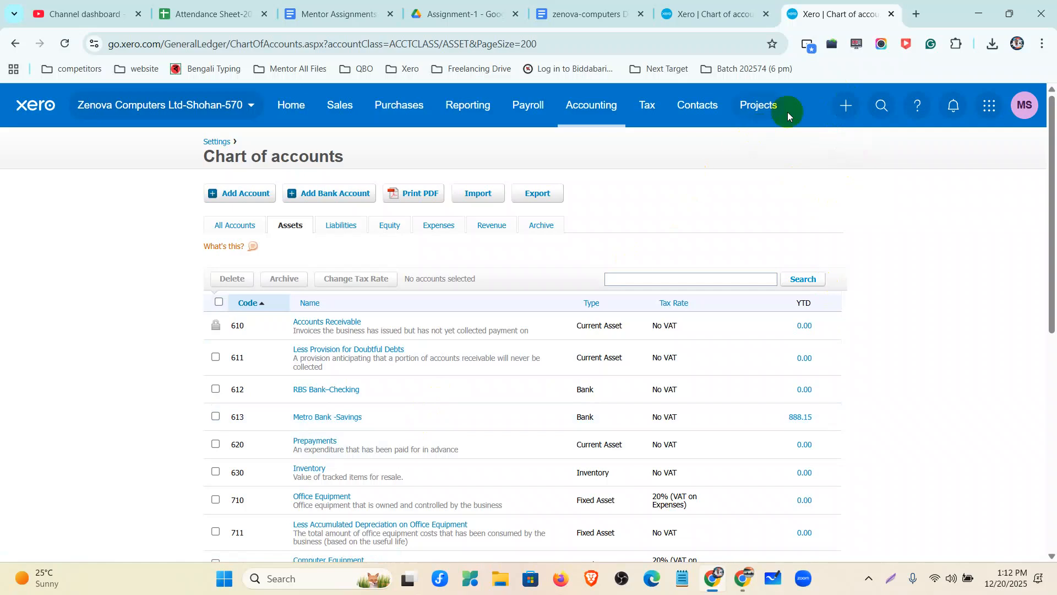
pyautogui.click(843, 105)
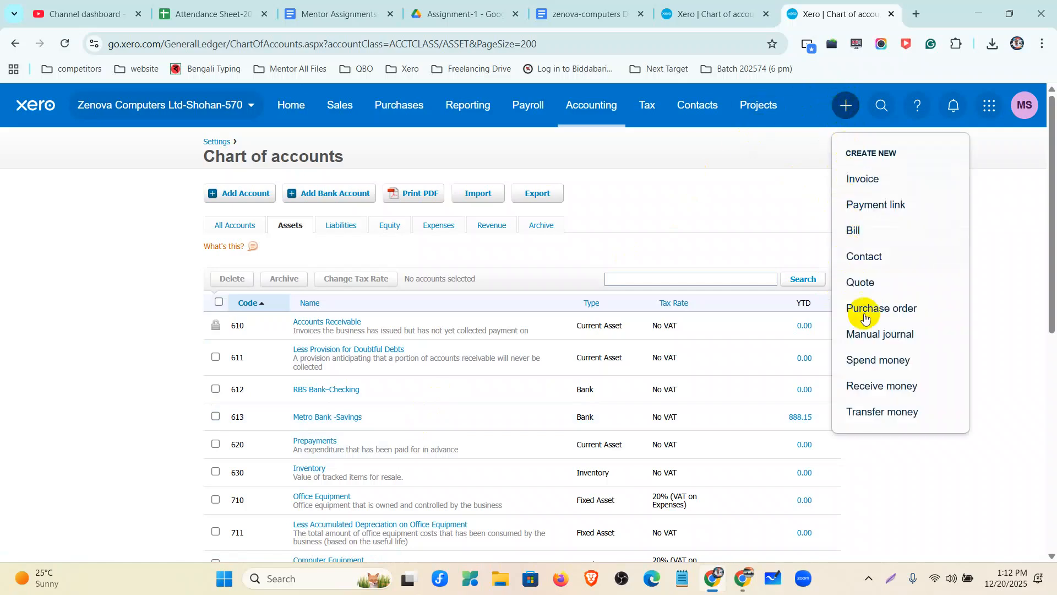
pyautogui.click(877, 387)
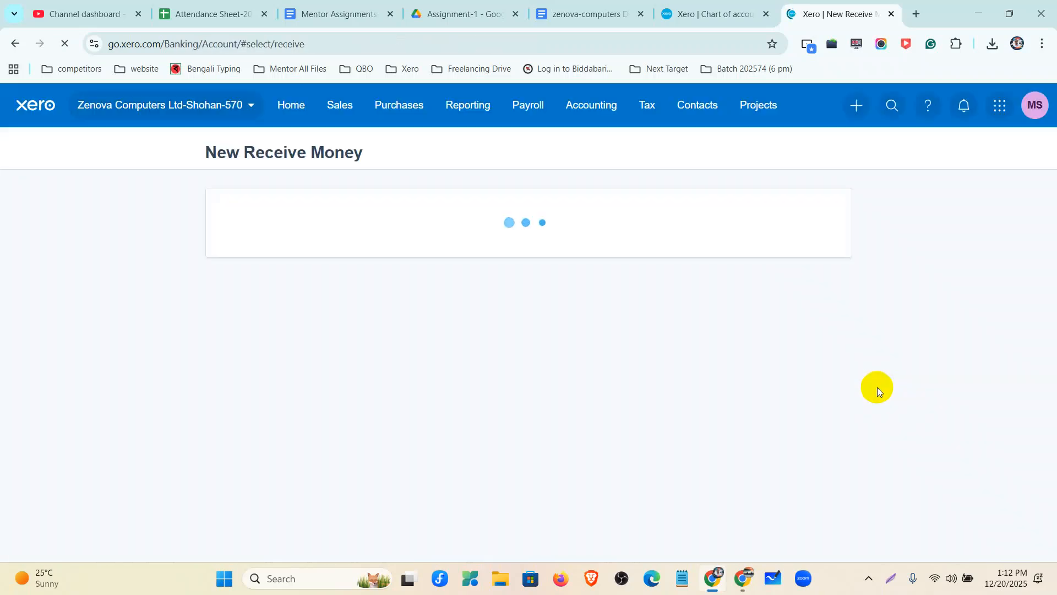
pyautogui.click(480, 307)
pyautogui.click(804, 417)
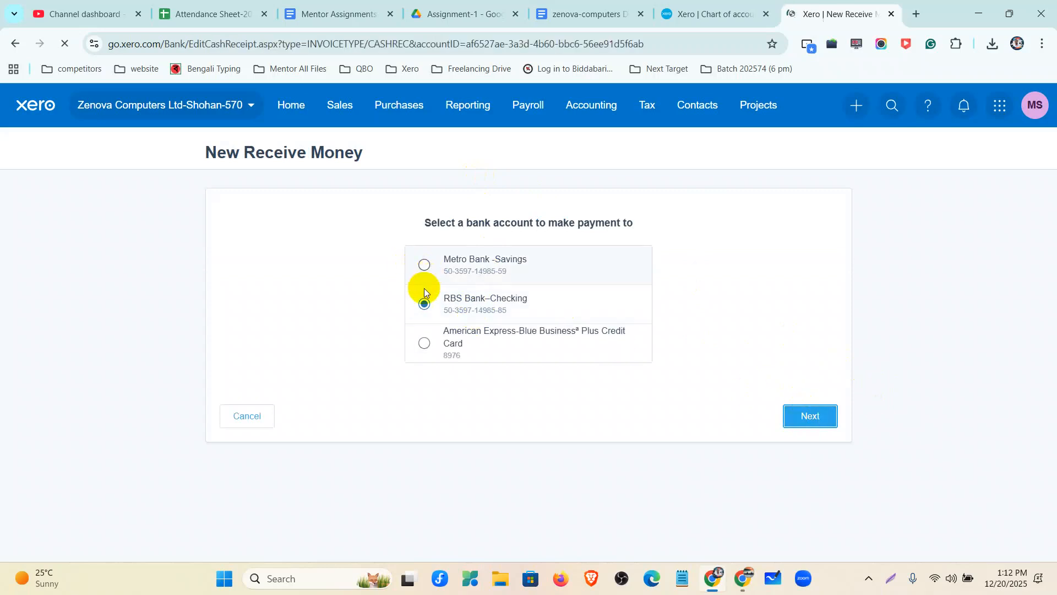
# Set the Receive Money payer to the existing contact "owner" and the date to 1 Jan 2024.
pyautogui.click(246, 248)
pyautogui.write('owner')
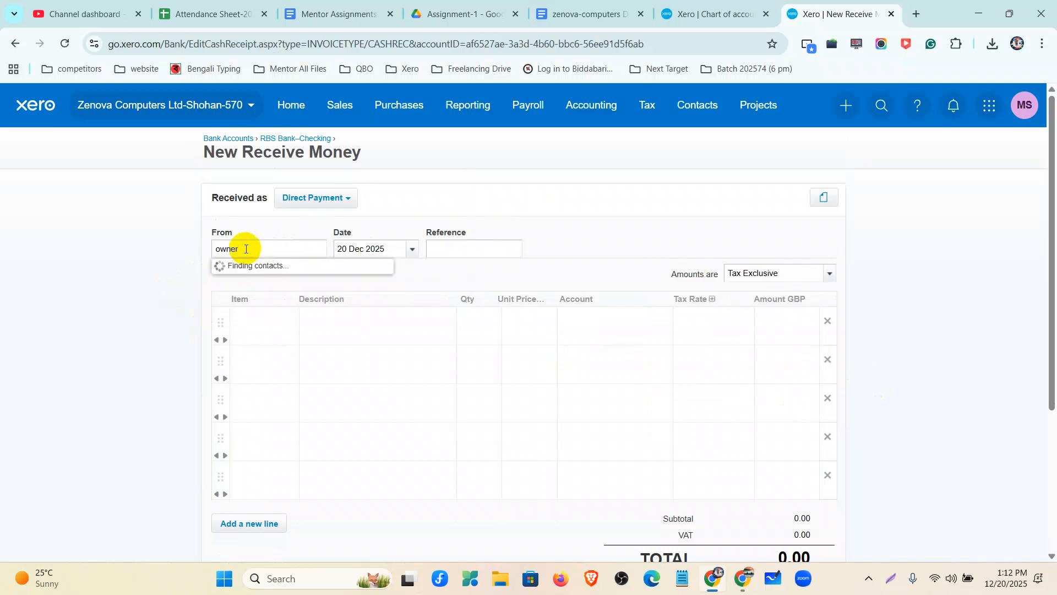
pyautogui.click(254, 270)
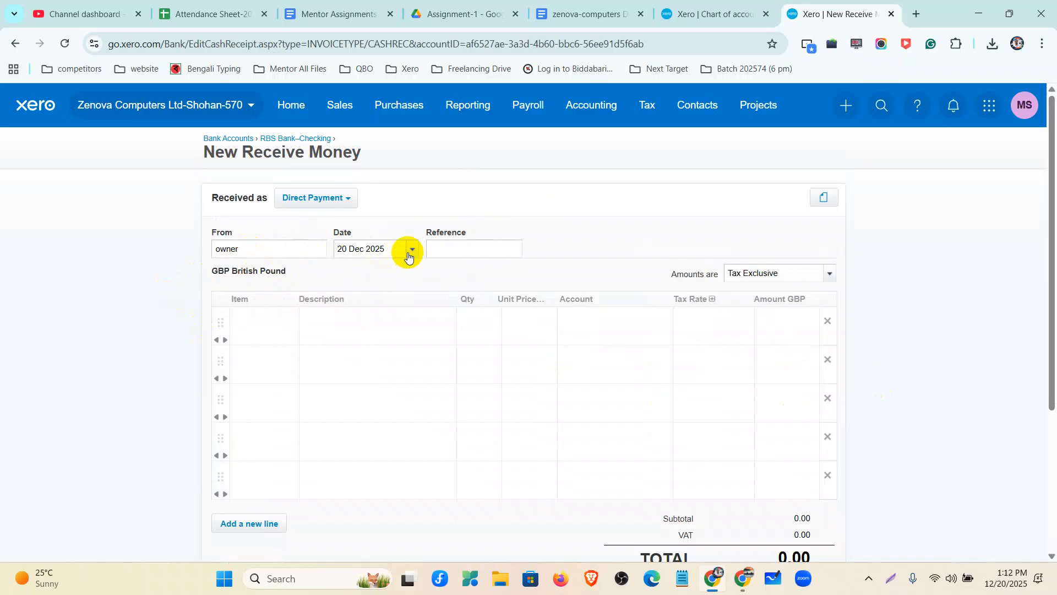
pyautogui.click(411, 251)
pyautogui.click(405, 271)
pyautogui.click(377, 284)
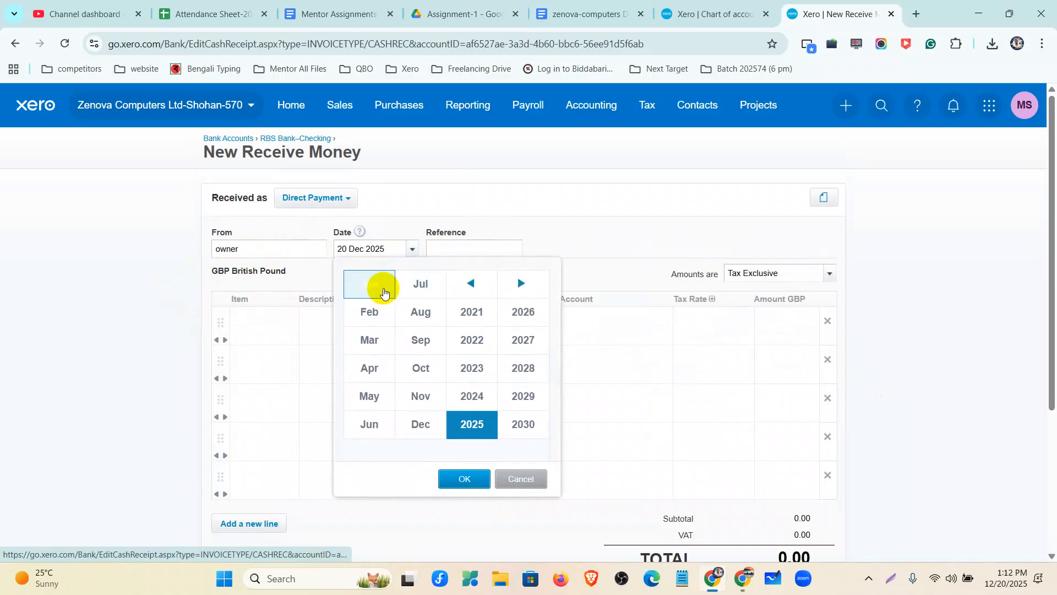
pyautogui.click(471, 399)
pyautogui.click(465, 479)
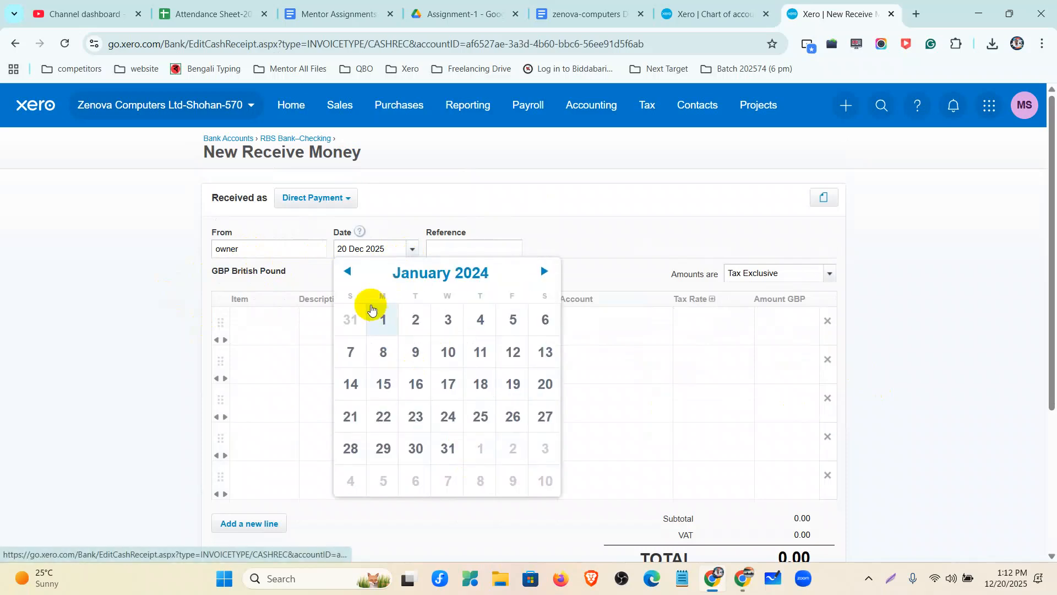
pyautogui.click(371, 309)
# Fill in the first line with description "opening balance", quantity 1, unit price 1803.90 and account 950 - Capital - x,xxx Ordinary Shares.
pyautogui.click(350, 315)
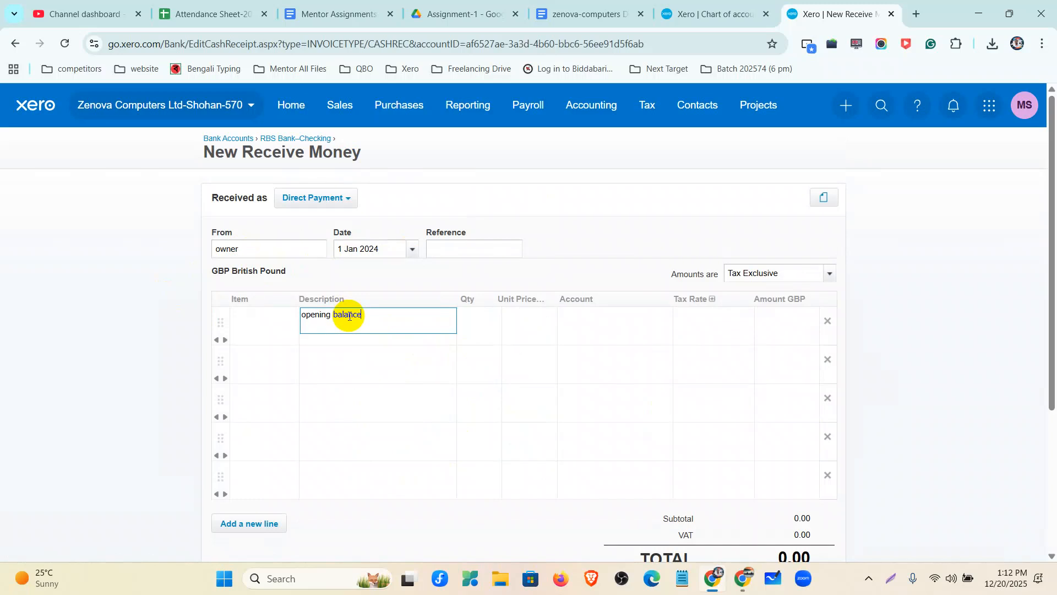
pyautogui.click(457, 323)
pyautogui.write('1')
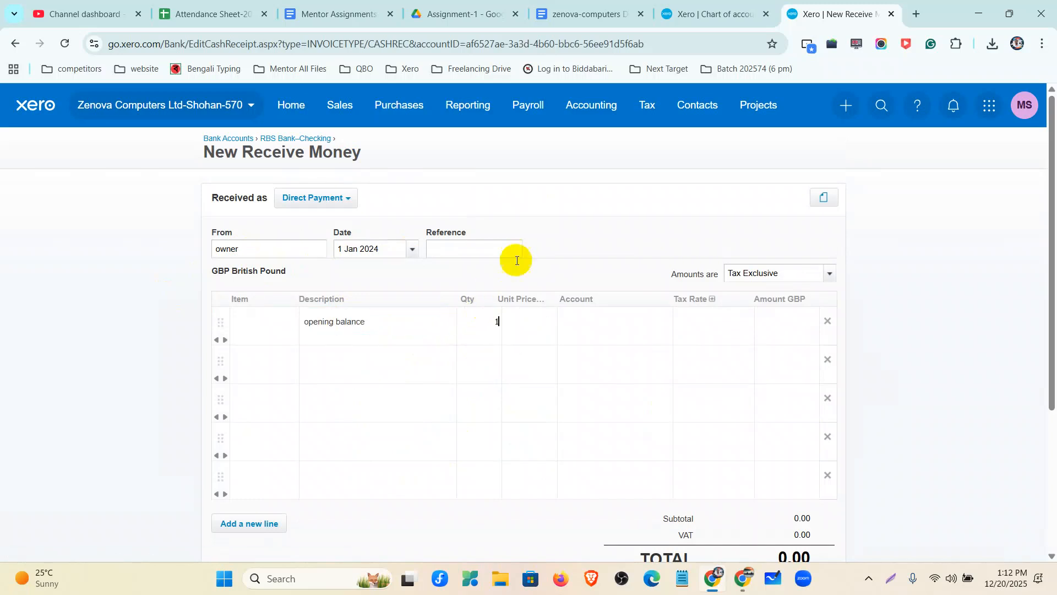
pyautogui.click(561, 16)
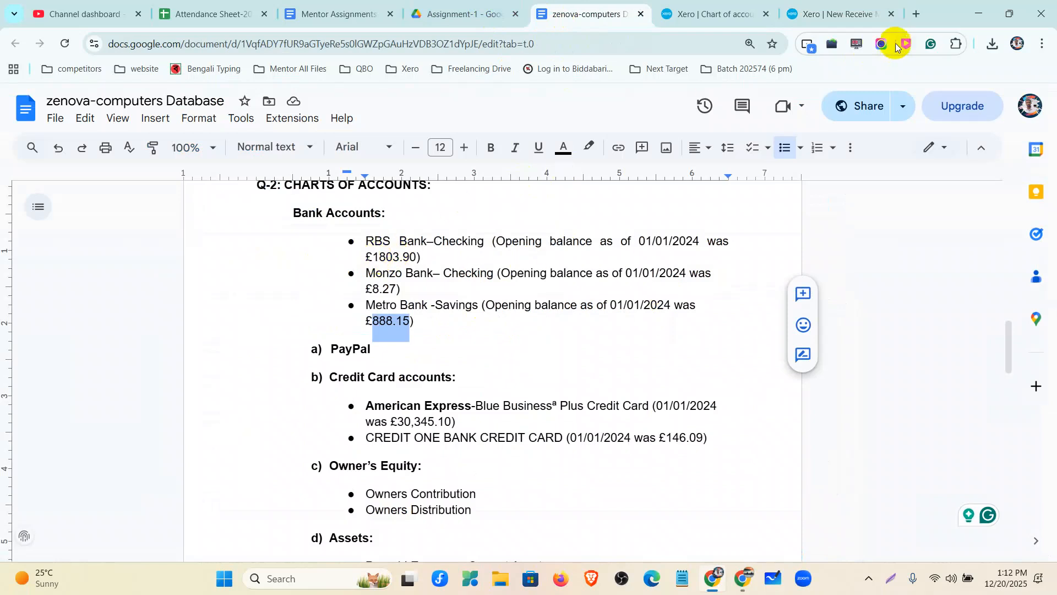
pyautogui.click(837, 13)
pyautogui.click(531, 323)
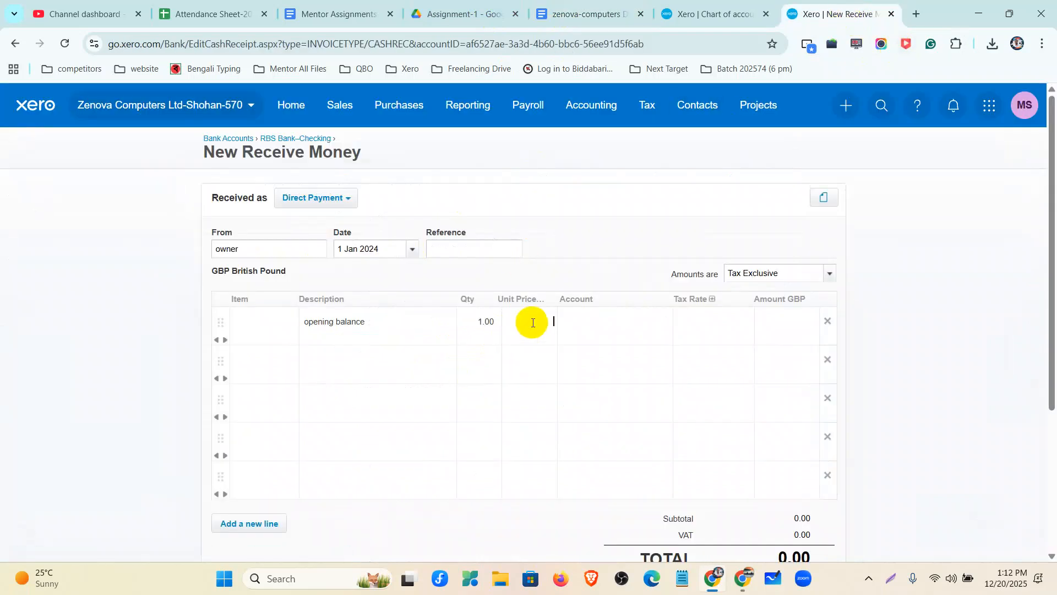
pyautogui.write('1803.90')
pyautogui.click(583, 329)
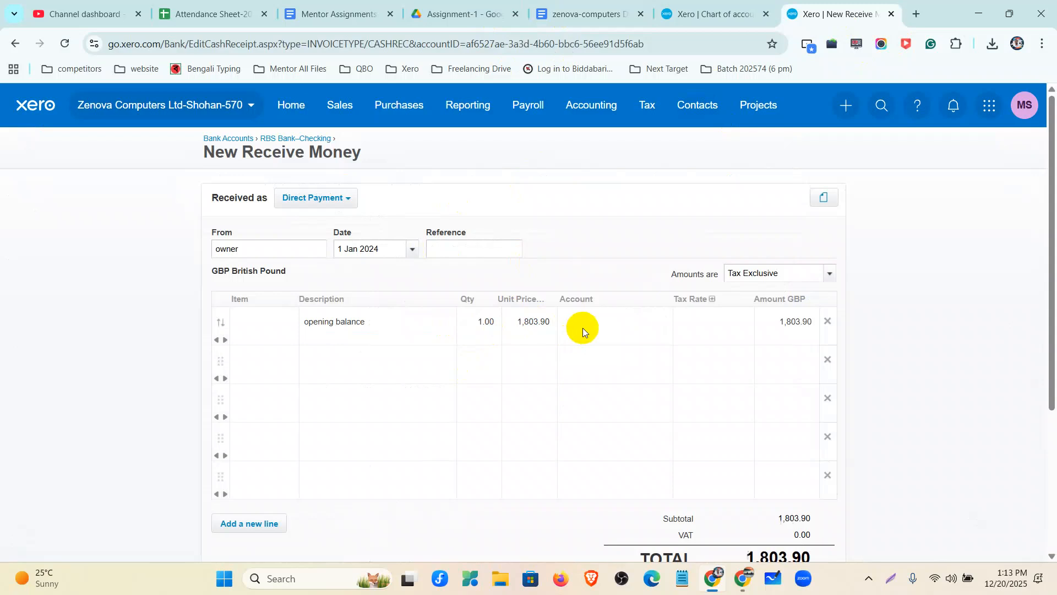
pyautogui.write('cap')
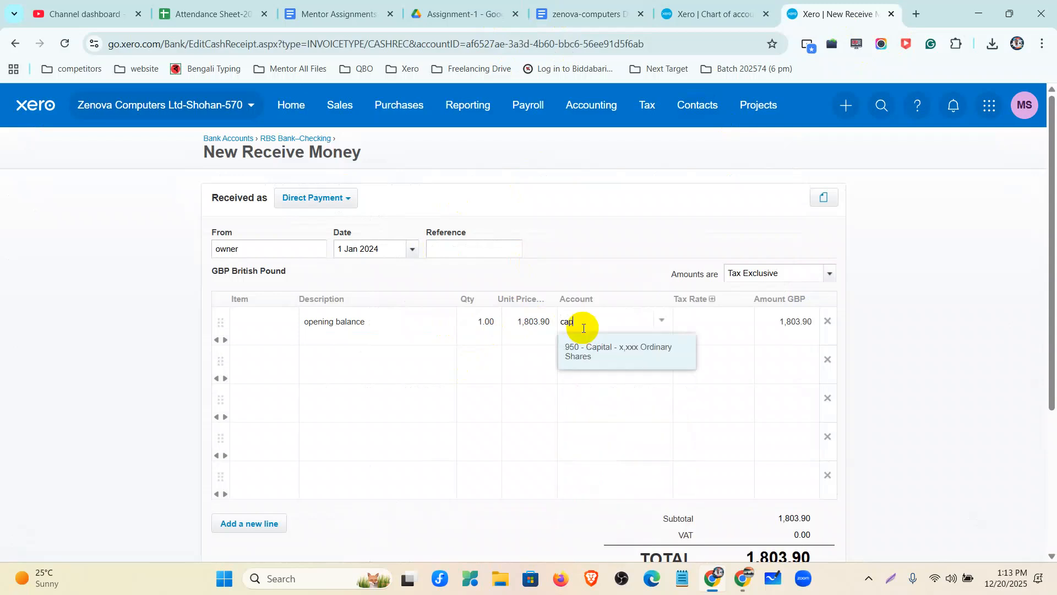
pyautogui.click(586, 348)
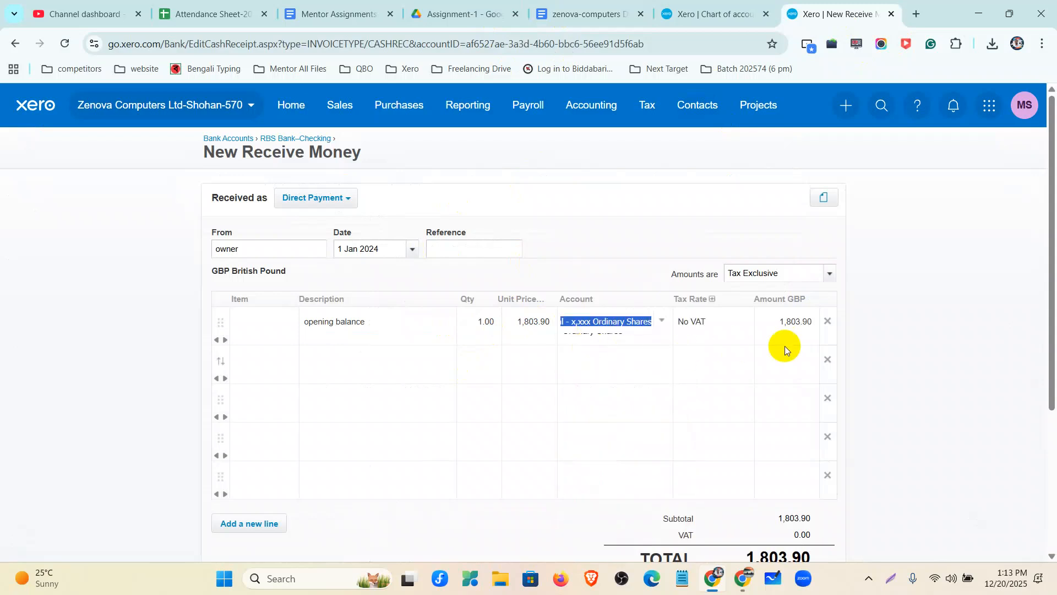
# Delete the four empty lines below the opening balance line and save the RBS Bank–Checking transaction.
pyautogui.click(829, 359)
pyautogui.click(829, 359)
pyautogui.click(829, 358)
pyautogui.click(829, 357)
pyautogui.click(655, 460)
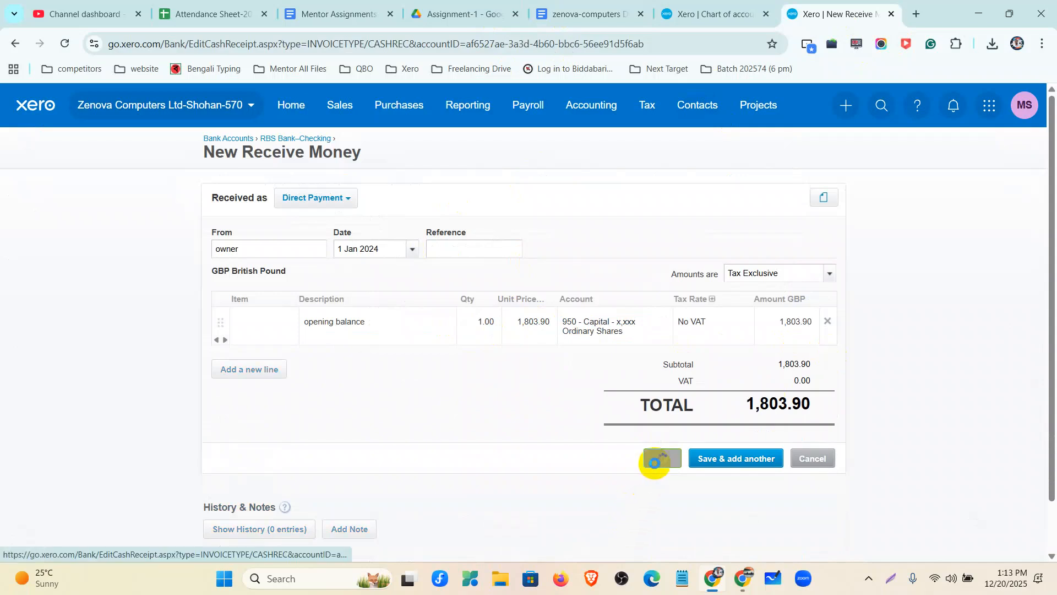
# Return to the chart of accounts and examine the year-to-date balances of the asset accounts.
pyautogui.click(577, 110)
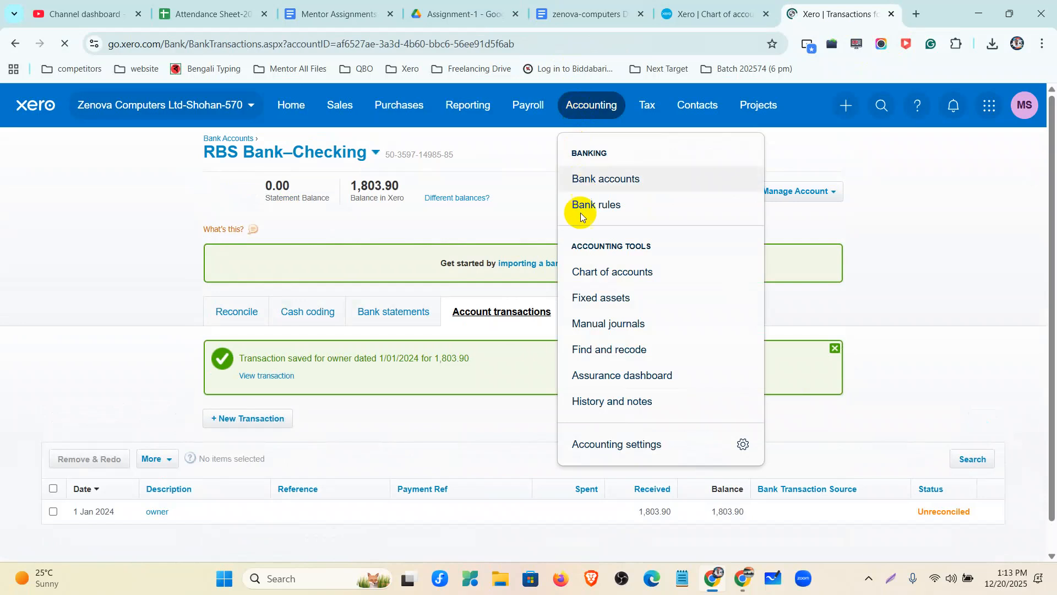
pyautogui.click(594, 274)
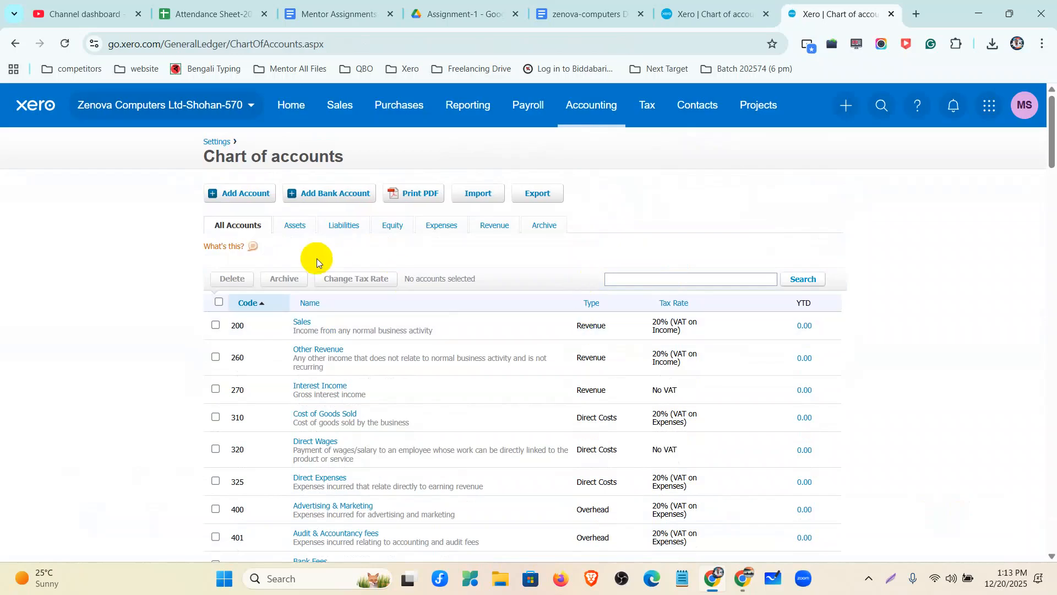
pyautogui.click(305, 225)
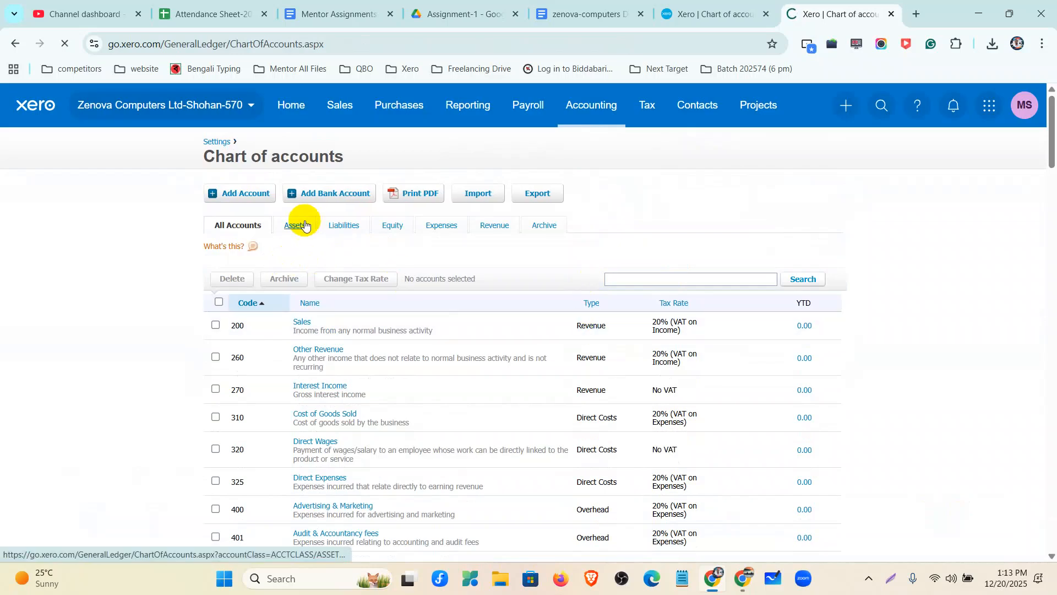
pyautogui.scroll(-3, 334, 261)
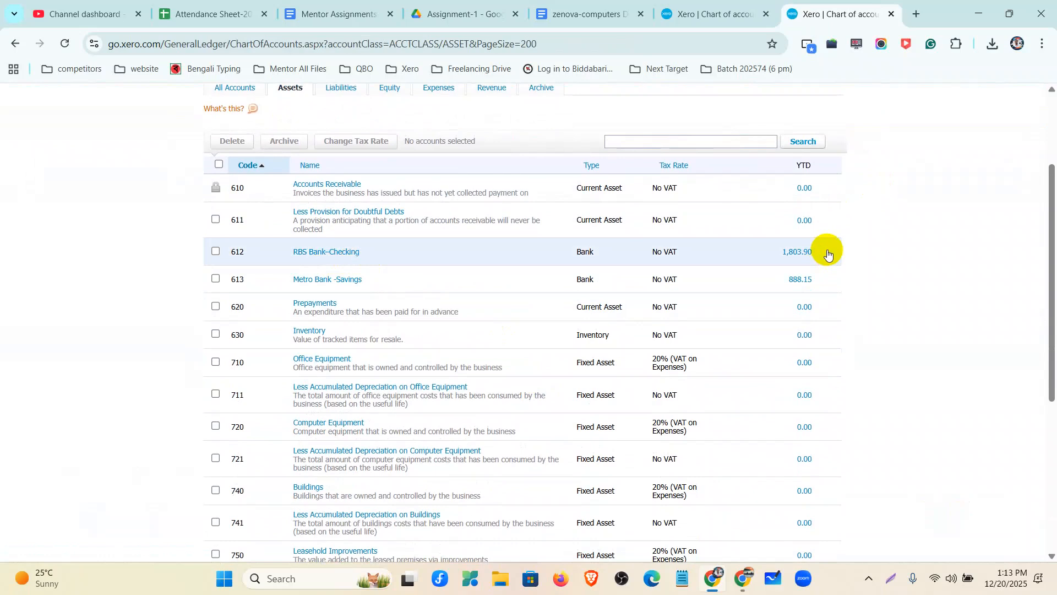
pyautogui.scroll(3, 845, 267)
pyautogui.scroll(-8, 550, 343)
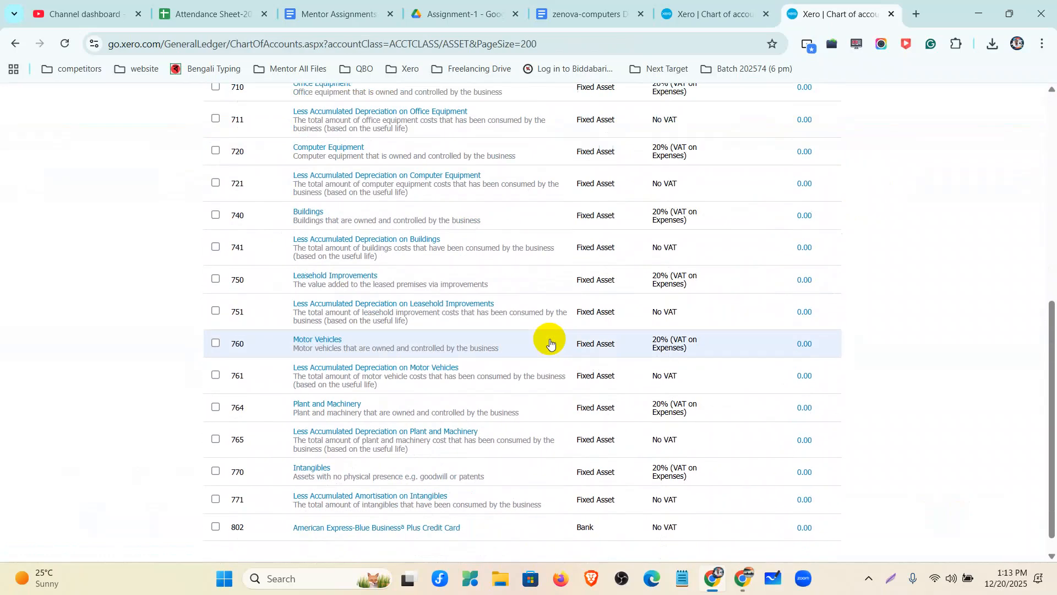
pyautogui.scroll(8, 639, 282)
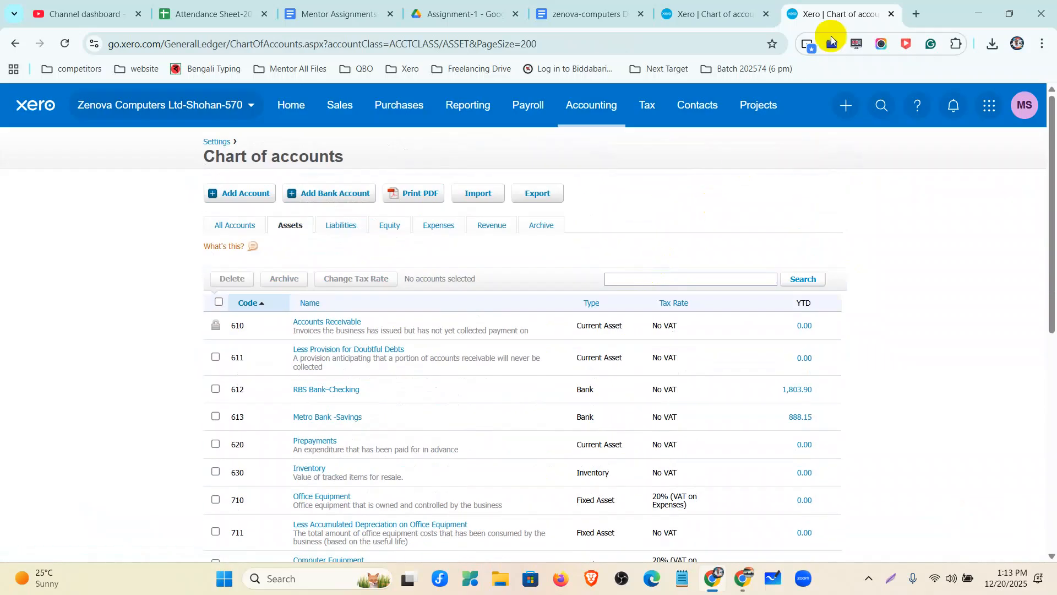
# Consult the credit card opening balances in the assignment document and start a Spend Money transaction from the American Express-Blue Business Plus Credit Card.
pyautogui.click(618, 20)
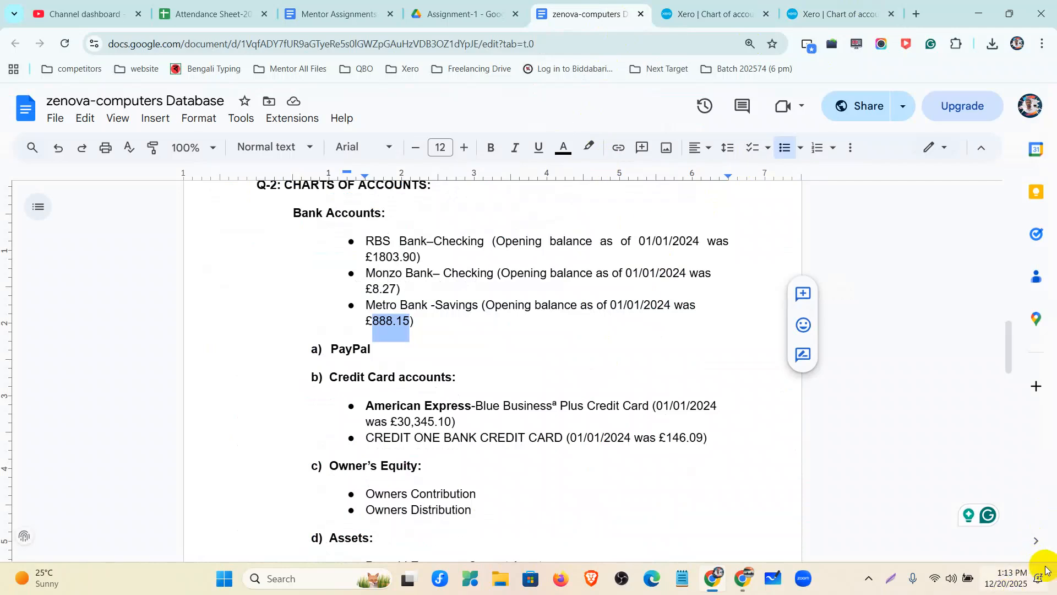
pyautogui.click(579, 351)
pyautogui.click(847, 15)
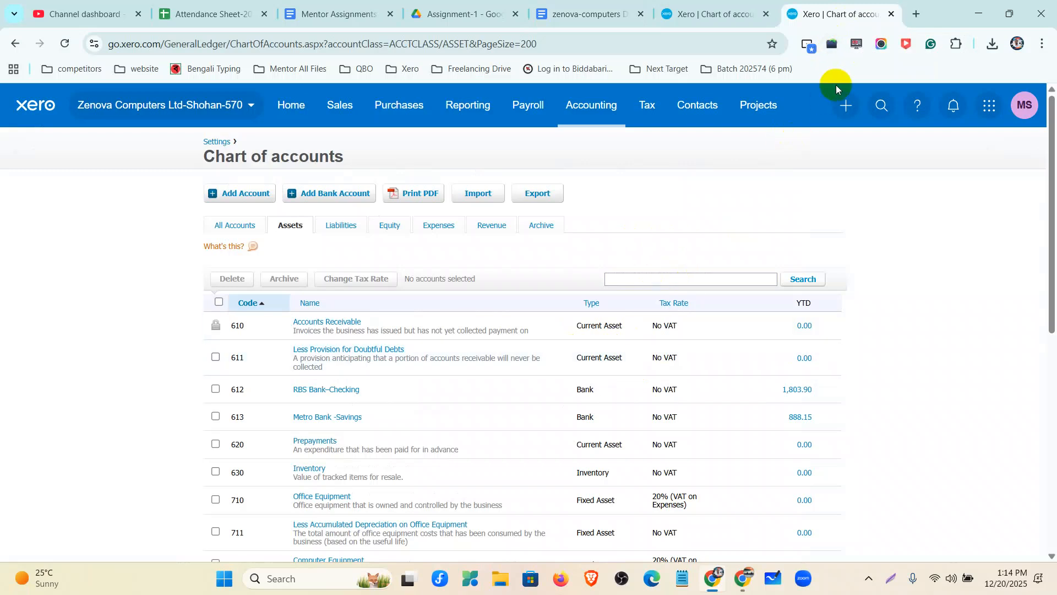
pyautogui.click(839, 106)
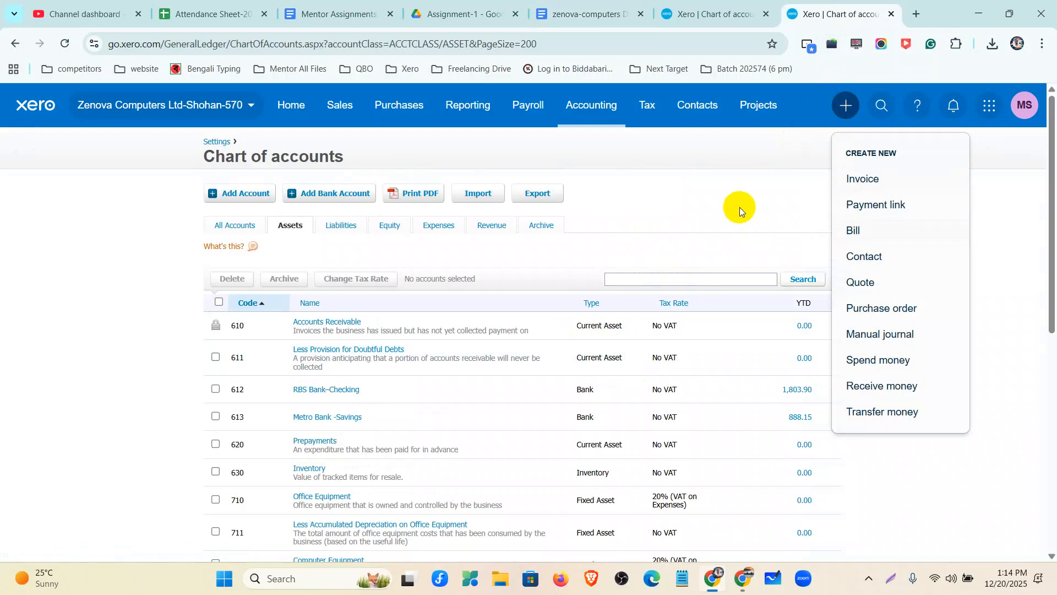
pyautogui.click(870, 362)
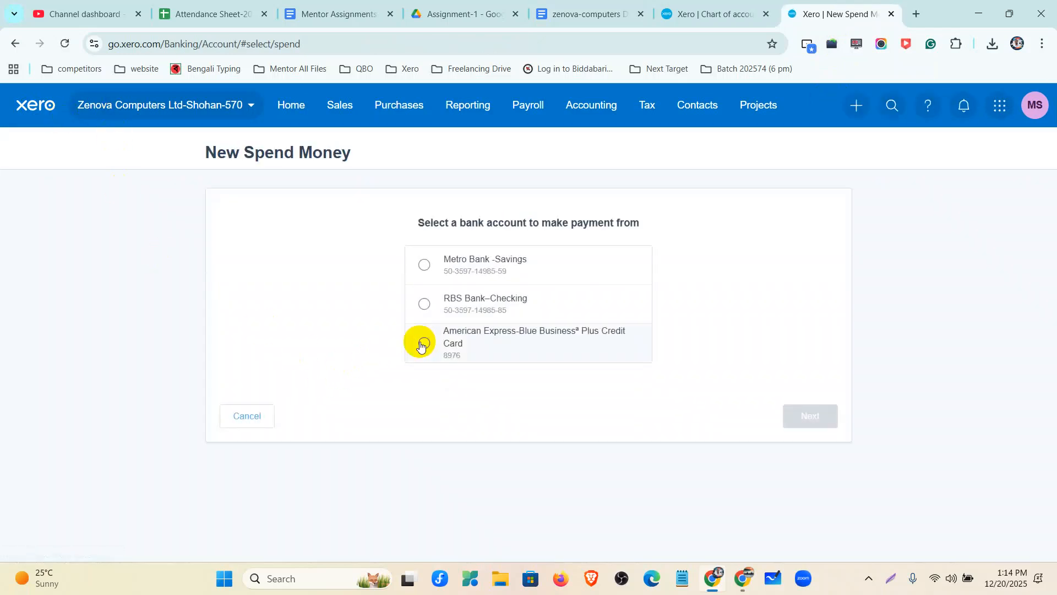
pyautogui.click(424, 342)
pyautogui.click(827, 416)
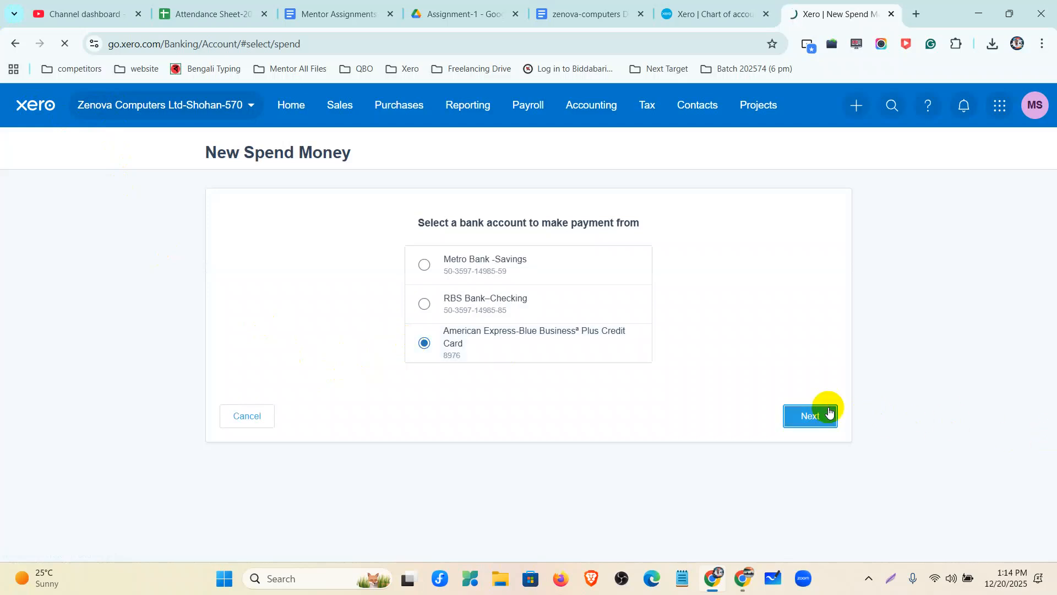
# Set the Spend Money payee to the existing contact "owner" and the date to 1 Jan 2024.
pyautogui.click(239, 254)
pyautogui.write('o')
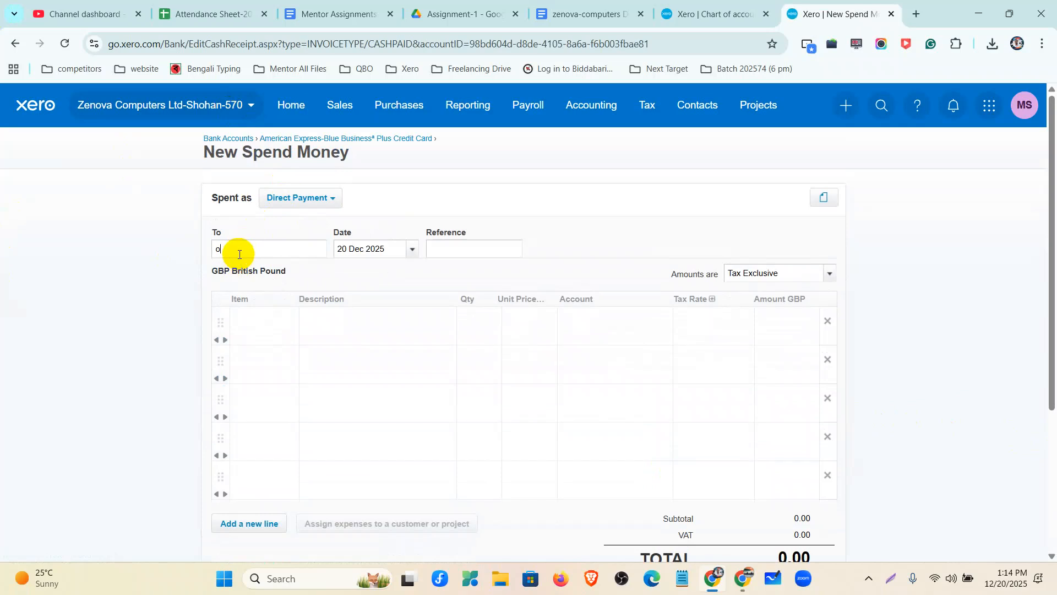
pyautogui.write('wner')
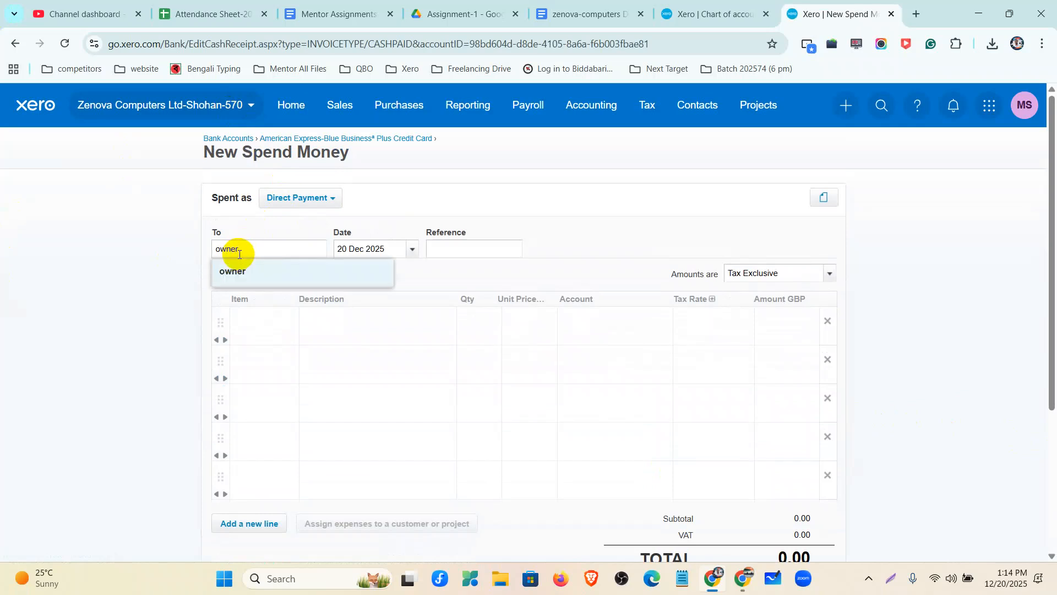
pyautogui.click(249, 268)
pyautogui.click(411, 253)
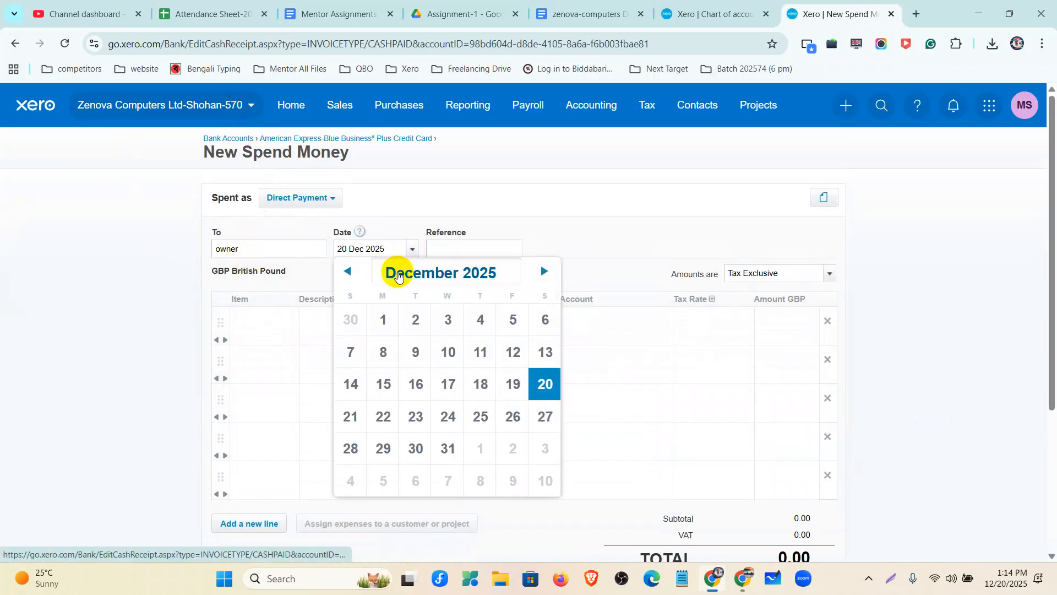
pyautogui.click(397, 272)
pyautogui.click(370, 284)
pyautogui.click(467, 396)
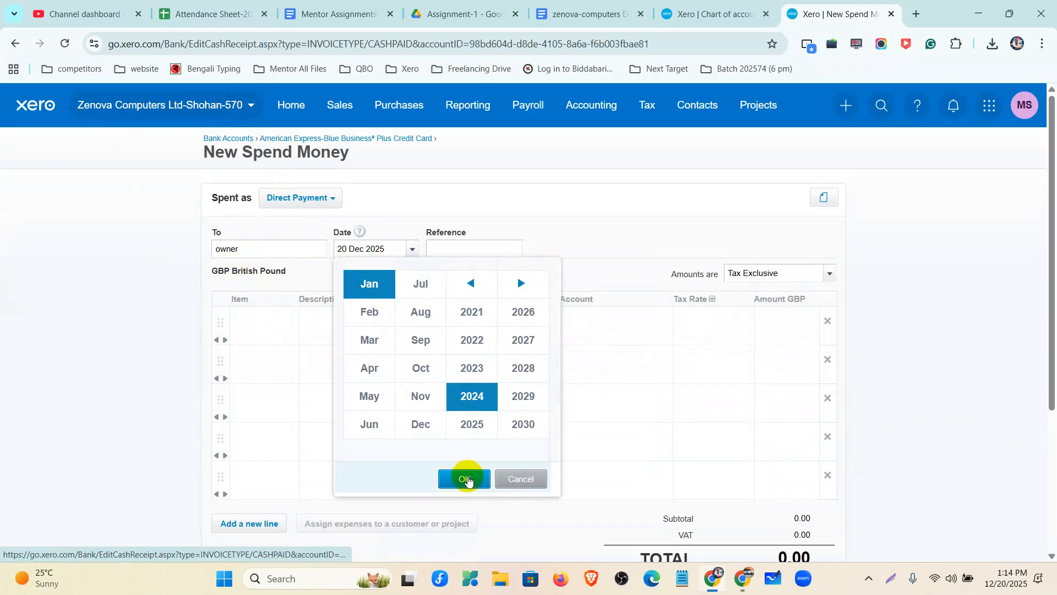
pyautogui.click(464, 478)
pyautogui.click(385, 319)
# Fill the first line with description "opening balance", quantity 1, unit price 30345.10 from the assignment document and account 950 - Capital - x,xxx Ordinary Shares.
pyautogui.click(389, 325)
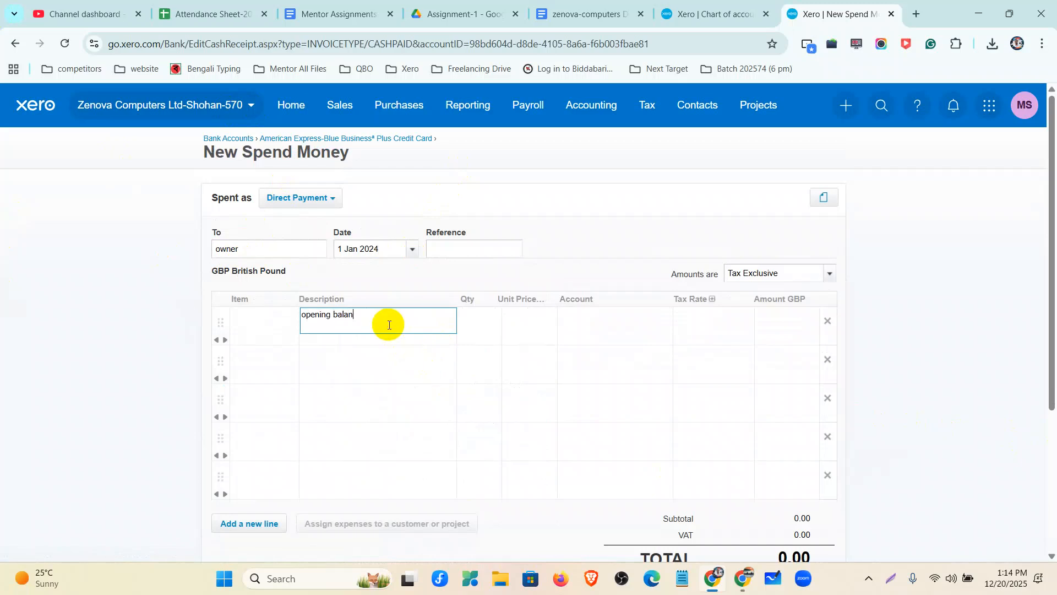
pyautogui.click(480, 326)
pyautogui.write('1')
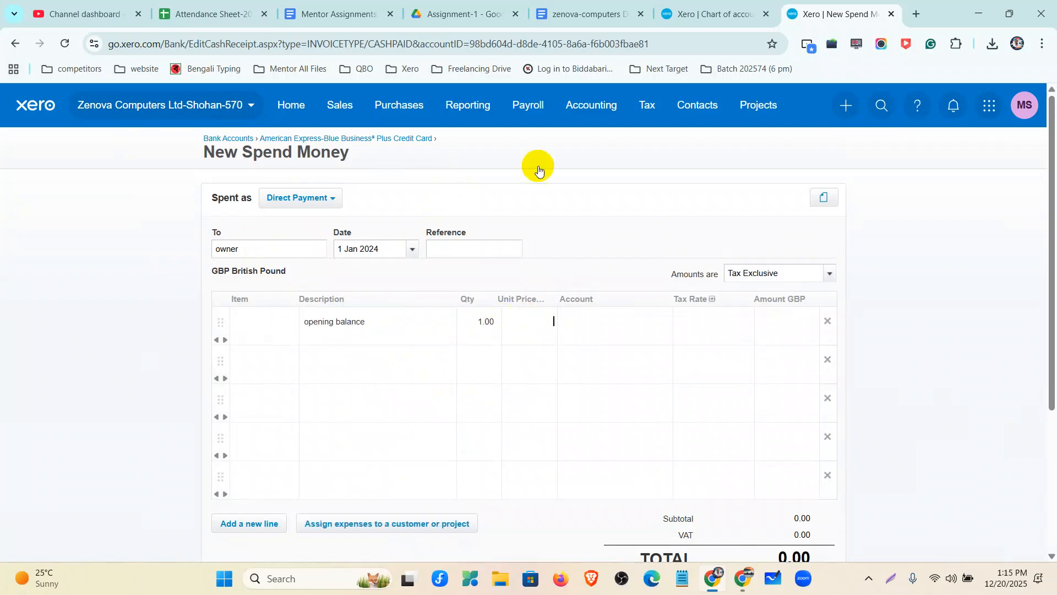
pyautogui.click(585, 14)
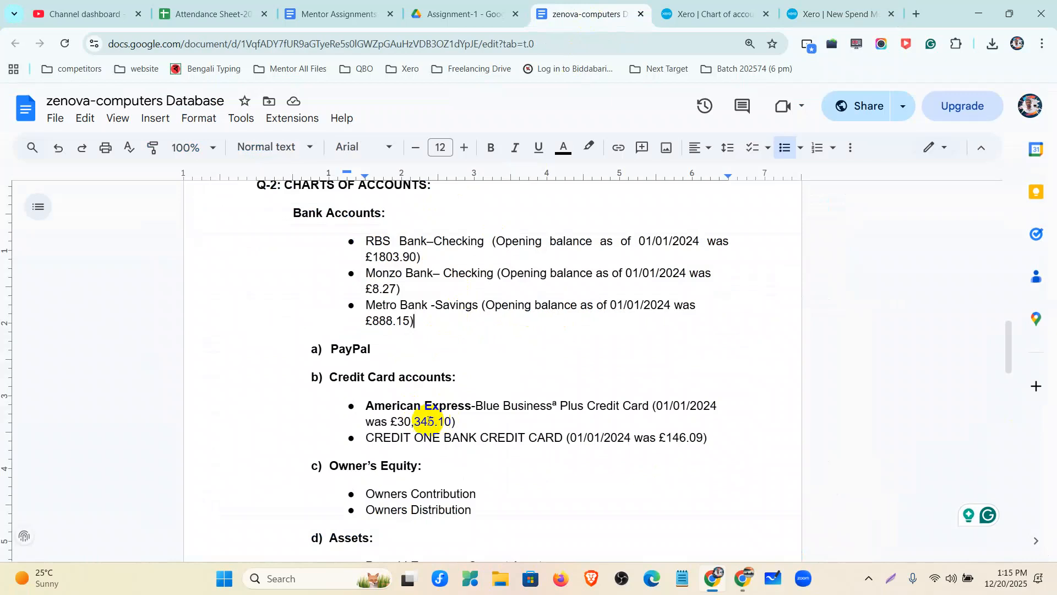
pyautogui.click(853, 15)
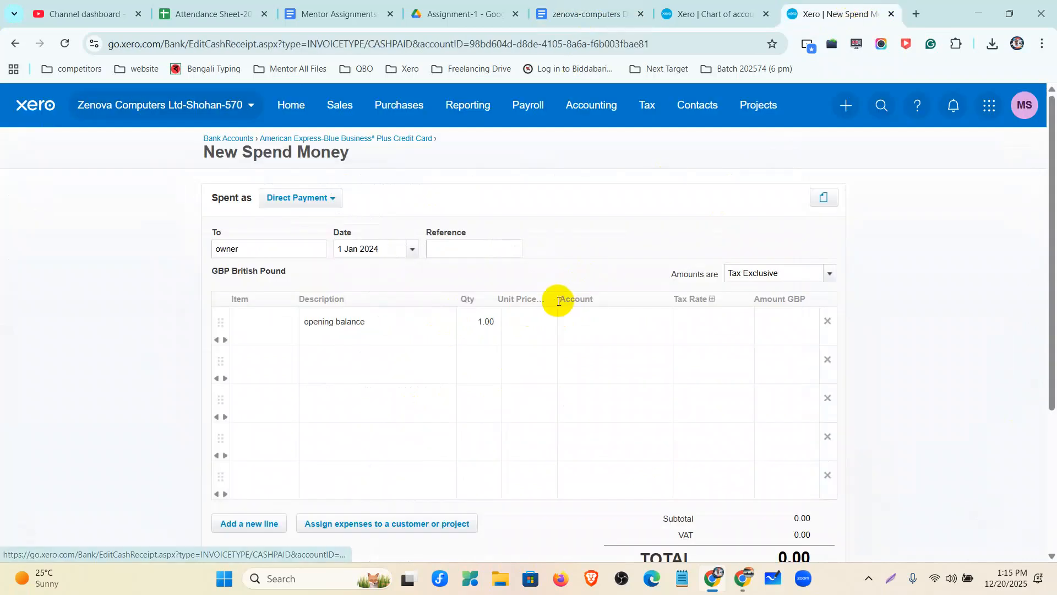
pyautogui.write('0345.10')
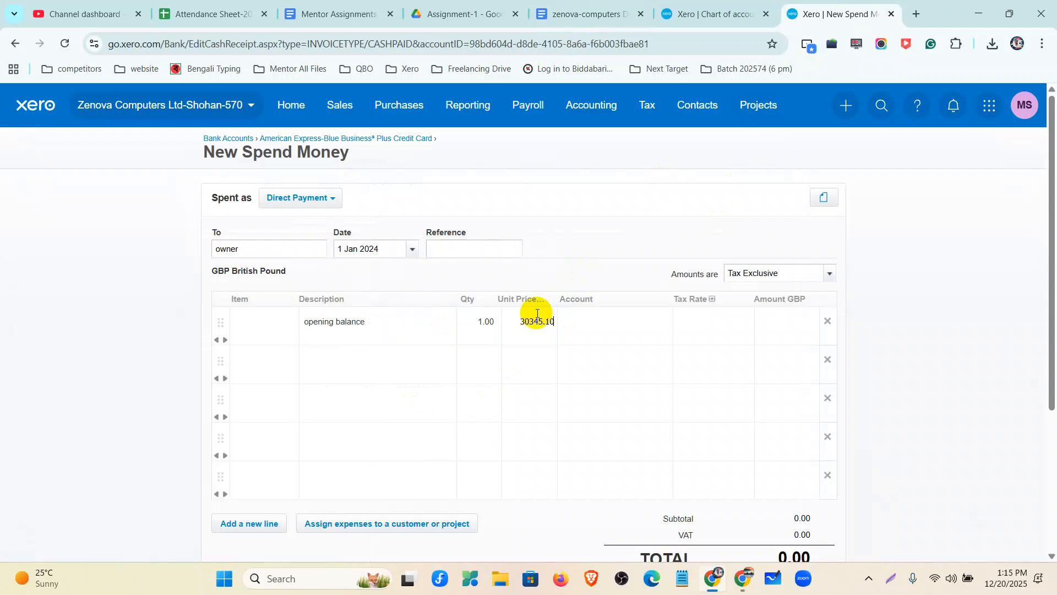
pyautogui.click(578, 321)
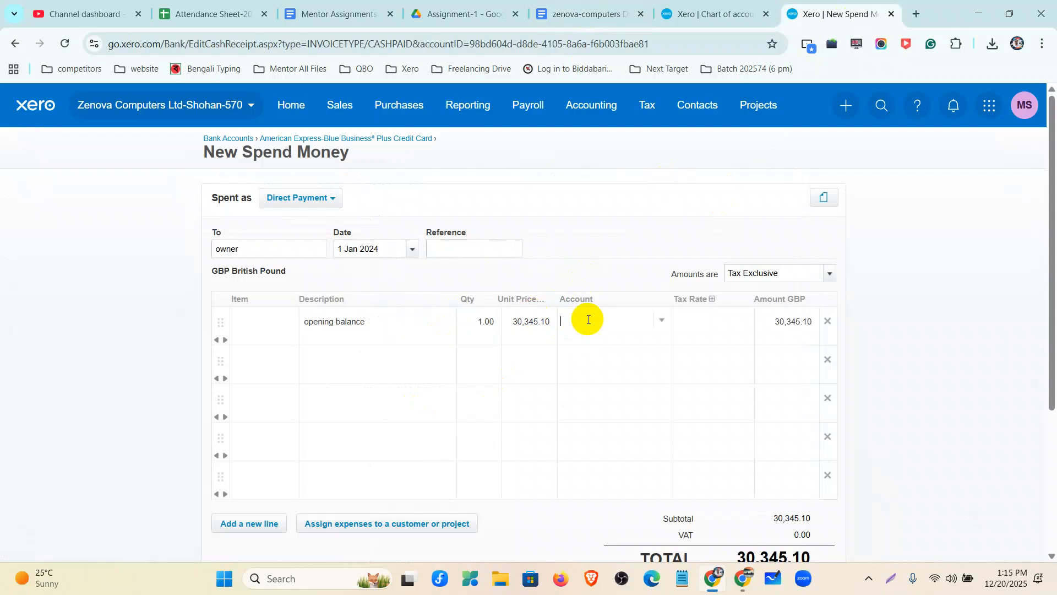
pyautogui.write('ca')
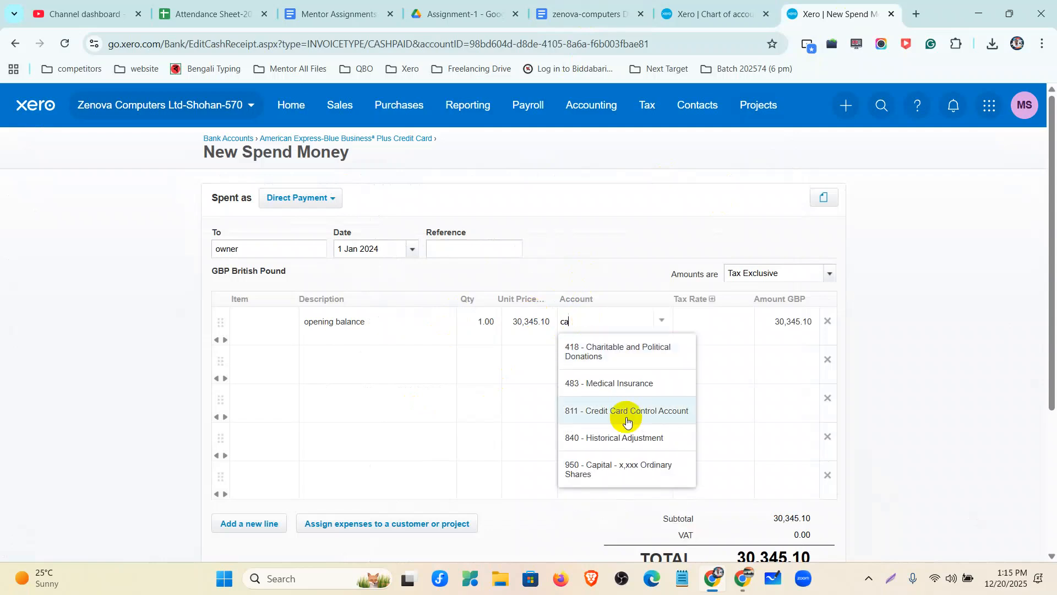
pyautogui.click(633, 469)
# Delete the four empty lines below the opening balance line and save the American Express Spend Money transaction.
pyautogui.click(829, 363)
pyautogui.click(829, 363)
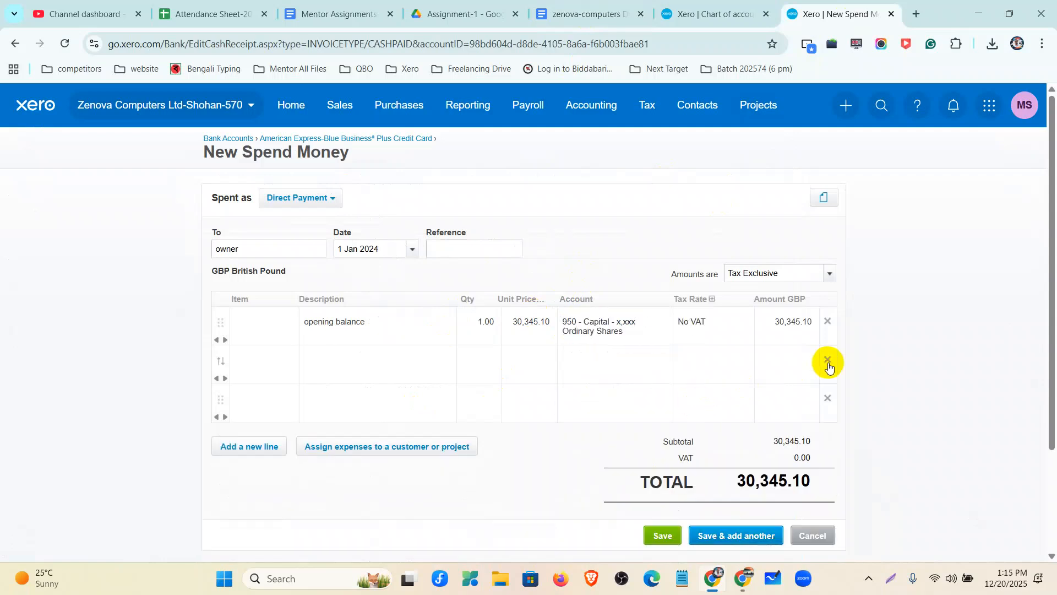
pyautogui.click(828, 362)
pyautogui.click(829, 362)
pyautogui.click(658, 457)
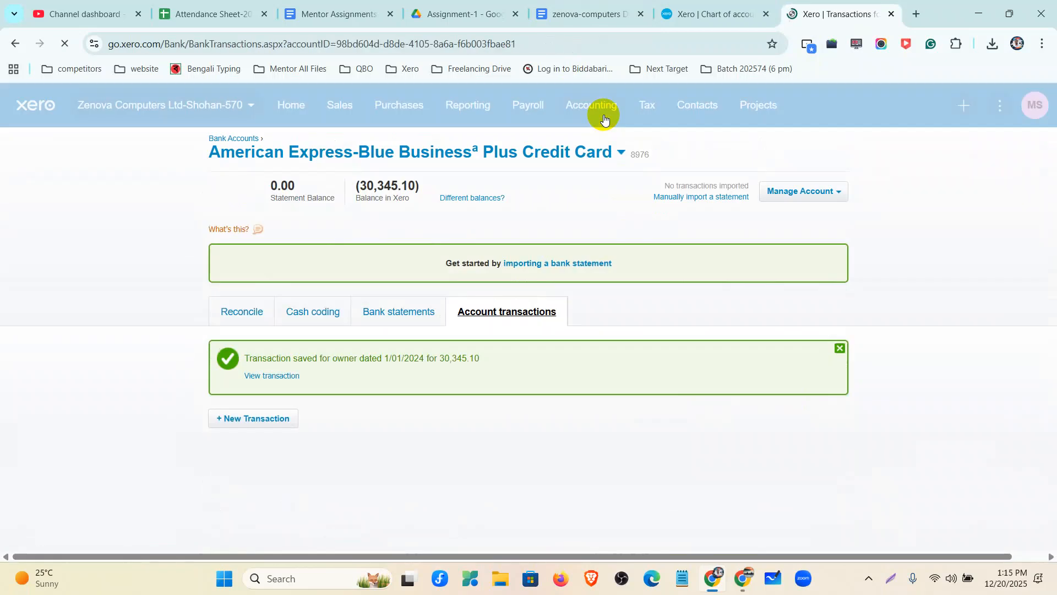
# Open the chart of accounts and check the year-to-date balance of the American Express card among the asset accounts.
pyautogui.click(604, 117)
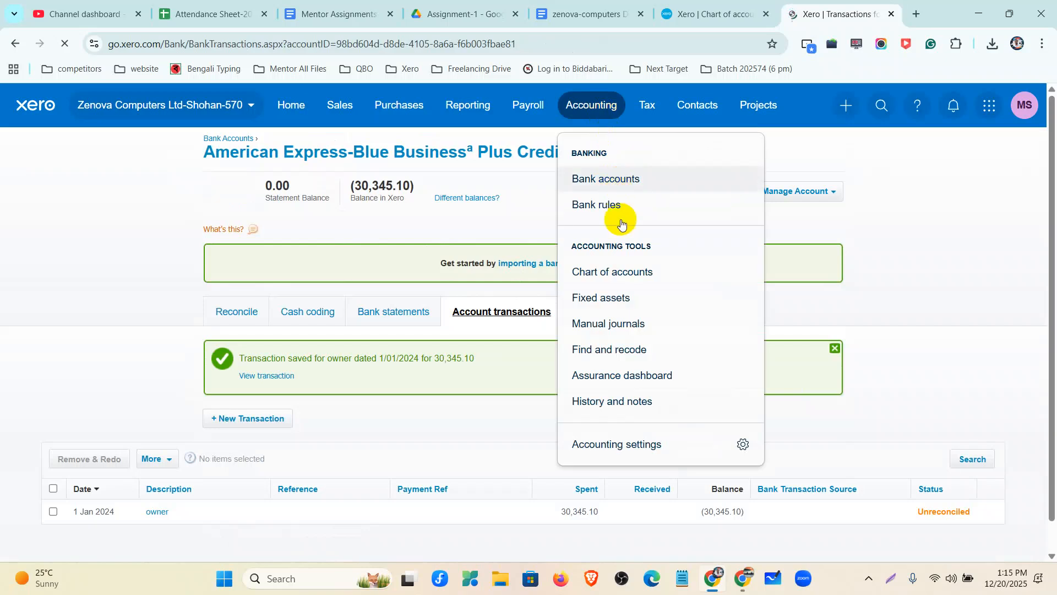
pyautogui.click(639, 270)
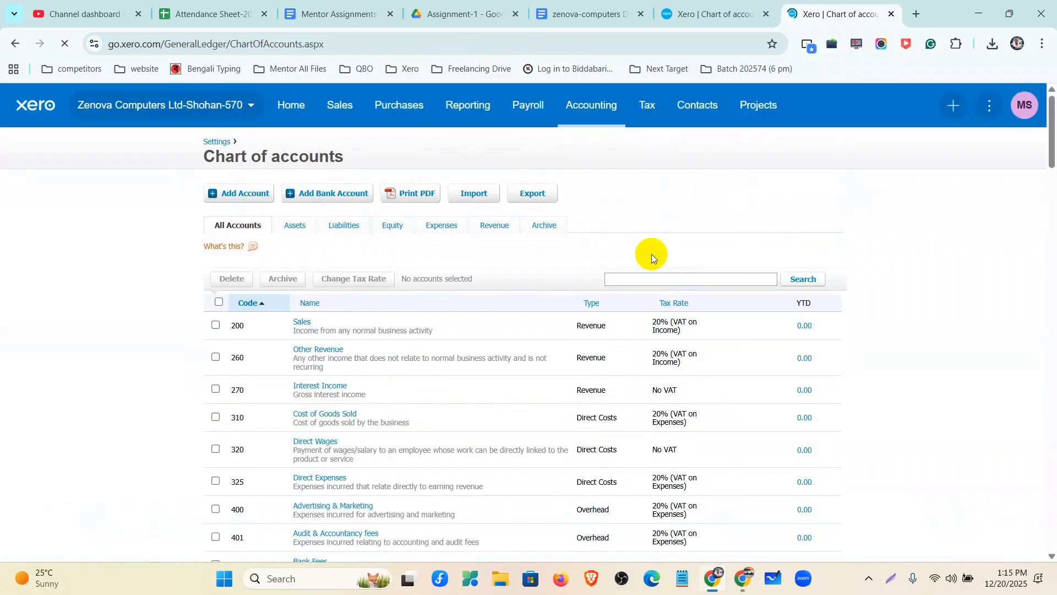
pyautogui.click(304, 229)
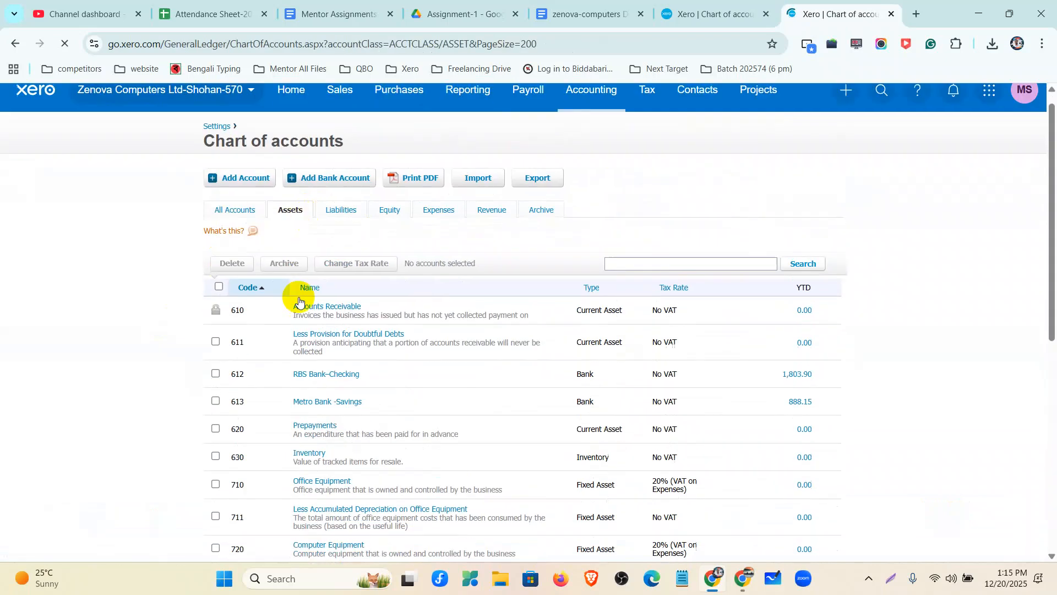
pyautogui.scroll(-9, 401, 371)
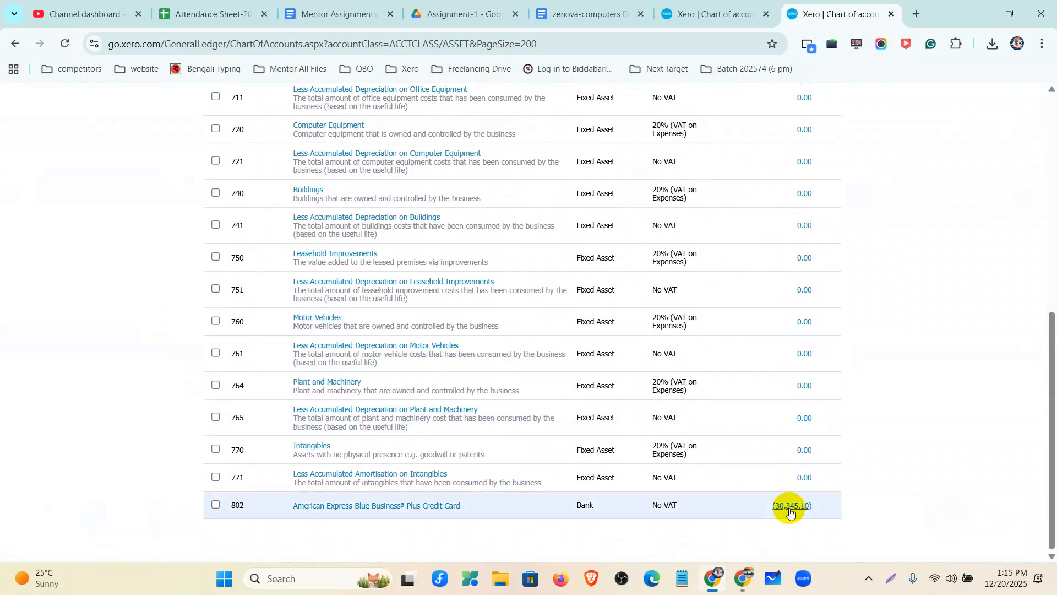
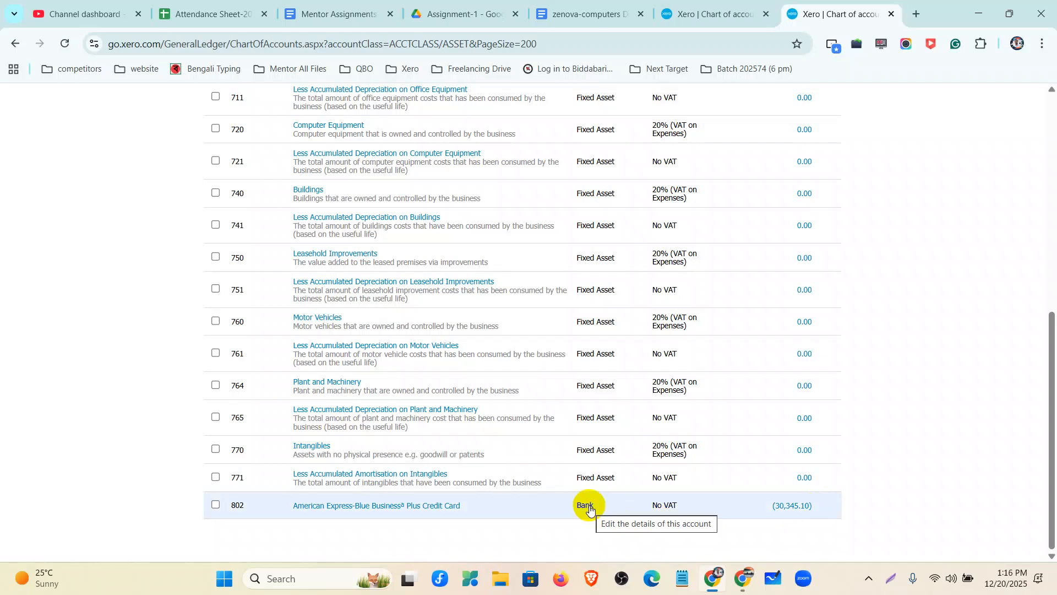
pyautogui.click(804, 505)
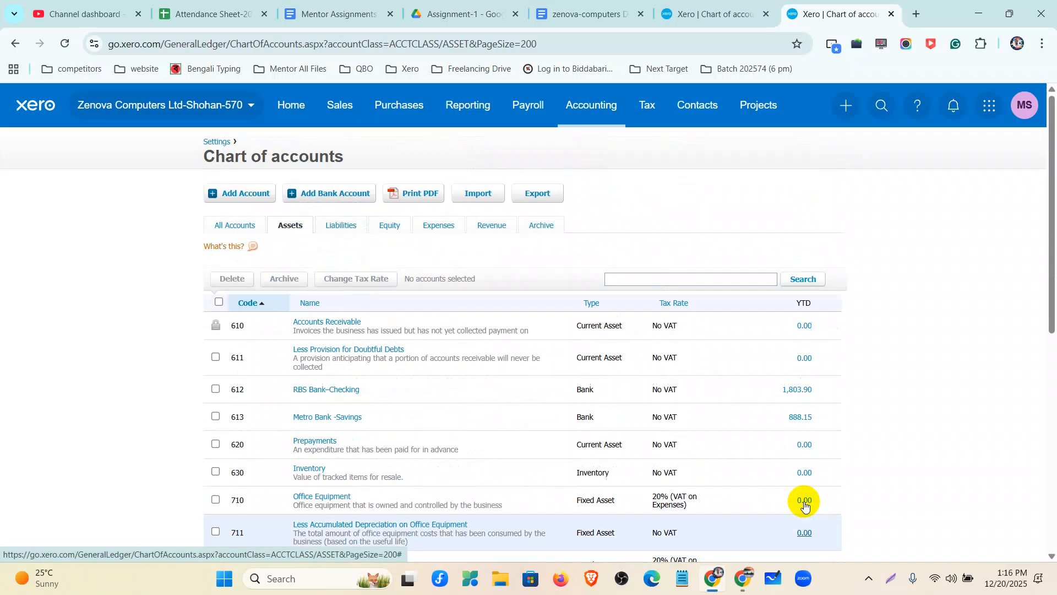
# List all accounts in the chart and copy the name "Prepaid Expenses" from the Assets section of the assignment document.
pyautogui.click(234, 225)
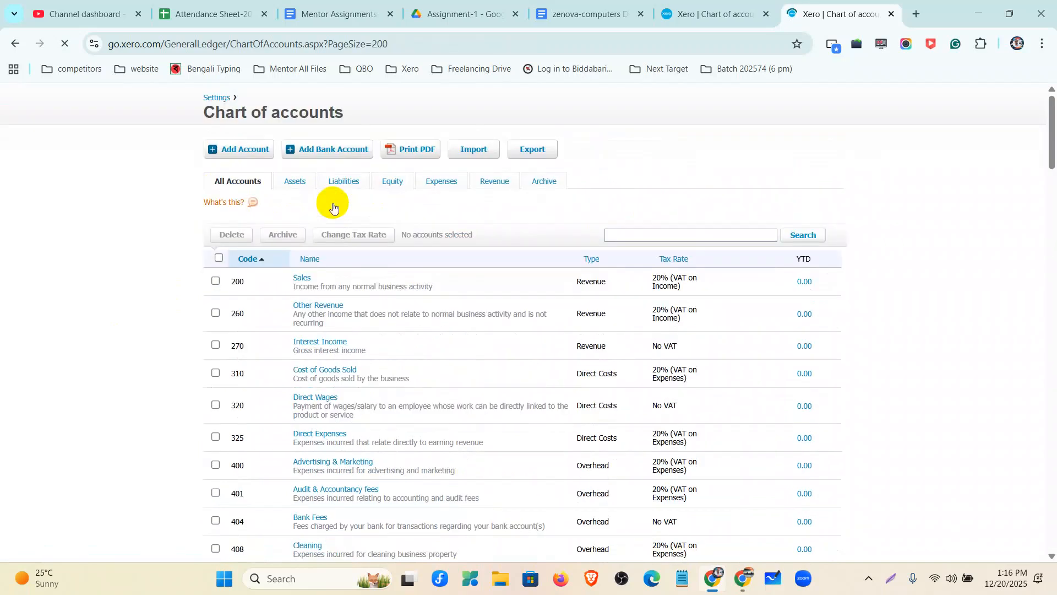
pyautogui.click(570, 13)
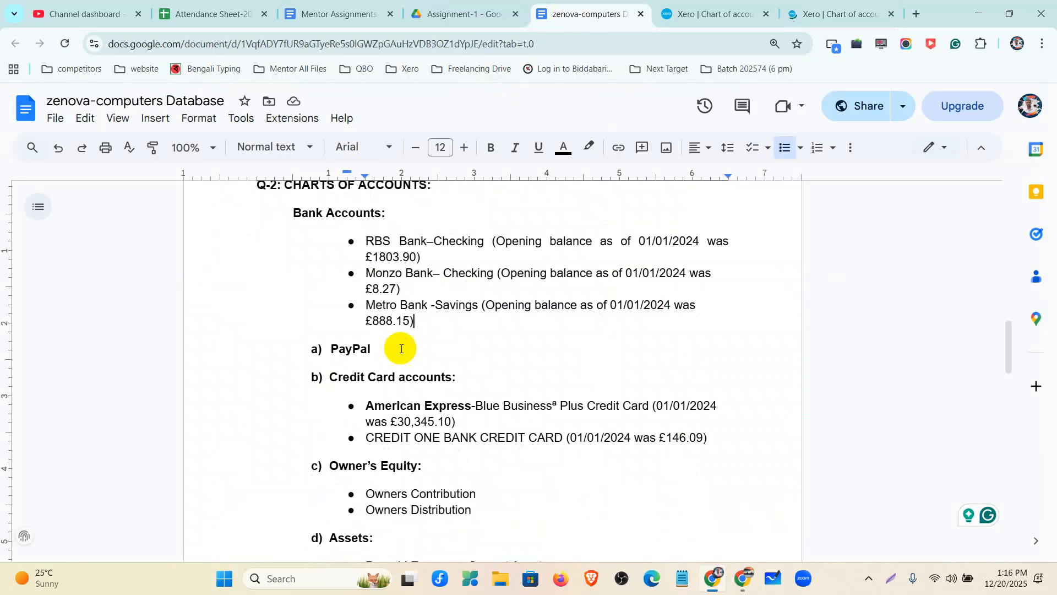
pyautogui.scroll(-2, 395, 395)
pyautogui.scroll(-1, 395, 396)
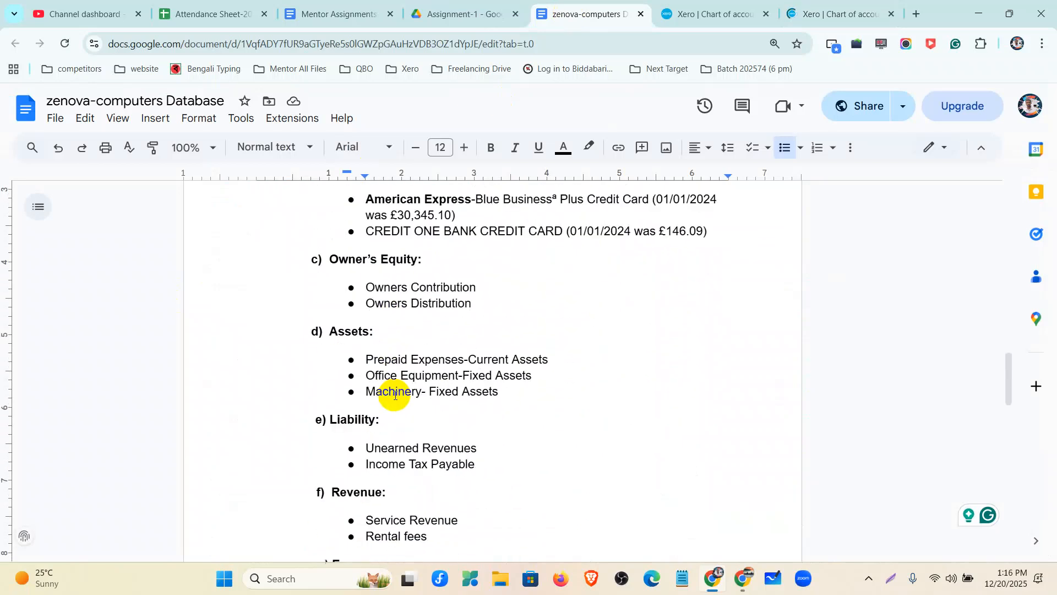
pyautogui.click(366, 359)
pyautogui.moveTo(366, 359); pyautogui.dragTo(464, 362)
pyautogui.hotkey('ctrl', 'c')
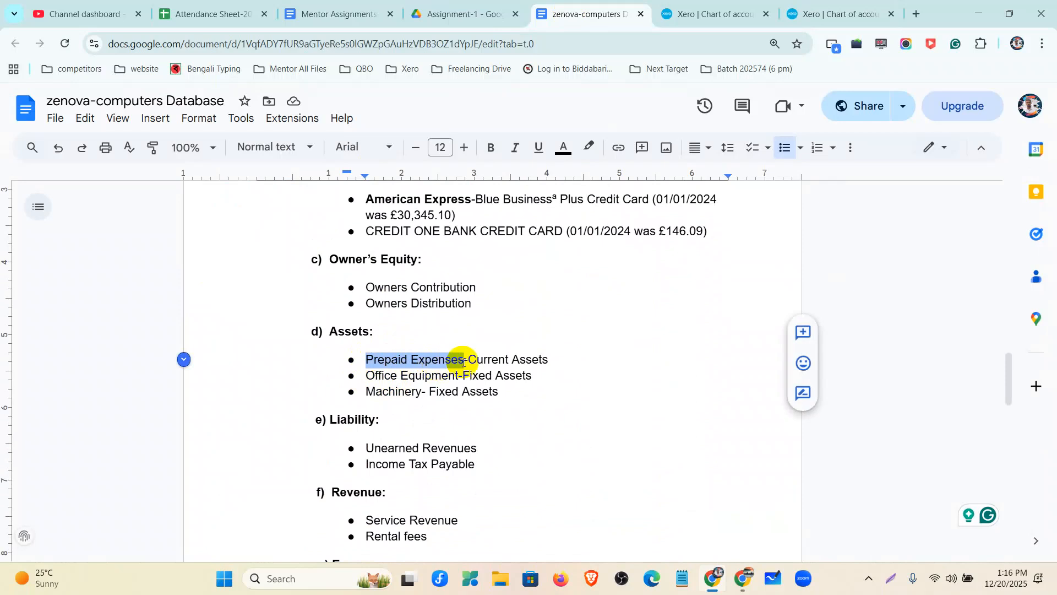
# Search the full chart of accounts for "Prepaid Expenses" and clear the search text.
pyautogui.click(845, 13)
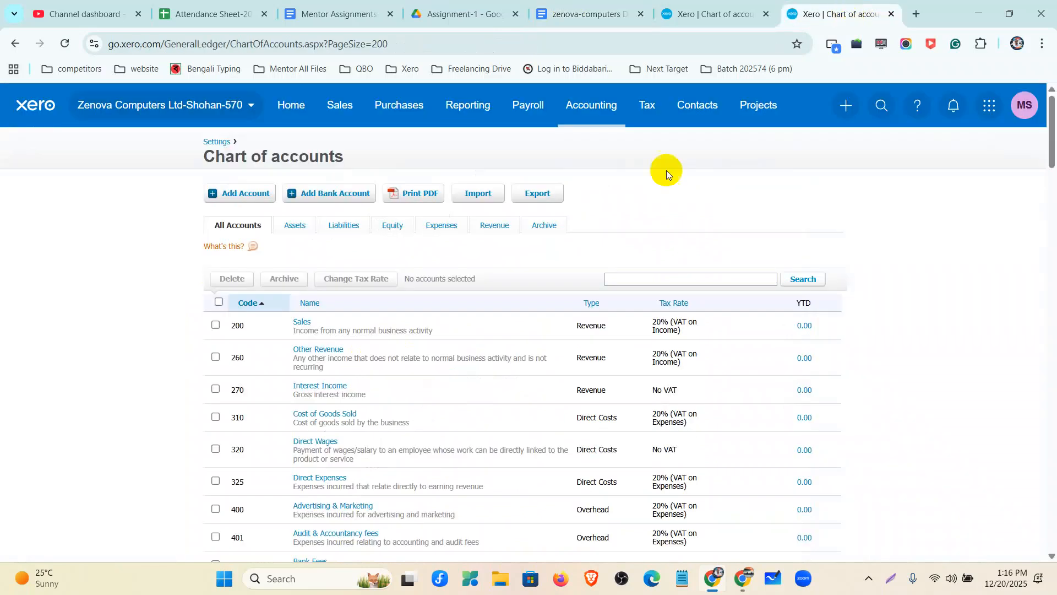
pyautogui.click(655, 280)
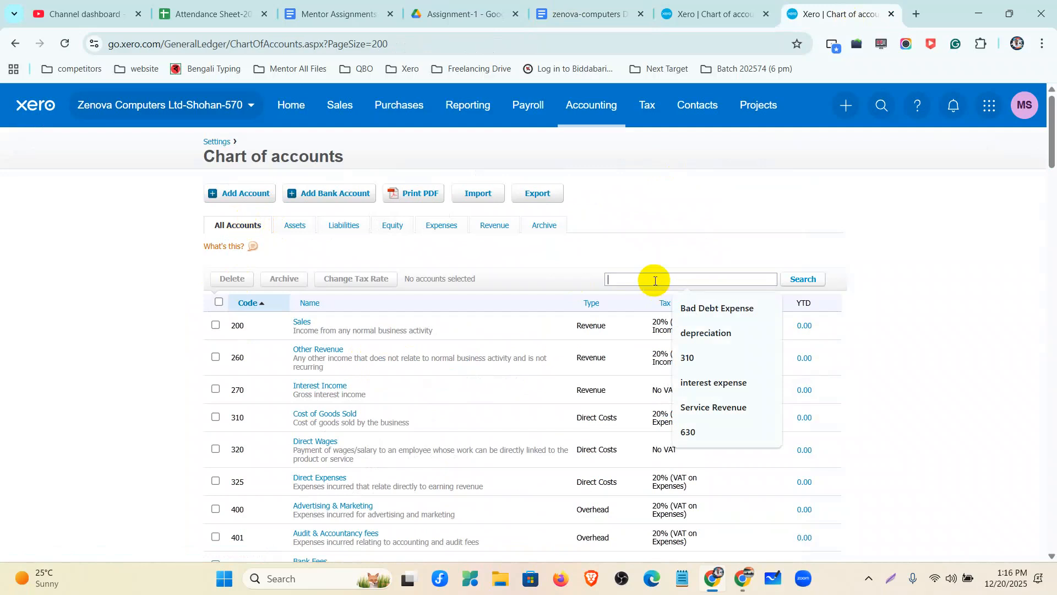
pyautogui.hotkey('ctrl', 'v')
pyautogui.click(790, 278)
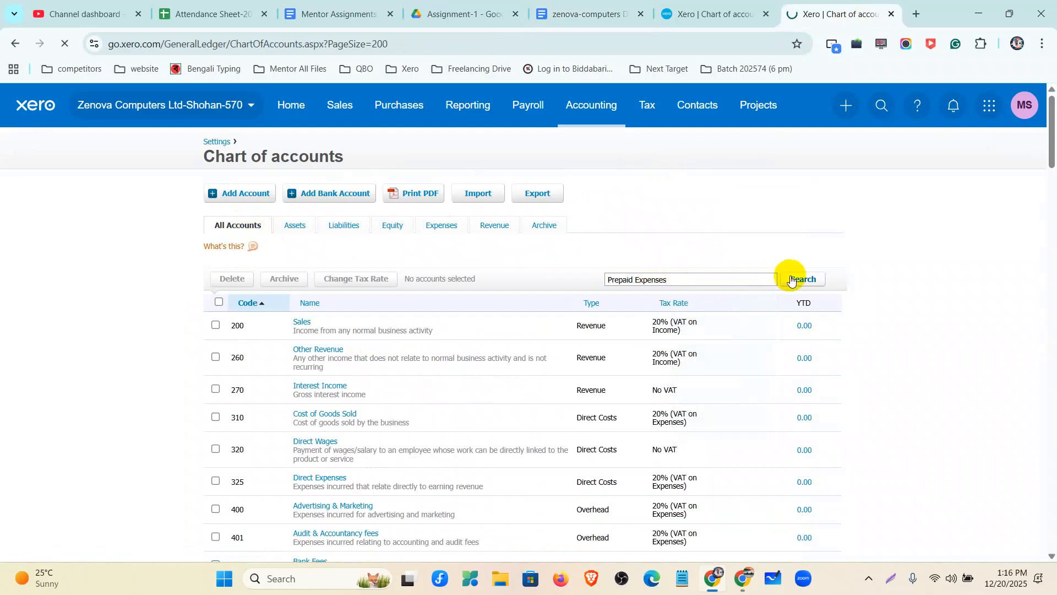
pyautogui.tripleClick(688, 277)
pyautogui.hotkey('ctrl', 'c')
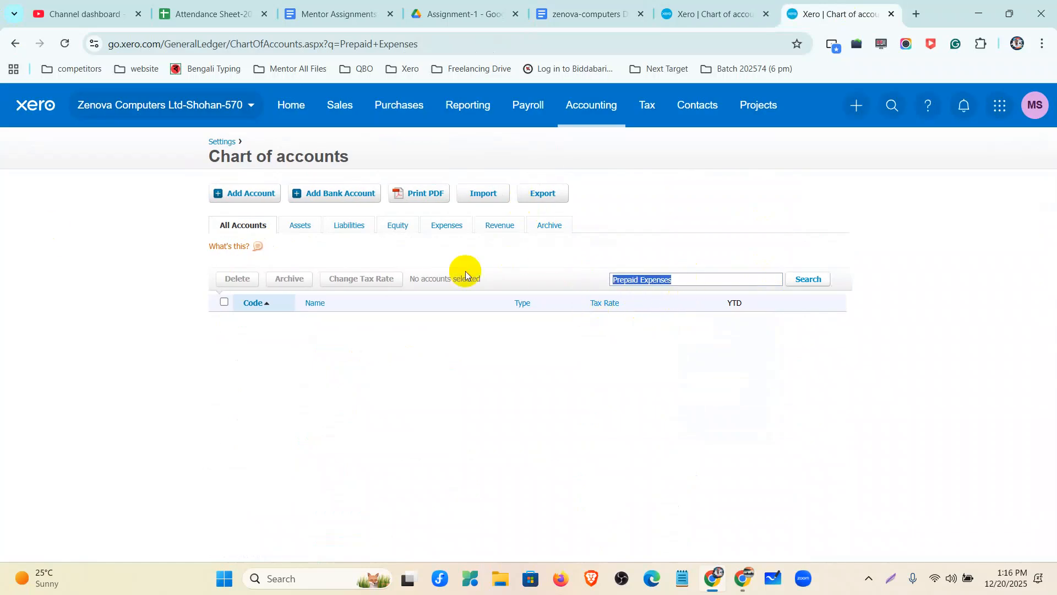
pyautogui.press('BackSpace')
pyautogui.click(451, 226)
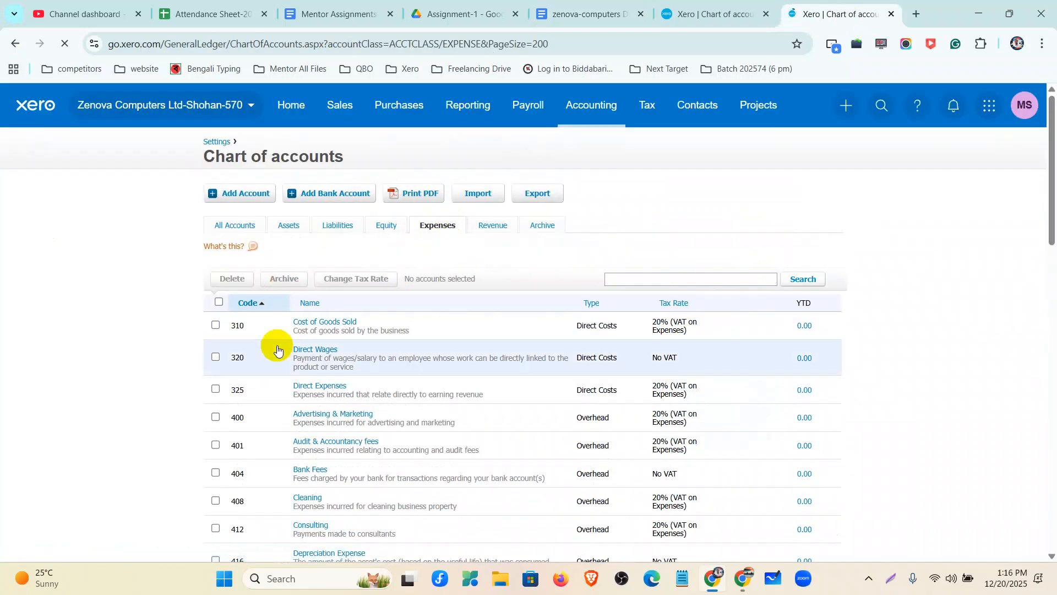
pyautogui.click(249, 200)
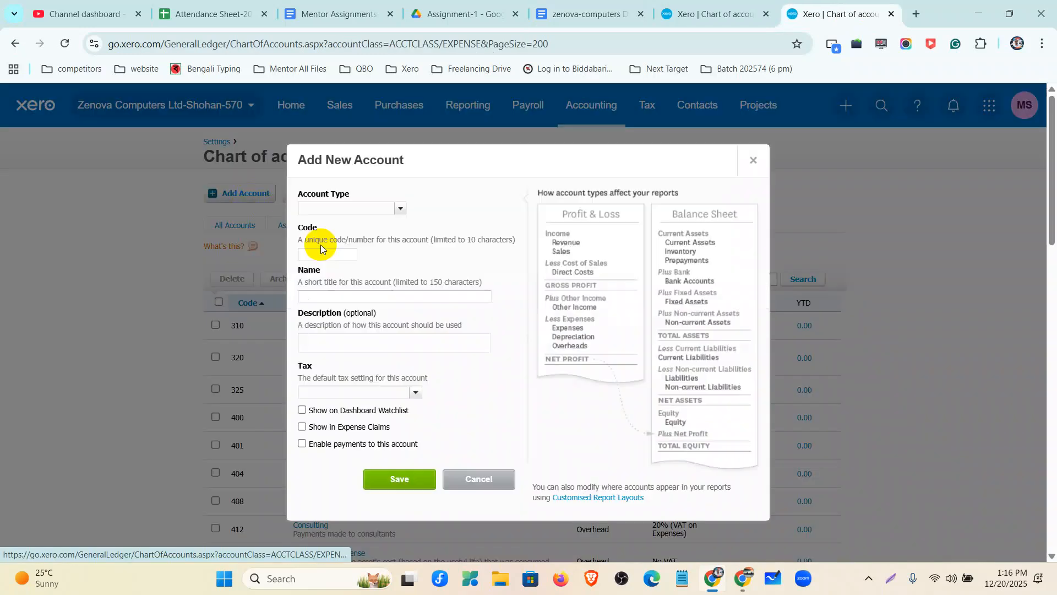
pyautogui.click(402, 209)
pyautogui.scroll(-3, 358, 250)
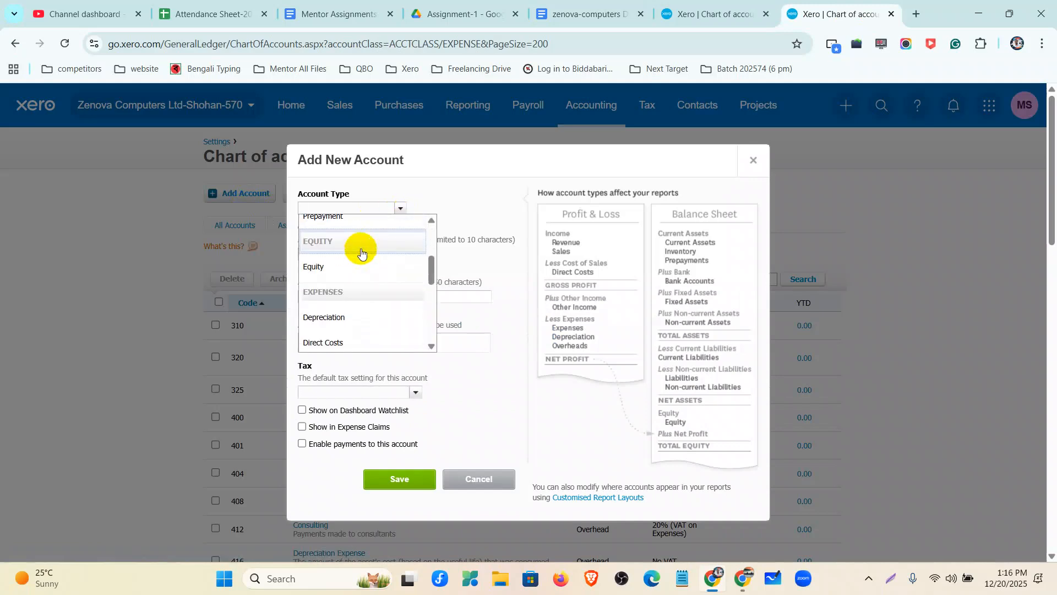
pyautogui.scroll(-2, 338, 272)
pyautogui.scroll(5, 337, 278)
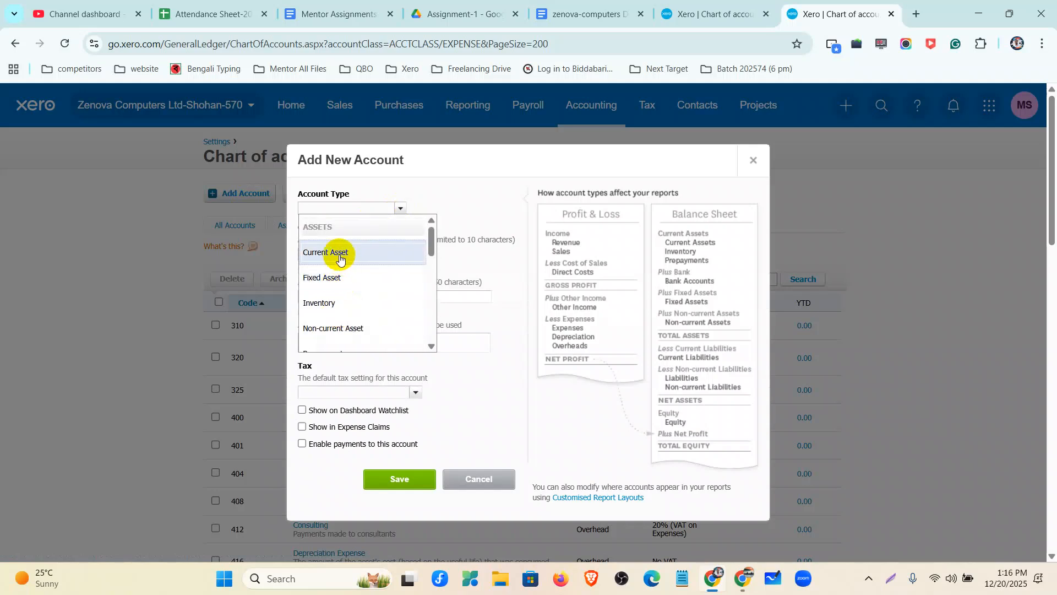
pyautogui.click(339, 257)
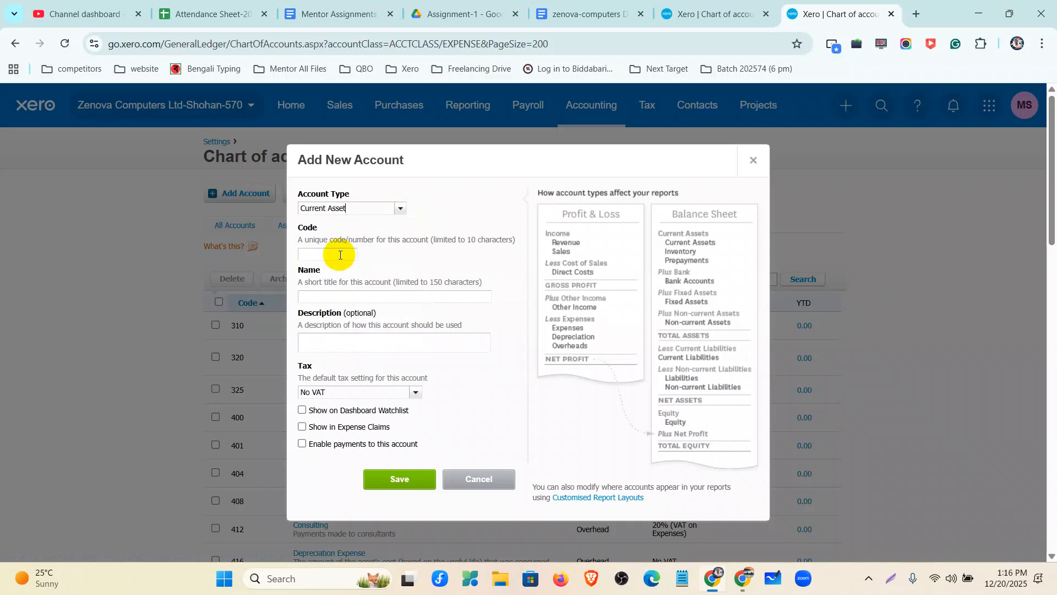
pyautogui.click(335, 254)
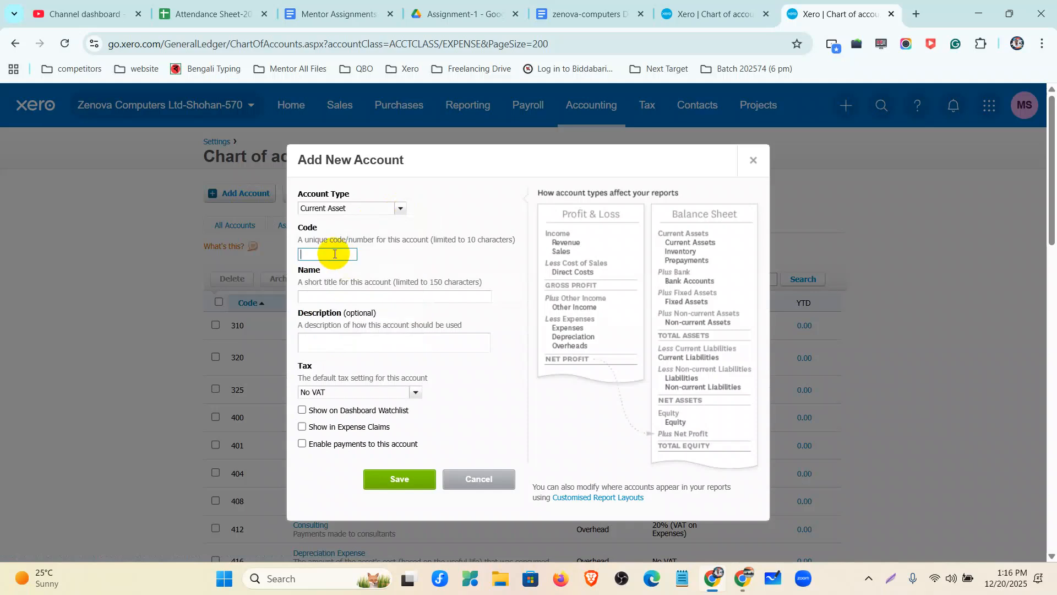
pyautogui.click(752, 161)
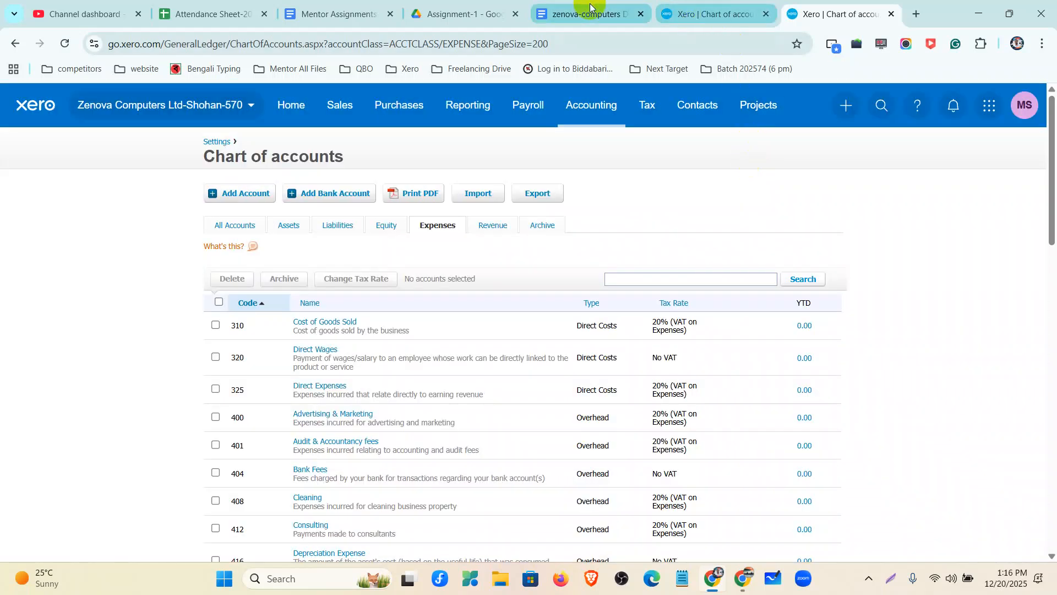
# Check the Assets section of the assignment document and start a new Current Asset account with code 614 in Xero.
pyautogui.click(590, 8)
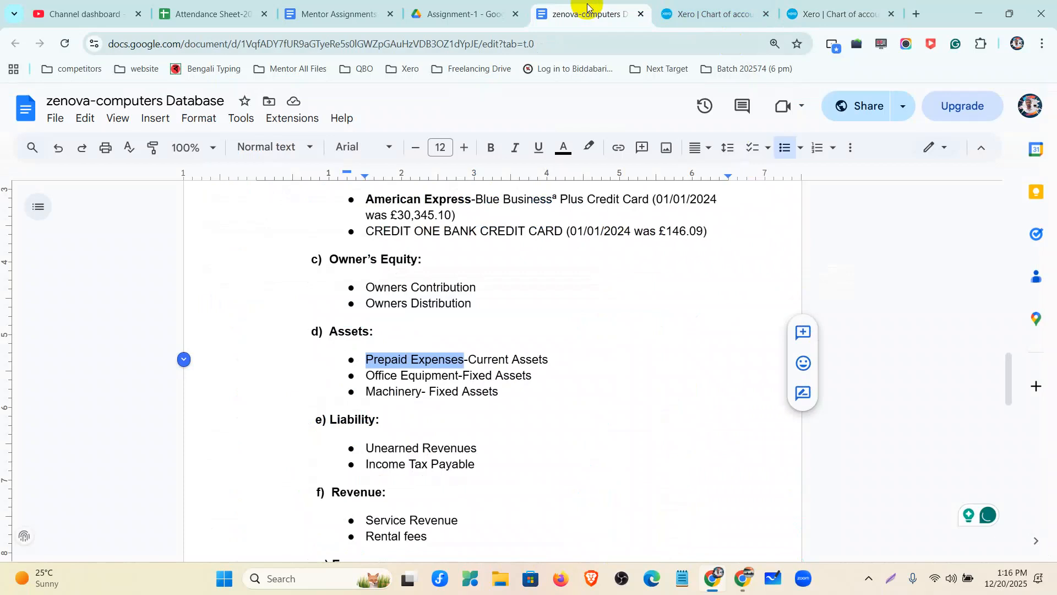
pyautogui.click(860, 14)
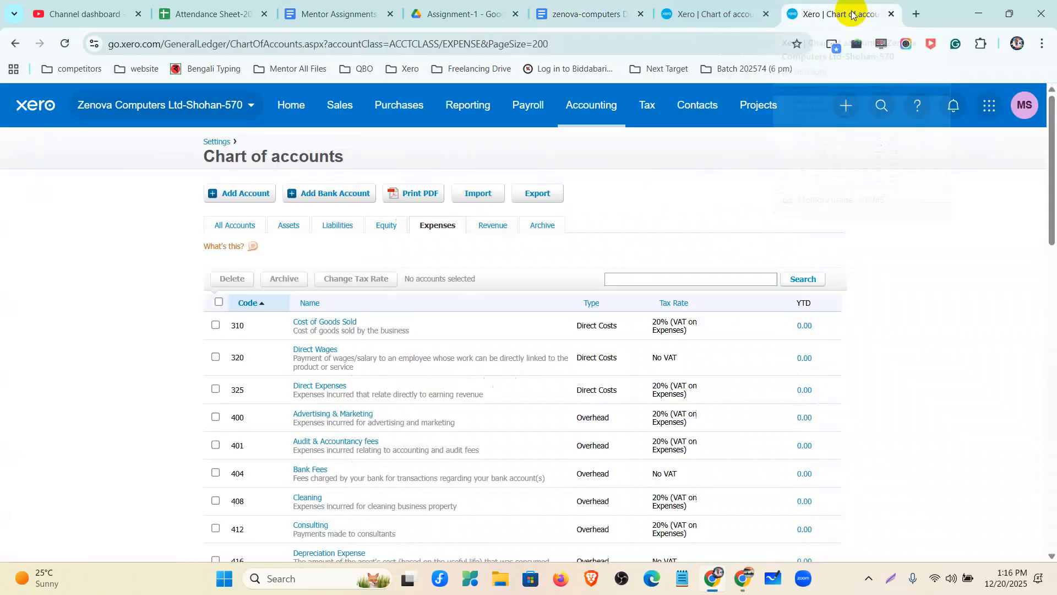
pyautogui.click(289, 230)
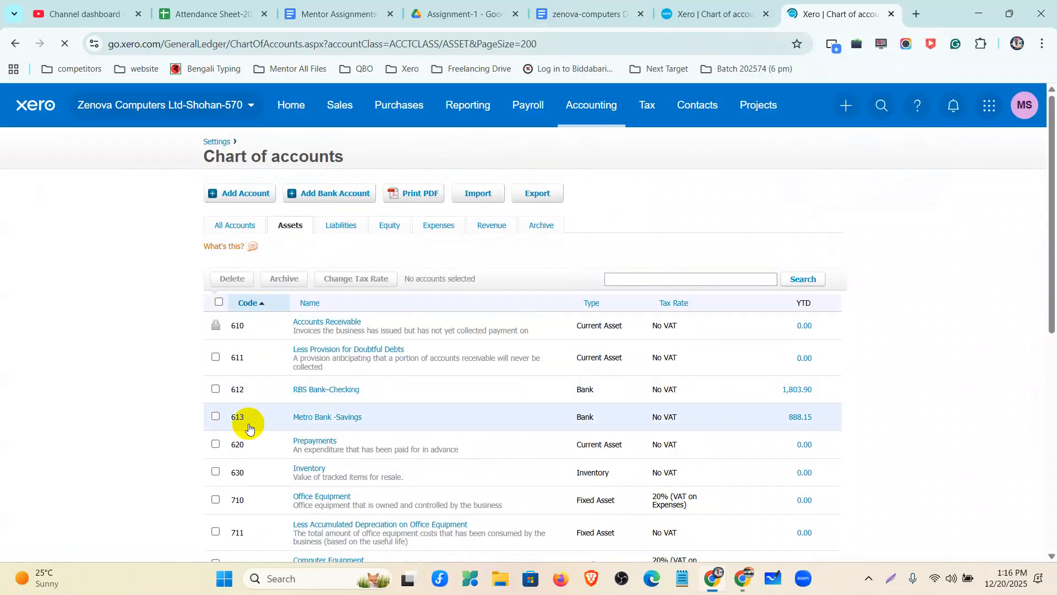
pyautogui.click(255, 194)
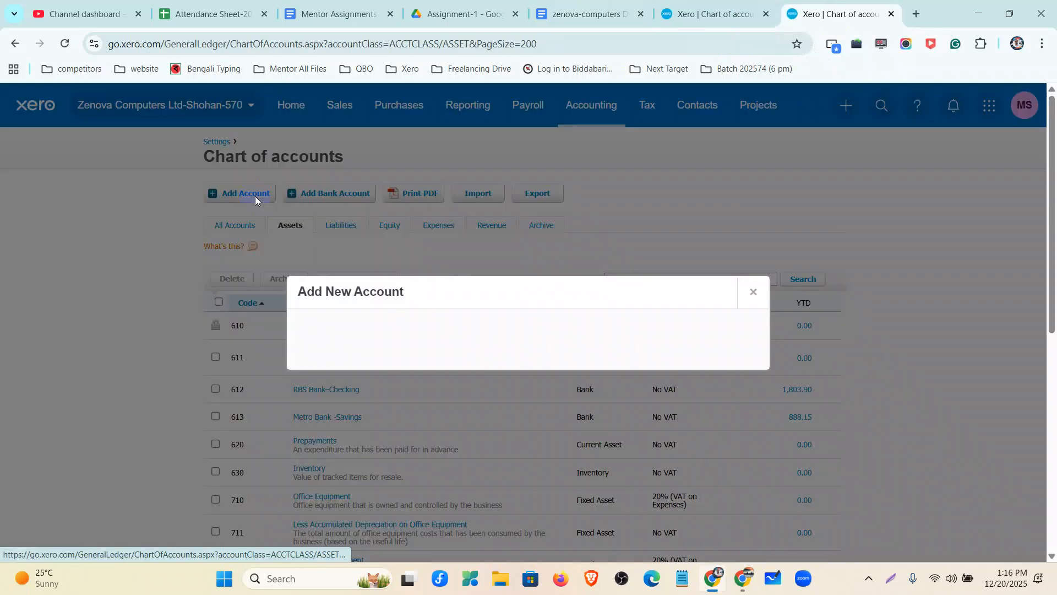
pyautogui.click(400, 199)
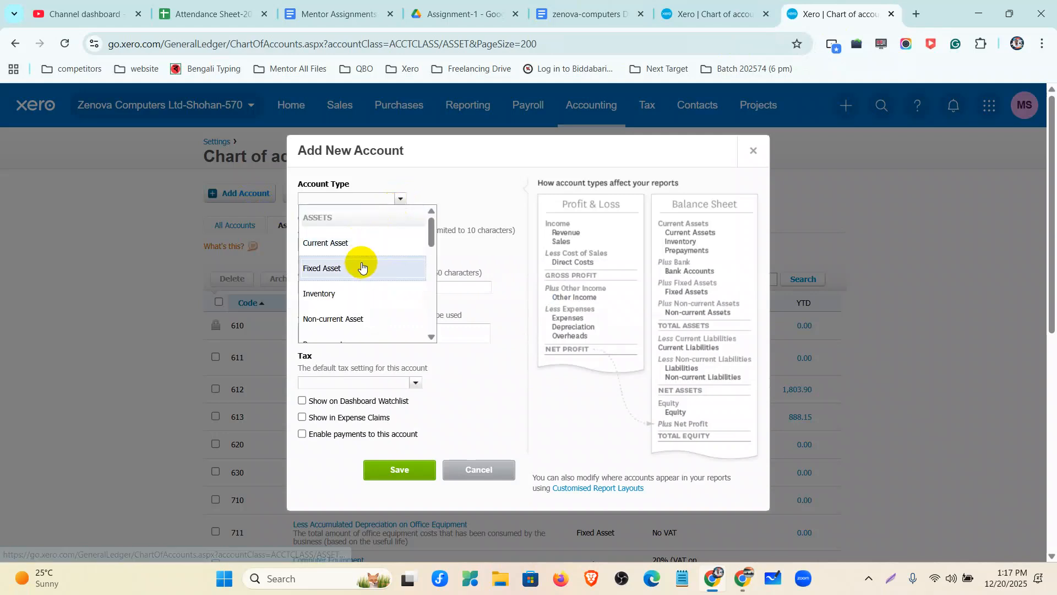
pyautogui.click(361, 238)
pyautogui.click(340, 246)
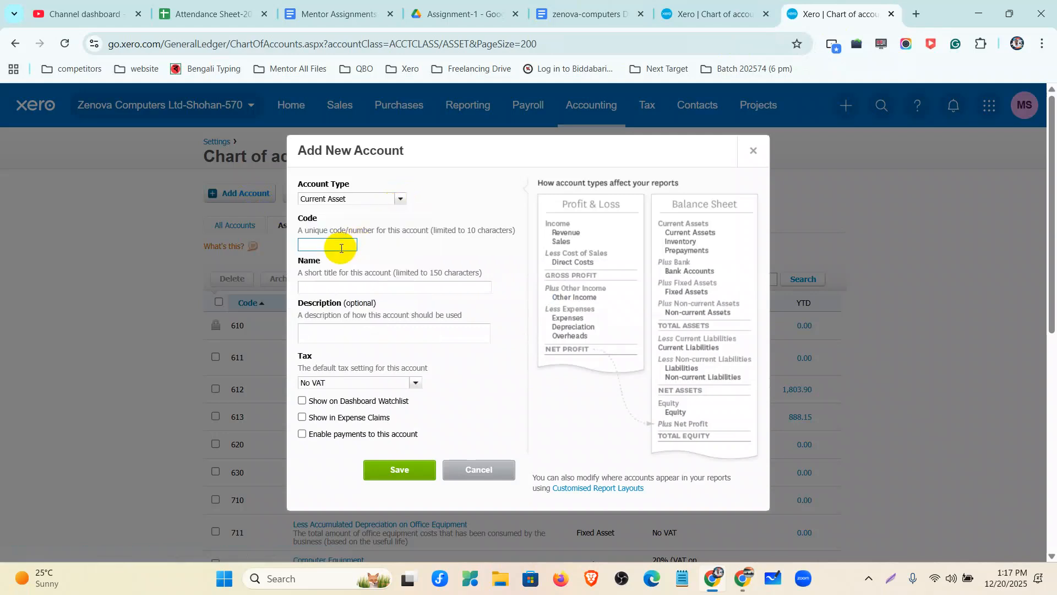
# Enter "Prepaid Expenses" as the account's name and description, keep the tax at No VAT and save the account.
pyautogui.click(358, 285)
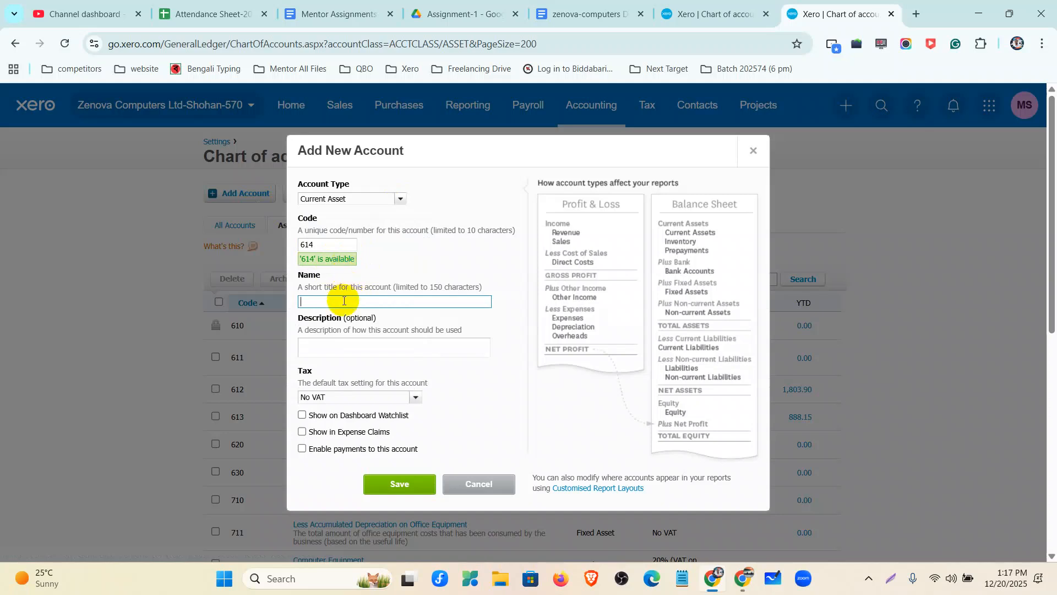
pyautogui.hotkey('ctrl', 'v')
pyautogui.click(349, 346)
pyautogui.hotkey('ctrl', 'v')
pyautogui.click(418, 399)
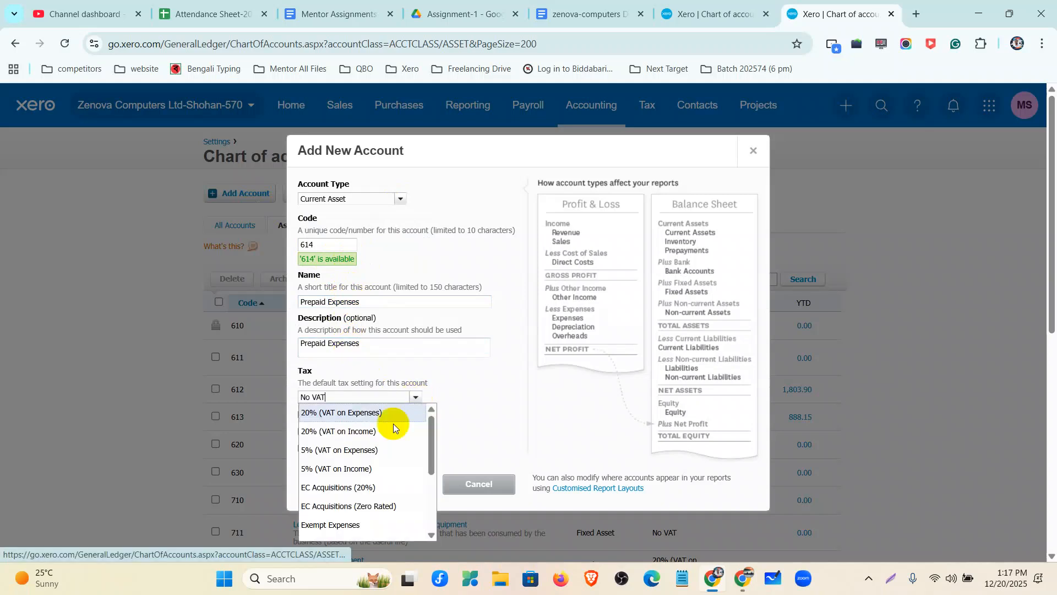
pyautogui.click(468, 402)
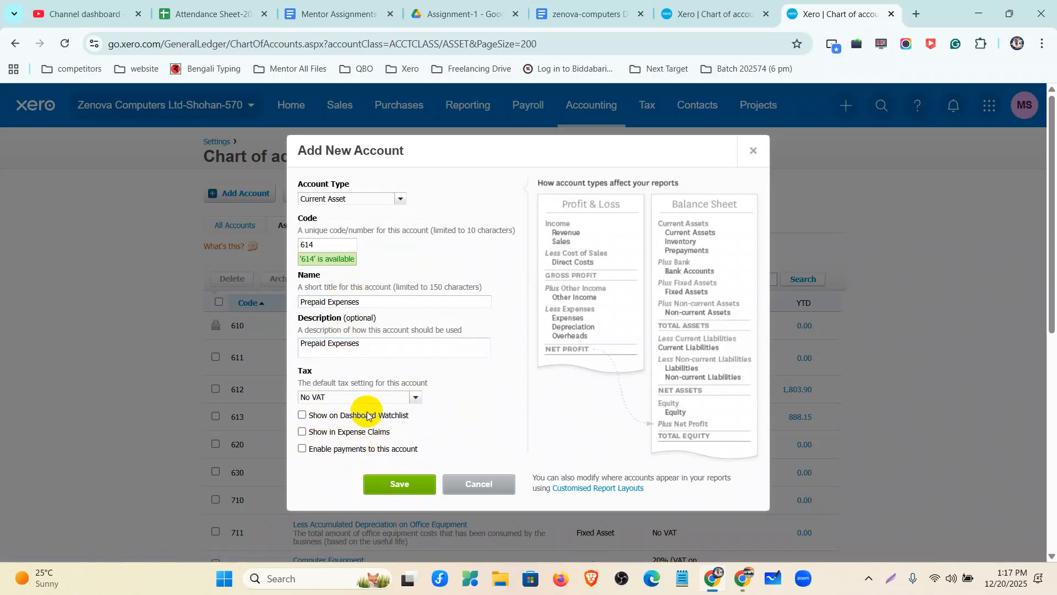
pyautogui.click(387, 482)
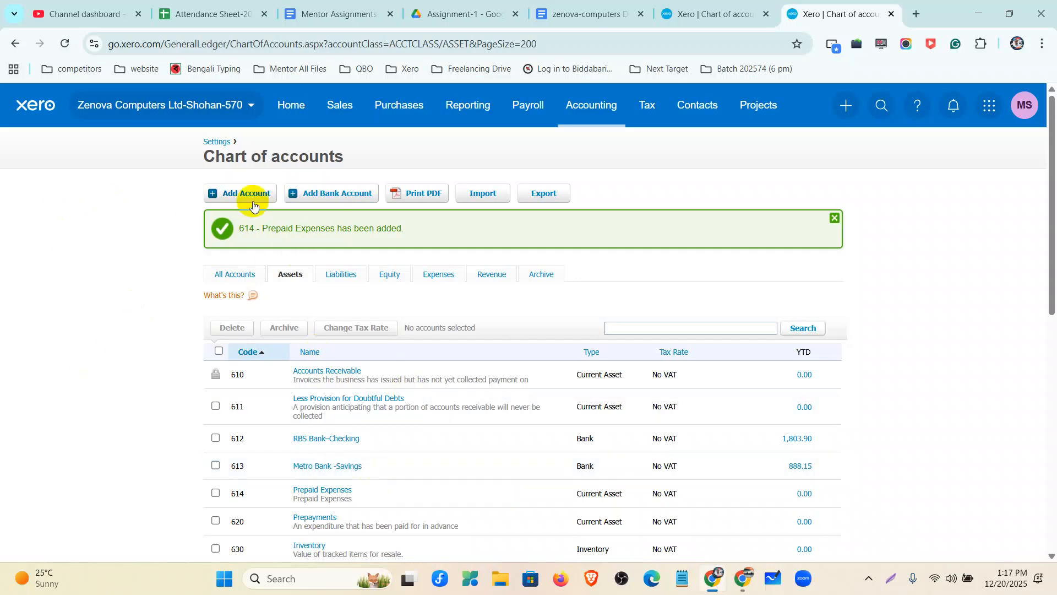
# Select the name "Bad Debt Expense" in the Expenses section of the assignment document.
pyautogui.click(597, 12)
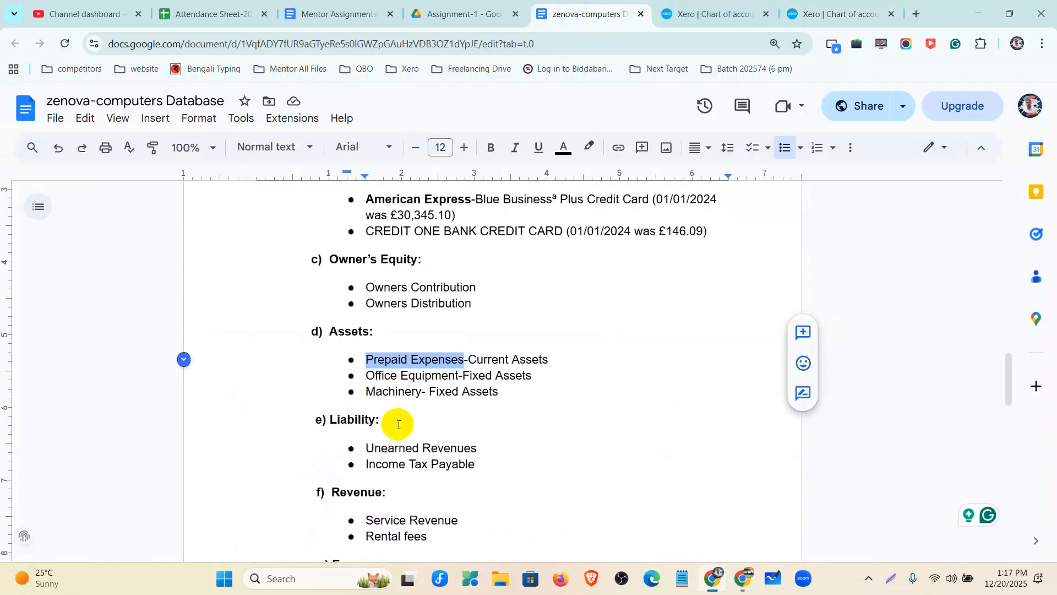
pyautogui.scroll(-1, 398, 425)
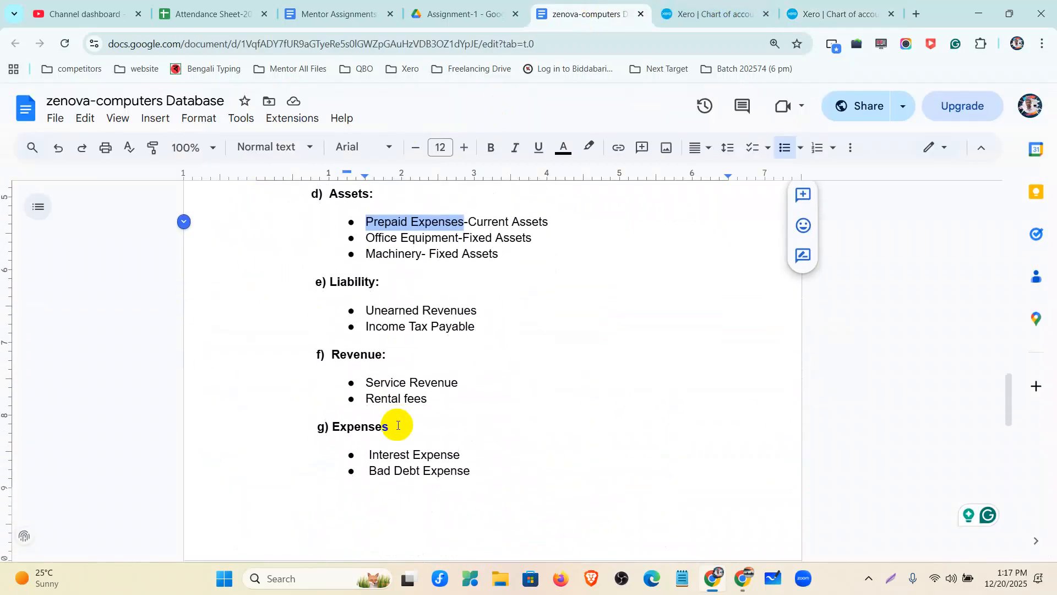
pyautogui.click(370, 456)
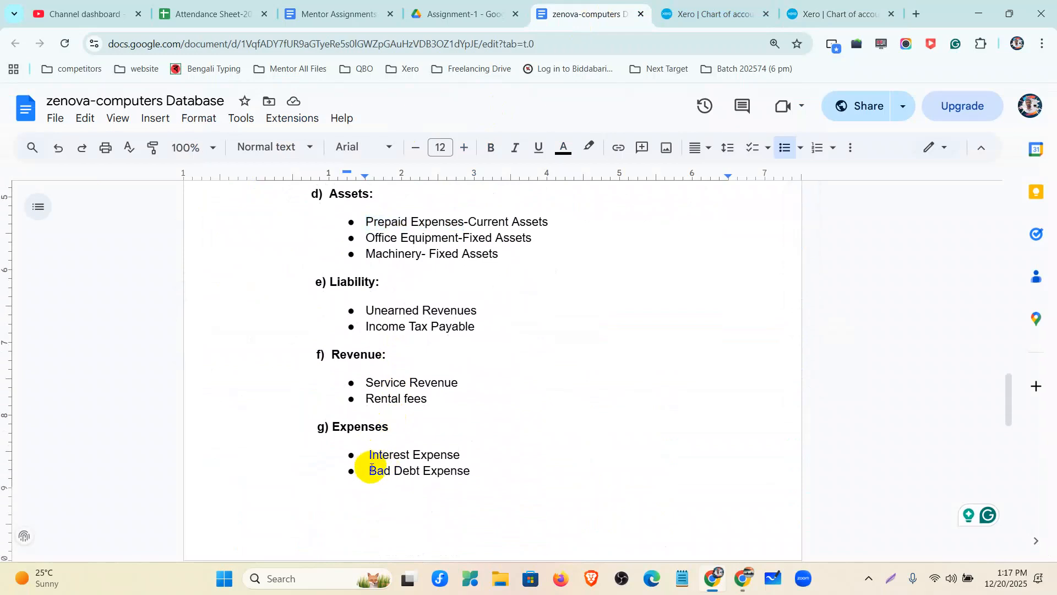
pyautogui.moveTo(408, 473); pyautogui.dragTo(477, 474)
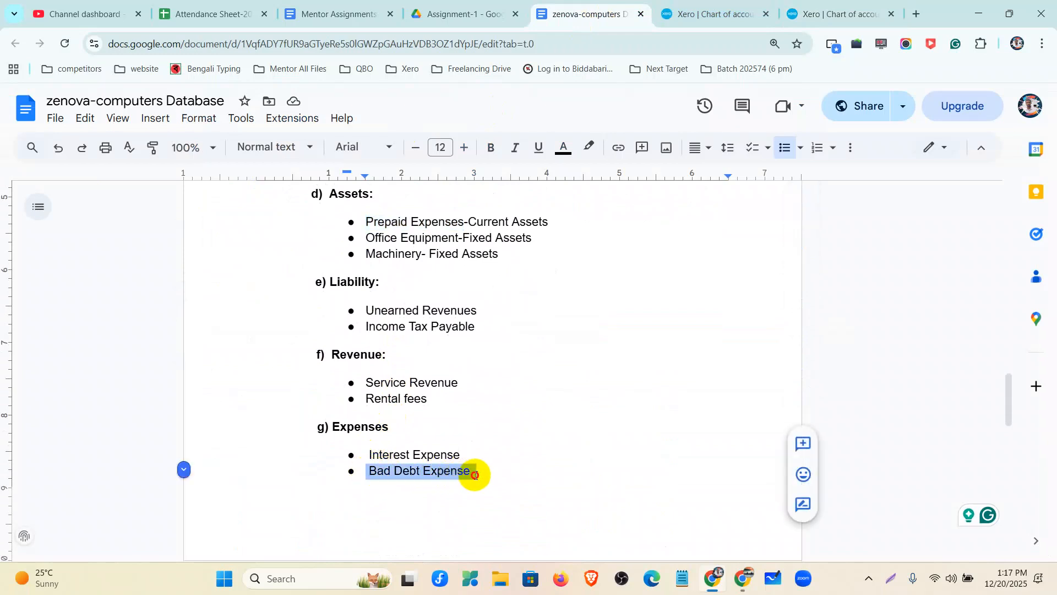
# Search the expense accounts in the Xero chart of accounts for "Bad Debt Expense".
pyautogui.click(815, 14)
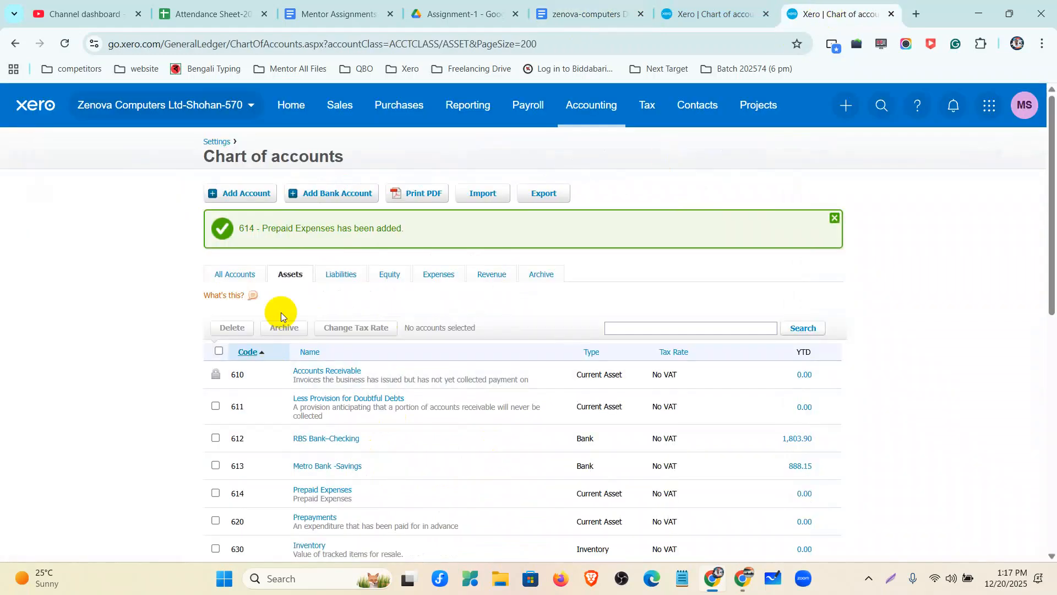
pyautogui.click(439, 275)
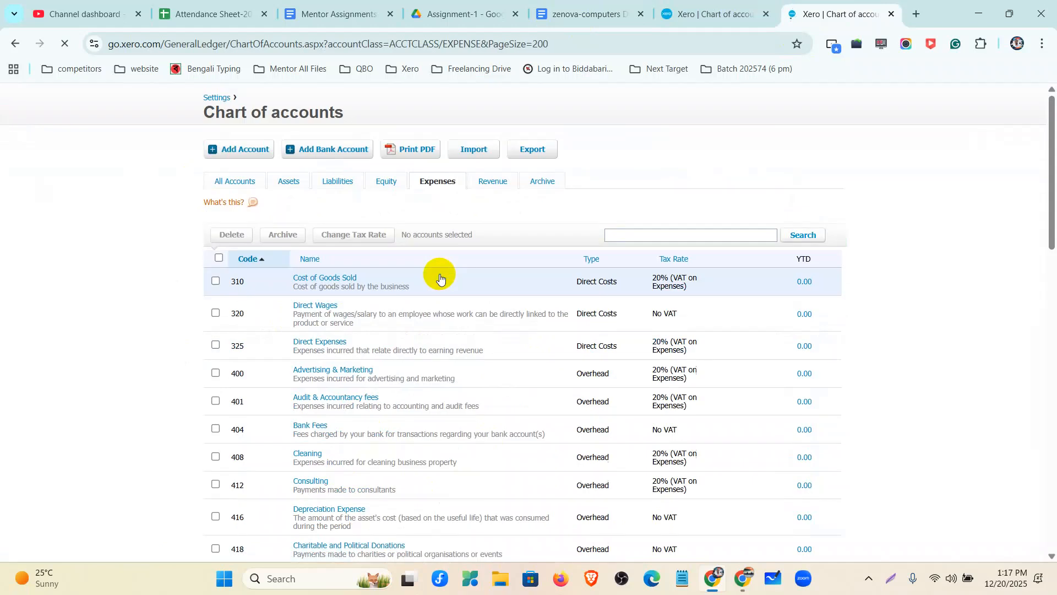
pyautogui.click(639, 283)
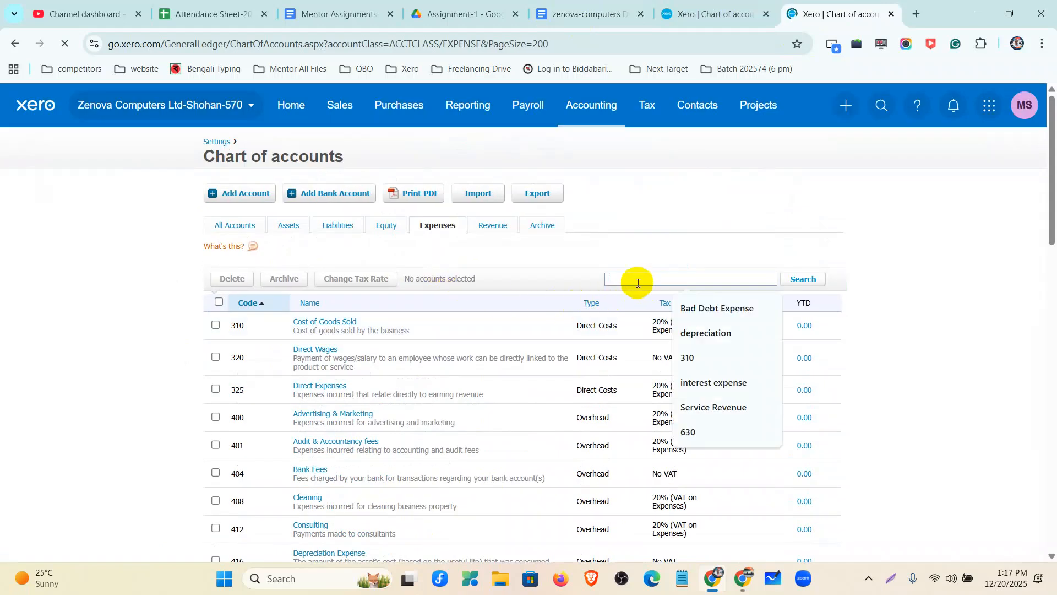
pyautogui.press('Down')
pyautogui.press('Return')
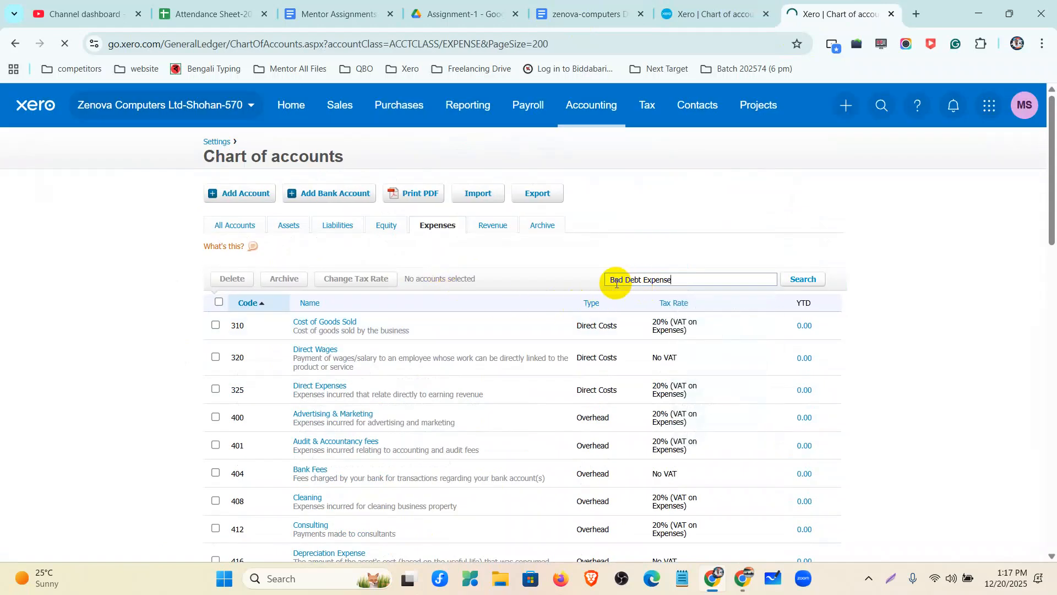
# Copy the search text "Bad Debt Expense" and clear the search to list all expense accounts.
pyautogui.moveTo(687, 281); pyautogui.dragTo(467, 290)
pyautogui.hotkey('ctrl', 'c')
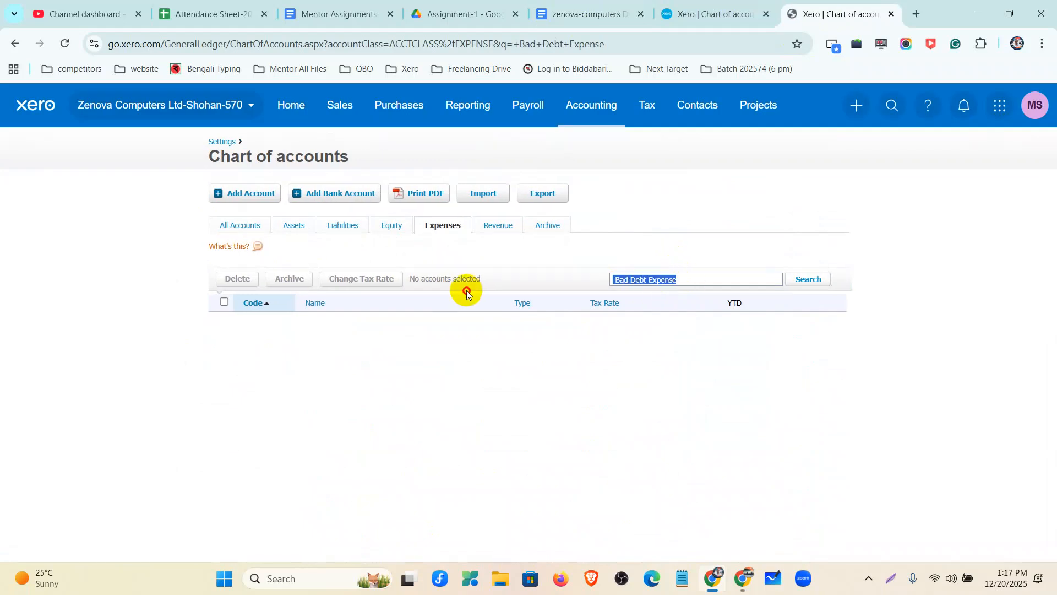
pyautogui.press('BackSpace')
pyautogui.press('Return')
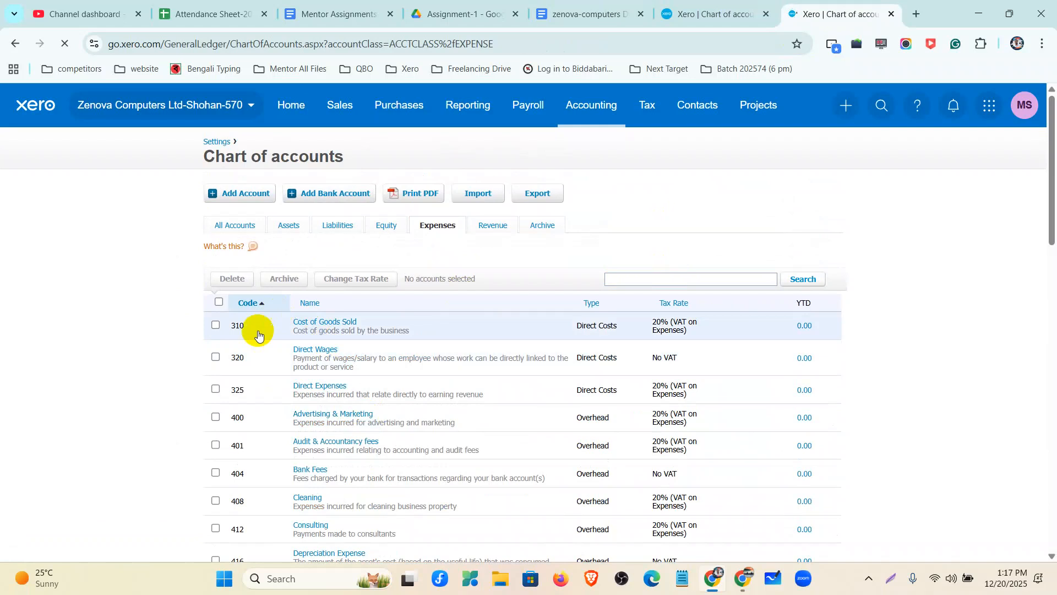
# Start a new account of type Expense with code 311.
pyautogui.click(239, 192)
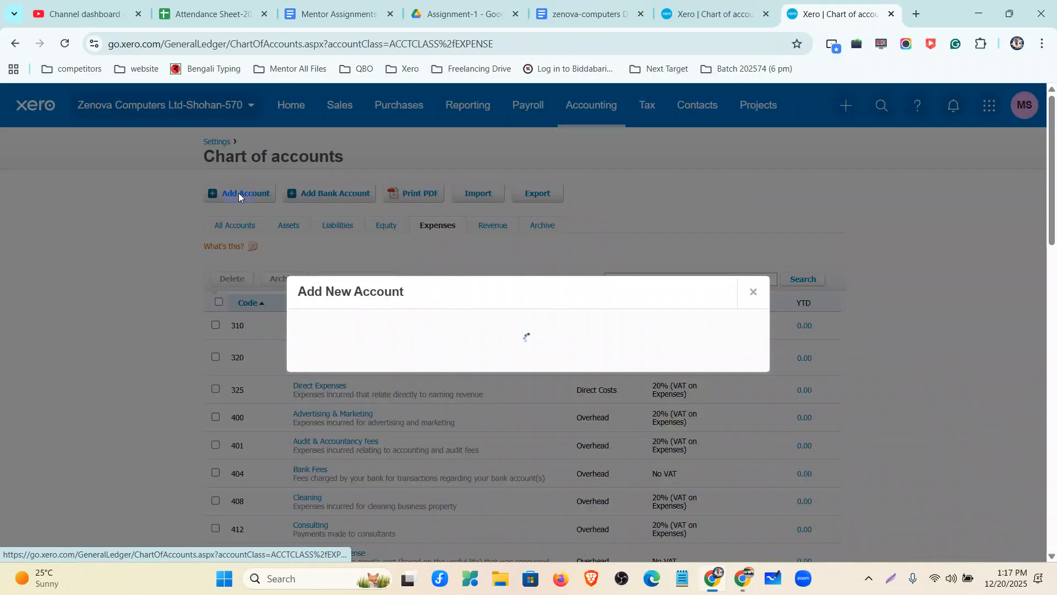
pyautogui.click(397, 208)
pyautogui.scroll(-3, 374, 264)
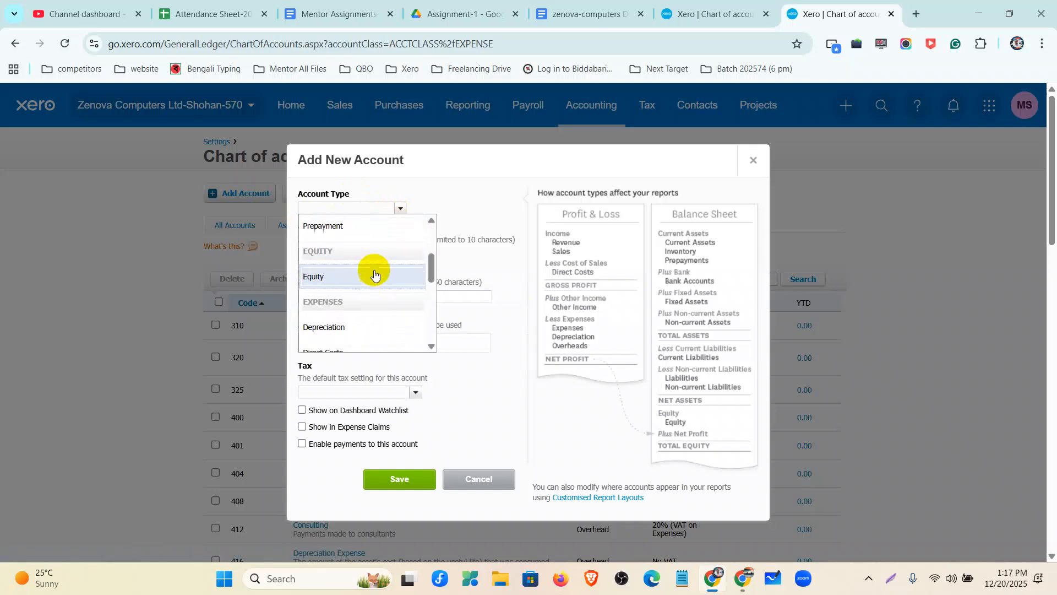
pyautogui.scroll(-2, 372, 269)
pyautogui.click(345, 300)
pyautogui.click(322, 253)
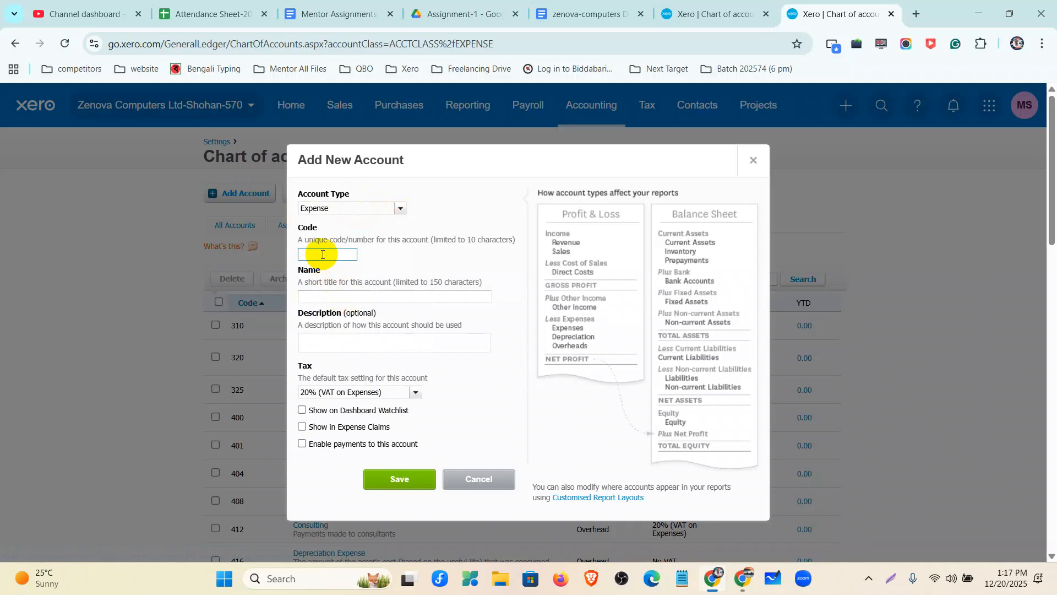
# Enter "Bad Debt Expense" as the account's name and description, set the tax to No VAT and save the account.
pyautogui.click(319, 300)
pyautogui.write('Bad Debt Expense')
pyautogui.click(338, 357)
pyautogui.hotkey('ctrl', 'v')
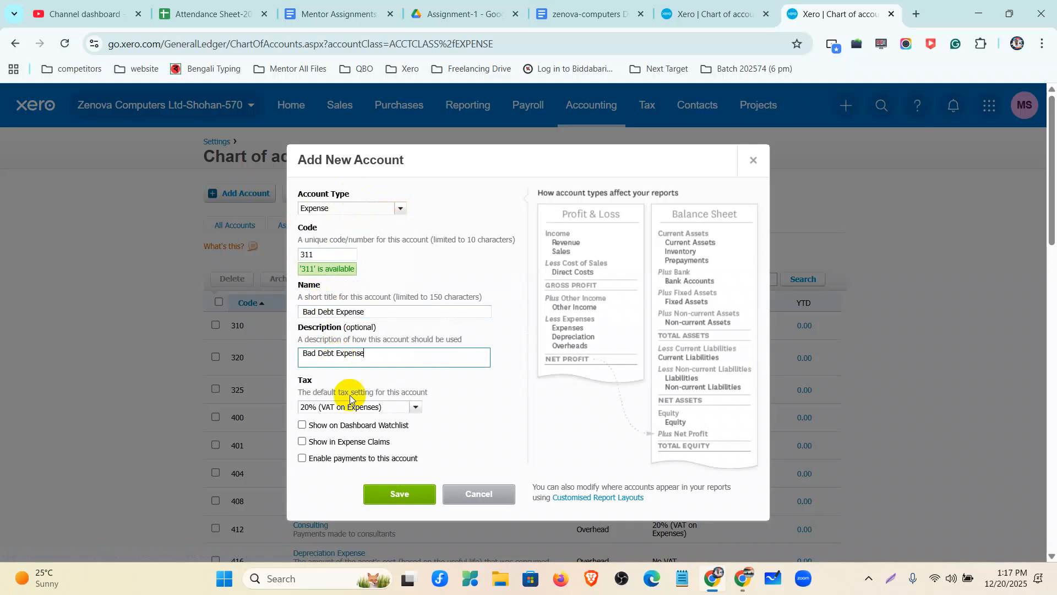
pyautogui.click(419, 407)
pyautogui.scroll(-1, 375, 484)
pyautogui.click(365, 497)
pyautogui.click(397, 493)
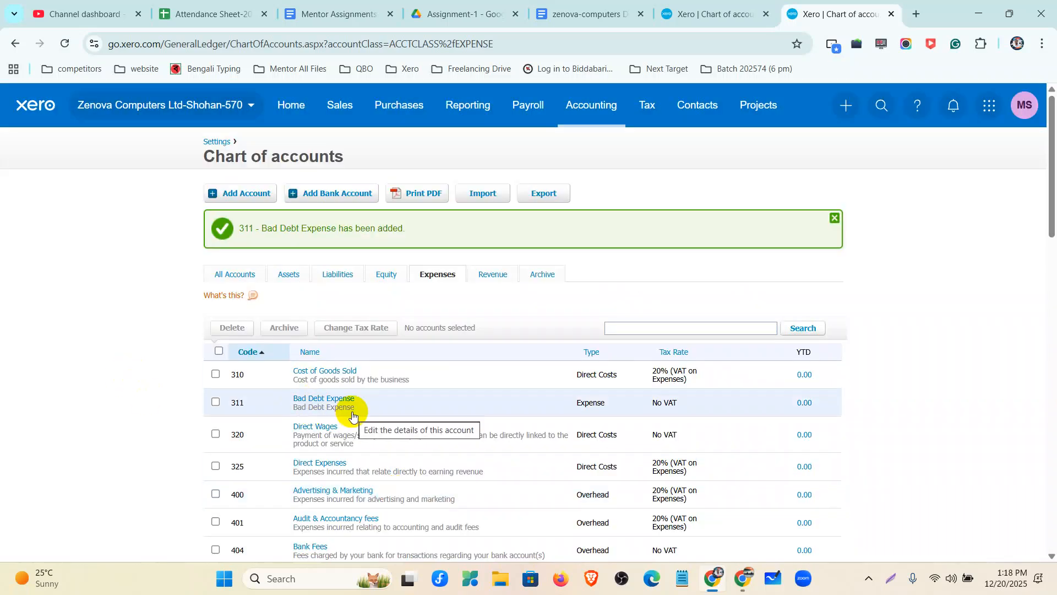
# Copy the name "Rental fees" from the Revenue section of the assignment document.
pyautogui.click(587, 15)
pyautogui.scroll(-1, 347, 349)
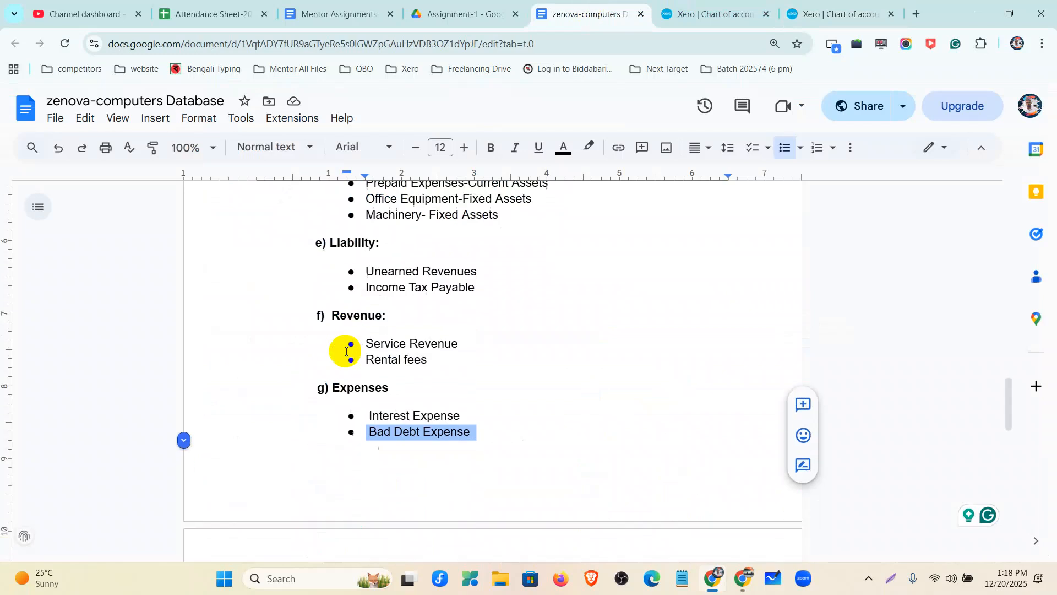
pyautogui.moveTo(431, 330); pyautogui.dragTo(365, 333)
pyautogui.hotkey('ctrl', 'c')
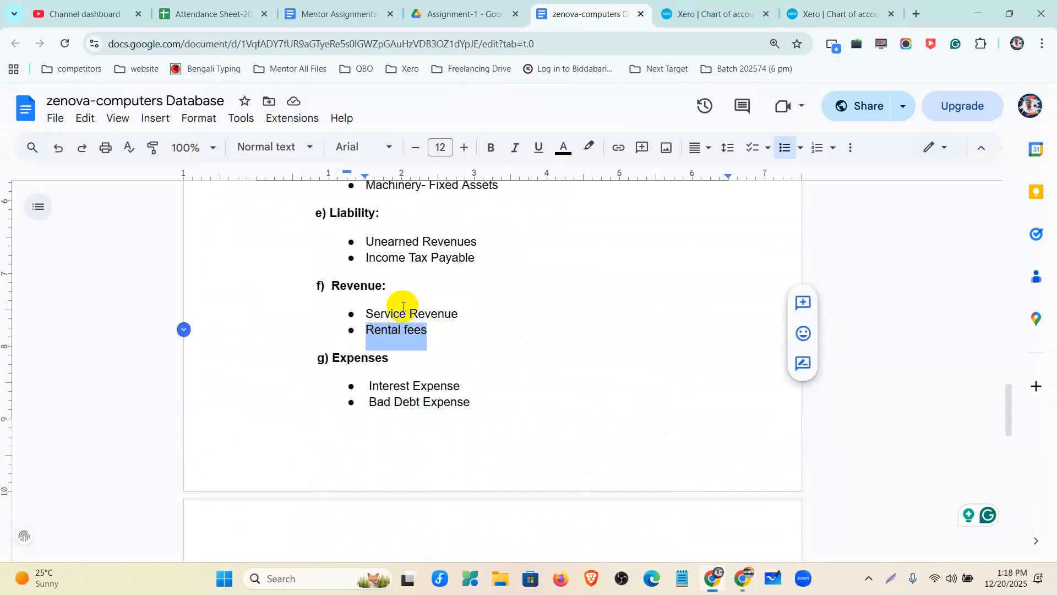
# List the revenue accounts in the Xero chart and start a new Other Income account with code 201.
pyautogui.click(801, 14)
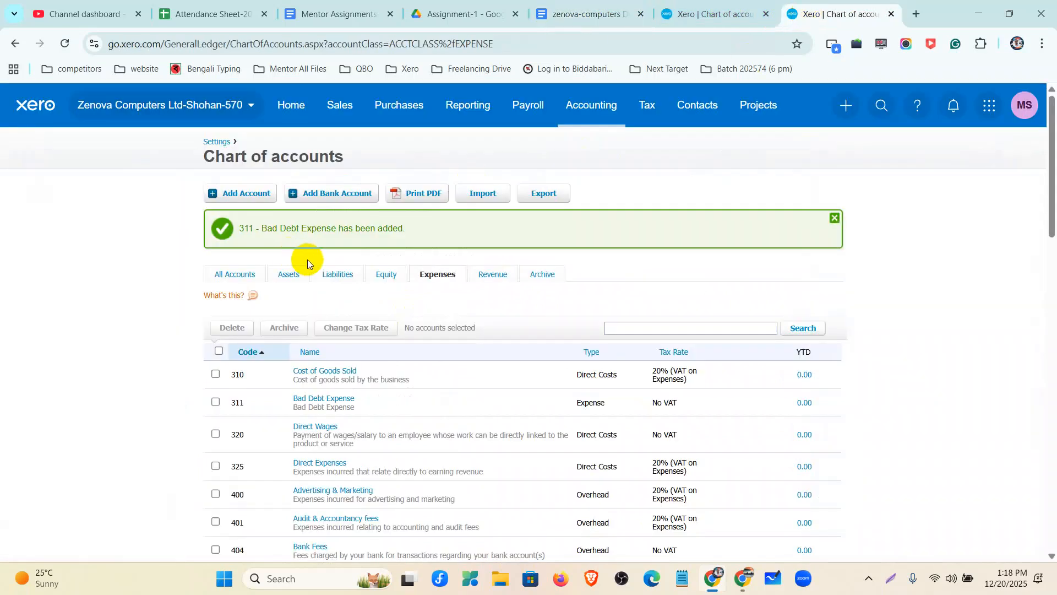
pyautogui.click(483, 277)
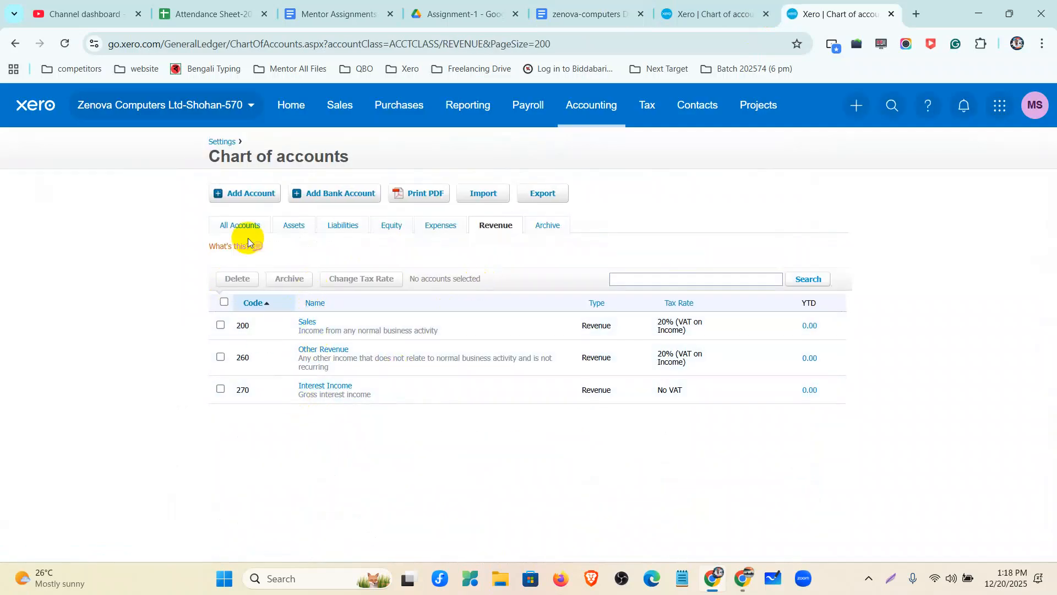
pyautogui.click(246, 195)
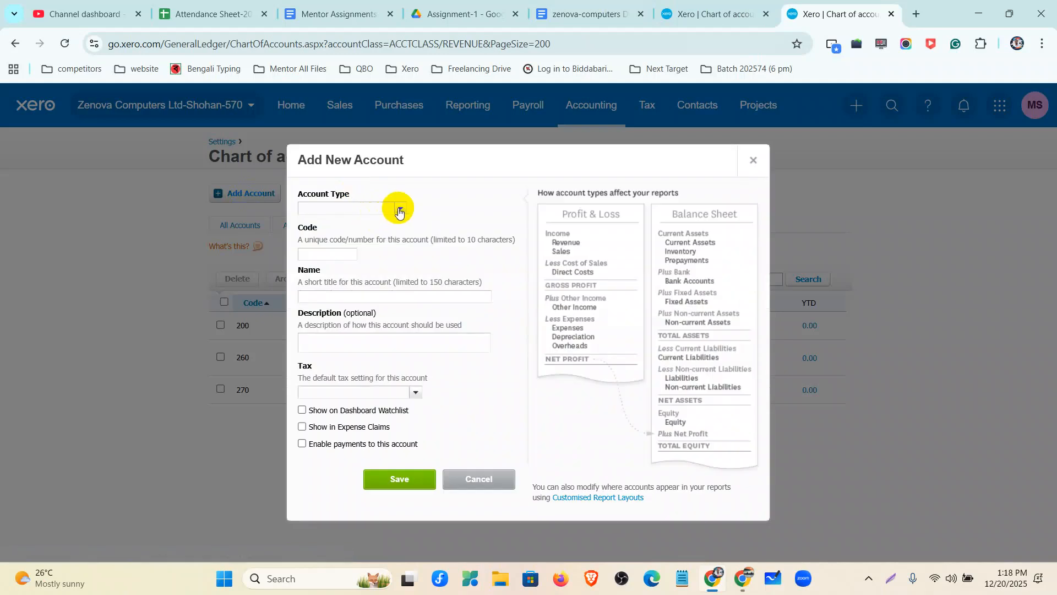
pyautogui.click(396, 208)
pyautogui.scroll(-5, 369, 287)
pyautogui.scroll(-3, 369, 292)
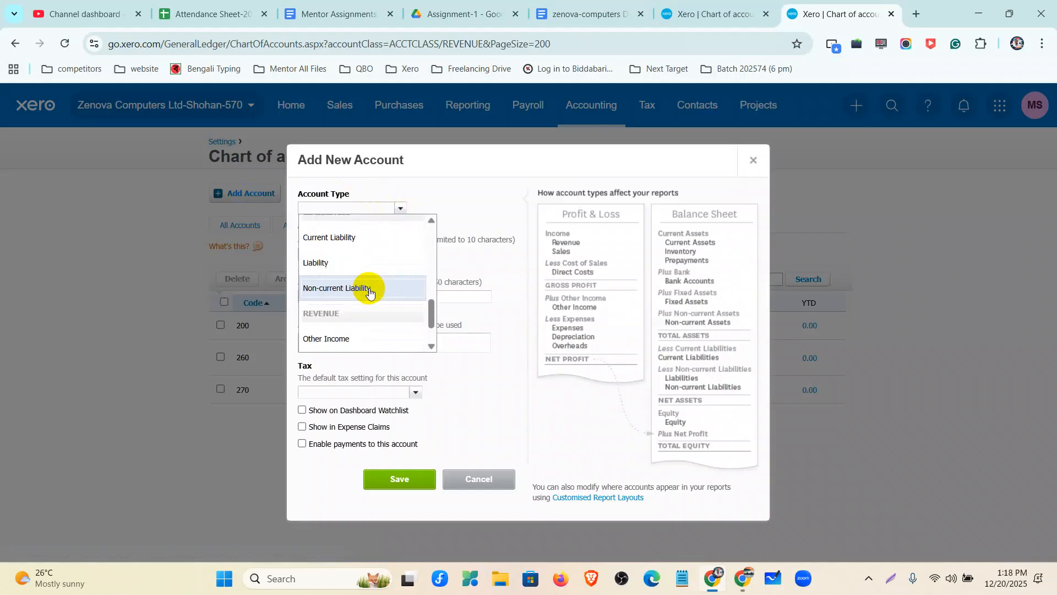
pyautogui.scroll(-2, 369, 293)
pyautogui.click(369, 292)
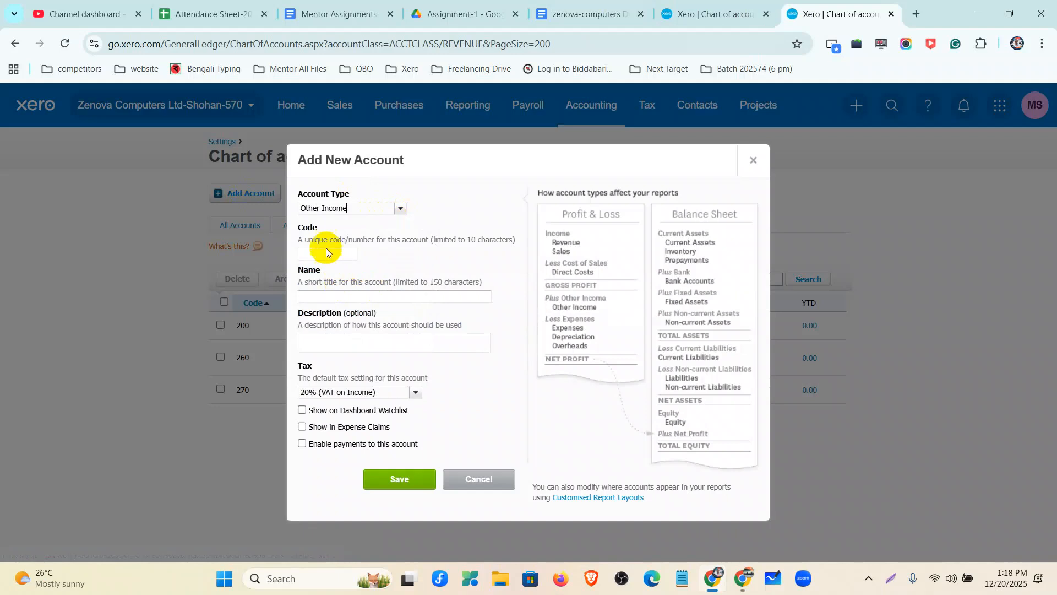
pyautogui.click(326, 252)
# Enter "Rental fees" as the account's name and description, set the tax to No VAT and save the account.
pyautogui.click(330, 298)
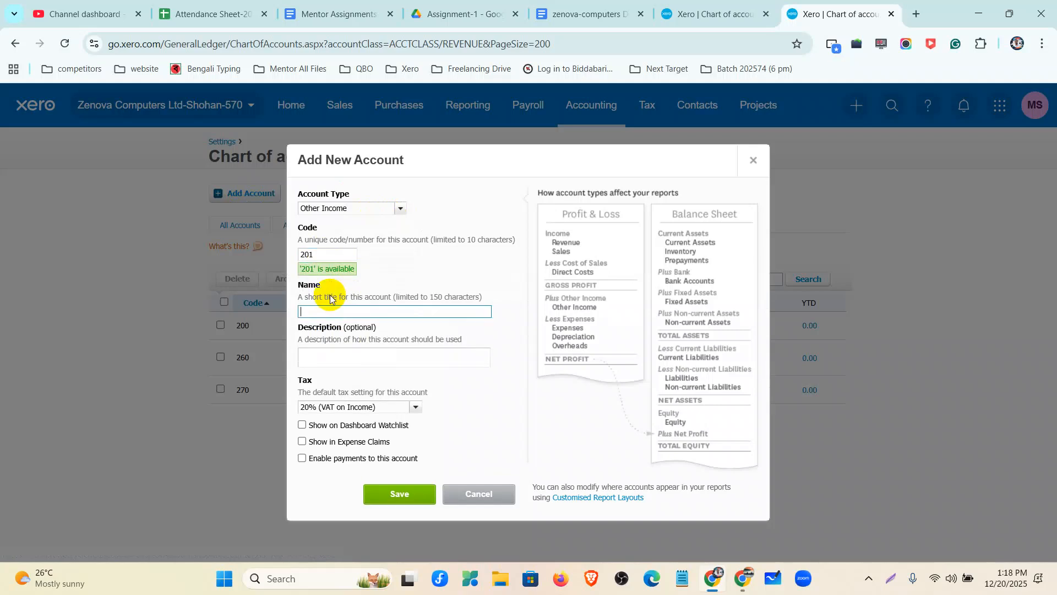
pyautogui.hotkey('ctrl', 'v')
pyautogui.click(359, 351)
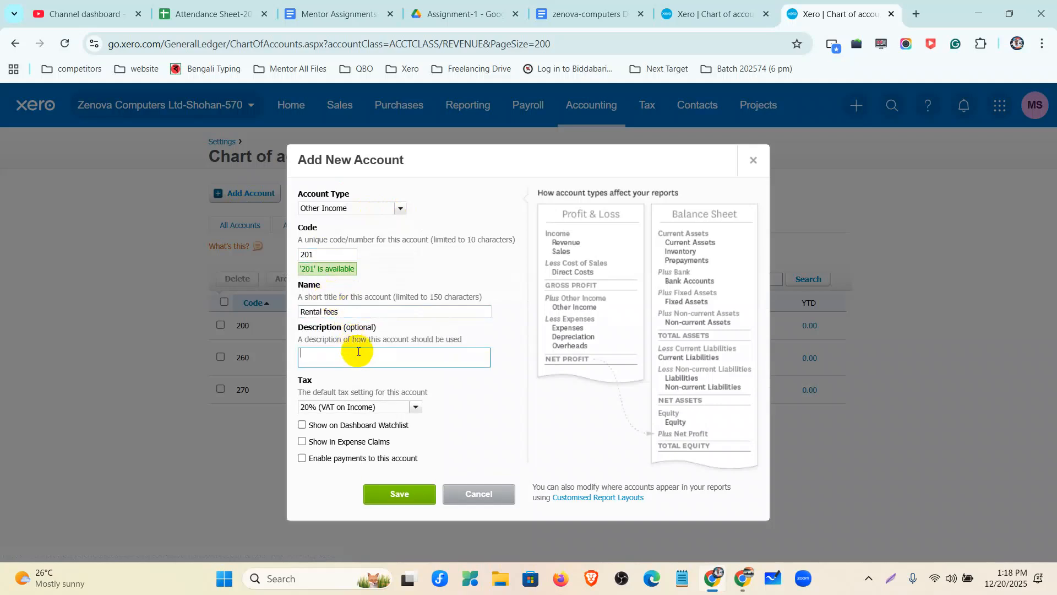
pyautogui.hotkey('ctrl', 'v')
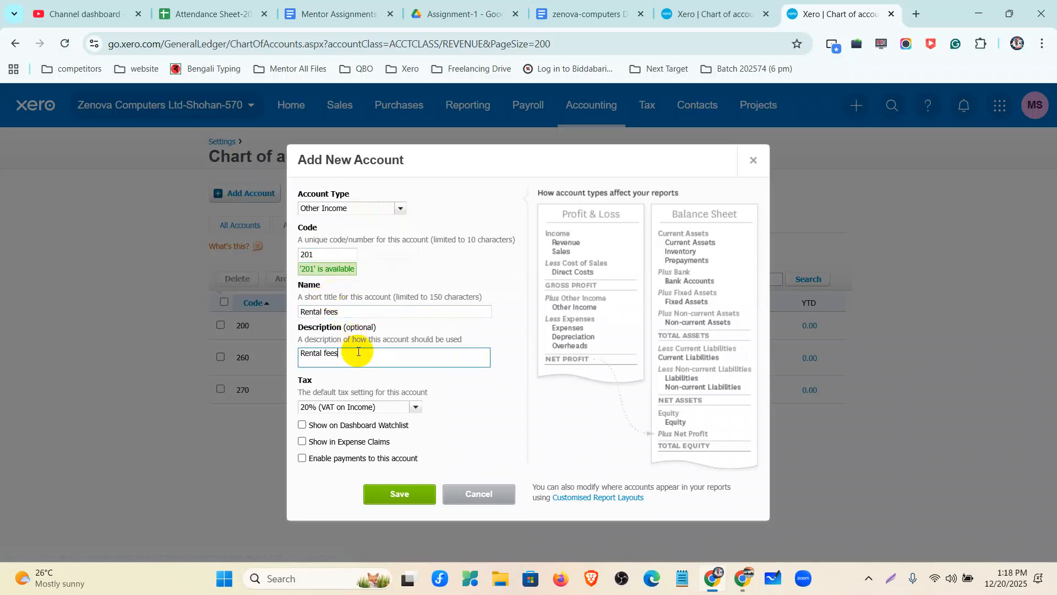
pyautogui.click(416, 407)
pyautogui.click(355, 479)
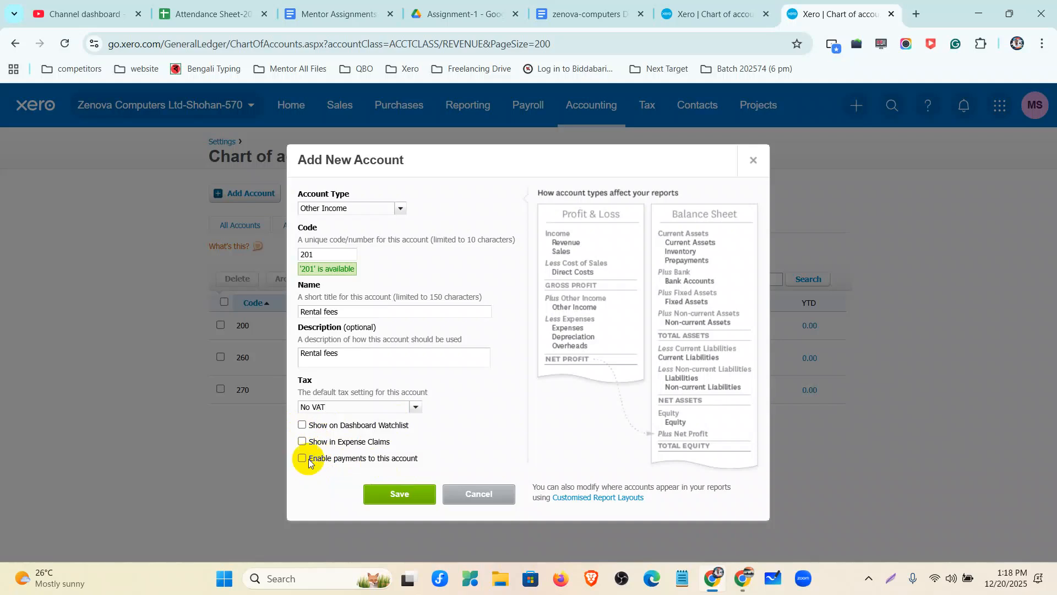
pyautogui.click(413, 492)
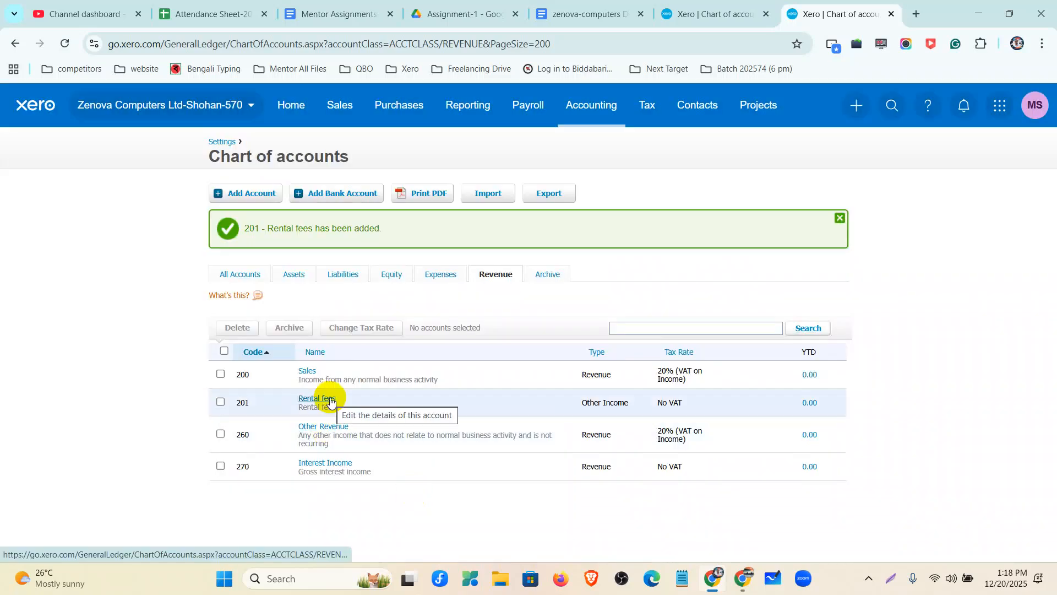
# List all accounts in the chart, generate its PDF version and review the accounts in the PDF and the list.
pyautogui.click(236, 277)
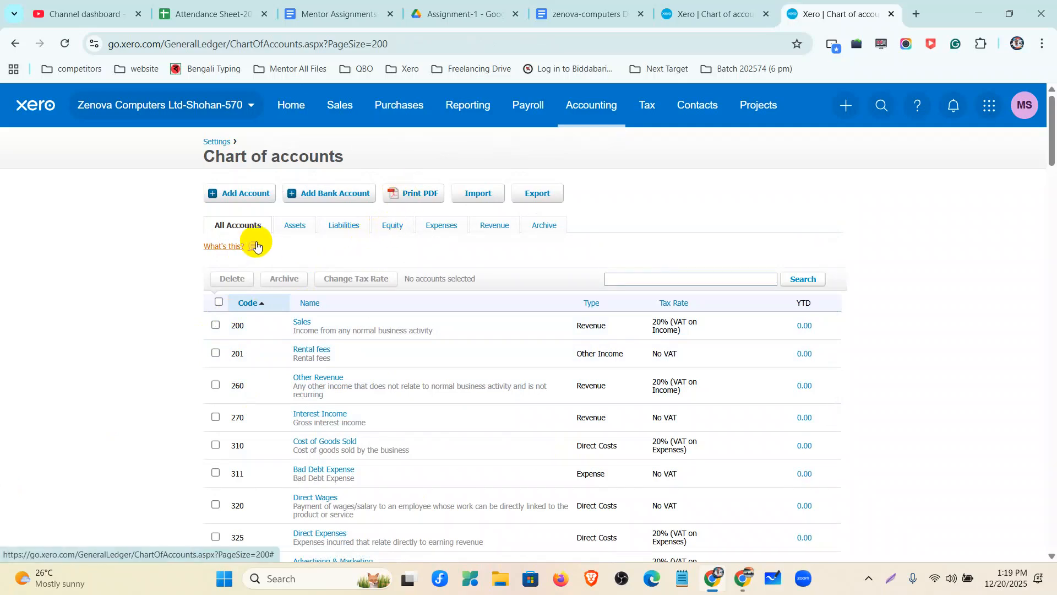
pyautogui.click(430, 196)
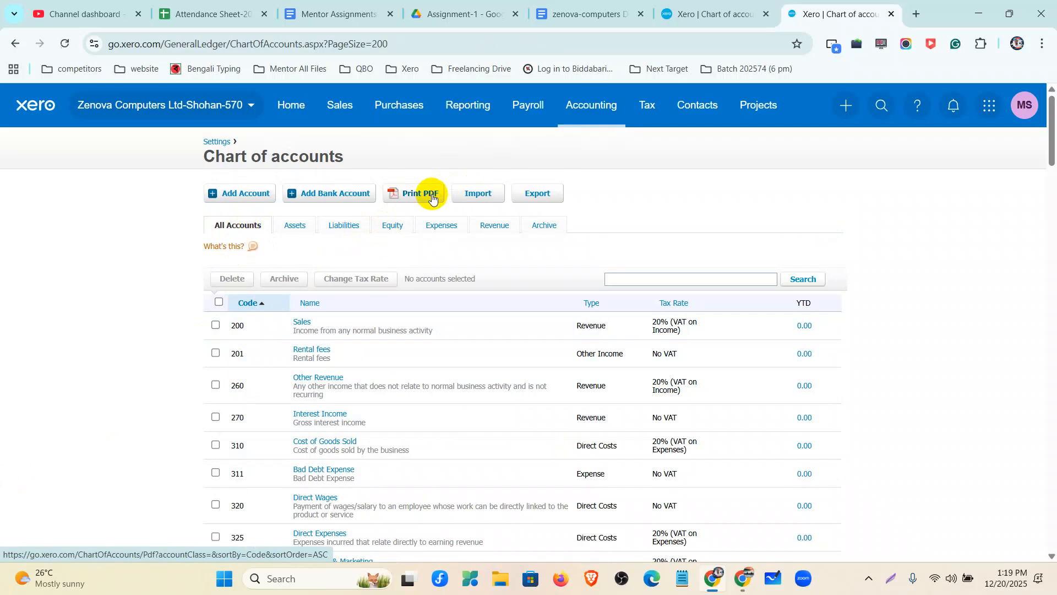
pyautogui.click(841, 87)
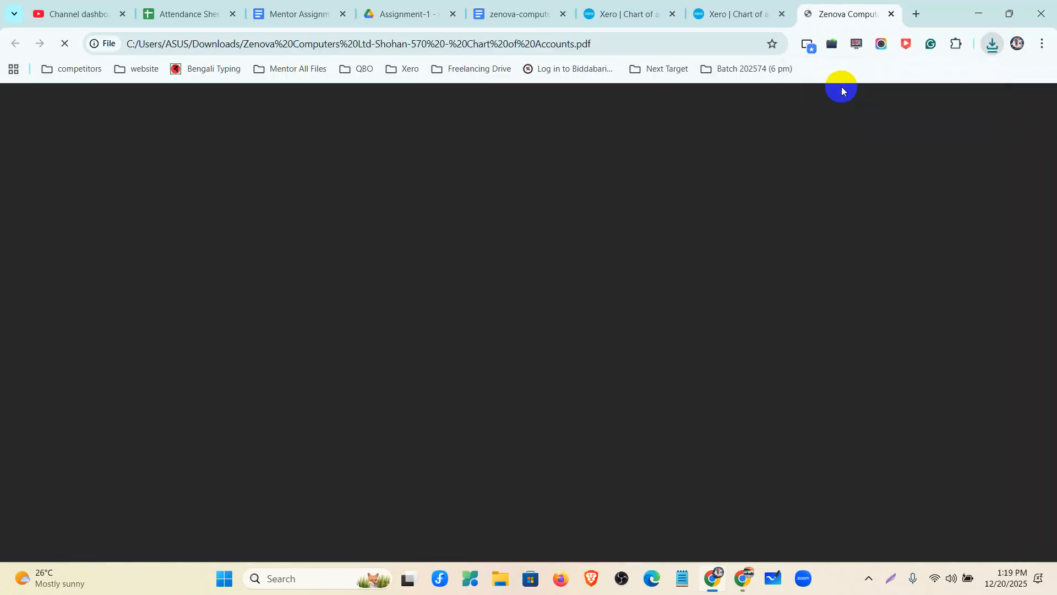
pyautogui.scroll(-20, 548, 287)
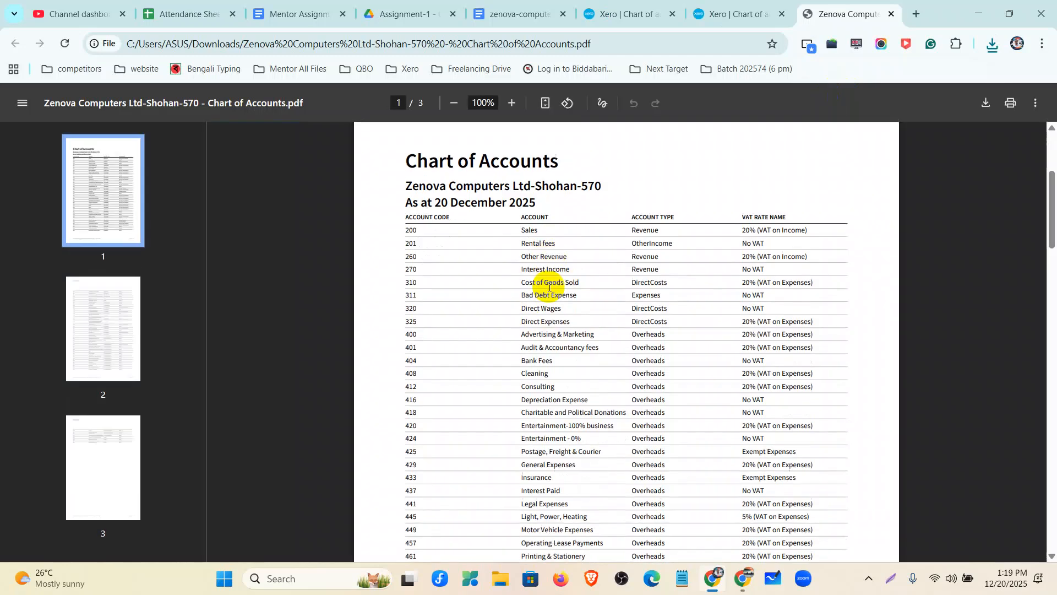
pyautogui.scroll(-6, 549, 287)
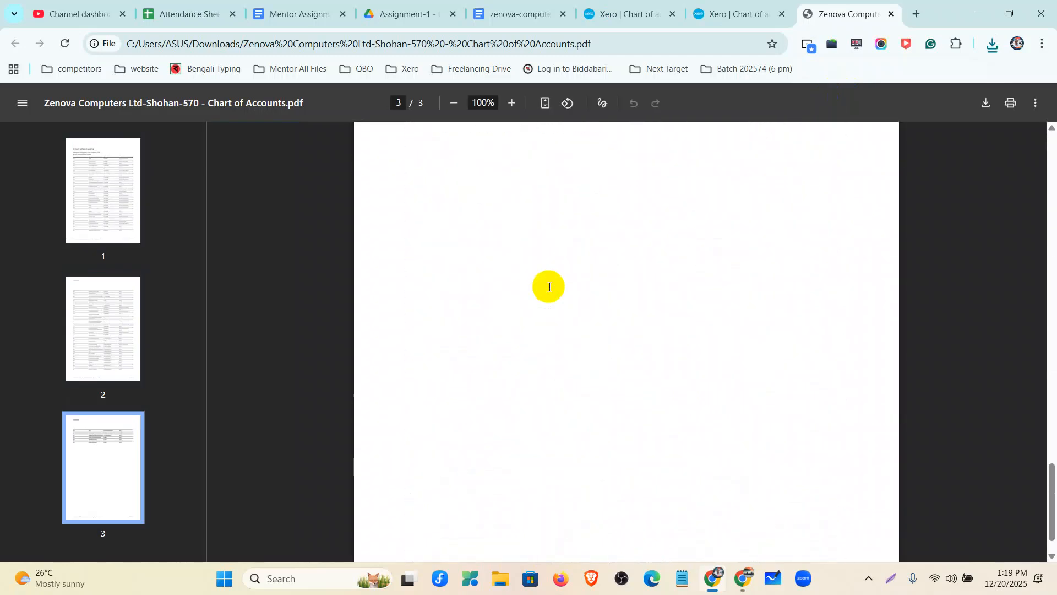
pyautogui.scroll(20, 549, 287)
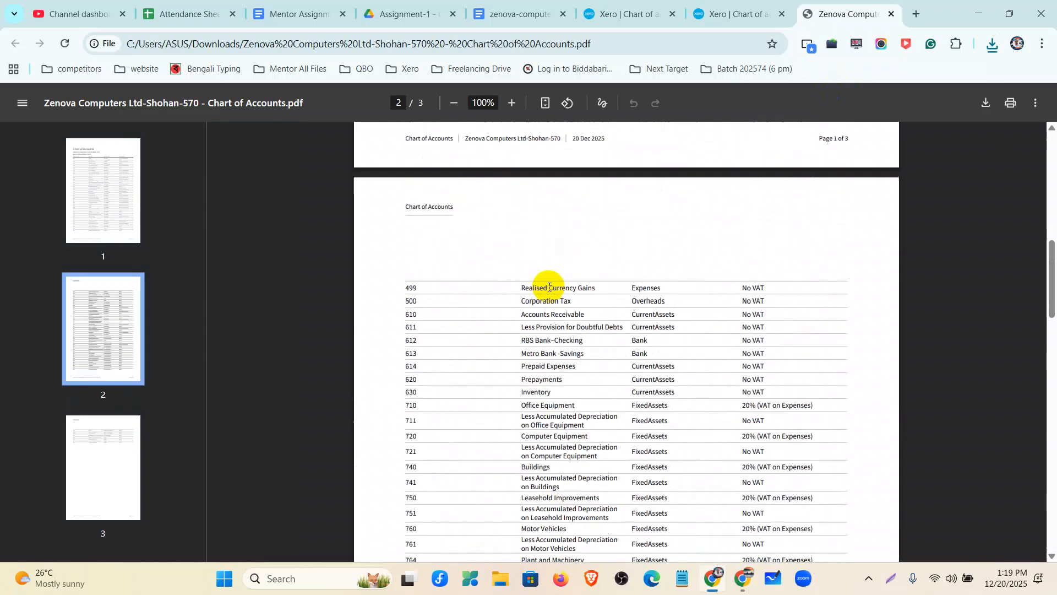
pyautogui.click(892, 14)
pyautogui.click(628, 220)
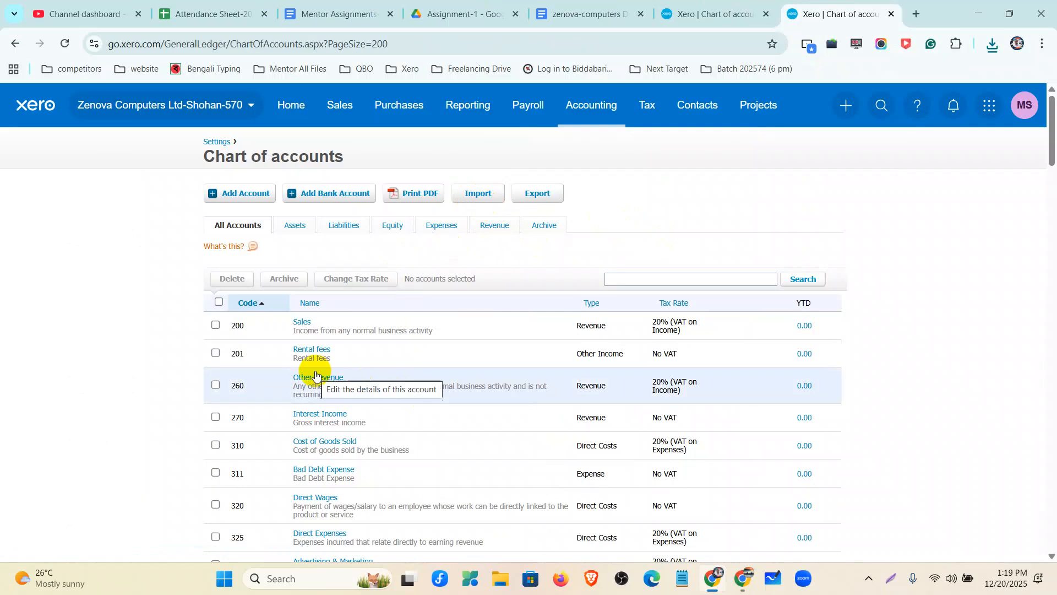
pyautogui.scroll(-15, 235, 416)
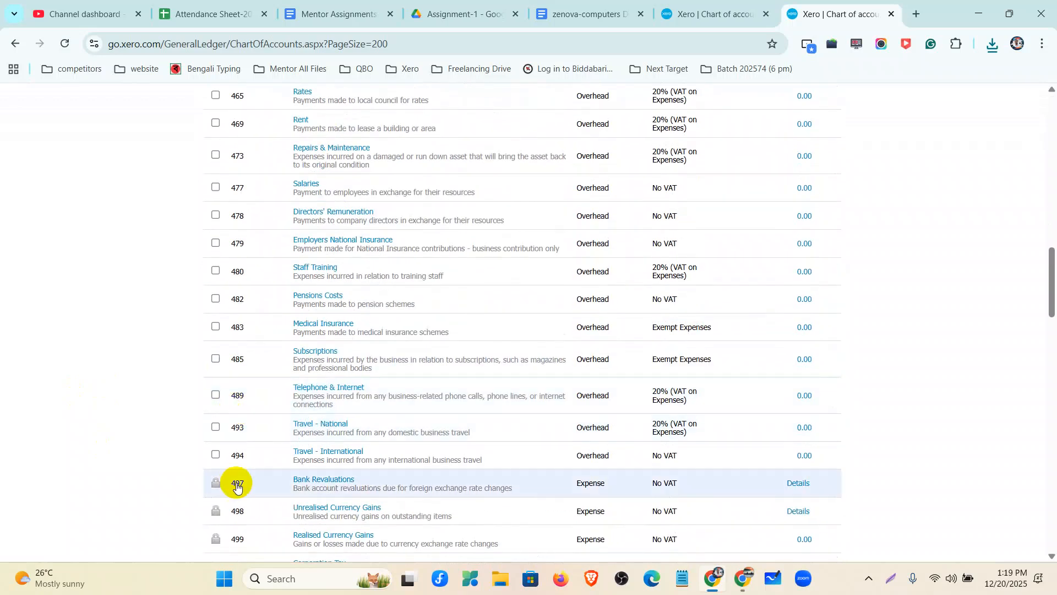
pyautogui.scroll(15, 220, 485)
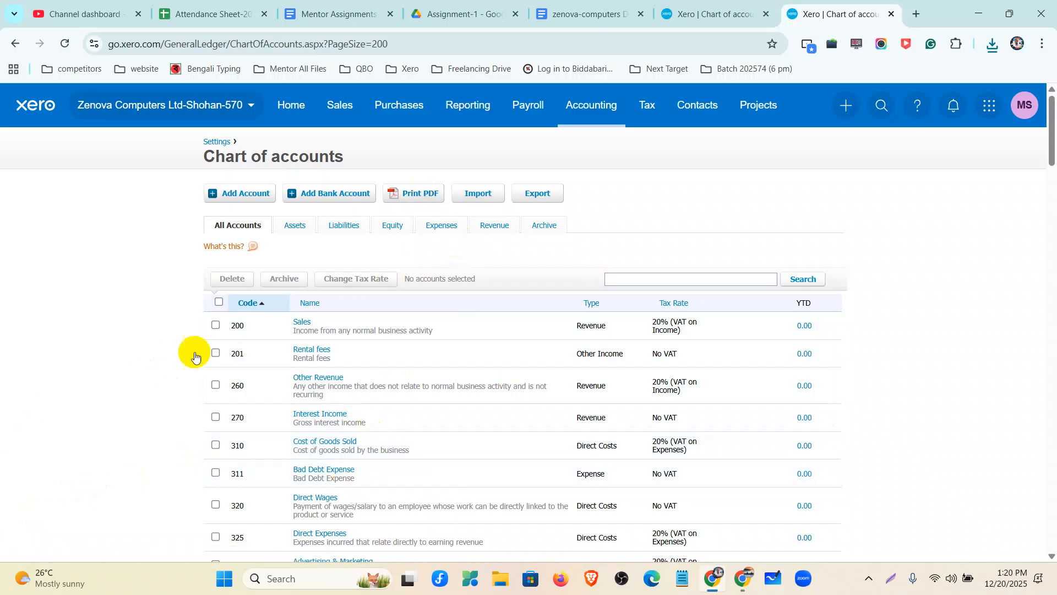
# Open the chart of accounts import page and download the example CSV file for a VAT registered company.
pyautogui.click(472, 195)
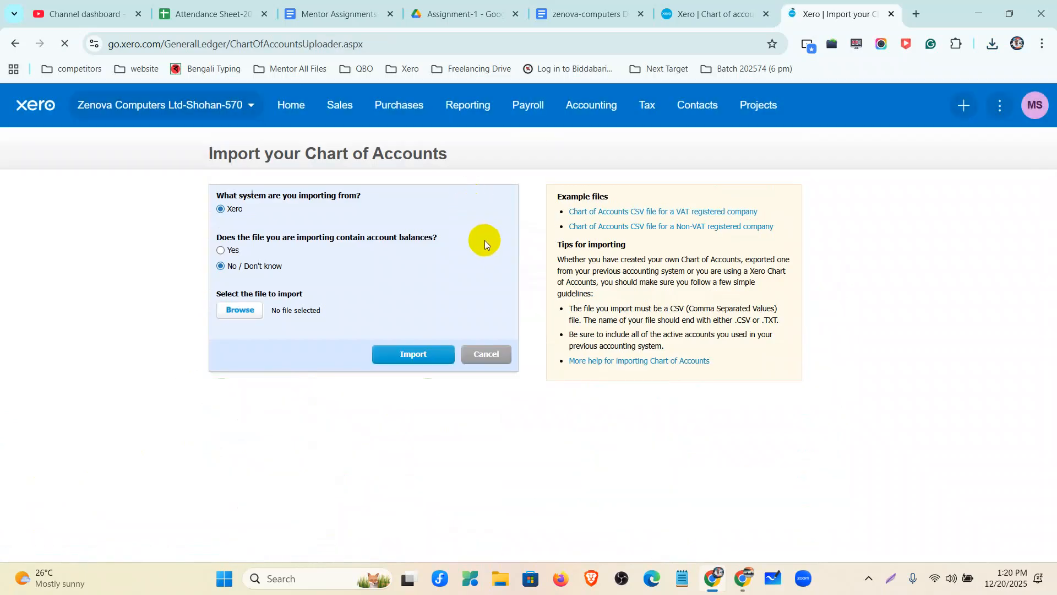
pyautogui.hotkey('ctrl', '+')
pyautogui.hotkey('ctrl', '+')
pyautogui.hotkey('ctrl', '+')
pyautogui.hotkey('ctrl', '+')
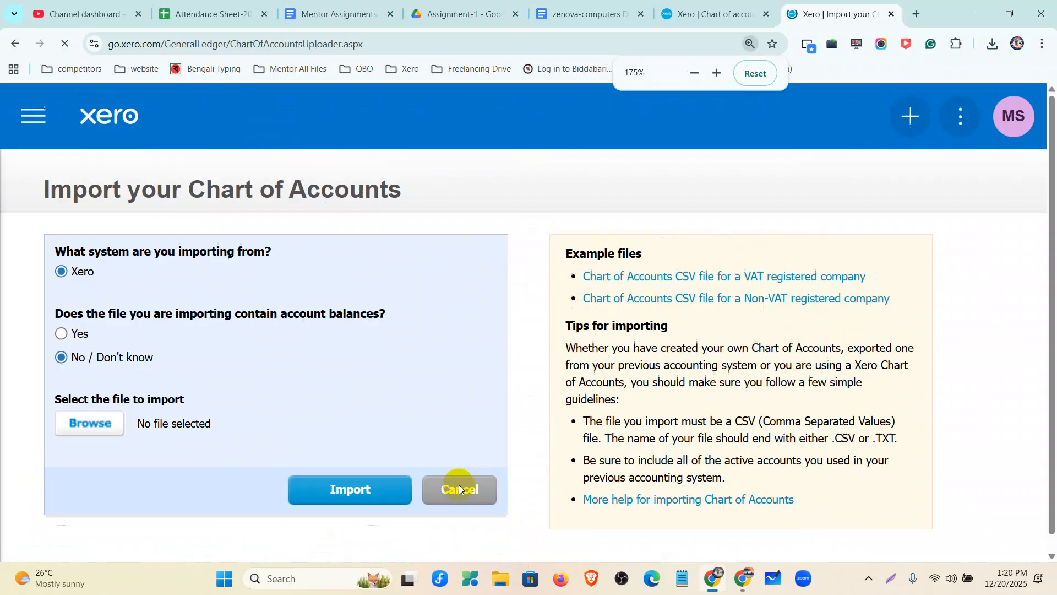
pyautogui.hotkey('ctrl', '-')
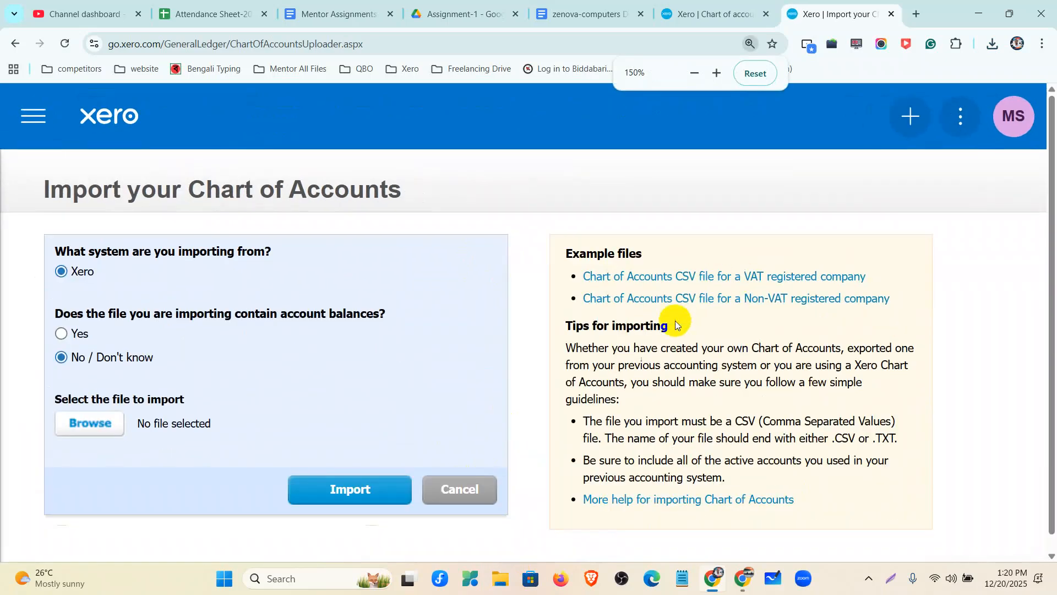
pyautogui.scroll(-1, 676, 324)
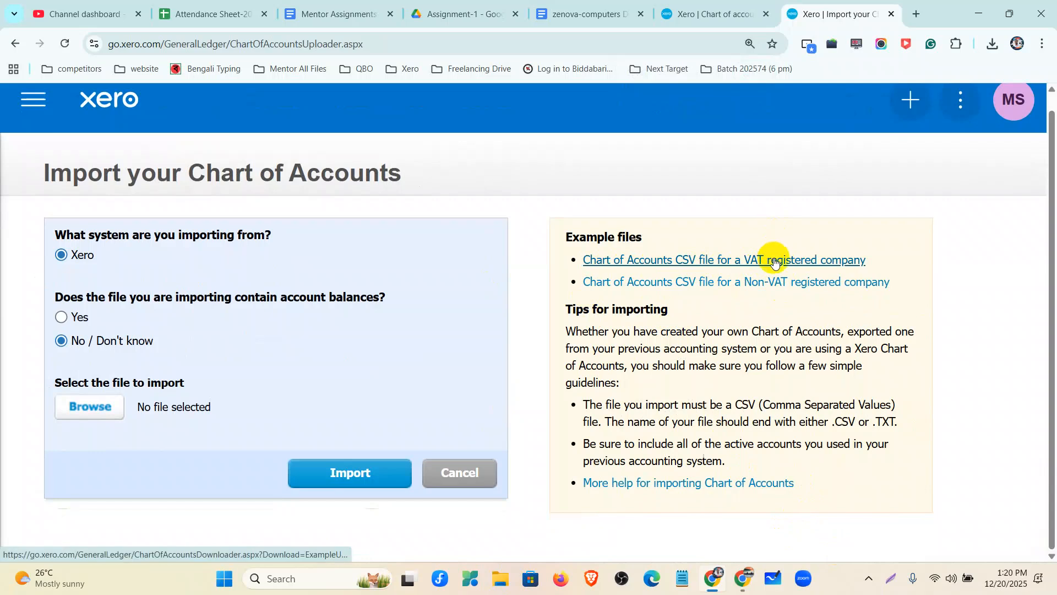
pyautogui.click(775, 261)
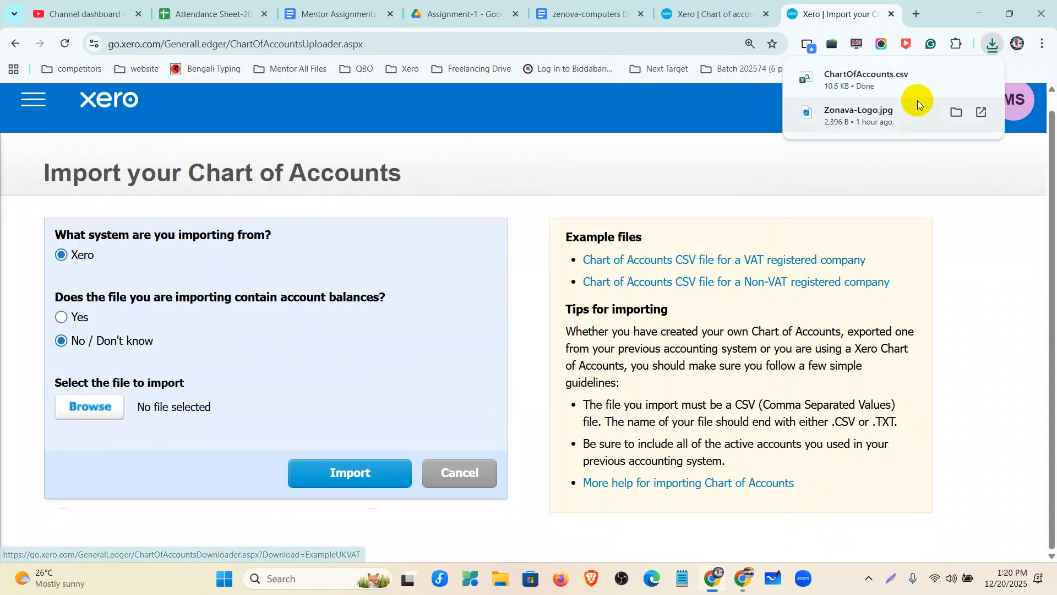
# Read the tips for importing a chart of accounts, including the file format and active account guidelines.
pyautogui.moveTo(565, 331); pyautogui.dragTo(883, 387)
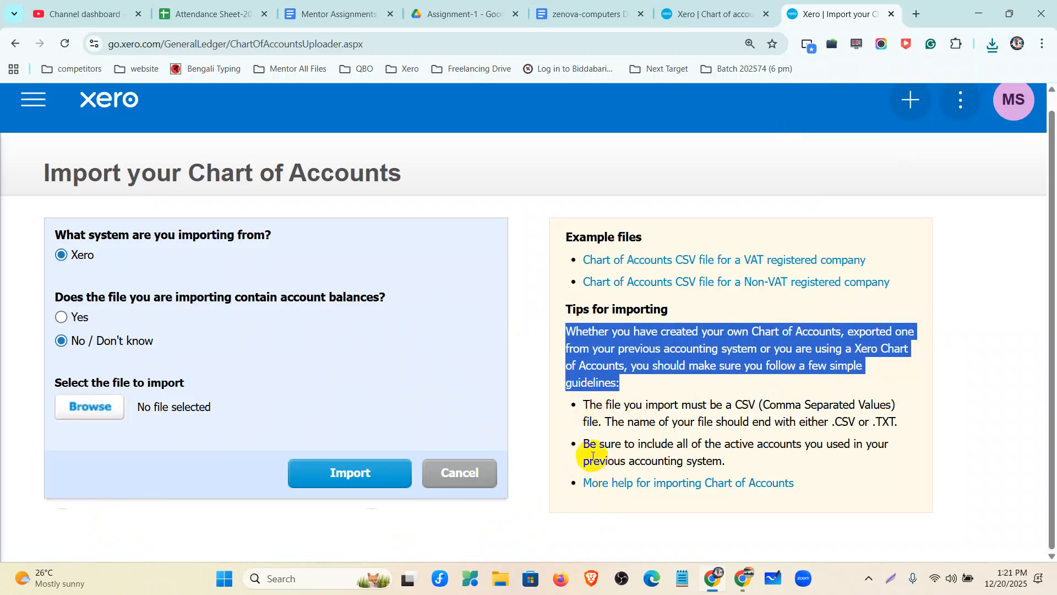
pyautogui.moveTo(578, 405); pyautogui.dragTo(756, 408)
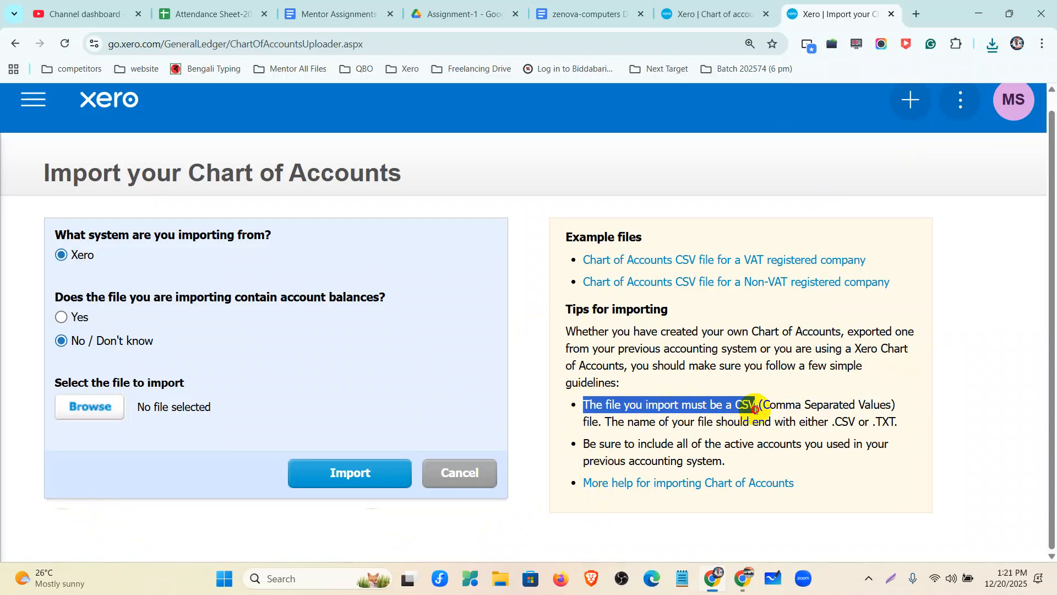
pyautogui.moveTo(755, 409); pyautogui.dragTo(899, 420)
pyautogui.moveTo(585, 445); pyautogui.dragTo(867, 465)
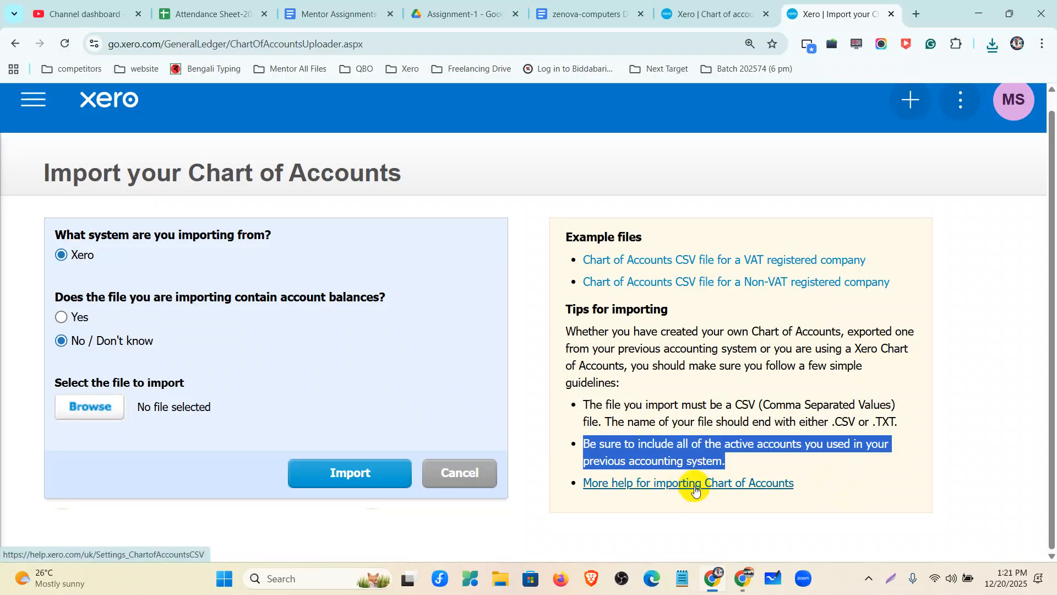
pyautogui.click(836, 469)
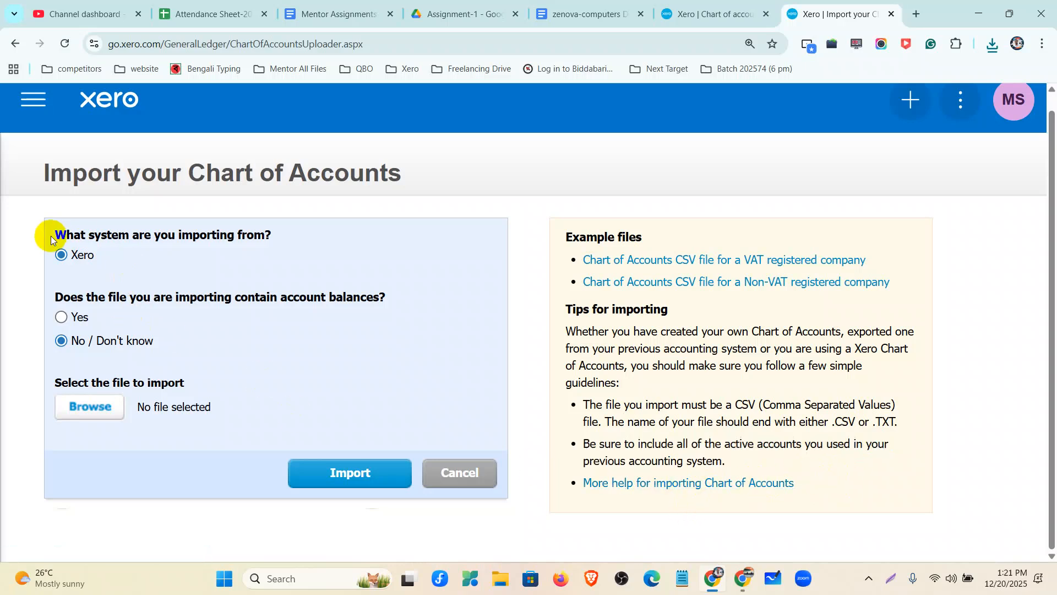
# Open the downloaded ChartOfAccounts.csv in Excel and look over its account rows below the header.
pyautogui.click(989, 47)
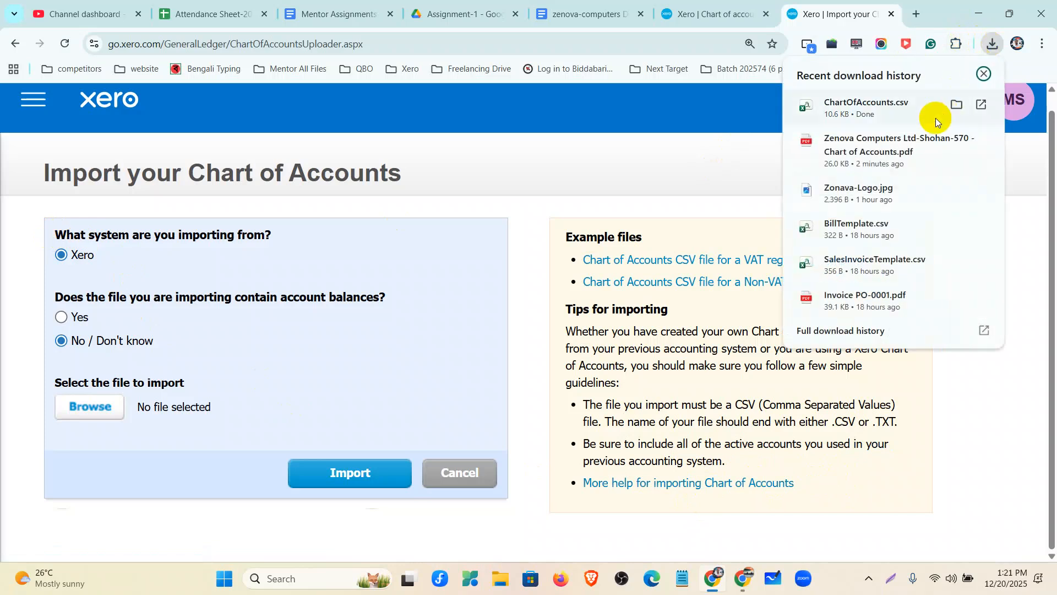
pyautogui.click(865, 108)
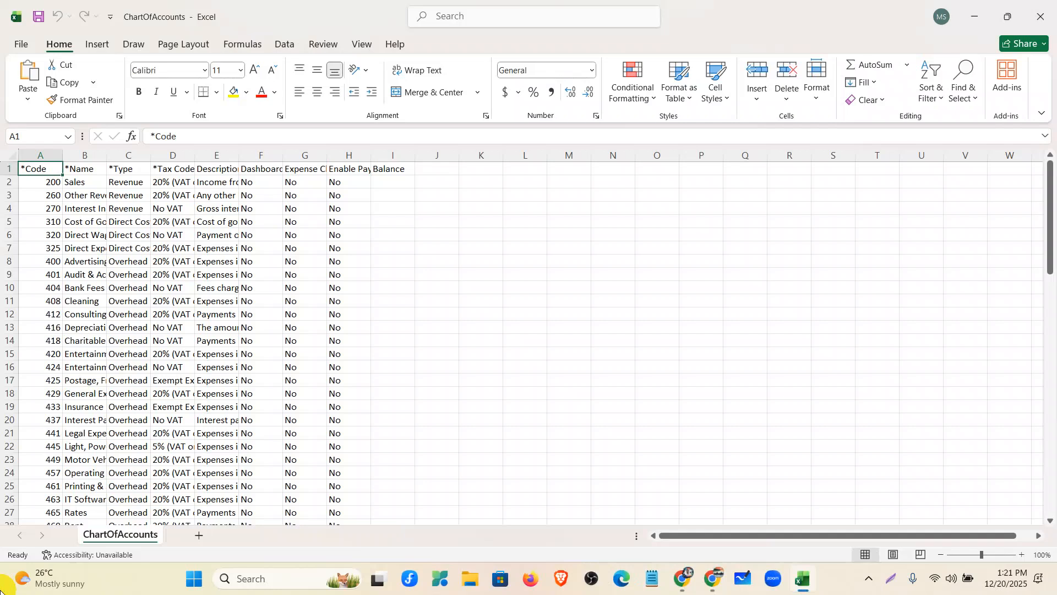
pyautogui.moveTo(1, 181); pyautogui.dragTo(44, 471)
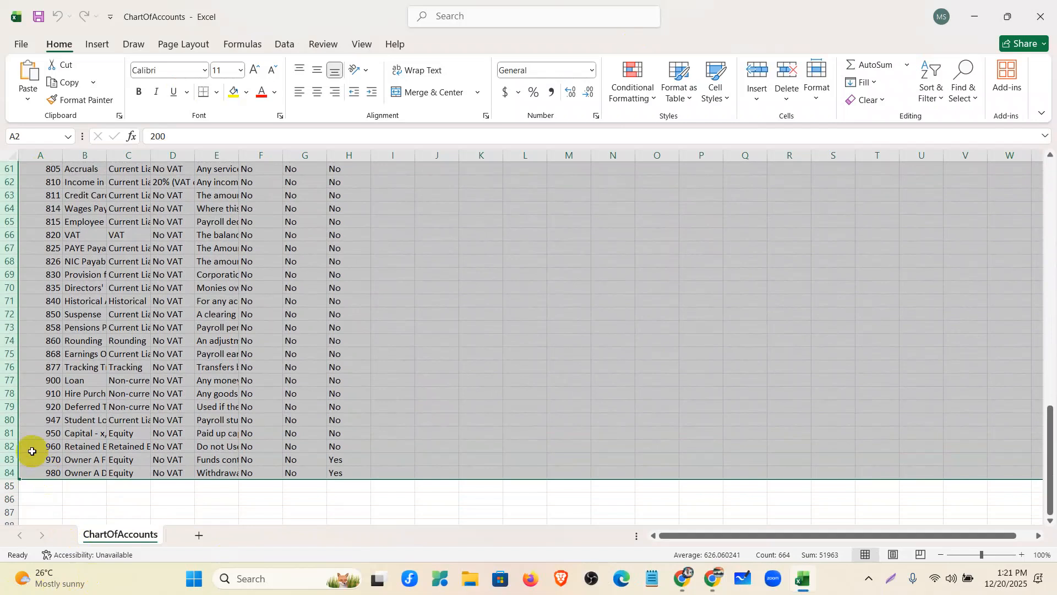
pyautogui.scroll(20, 406, 347)
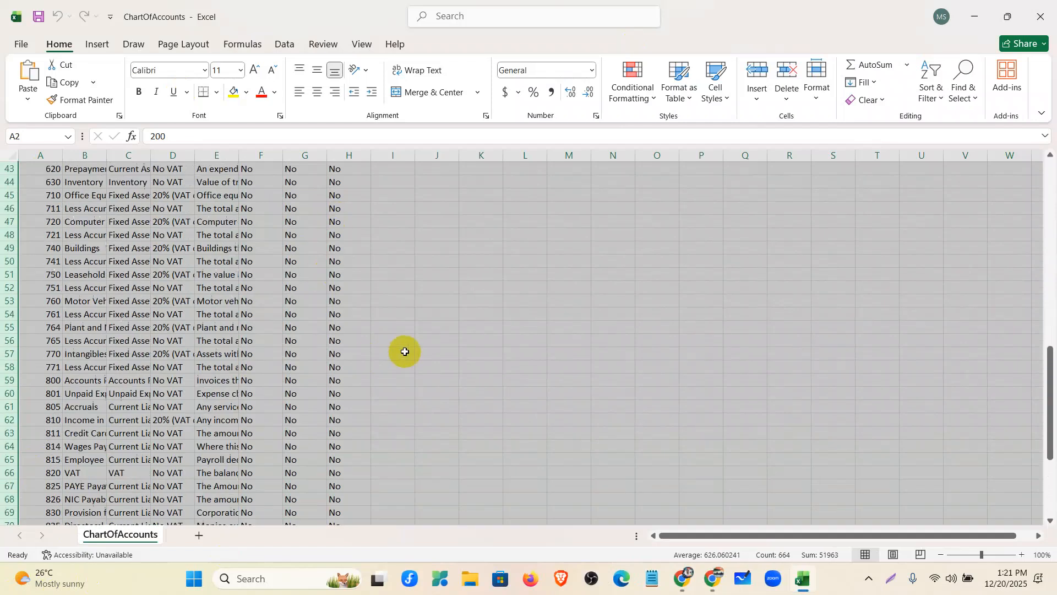
pyautogui.scroll(1, 409, 342)
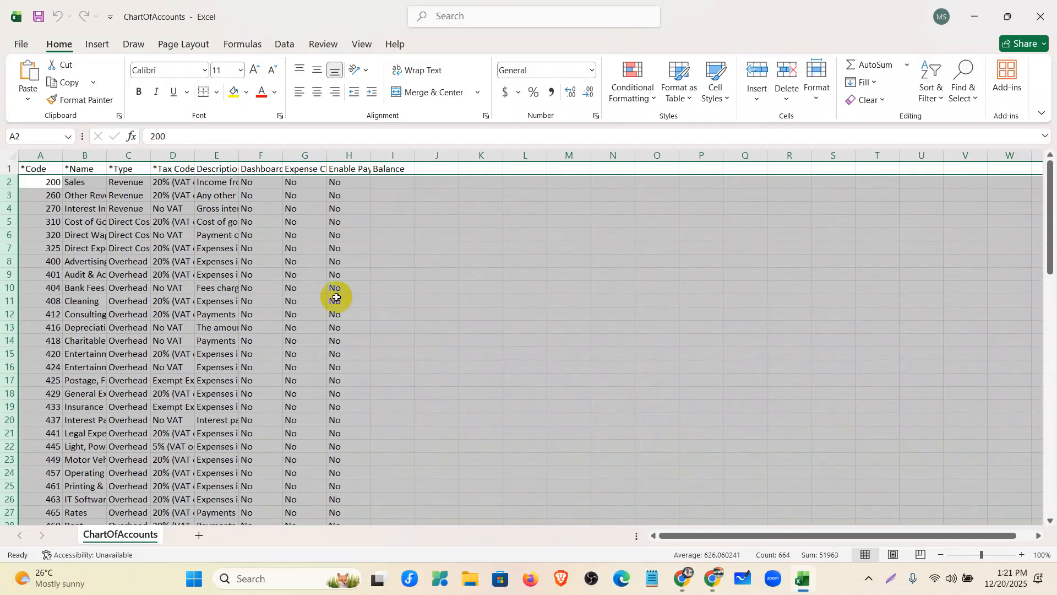
pyautogui.click(474, 223)
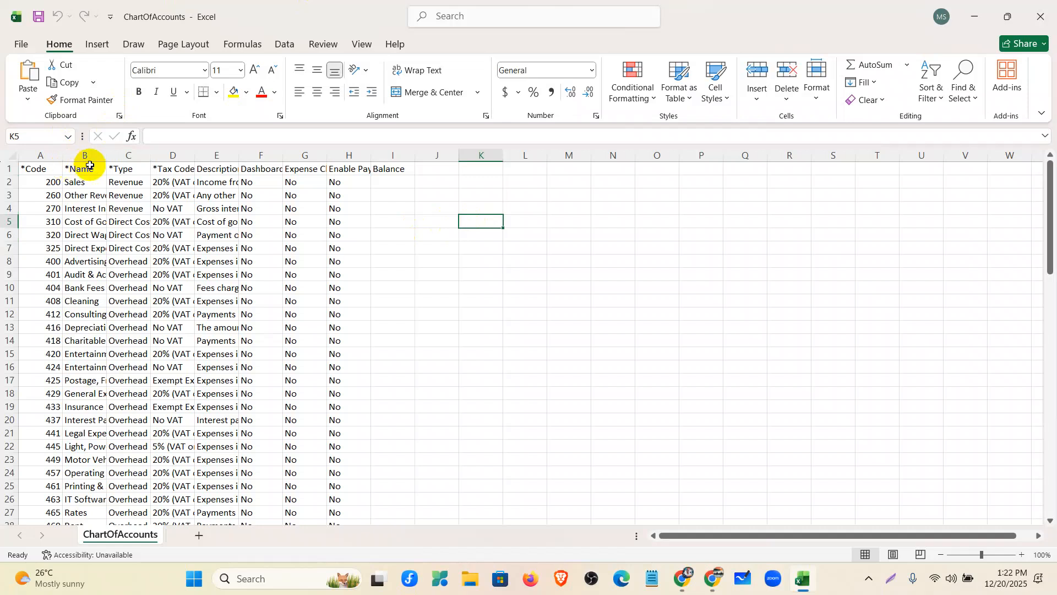
# Widen the Name, Type and Tax Code columns so their full contents can be read.
pyautogui.doubleClick(106, 155)
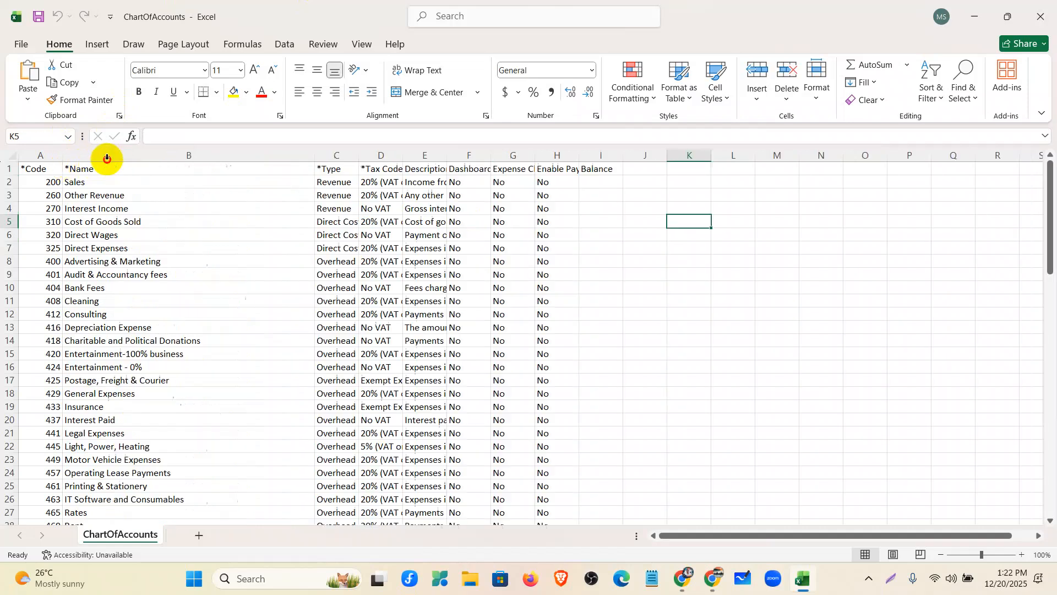
pyautogui.doubleClick(358, 155)
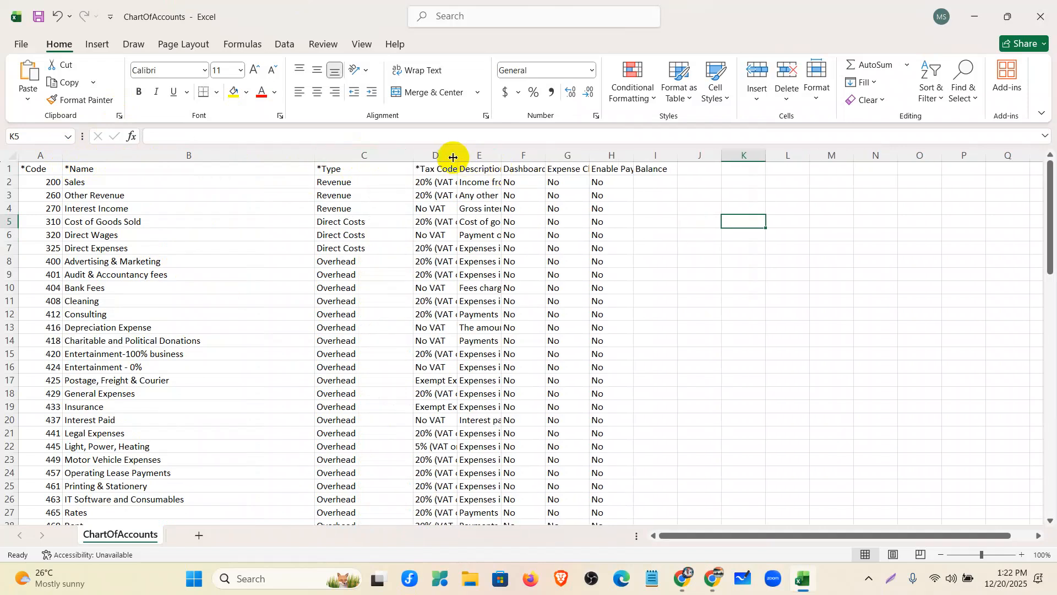
pyautogui.moveTo(453, 156); pyautogui.dragTo(552, 157)
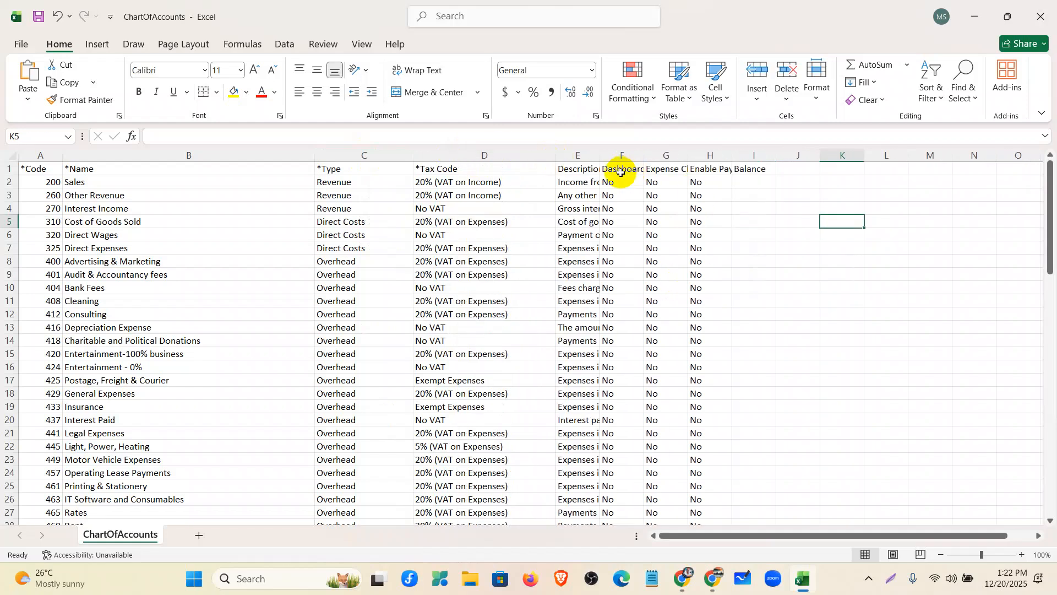
# Try fitting the Description column to its text, check the sheet and undo the width change.
pyautogui.click(603, 152)
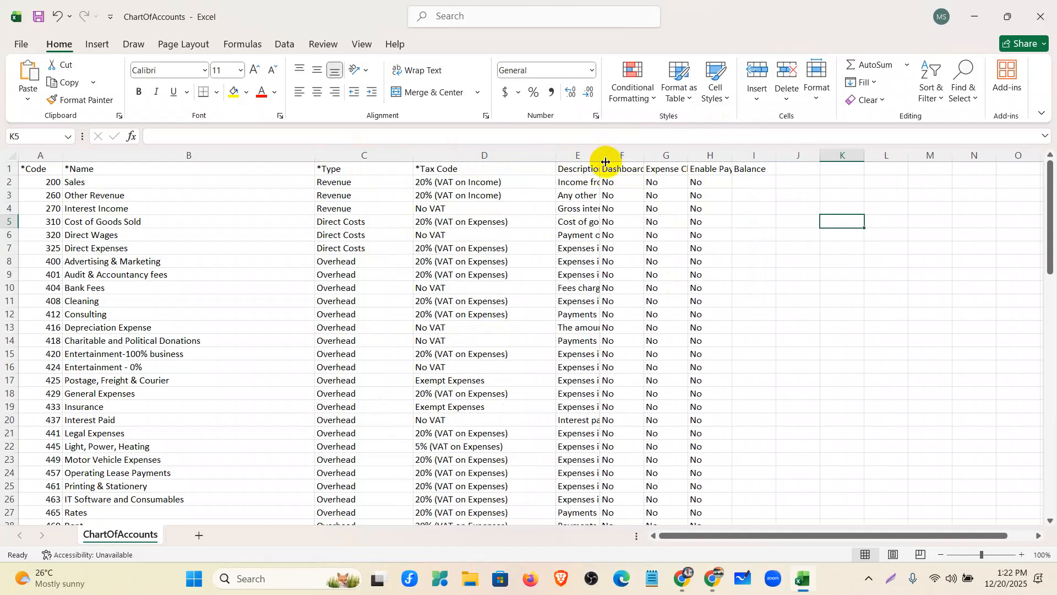
pyautogui.doubleClick(605, 161)
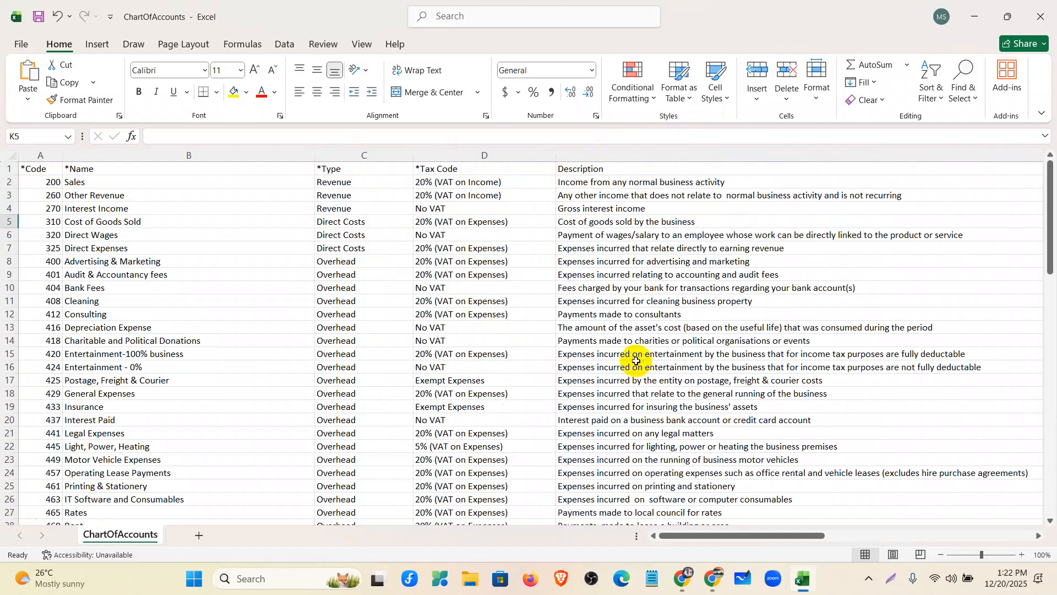
pyautogui.hscroll(5, 637, 360)
pyautogui.moveTo(738, 543); pyautogui.dragTo(472, 461)
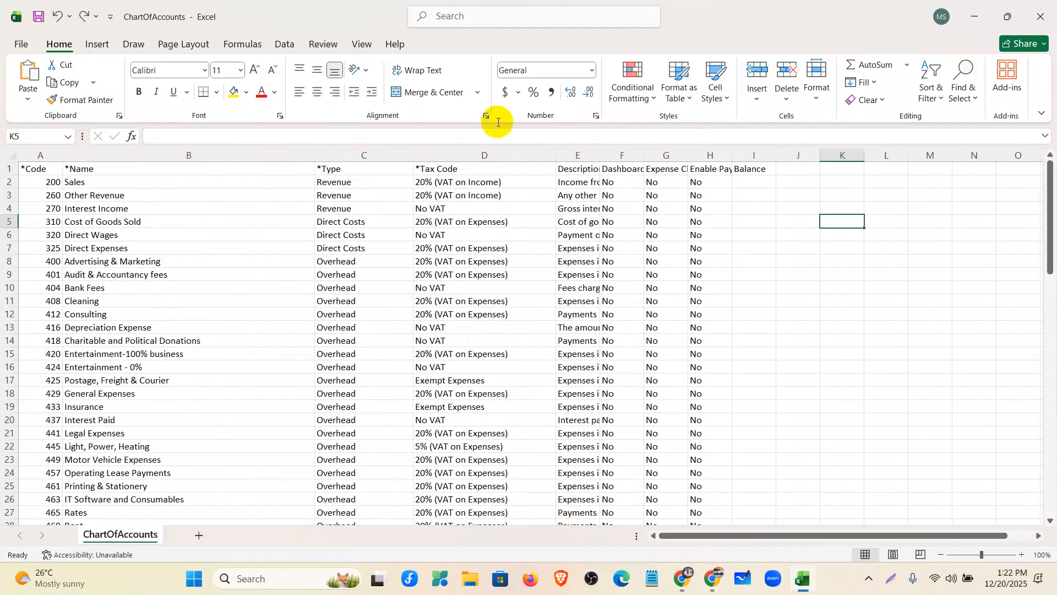
# Widen the Description column of the ChartOfAccounts sheet so more of each account's text can be read.
pyautogui.moveTo(601, 155); pyautogui.dragTo(720, 153)
pyautogui.click(7, 184)
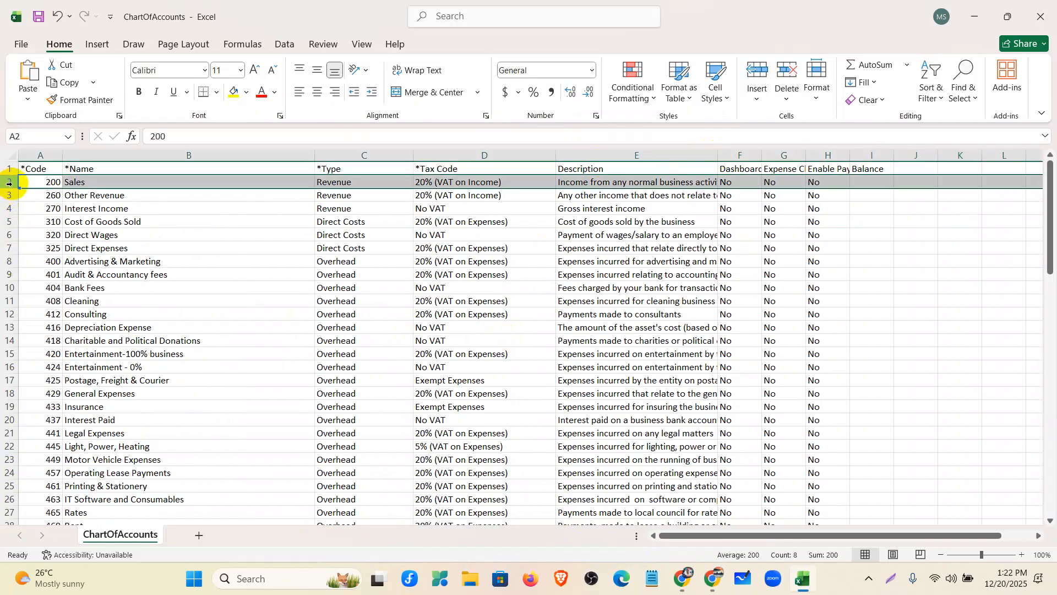
pyautogui.click(286, 394)
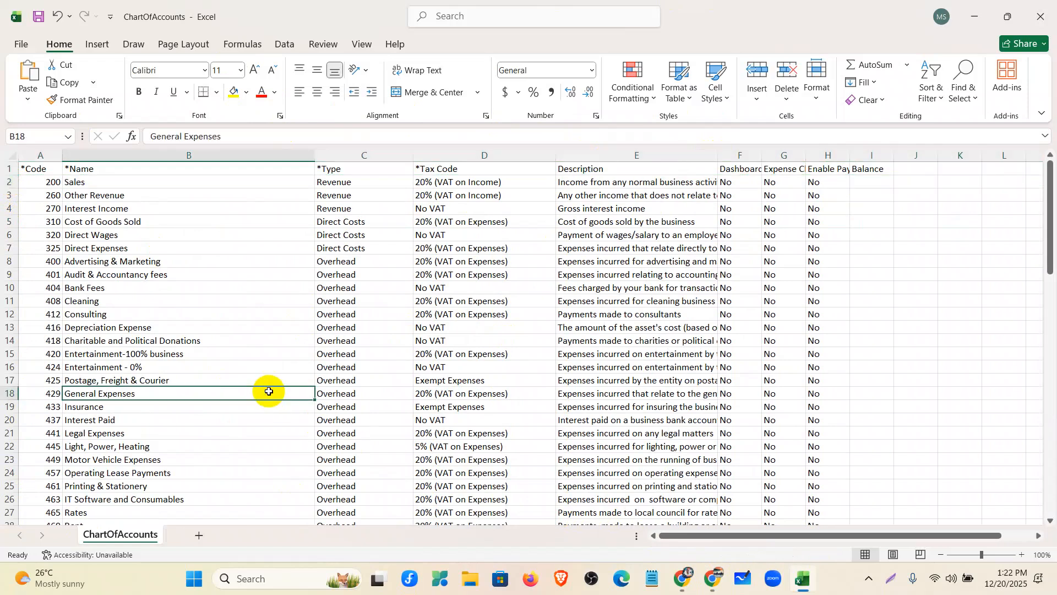
# Switch to the zenova-computers Database document in the browser and highlight Machinery in its Assets list.
pyautogui.click(683, 578)
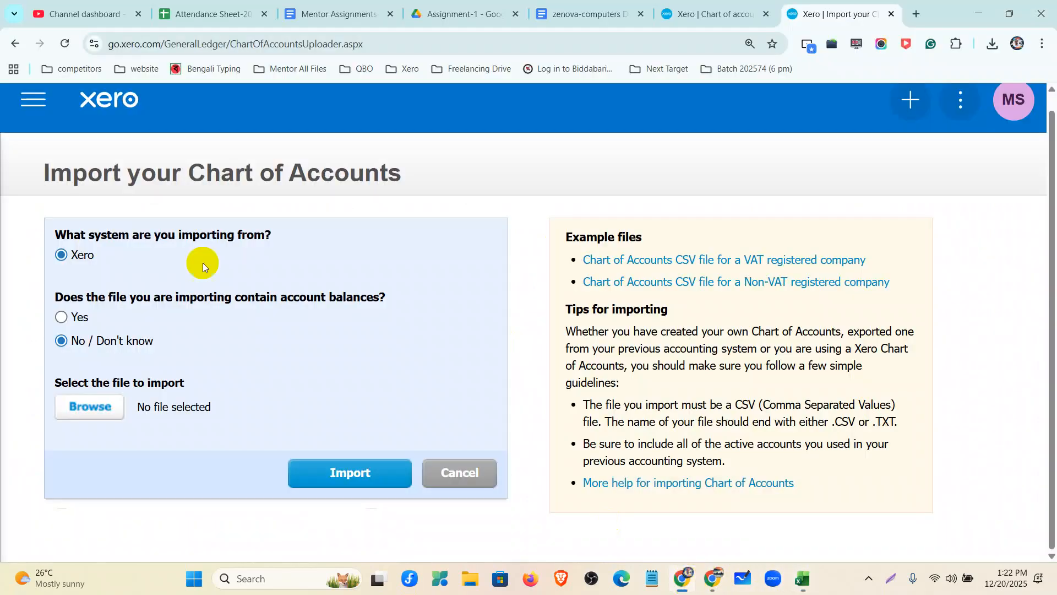
pyautogui.click(548, 3)
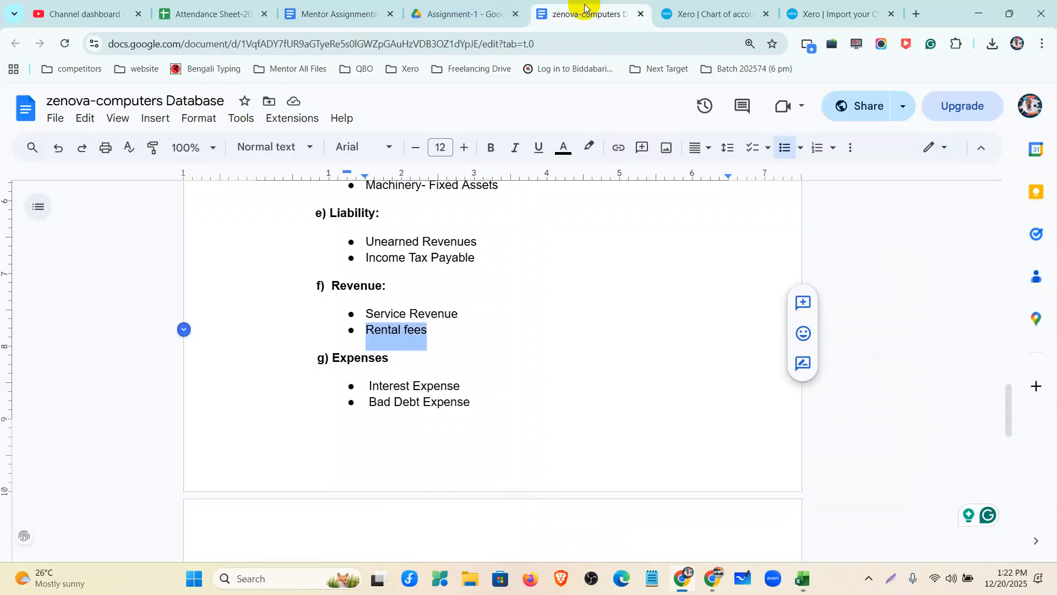
pyautogui.scroll(1, 390, 265)
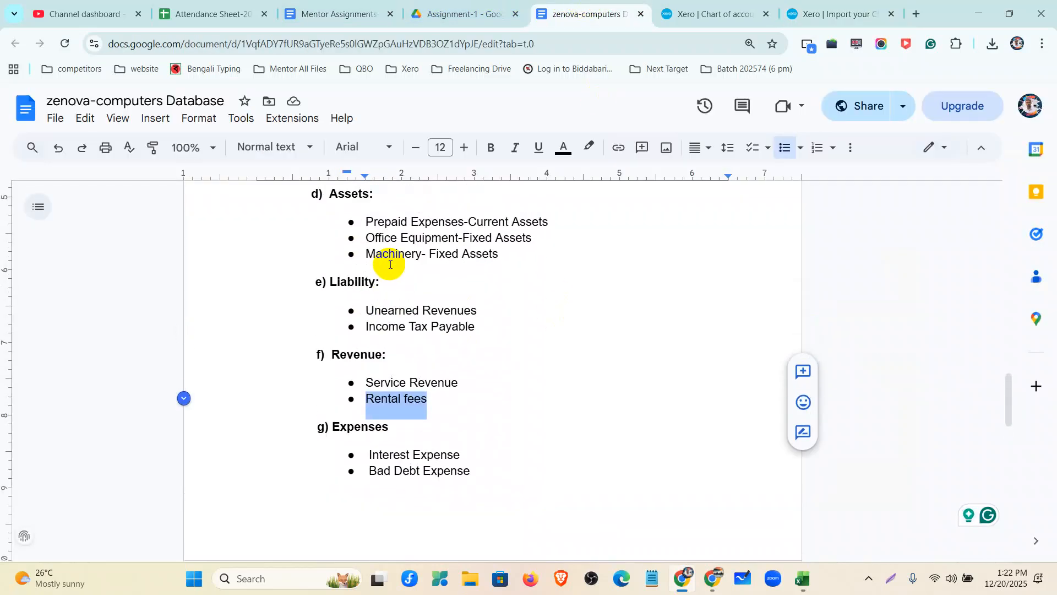
pyautogui.moveTo(365, 254); pyautogui.dragTo(415, 256)
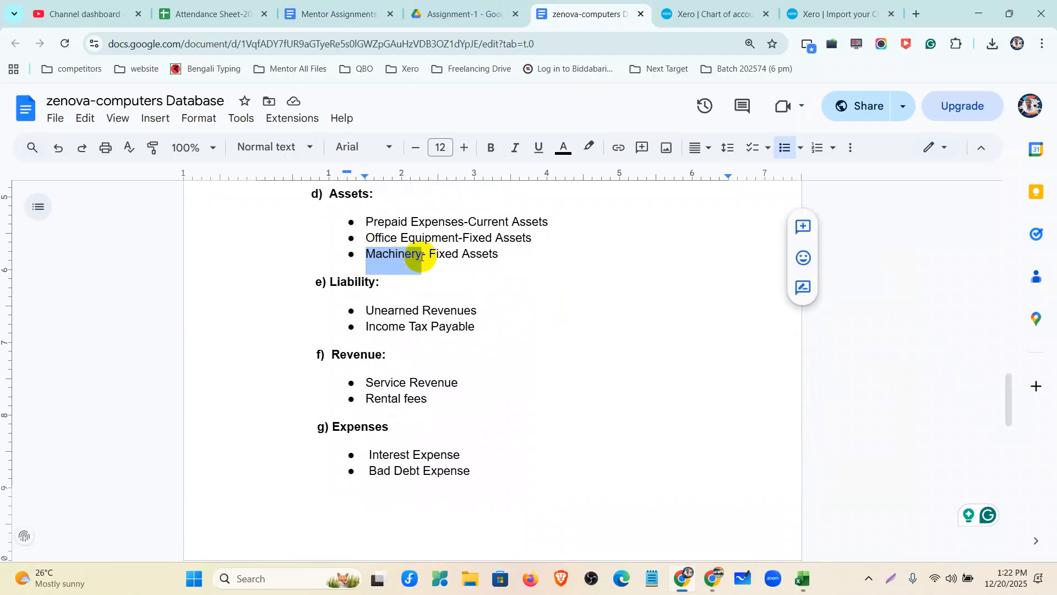
pyautogui.hotkey('ctrl', '-')
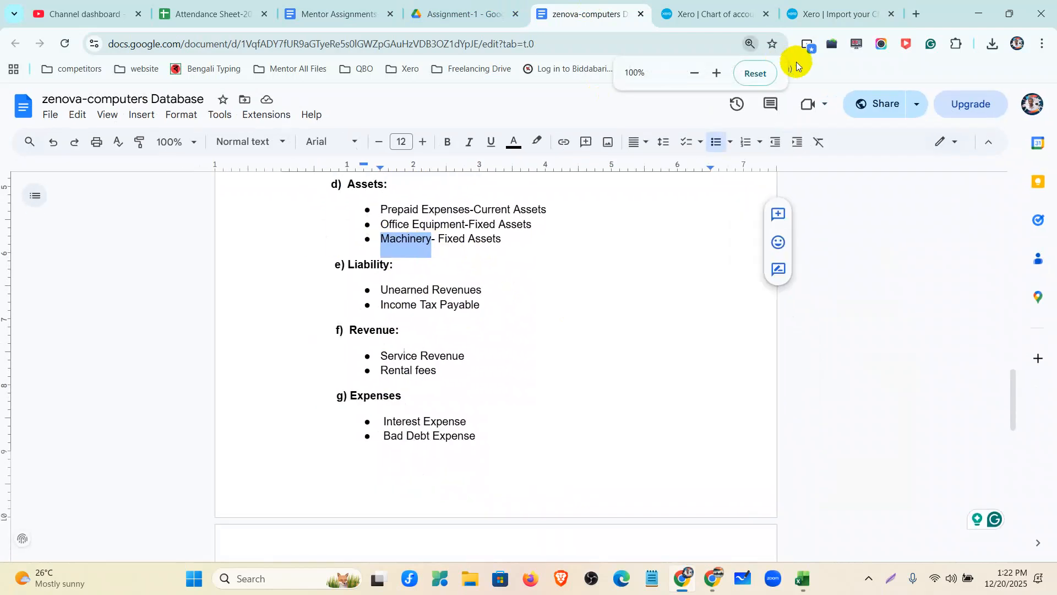
# Show the asset accounts in the Xero chart of accounts and search them for Machinery.
pyautogui.click(764, 14)
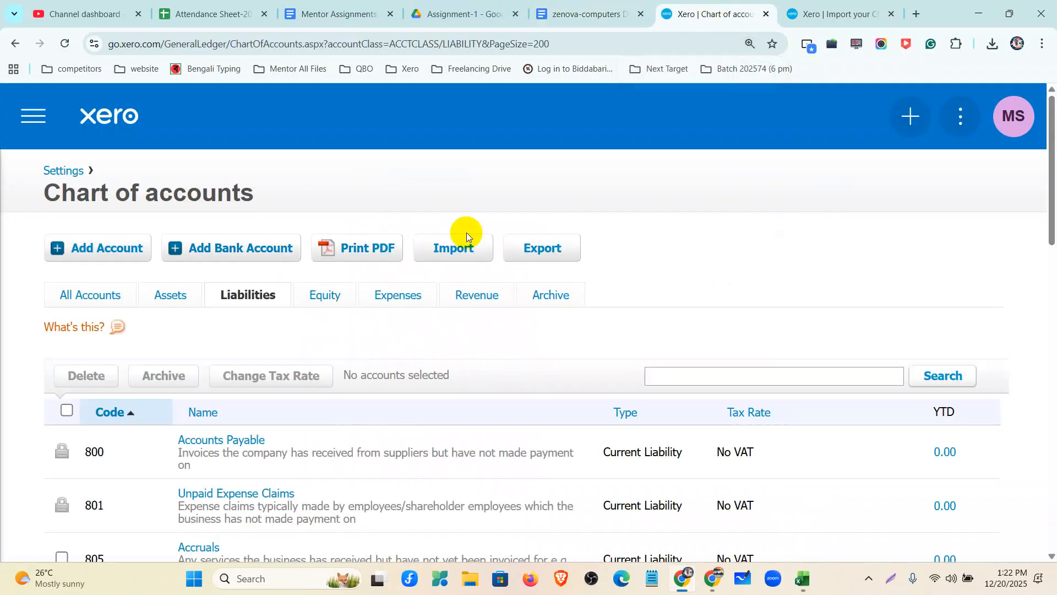
pyautogui.click(228, 258)
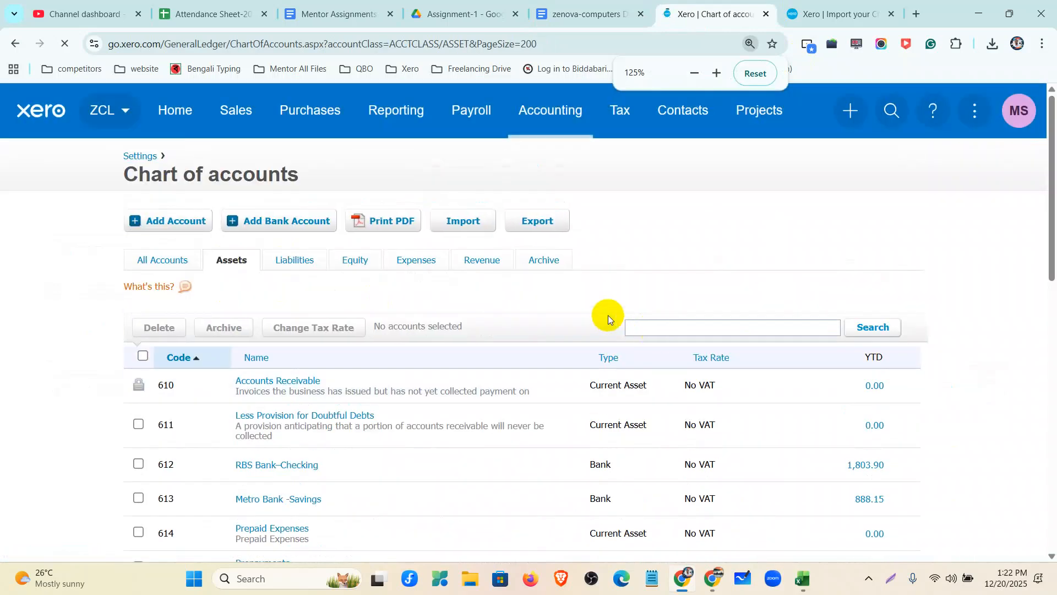
pyautogui.hotkey('ctrl', '-')
pyautogui.click(648, 302)
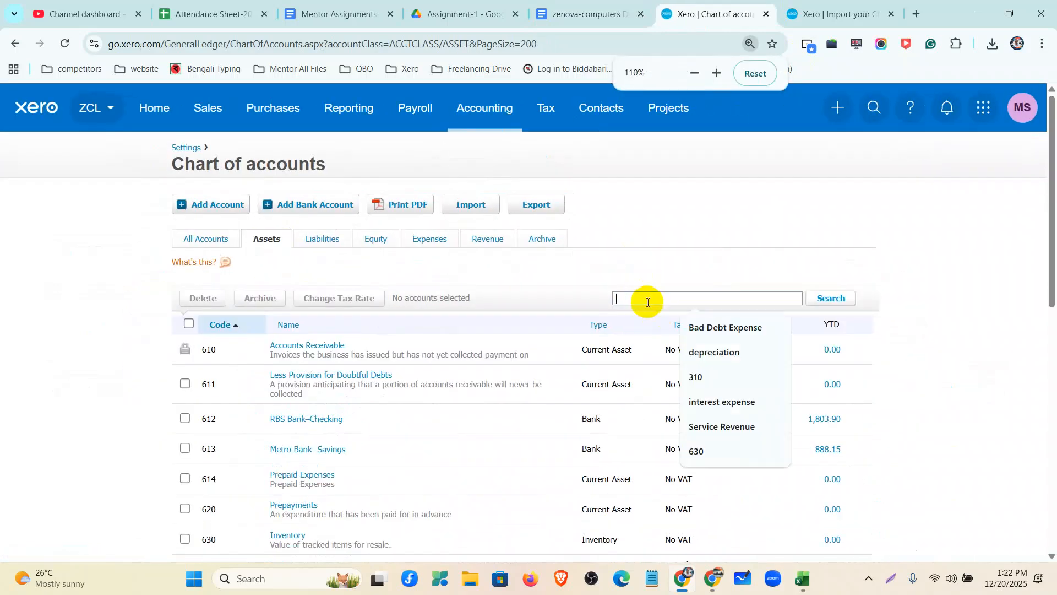
pyautogui.write('Machinery')
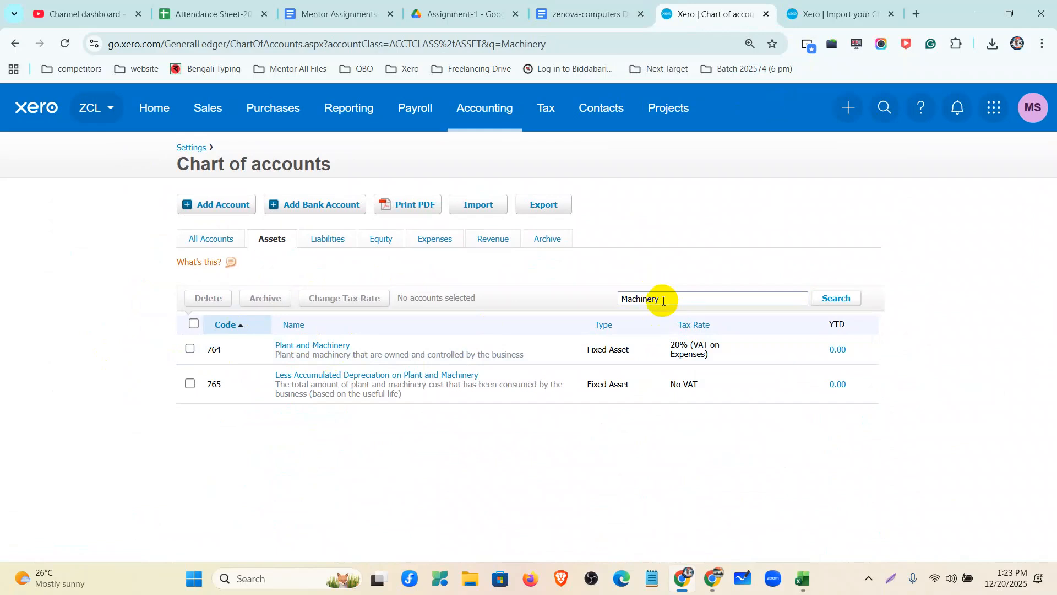
# Clear the Machinery search and look through the full list of asset accounts.
pyautogui.moveTo(661, 298); pyautogui.dragTo(533, 310)
pyautogui.press('BackSpace')
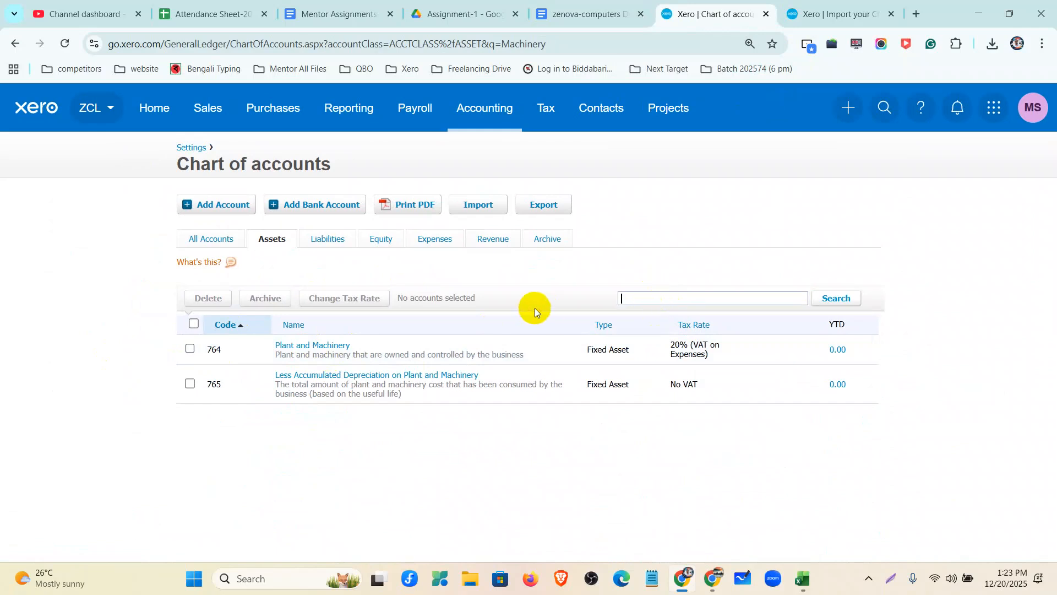
pyautogui.press('Return')
pyautogui.scroll(-1, 353, 373)
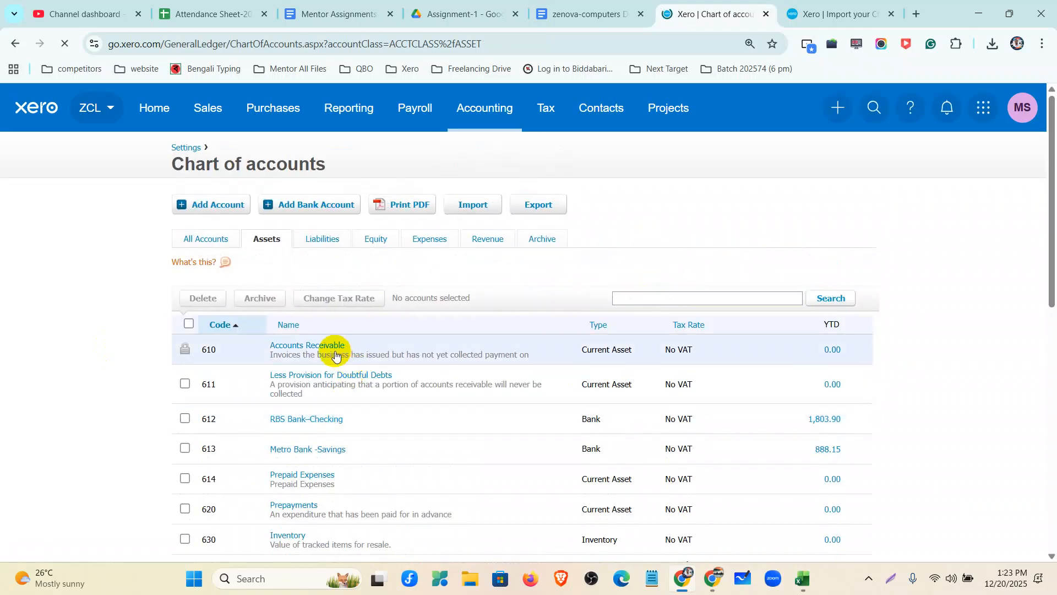
pyautogui.scroll(-4, 341, 363)
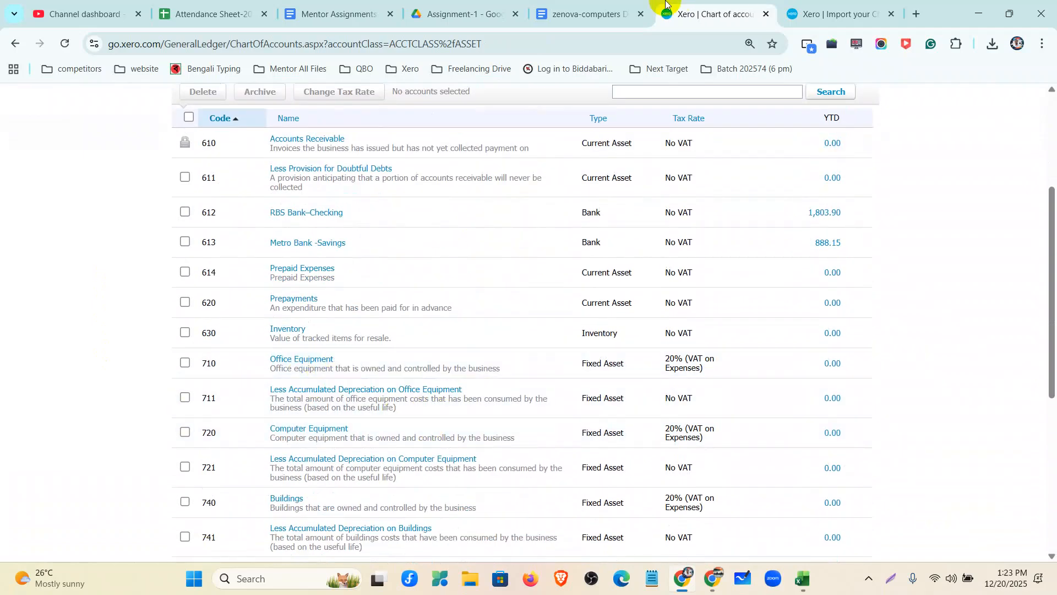
# Copy Interest Expense from the document's Expenses list and search the Xero expense accounts for it.
pyautogui.click(578, 14)
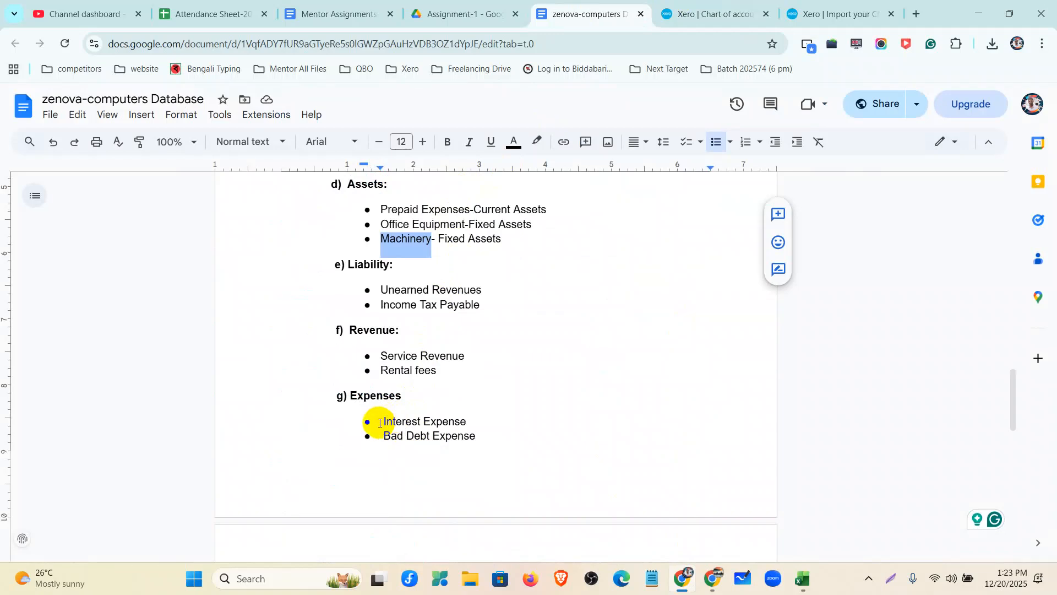
pyautogui.moveTo(383, 421); pyautogui.dragTo(467, 420)
pyautogui.hotkey('ctrl', 'c')
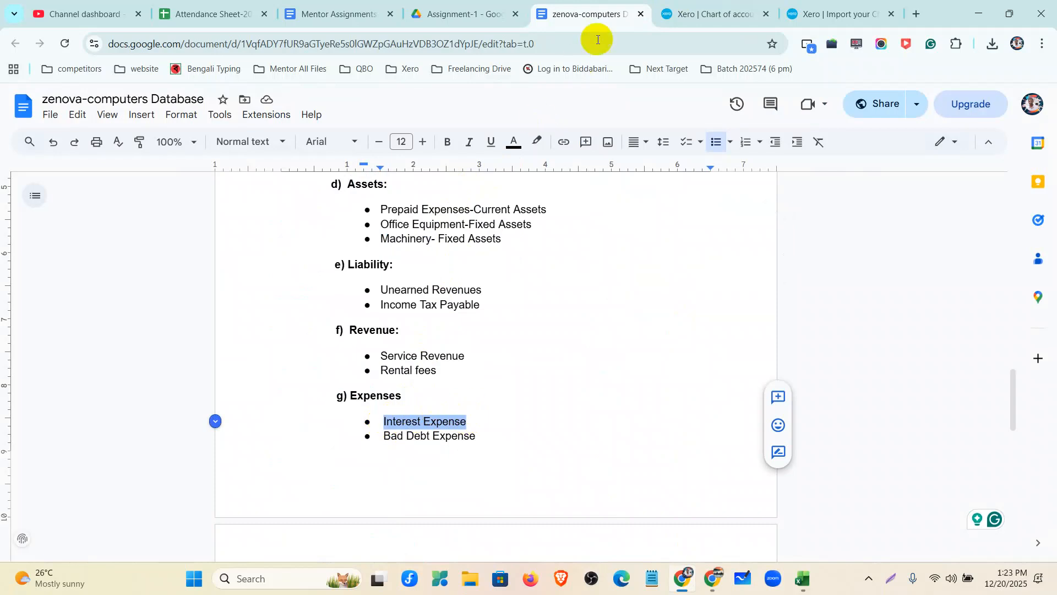
pyautogui.click(738, 13)
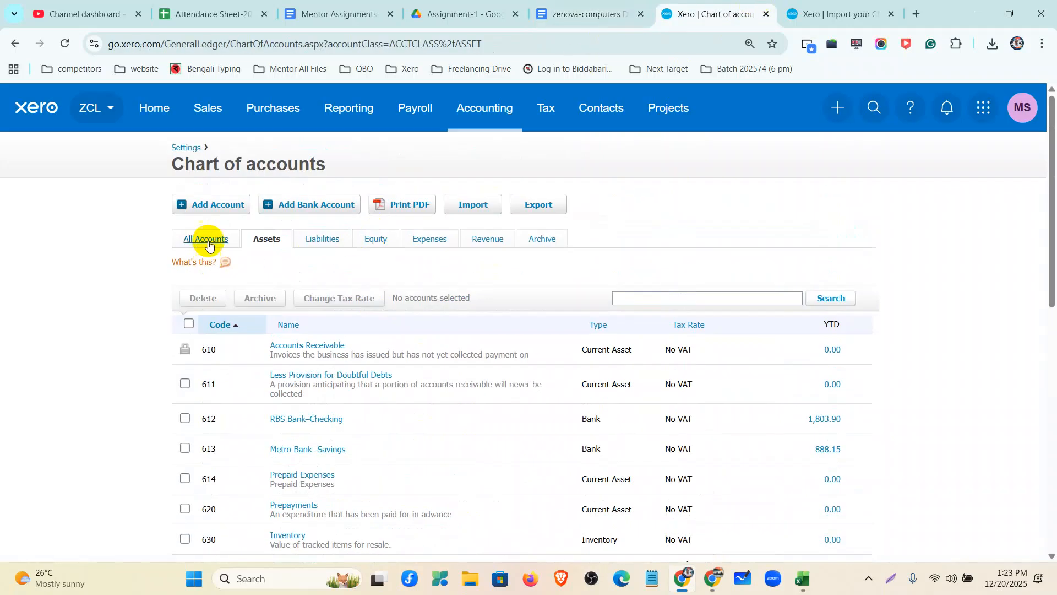
pyautogui.click(429, 236)
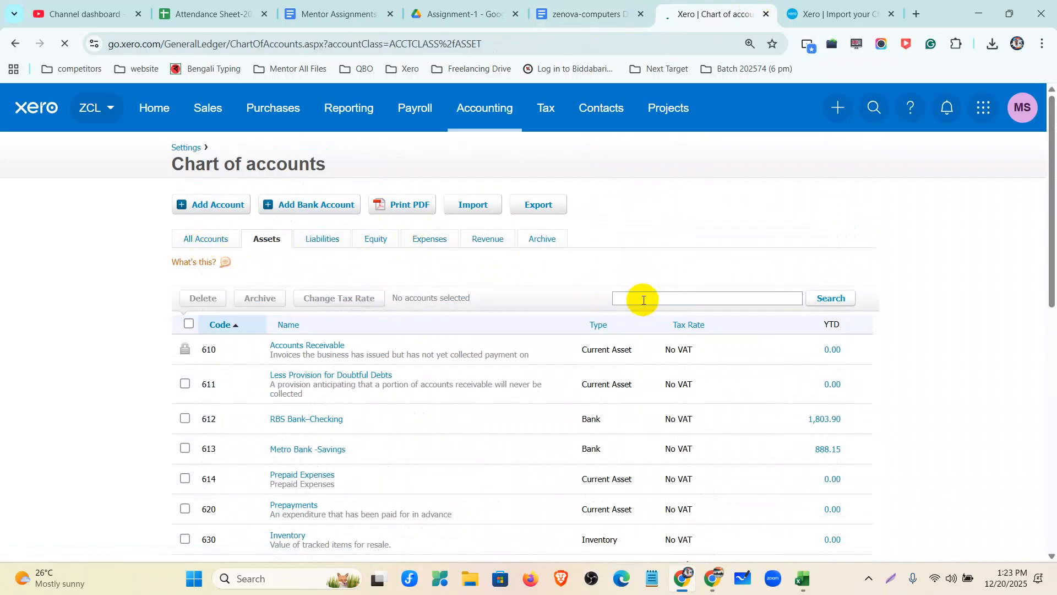
pyautogui.click(627, 297)
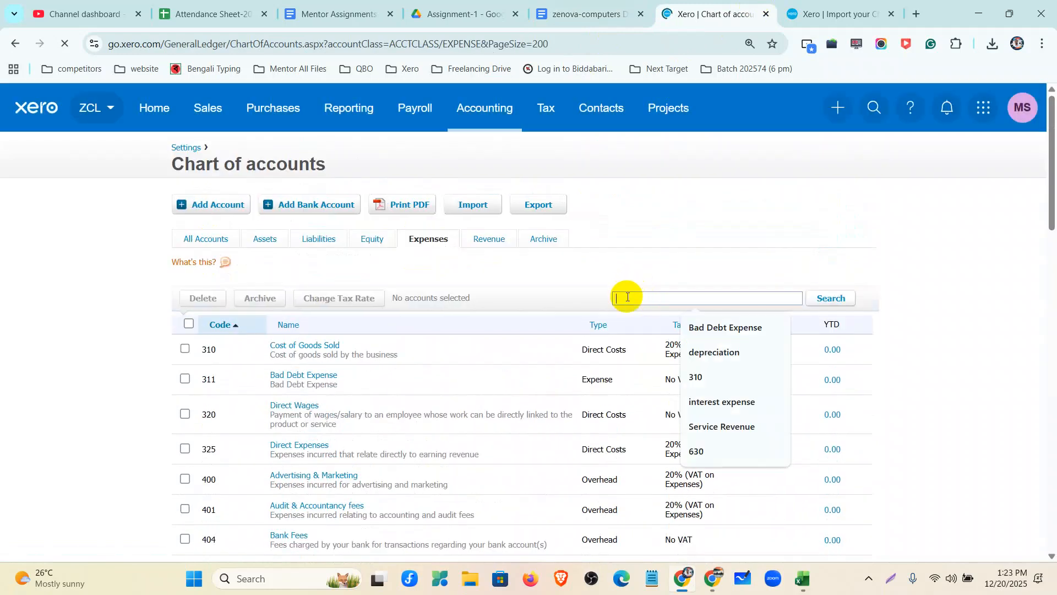
pyautogui.hotkey('ctrl', 'v')
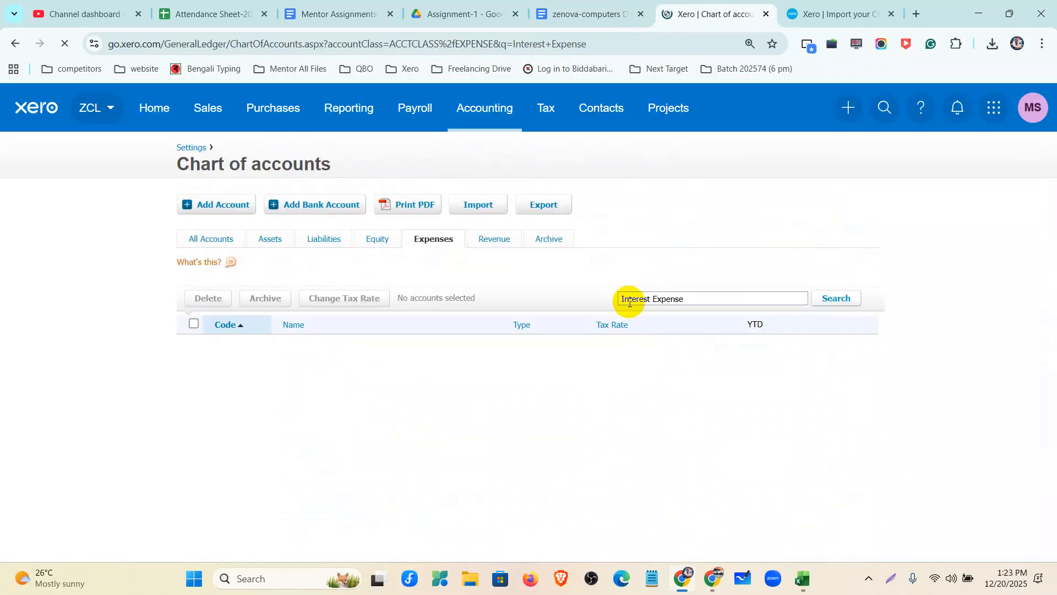
# Copy Interest Expense from the search box, clear the search and list all expense accounts.
pyautogui.moveTo(691, 302); pyautogui.dragTo(620, 300)
pyautogui.hotkey('ctrl', 'c')
pyautogui.press('BackSpace')
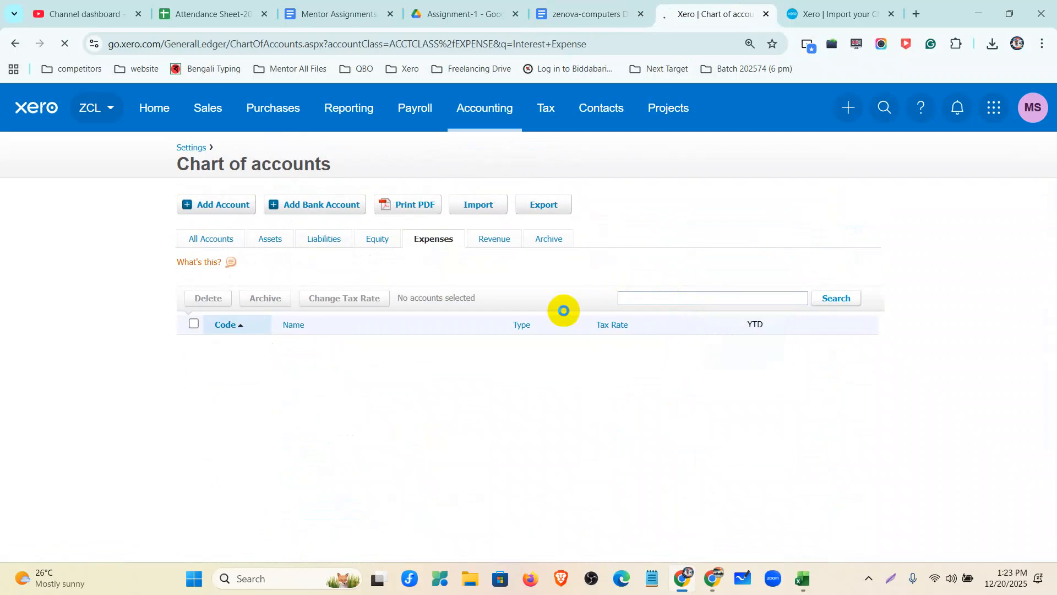
pyautogui.click(433, 239)
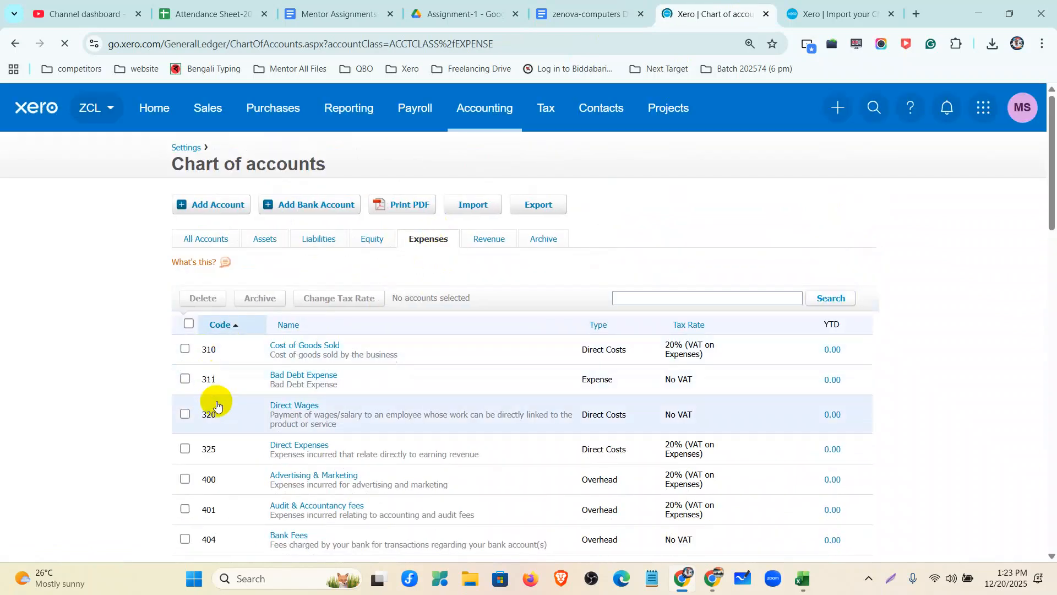
# Switch to the ChartOfAccounts sheet in Excel and insert a blank row above Direct Wages.
pyautogui.click(802, 586)
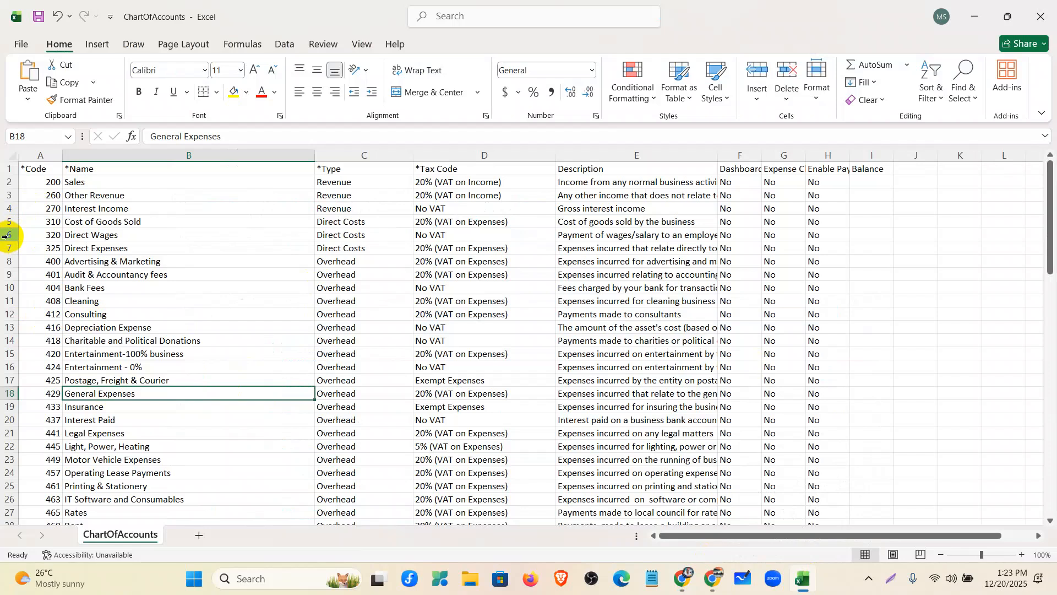
pyautogui.click(5, 235)
pyautogui.rightClick(7, 236)
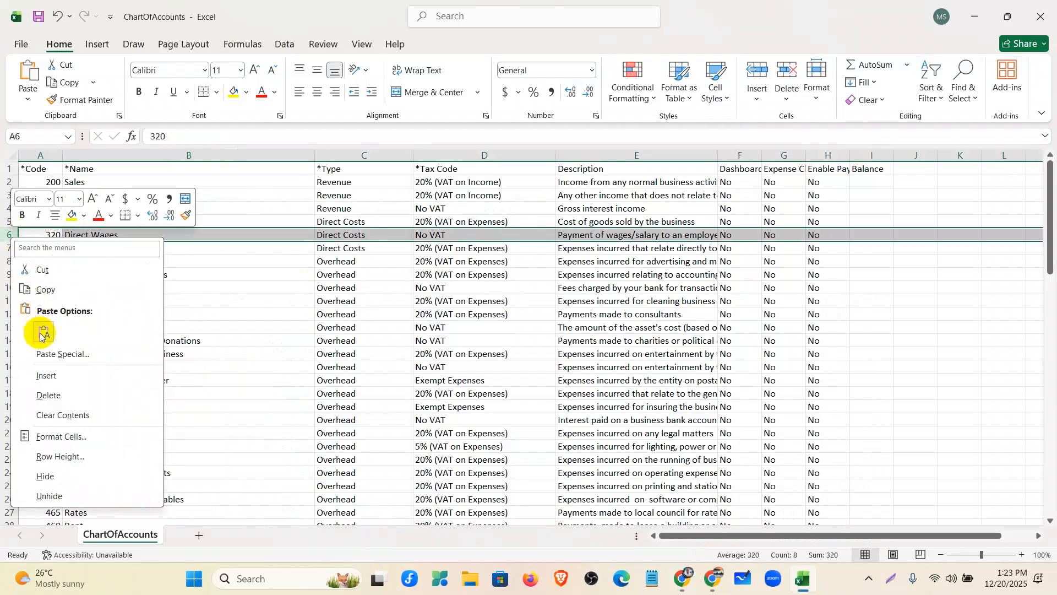
pyautogui.press('Escape')
# Fill in the new row with code 312 and the name Interest Expense.
pyautogui.click(53, 236)
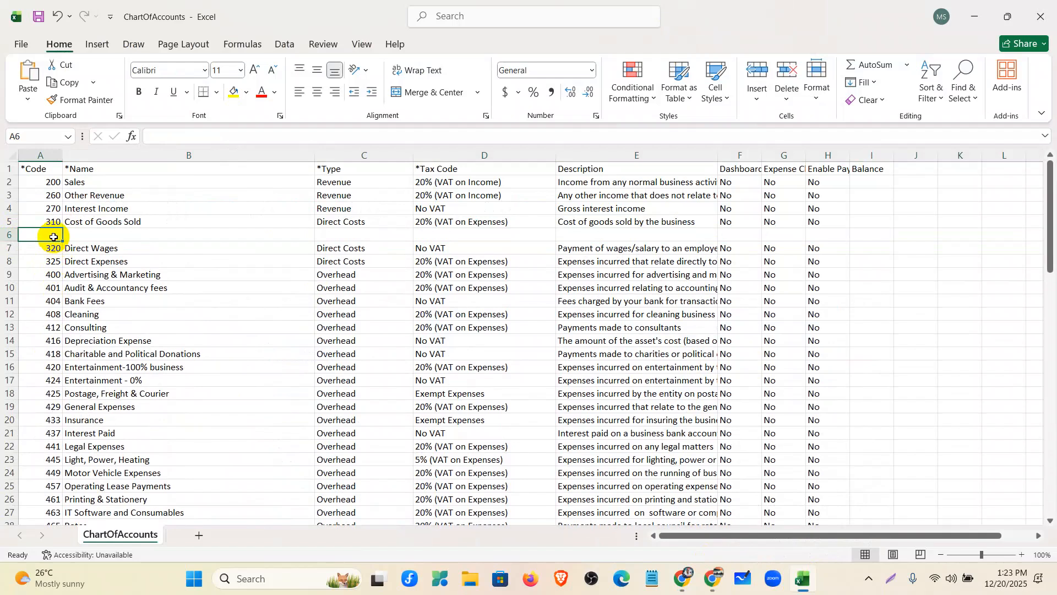
pyautogui.write('312')
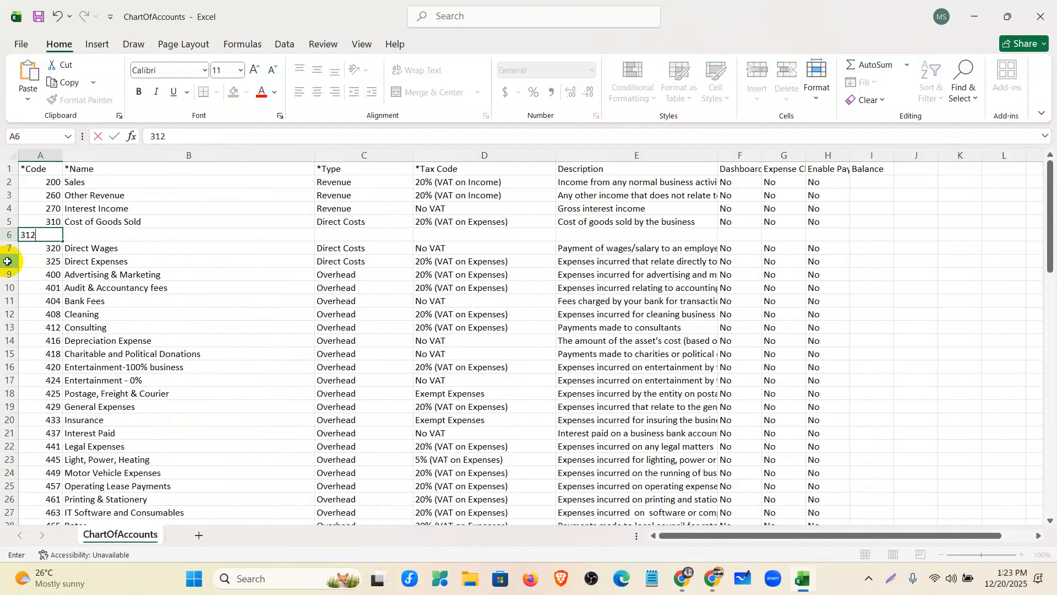
pyautogui.click(87, 234)
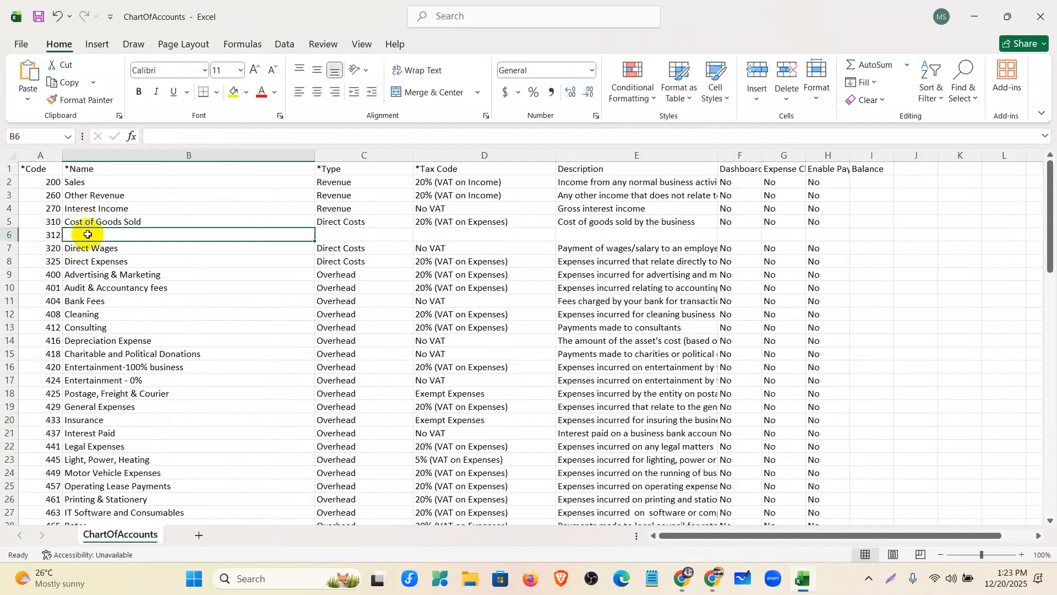
pyautogui.hotkey('ctrl', 'v')
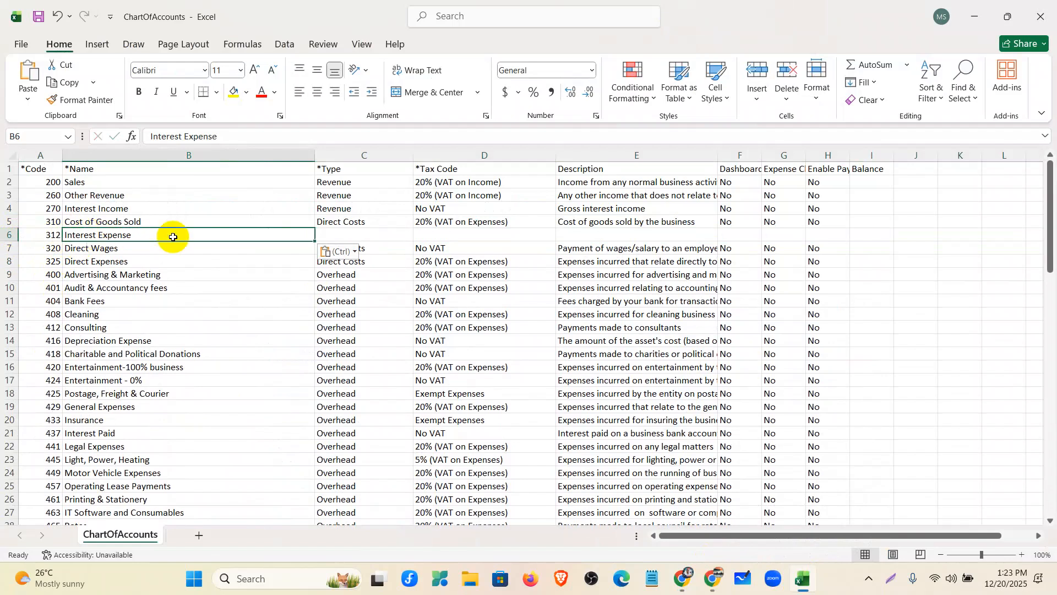
# Copy the Expense account type from Xero's new-account form and paste it as the Interest Expense row's type in the Excel sheet.
pyautogui.click(344, 237)
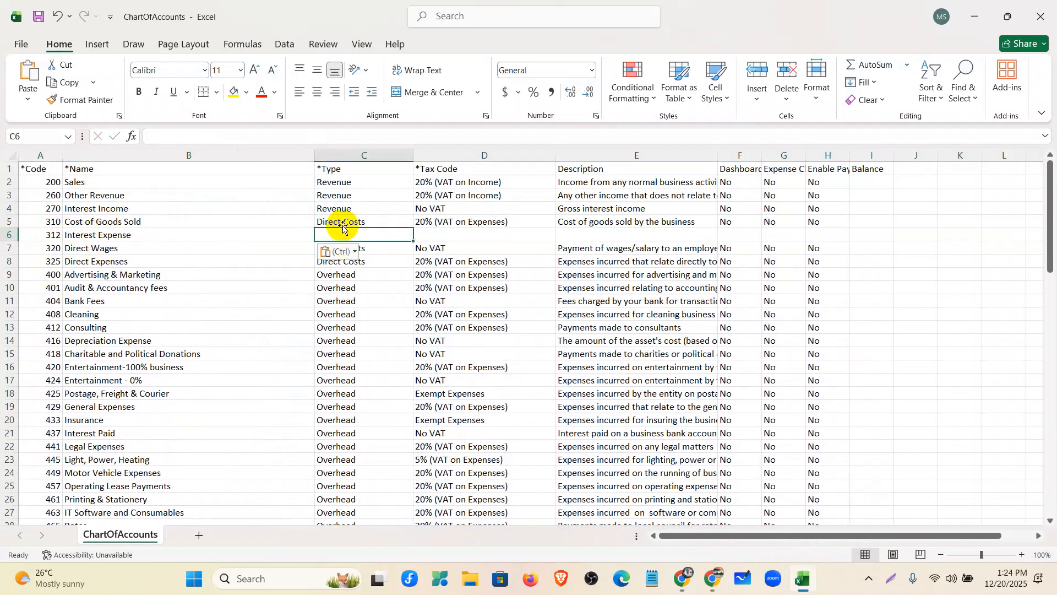
pyautogui.click(688, 584)
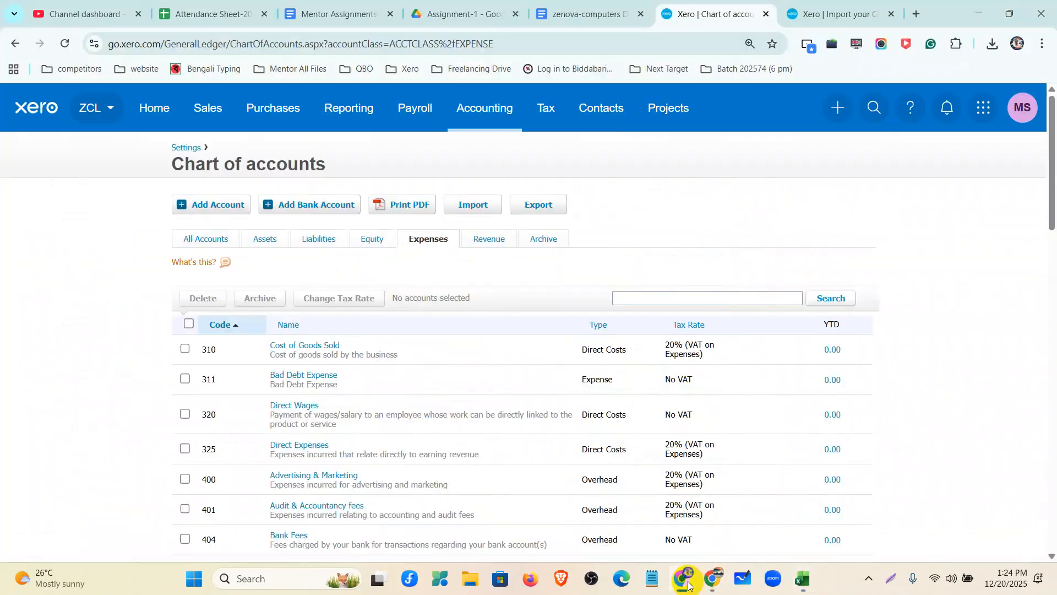
pyautogui.click(197, 205)
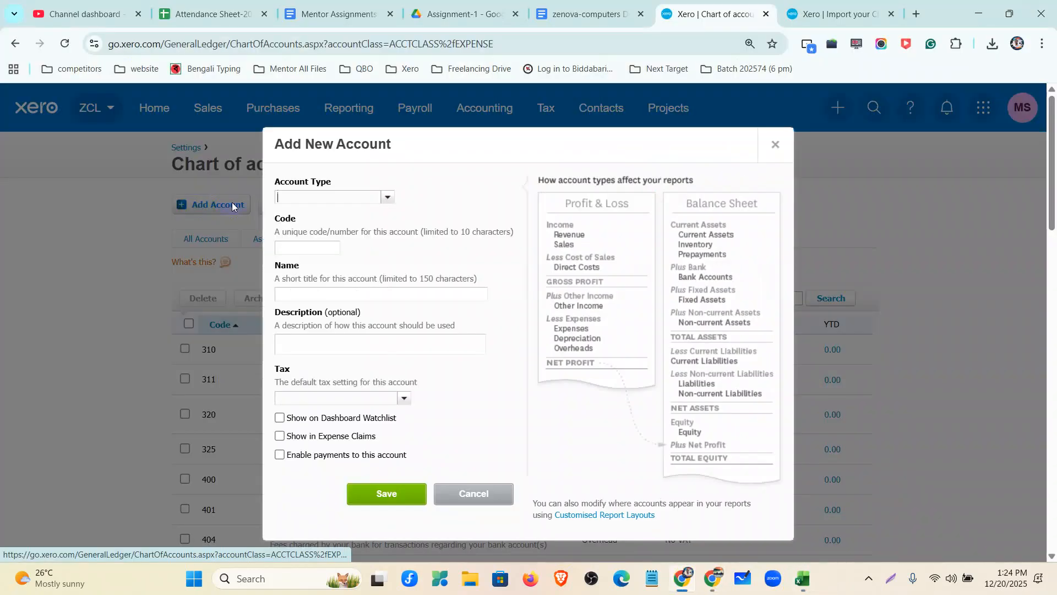
pyautogui.click(388, 197)
pyautogui.scroll(-5, 380, 248)
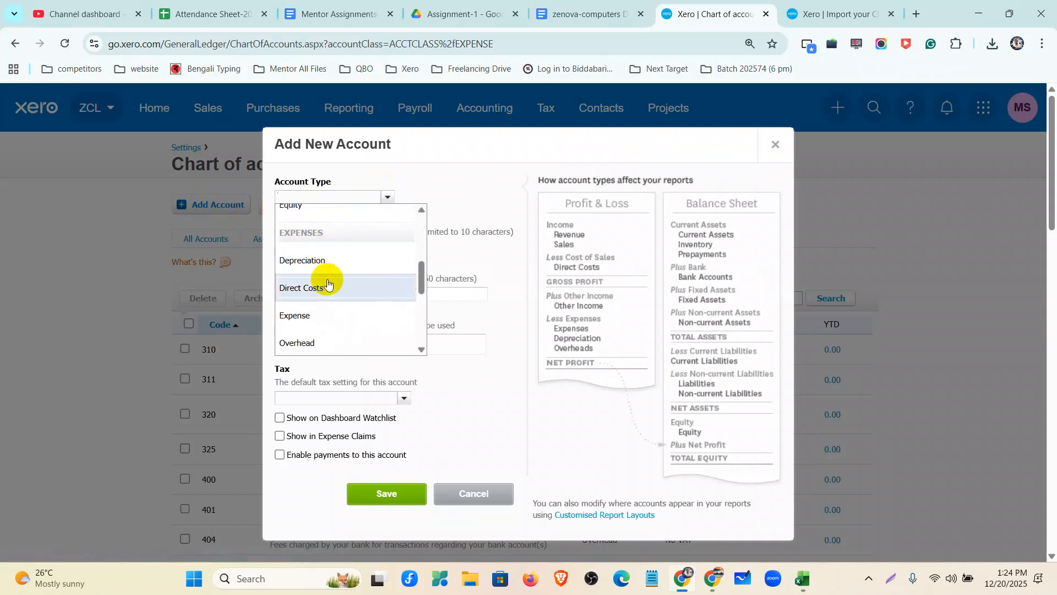
pyautogui.click(331, 314)
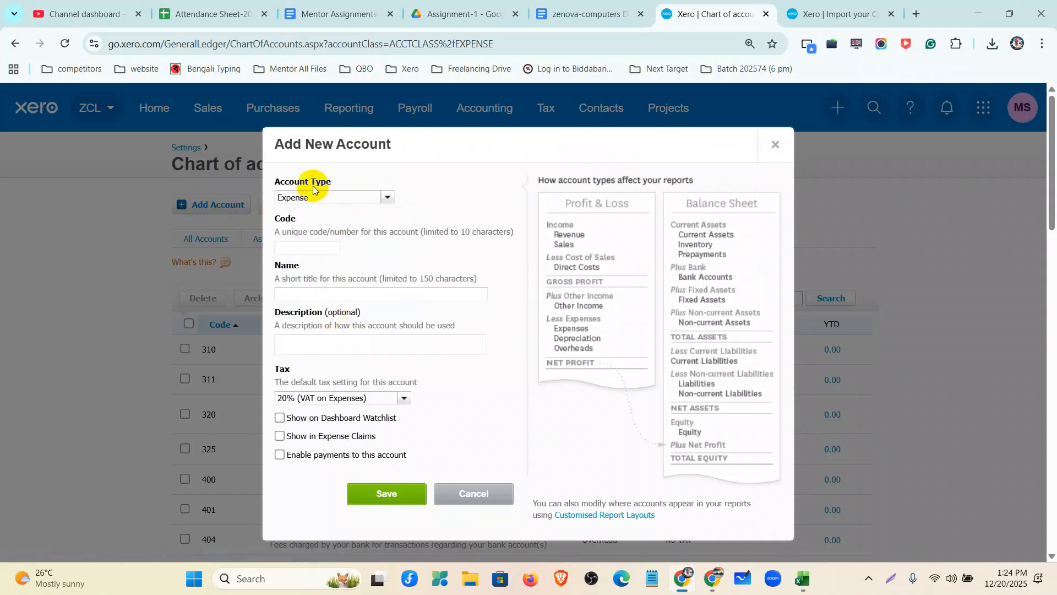
pyautogui.click(277, 197)
pyautogui.hotkey('ctrl', 'c')
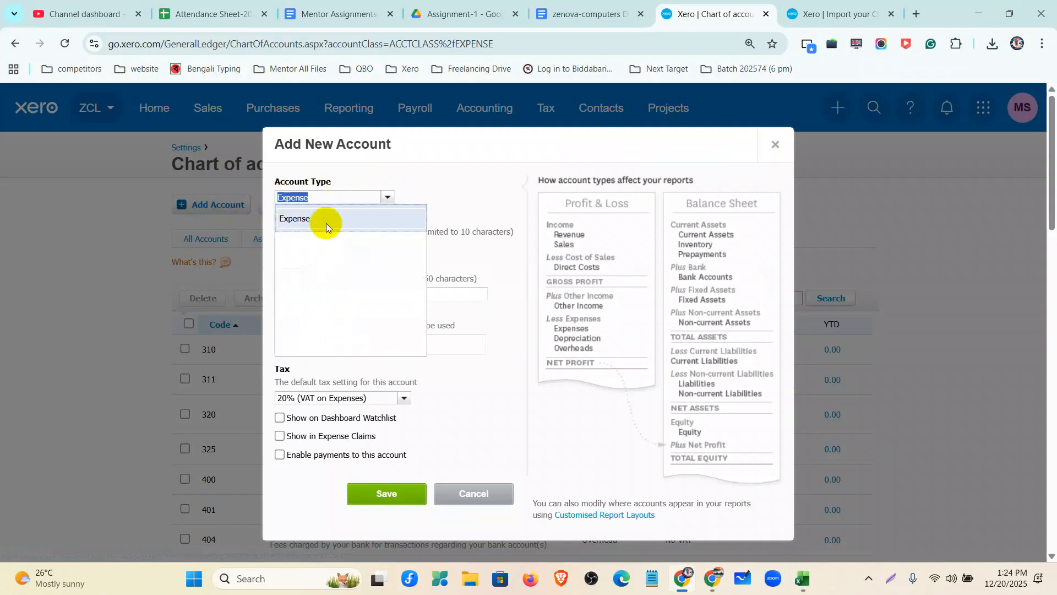
pyautogui.click(800, 577)
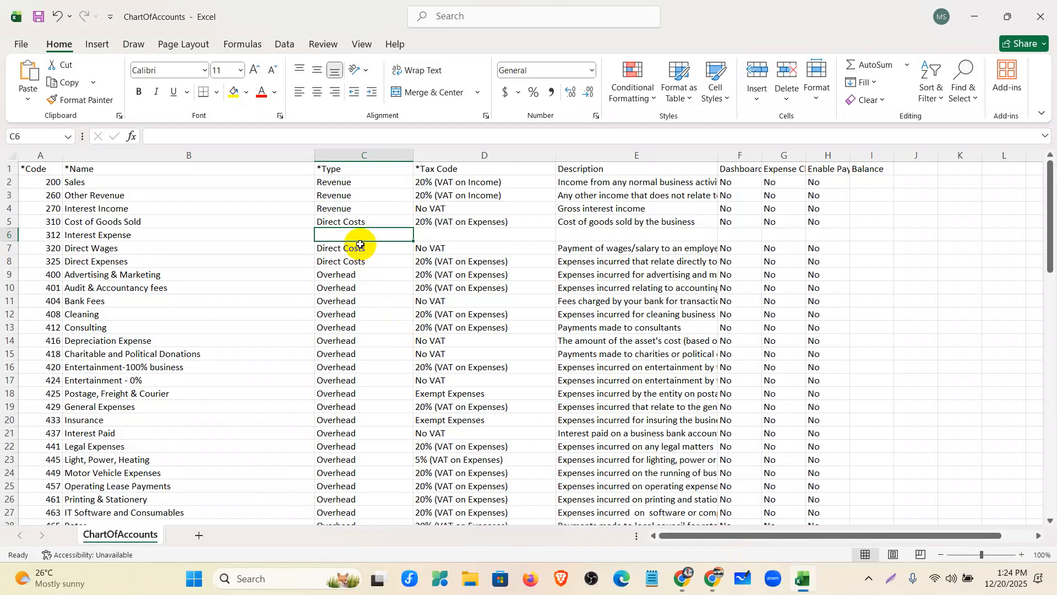
pyautogui.hotkey('ctrl', 'v')
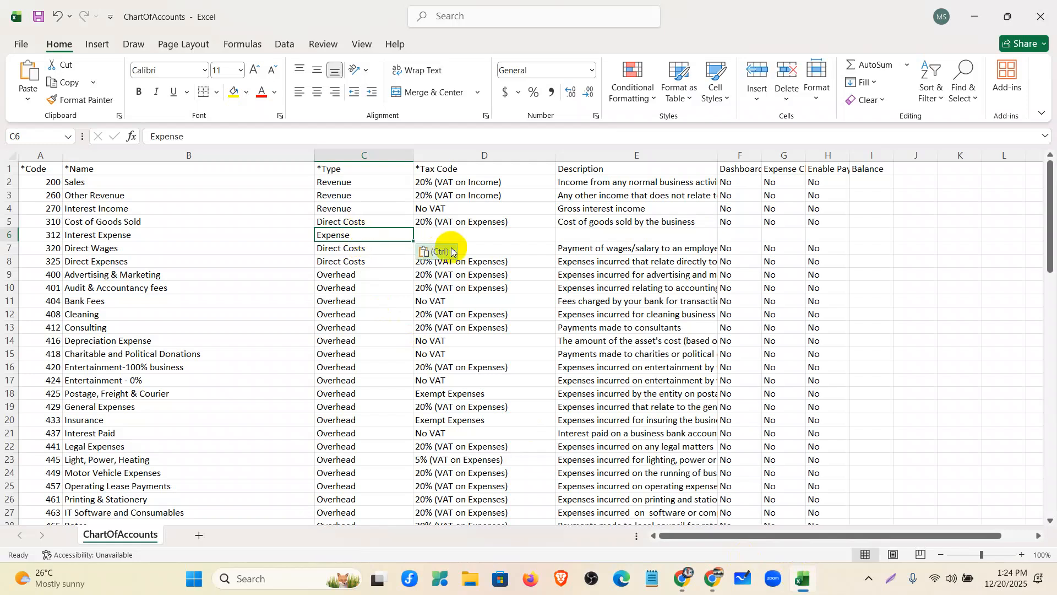
# Copy the No VAT tax code from the Interest Income row into the Interest Expense row.
pyautogui.click(449, 211)
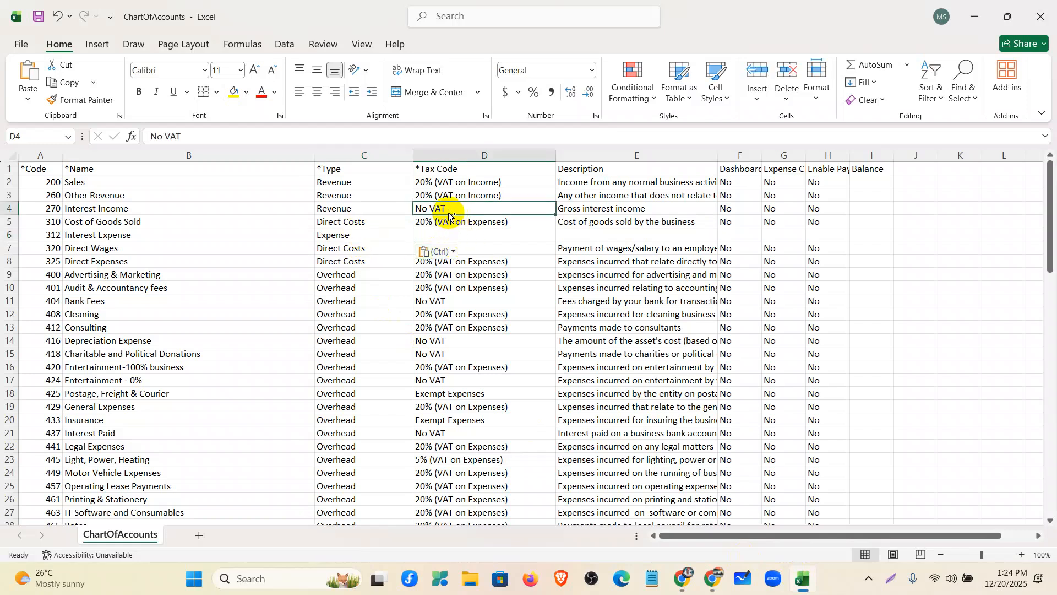
pyautogui.hotkey('ctrl', 'c')
pyautogui.click(470, 244)
pyautogui.click(470, 234)
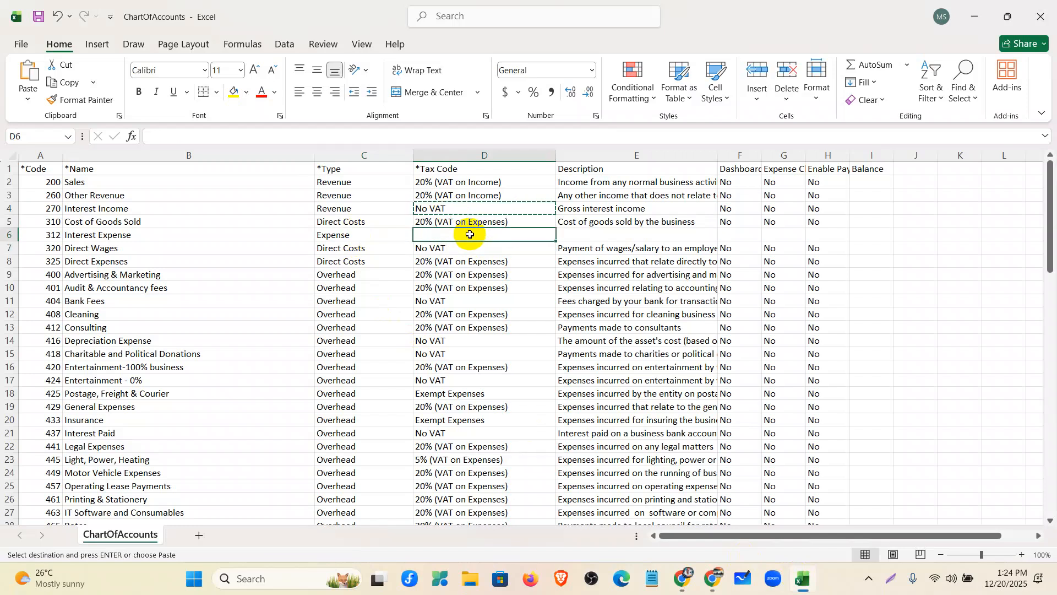
pyautogui.hotkey('ctrl', 'v')
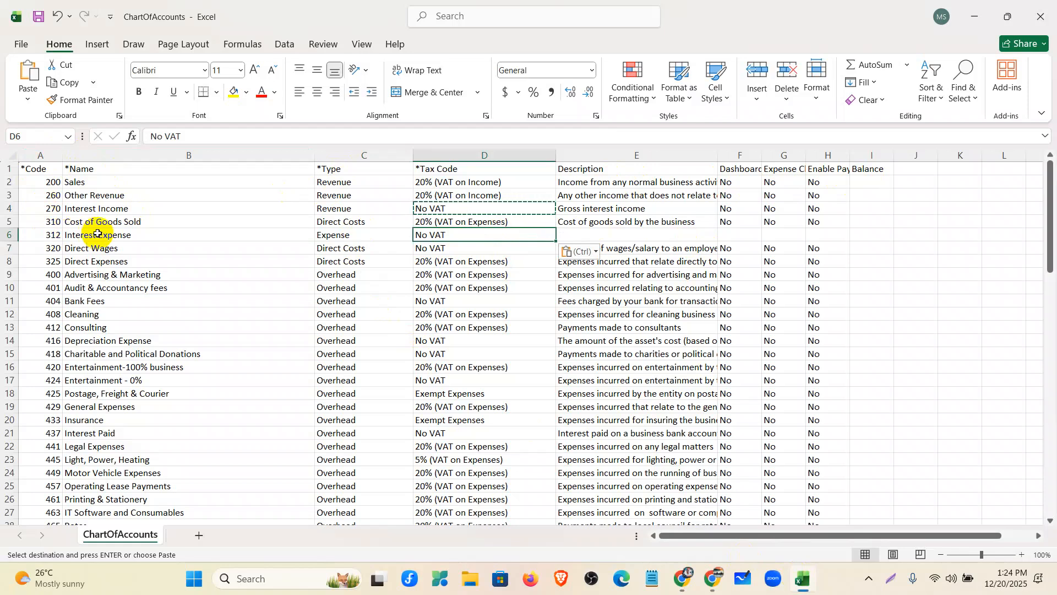
# Switch to the zenova-computers Database document in the browser and copy Service Revenue from the Revenue list.
pyautogui.click(721, 583)
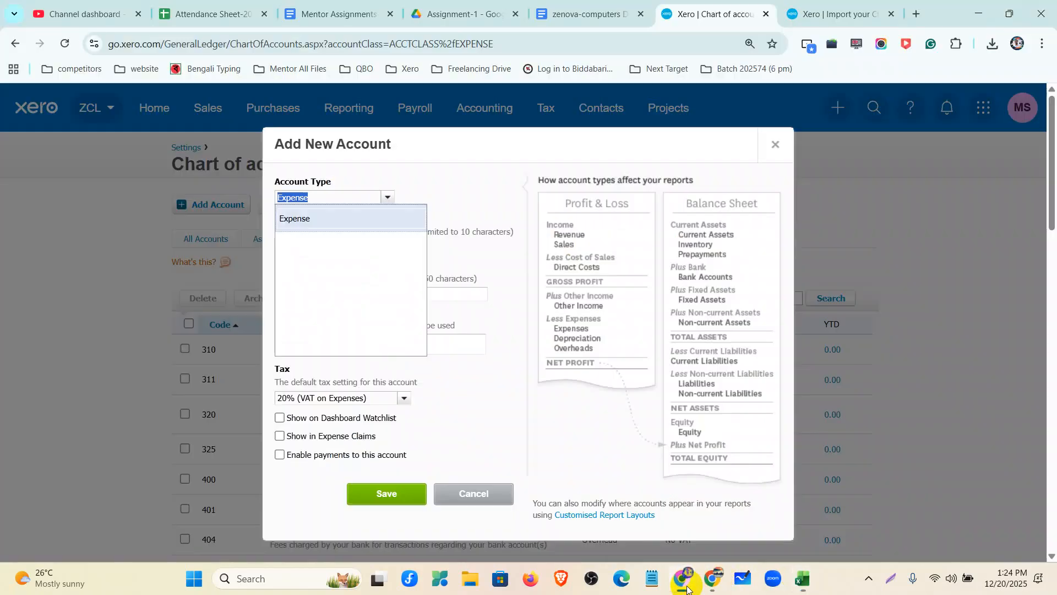
pyautogui.click(559, 11)
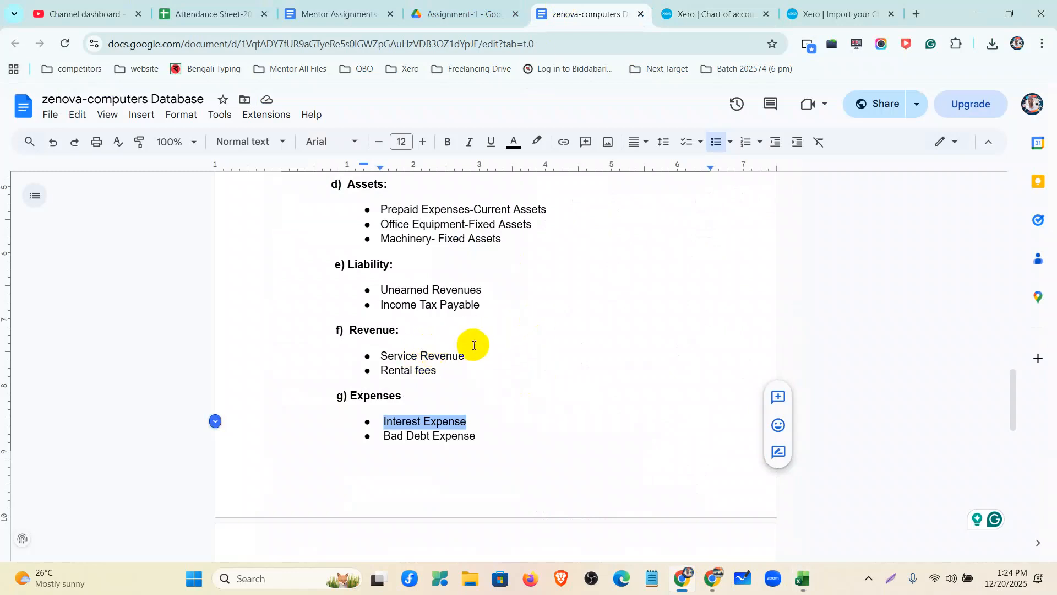
pyautogui.moveTo(466, 356); pyautogui.dragTo(389, 357)
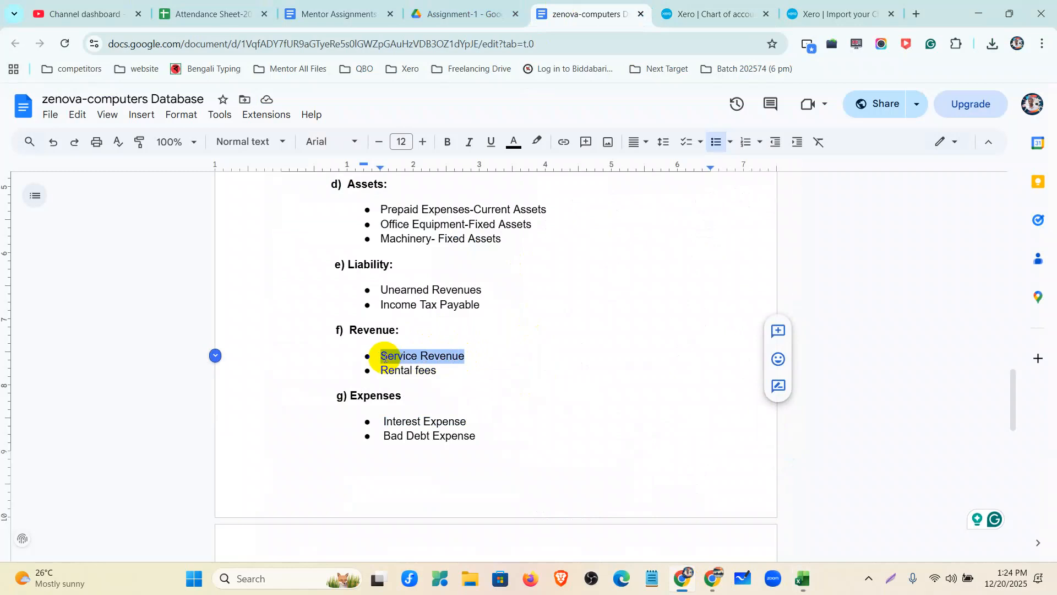
# Return to Xero, close the new-account form without saving and list the revenue accounts to check the codes in use.
pyautogui.click(710, 13)
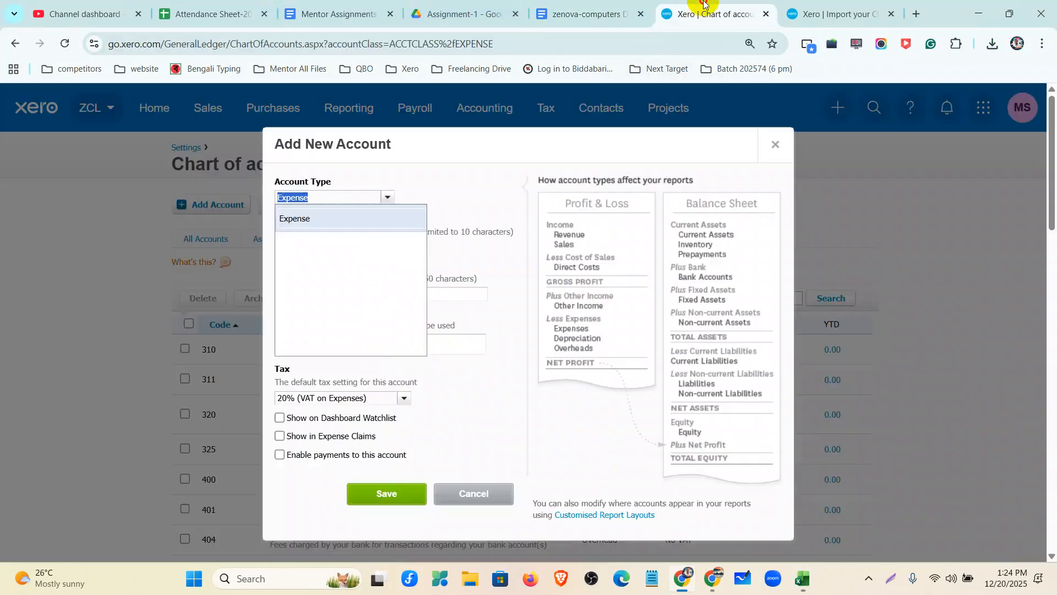
pyautogui.click(776, 138)
pyautogui.click(496, 241)
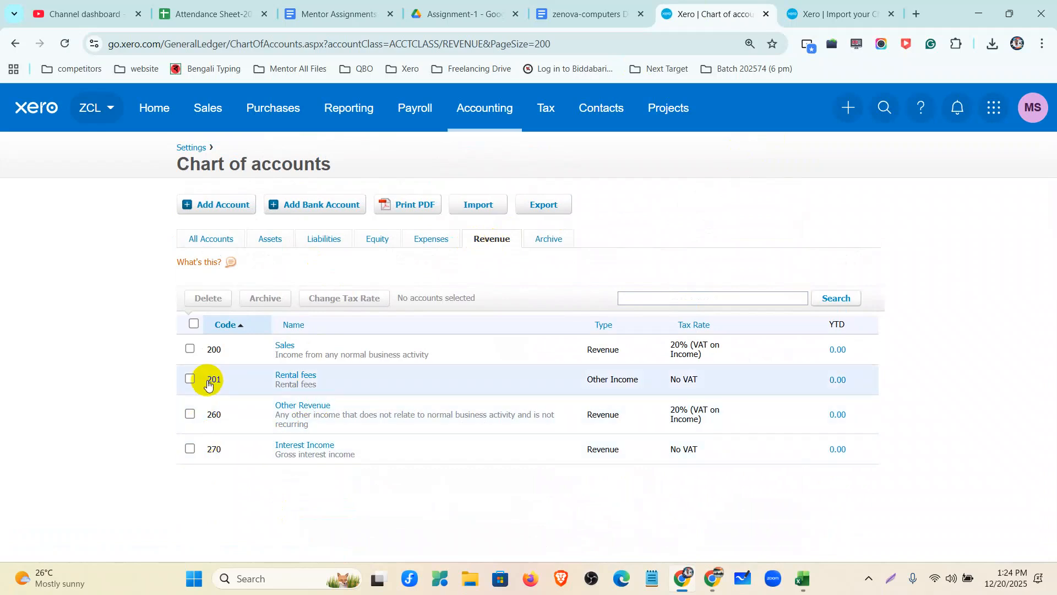
# Switch to the ChartOfAccounts sheet in Excel and insert a blank row above Other Revenue.
pyautogui.click(802, 579)
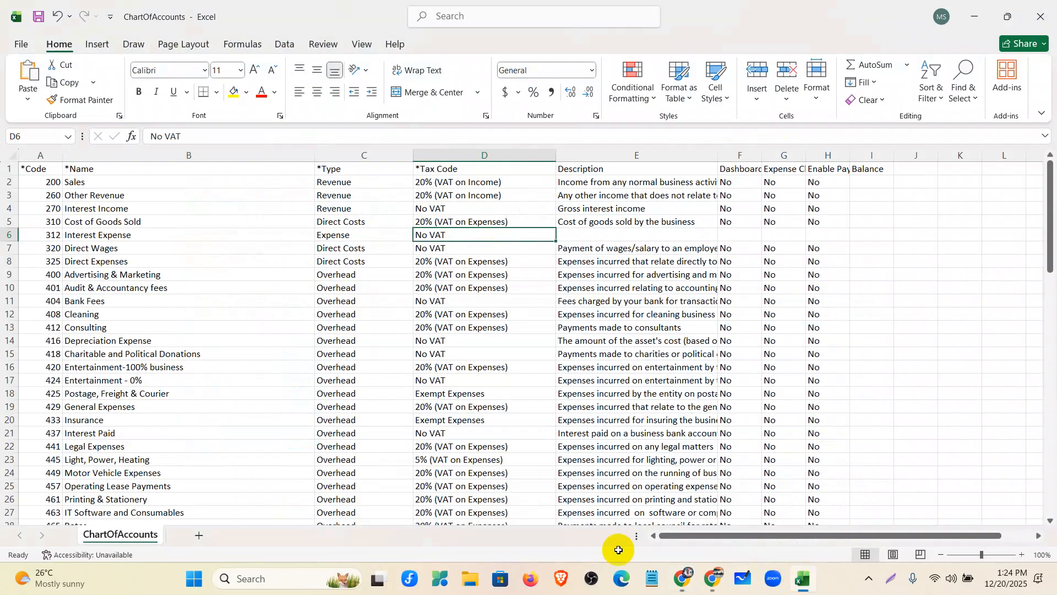
pyautogui.click(12, 195)
pyautogui.rightClick(10, 195)
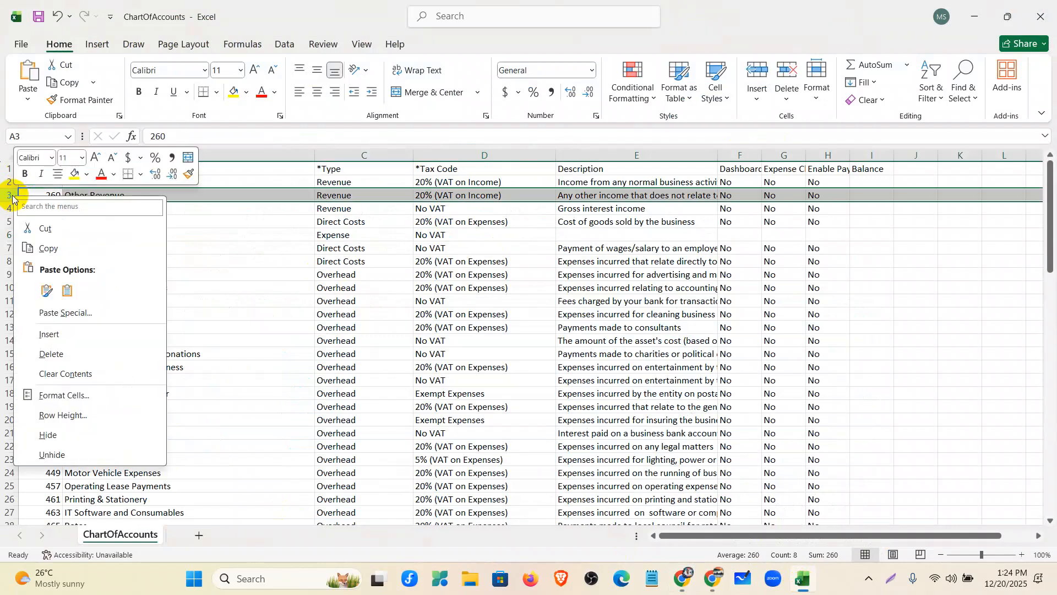
pyautogui.click(46, 334)
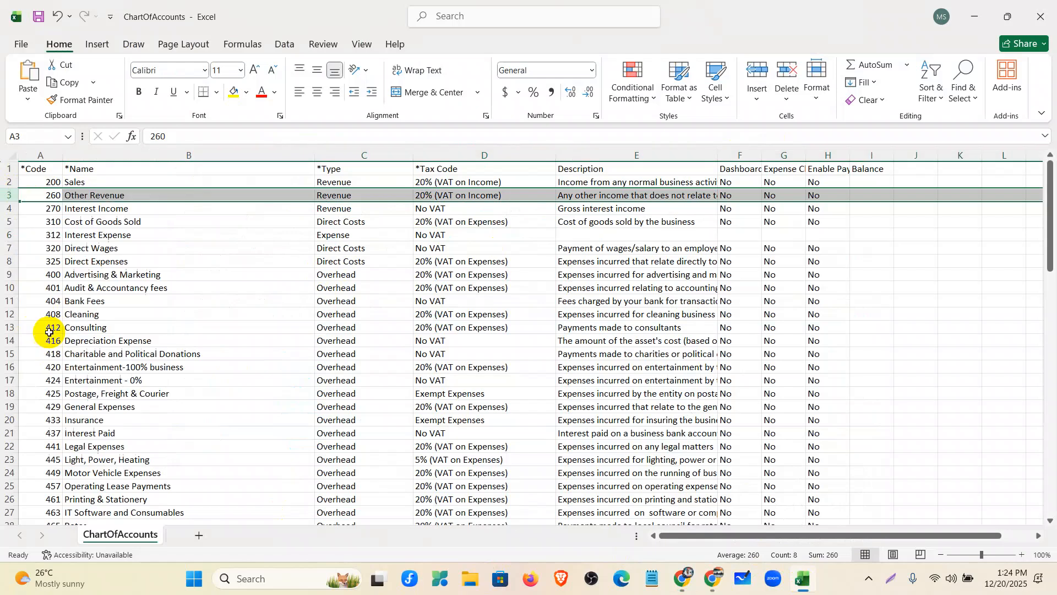
# Fill in the new row with code 202 and the name Service Revenue.
pyautogui.click(52, 197)
pyautogui.write('20')
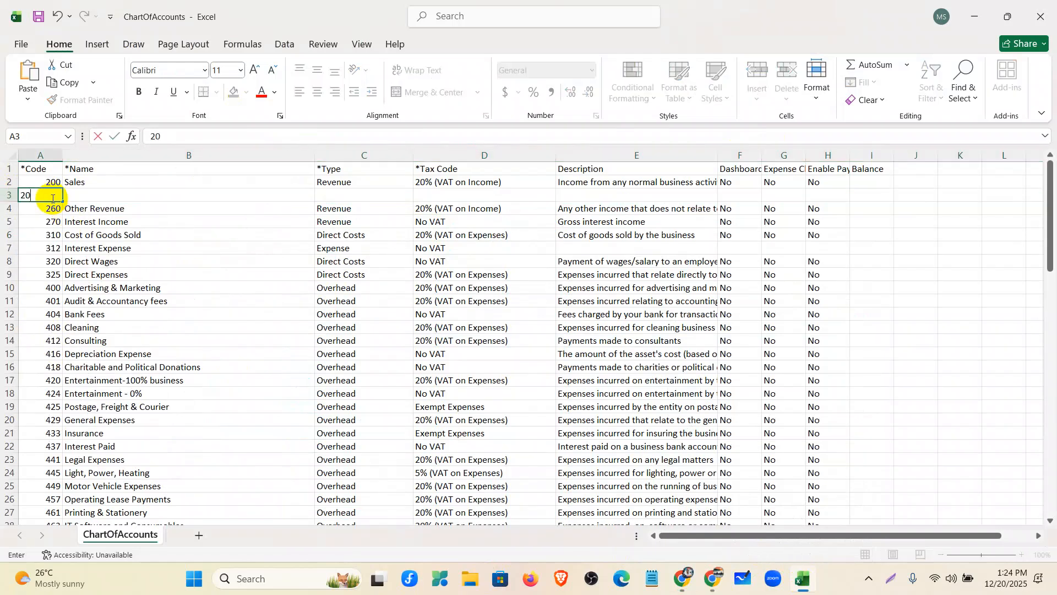
pyautogui.write('2')
pyautogui.click(89, 194)
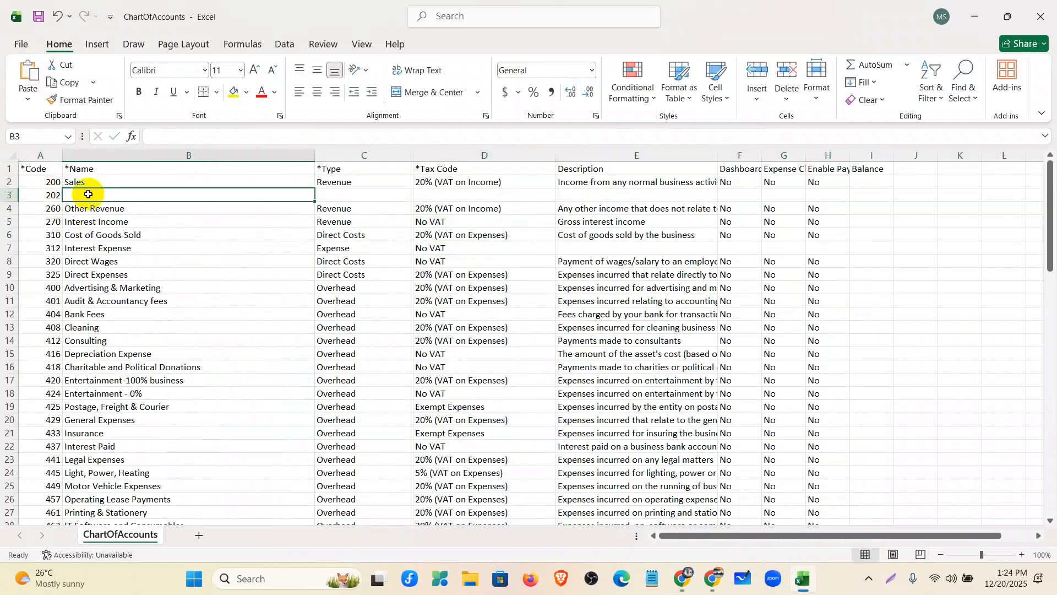
pyautogui.hotkey('ctrl', 'v')
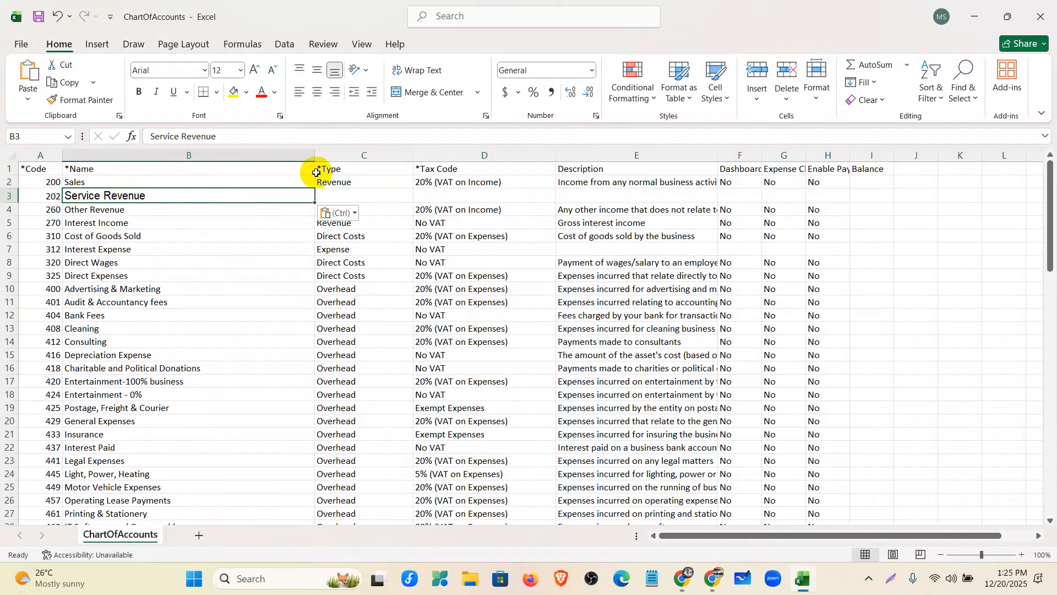
# Set the Service Revenue row's type to Revenue and its tax code to No VAT by copying existing cells.
pyautogui.click(346, 185)
pyautogui.moveTo(413, 189); pyautogui.dragTo(413, 201)
pyautogui.click(435, 249)
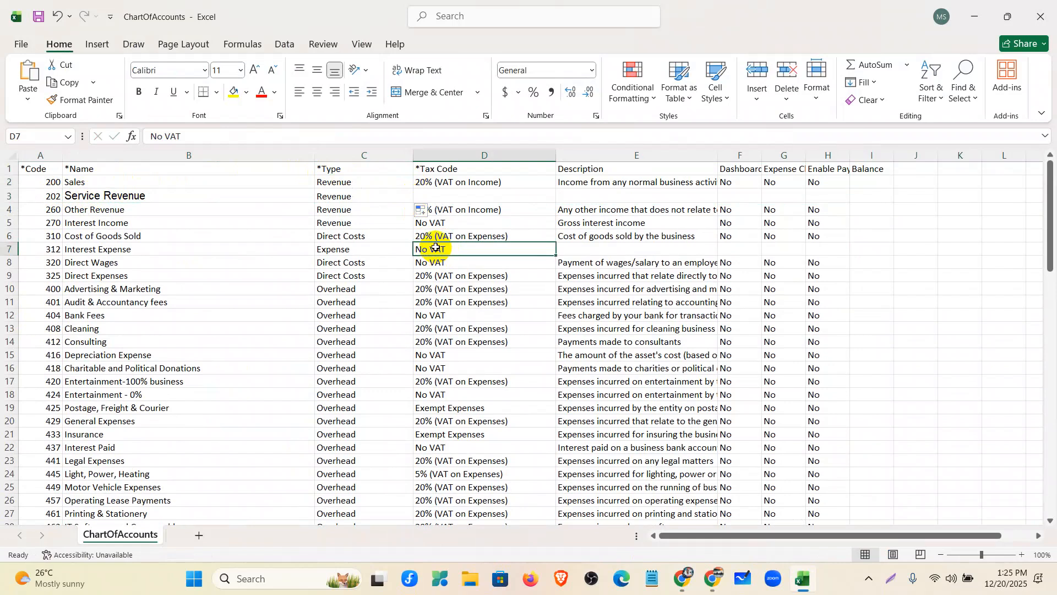
pyautogui.click(440, 197)
pyautogui.hotkey('ctrl', 'v')
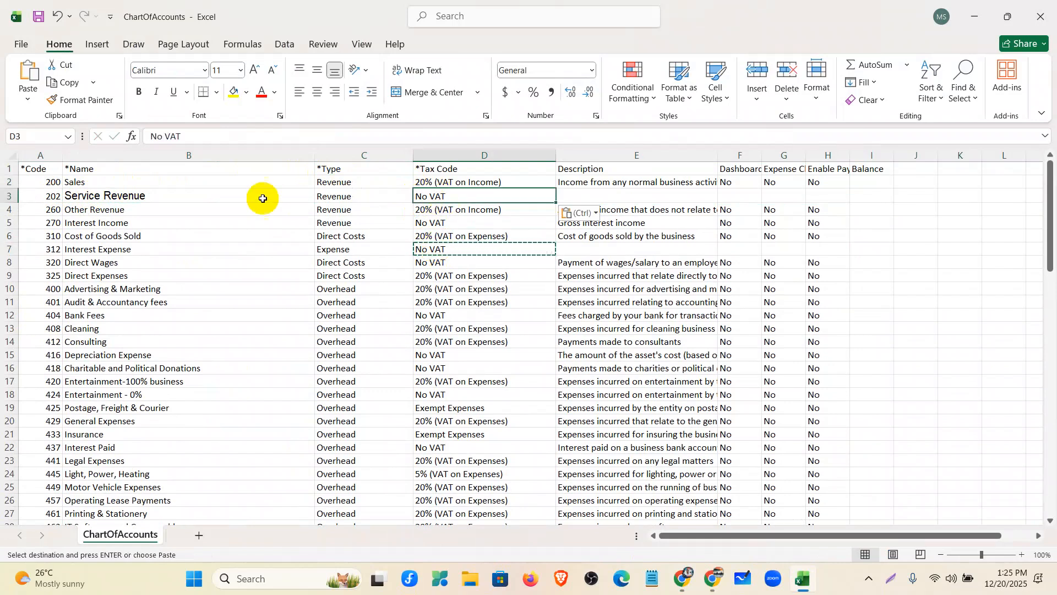
# Apply the Sales cell's formatting to the Service Revenue cell with Format Painter, and save and close the workbook.
pyautogui.click(86, 186)
pyautogui.click(83, 100)
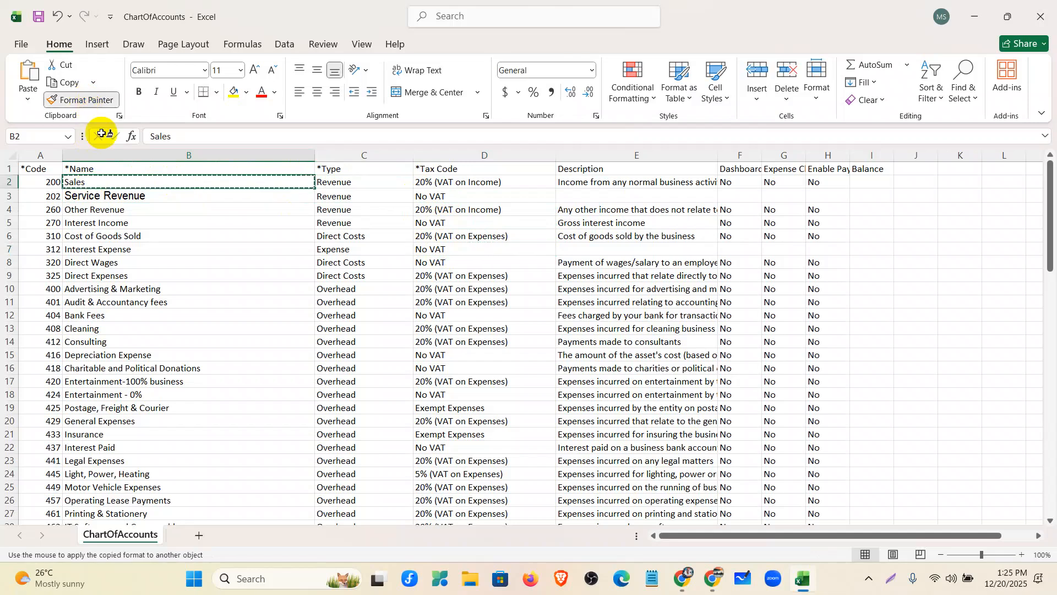
pyautogui.click(132, 191)
pyautogui.click(37, 16)
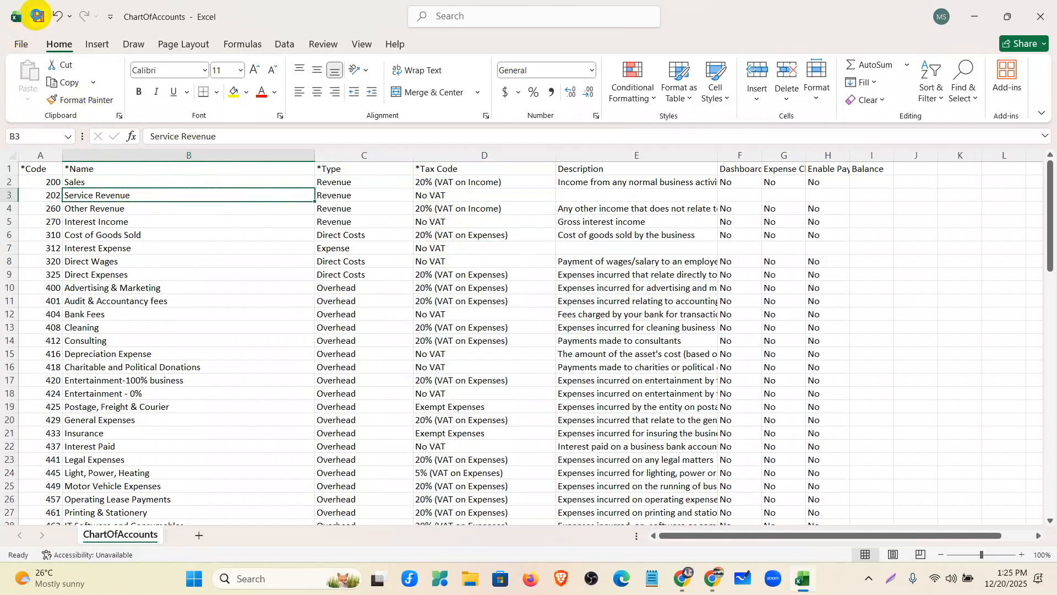
pyautogui.click(1046, 15)
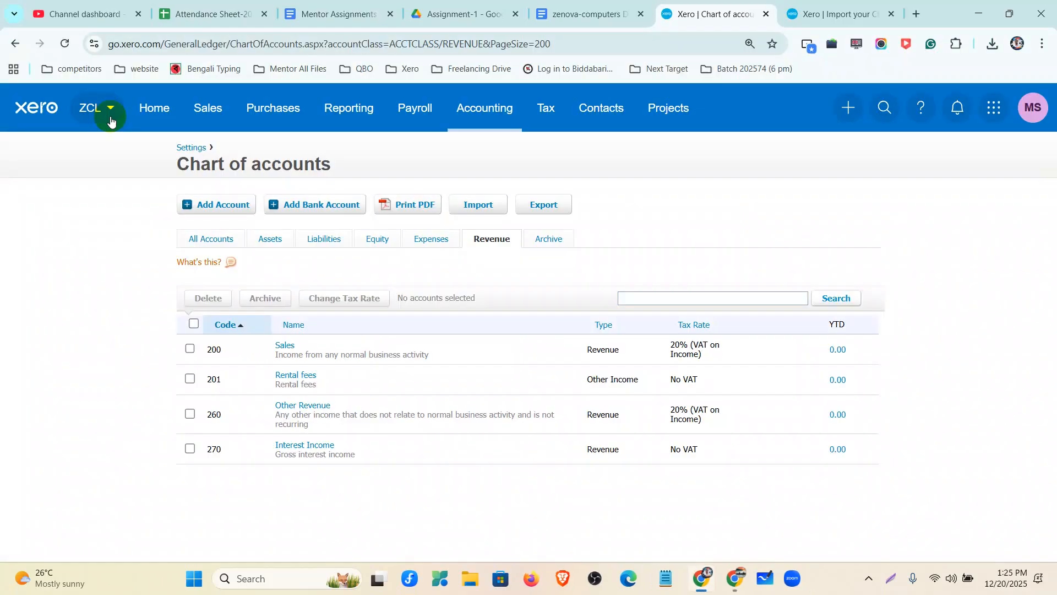
# Import the ChartOfAccounts file from Downloads into Xero's chart of accounts with balances left at No / Don't know, and confirm the imported accounts.
pyautogui.click(472, 209)
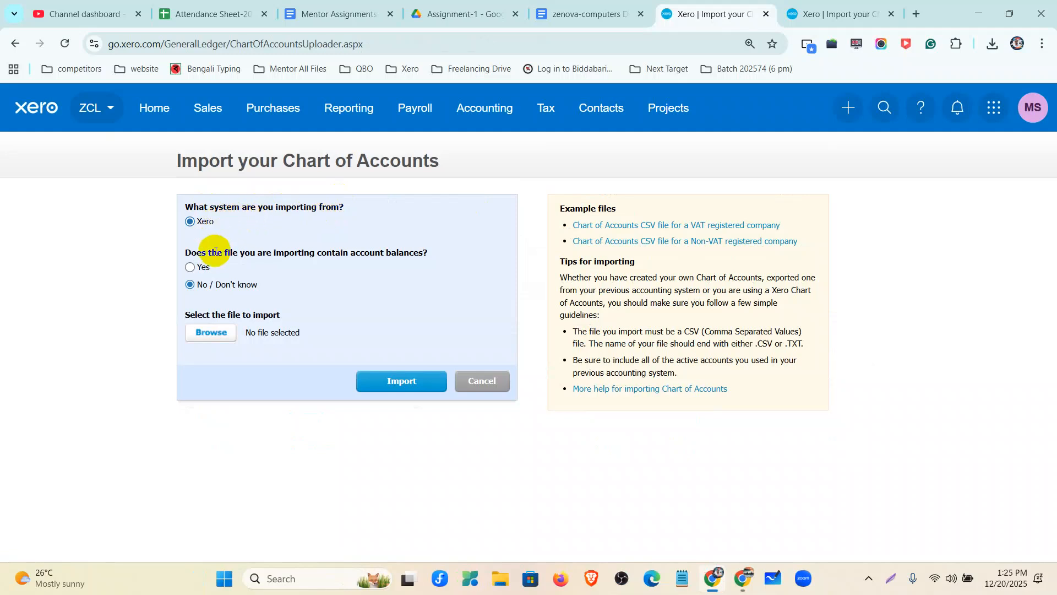
pyautogui.moveTo(198, 254); pyautogui.dragTo(435, 259)
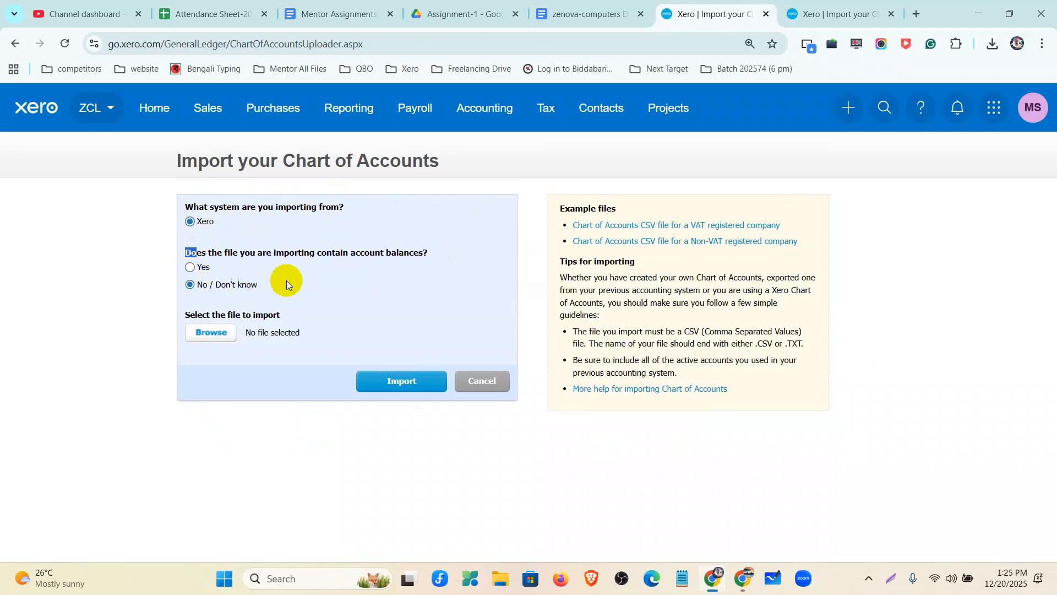
pyautogui.click(341, 283)
pyautogui.click(215, 333)
pyautogui.click(91, 211)
pyautogui.click(181, 196)
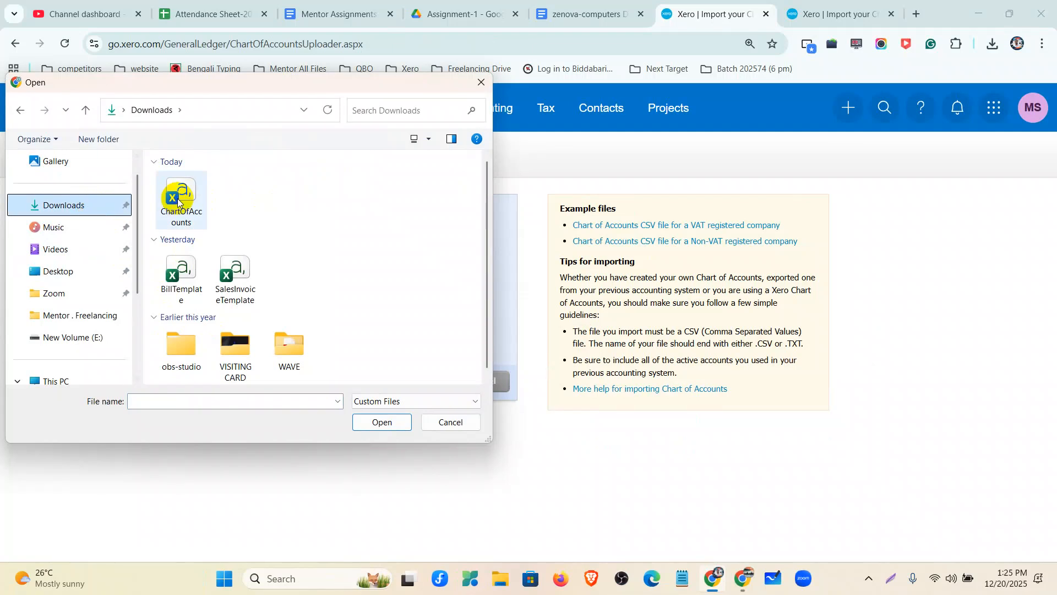
pyautogui.click(375, 423)
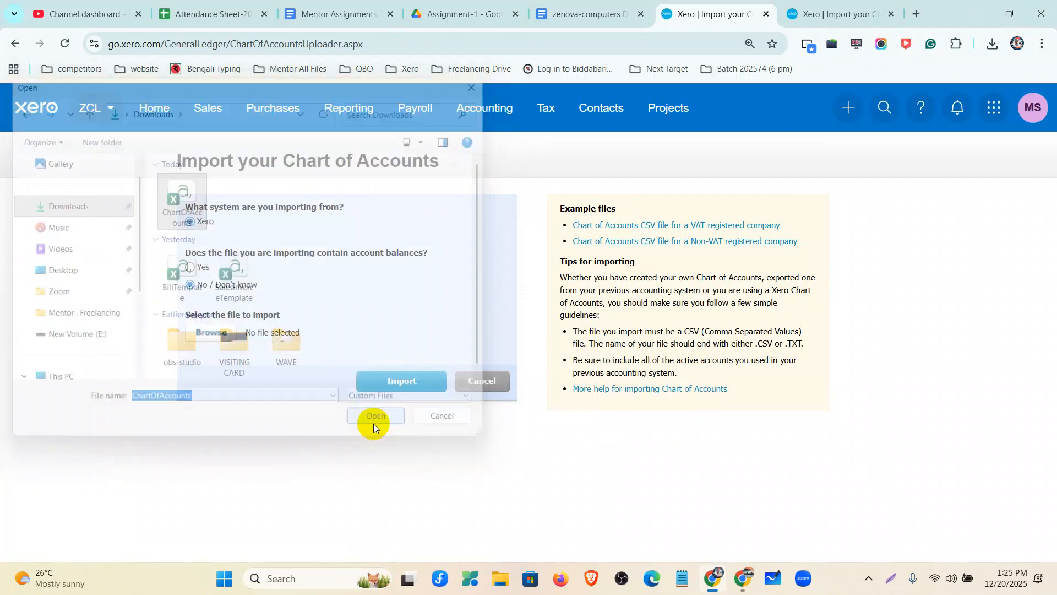
pyautogui.click(410, 377)
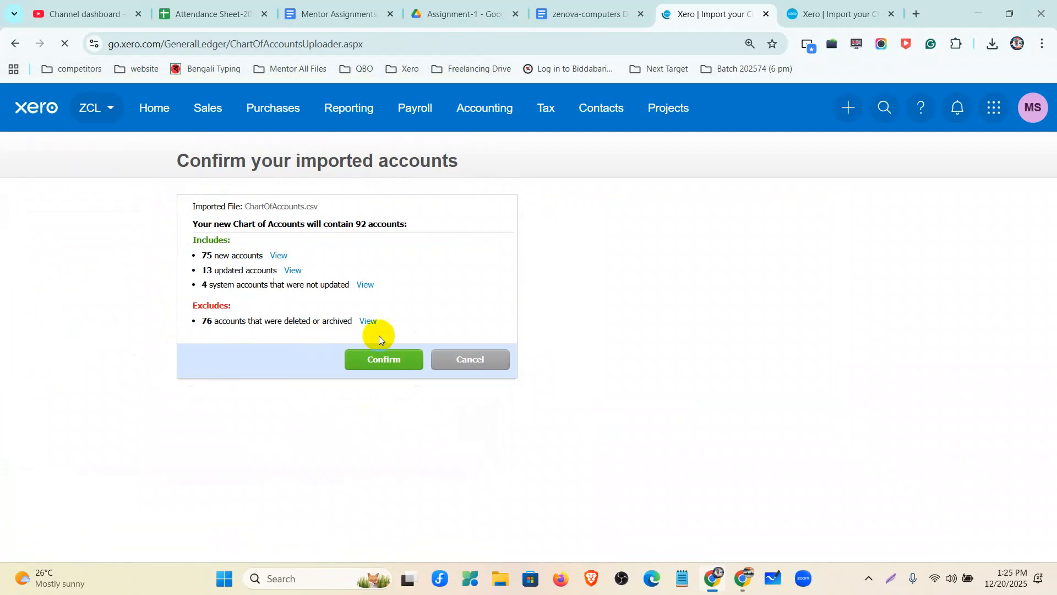
pyautogui.click(377, 359)
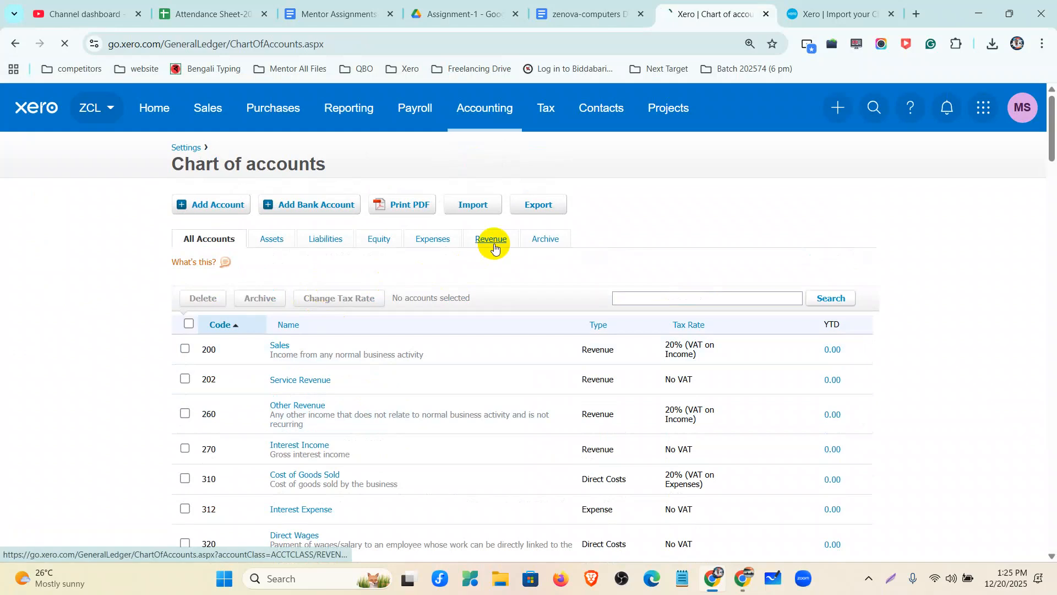
# Review the imported revenue and expense accounts and return to the list of all accounts.
pyautogui.click(493, 240)
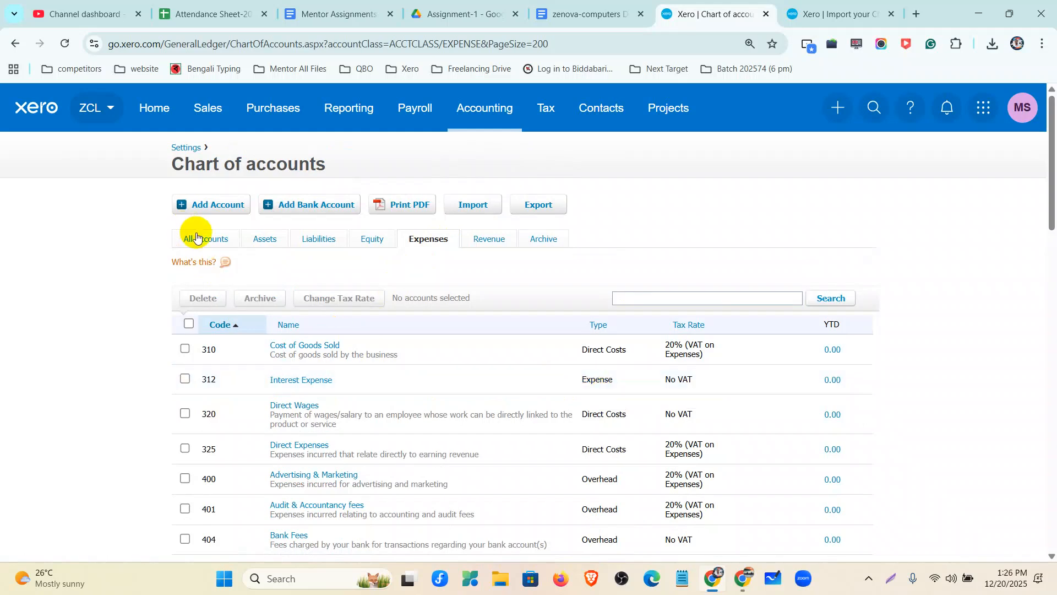
pyautogui.click(197, 241)
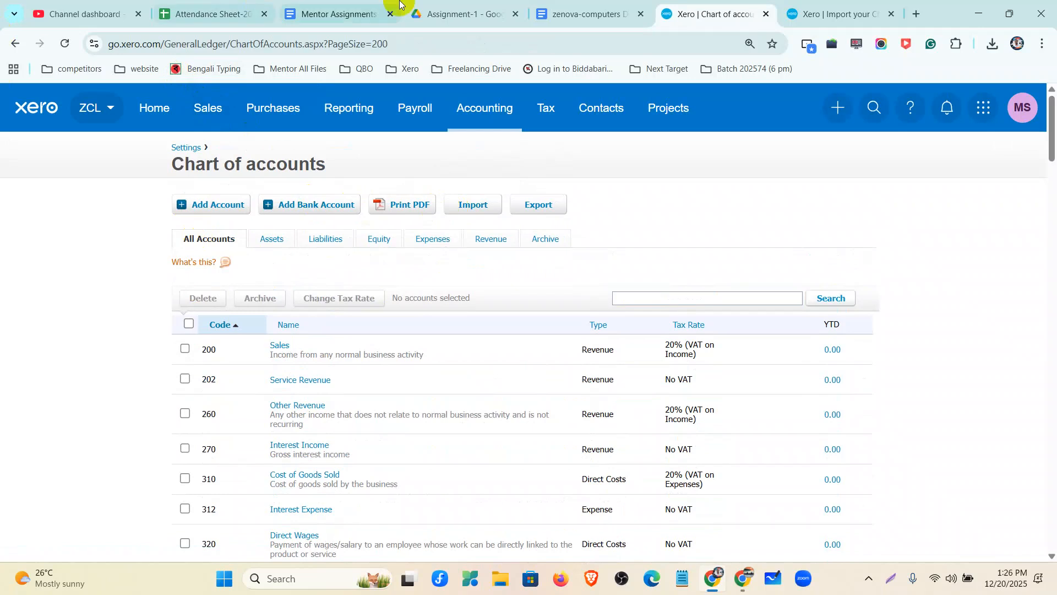
# Check the Xero-Assignment-01 list for the ProAdvisor certification guidelines item and return to Xero's chart of accounts.
pyautogui.click(578, 13)
pyautogui.scroll(-5, 461, 269)
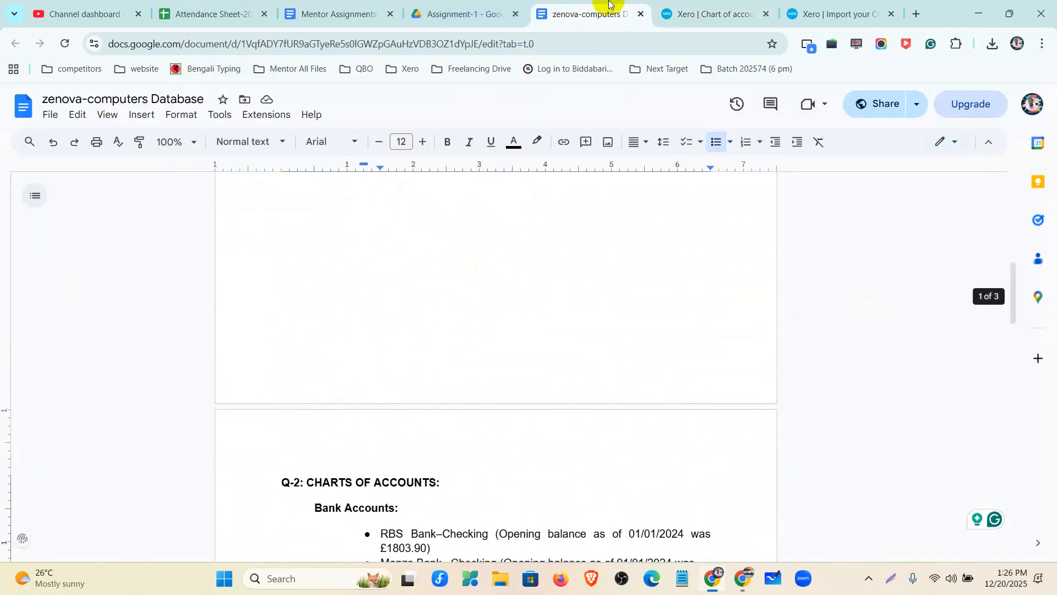
pyautogui.click(311, 12)
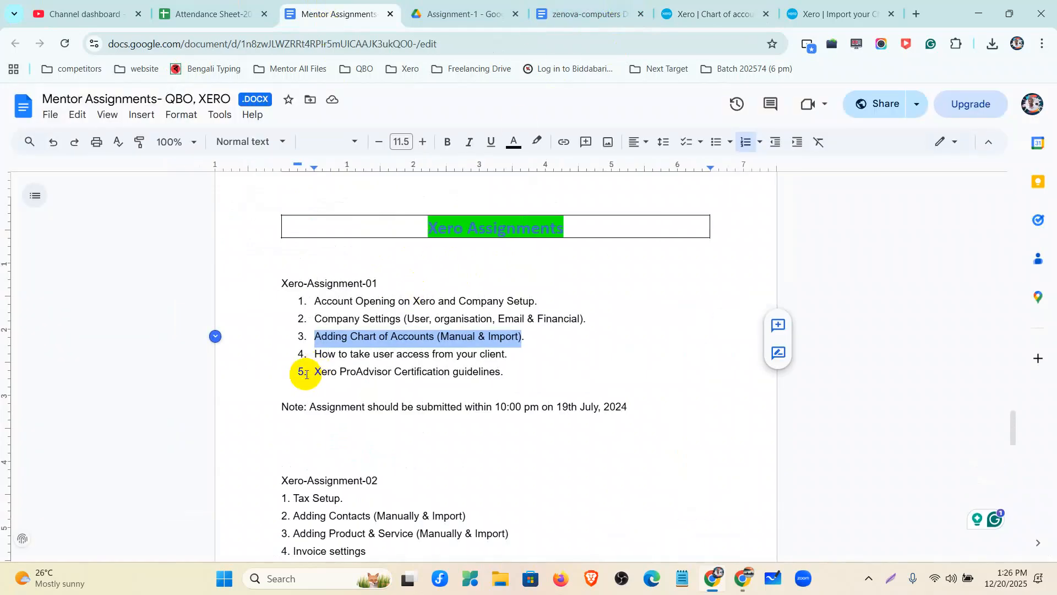
pyautogui.moveTo(311, 372); pyautogui.dragTo(506, 365)
pyautogui.click(688, 14)
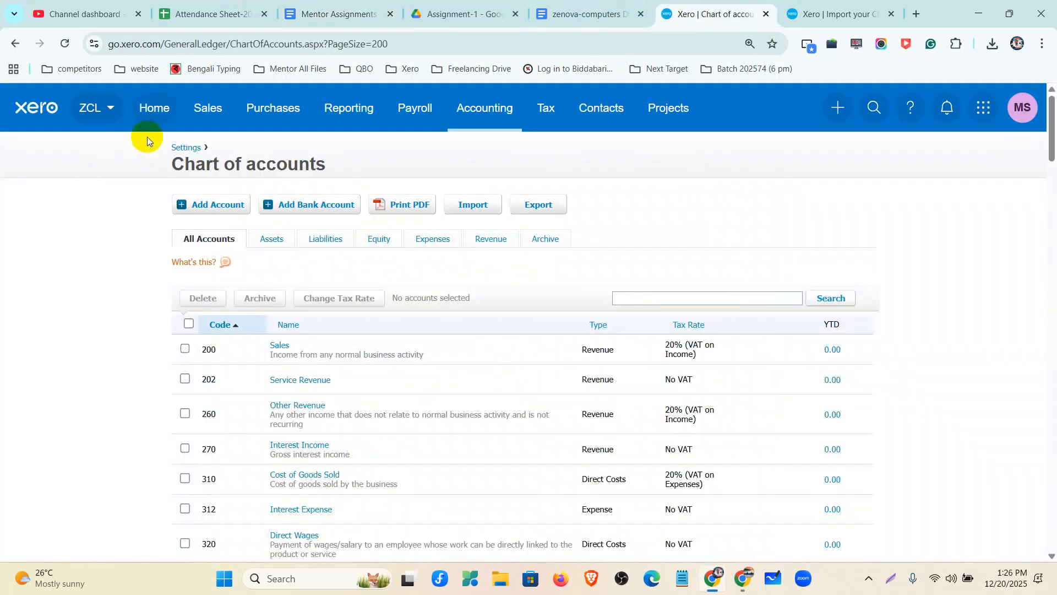
pyautogui.hotkey('ctrl', '-')
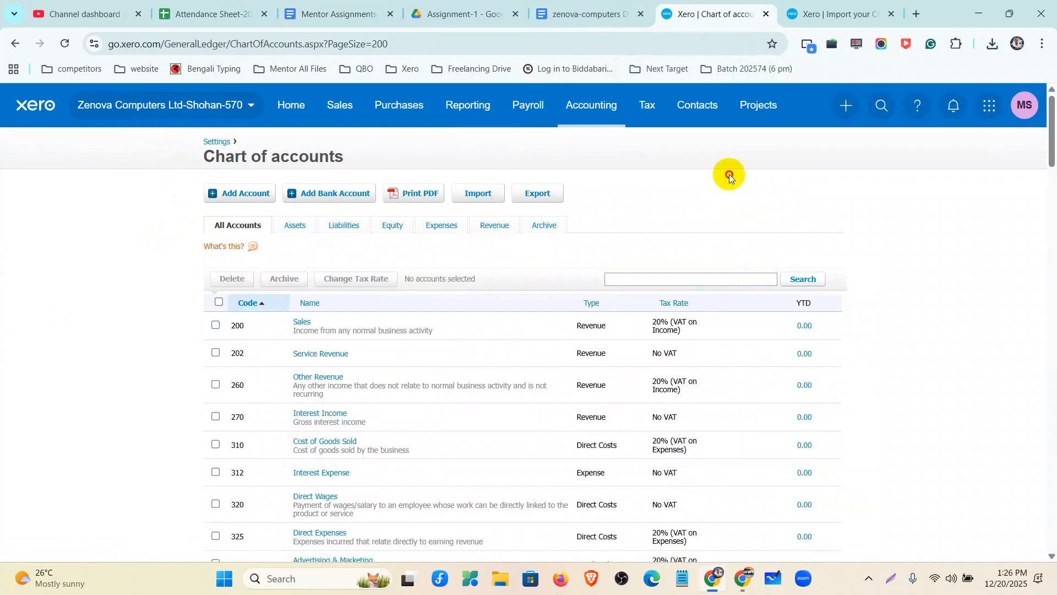
# Search Google for "xero central" in a new tab, open the Xero Central home page and log in.
pyautogui.click(913, 14)
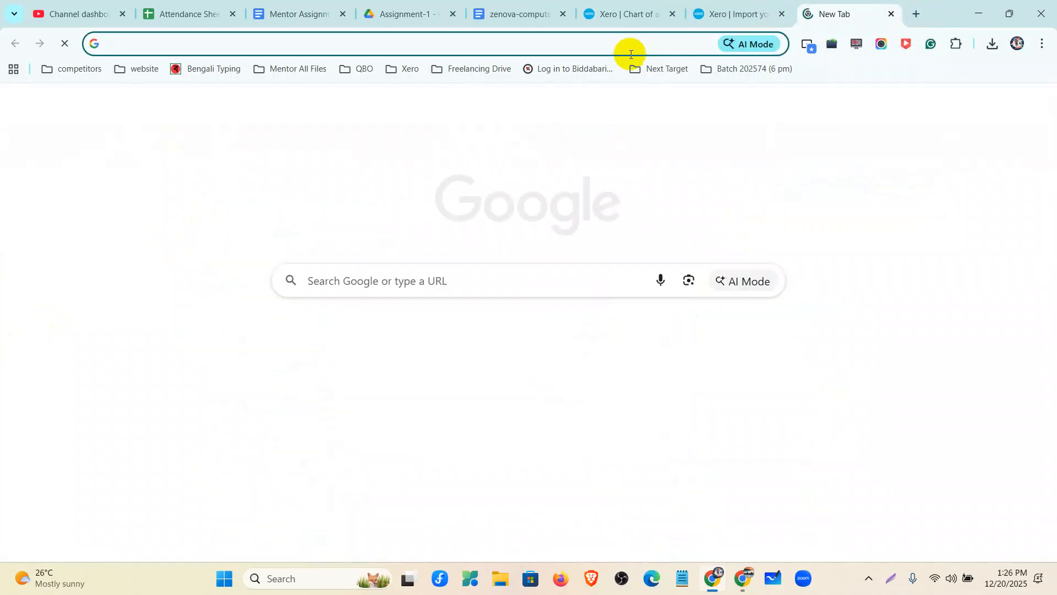
pyautogui.click(621, 46)
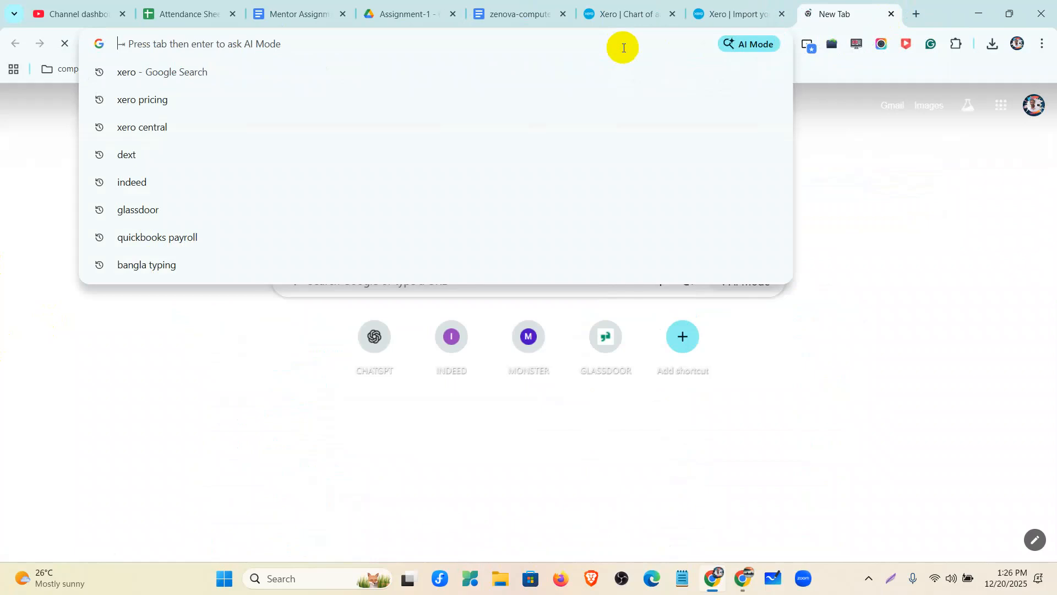
pyautogui.write('xero central')
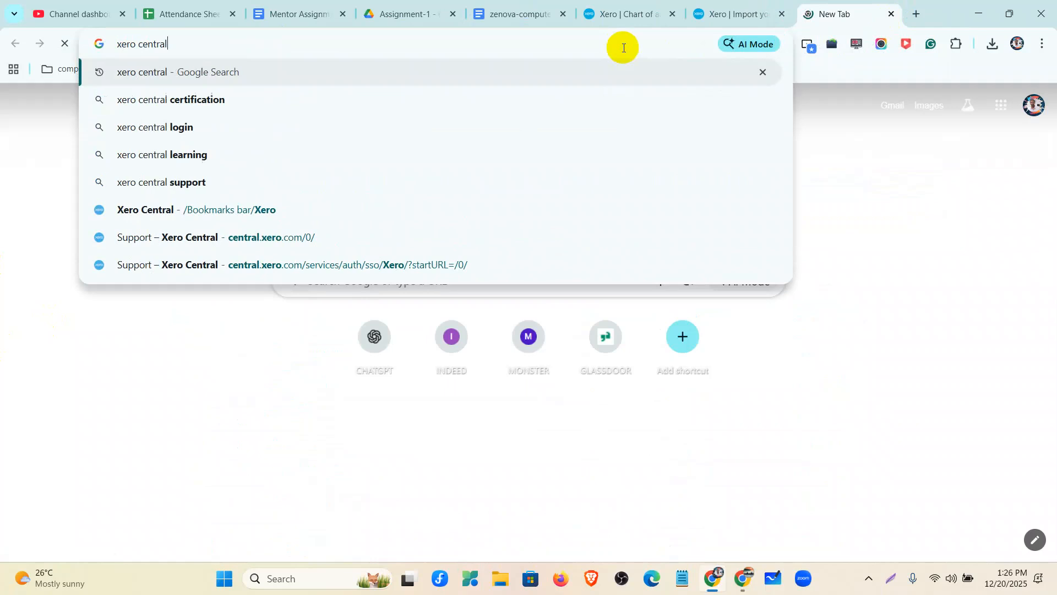
pyautogui.press('Return')
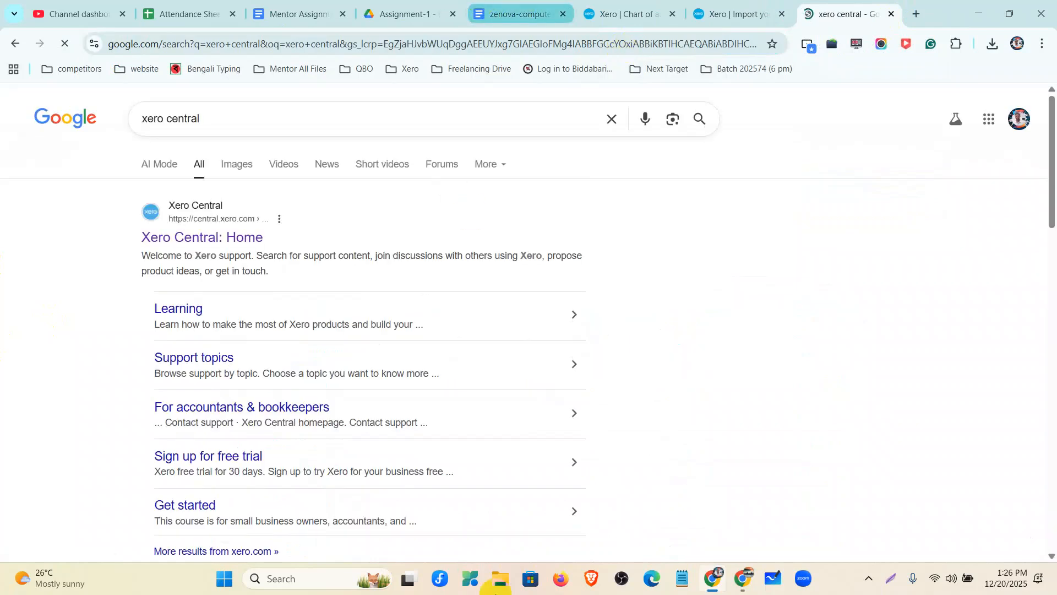
pyautogui.click(179, 241)
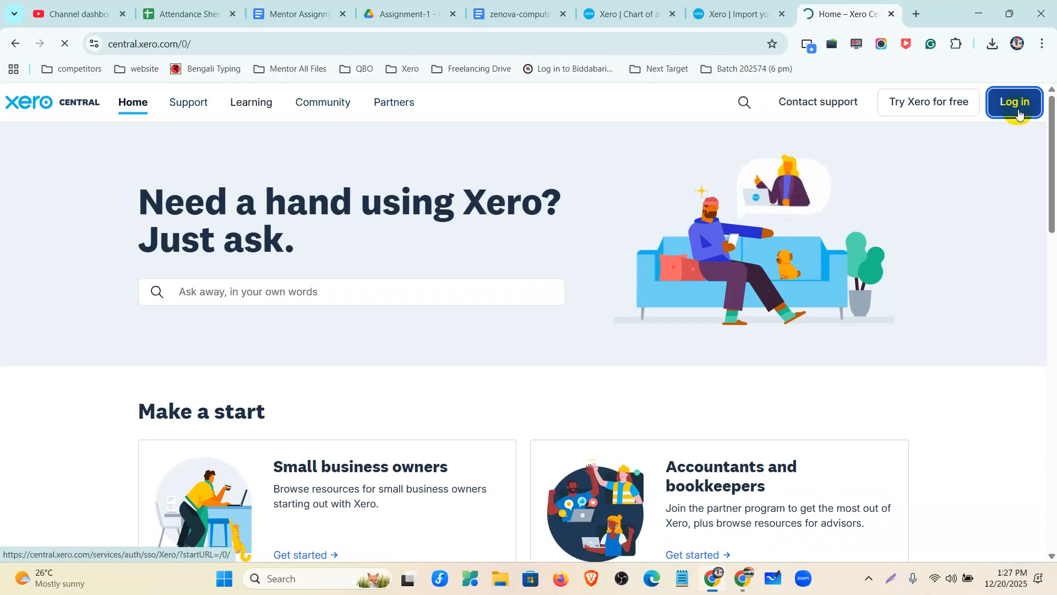
pyautogui.click(1019, 113)
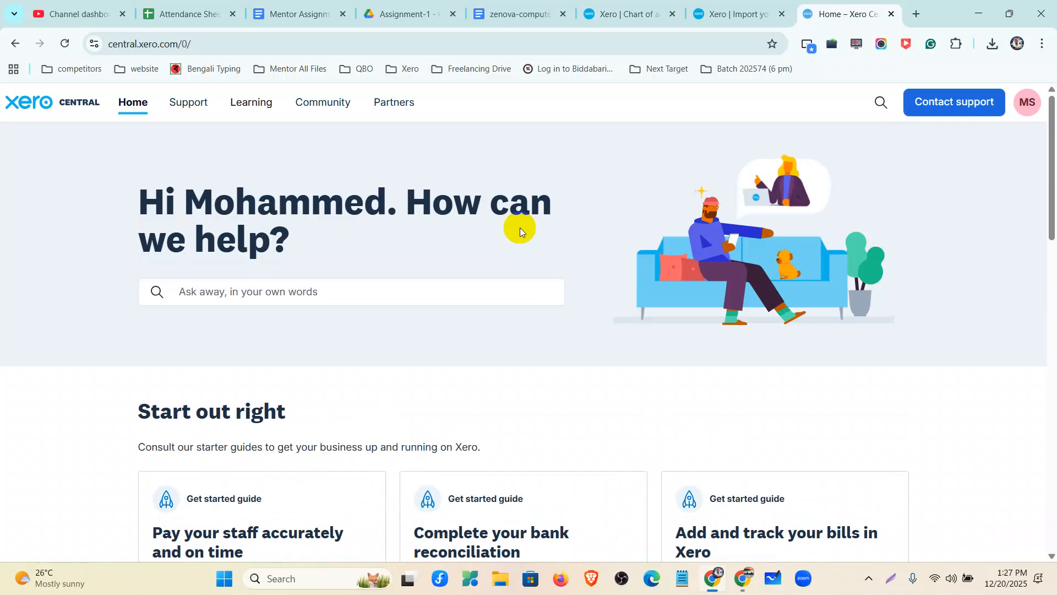
# Open the Xero certifications page from Xero Central's Learning section and go to its Certifications course list.
pyautogui.click(261, 108)
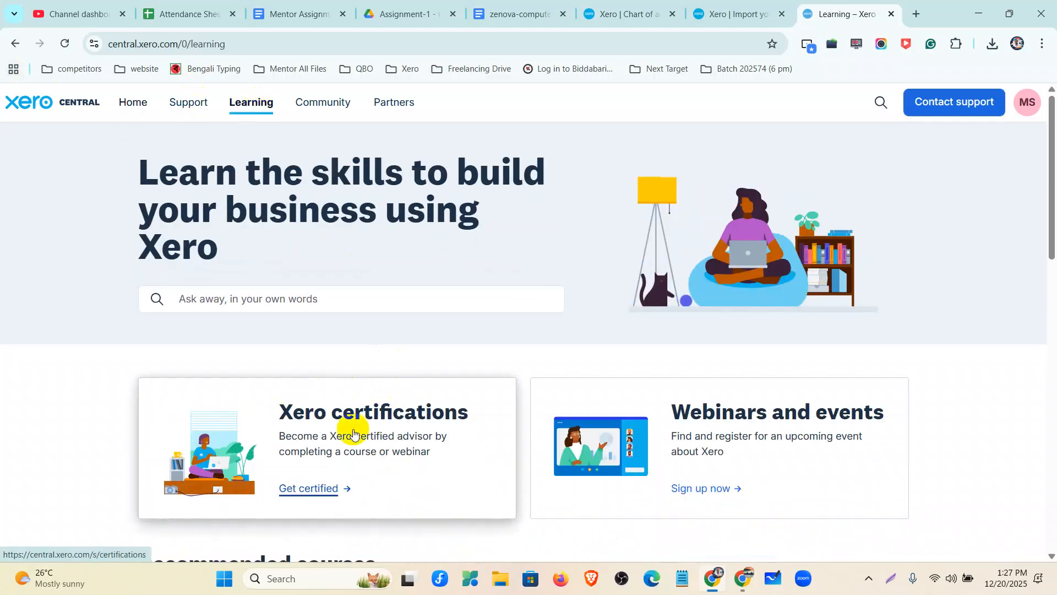
pyautogui.click(354, 434)
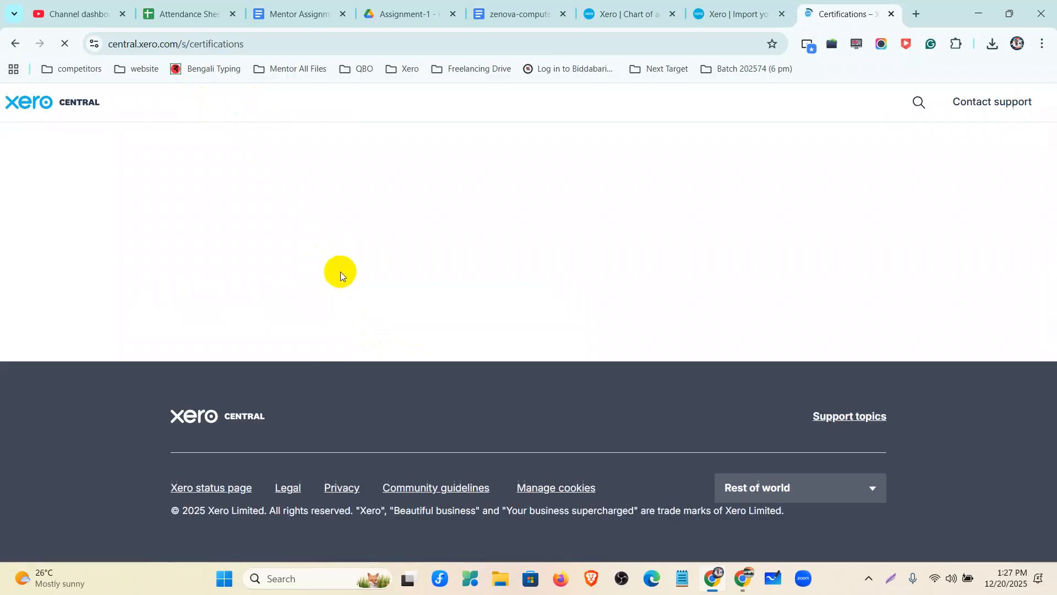
pyautogui.scroll(-3, 421, 288)
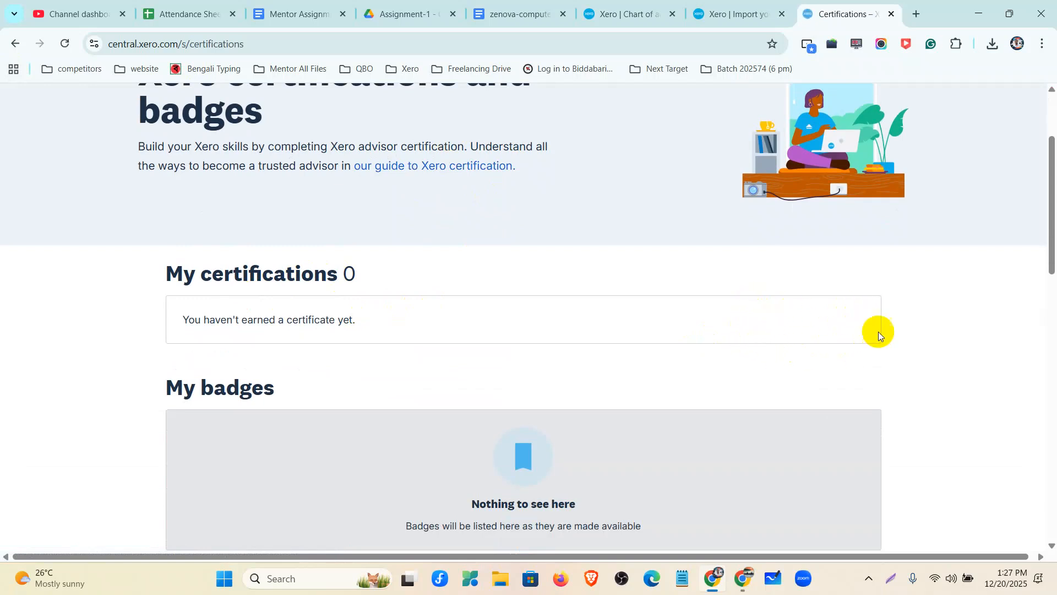
pyautogui.scroll(-6, 237, 303)
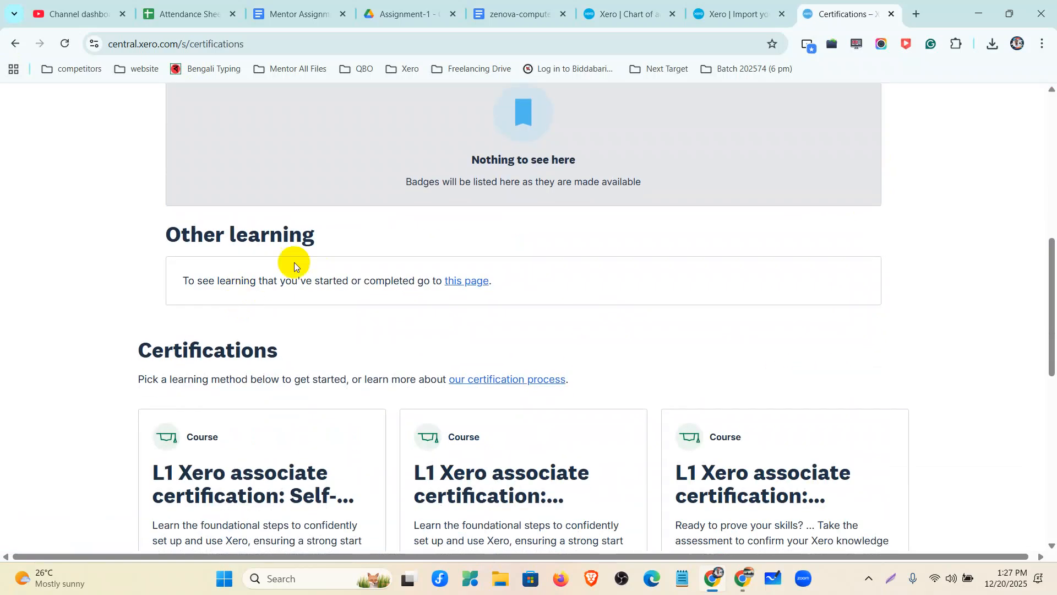
pyautogui.scroll(-2, 351, 188)
pyautogui.moveTo(138, 212); pyautogui.dragTo(300, 219)
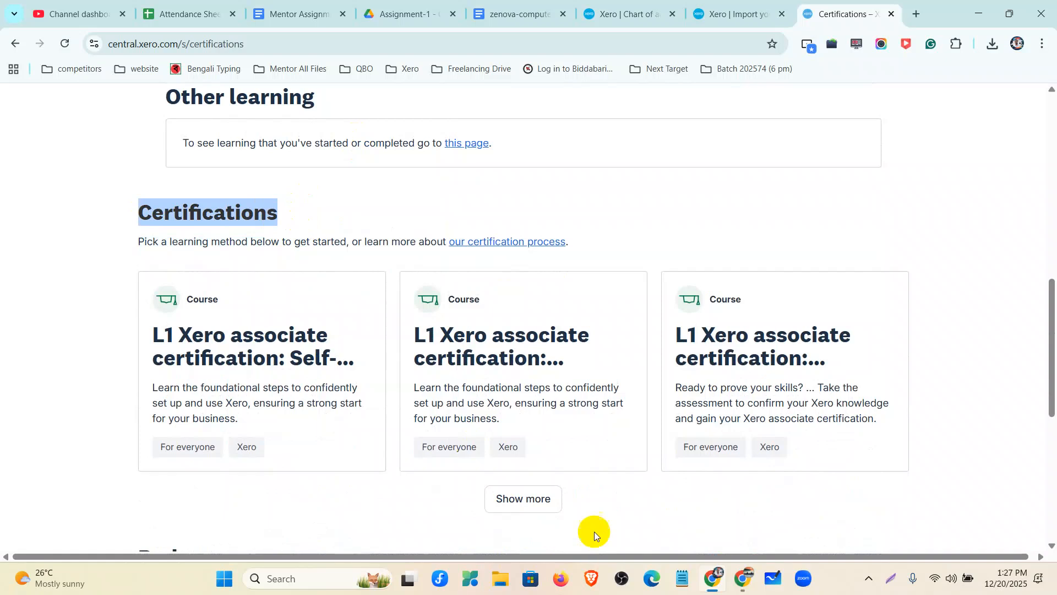
# Expand the Certifications list and review the L1 associate and L2 professional course options.
pyautogui.click(545, 511)
pyautogui.scroll(-2, 433, 325)
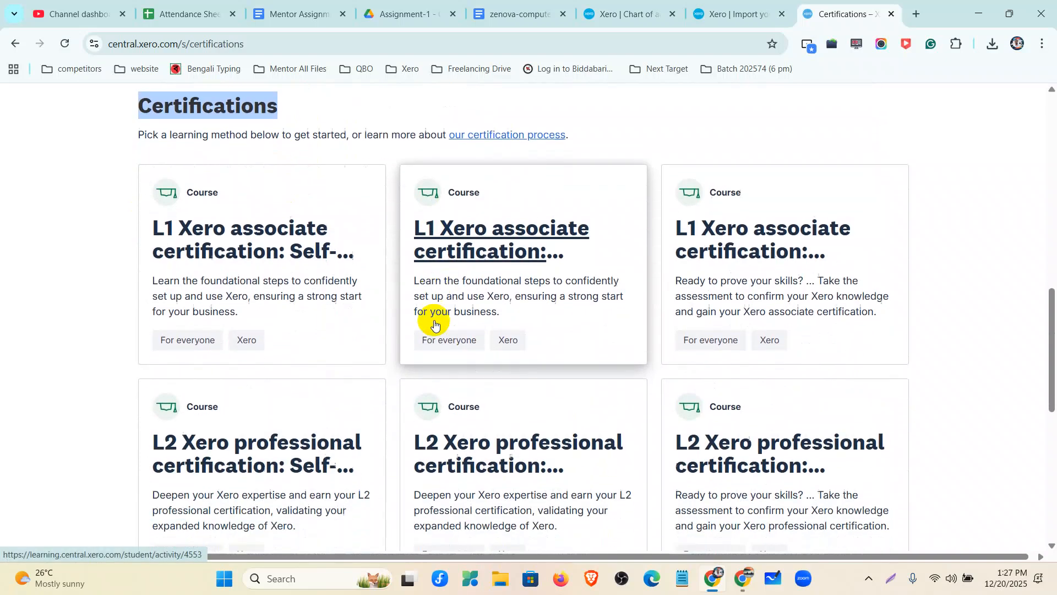
pyautogui.scroll(-1, 434, 324)
pyautogui.scroll(1, 434, 325)
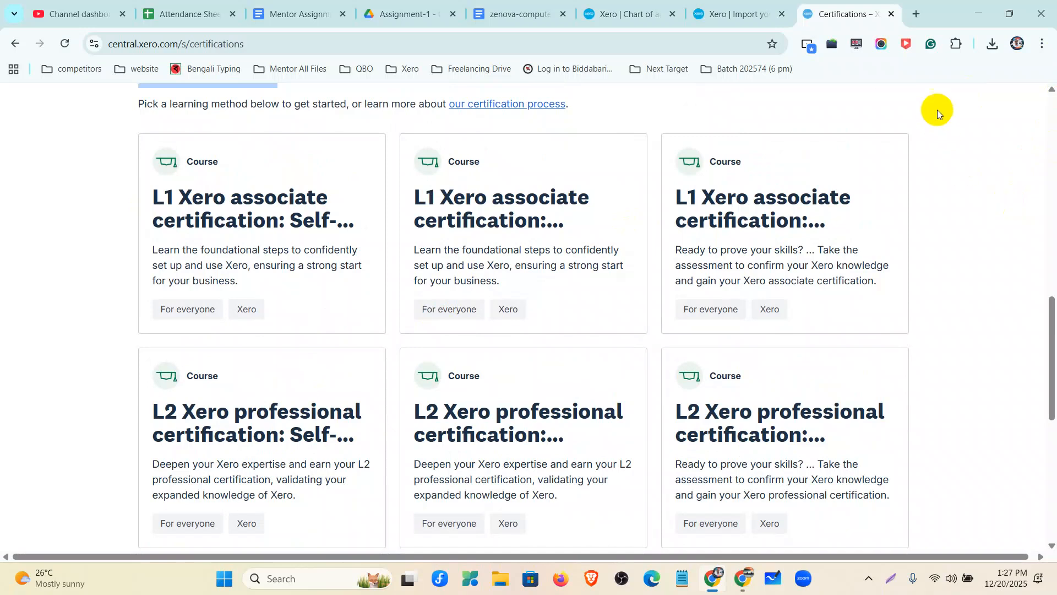
pyautogui.hotkey('ctrl', '-')
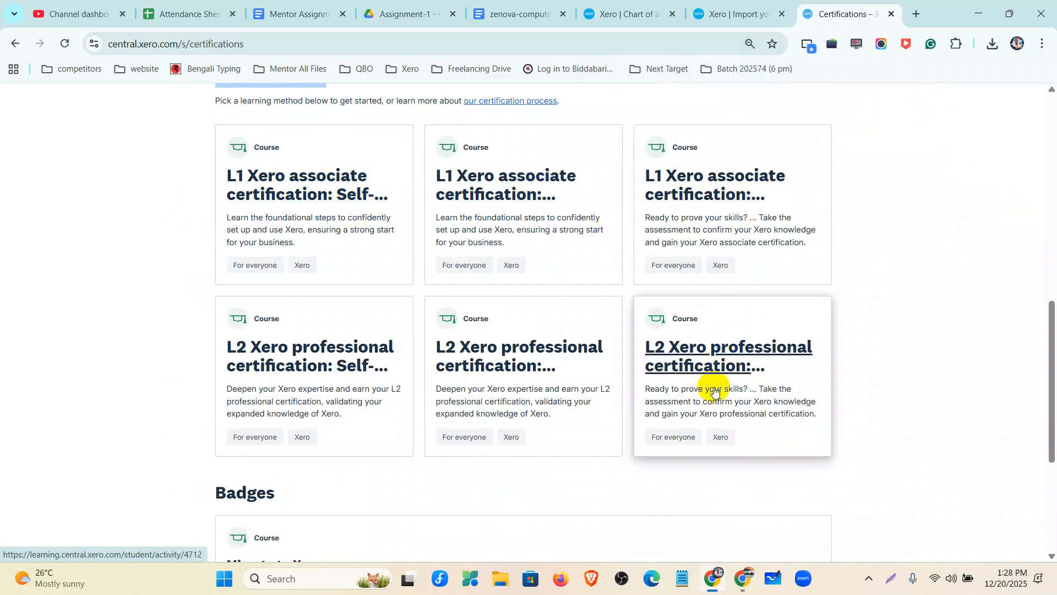
pyautogui.scroll(2, 418, 388)
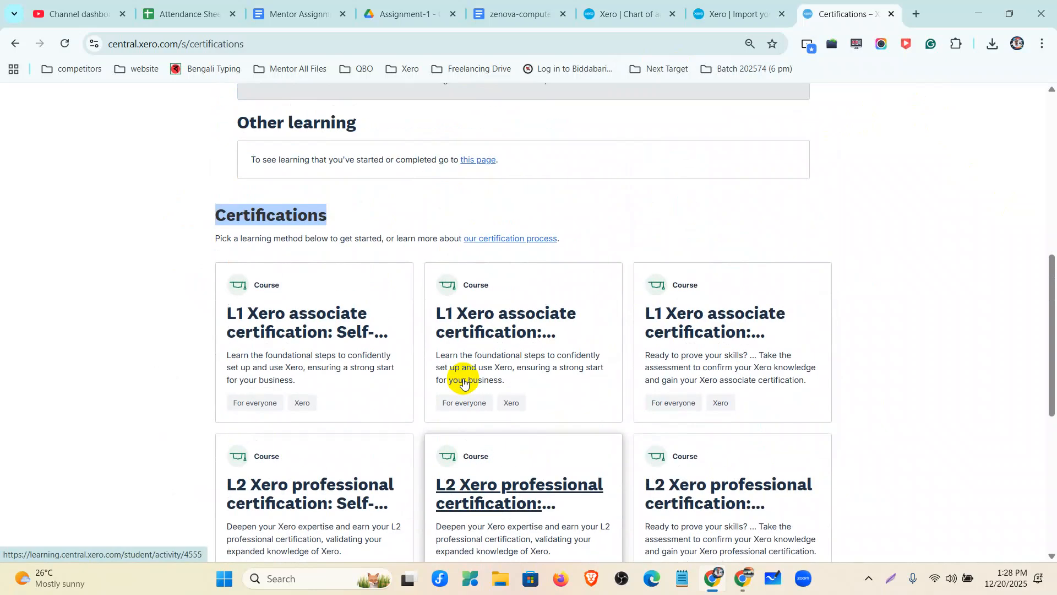
# Reload the certifications page, open the "our certification process" link in a new tab and switch to it.
pyautogui.click(65, 44)
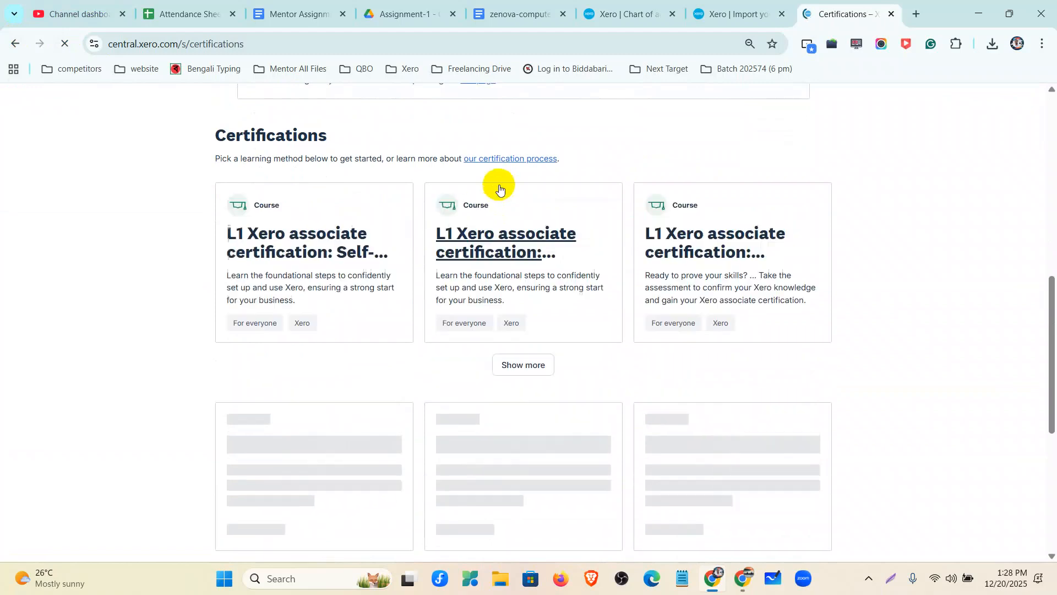
pyautogui.rightClick(497, 161)
pyautogui.click(508, 175)
pyautogui.scroll(-1, 593, 361)
pyautogui.scroll(-3, 593, 361)
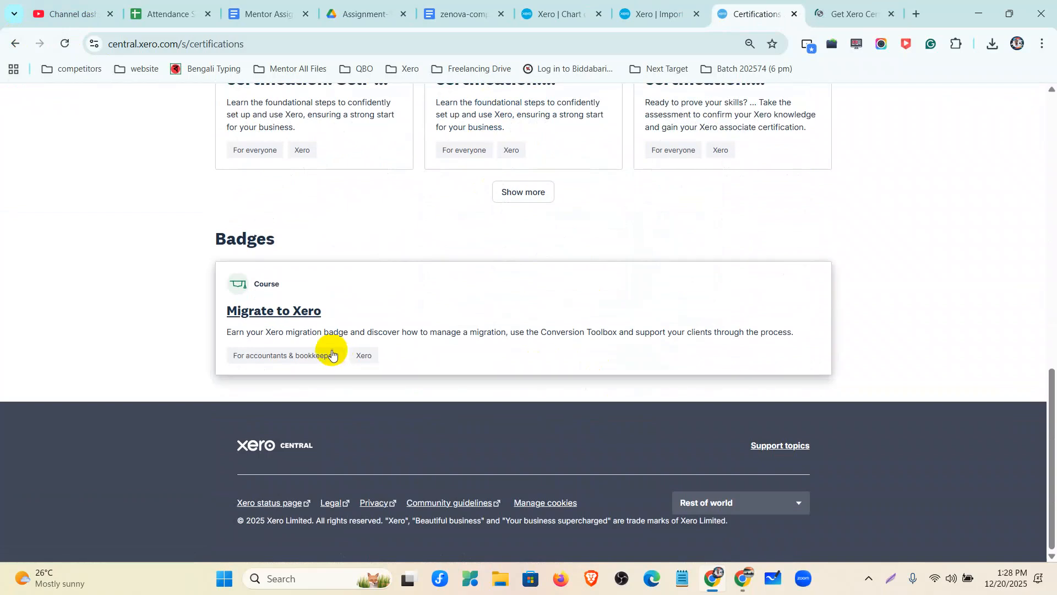
pyautogui.scroll(3, 674, 266)
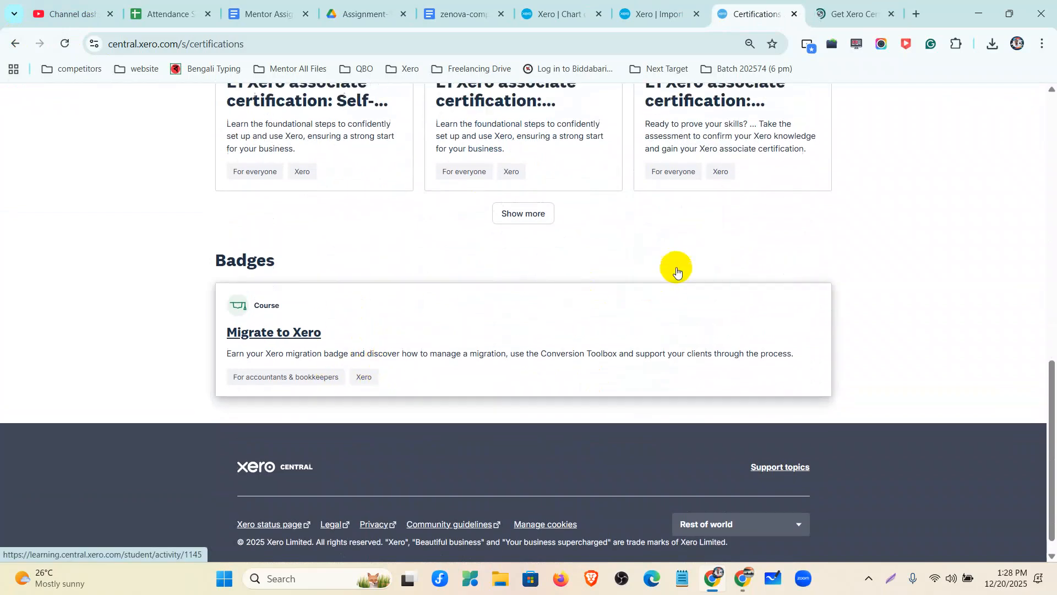
pyautogui.click(843, 12)
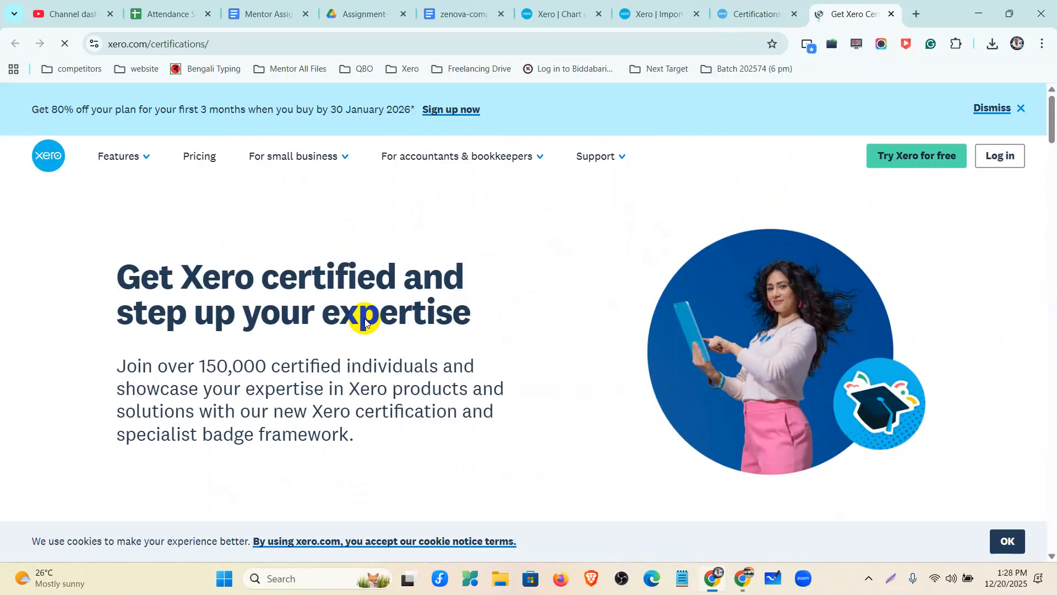
# Review the certification levels on the Get Xero certified page, including Level 1 associate certification and its self-paced learning option.
pyautogui.scroll(-7, 655, 272)
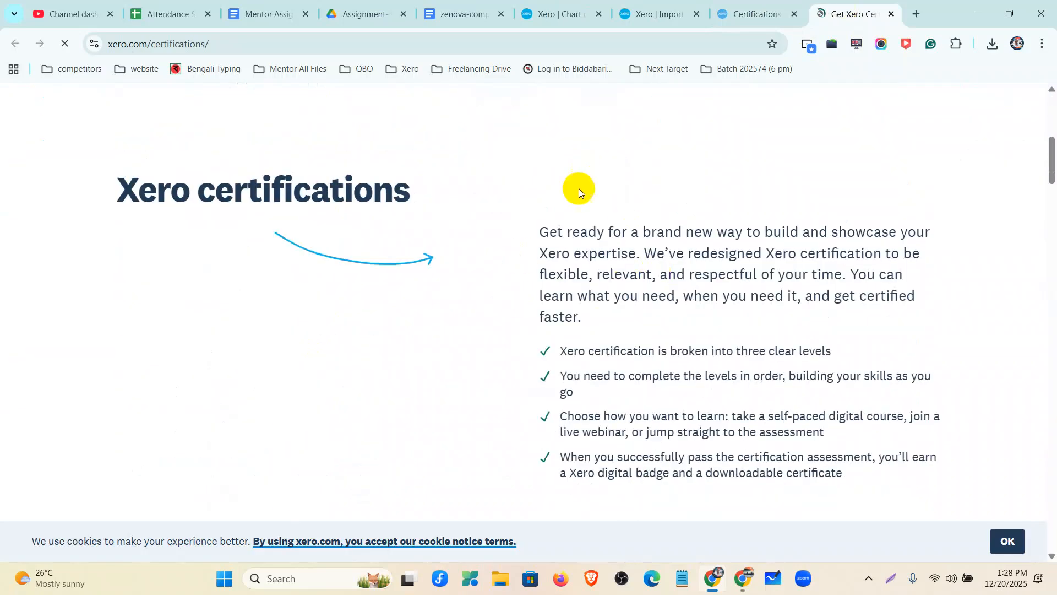
pyautogui.scroll(-4, 567, 220)
pyautogui.scroll(-4, 638, 228)
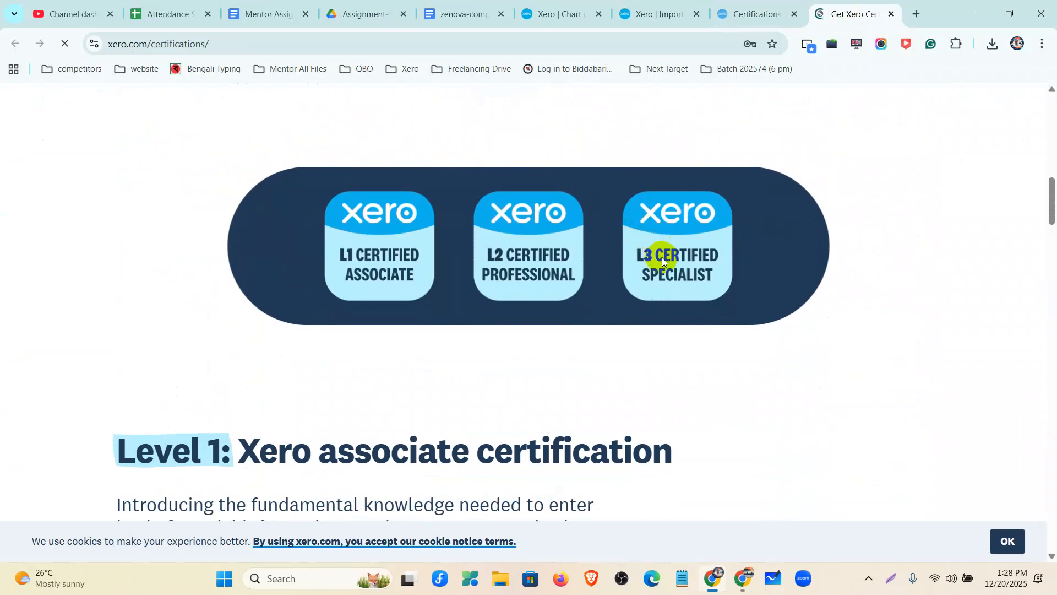
pyautogui.scroll(-5, 365, 263)
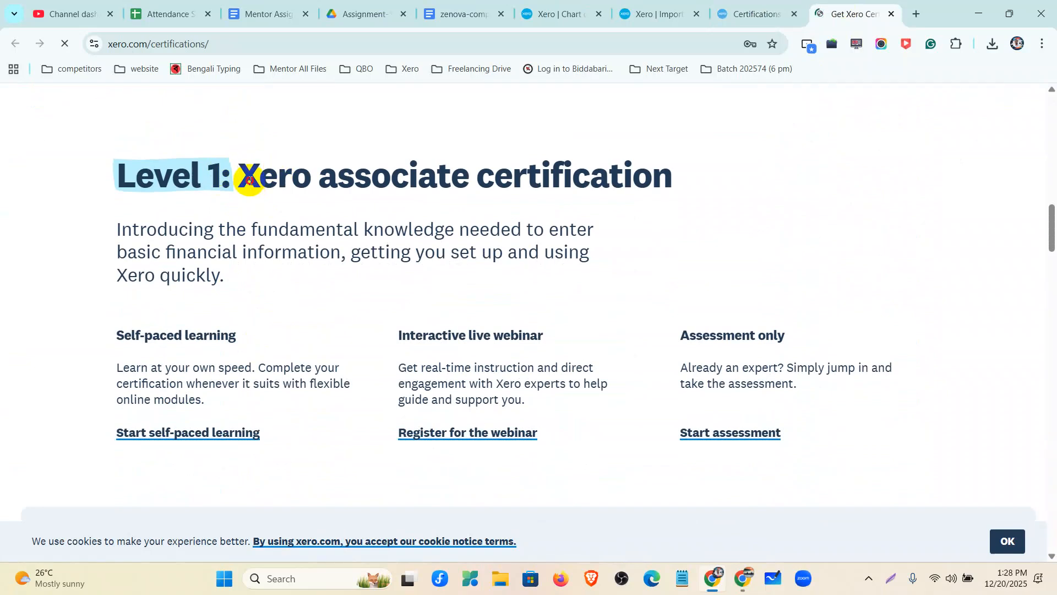
pyautogui.moveTo(251, 176); pyautogui.dragTo(672, 193)
pyautogui.click(740, 25)
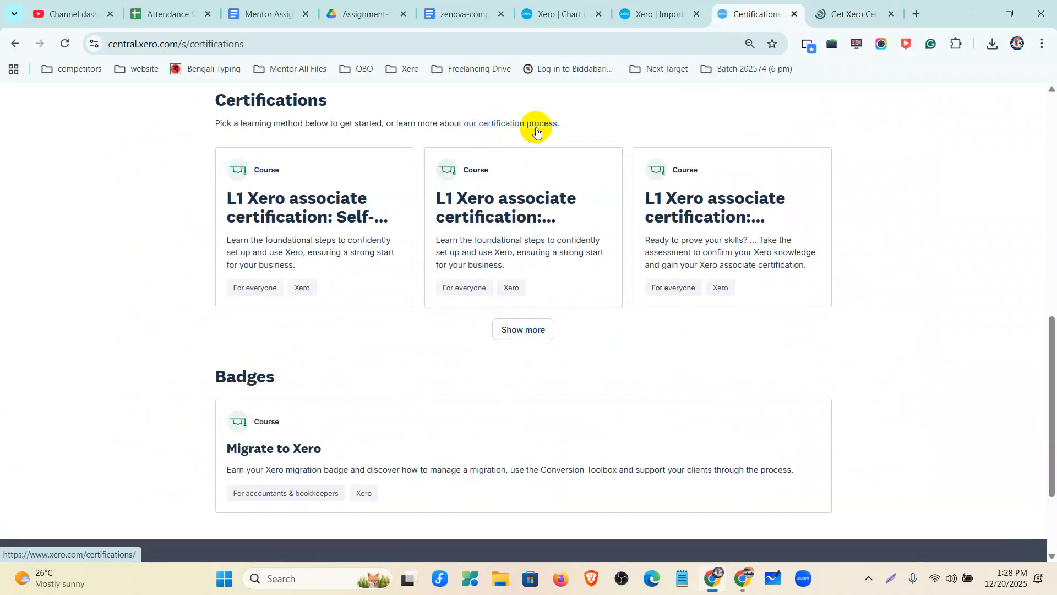
pyautogui.click(852, 14)
pyautogui.moveTo(101, 332); pyautogui.dragTo(249, 335)
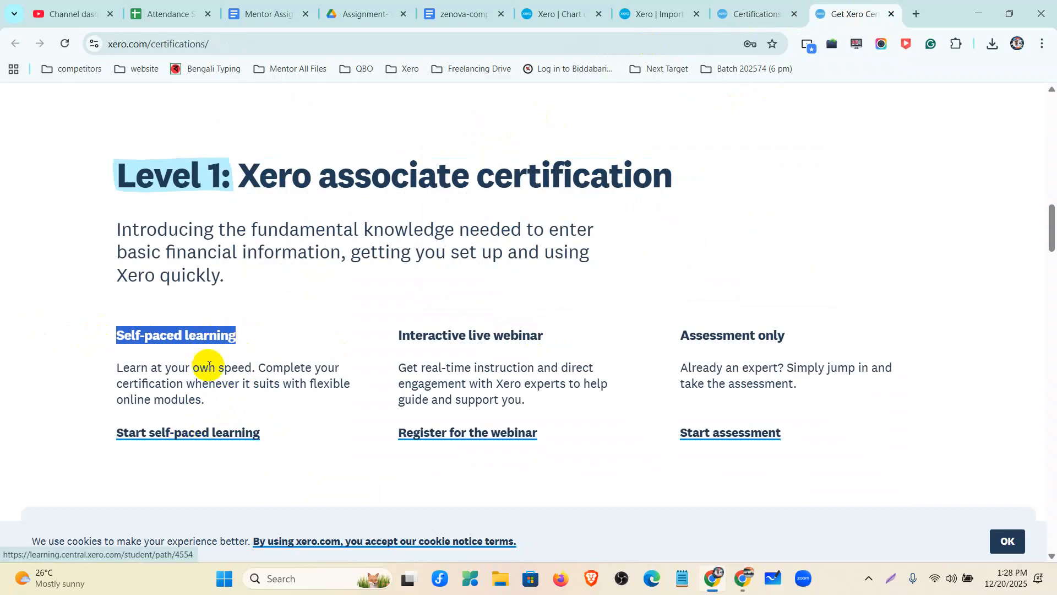
# Open the Level 1 self-paced learning course in a new tab and review its introduction, lessons and assessment sections.
pyautogui.rightClick(209, 439)
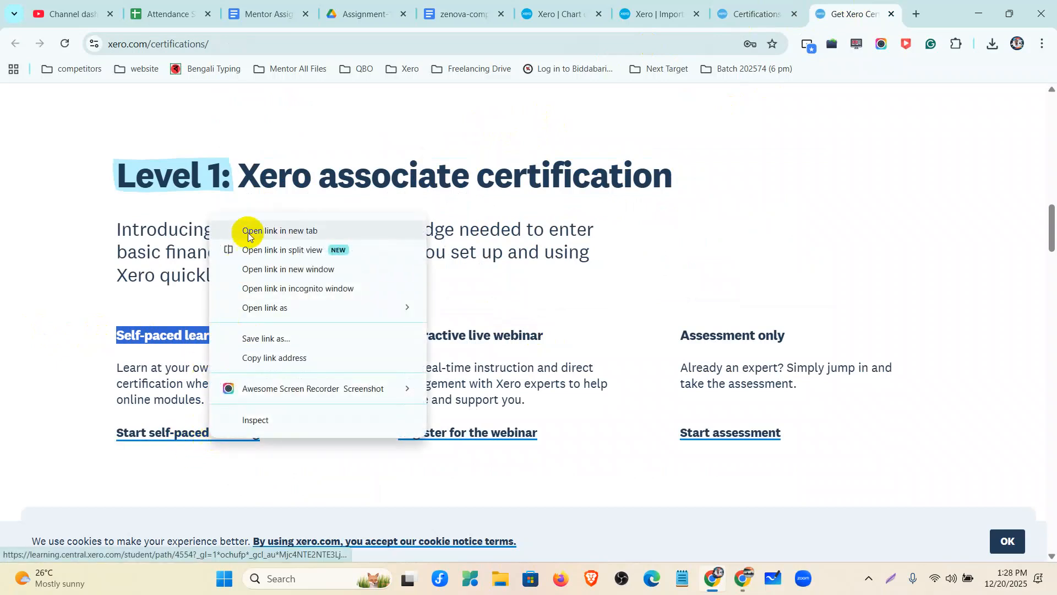
pyautogui.click(248, 230)
pyautogui.click(850, 14)
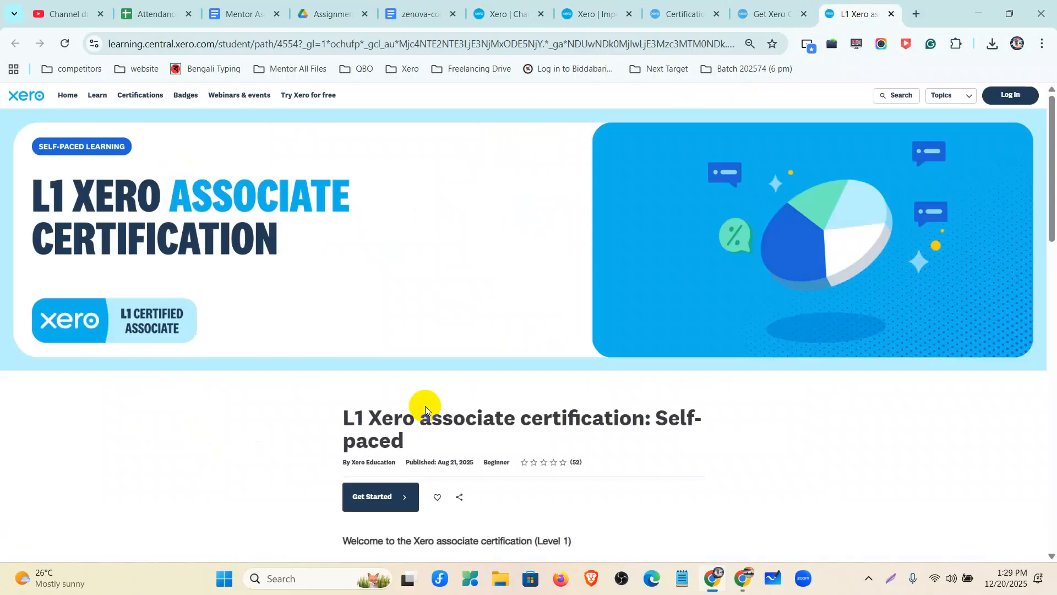
pyautogui.scroll(-3, 425, 405)
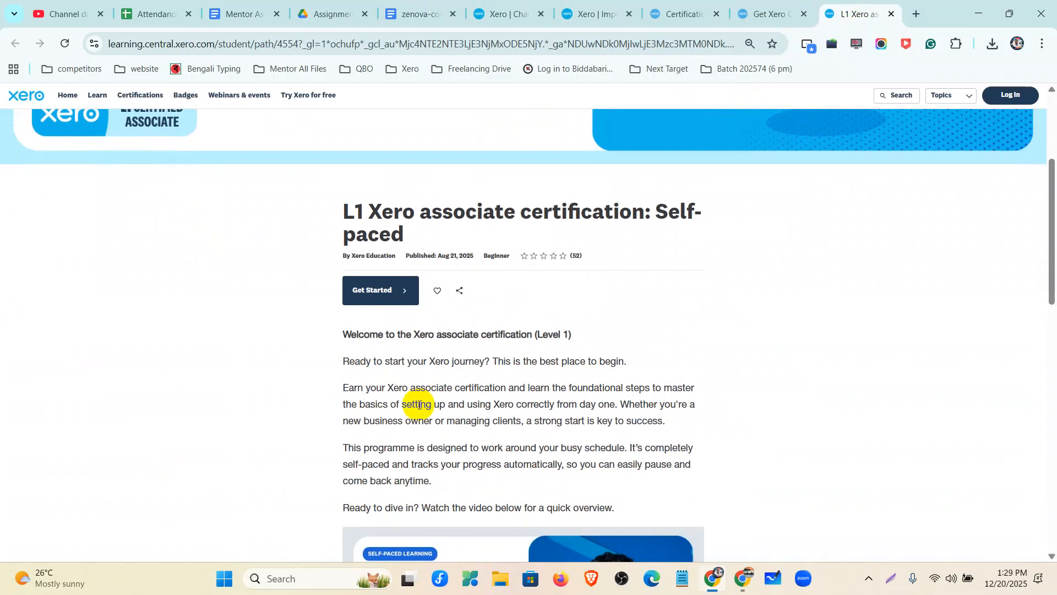
pyautogui.scroll(-2, 471, 365)
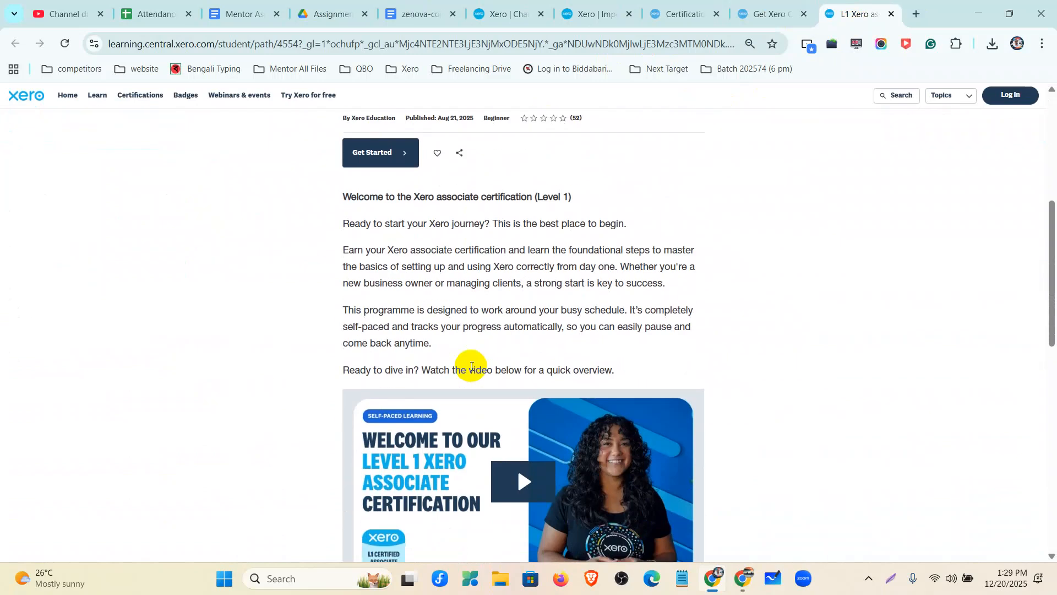
pyautogui.scroll(-2, 472, 366)
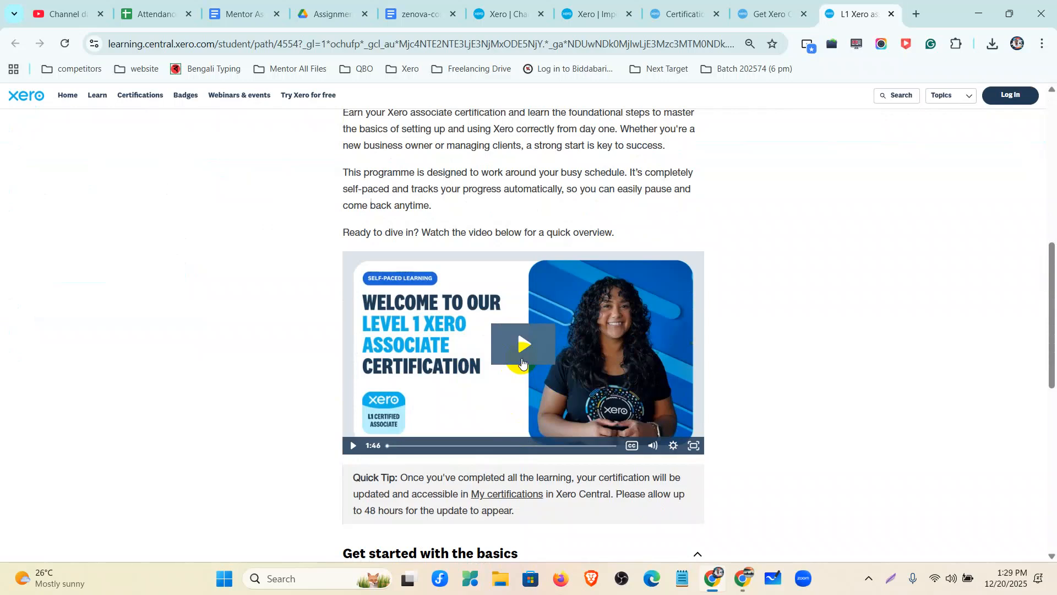
pyautogui.scroll(-6, 522, 362)
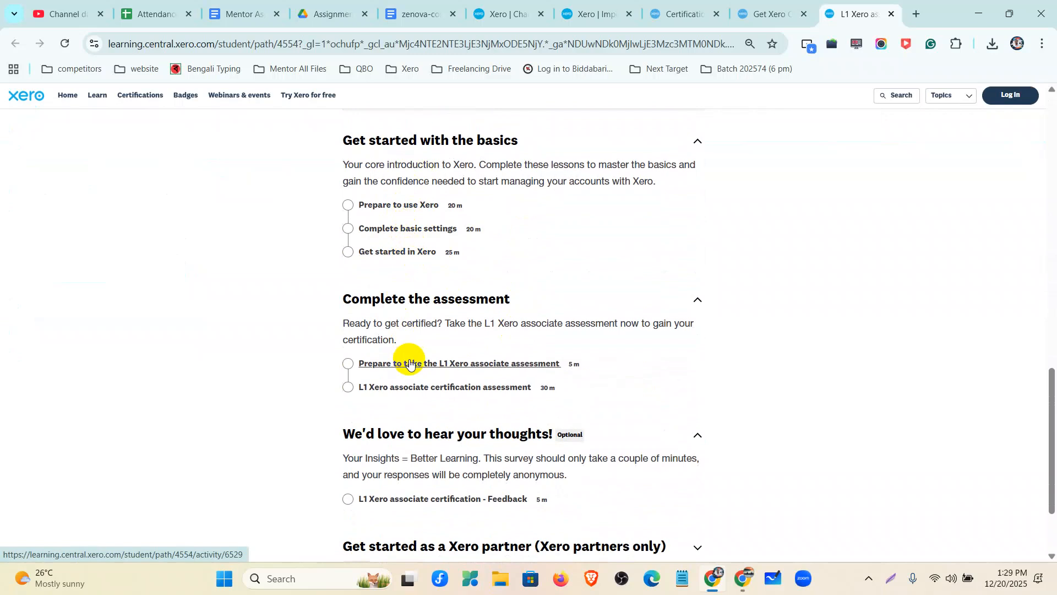
pyautogui.scroll(-1, 410, 365)
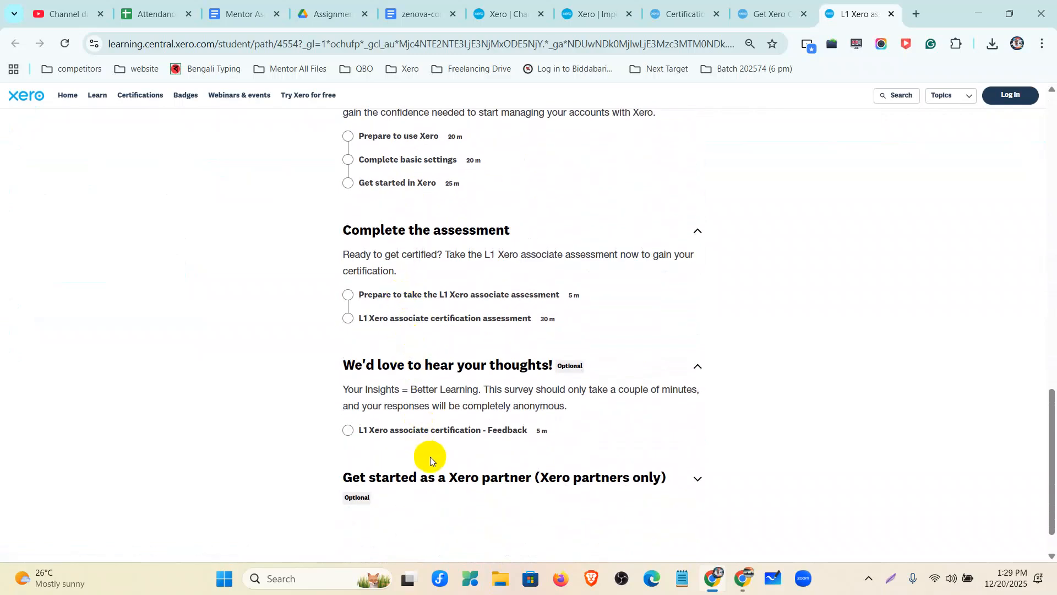
# Open the Level 1 interactive live webinar course in a new tab and review its introduction, live webinar and assessment sections.
pyautogui.click(763, 14)
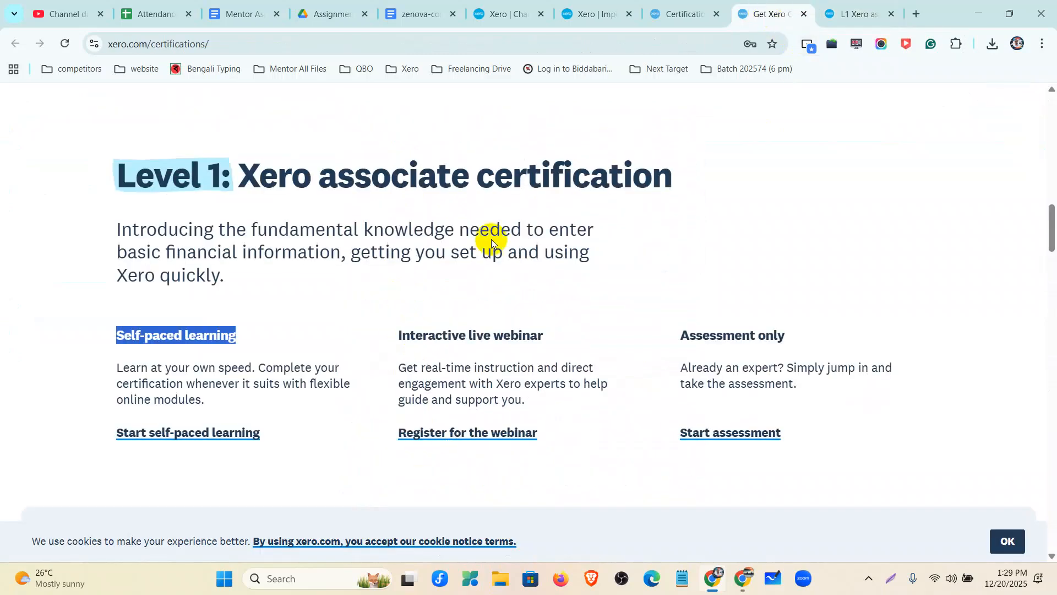
pyautogui.moveTo(392, 330); pyautogui.dragTo(548, 345)
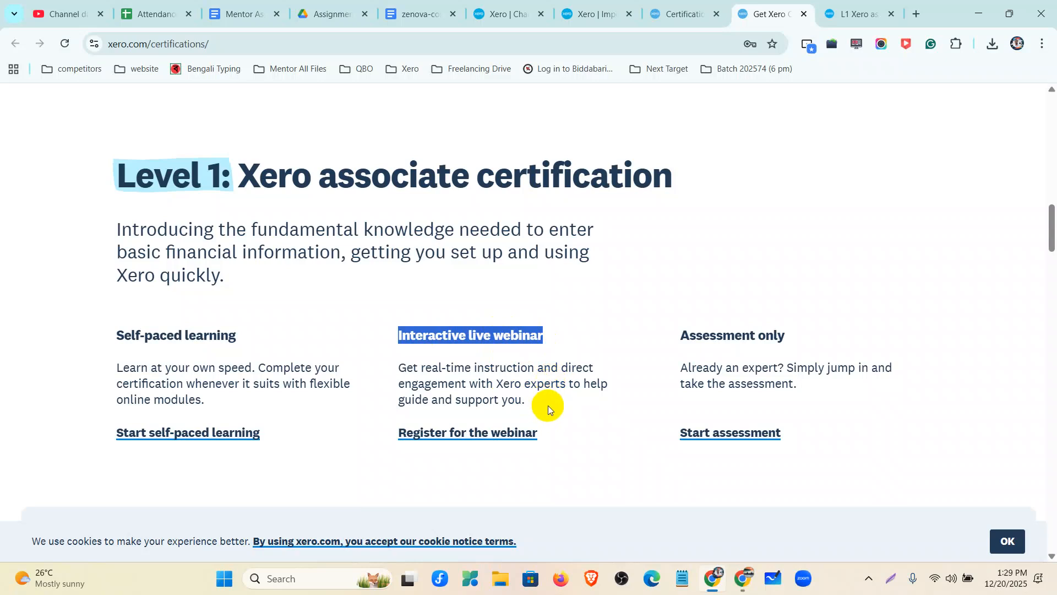
pyautogui.rightClick(499, 439)
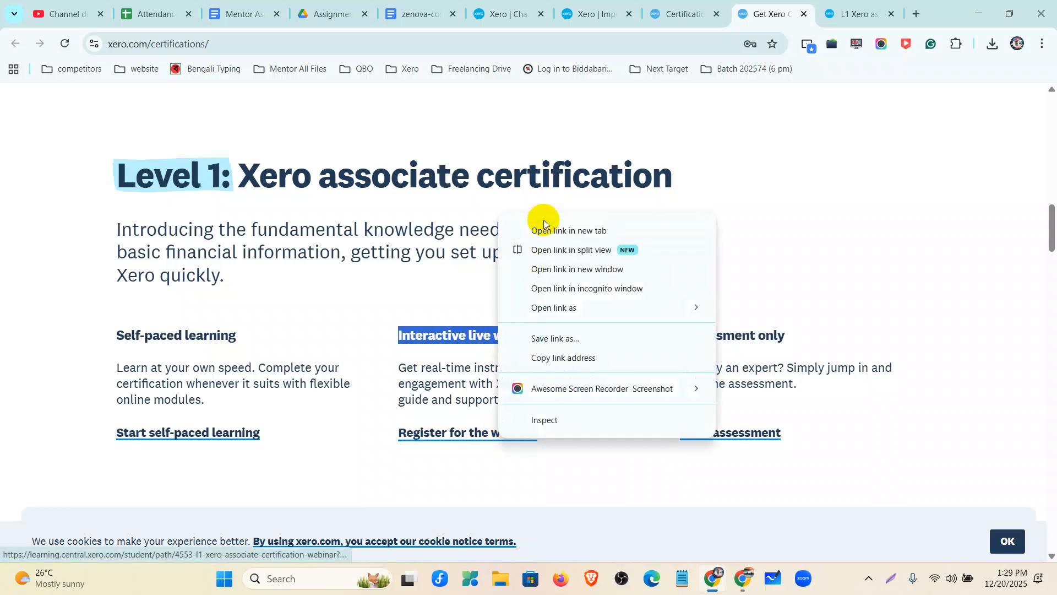
pyautogui.click(542, 214)
pyautogui.click(831, 17)
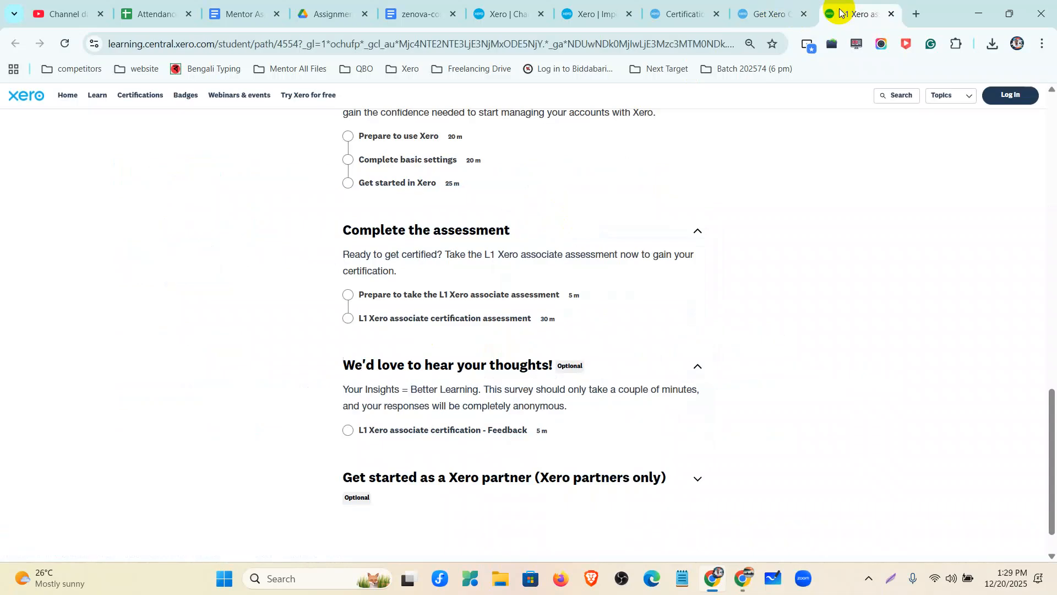
pyautogui.click(764, 16)
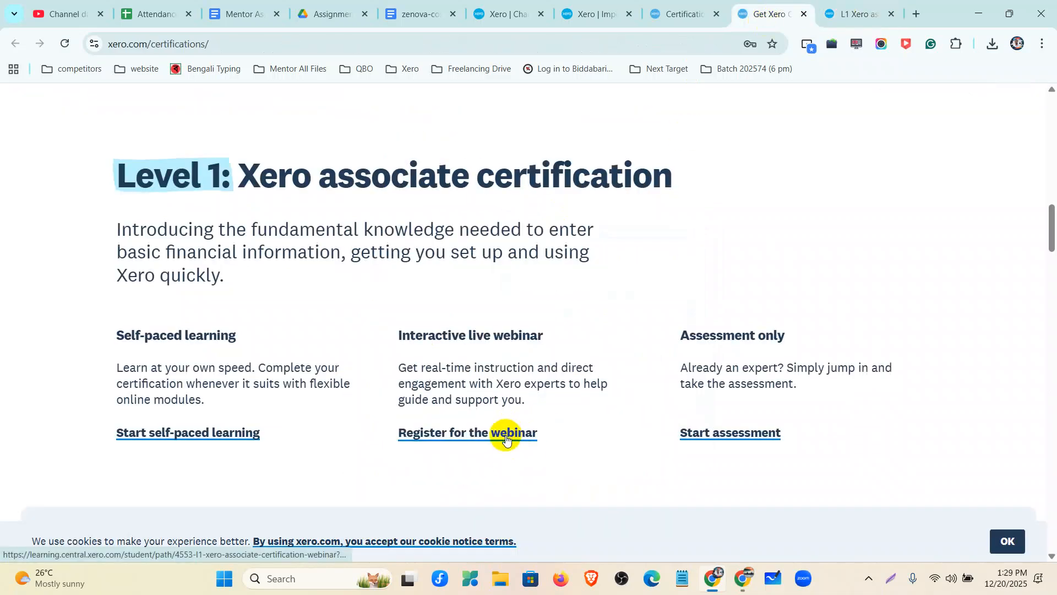
pyautogui.click(551, 228)
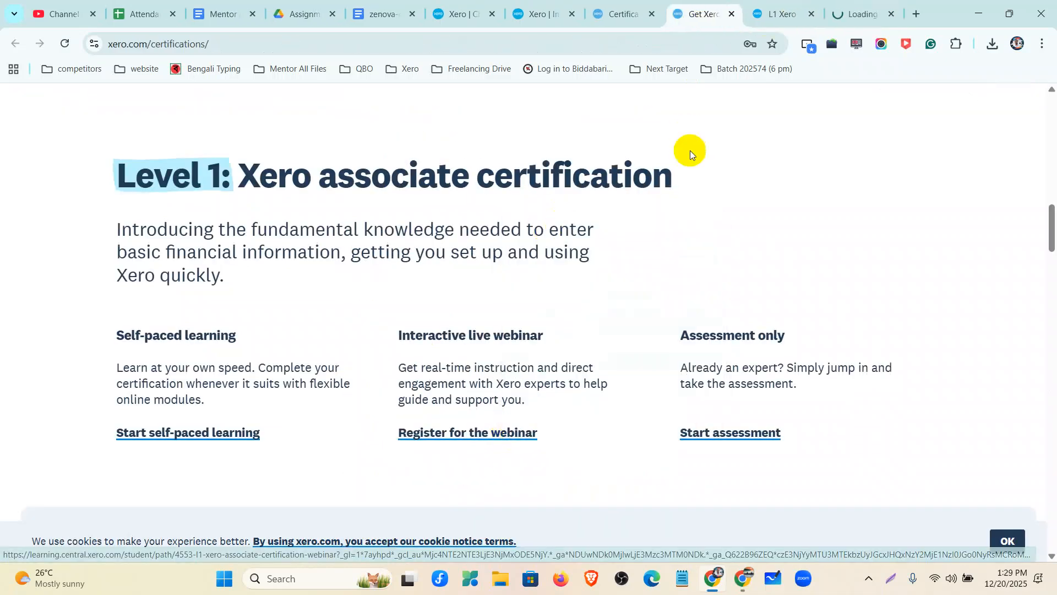
pyautogui.click(856, 13)
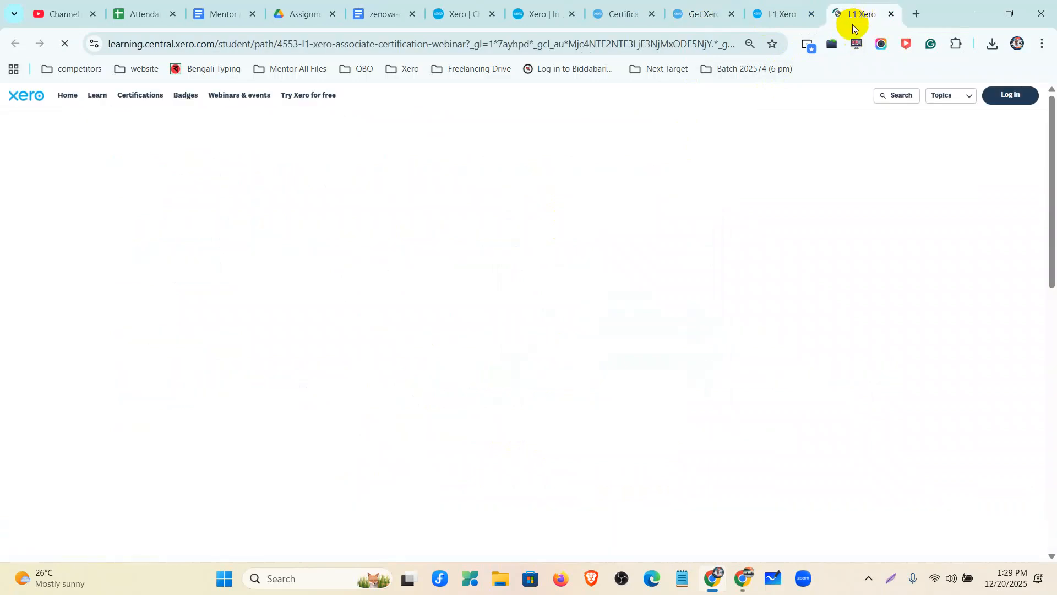
pyautogui.scroll(-8, 459, 487)
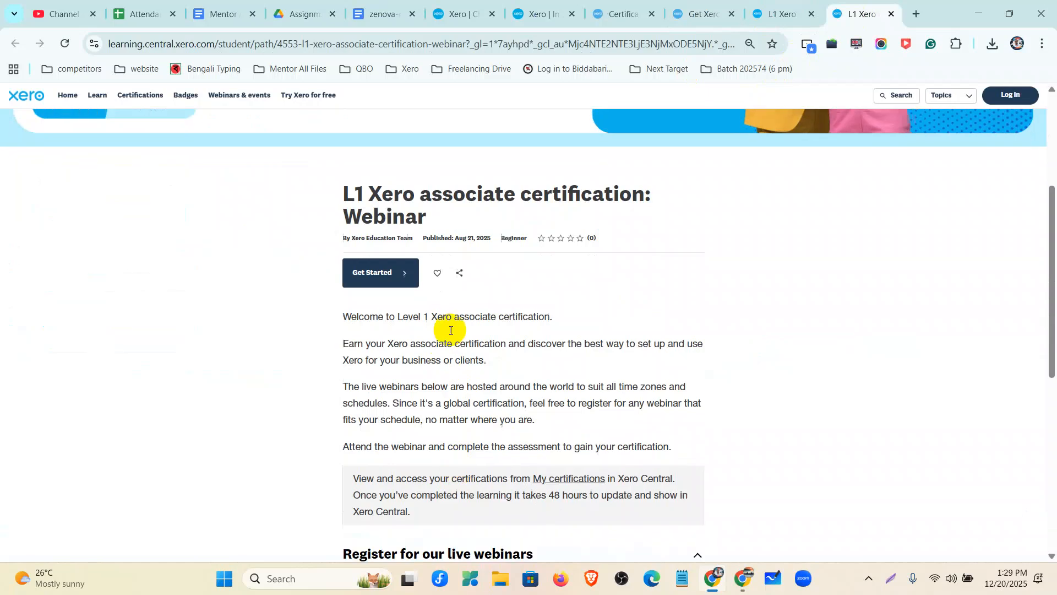
pyautogui.scroll(-3, 453, 416)
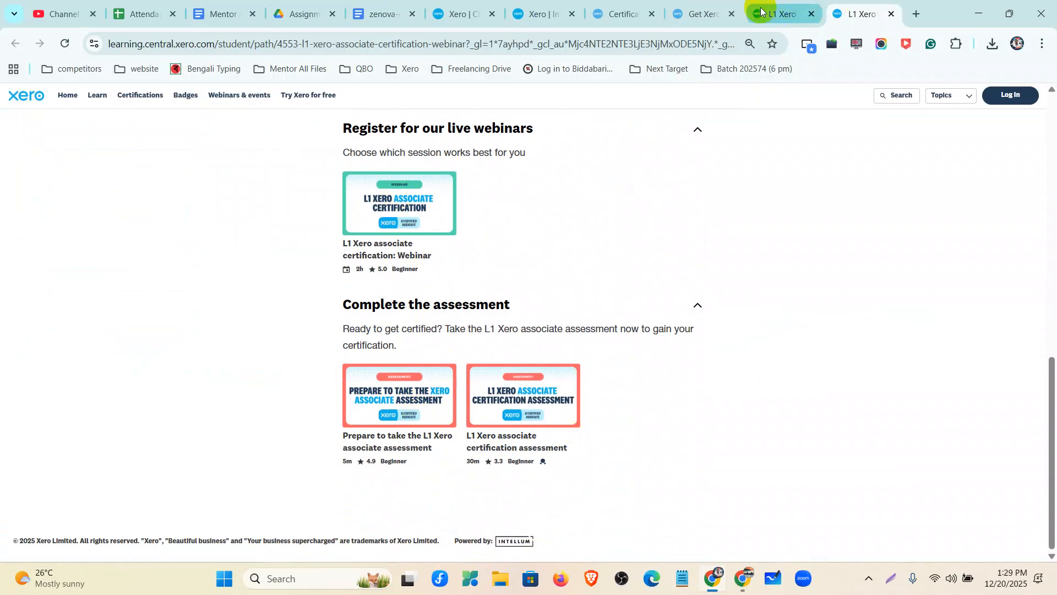
# Return to the Get Xero certified page and review the Level 1 "Assessment only" option.
pyautogui.click(776, 14)
pyautogui.click(674, 12)
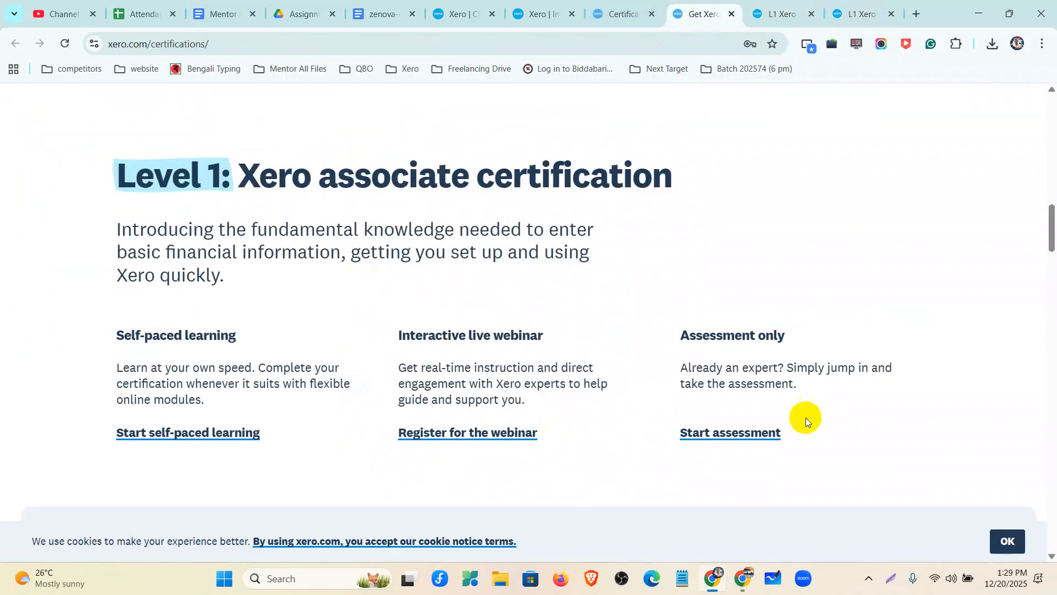
pyautogui.moveTo(686, 367); pyautogui.dragTo(799, 392)
# Expand the Certifications list in Xero Central and open the L1 associate webinar and assessment courses in new tabs.
pyautogui.click(608, 16)
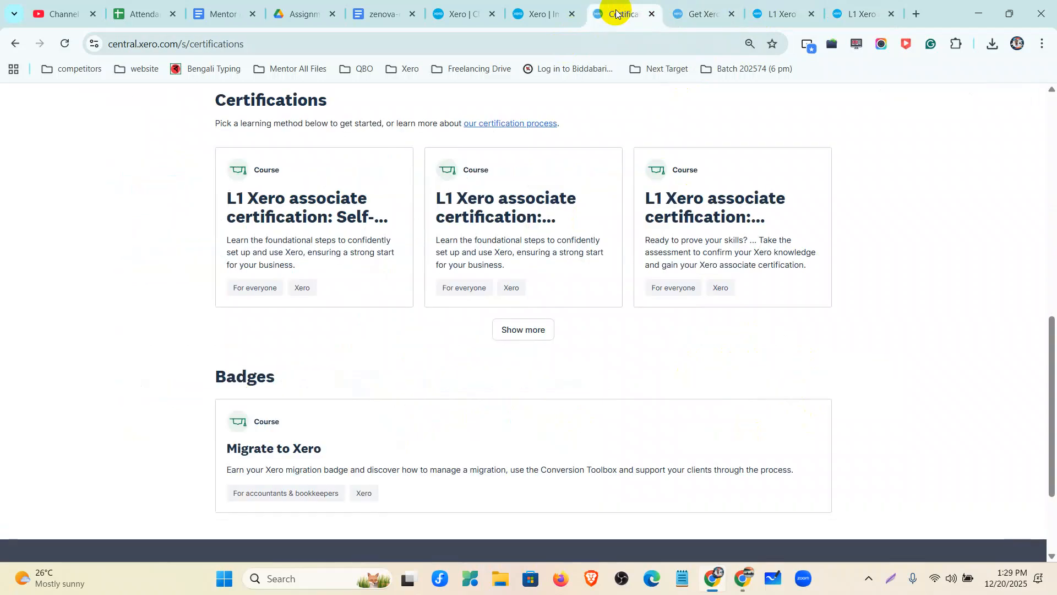
pyautogui.click(526, 333)
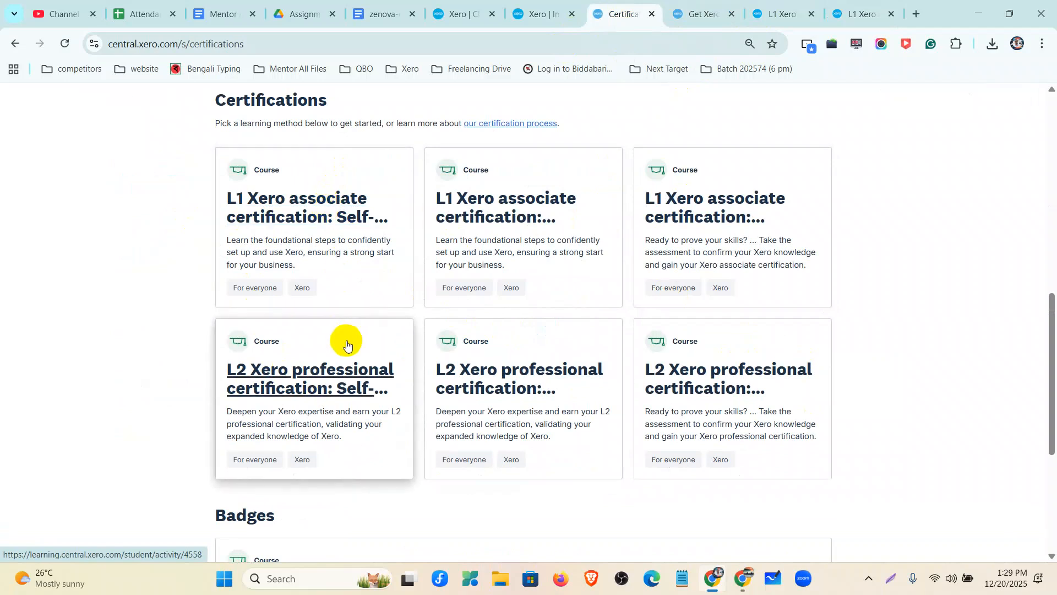
pyautogui.rightClick(501, 206)
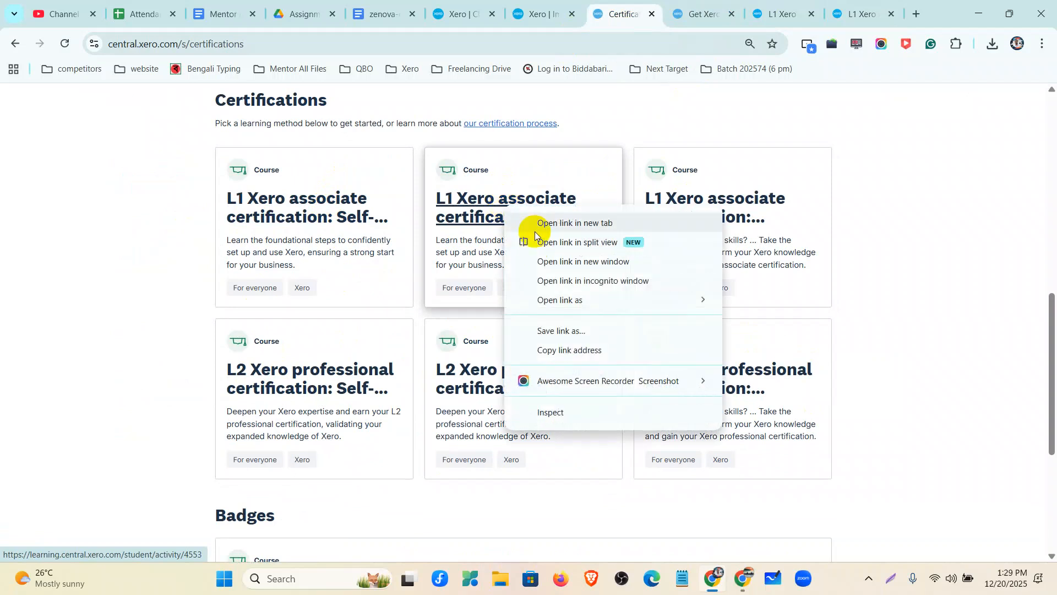
pyautogui.click(537, 222)
pyautogui.rightClick(708, 223)
pyautogui.click(737, 233)
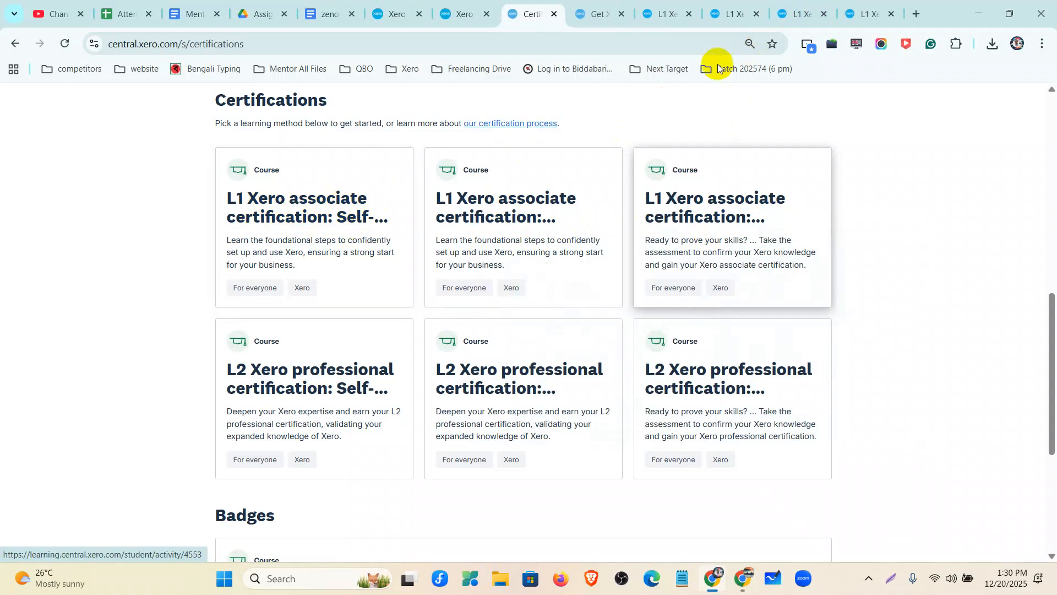
# Close the earlier duplicate L1 webinar tab and the L1 self-paced course tab.
pyautogui.click(798, 14)
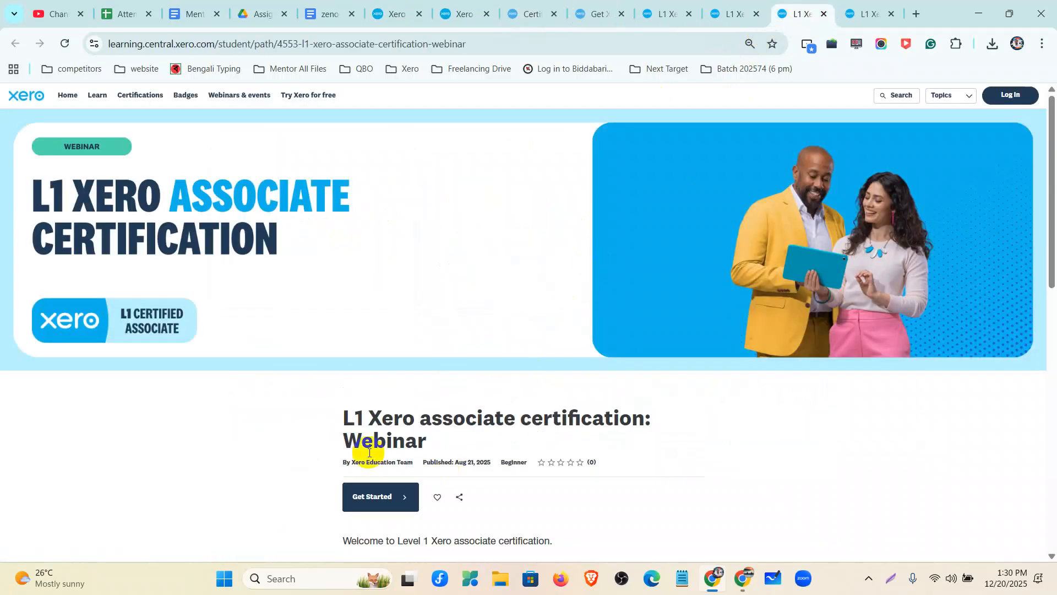
pyautogui.click(722, 12)
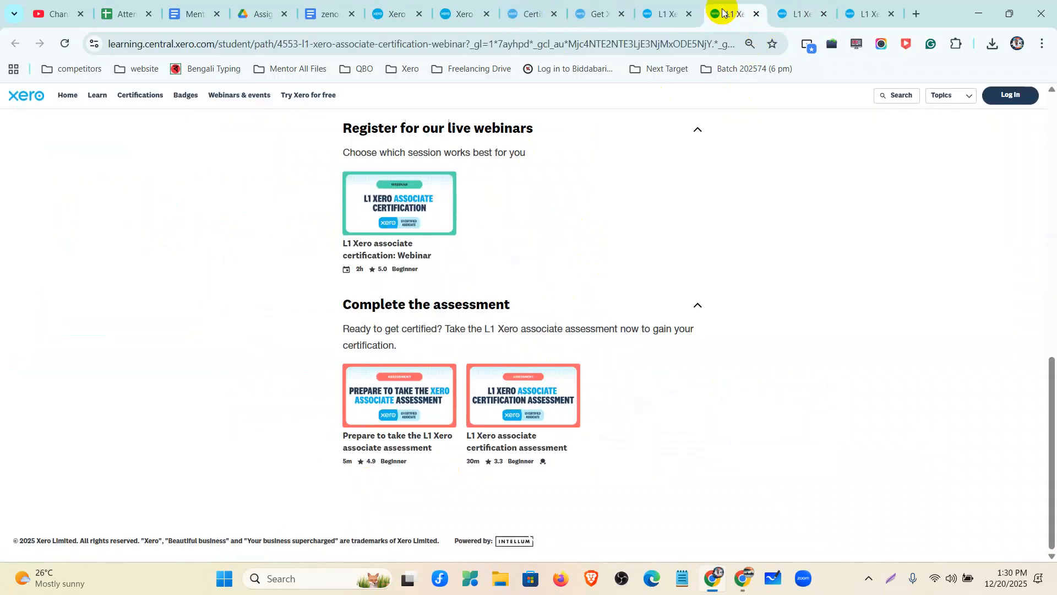
pyautogui.click(756, 14)
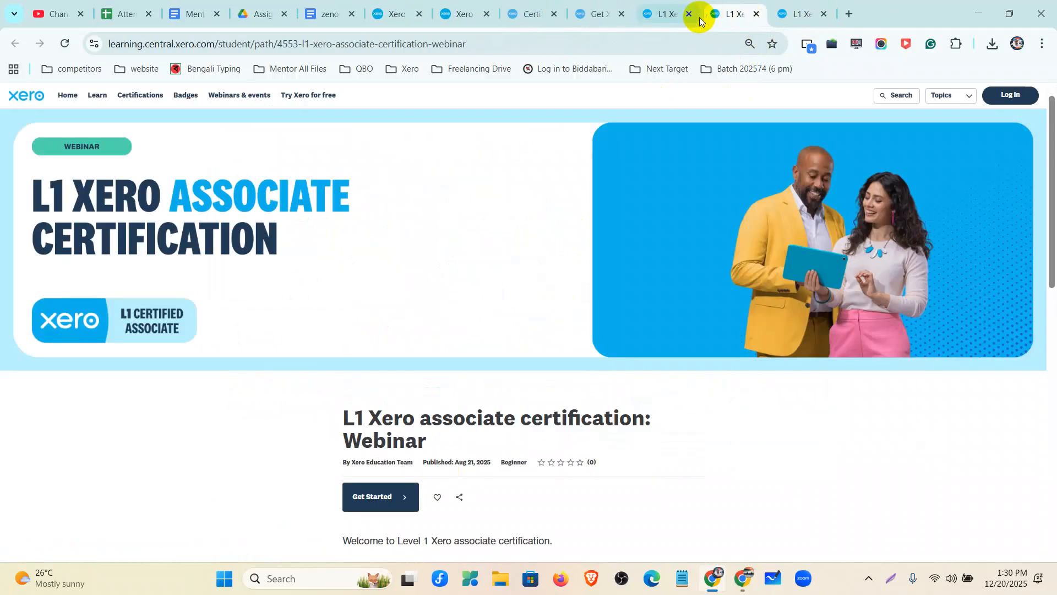
pyautogui.click(667, 14)
pyautogui.click(689, 13)
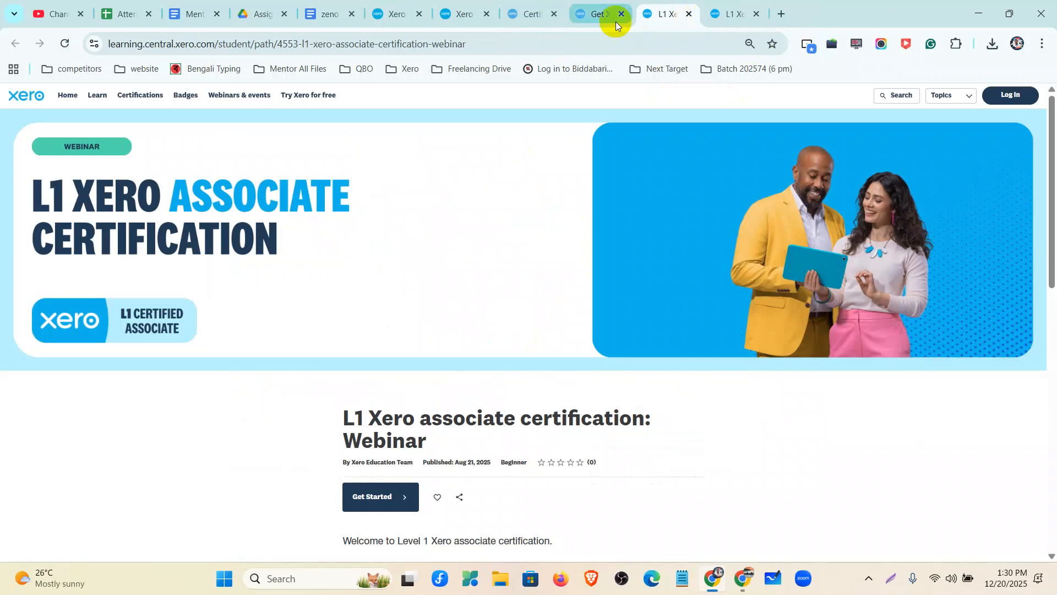
# Go through the certification overview tabs and view the L1 Xero associate certification assessment course page.
pyautogui.click(592, 12)
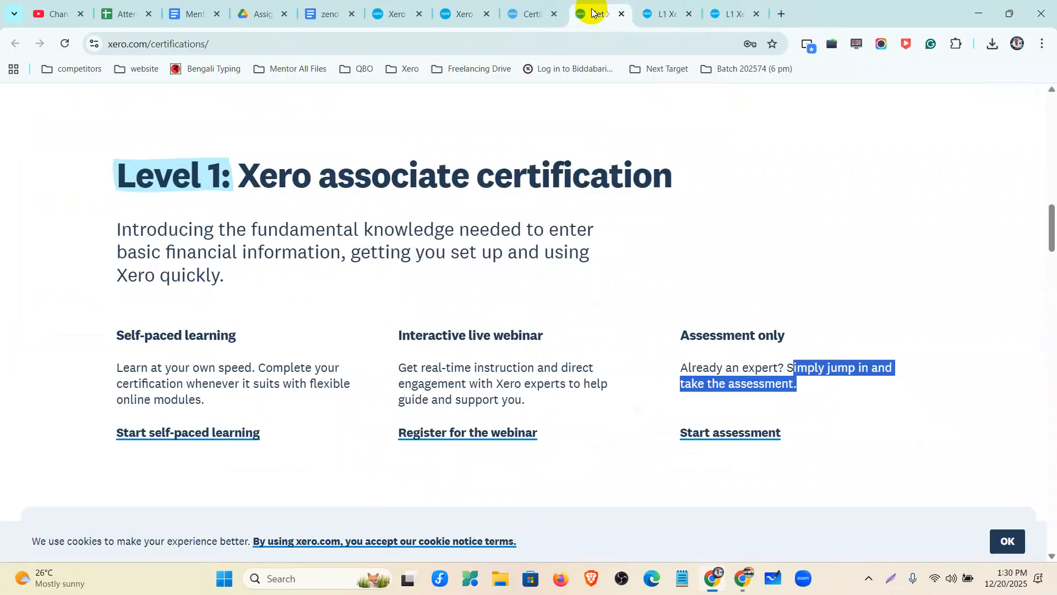
pyautogui.click(532, 14)
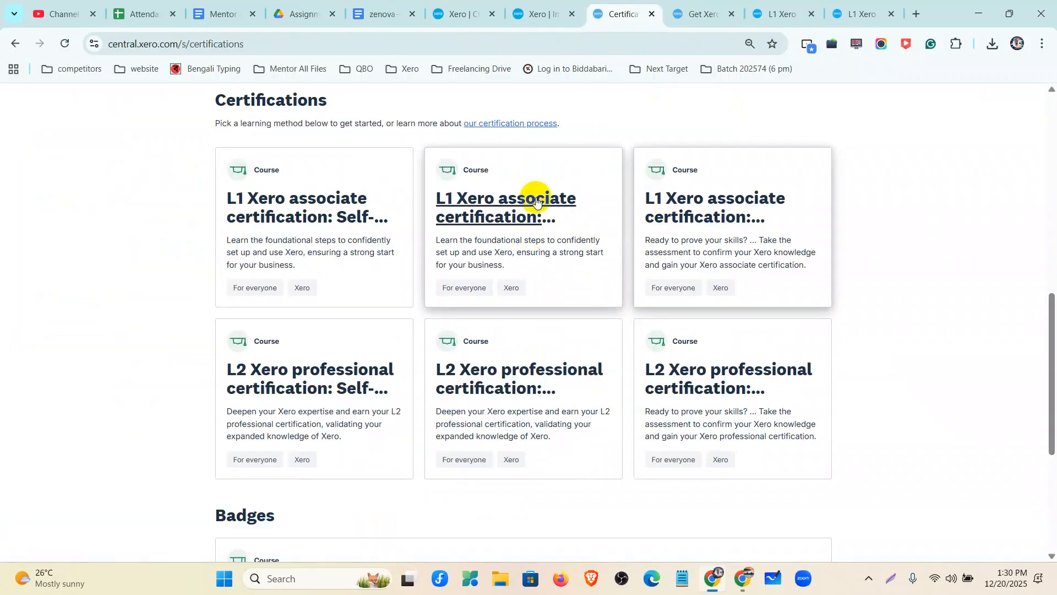
pyautogui.click(852, 15)
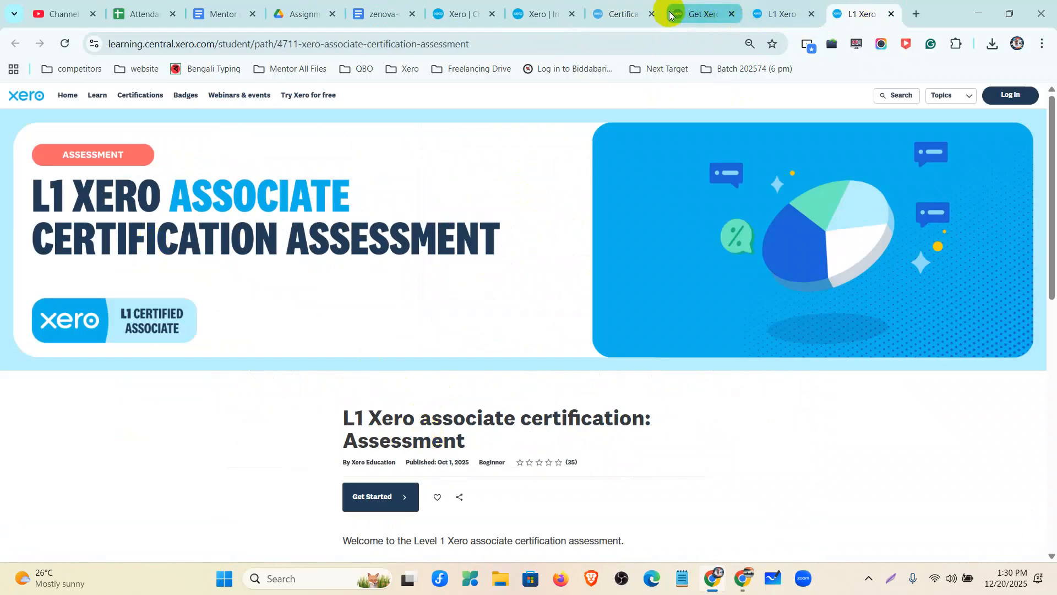
# Return to the Xero certifications and badges page and open the Xero Central Learning home page.
pyautogui.click(626, 14)
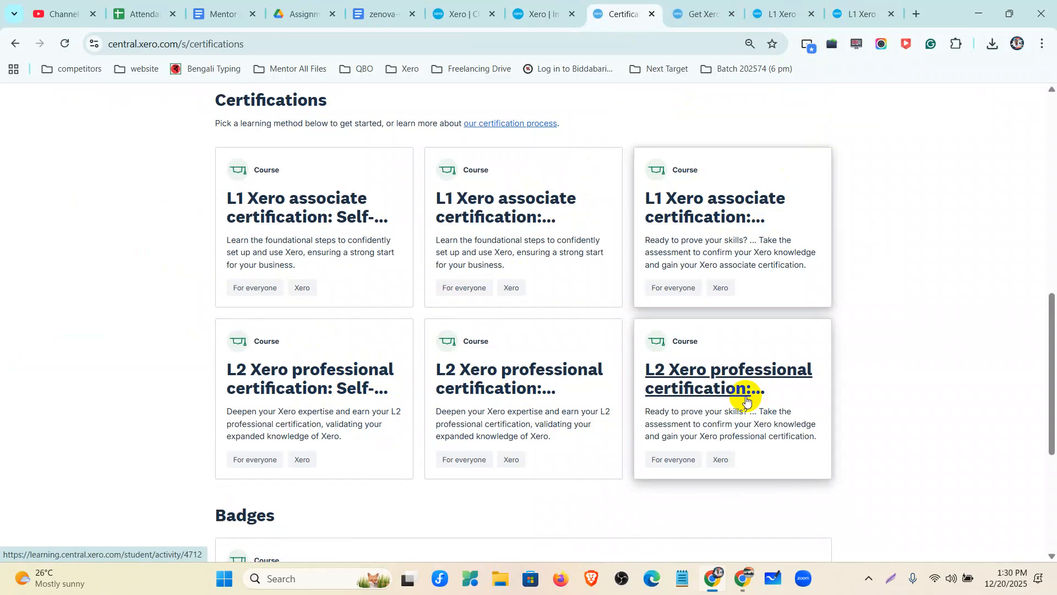
pyautogui.scroll(5, 495, 356)
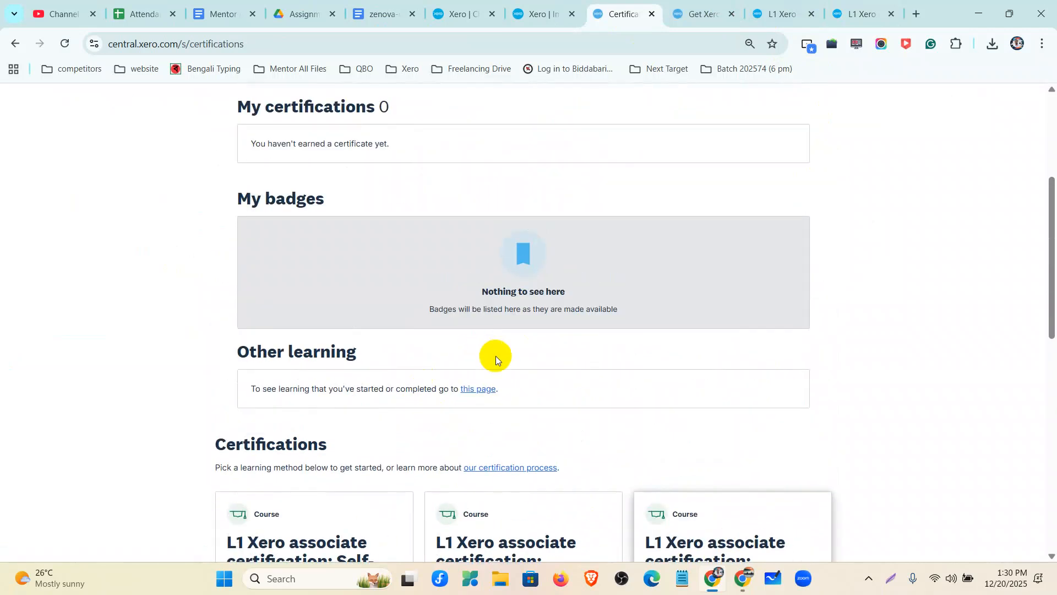
pyautogui.scroll(4, 496, 356)
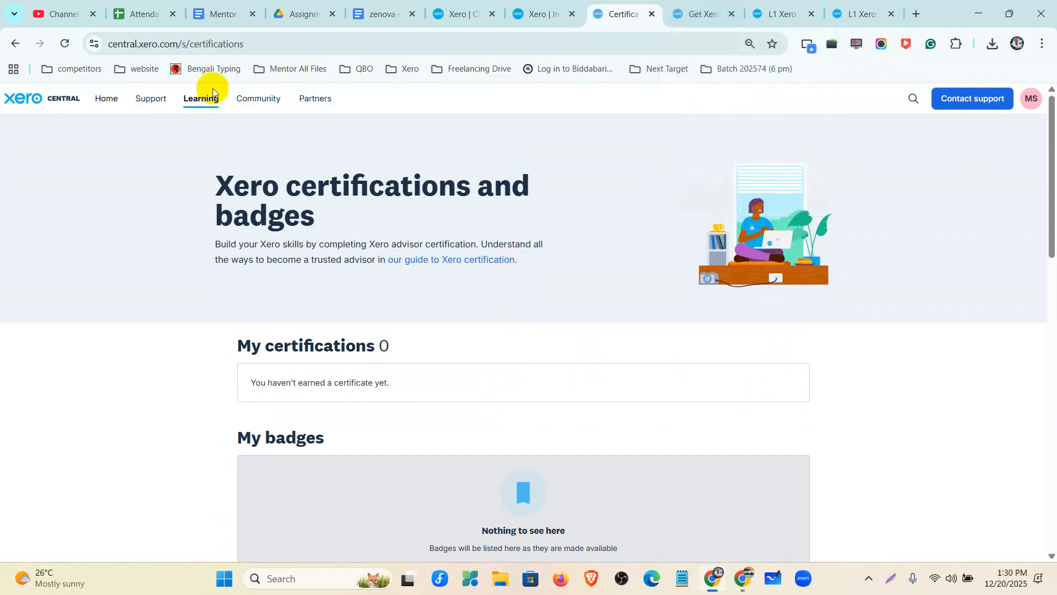
pyautogui.click(203, 105)
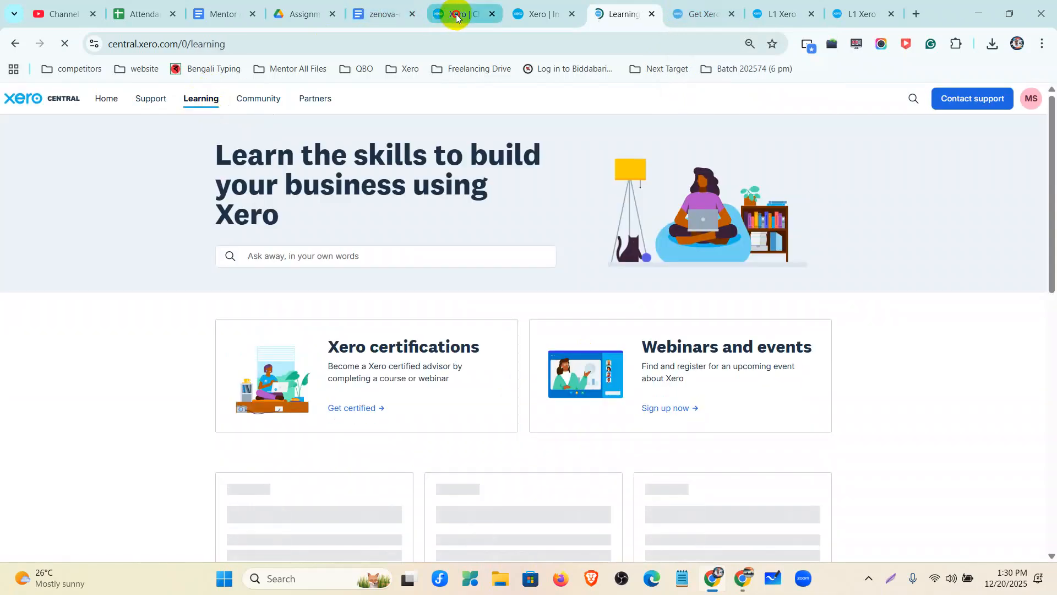
# Switch to the Zenova Computers organisation's chart of accounts tab and open the organisation's home dashboard.
pyautogui.click(456, 14)
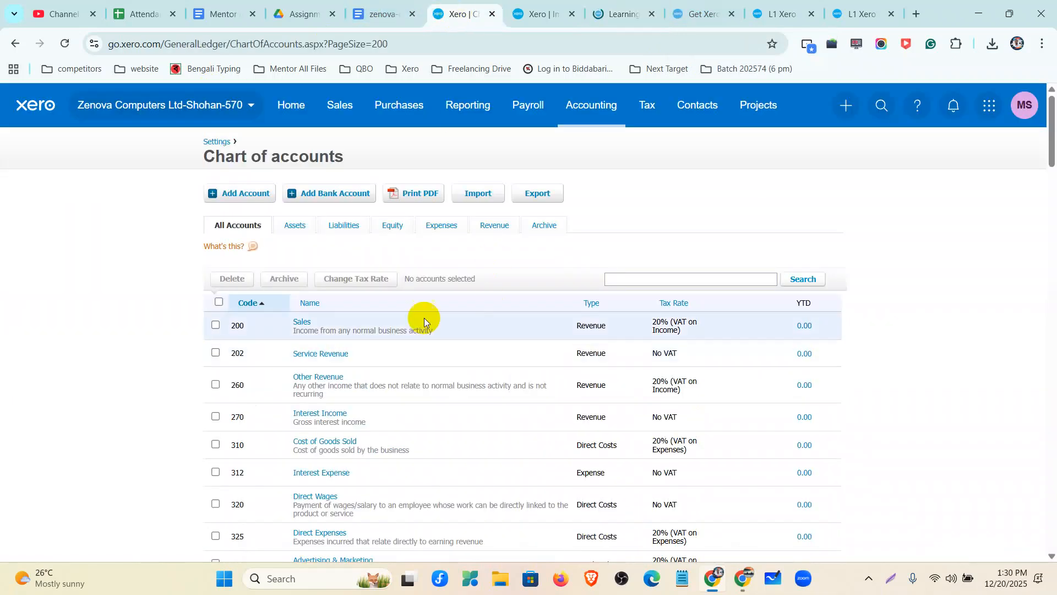
pyautogui.click(292, 105)
pyautogui.hotkey('ctrl', '+')
pyautogui.hotkey('ctrl', '+')
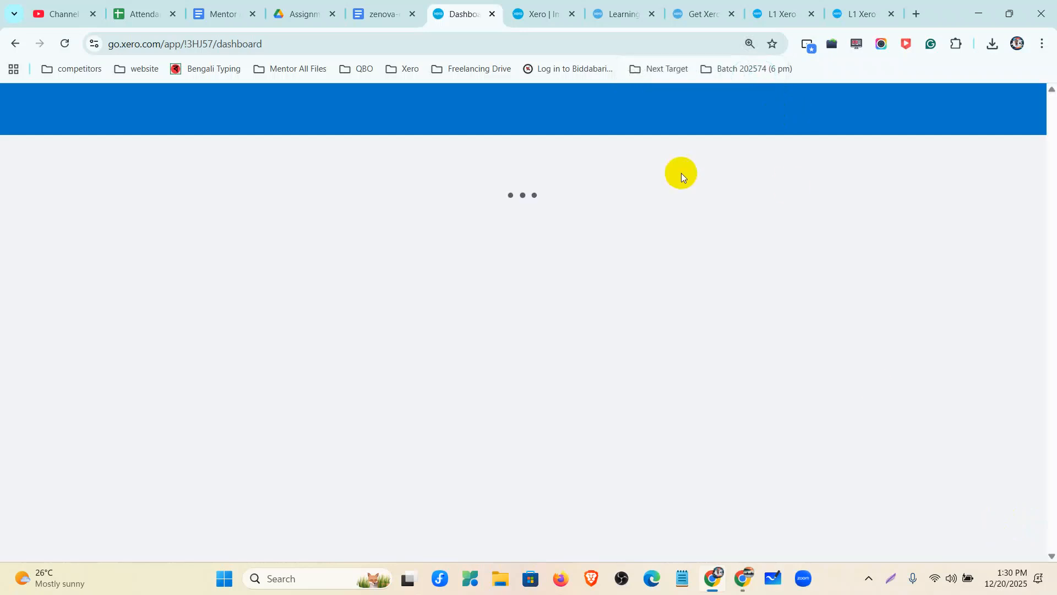
pyautogui.hotkey('ctrl', '-')
pyautogui.hotkey('ctrl', '-')
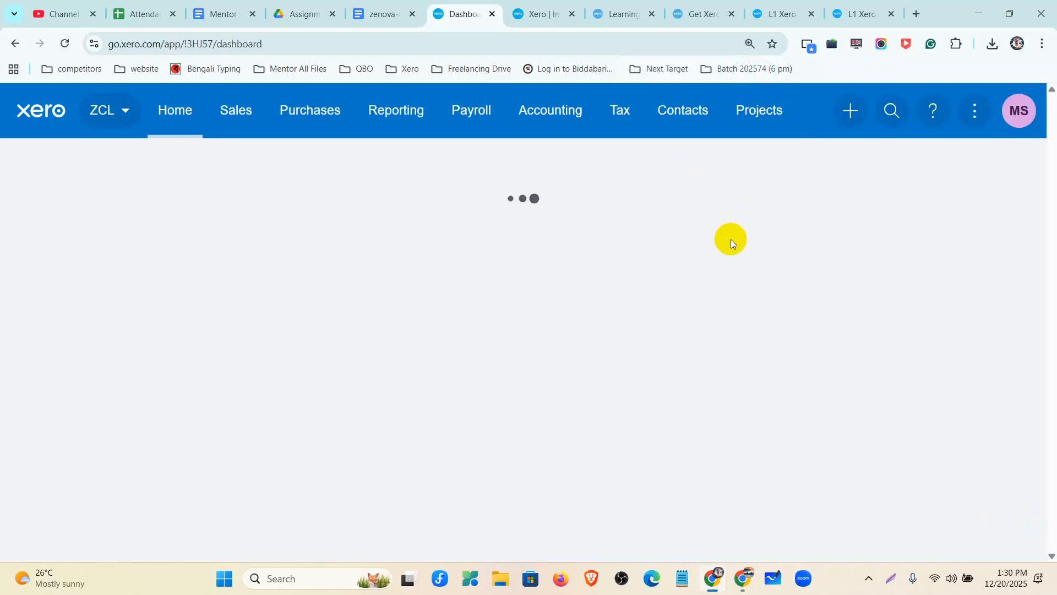